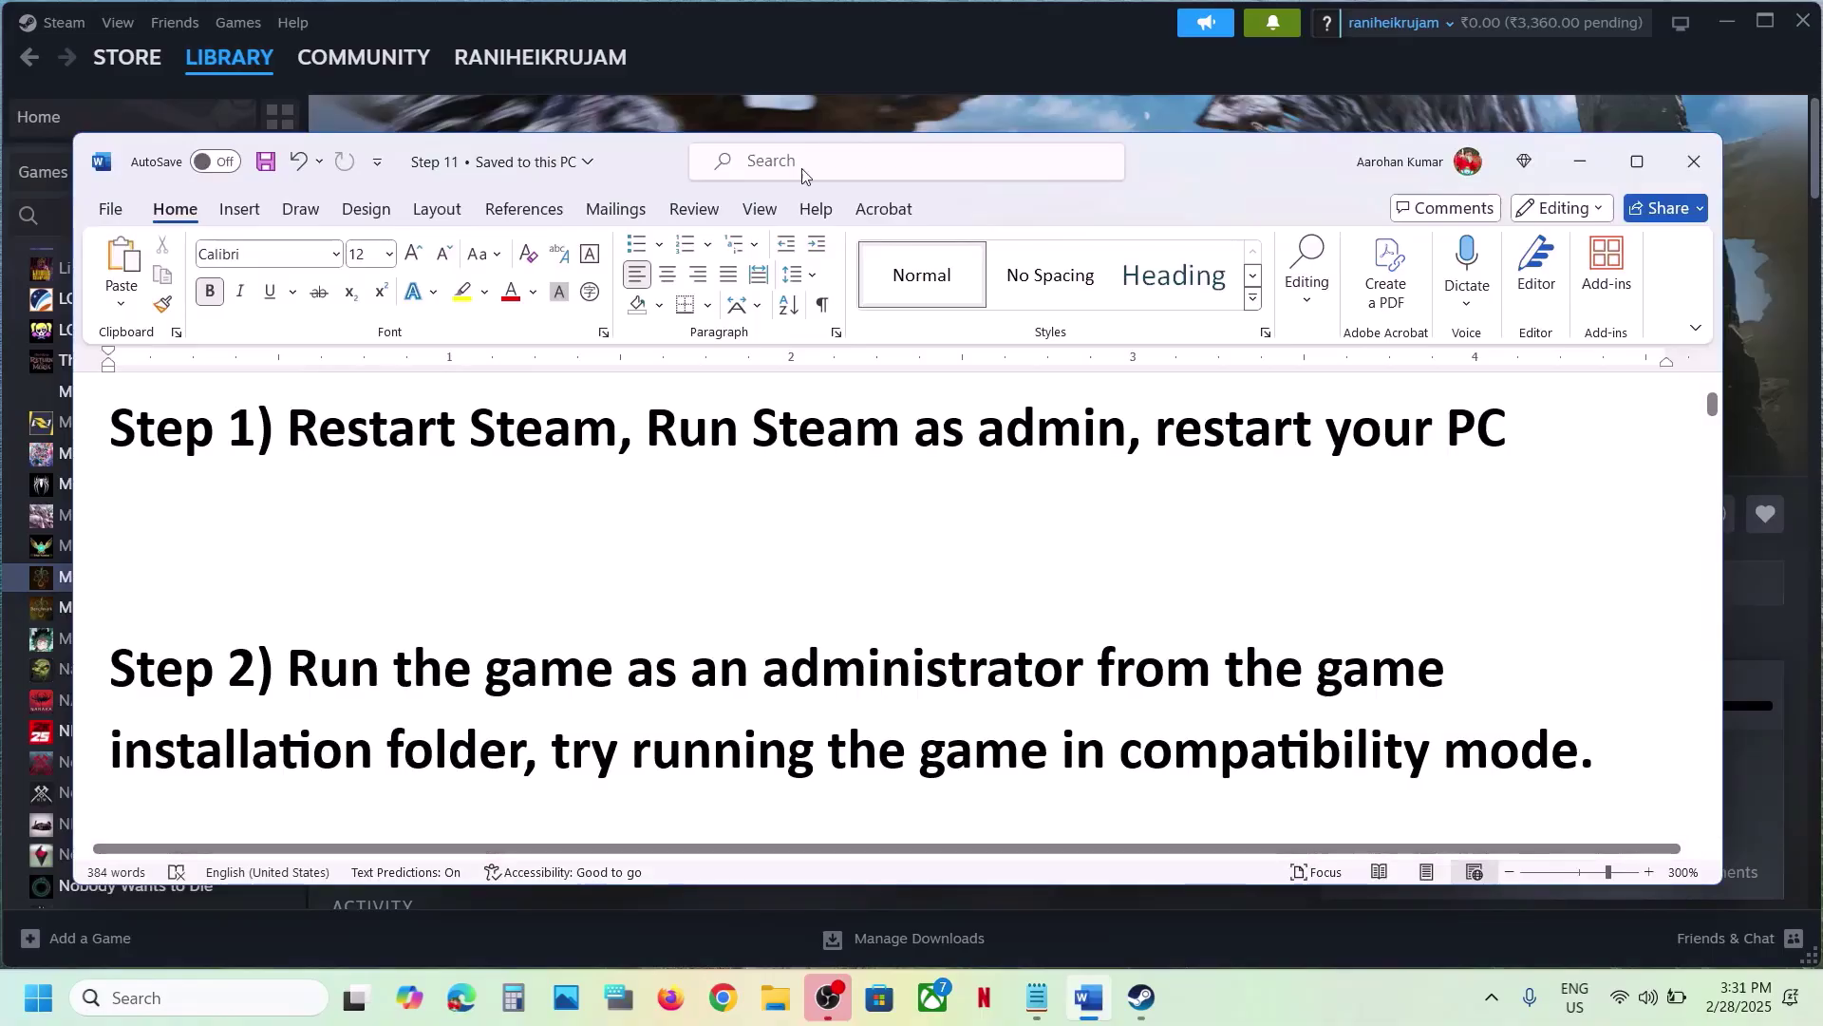
Check the Exit option in Steam, look up Steam in Windows search, and return to the Word checklist.
{"action": "left_click", "coordinate": [927, 52]}
{"action": "mouse_move", "coordinate": [242, 83]}
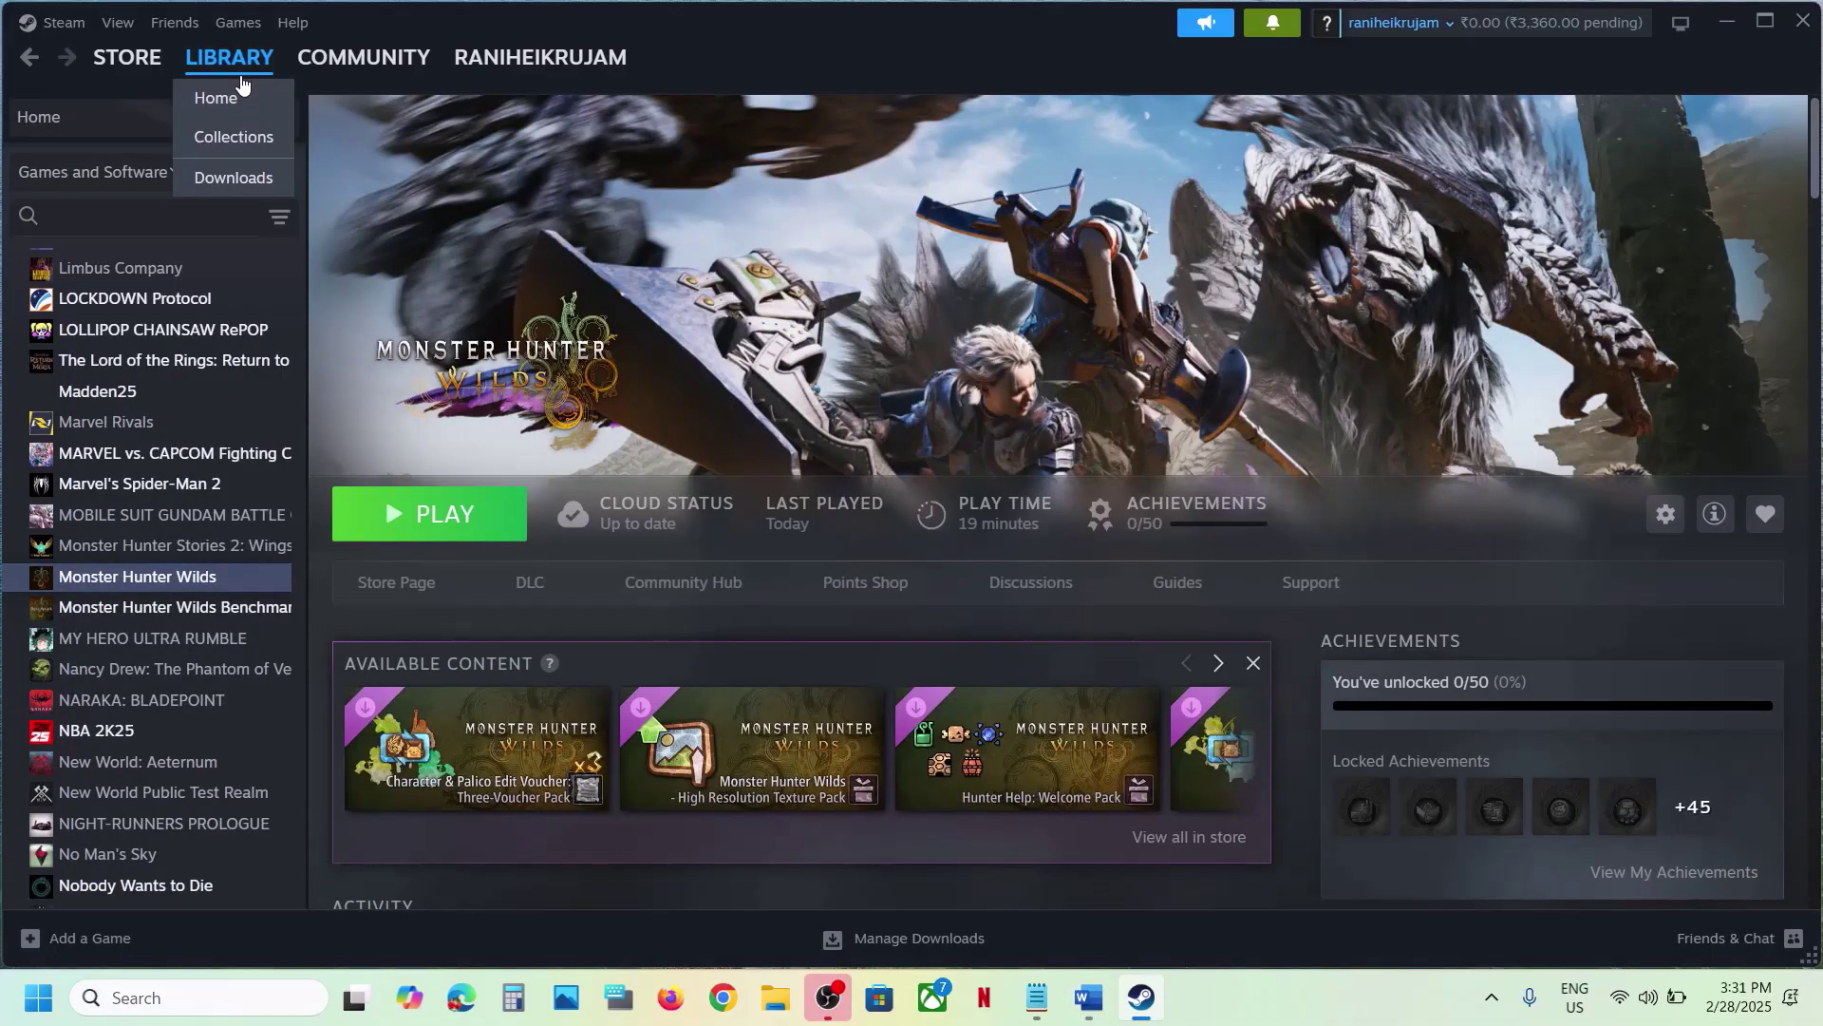
{"action": "left_click", "coordinate": [68, 29]}
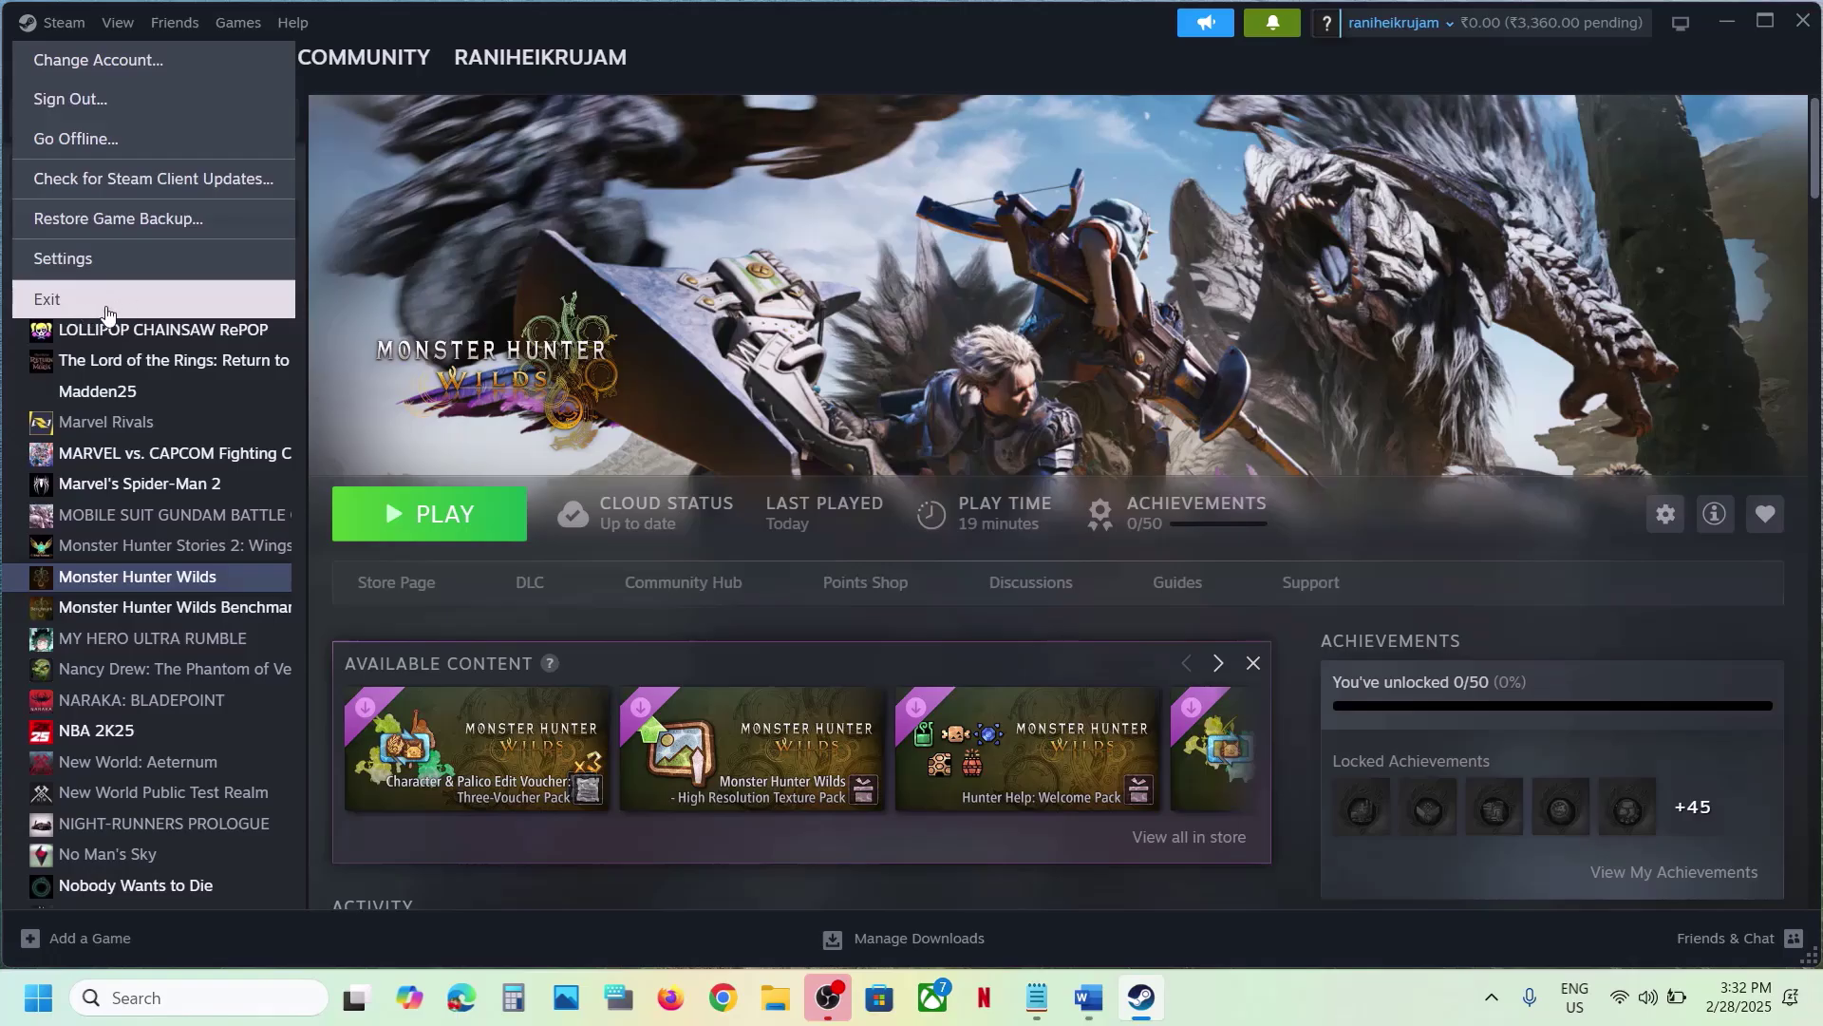
{"action": "left_click", "coordinate": [159, 988]}
{"action": "type", "text": "team"}
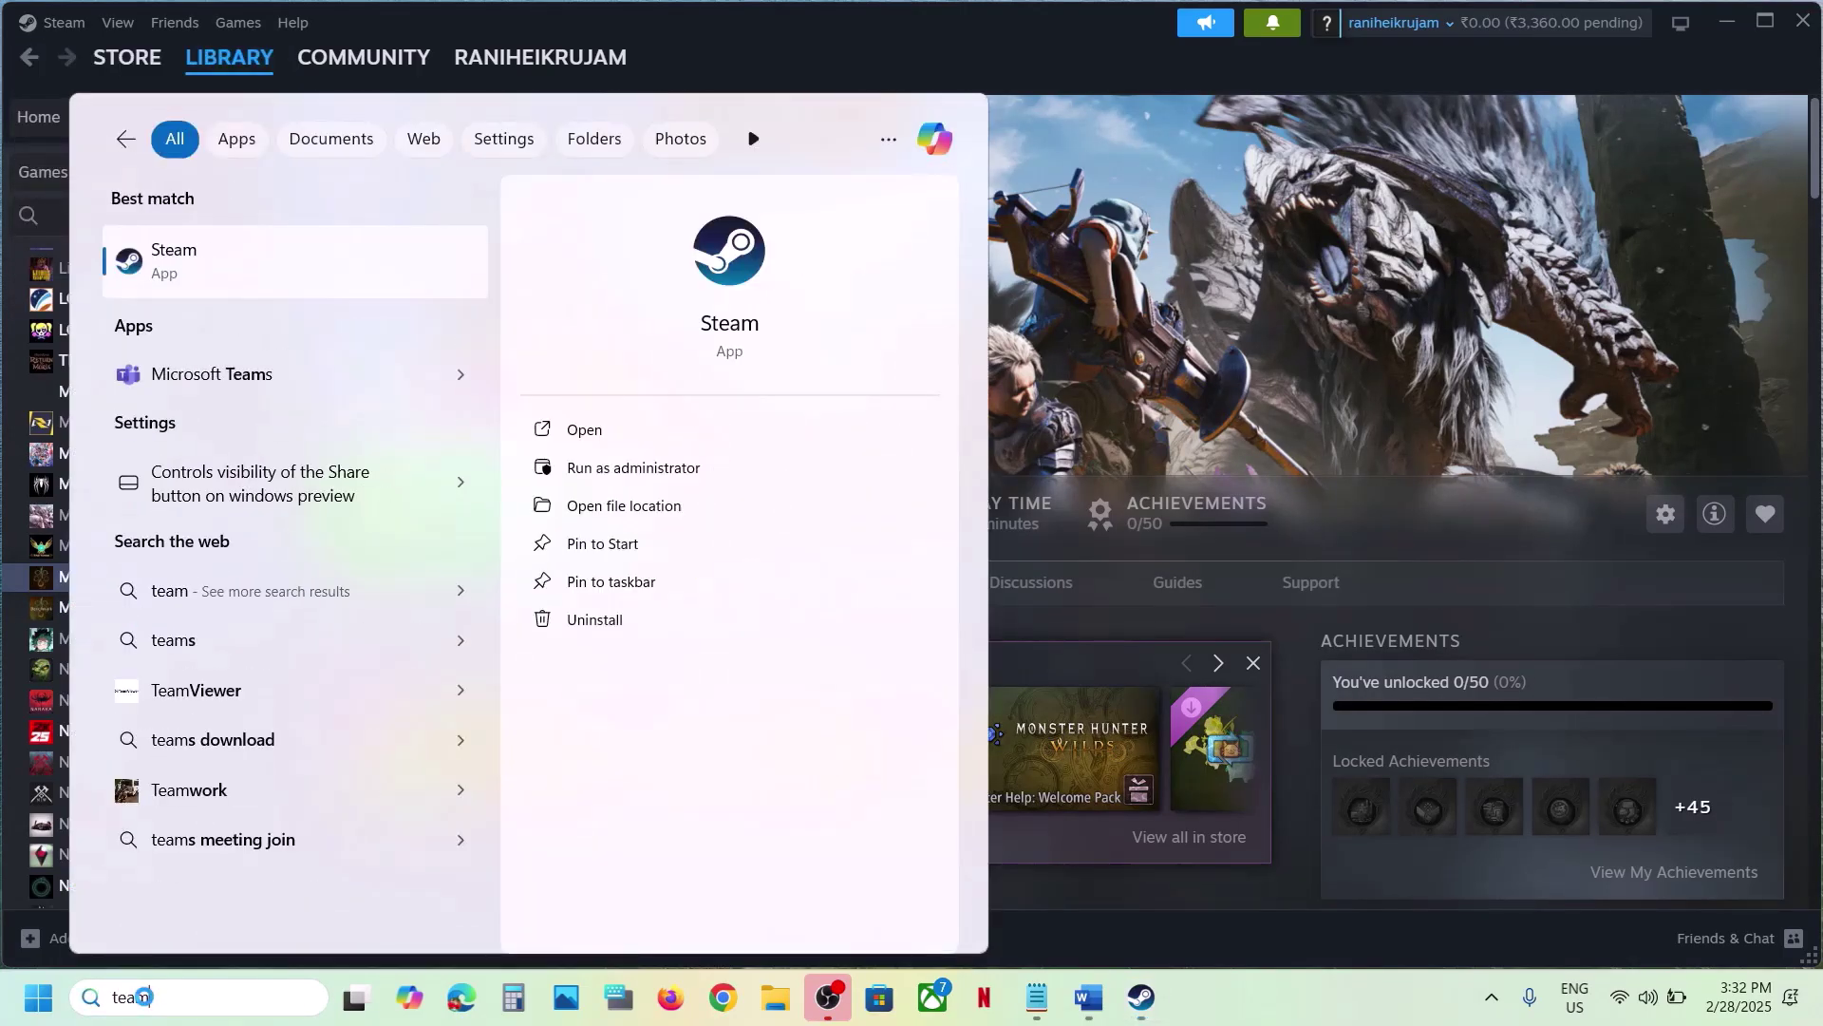
{"action": "left_click", "coordinate": [1358, 335]}
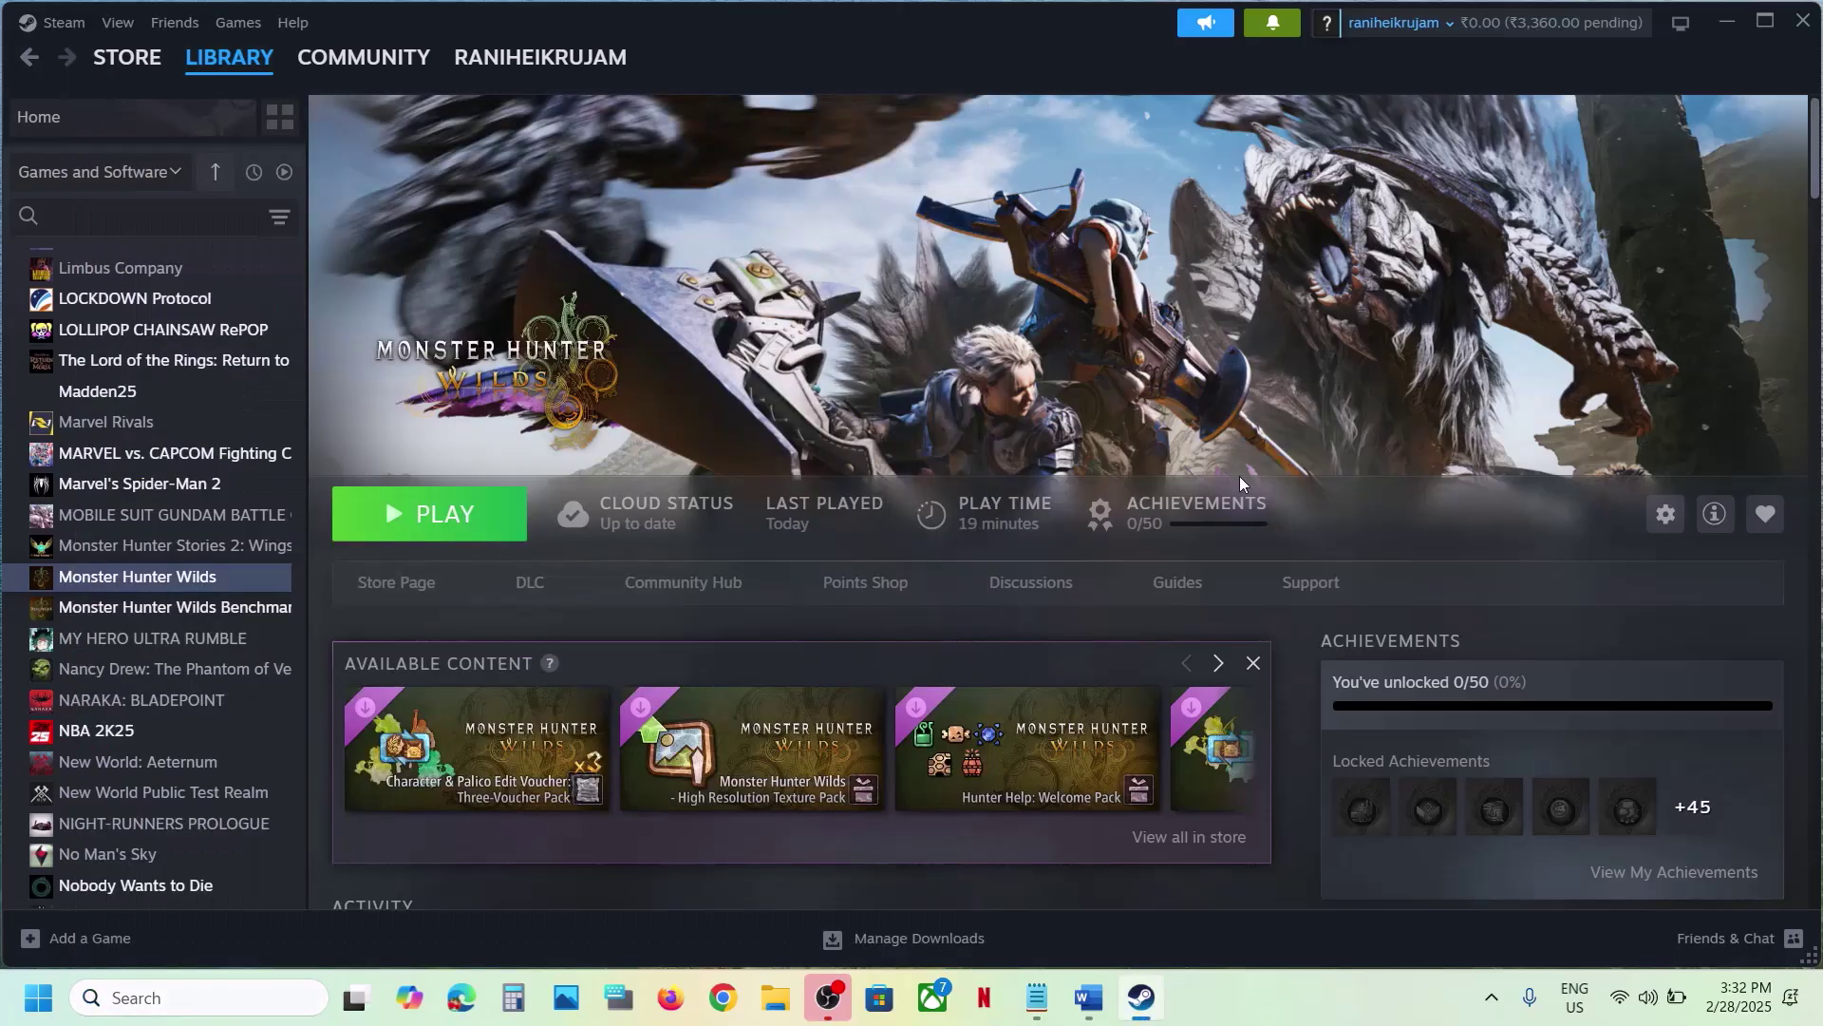
{"action": "left_click", "coordinate": [1089, 995]}
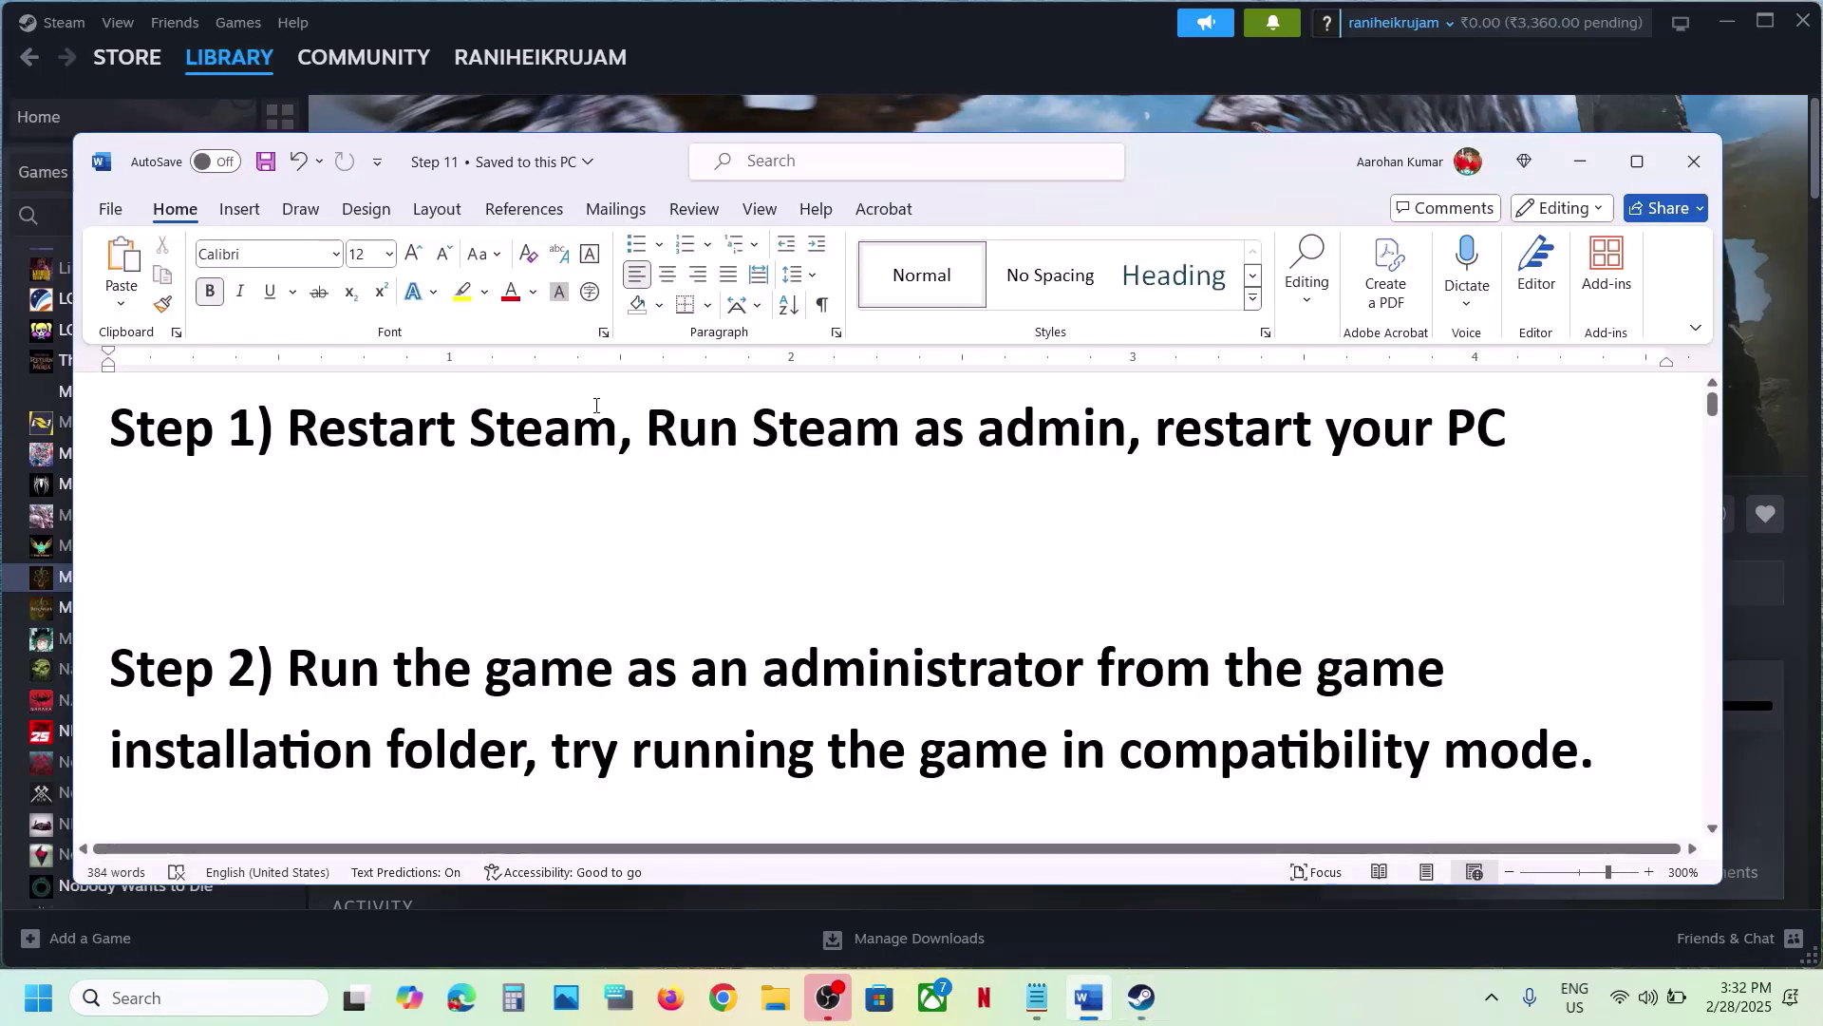
Review Steam's own menu options, and show the Run as administrator option for Steam in Windows search.
{"action": "left_click", "coordinate": [783, 85]}
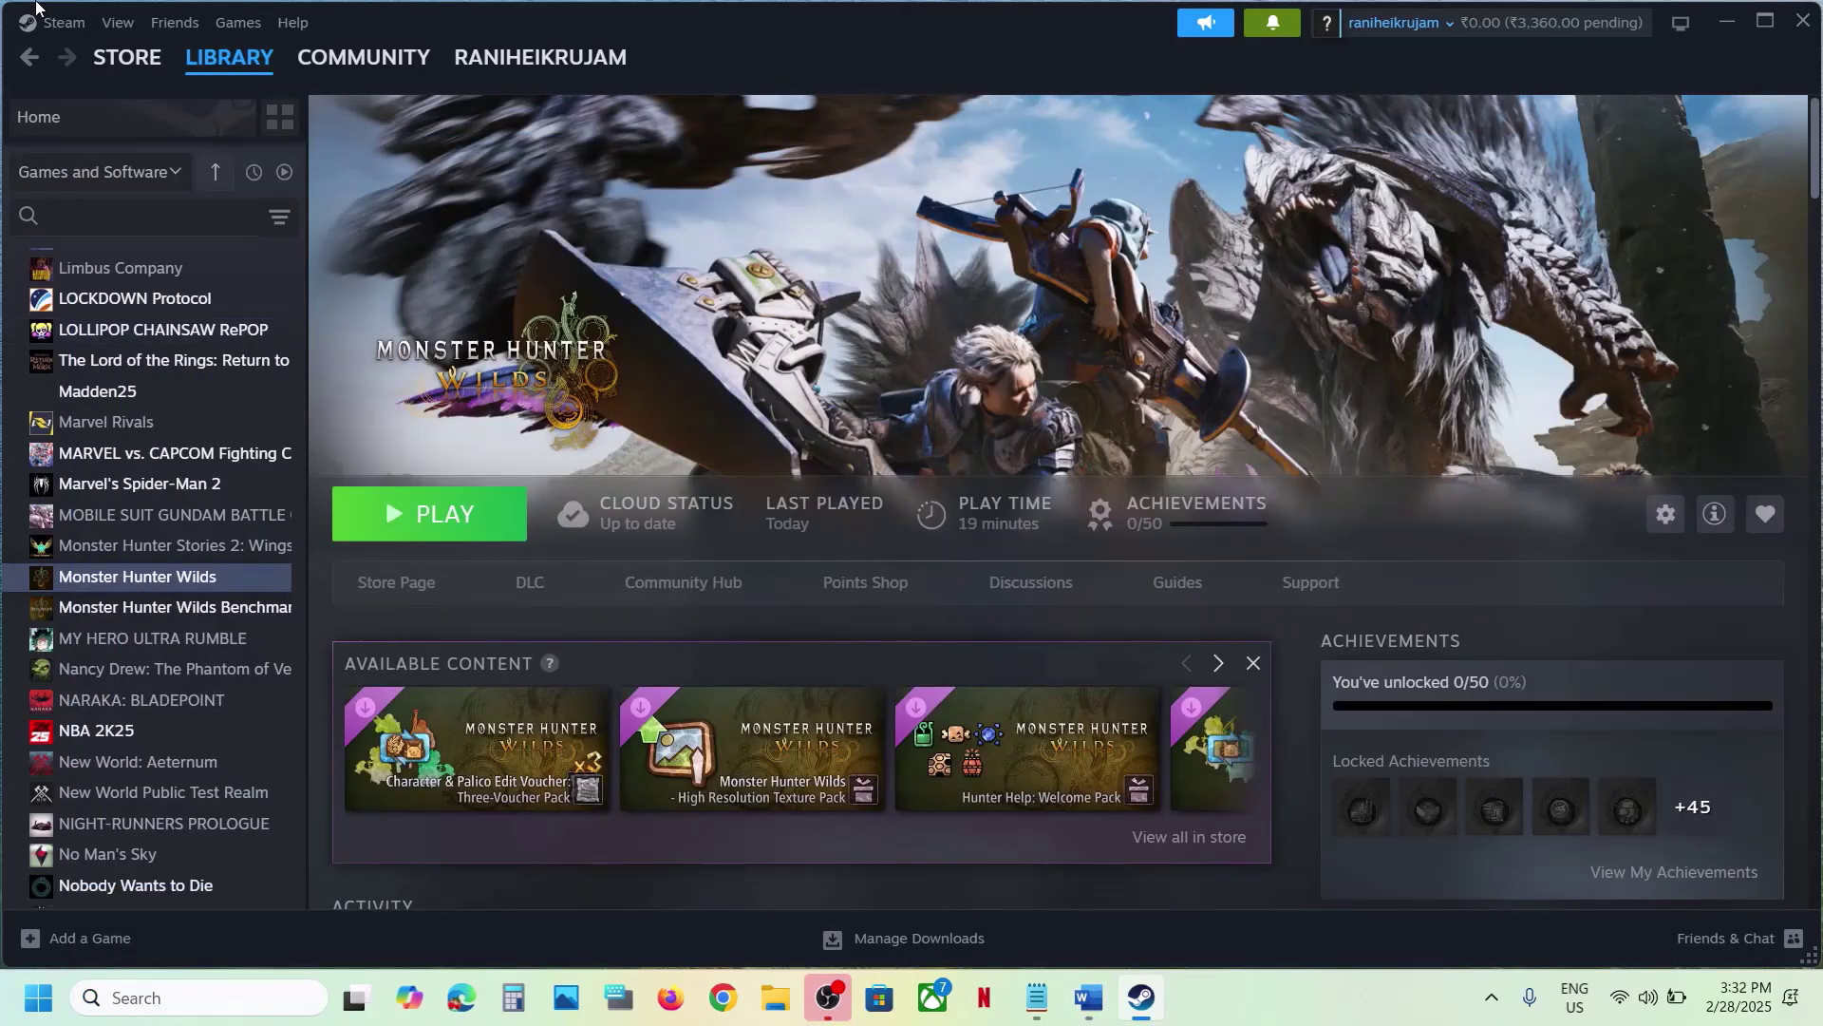
{"action": "left_click", "coordinate": [46, 32]}
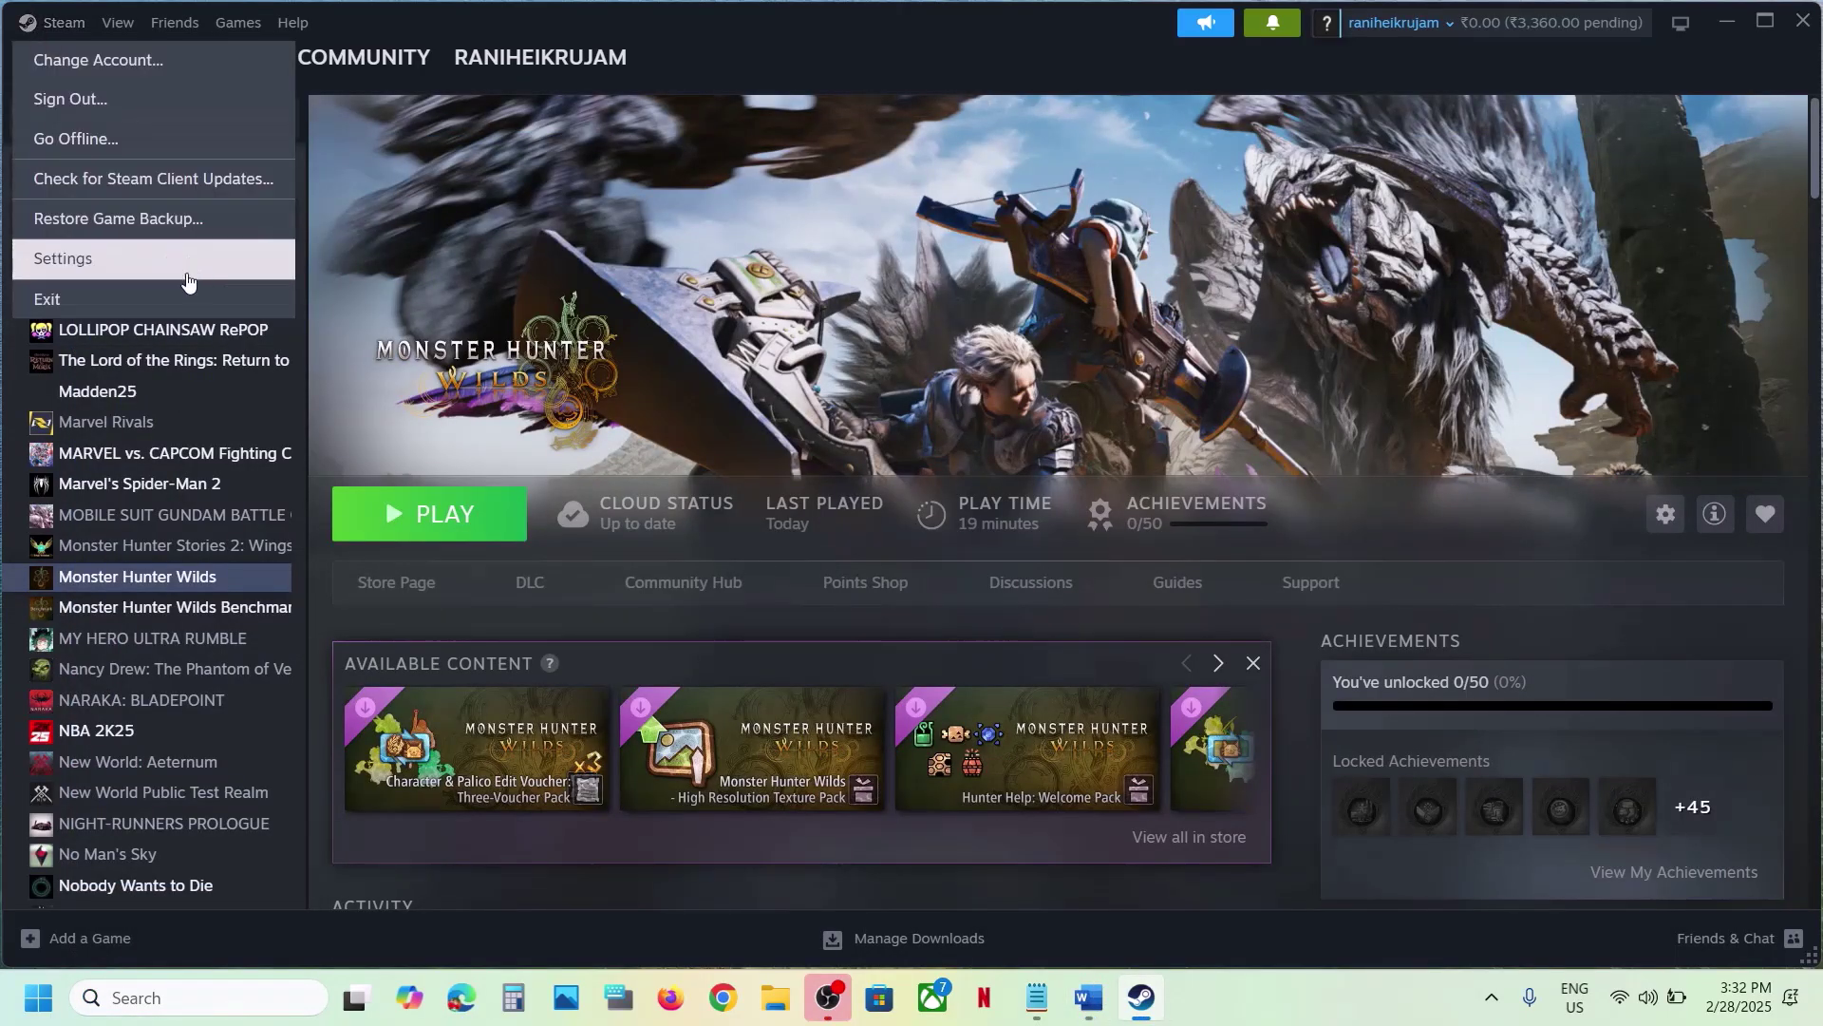
{"action": "left_click", "coordinate": [571, 333]}
{"action": "left_click", "coordinate": [136, 999]}
{"action": "type", "text": "steam"}
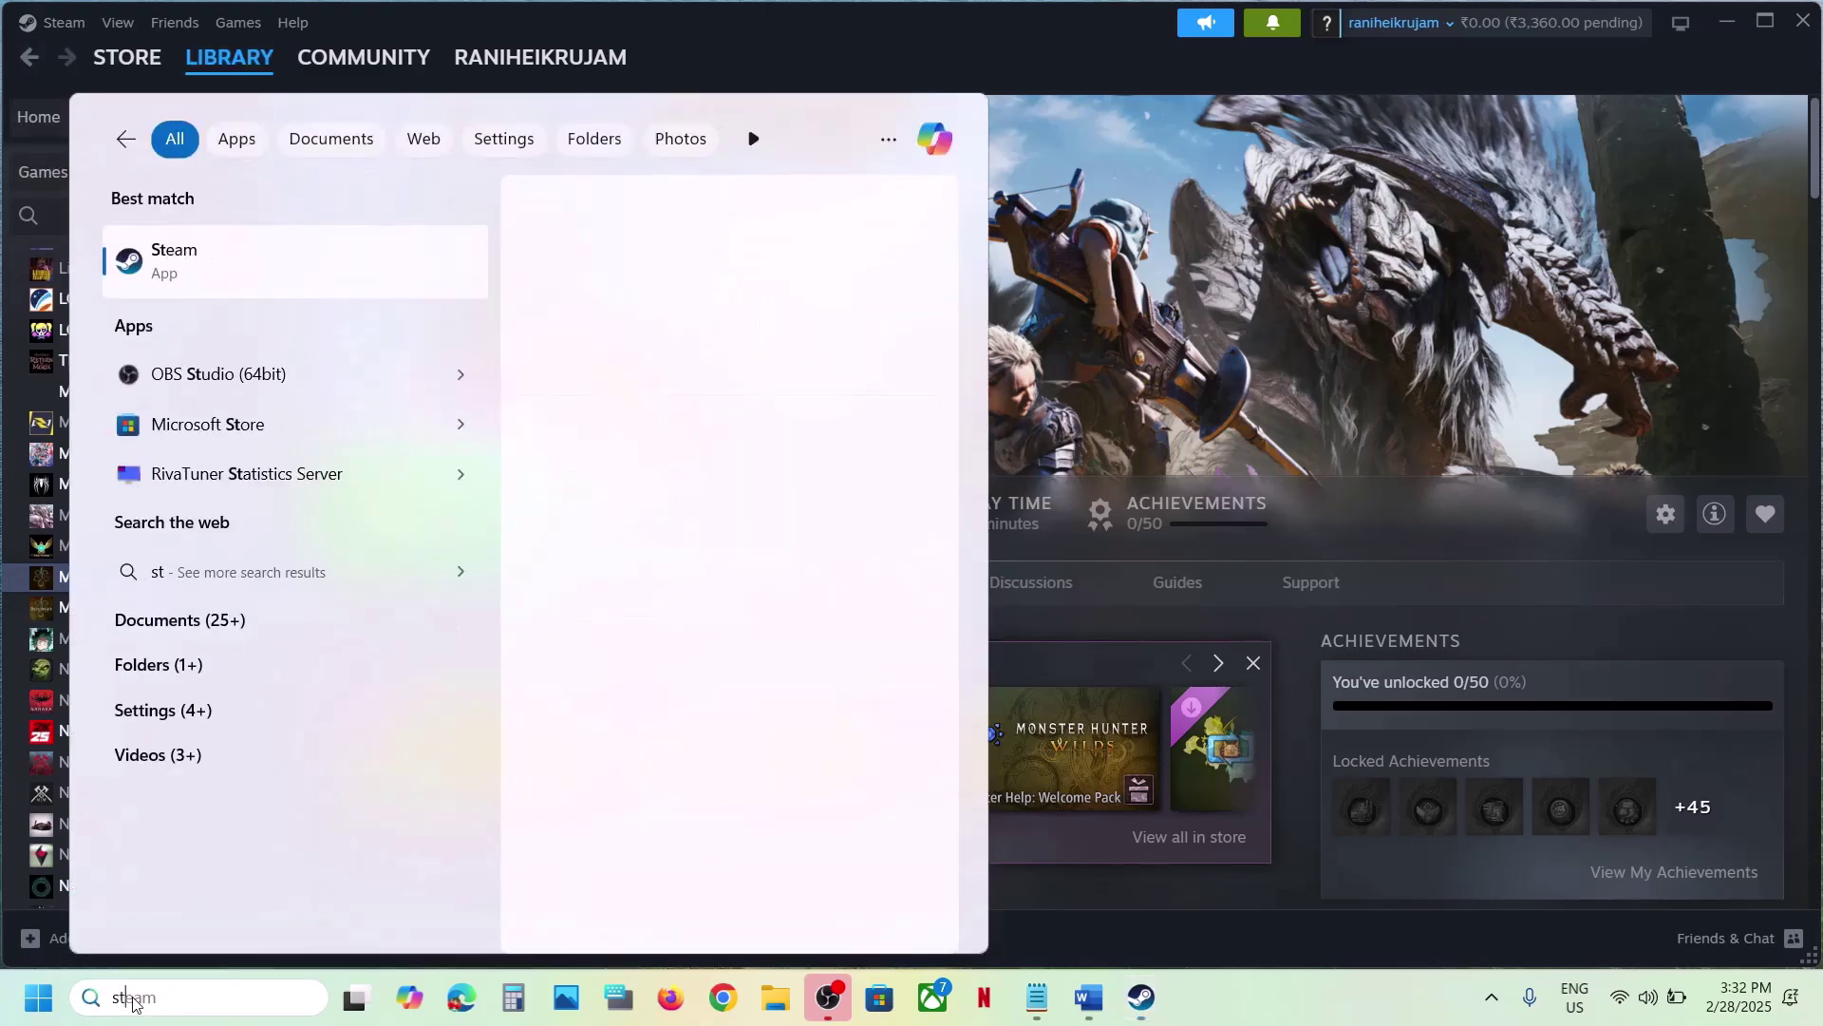
{"action": "right_click", "coordinate": [262, 277]}
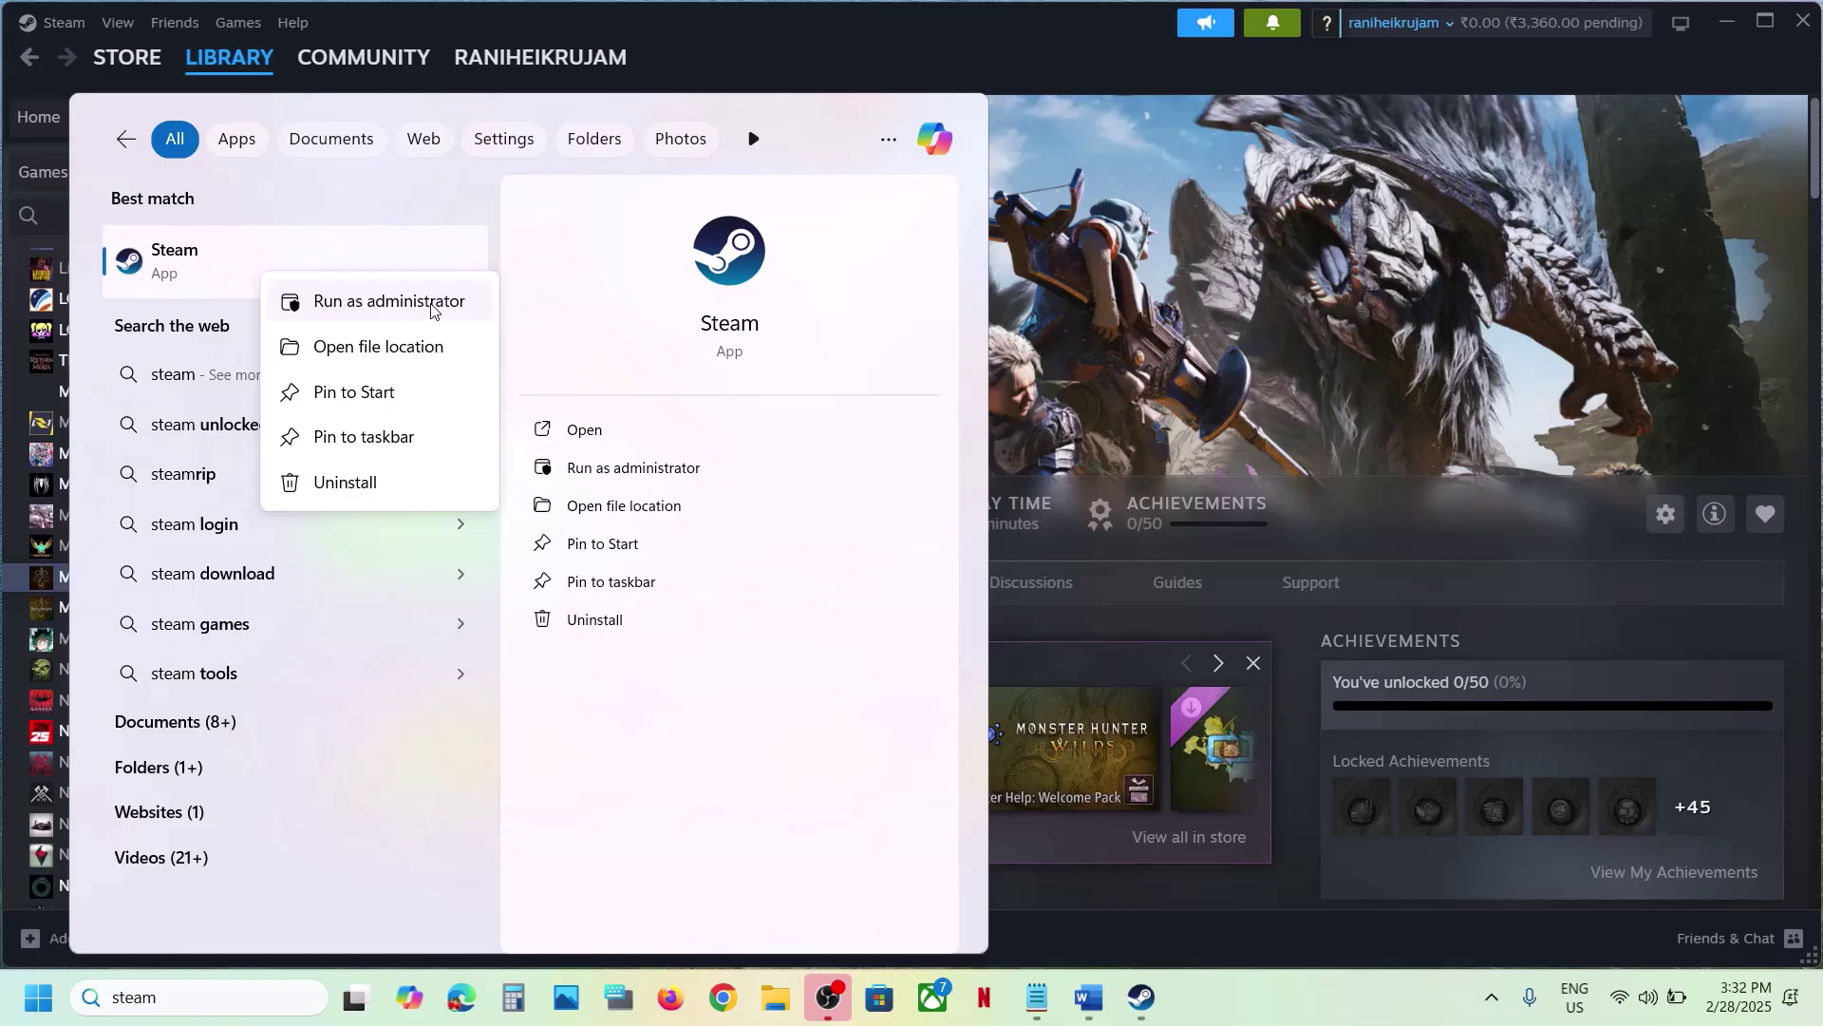
{"action": "left_click", "coordinate": [1299, 402]}
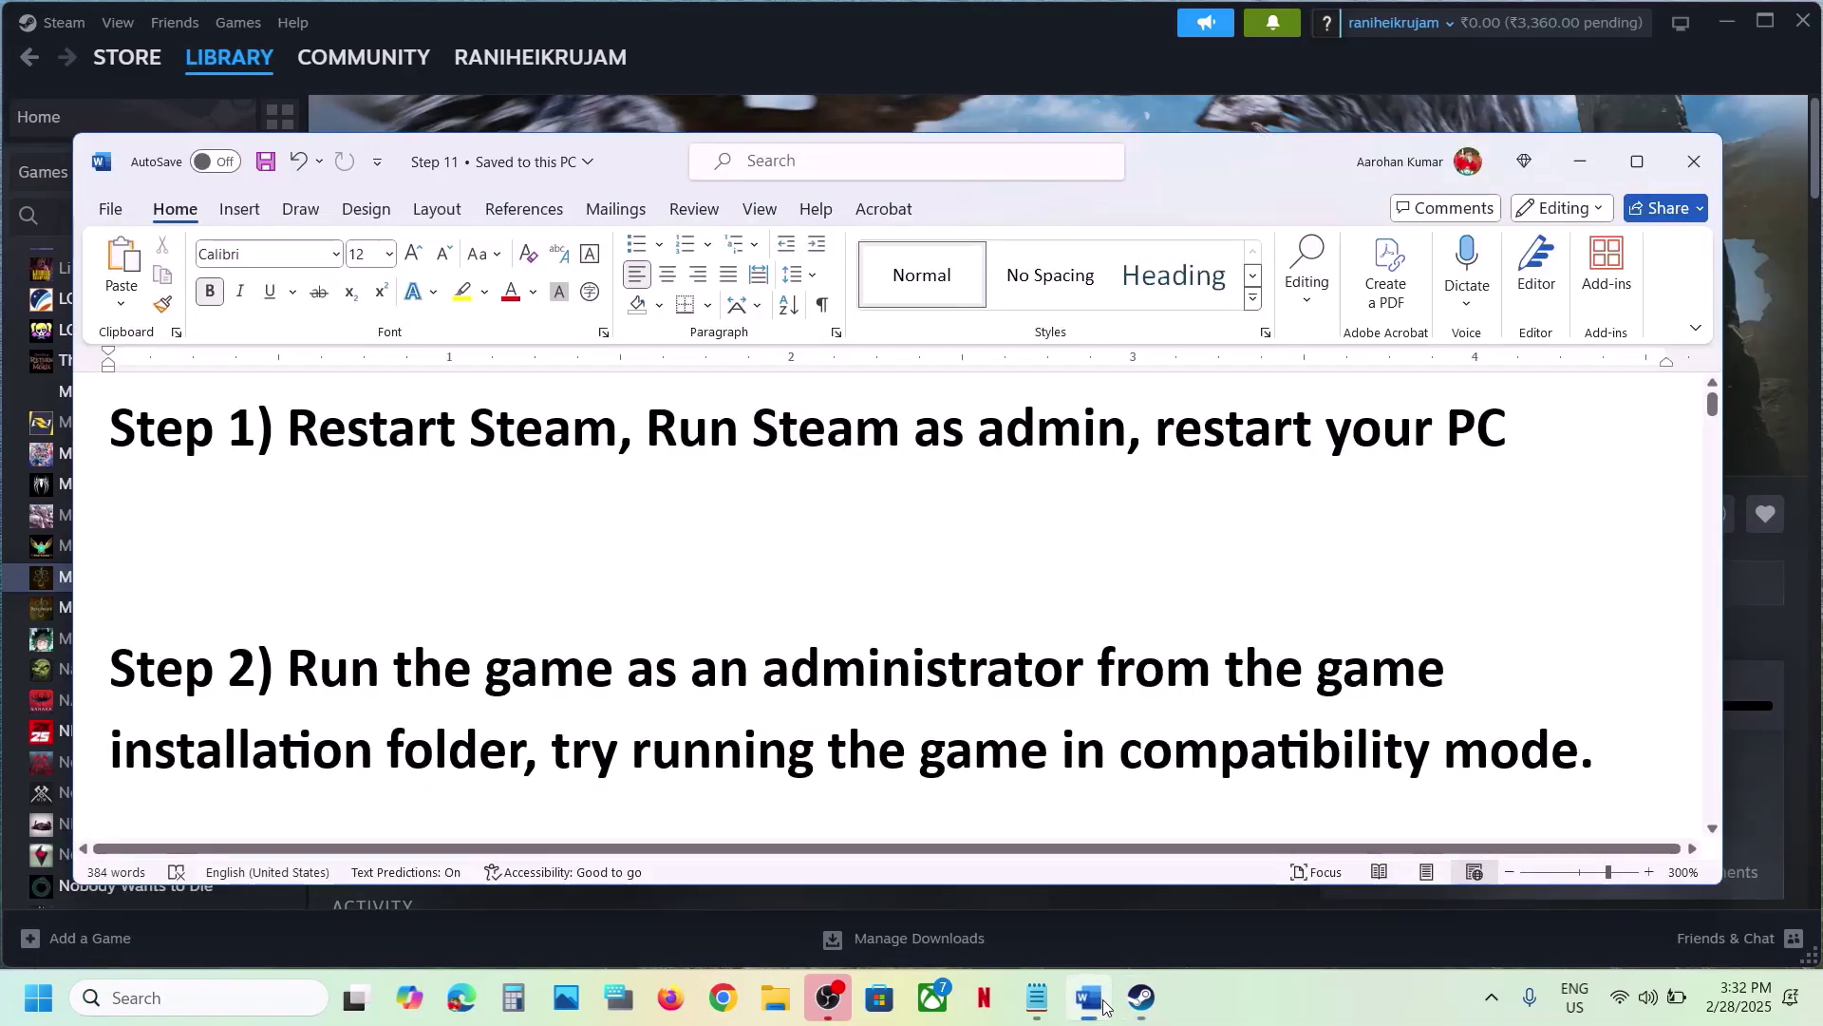
Highlight "restart your PC" in Step 1 of the Word checklist and show the Windows Restart power option.
{"action": "left_click", "coordinate": [1088, 997]}
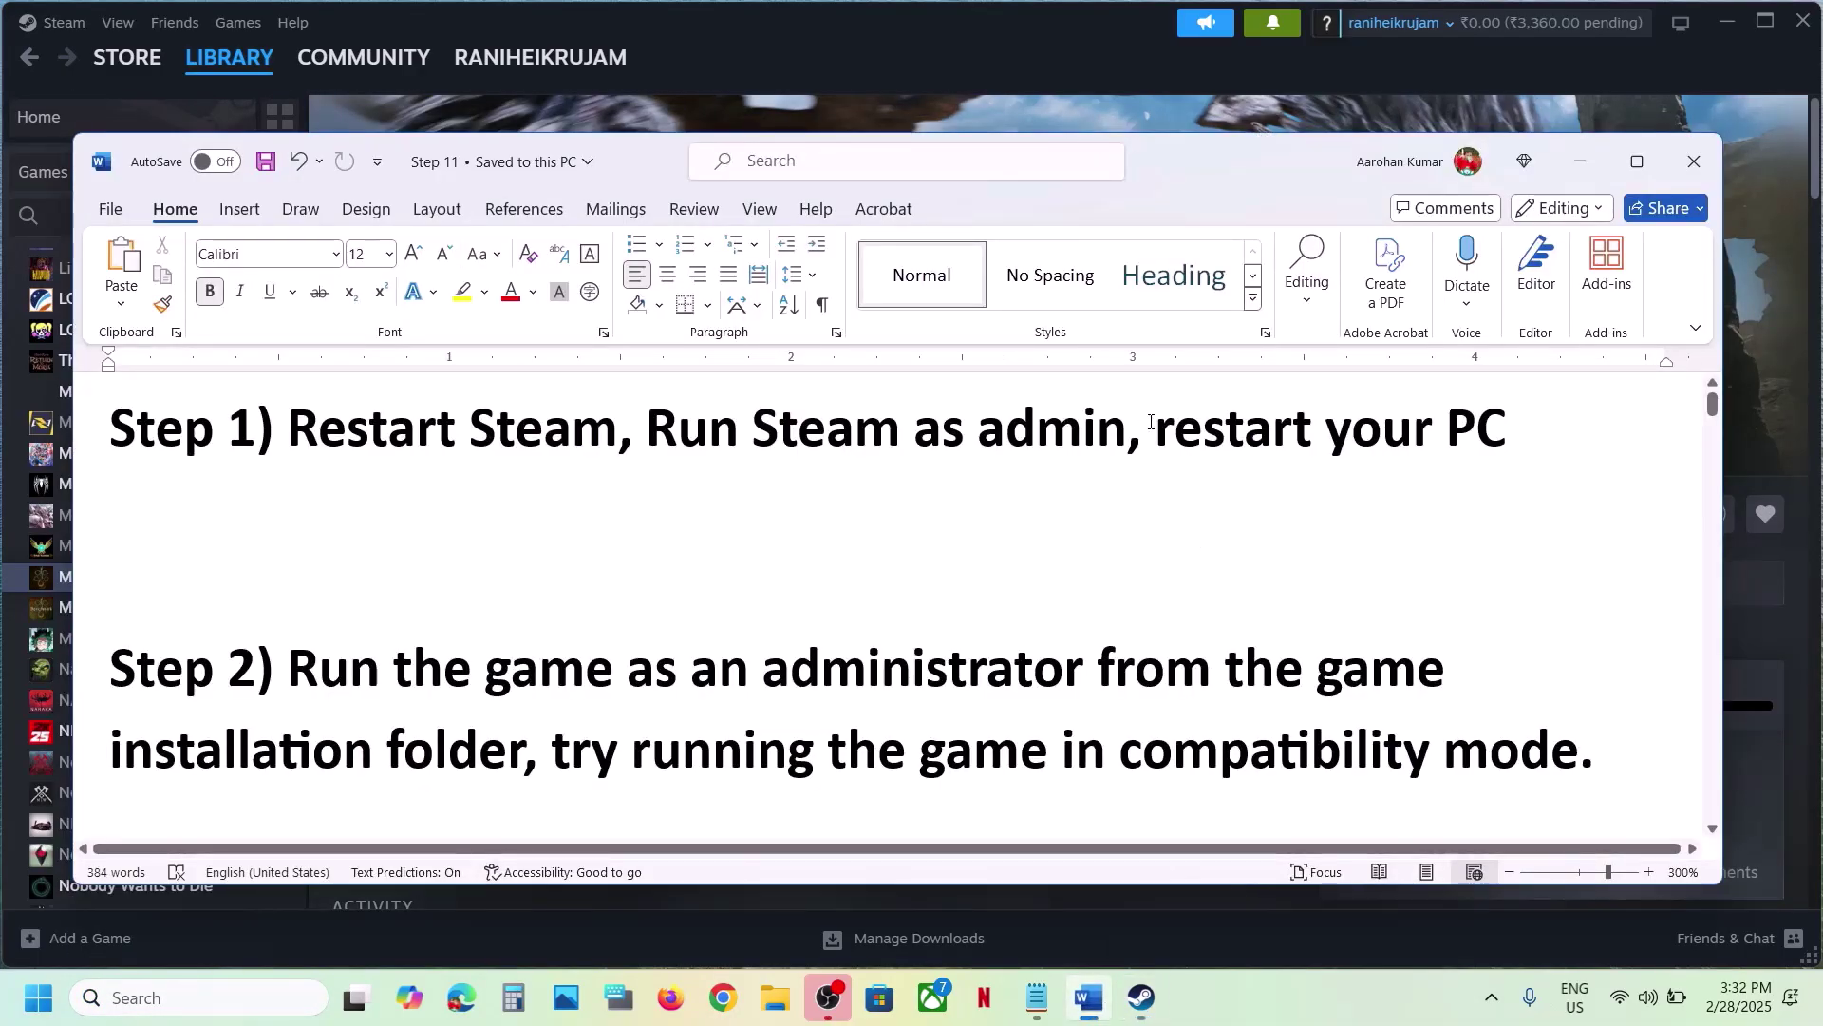
{"action": "left_click_drag", "start_coordinate": [1151, 422], "coordinate": [1508, 429]}
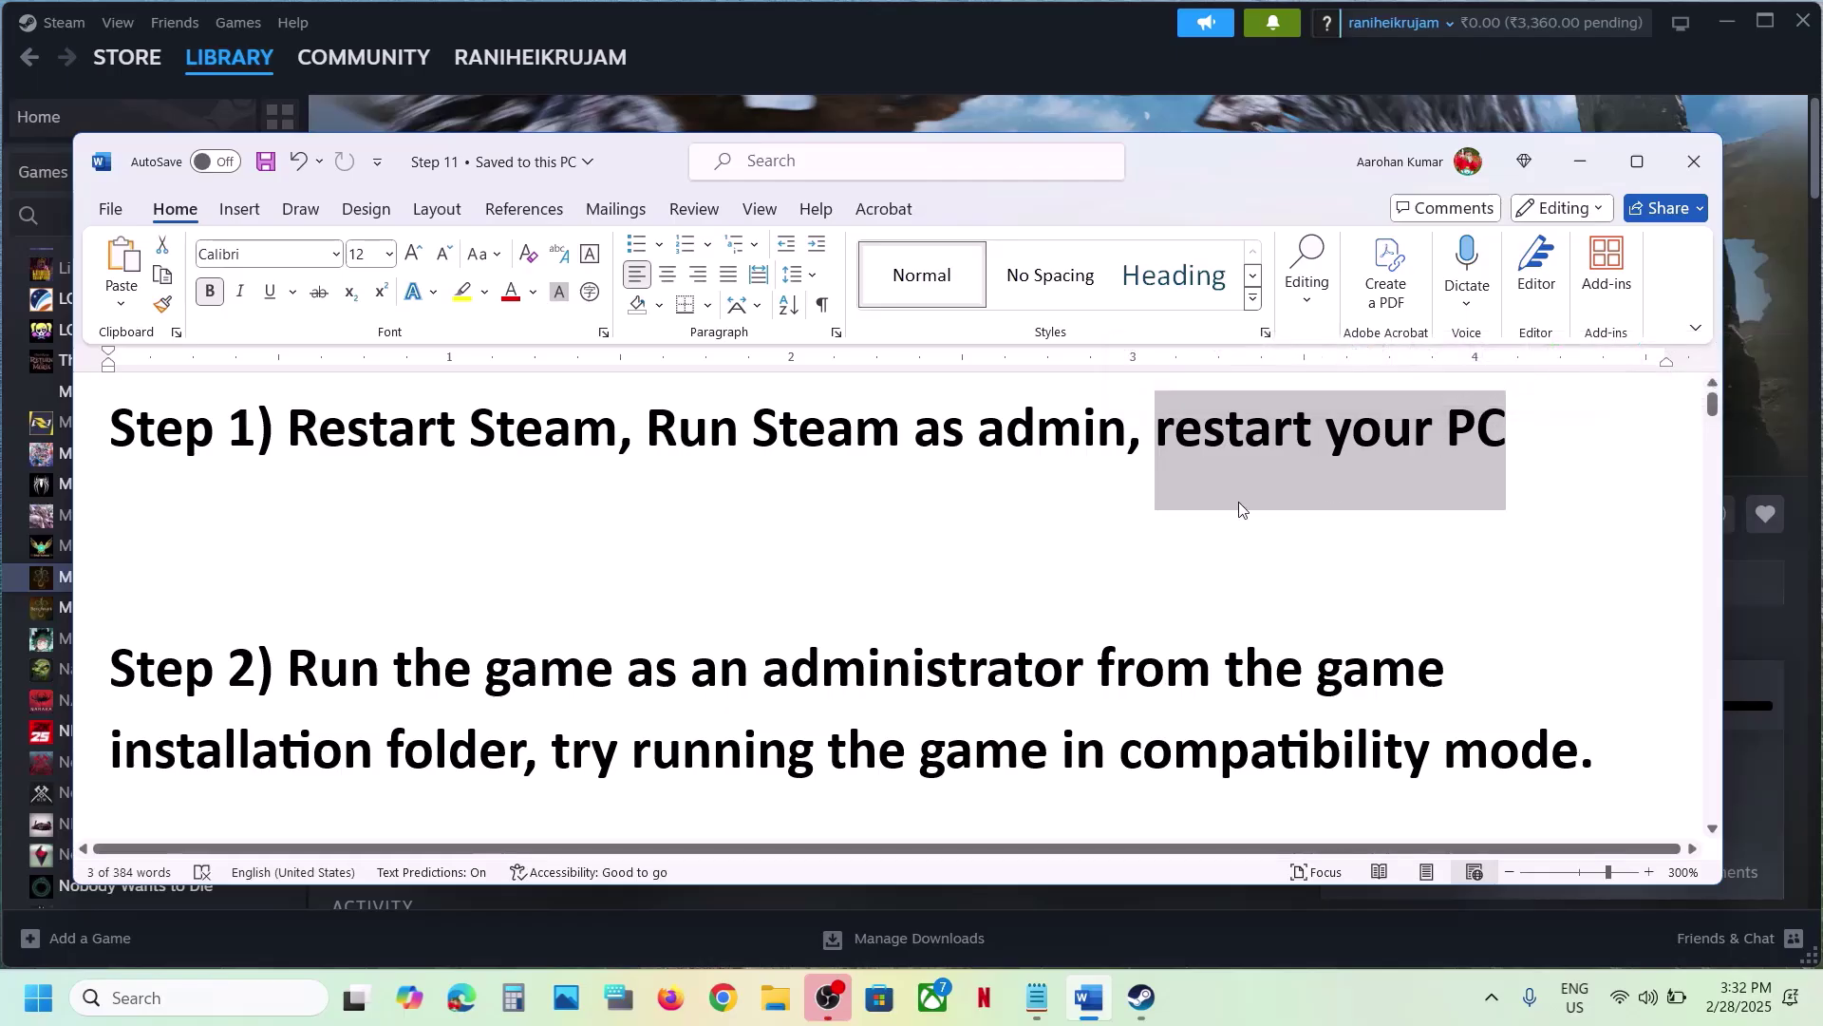
{"action": "left_click", "coordinate": [38, 997]}
{"action": "left_click", "coordinate": [691, 914]}
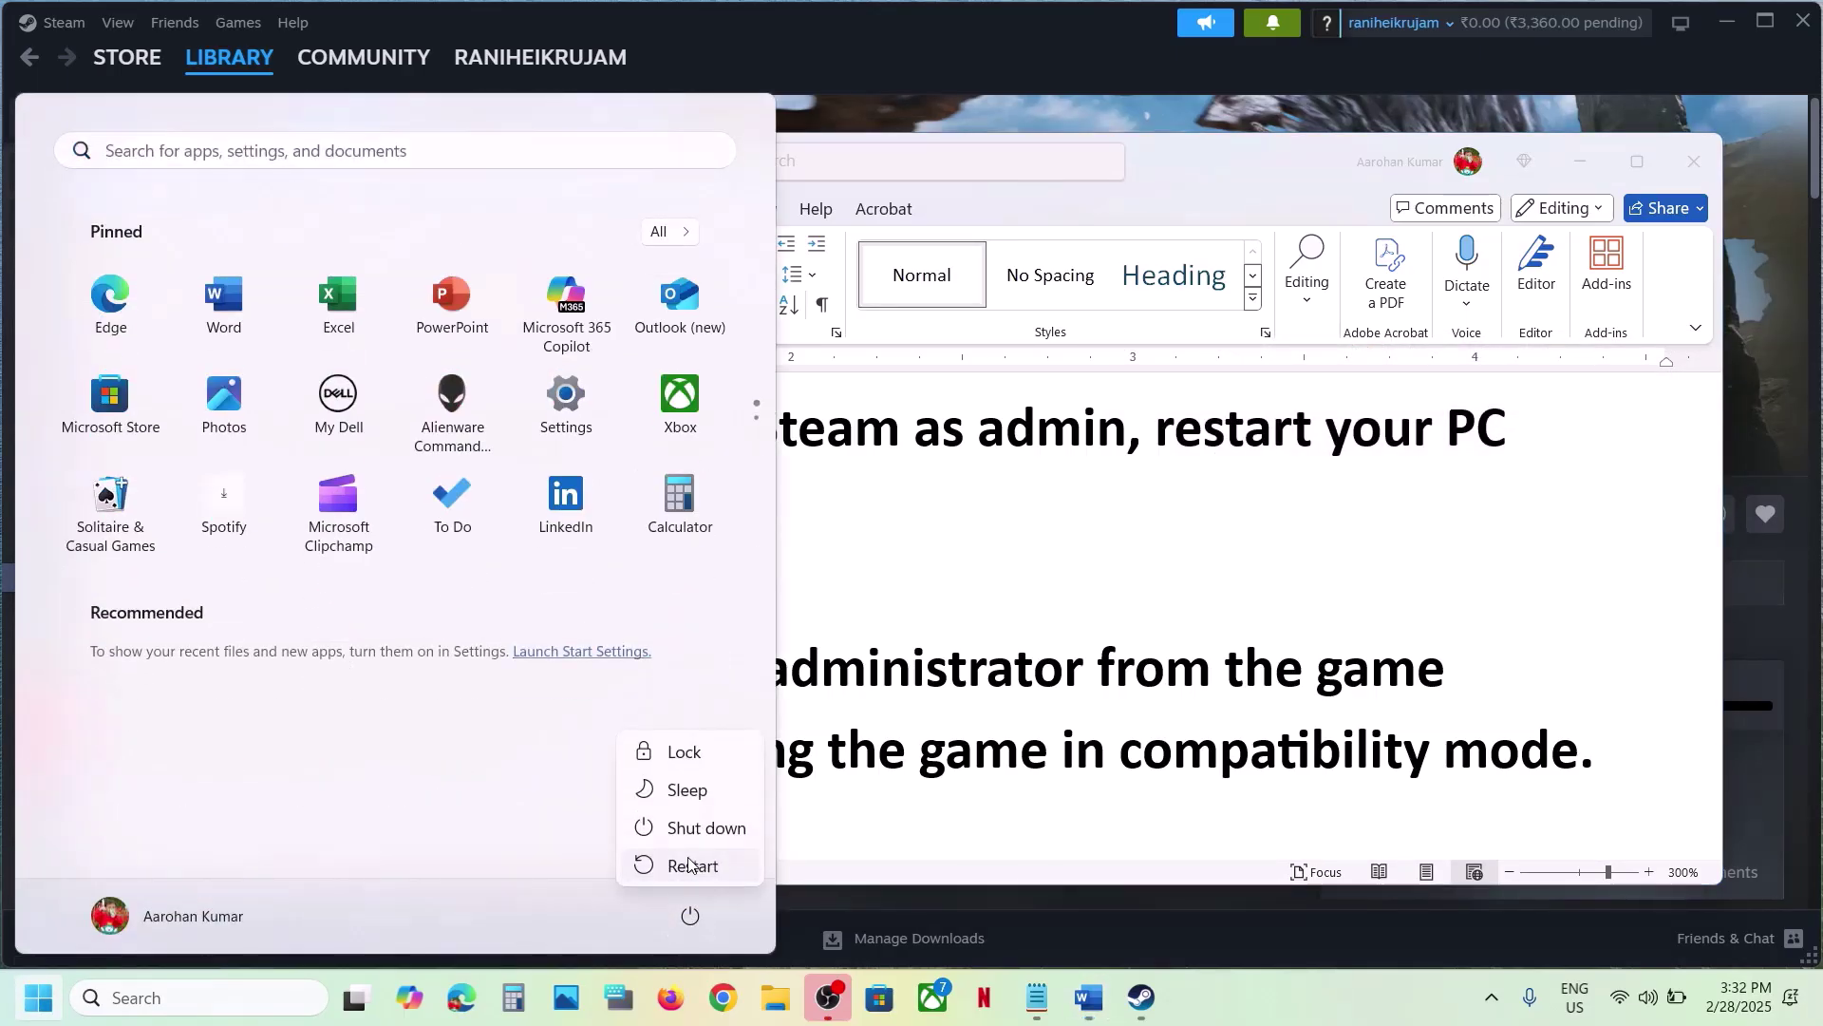
{"action": "key", "text": "Escape"}
{"action": "key", "text": "Escape"}
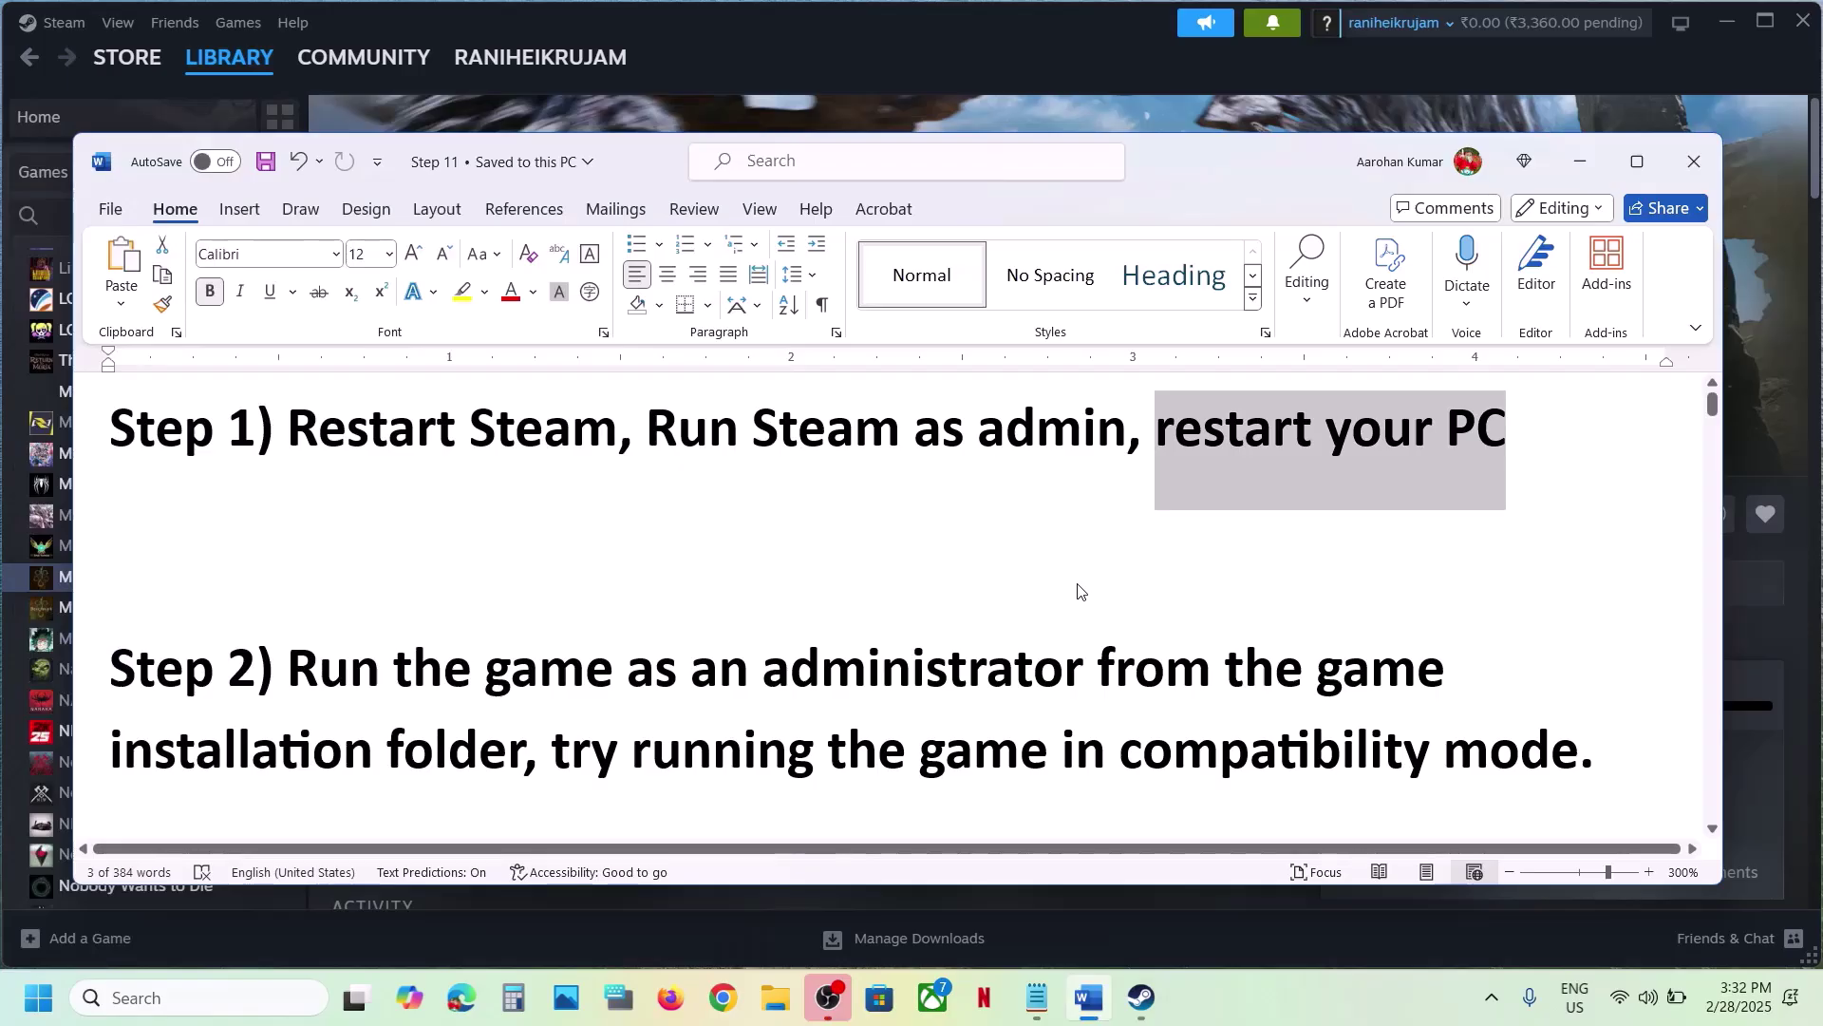
Highlight the Step 2 administrator instruction in the checklist, and open the Monster Hunter Wilds installation folder from the Steam library.
{"action": "scroll", "coordinate": [513, 605], "scroll_direction": "down", "scroll_amount": 1}
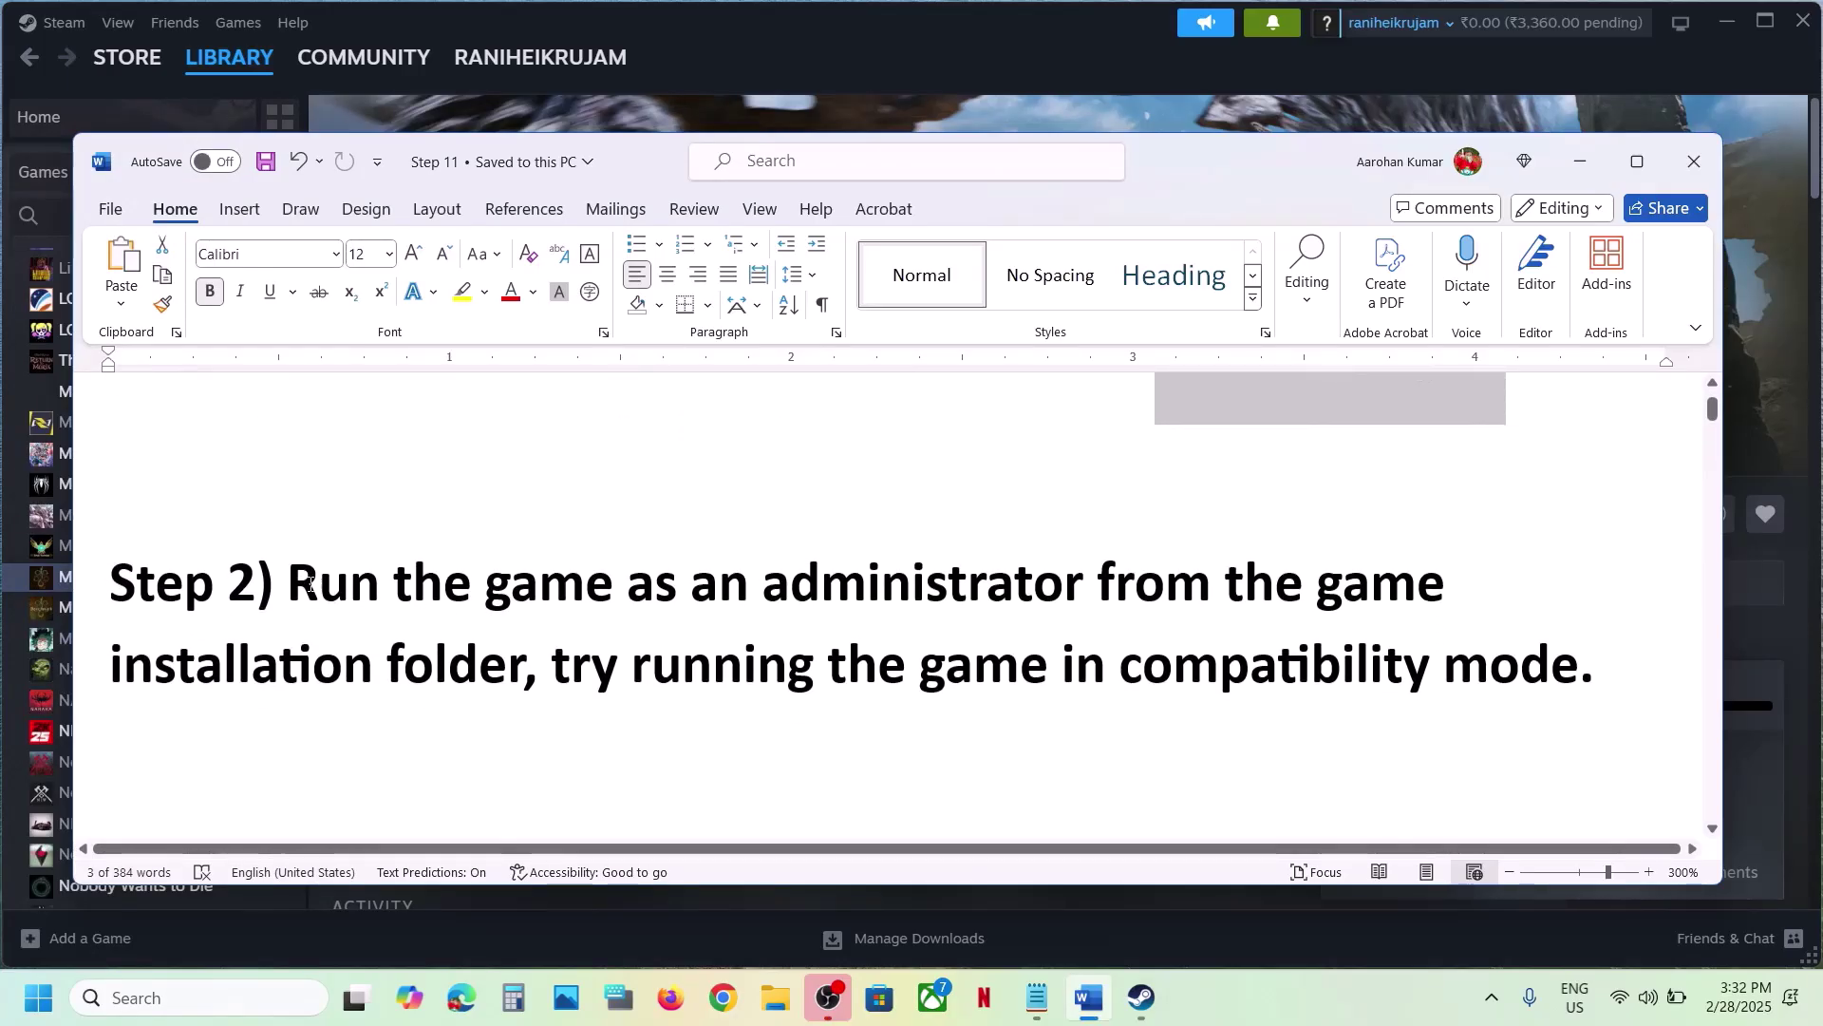
{"action": "left_click_drag", "start_coordinate": [296, 580], "coordinate": [526, 665]}
{"action": "left_click", "coordinate": [822, 47]}
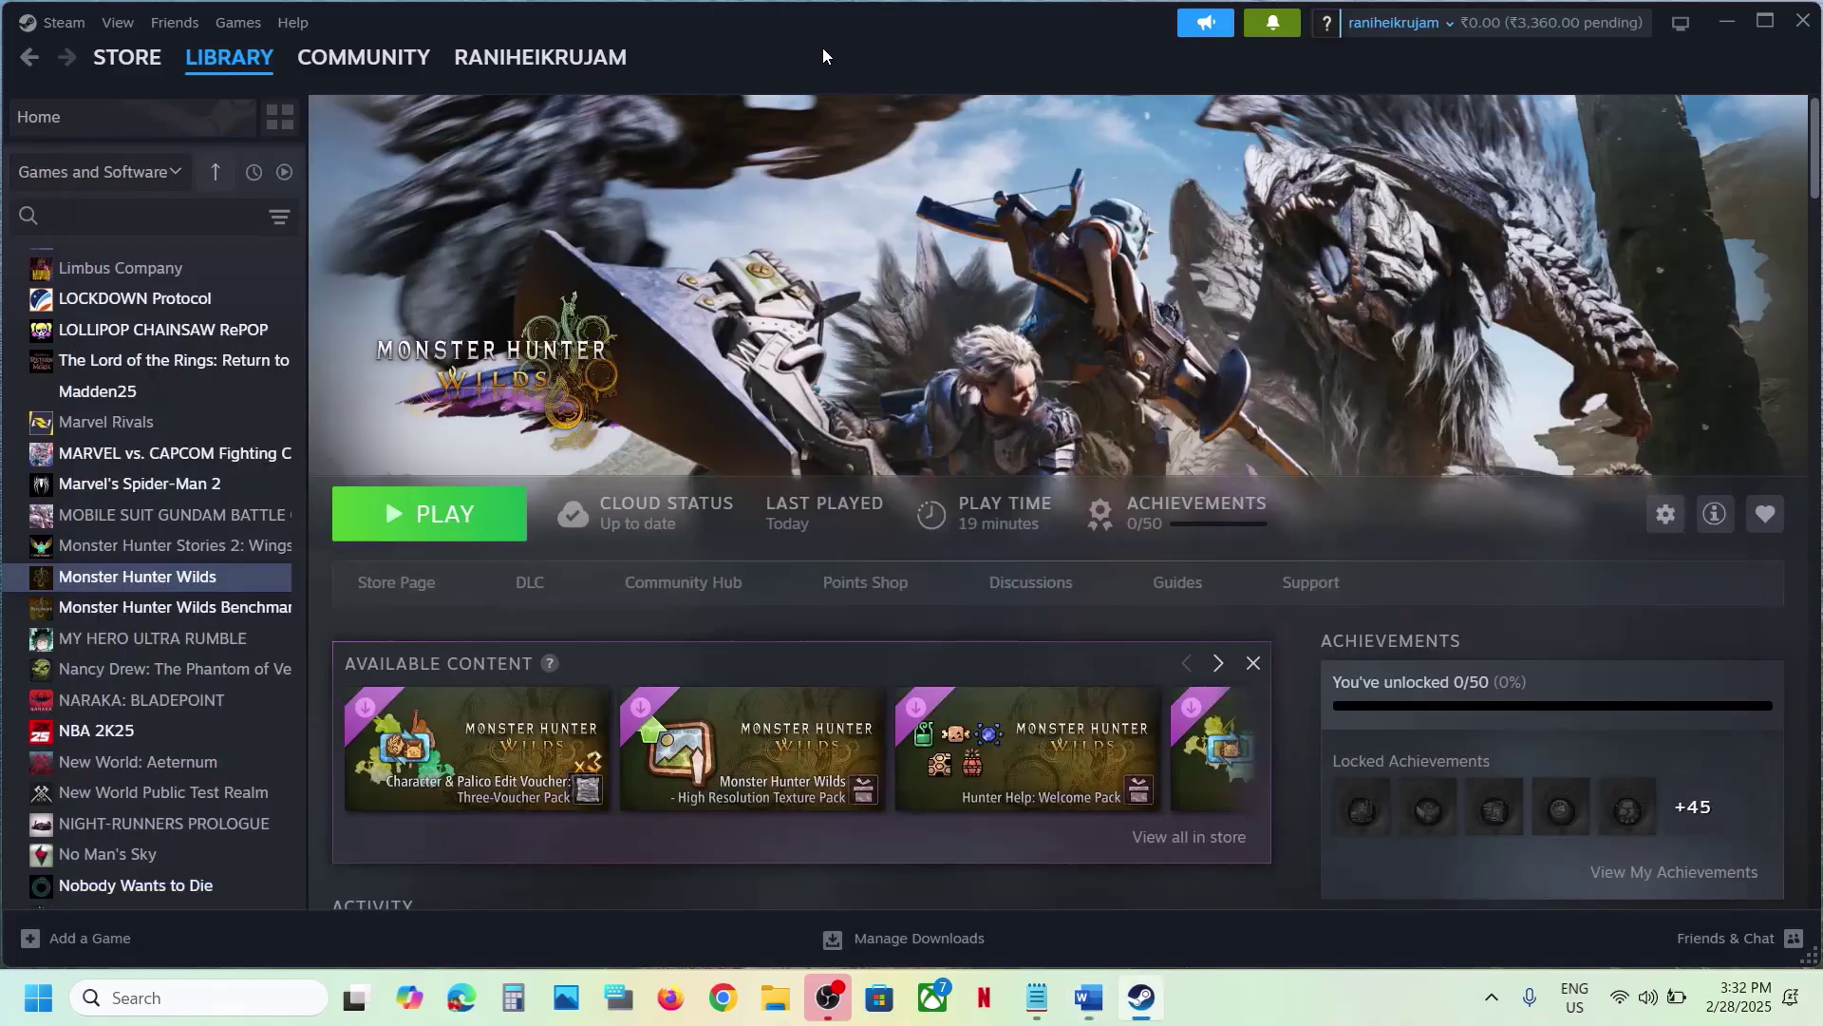
{"action": "right_click", "coordinate": [202, 580]}
{"action": "mouse_move", "coordinate": [276, 729]}
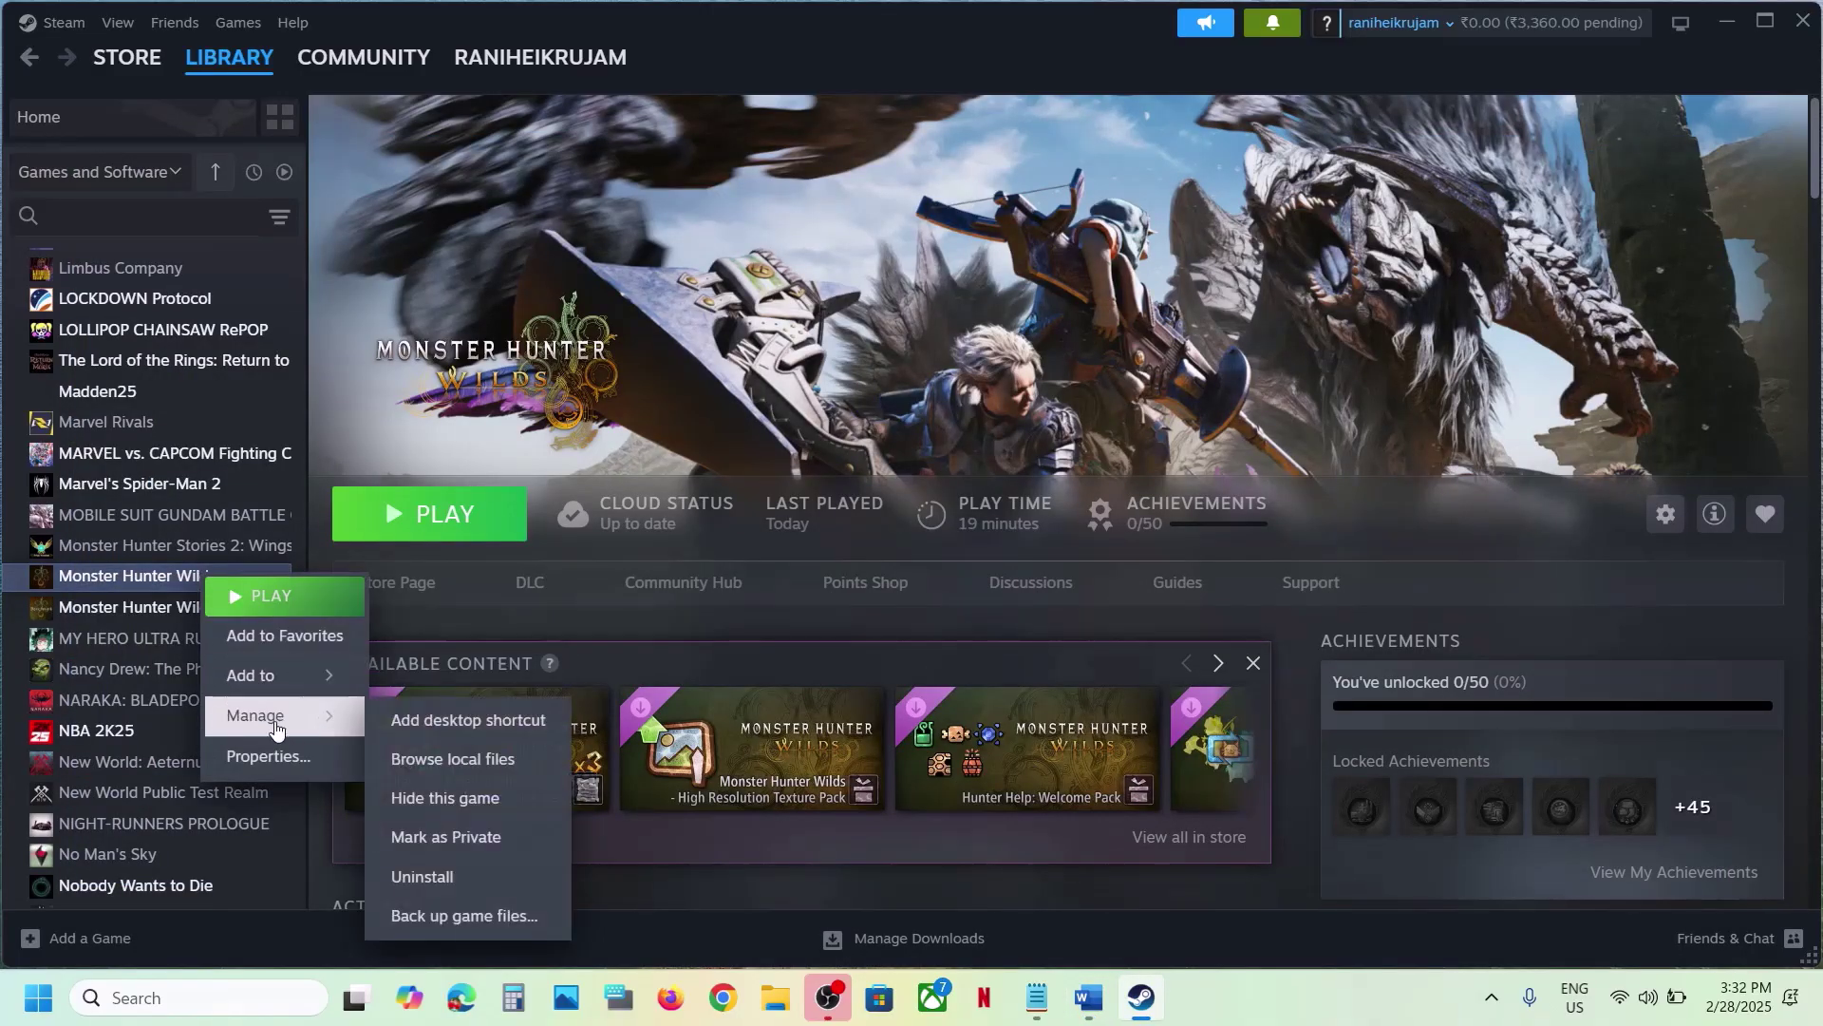
{"action": "left_click", "coordinate": [480, 758]}
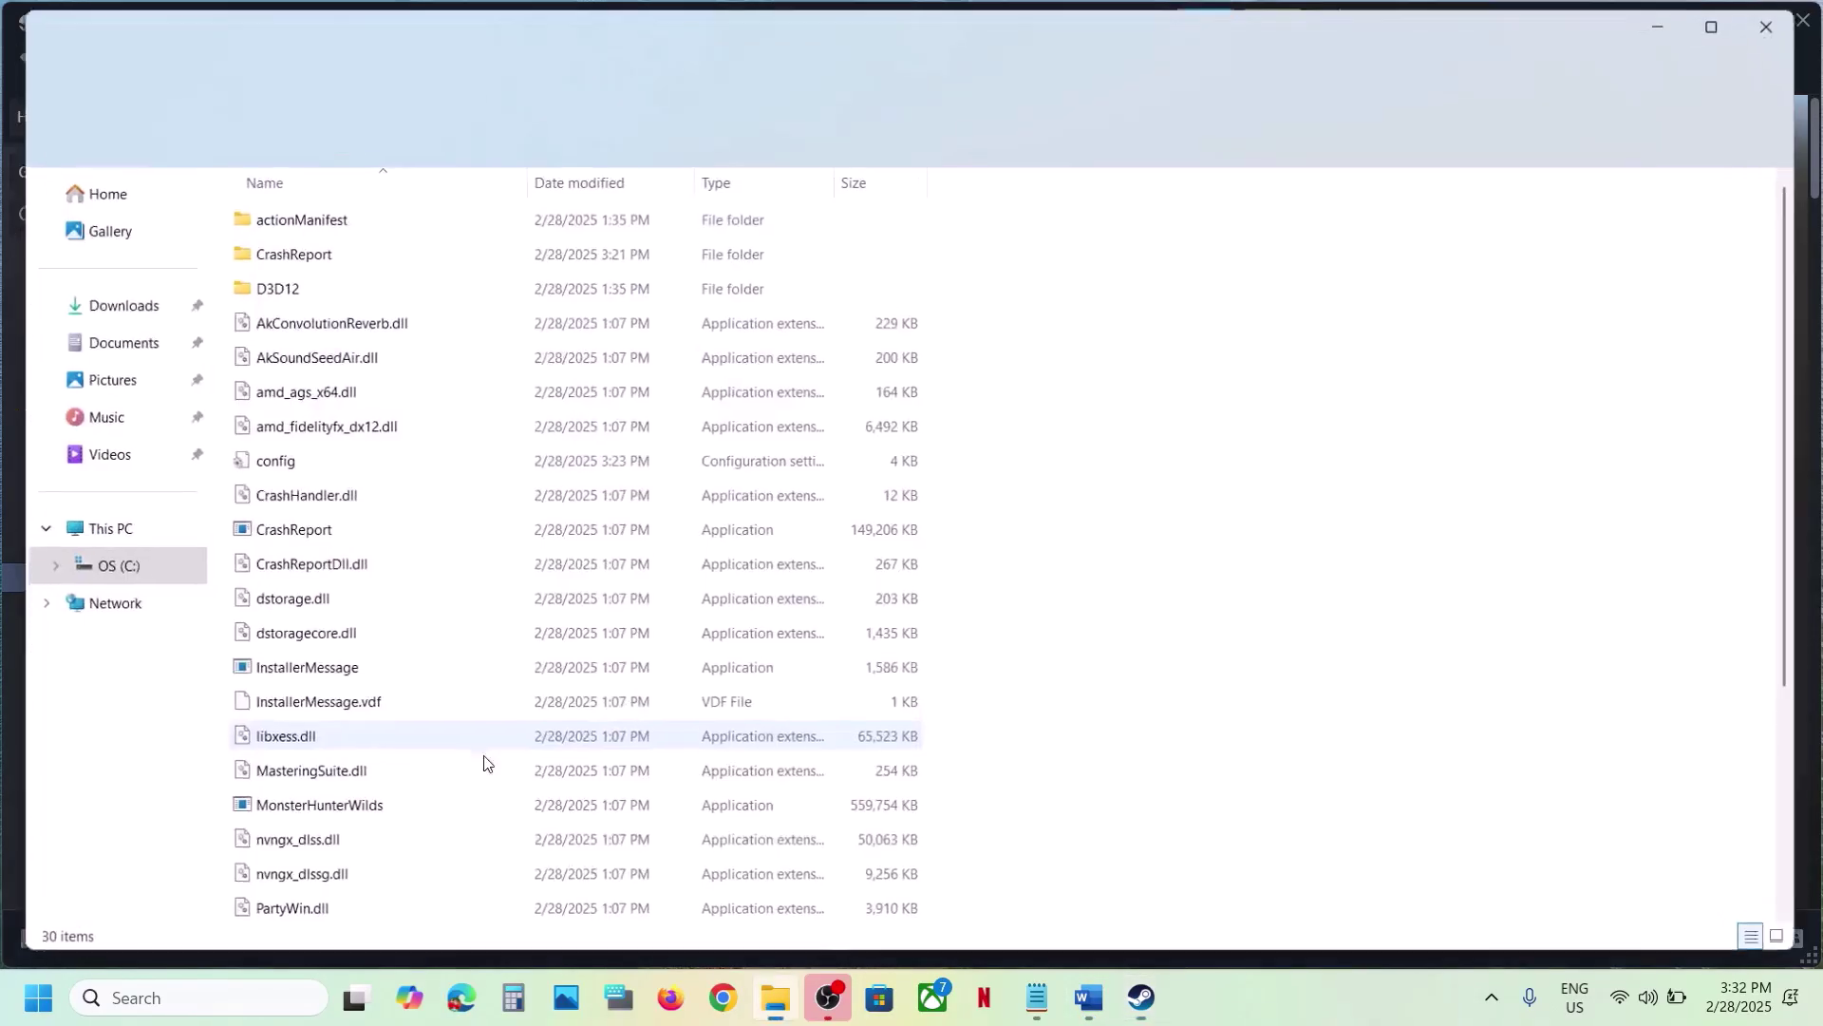
Locate the MonsterHunterWilds application in the installation folder and view its general properties.
{"action": "scroll", "coordinate": [484, 762], "scroll_direction": "down", "scroll_amount": 3}
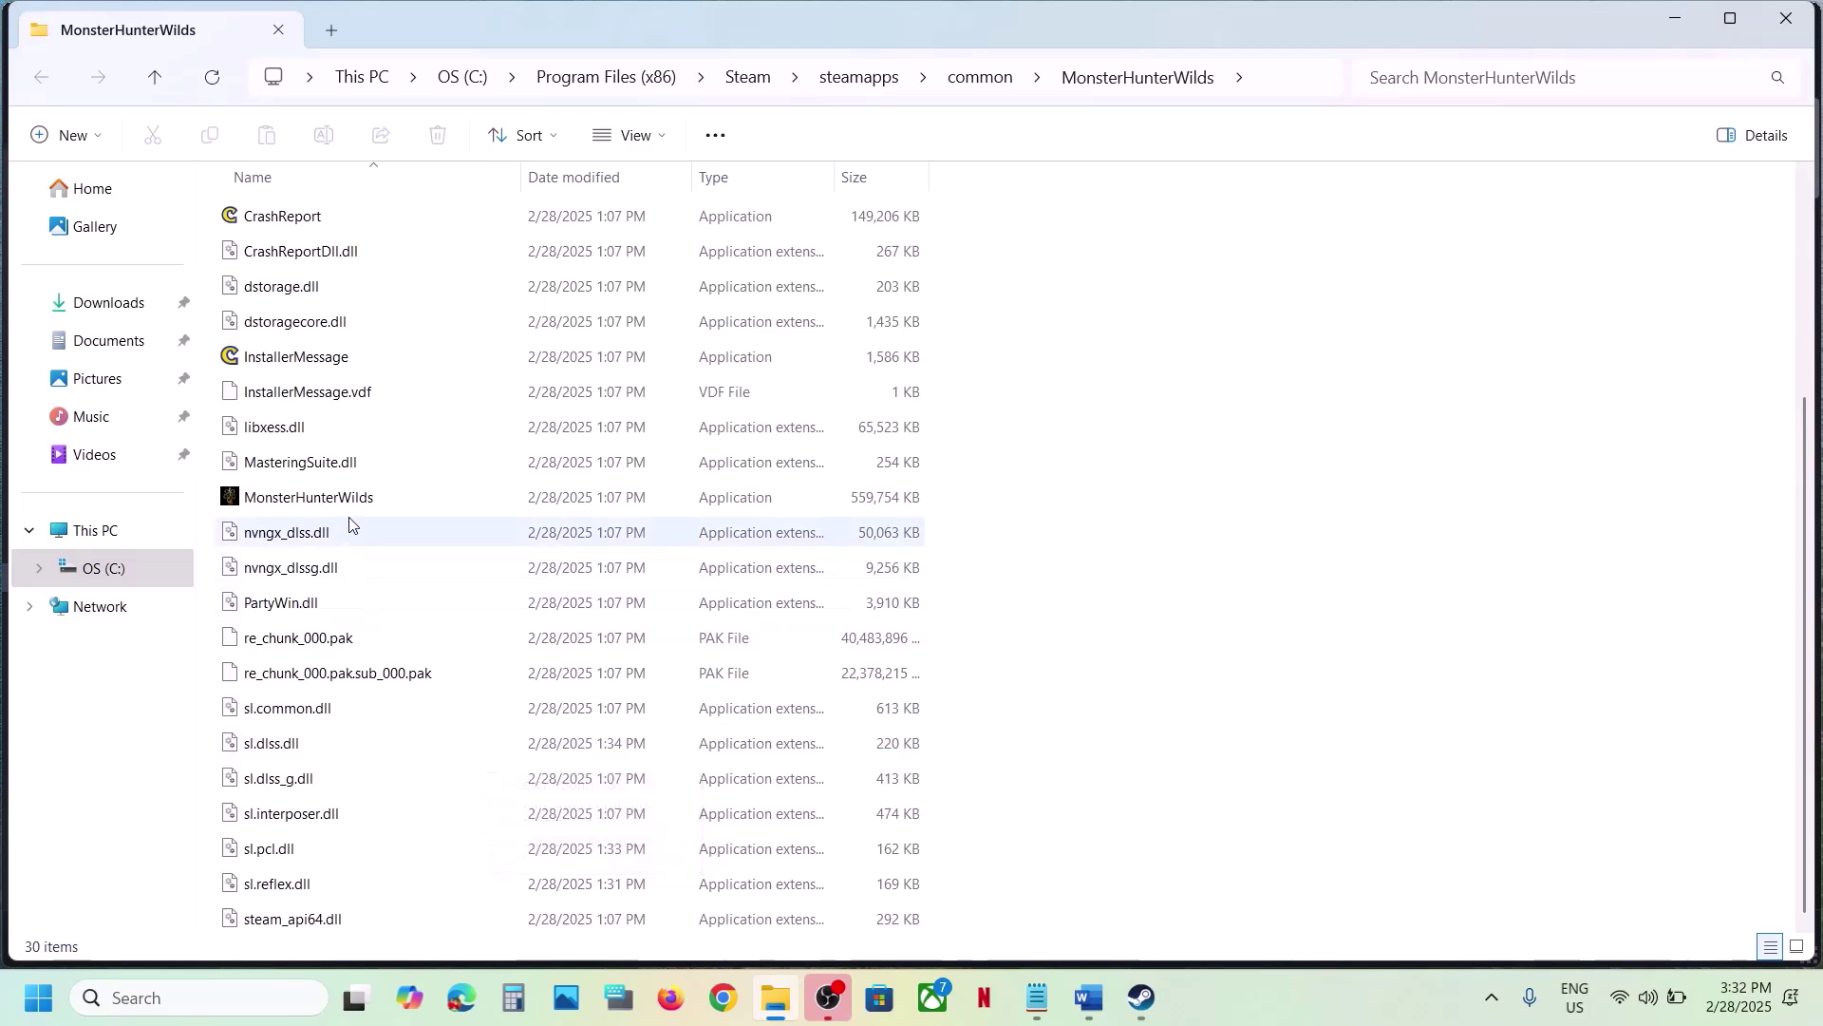
{"action": "left_click", "coordinate": [342, 498]}
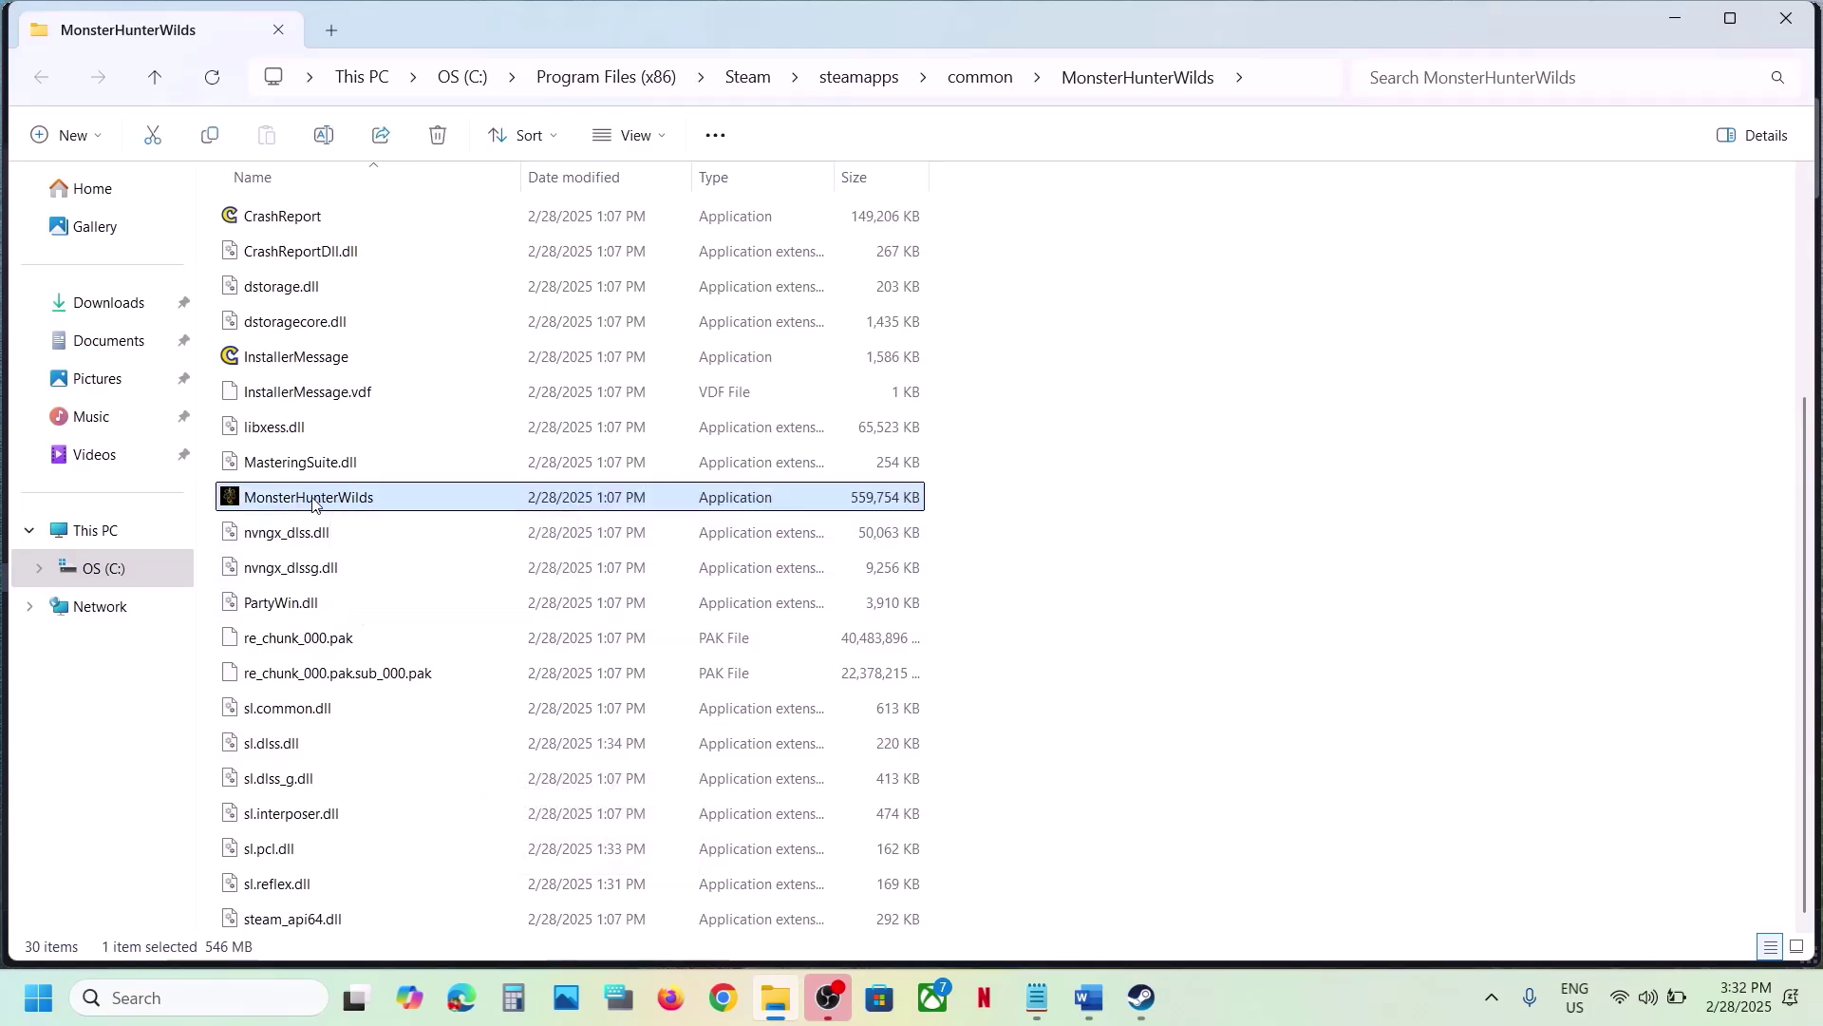
{"action": "right_click", "coordinate": [312, 503]}
{"action": "left_click", "coordinate": [437, 622]}
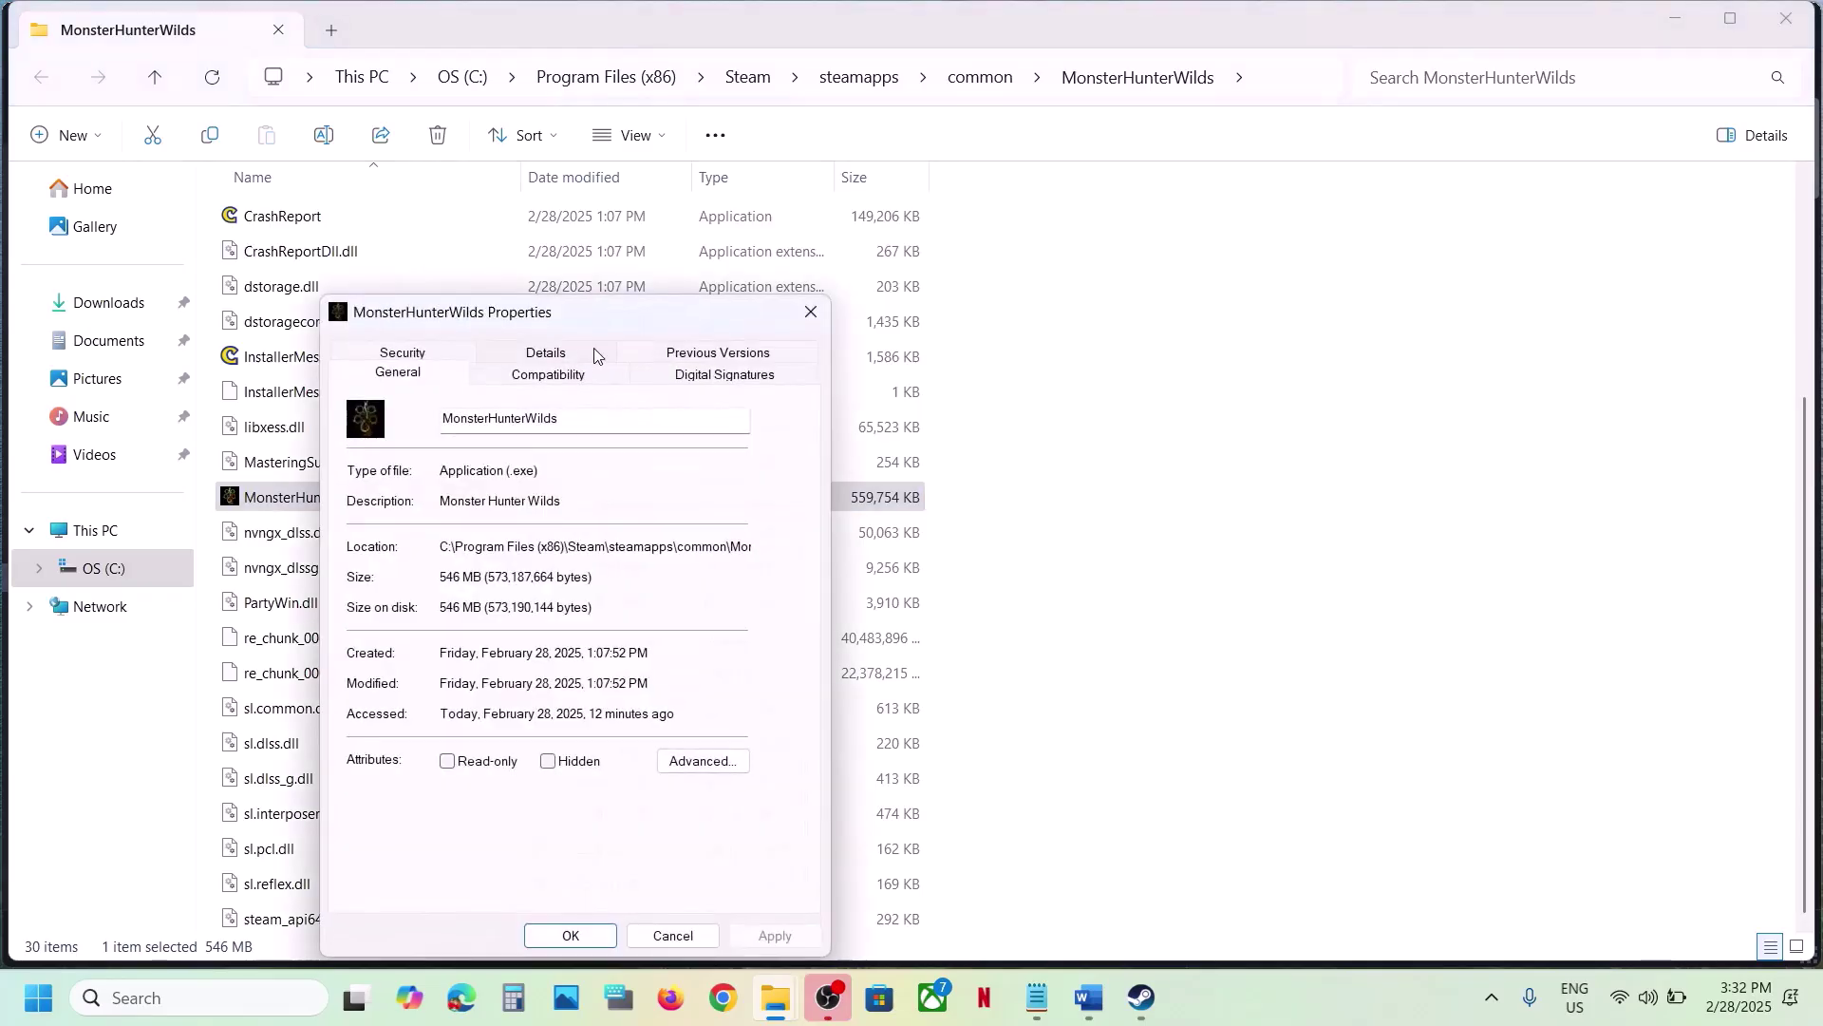
{"action": "left_click", "coordinate": [811, 311]}
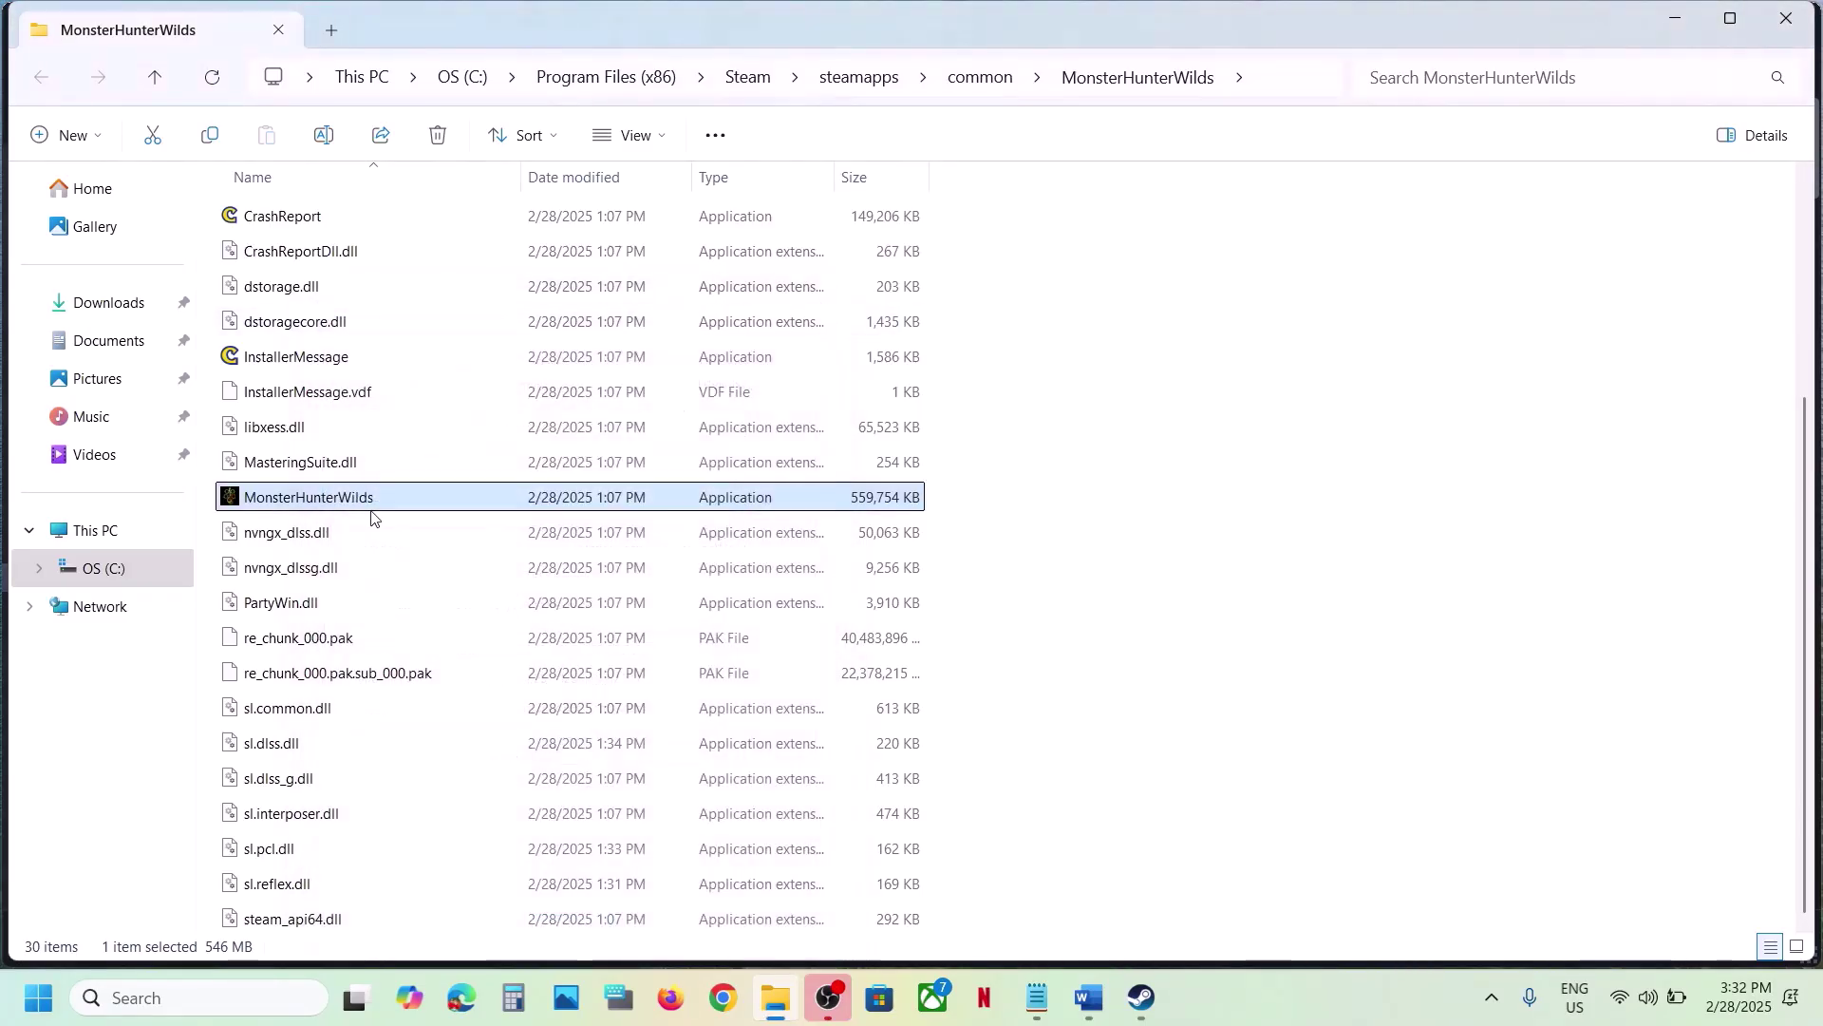
{"action": "mouse_move", "coordinate": [398, 513]}
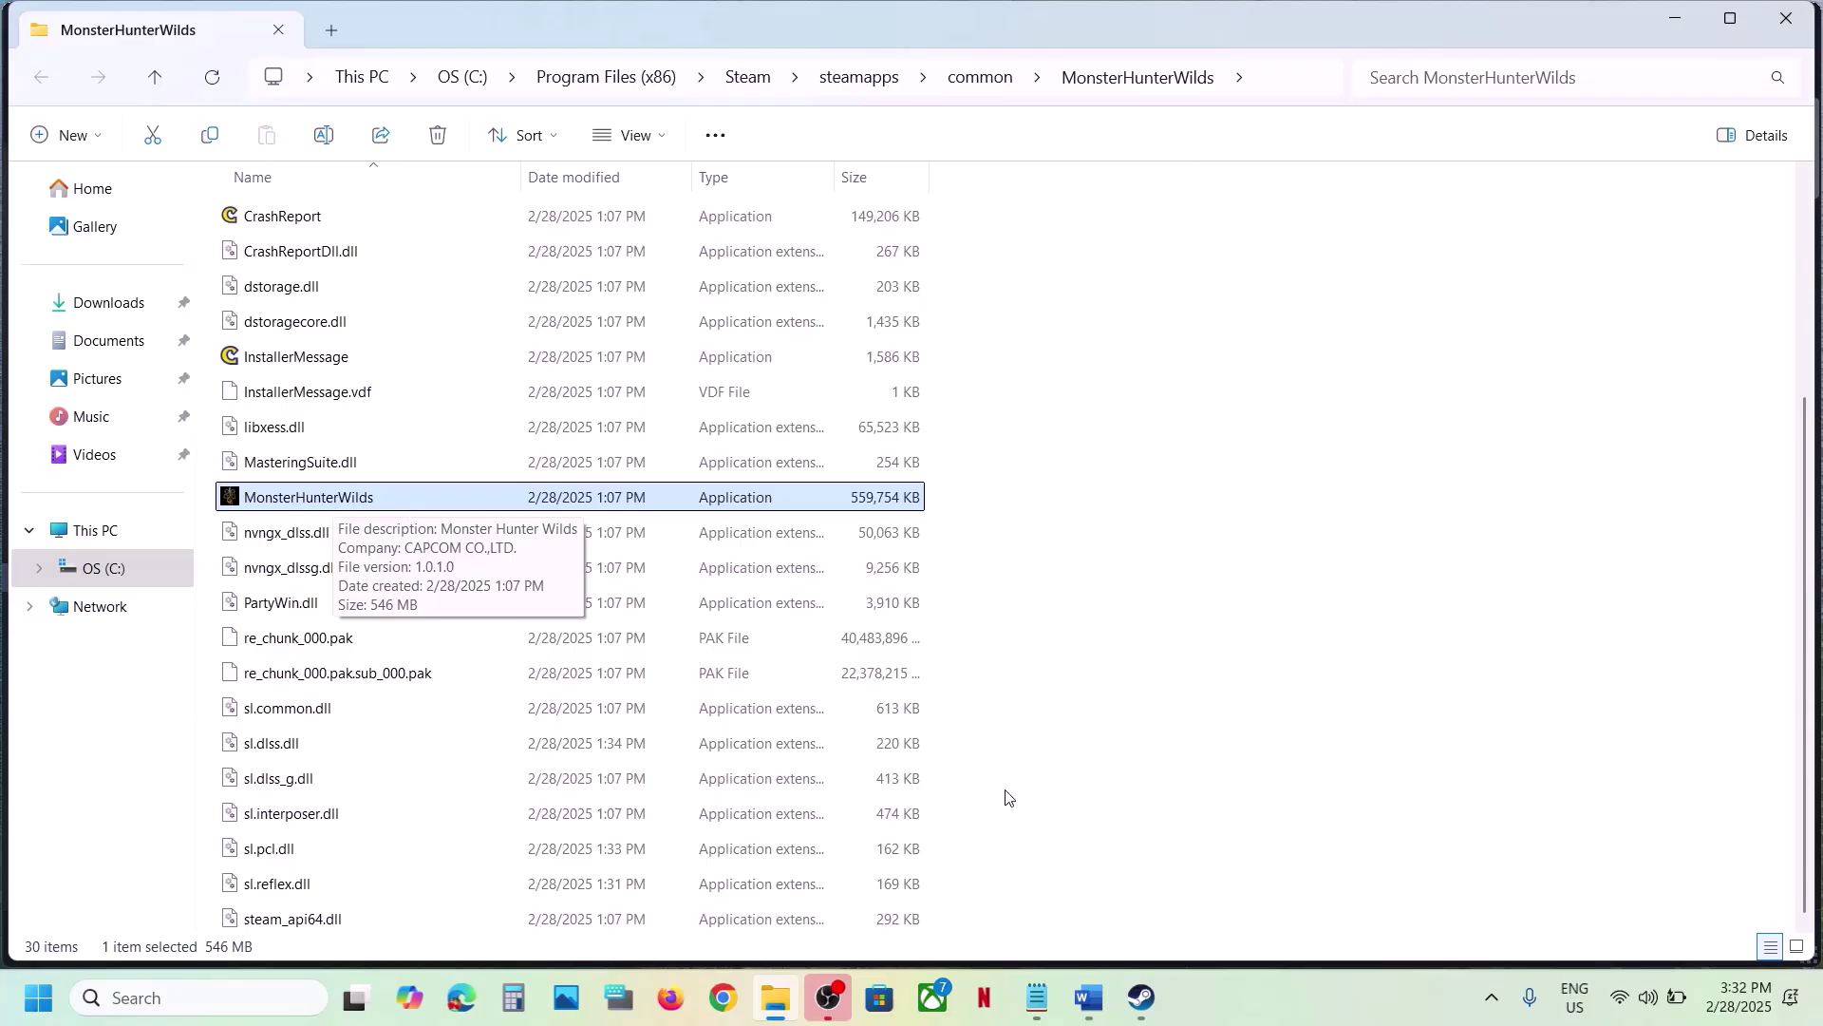
{"action": "left_click", "coordinate": [1143, 996]}
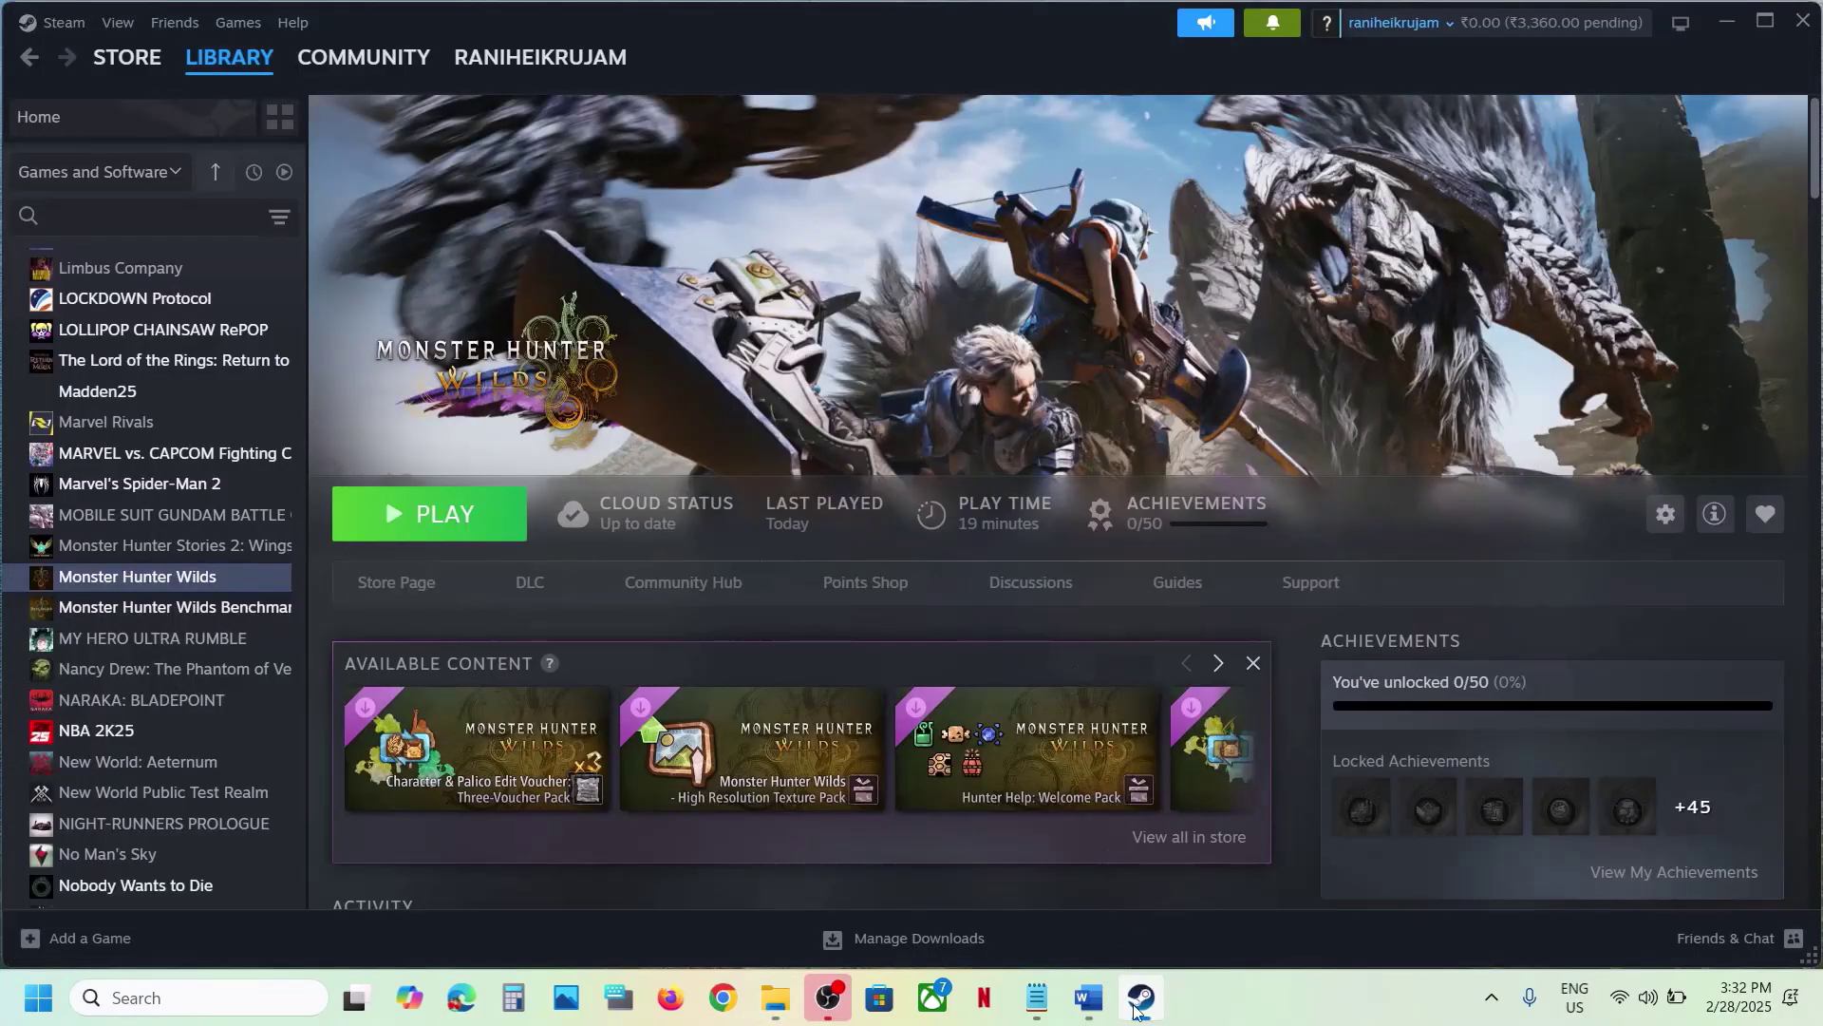
{"action": "left_click", "coordinate": [1139, 999]}
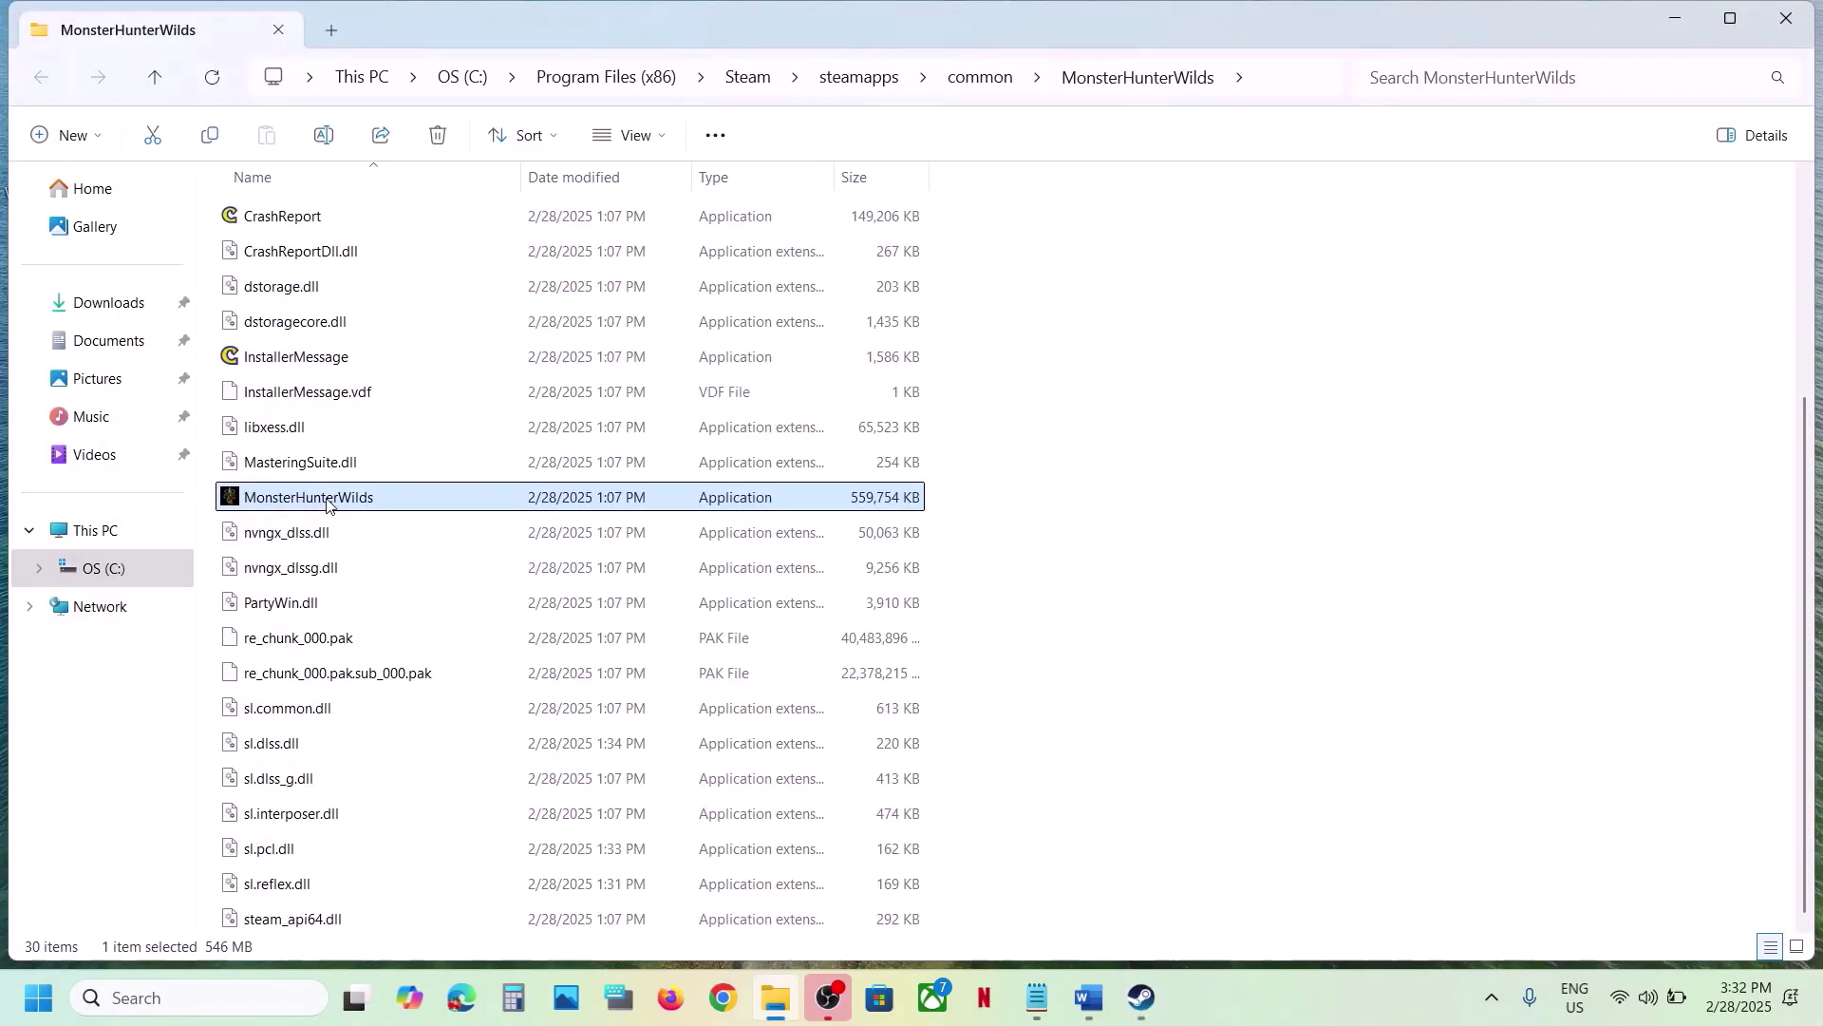
Set the MonsterHunterWilds application to run as an administrator in its compatibility properties.
{"action": "mouse_move", "coordinate": [331, 505]}
{"action": "right_click", "coordinate": [332, 504]}
{"action": "left_click", "coordinate": [458, 629]}
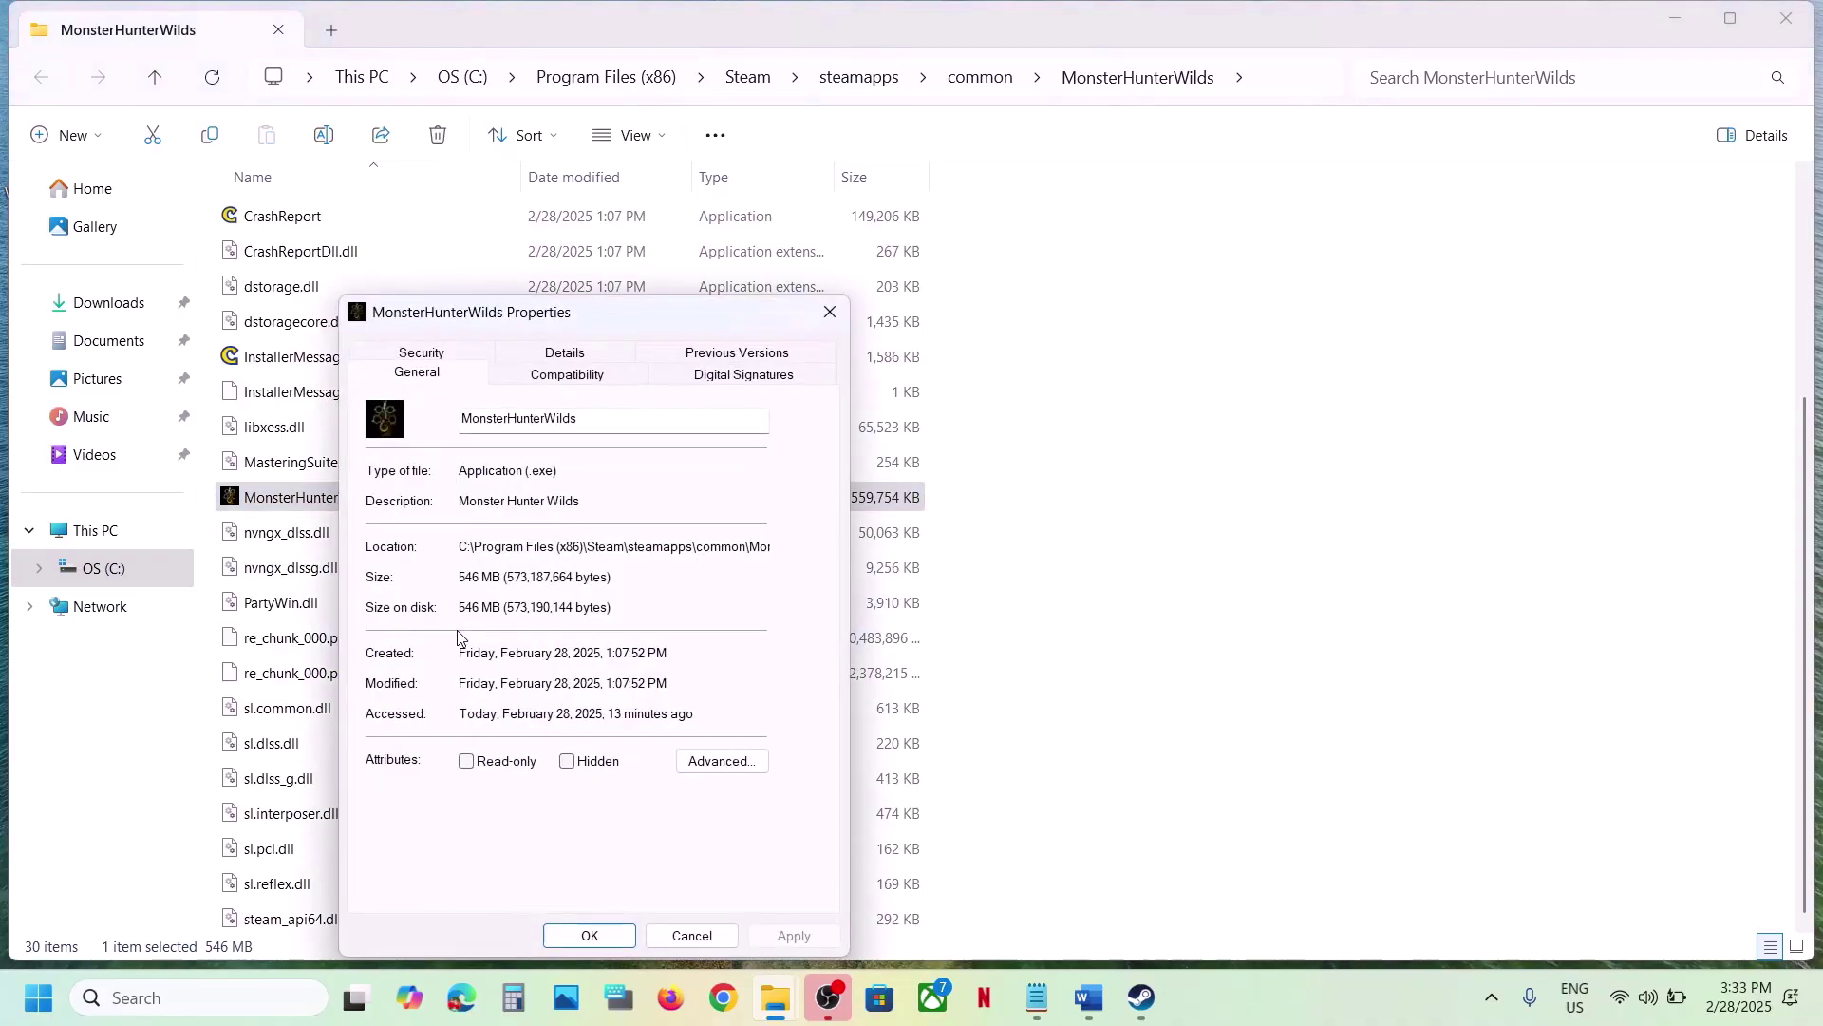
{"action": "left_click", "coordinate": [581, 380]}
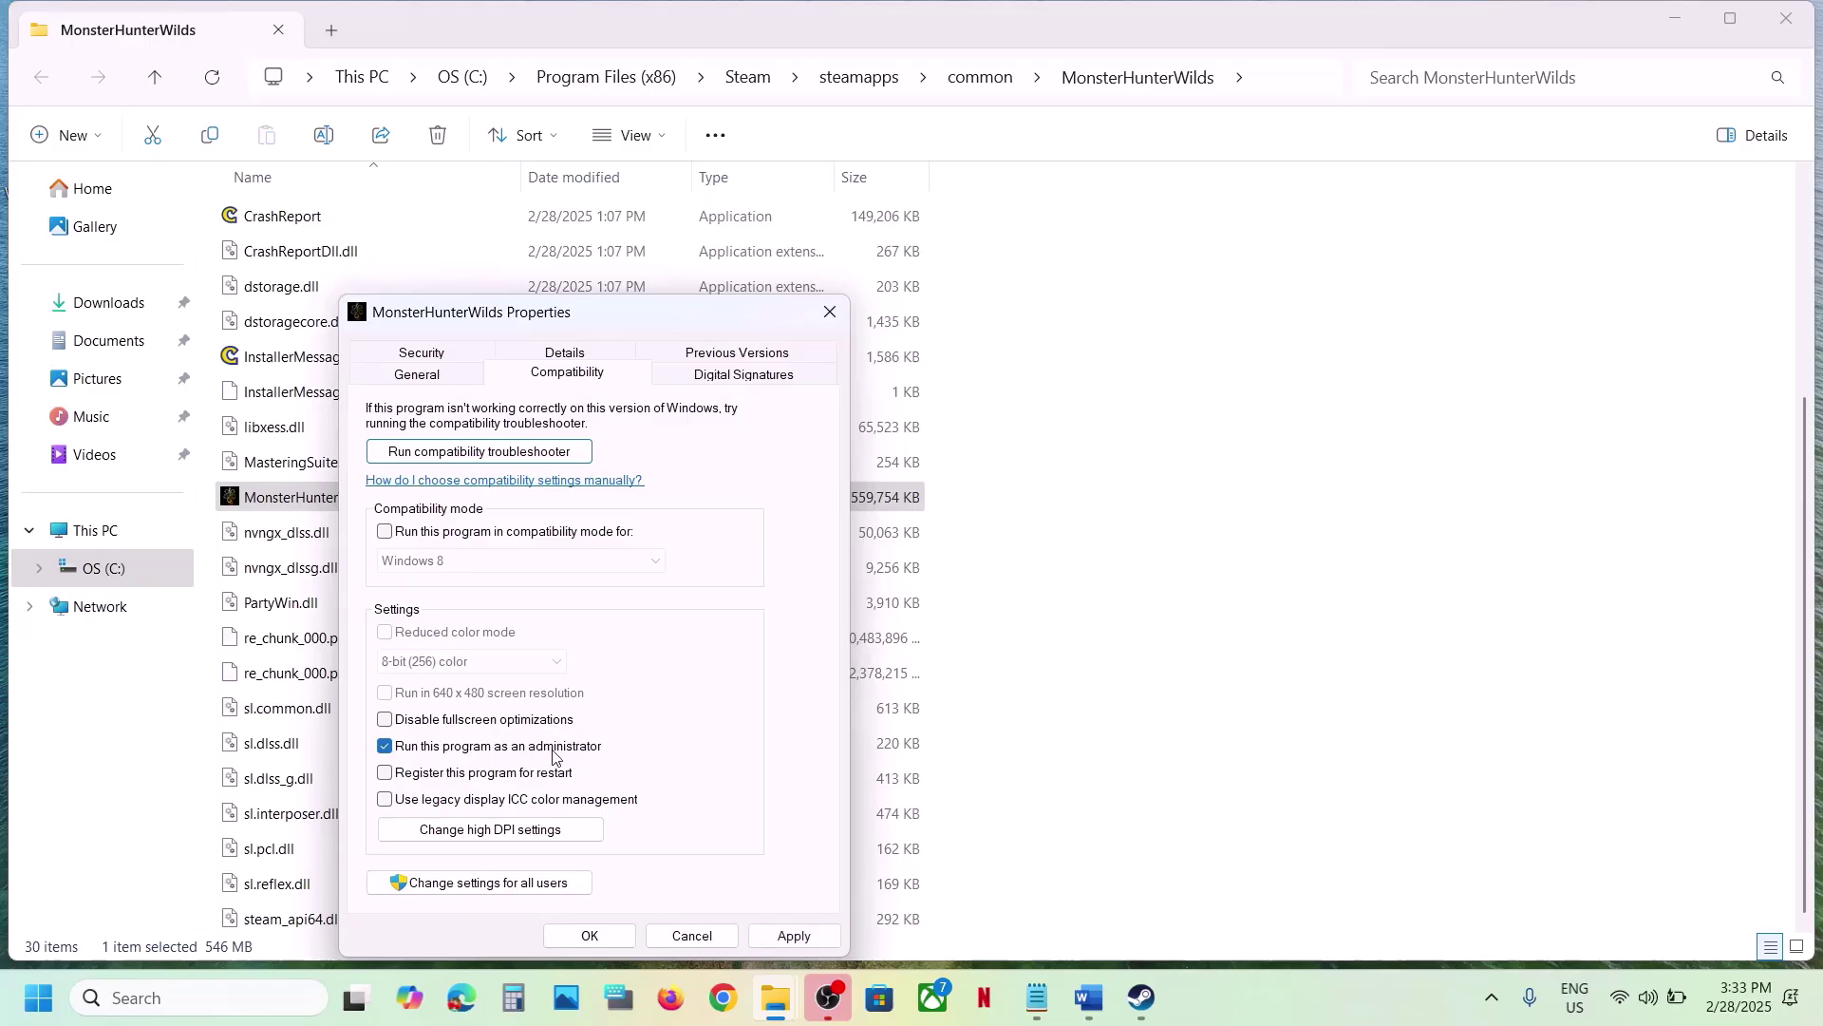
{"action": "left_click", "coordinate": [589, 935]}
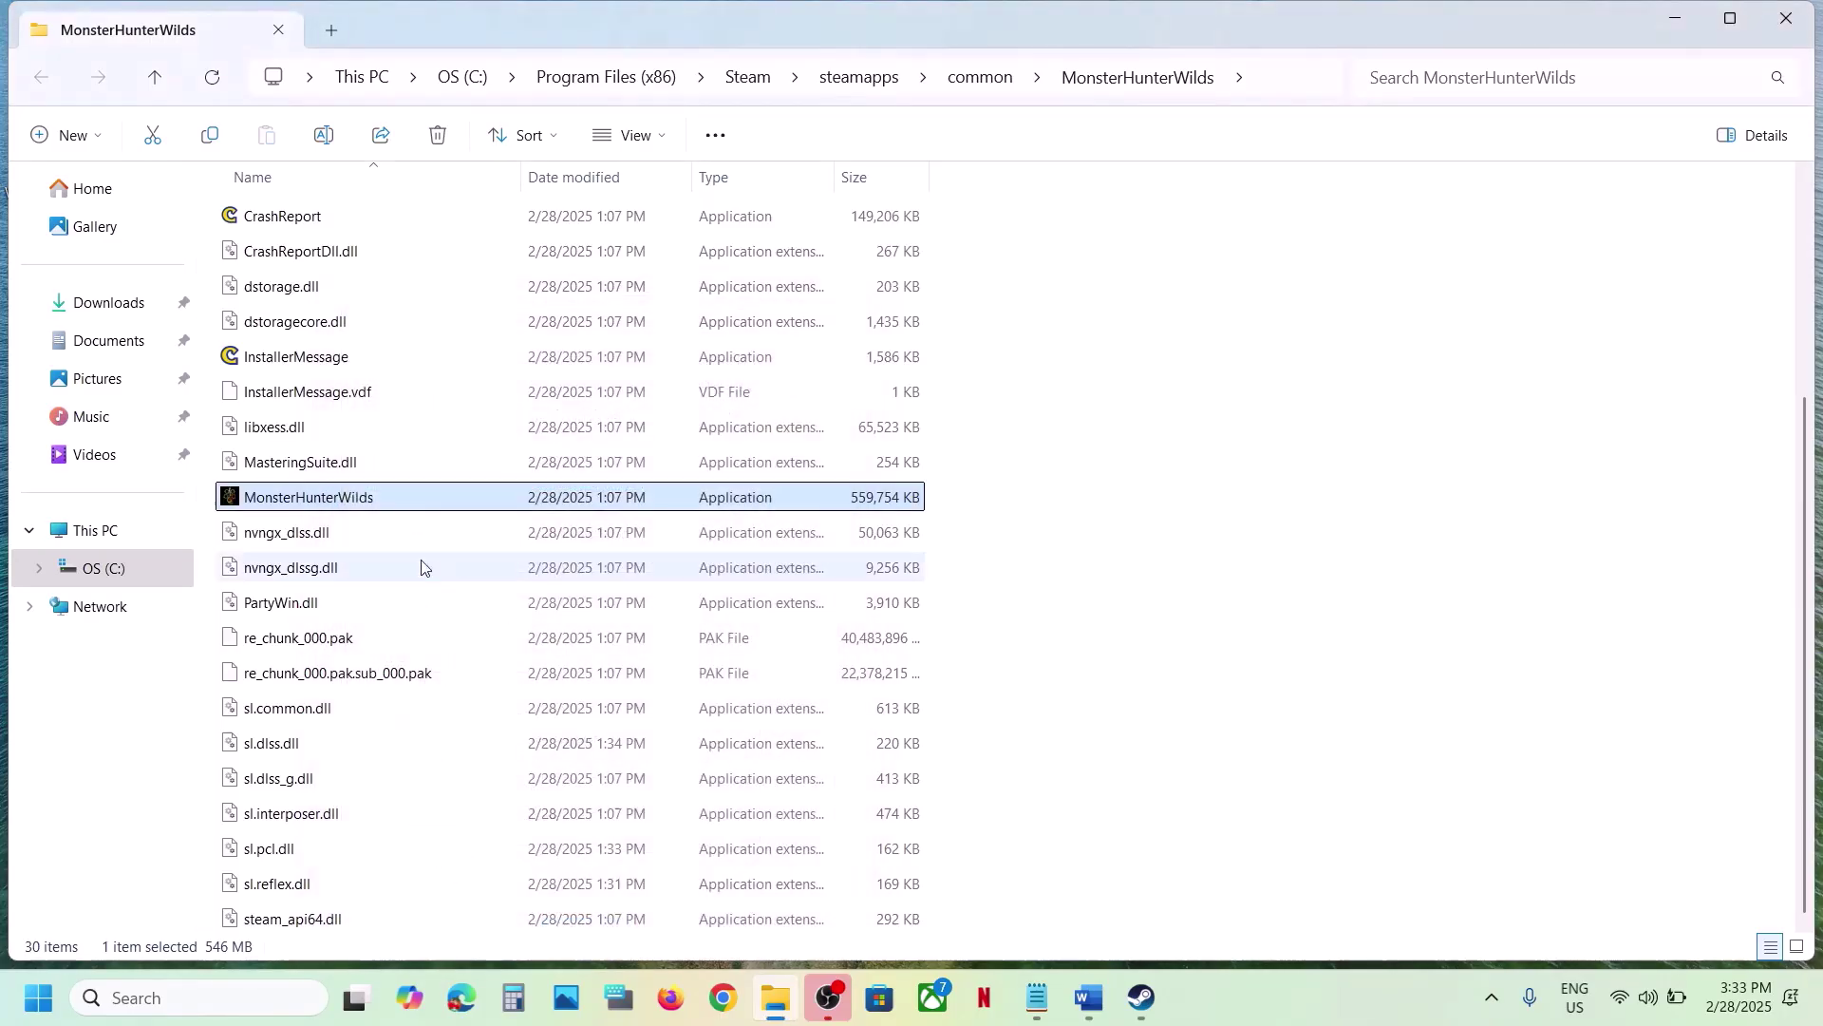
Enable compatibility mode for Windows 8 on the MonsterHunterWilds application and apply it.
{"action": "right_click", "coordinate": [368, 497]}
{"action": "left_click", "coordinate": [473, 635]}
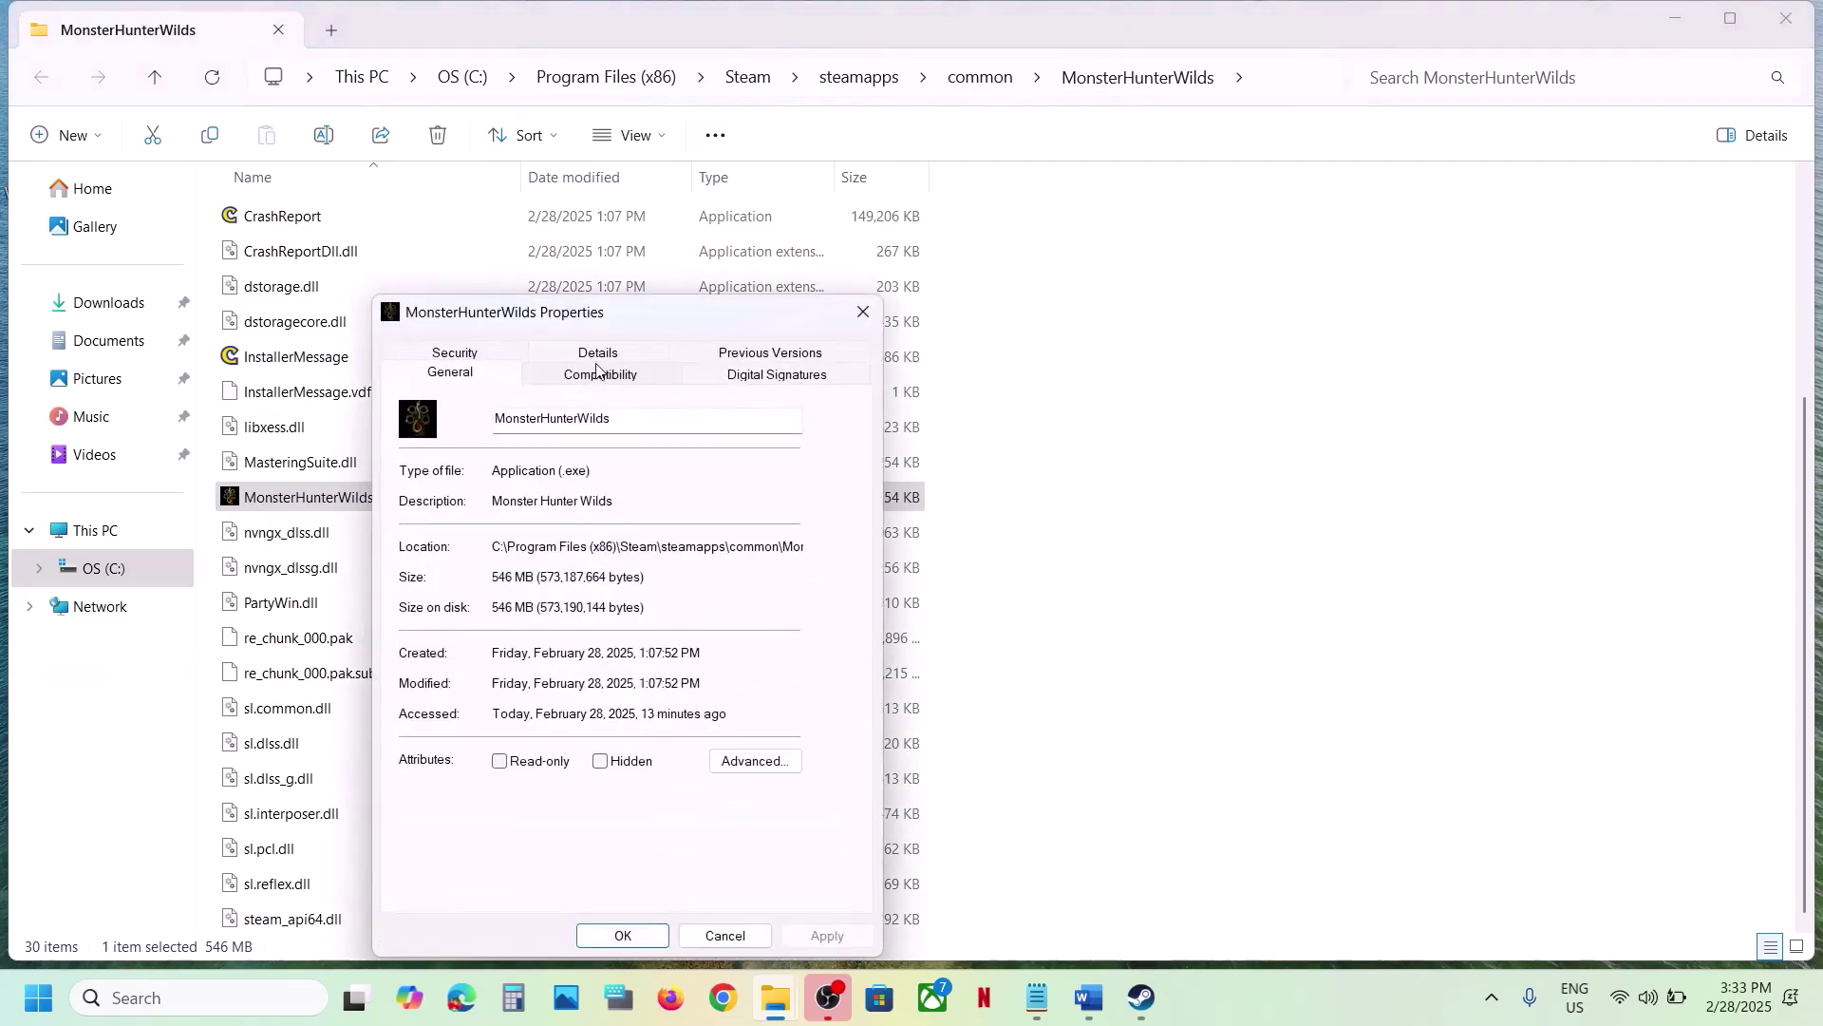
{"action": "left_click", "coordinate": [582, 380]}
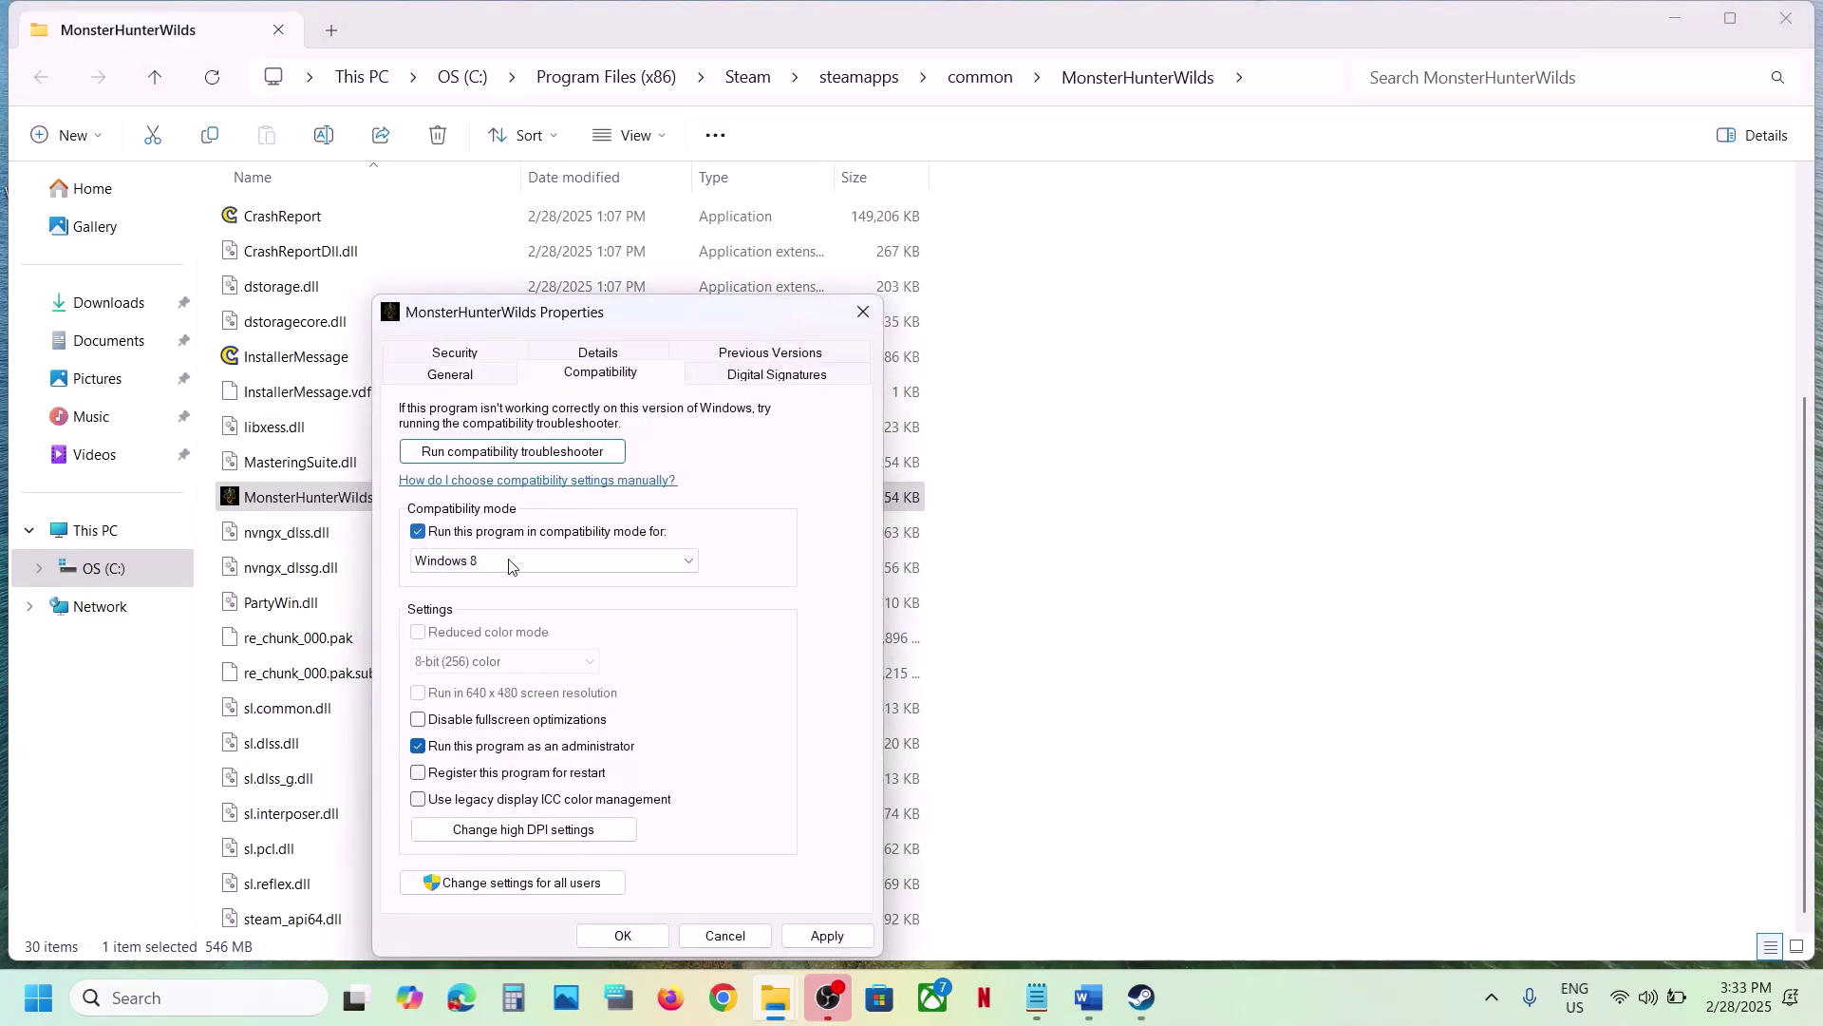
{"action": "left_click", "coordinate": [826, 936]}
{"action": "left_click", "coordinate": [624, 937]}
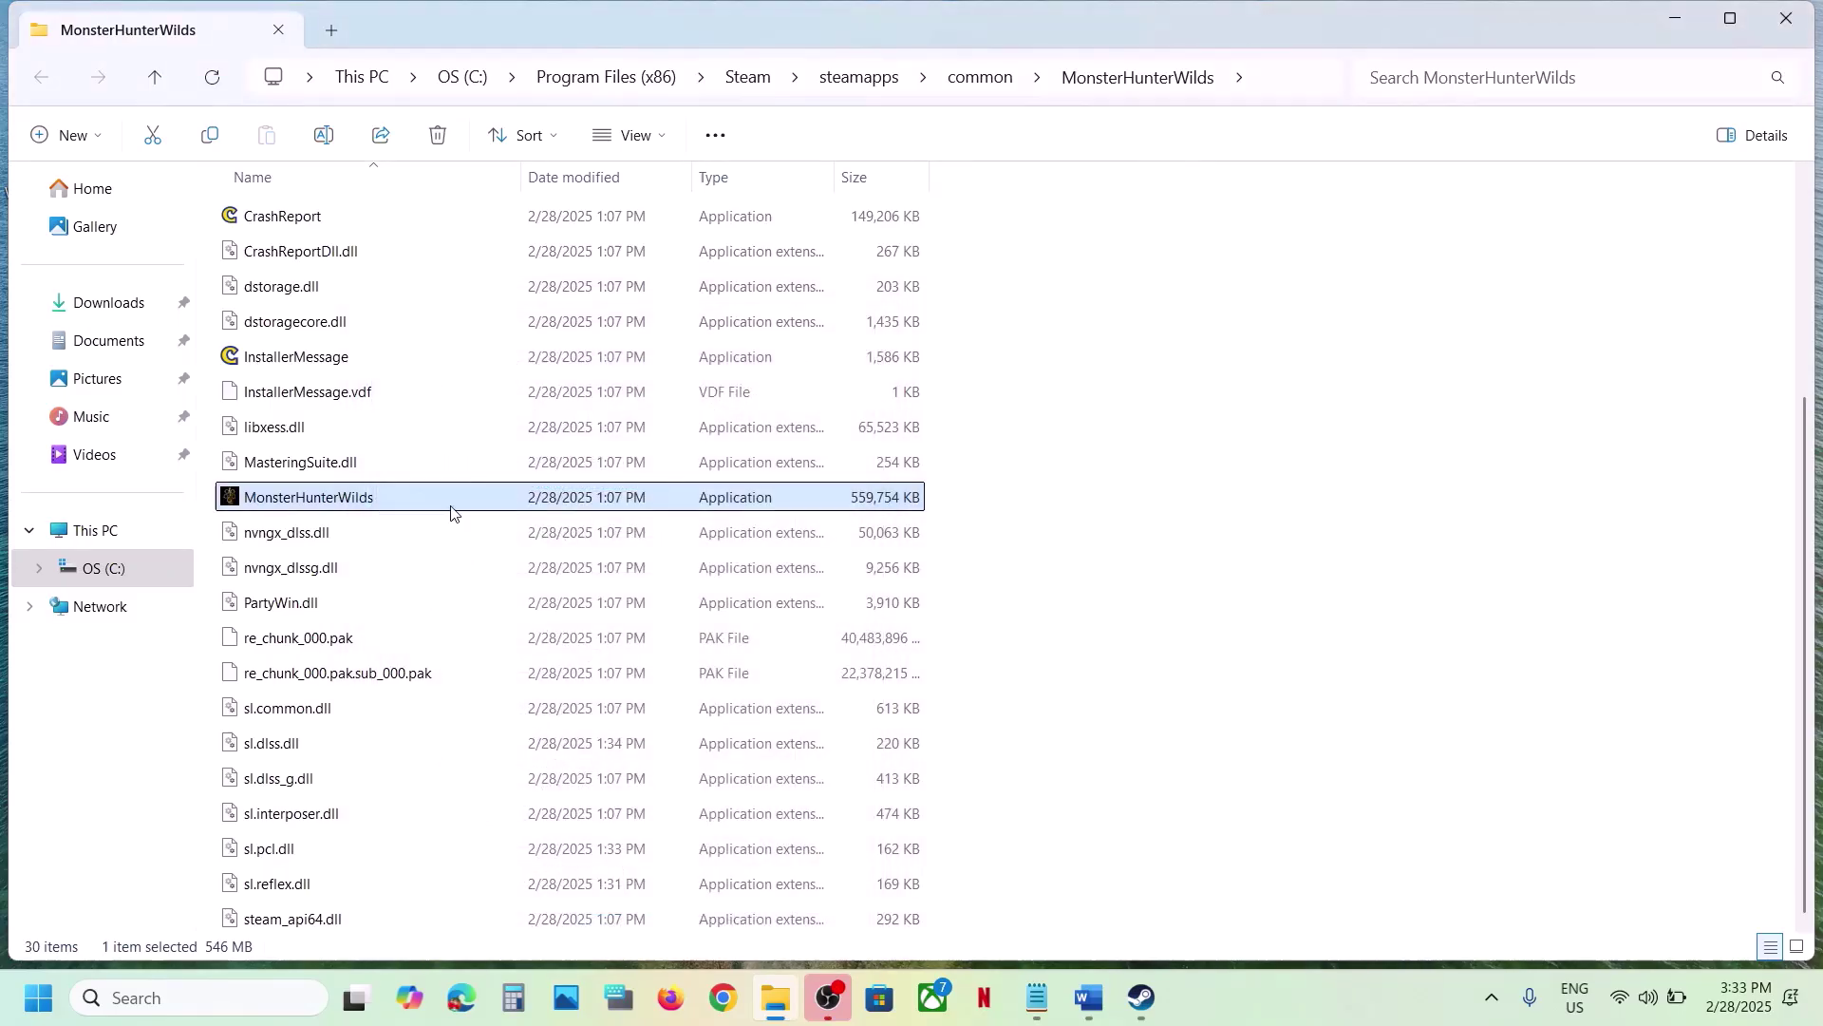
Set the MonsterHunterWilds application's compatibility mode to Windows 7, disable fullscreen optimizations, and apply the changes.
{"action": "right_click", "coordinate": [369, 492]}
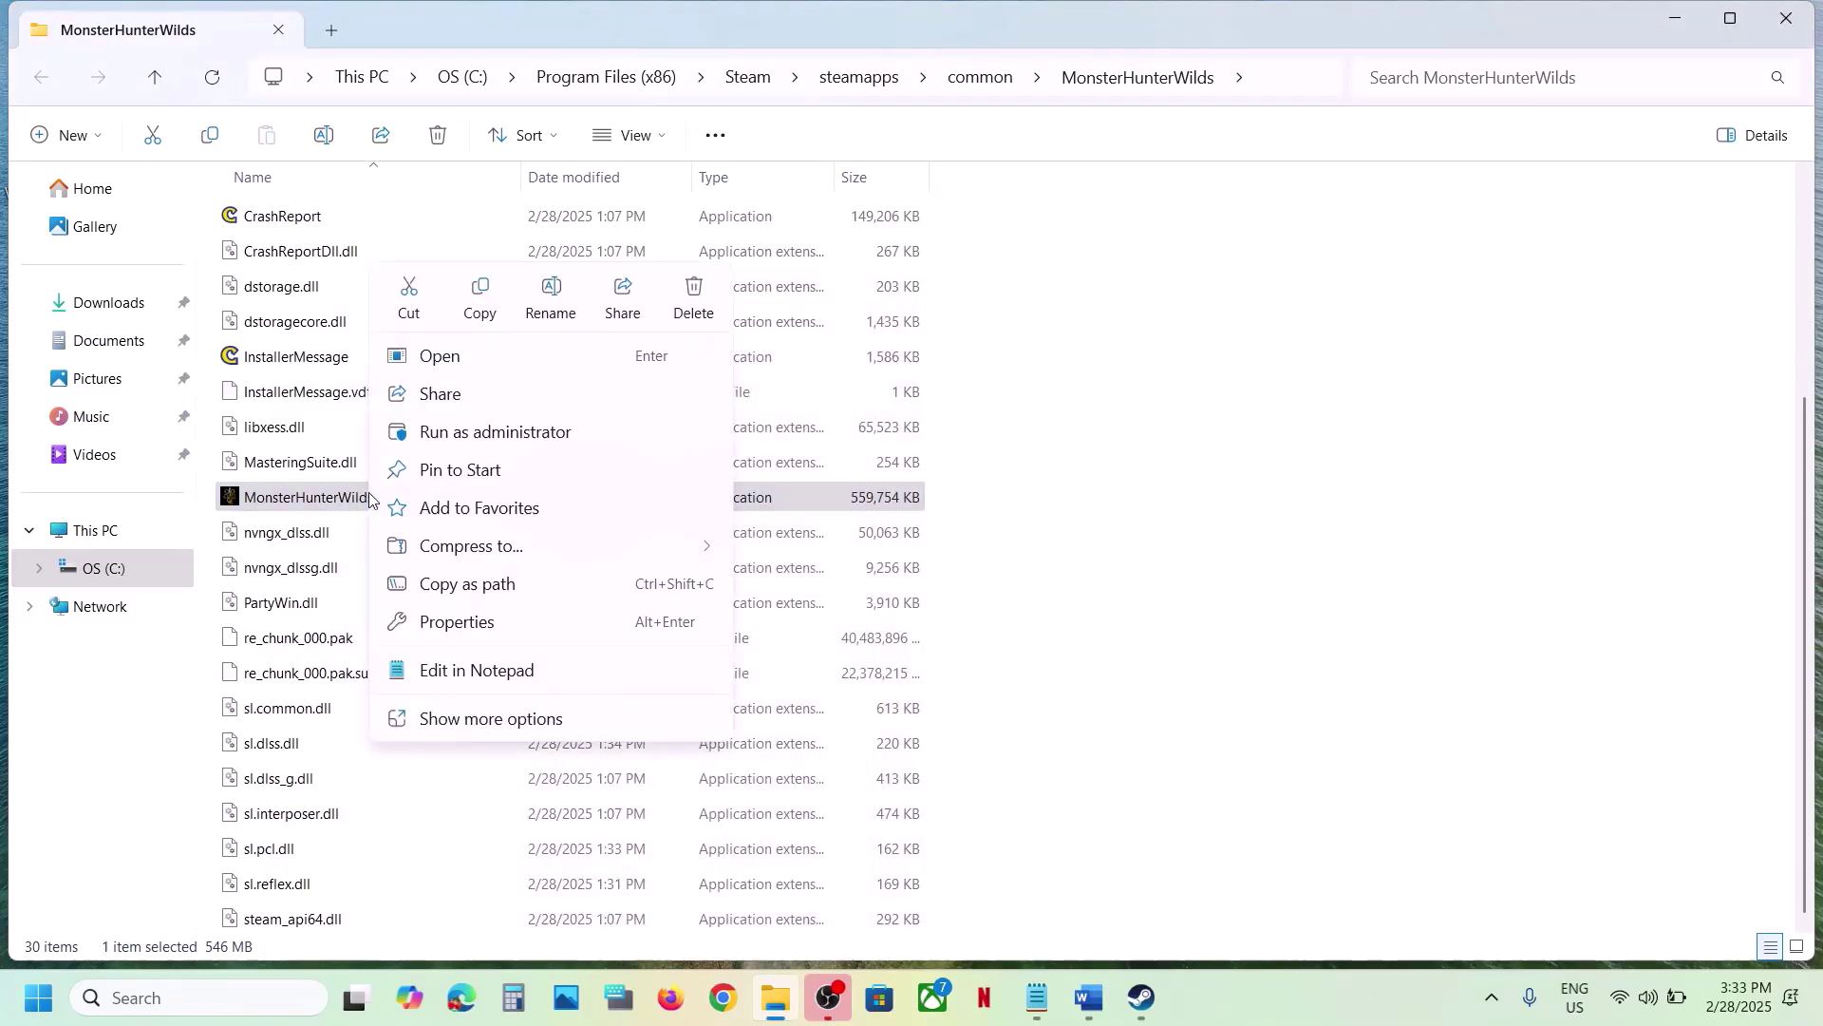
{"action": "left_click", "coordinate": [483, 622]}
{"action": "left_click", "coordinate": [585, 380]}
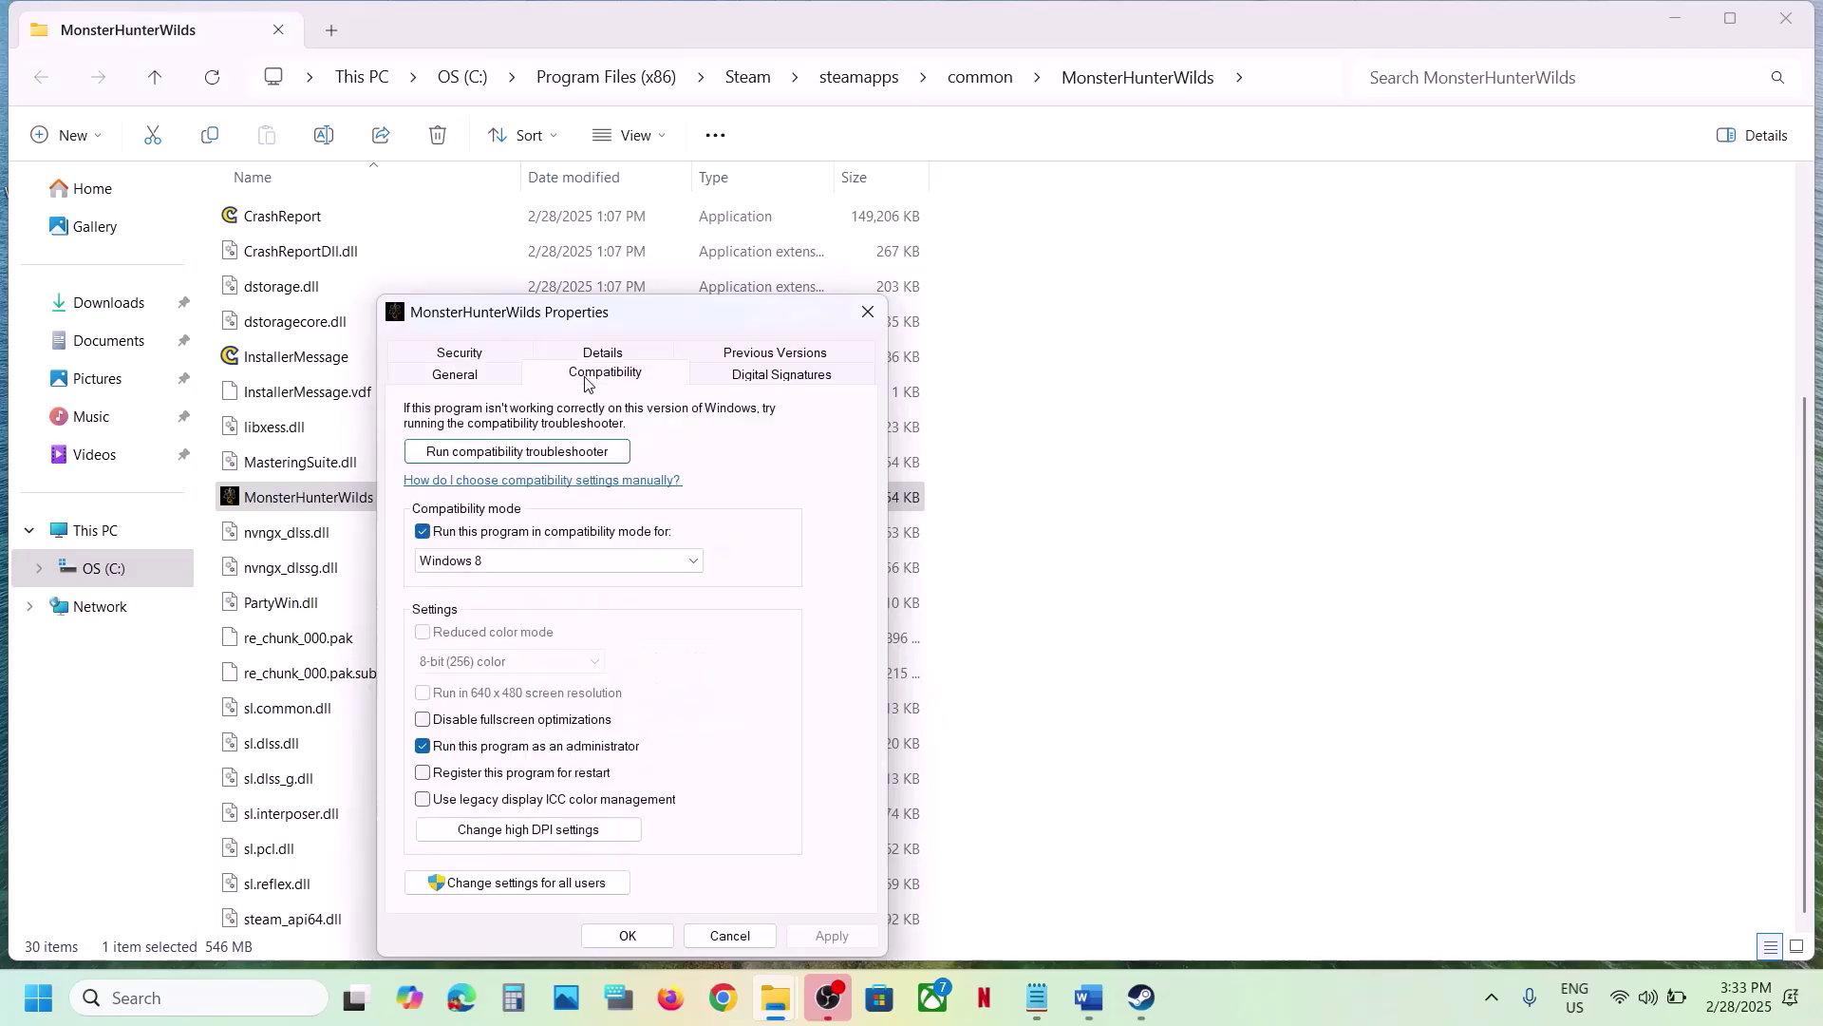
{"action": "left_click", "coordinate": [498, 562]}
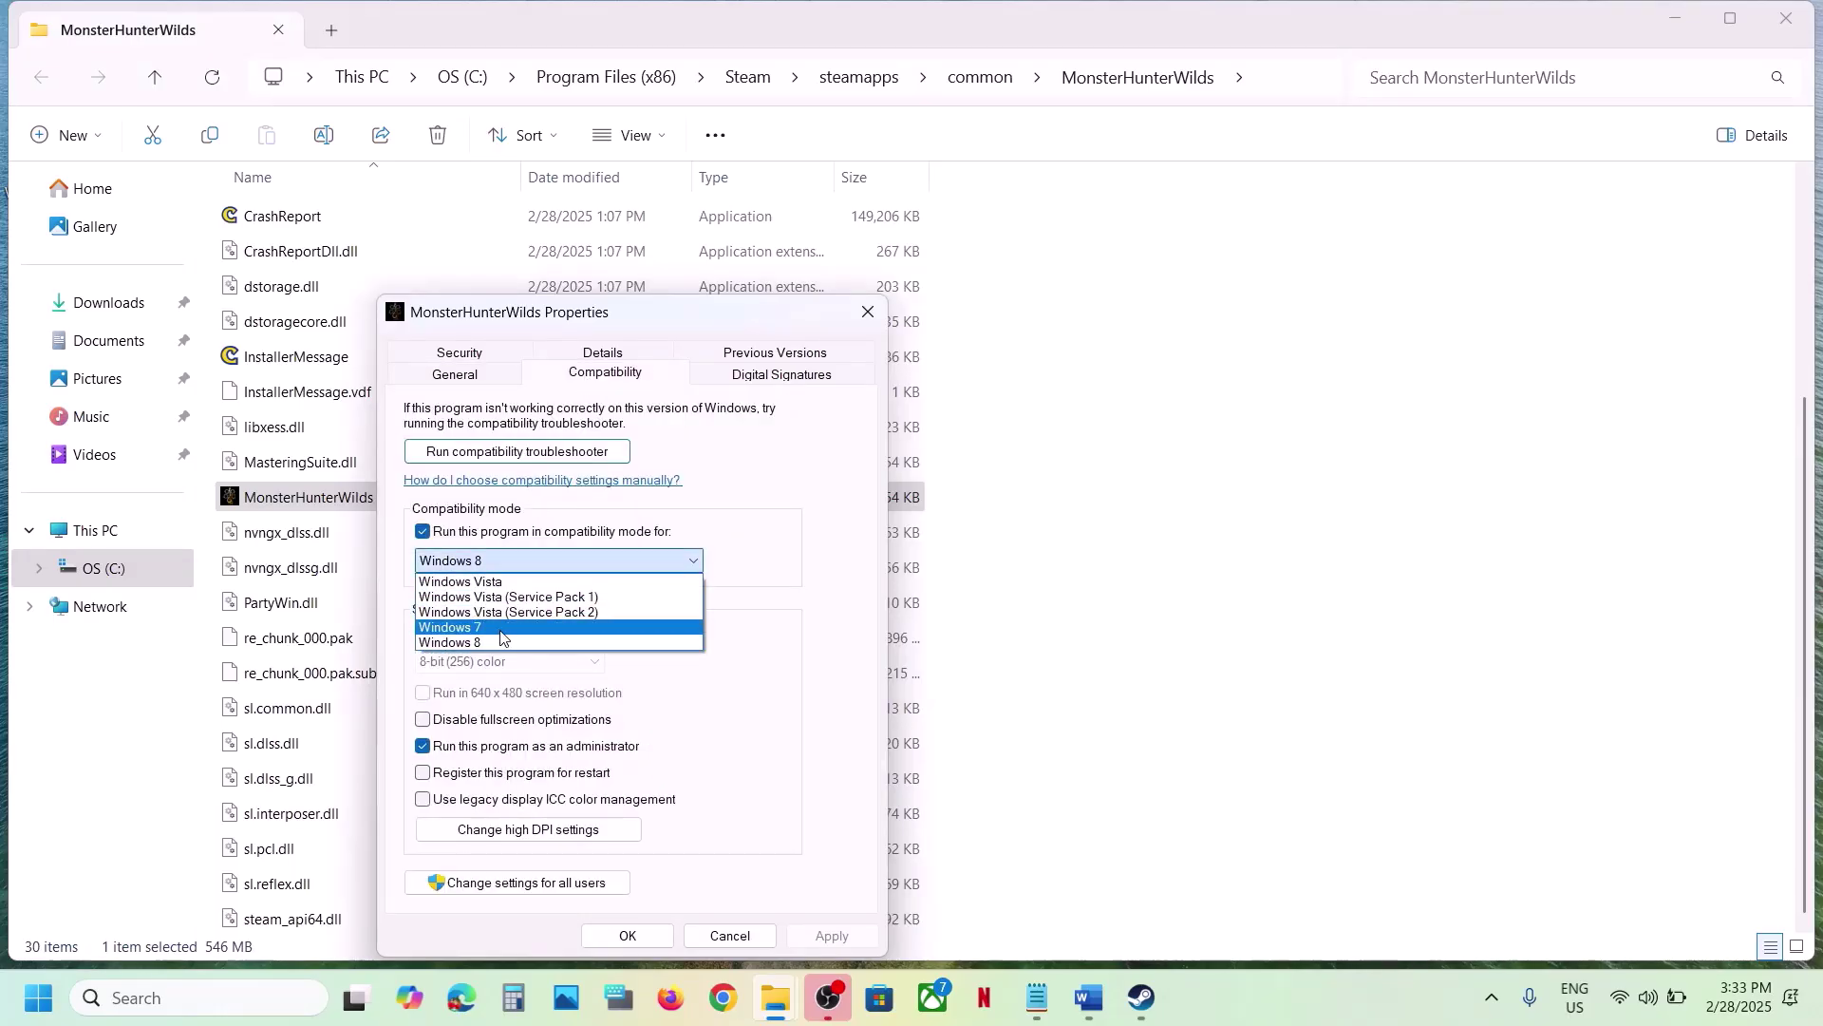
{"action": "left_click", "coordinate": [484, 628]}
{"action": "left_click", "coordinate": [819, 944]}
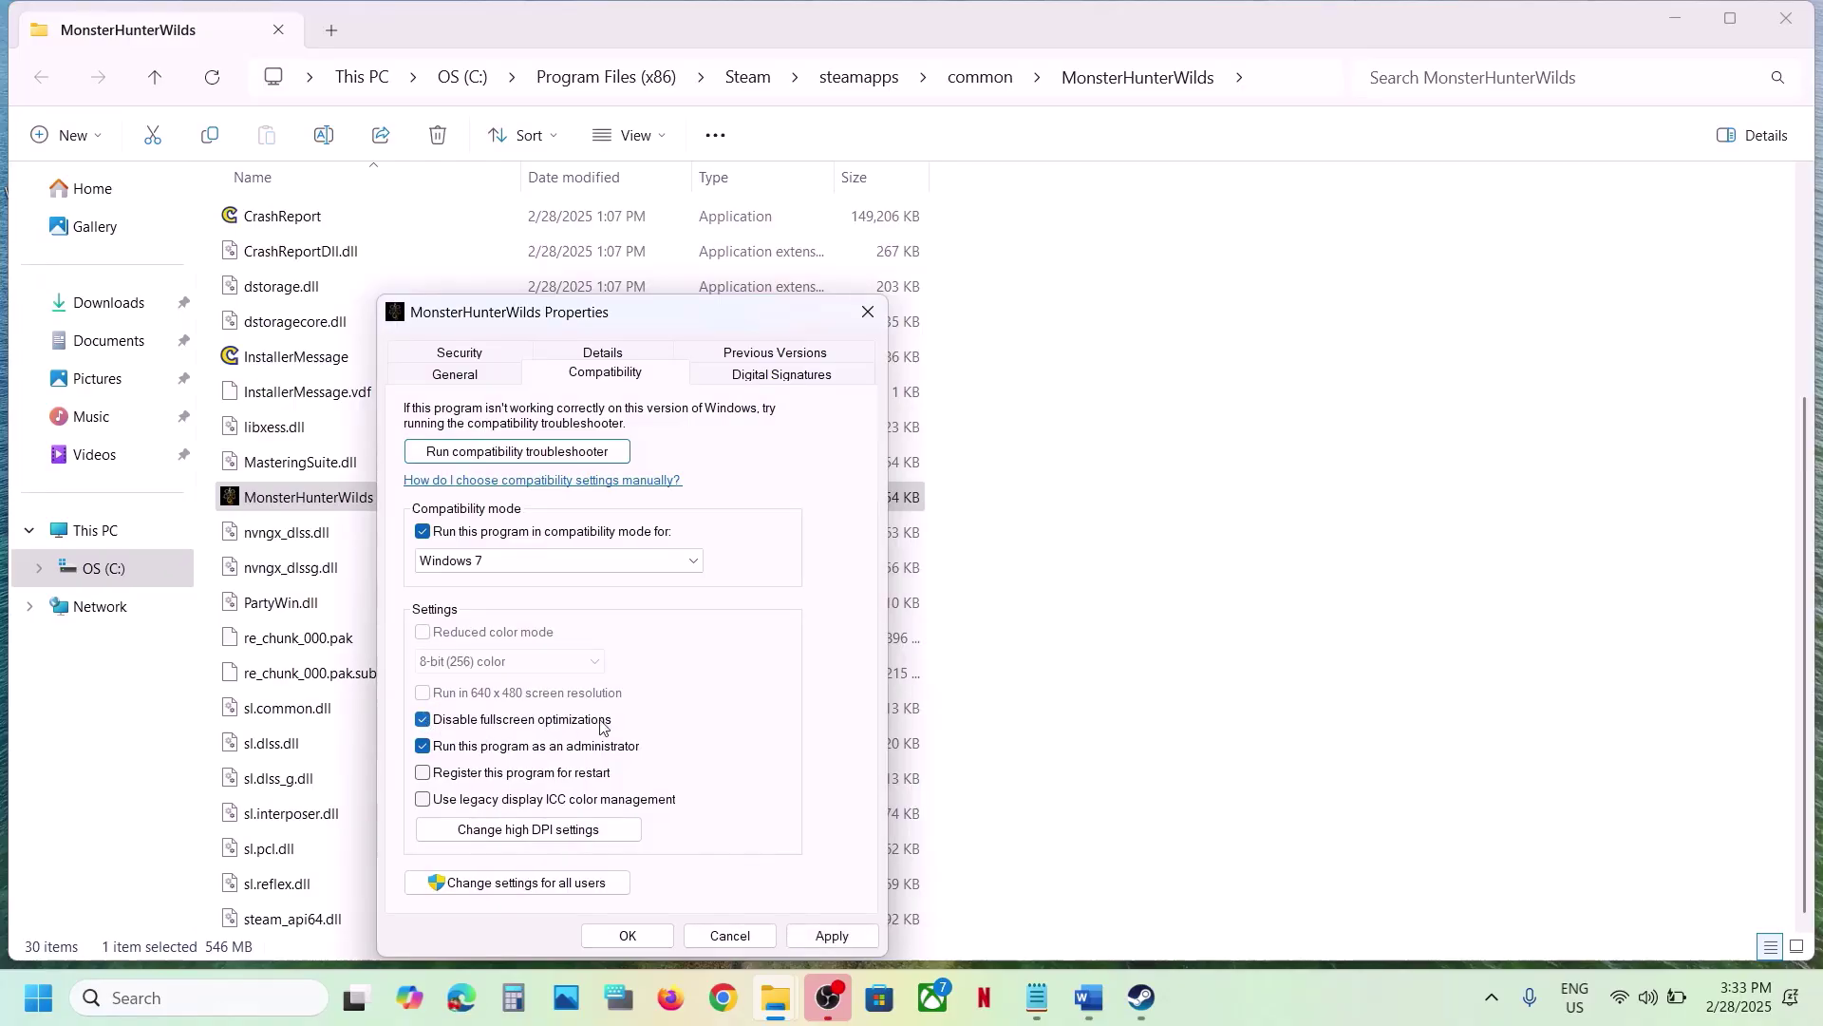
{"action": "left_click", "coordinate": [833, 936]}
{"action": "left_click", "coordinate": [630, 936]}
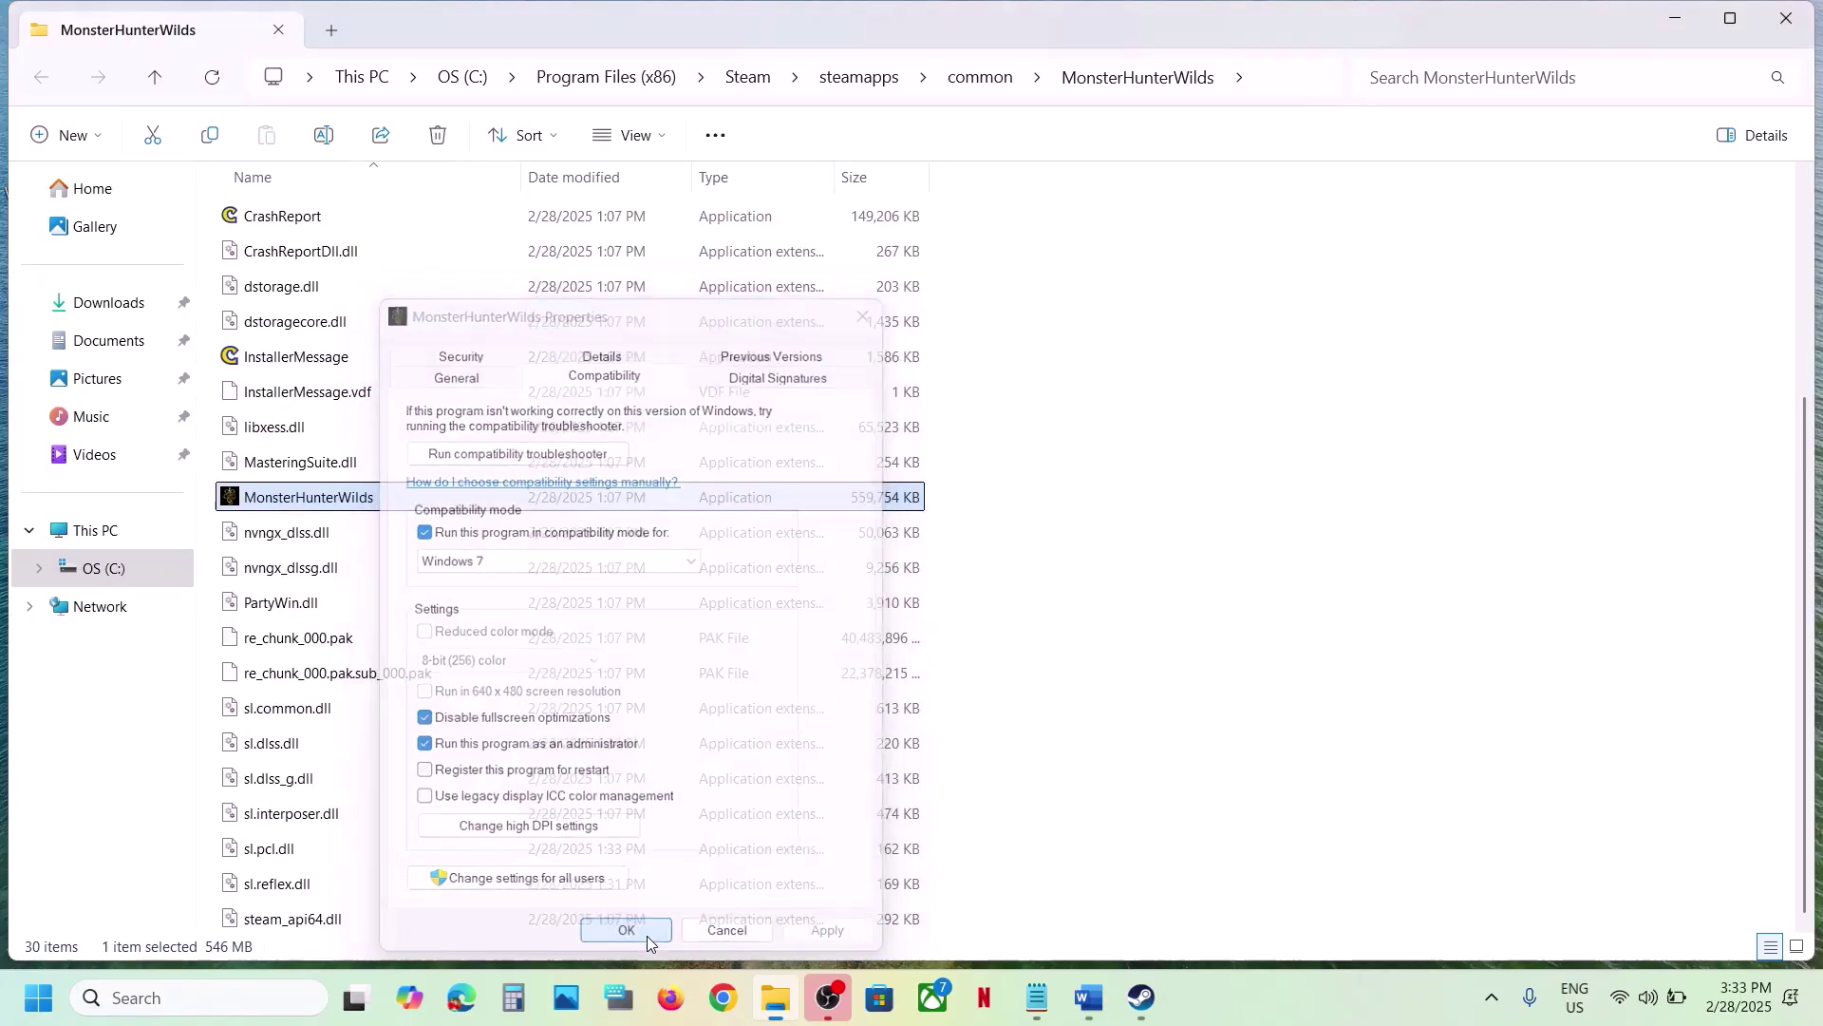
Turn off compatibility mode, disabled fullscreen optimizations and running as administrator for the MonsterHunterWilds application, and apply the changes.
{"action": "right_click", "coordinate": [358, 510]}
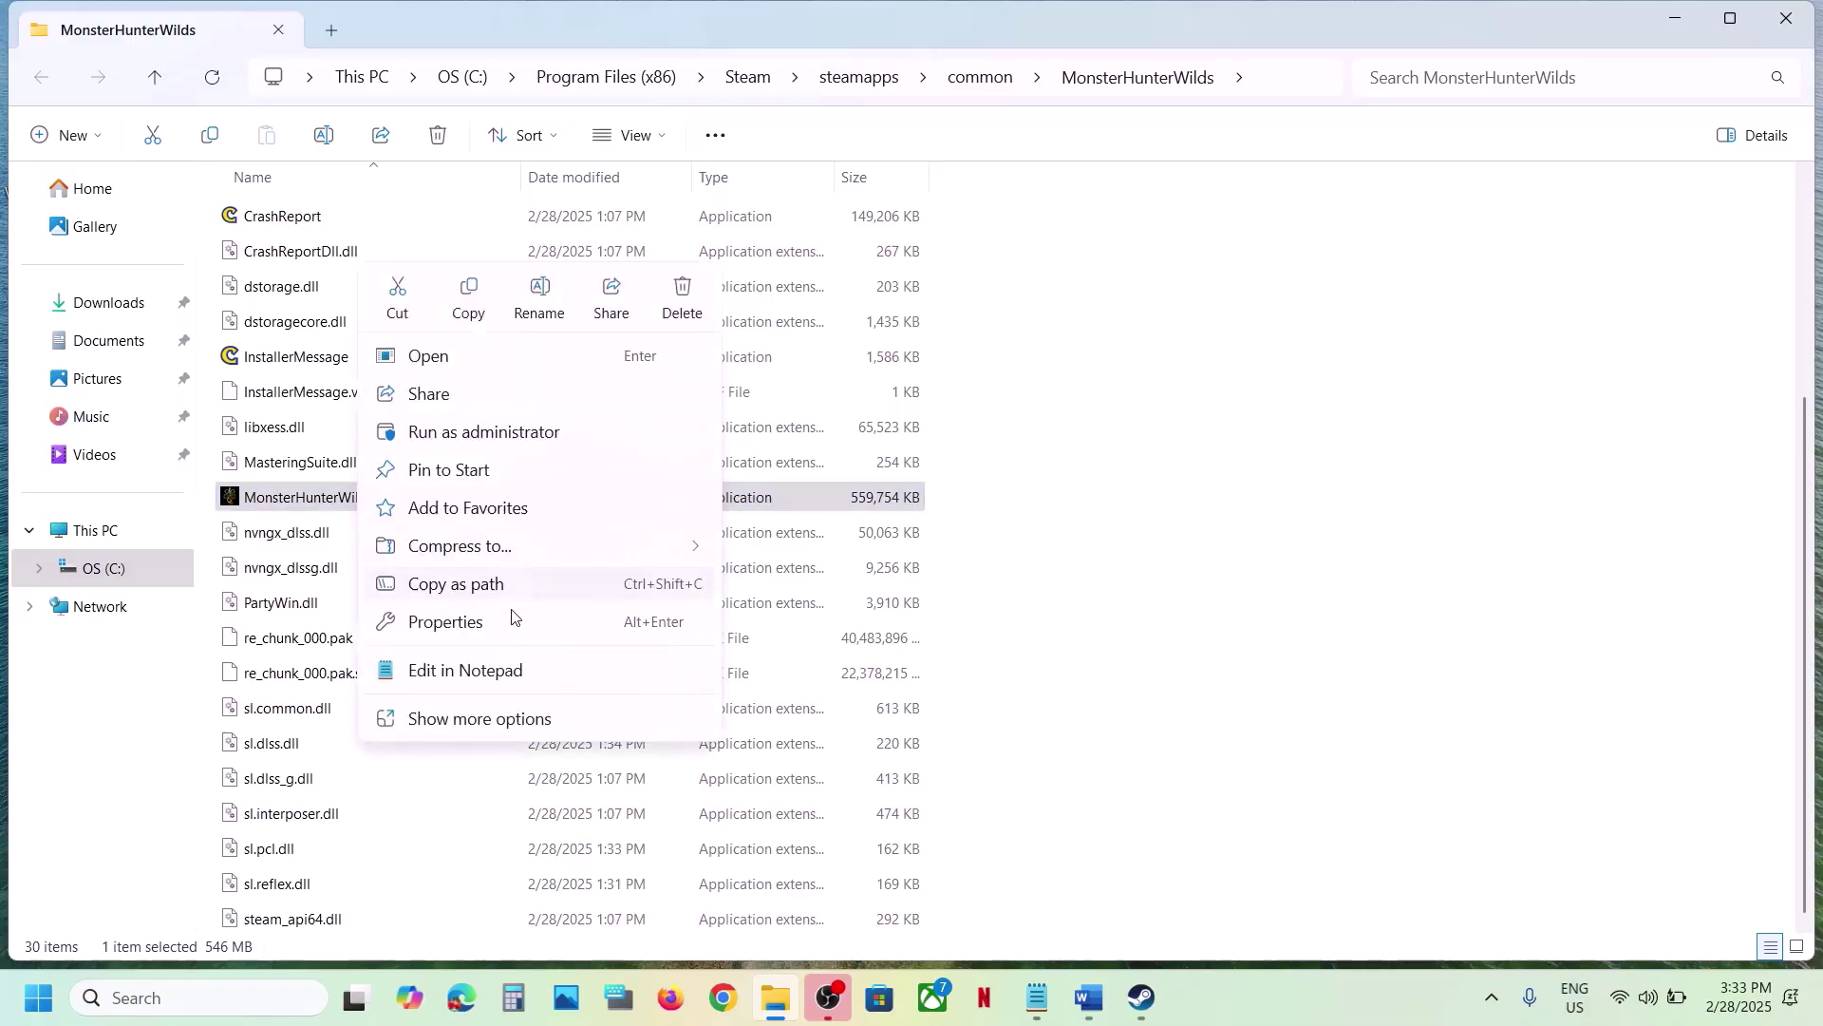
{"action": "left_click", "coordinate": [474, 623]}
{"action": "left_click", "coordinate": [595, 373]}
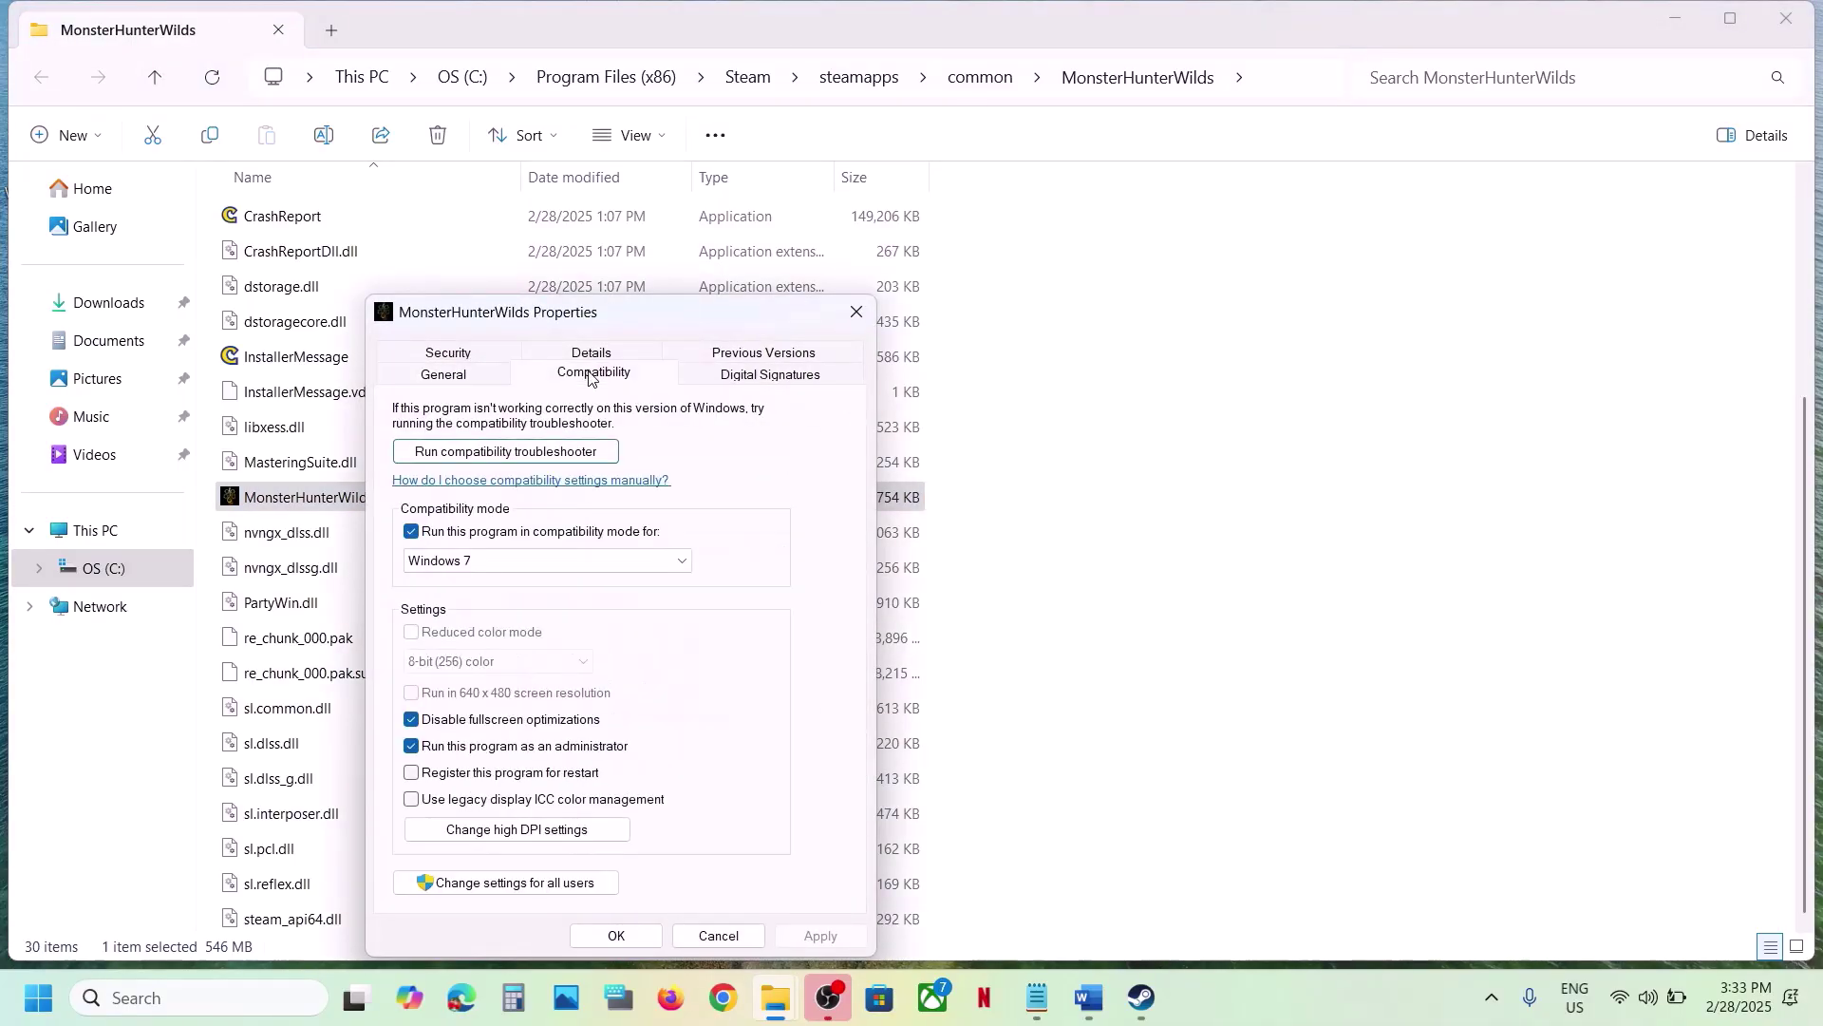
{"action": "left_click", "coordinate": [413, 534]}
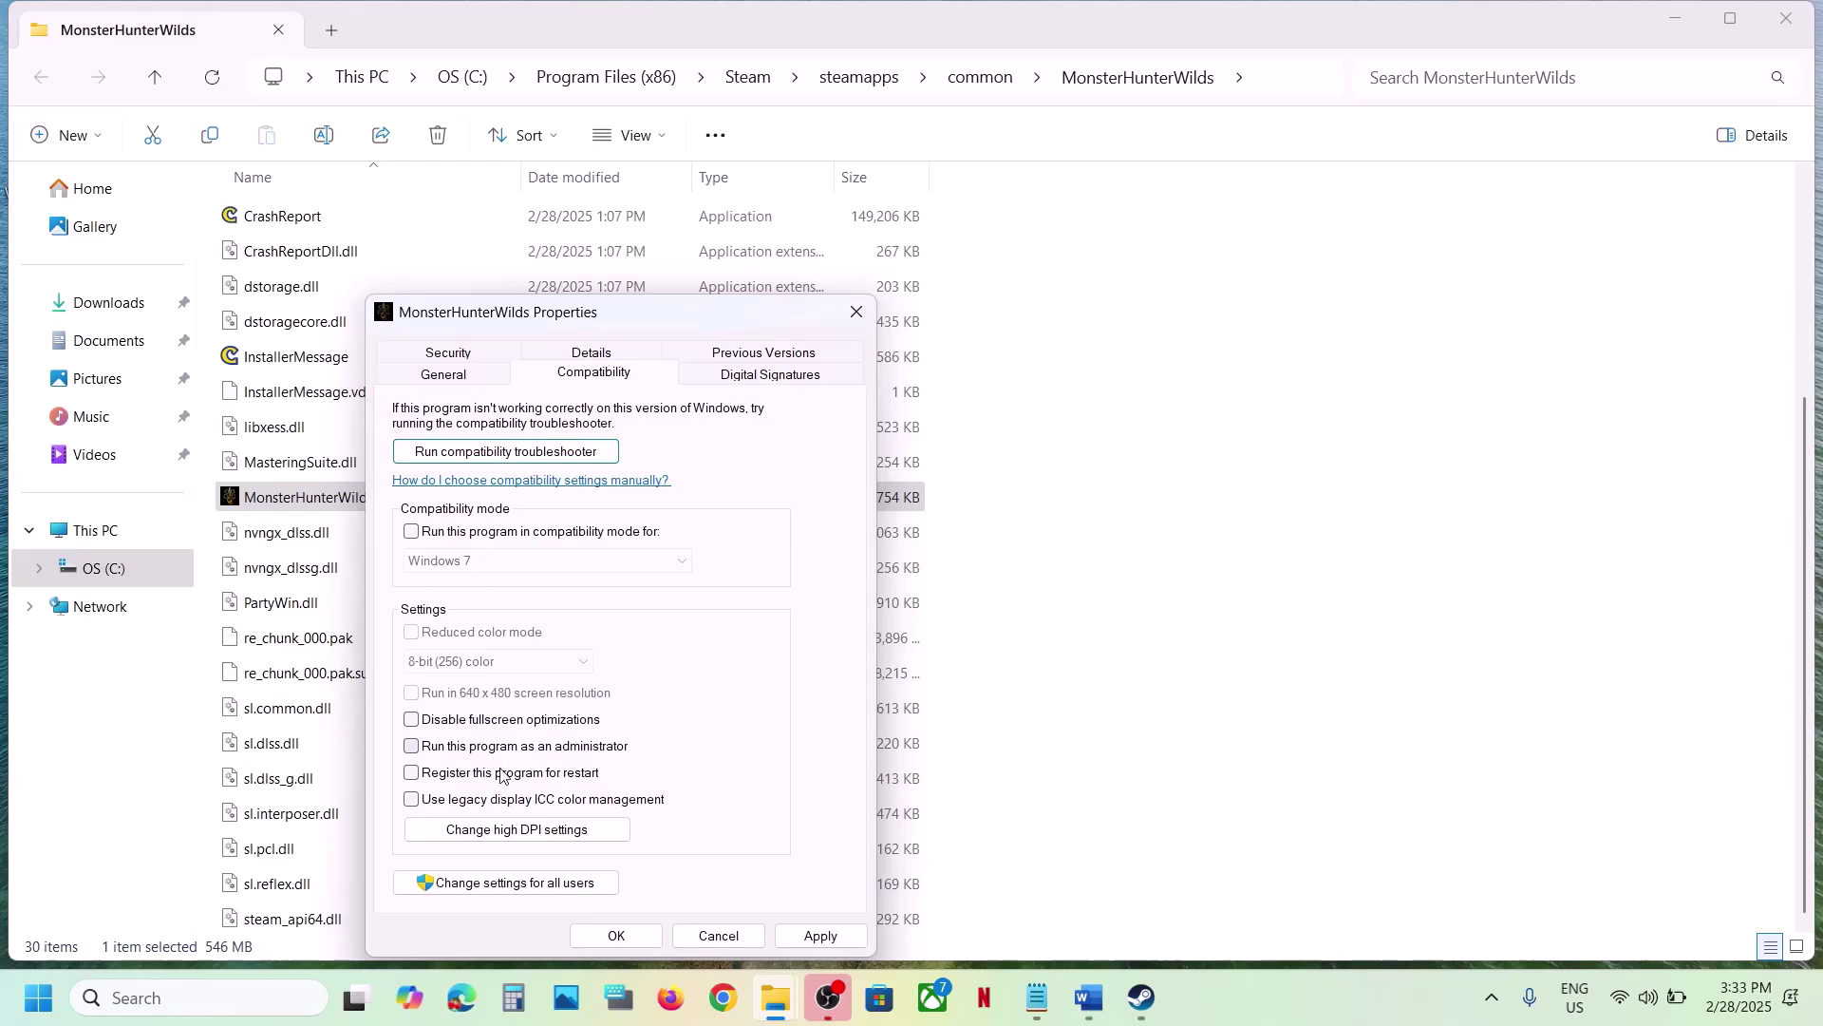
{"action": "left_click", "coordinate": [819, 935]}
{"action": "left_click", "coordinate": [617, 938]}
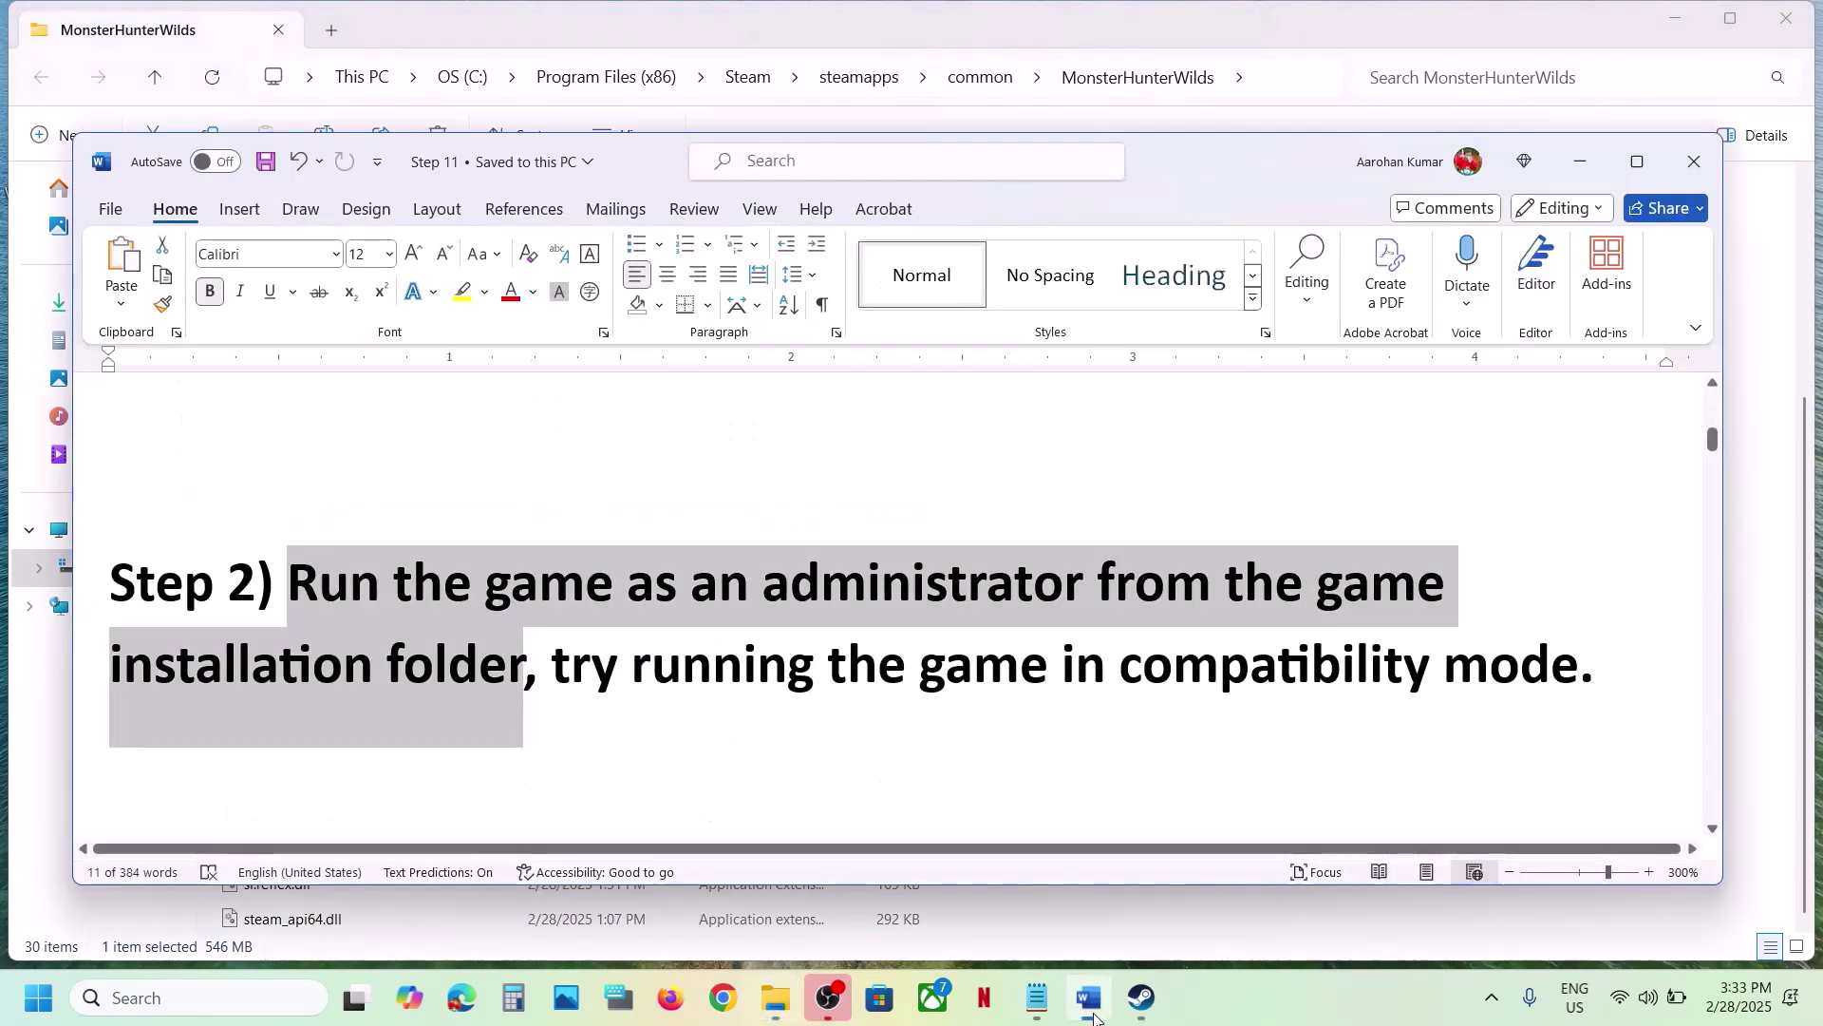
Switch to the Word checklist and highlight the Step 3 instruction to verify the game files.
{"action": "left_click", "coordinate": [1089, 997]}
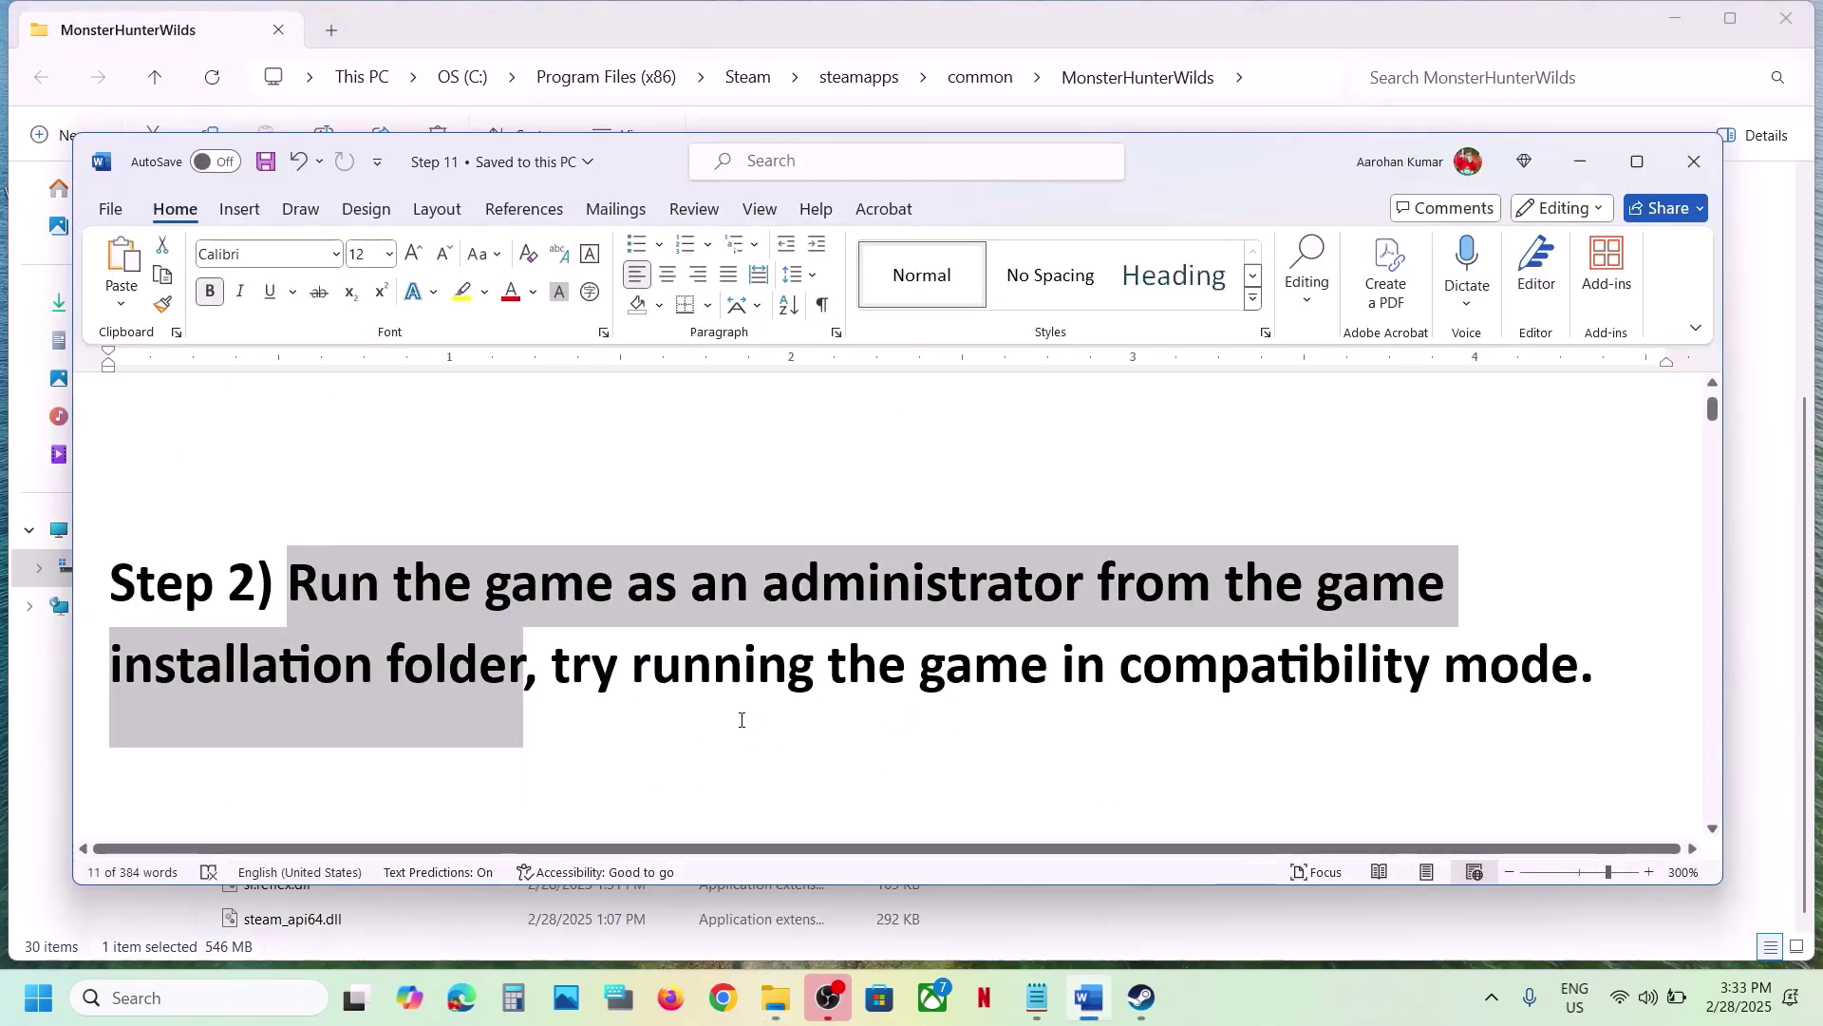
{"action": "scroll", "coordinate": [742, 720], "scroll_direction": "down", "scroll_amount": 3}
{"action": "scroll", "coordinate": [741, 718], "scroll_direction": "up", "scroll_amount": 2}
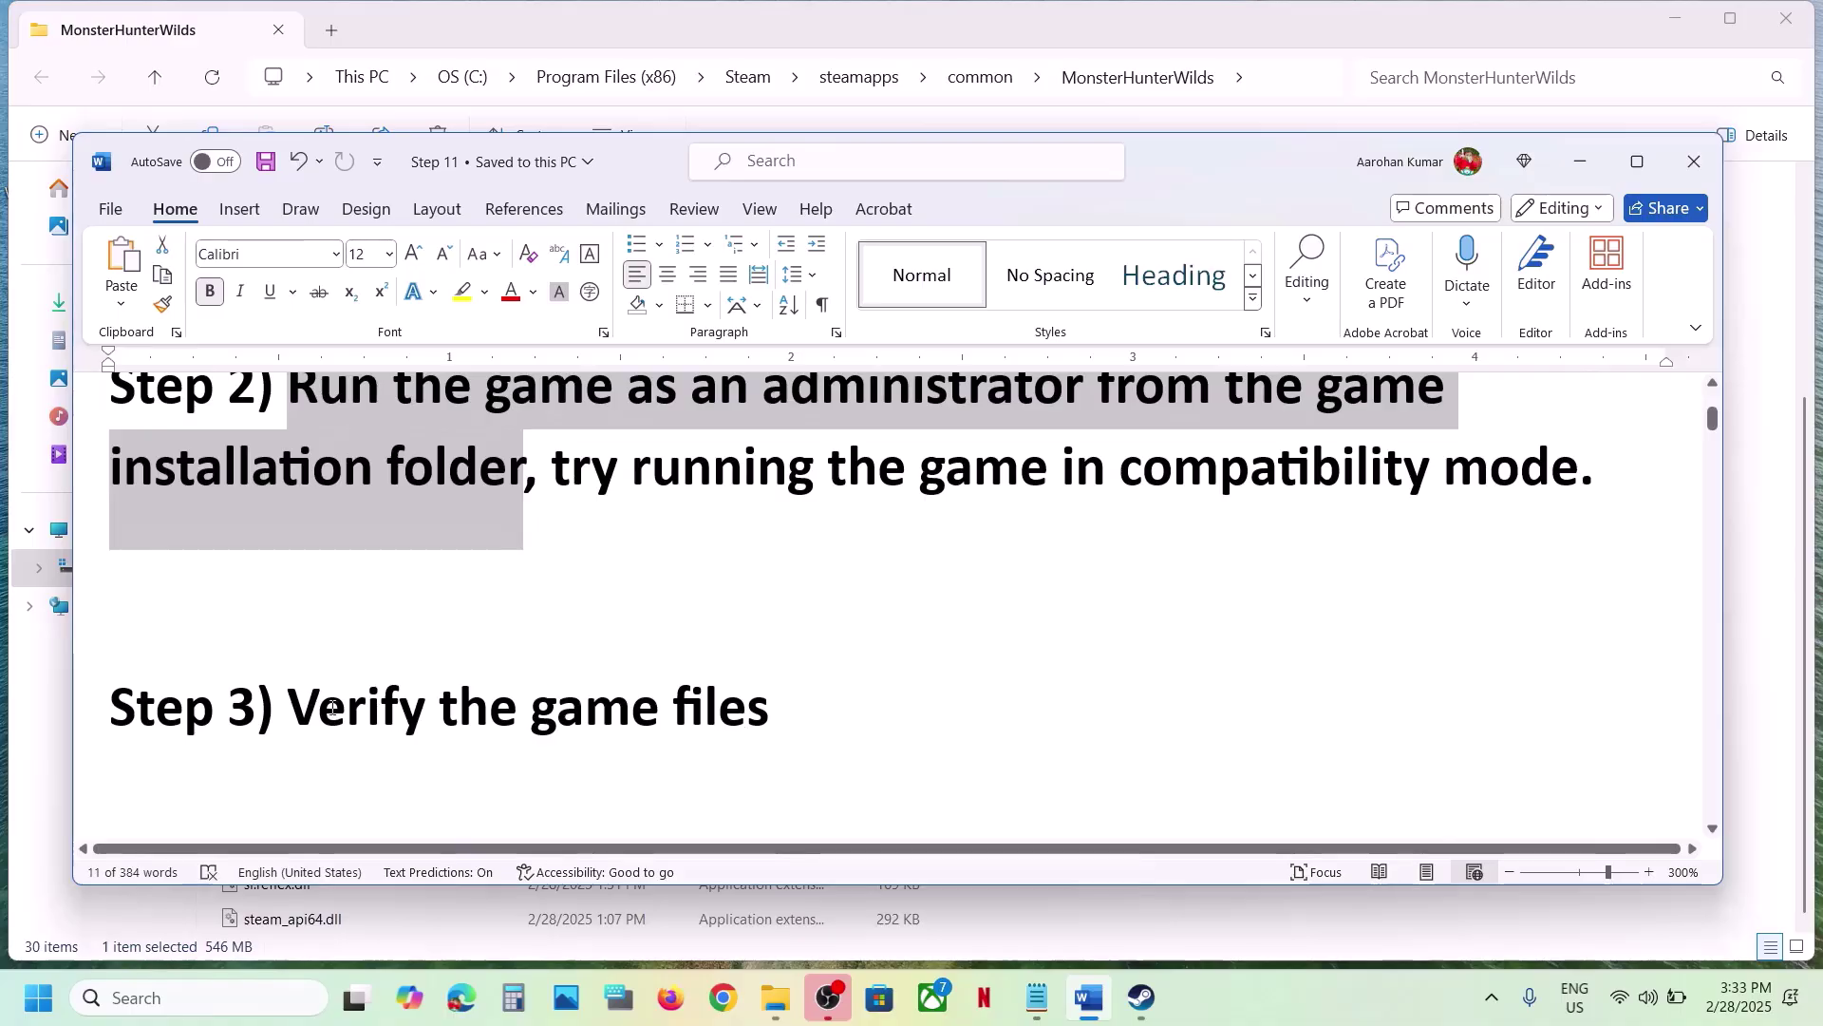
{"action": "left_click_drag", "start_coordinate": [331, 707], "coordinate": [774, 710]}
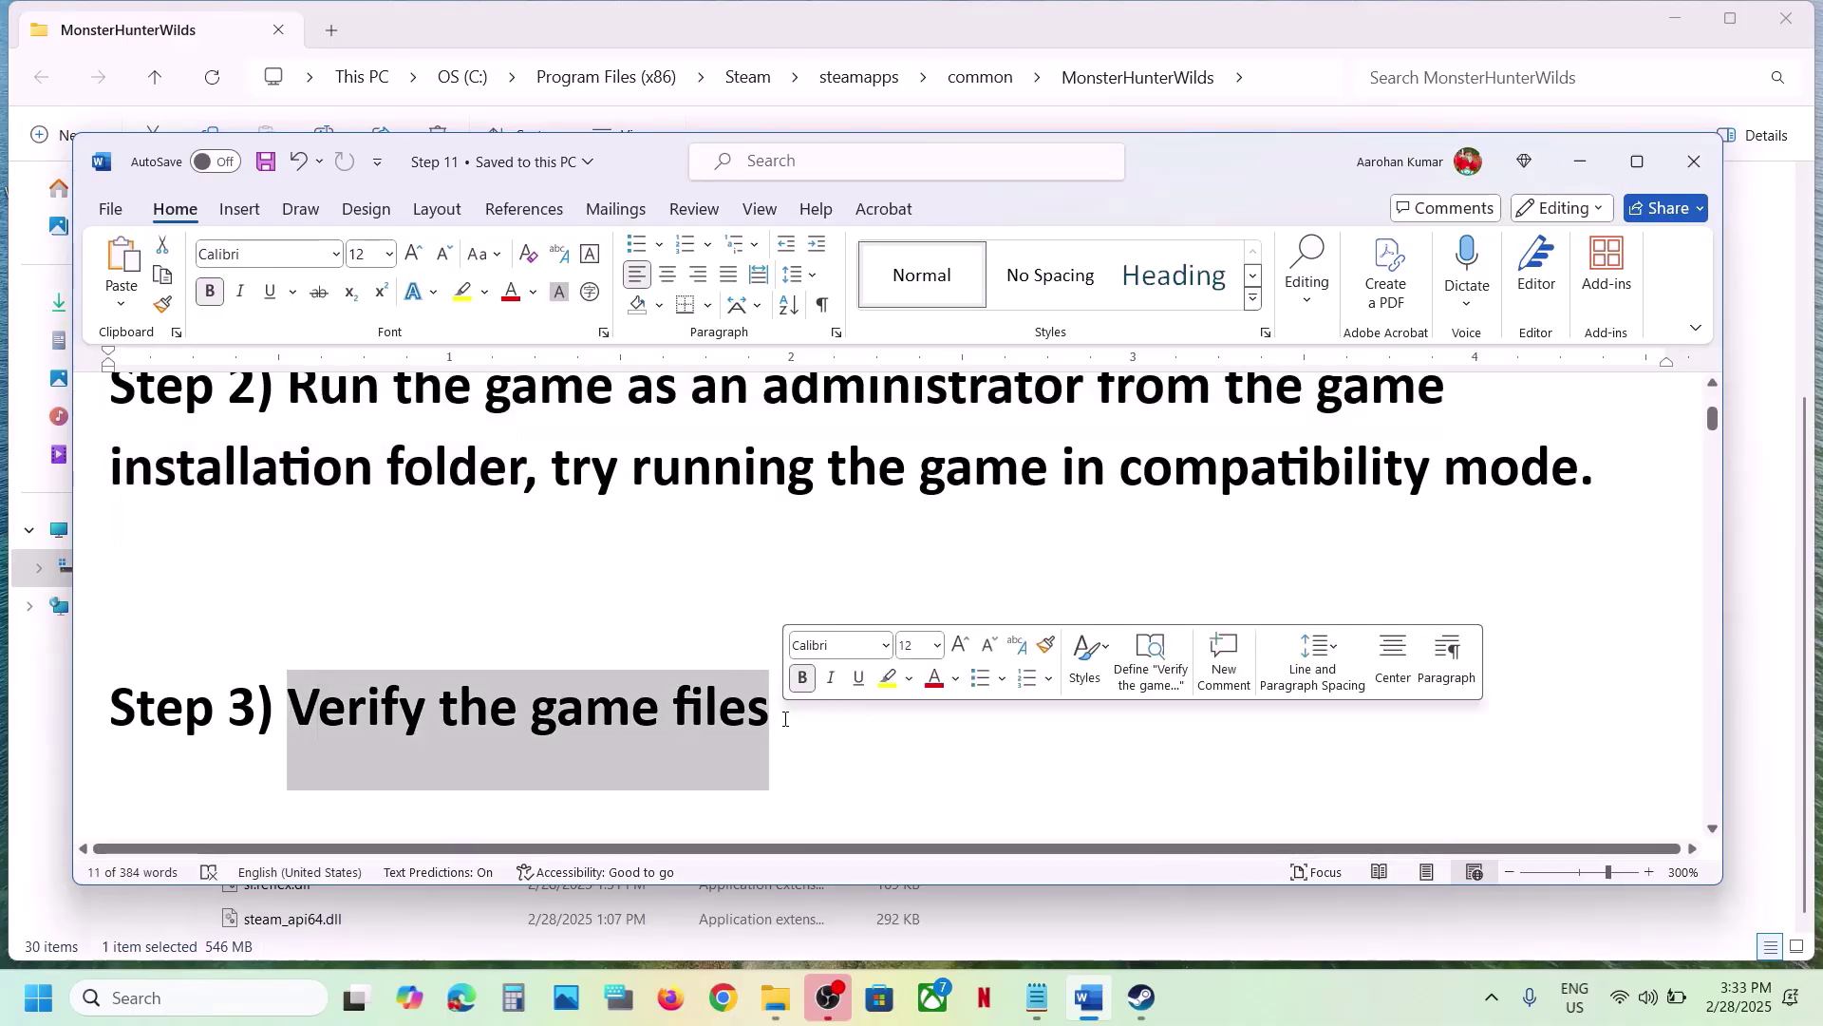
Switch to Steam, view the file integrity verification option in Monster Hunter Wilds' Installed Files properties, and close the properties.
{"action": "left_click", "coordinate": [1143, 999]}
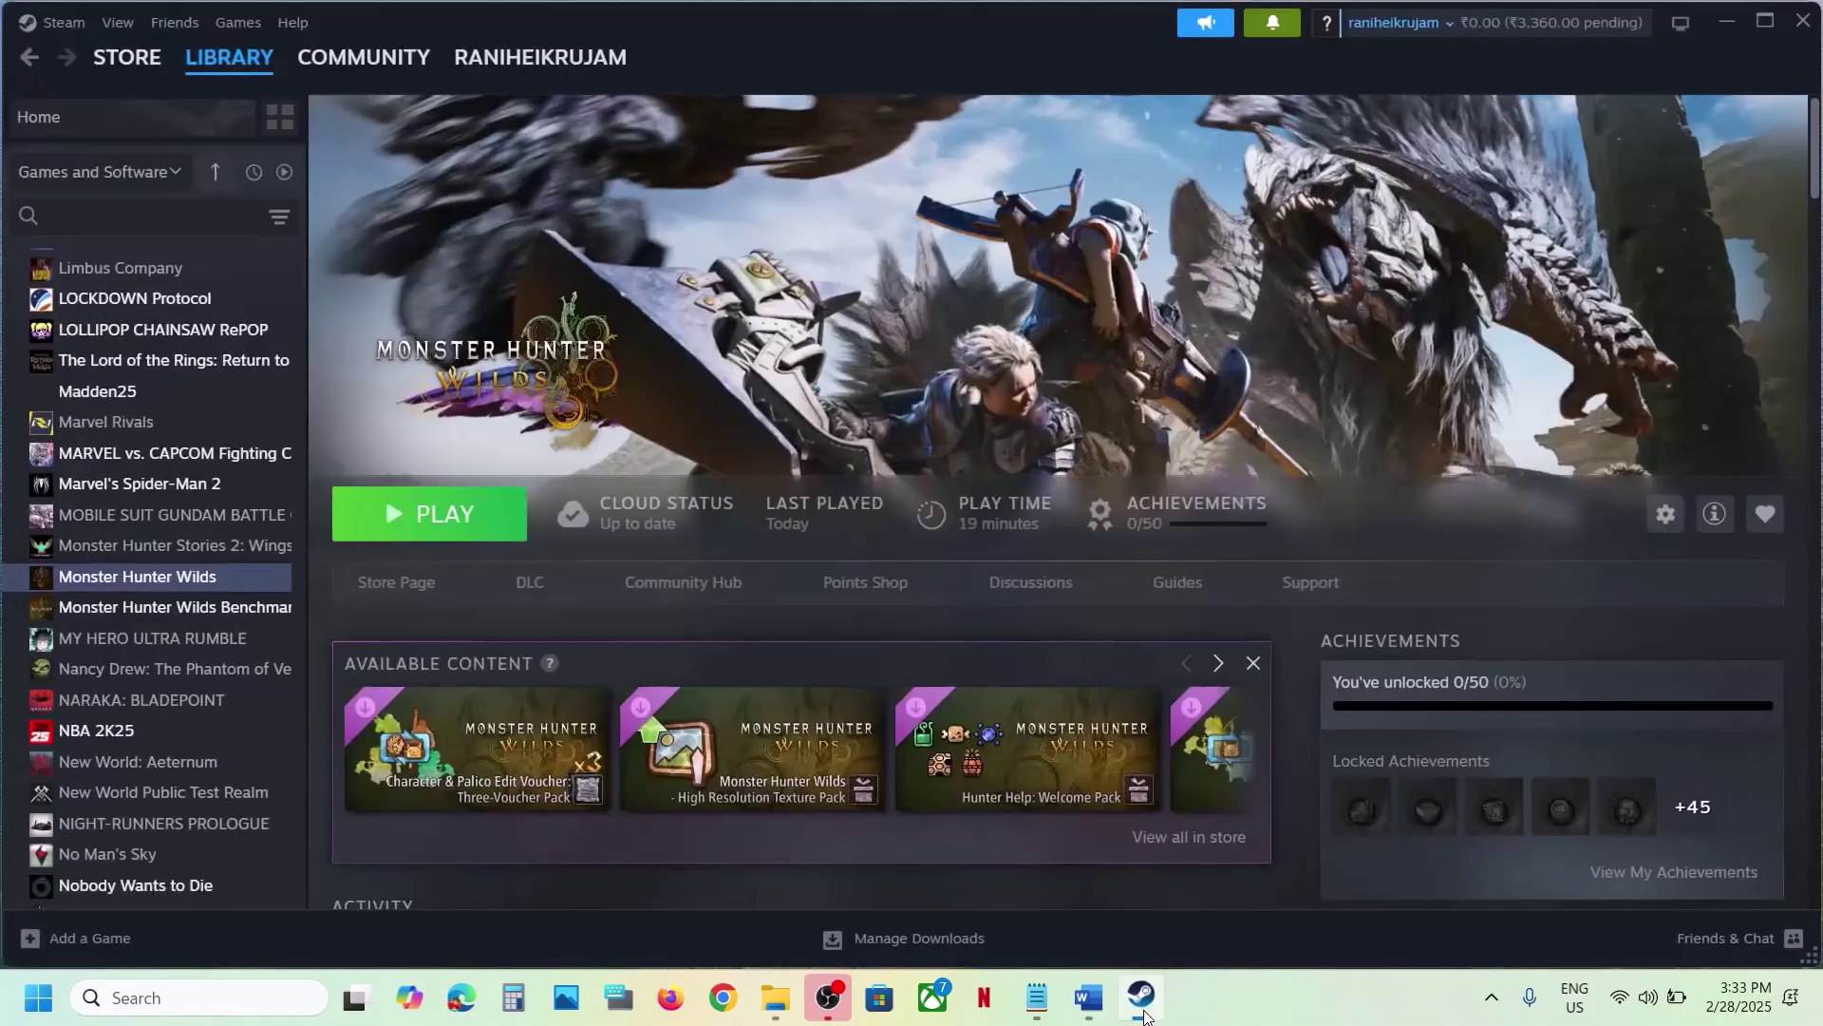
{"action": "right_click", "coordinate": [161, 578]}
{"action": "left_click", "coordinate": [249, 755]}
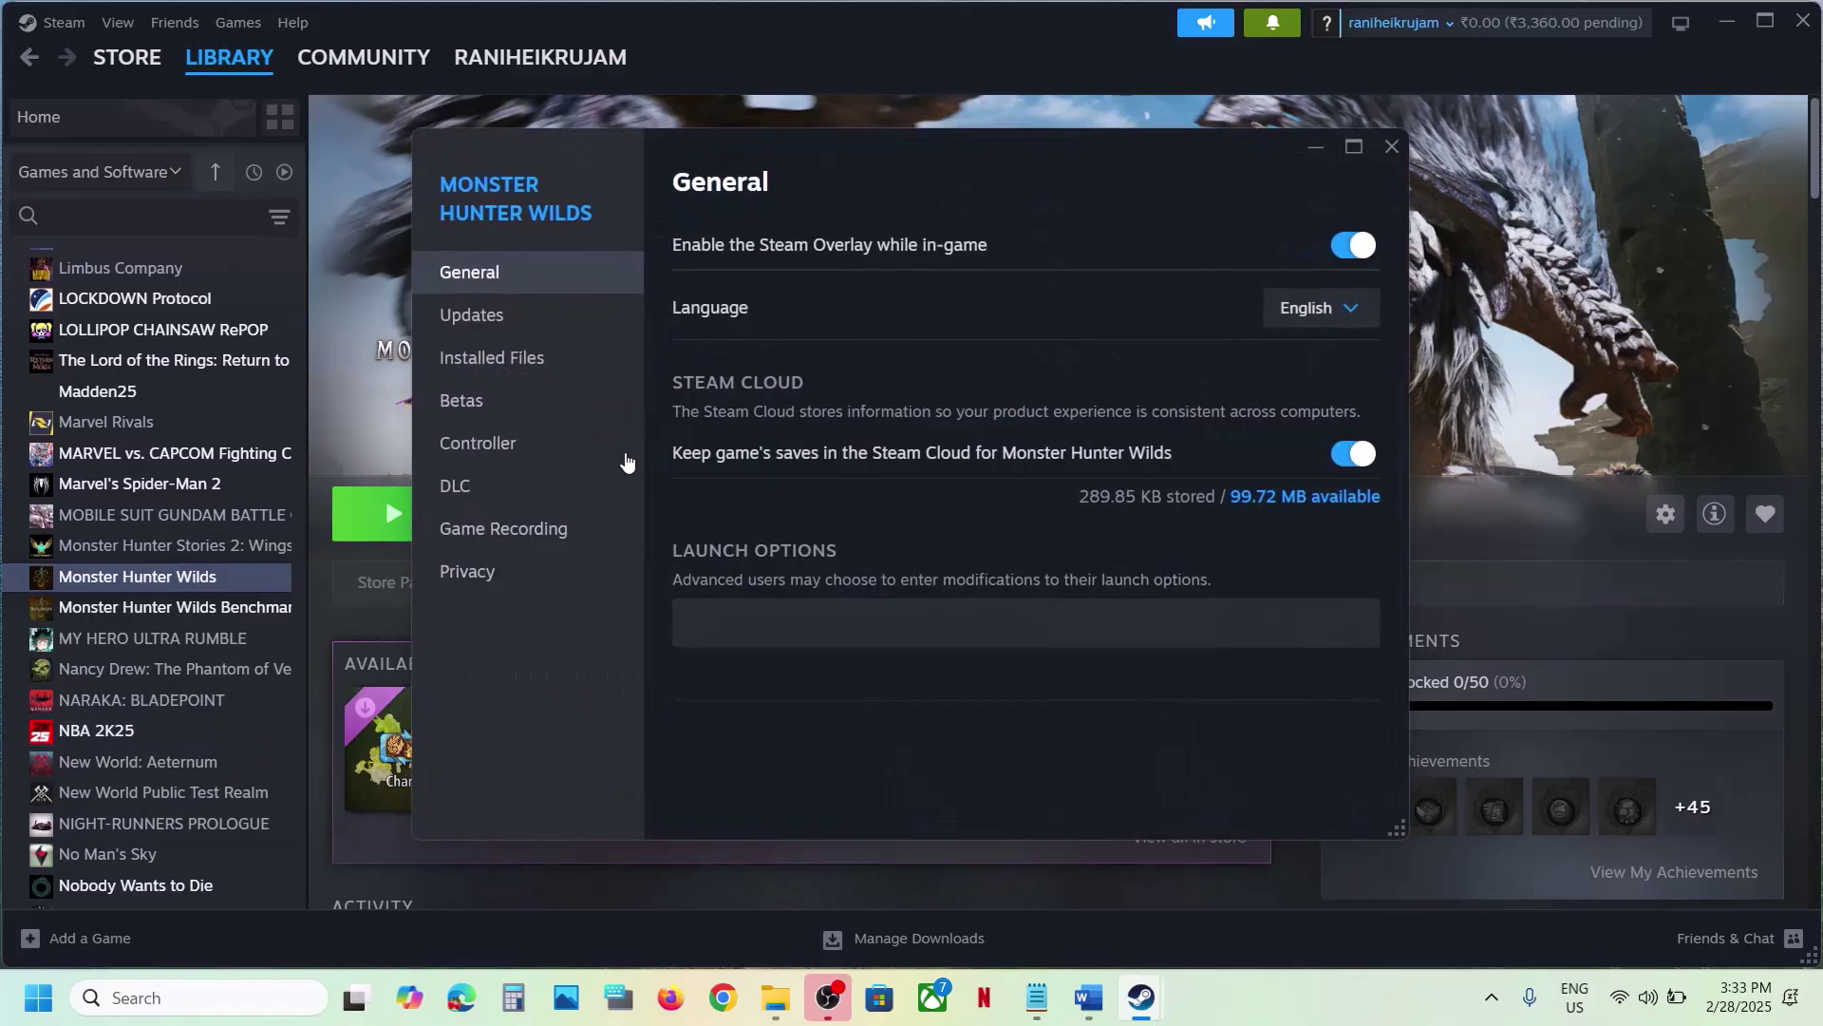
{"action": "left_click", "coordinate": [534, 370]}
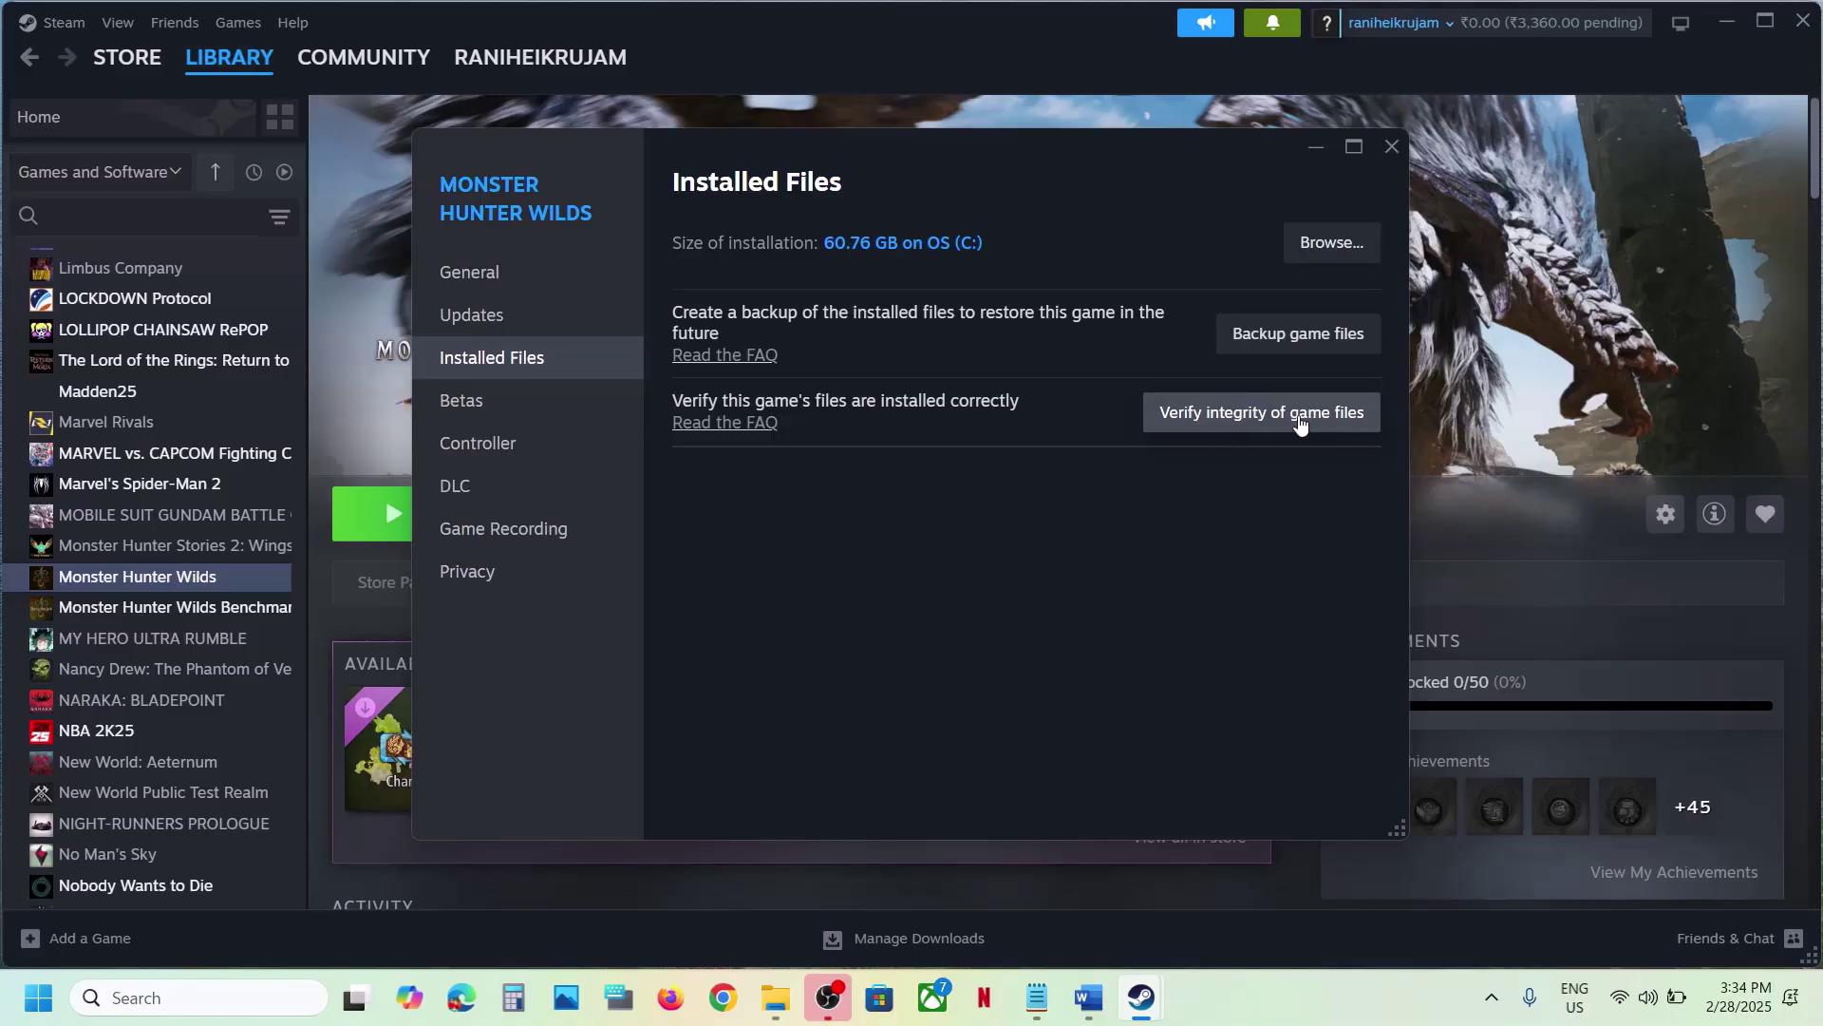
{"action": "left_click", "coordinate": [1390, 147]}
Return to the Word checklist and highlight the parts of Step 4 about the Anti-Tamper error and spam clicking retry.
{"action": "left_click", "coordinate": [1092, 1005]}
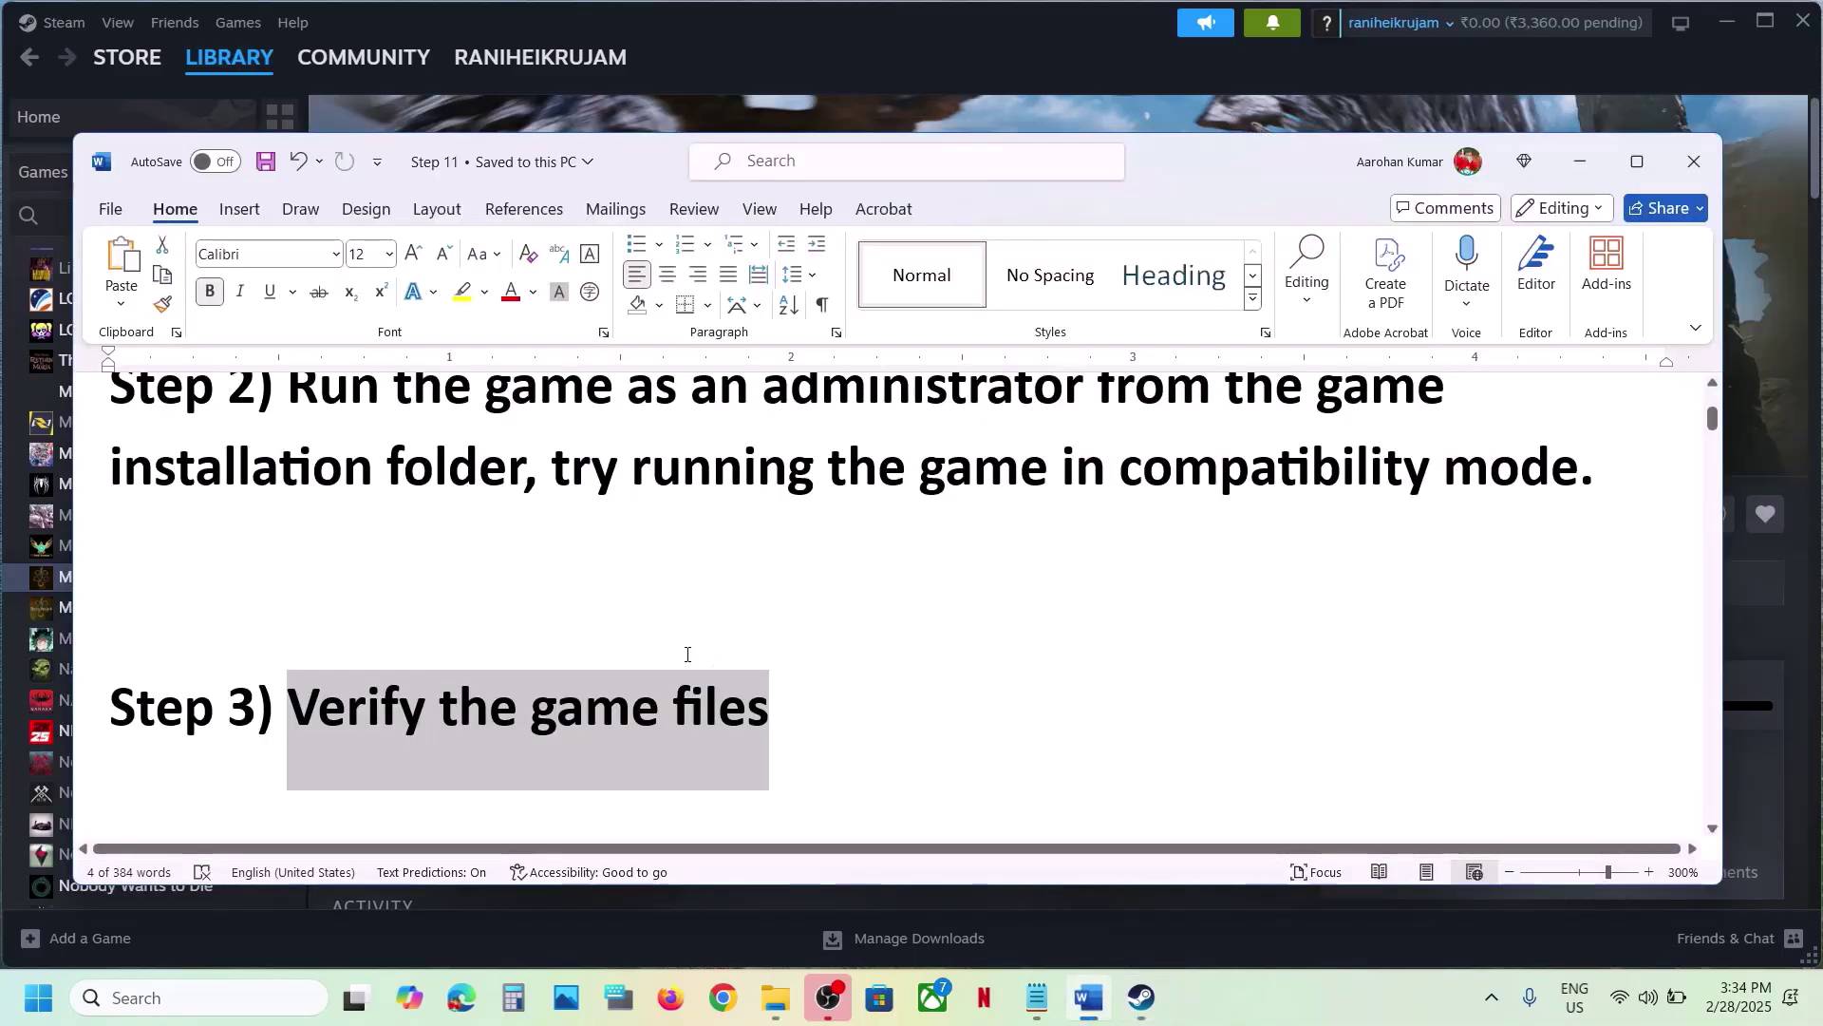
{"action": "scroll", "coordinate": [684, 651], "scroll_direction": "down", "scroll_amount": 5}
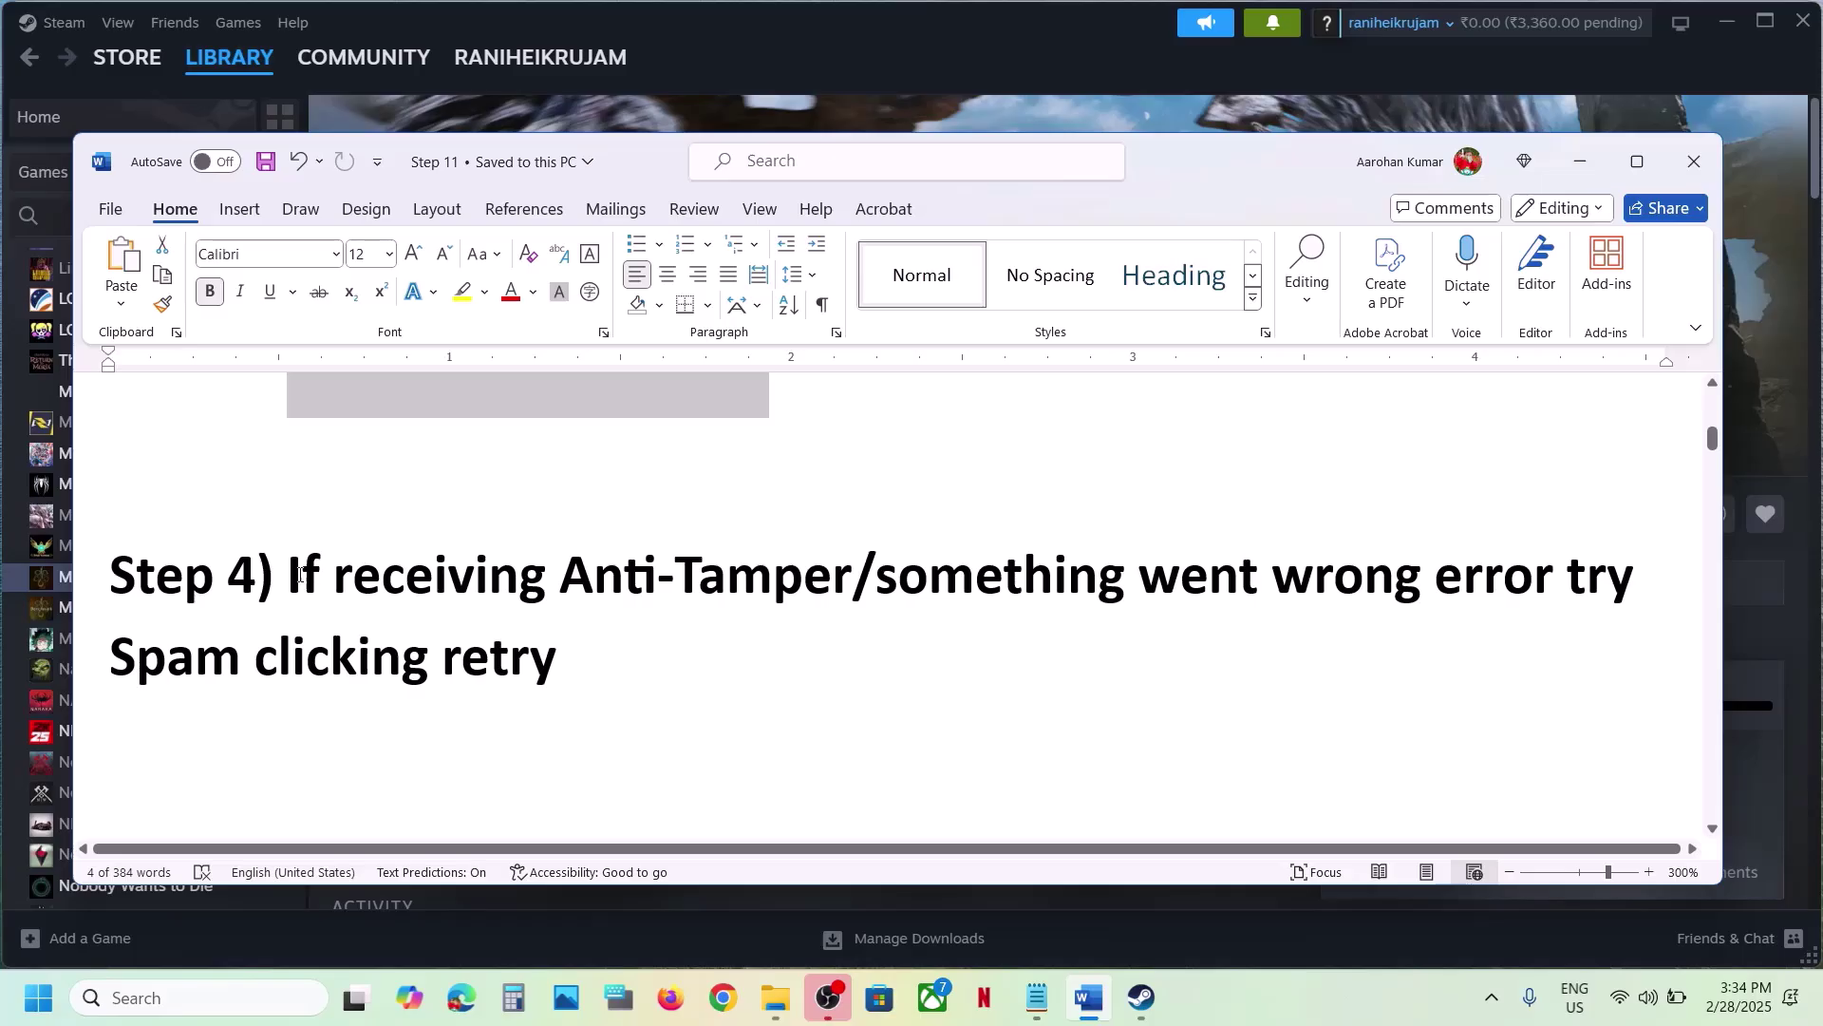
{"action": "left_click_drag", "start_coordinate": [294, 574], "coordinate": [732, 582]}
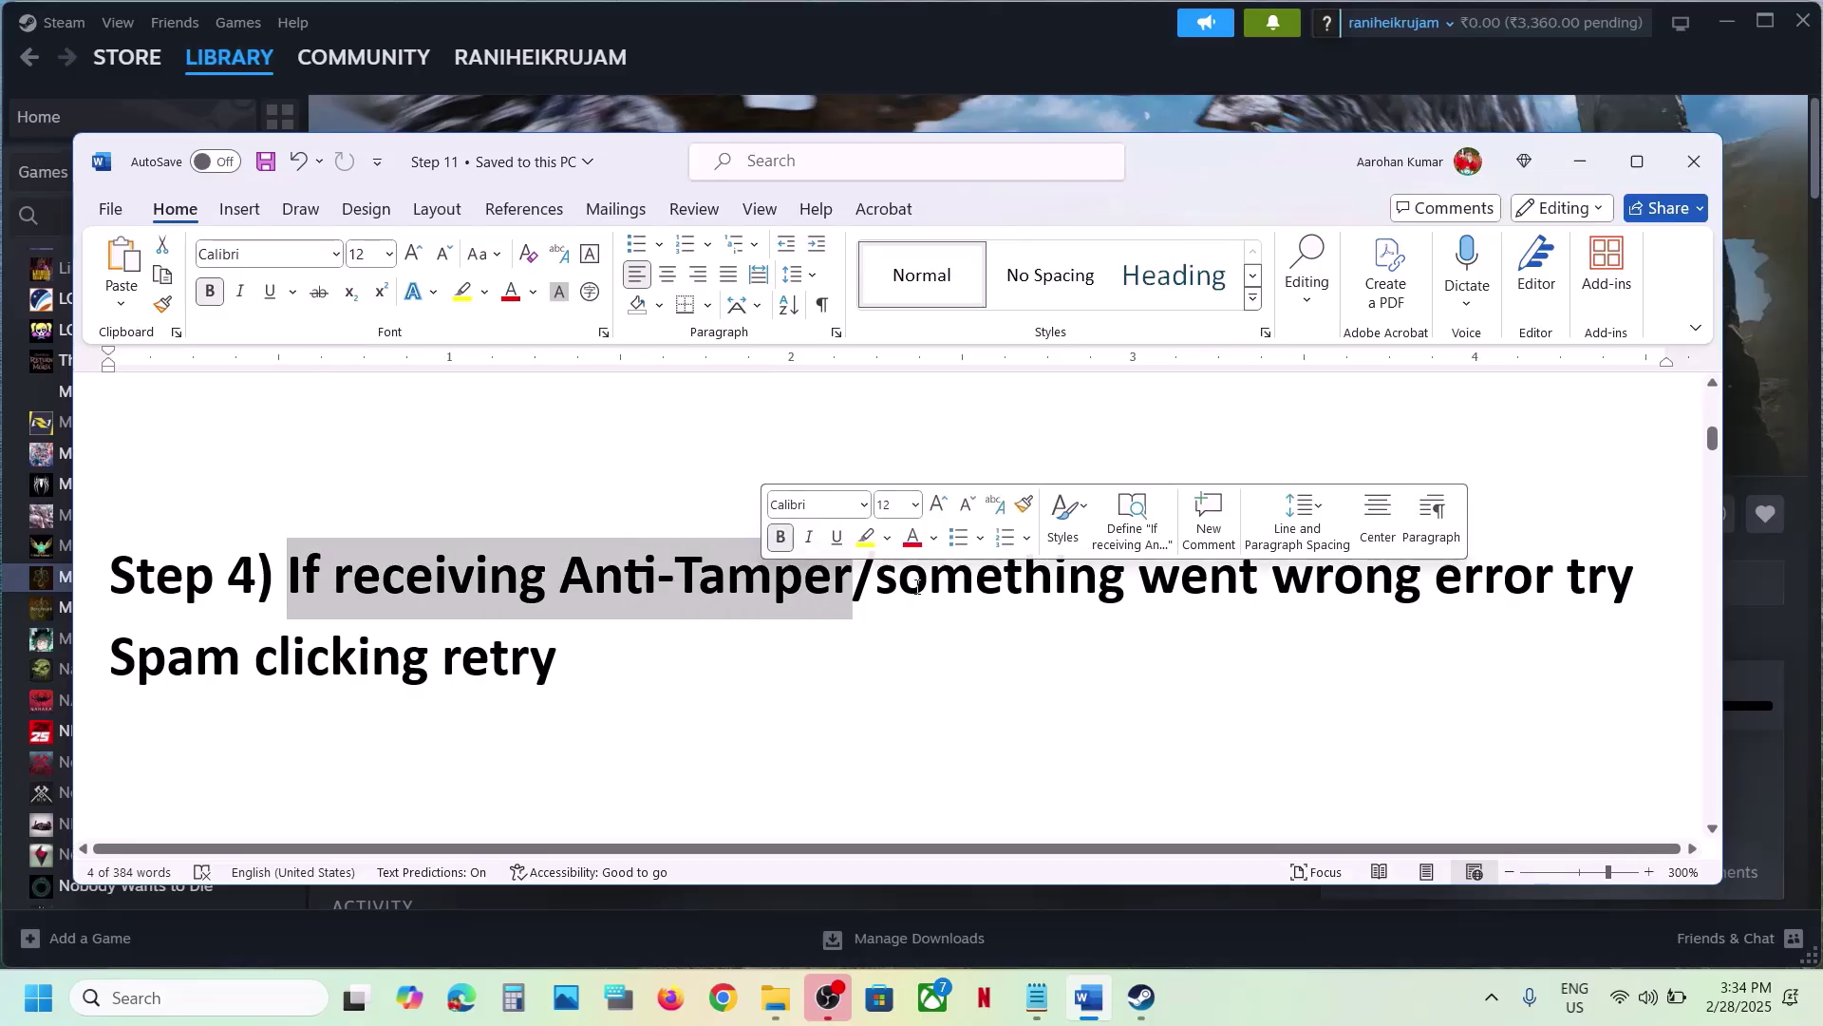
{"action": "left_click_drag", "start_coordinate": [895, 589], "coordinate": [1389, 586]}
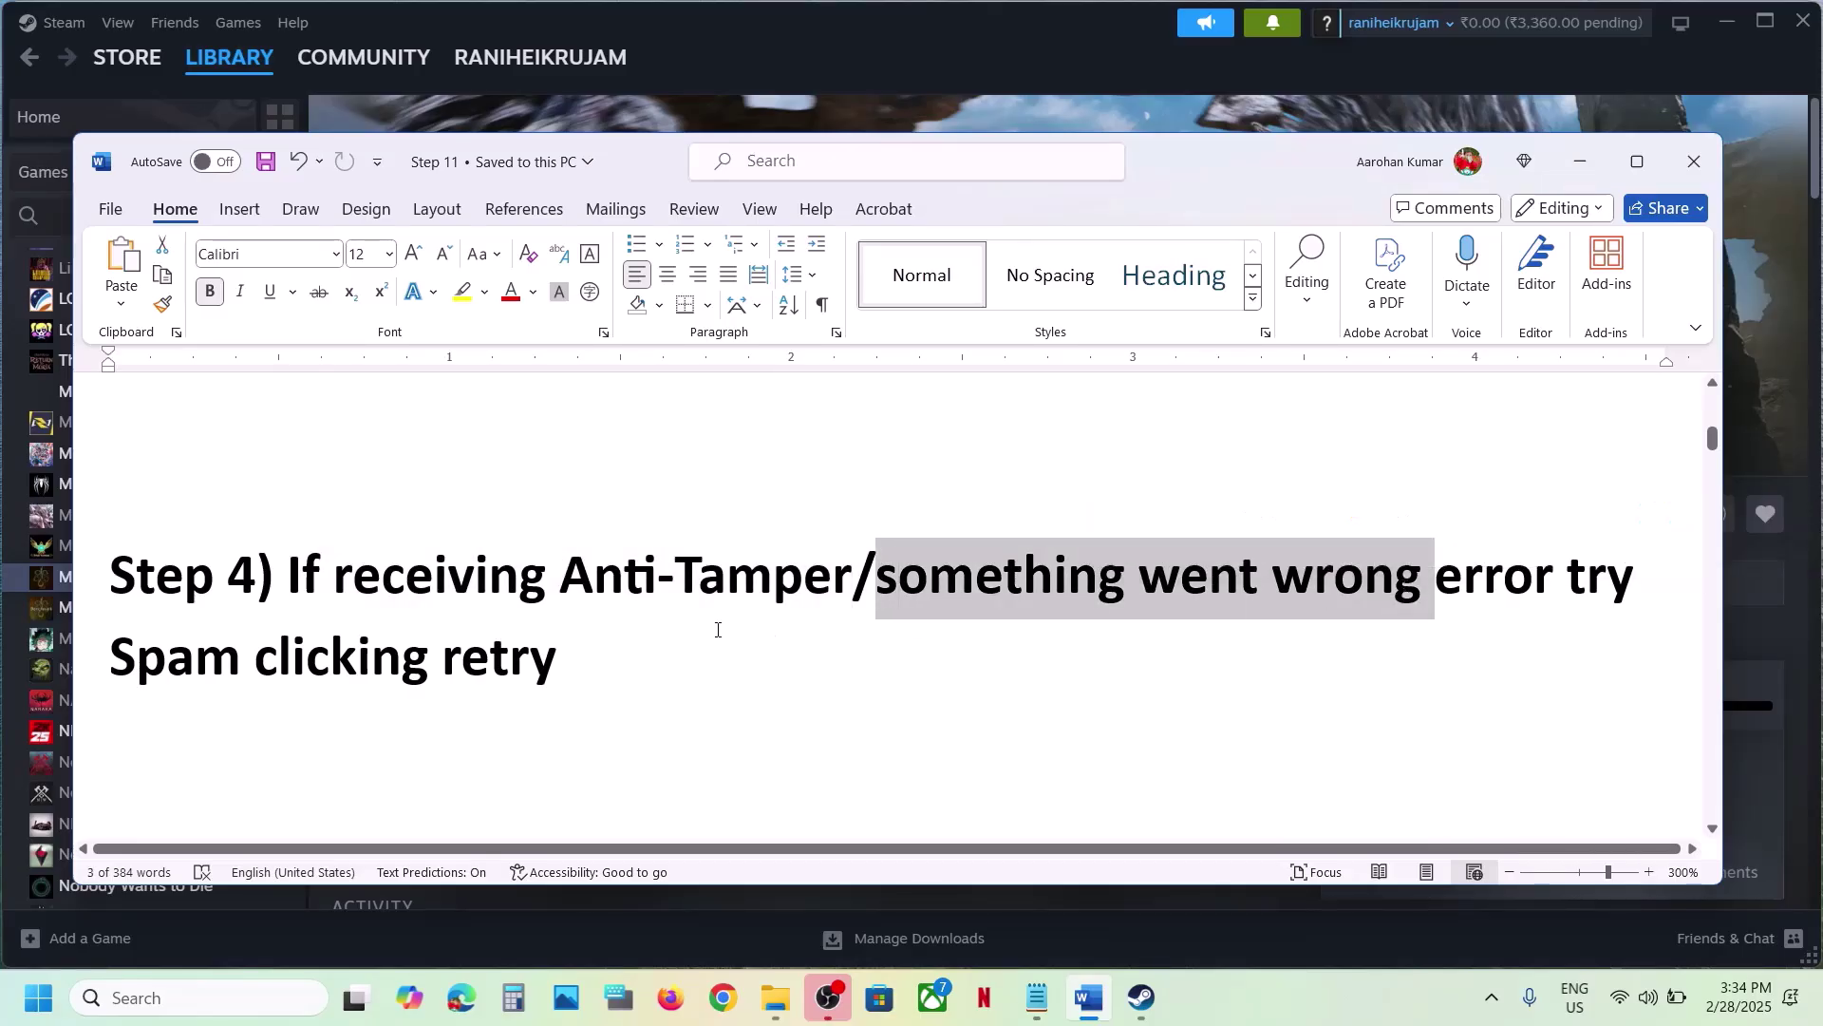
{"action": "left_click", "coordinate": [937, 639]}
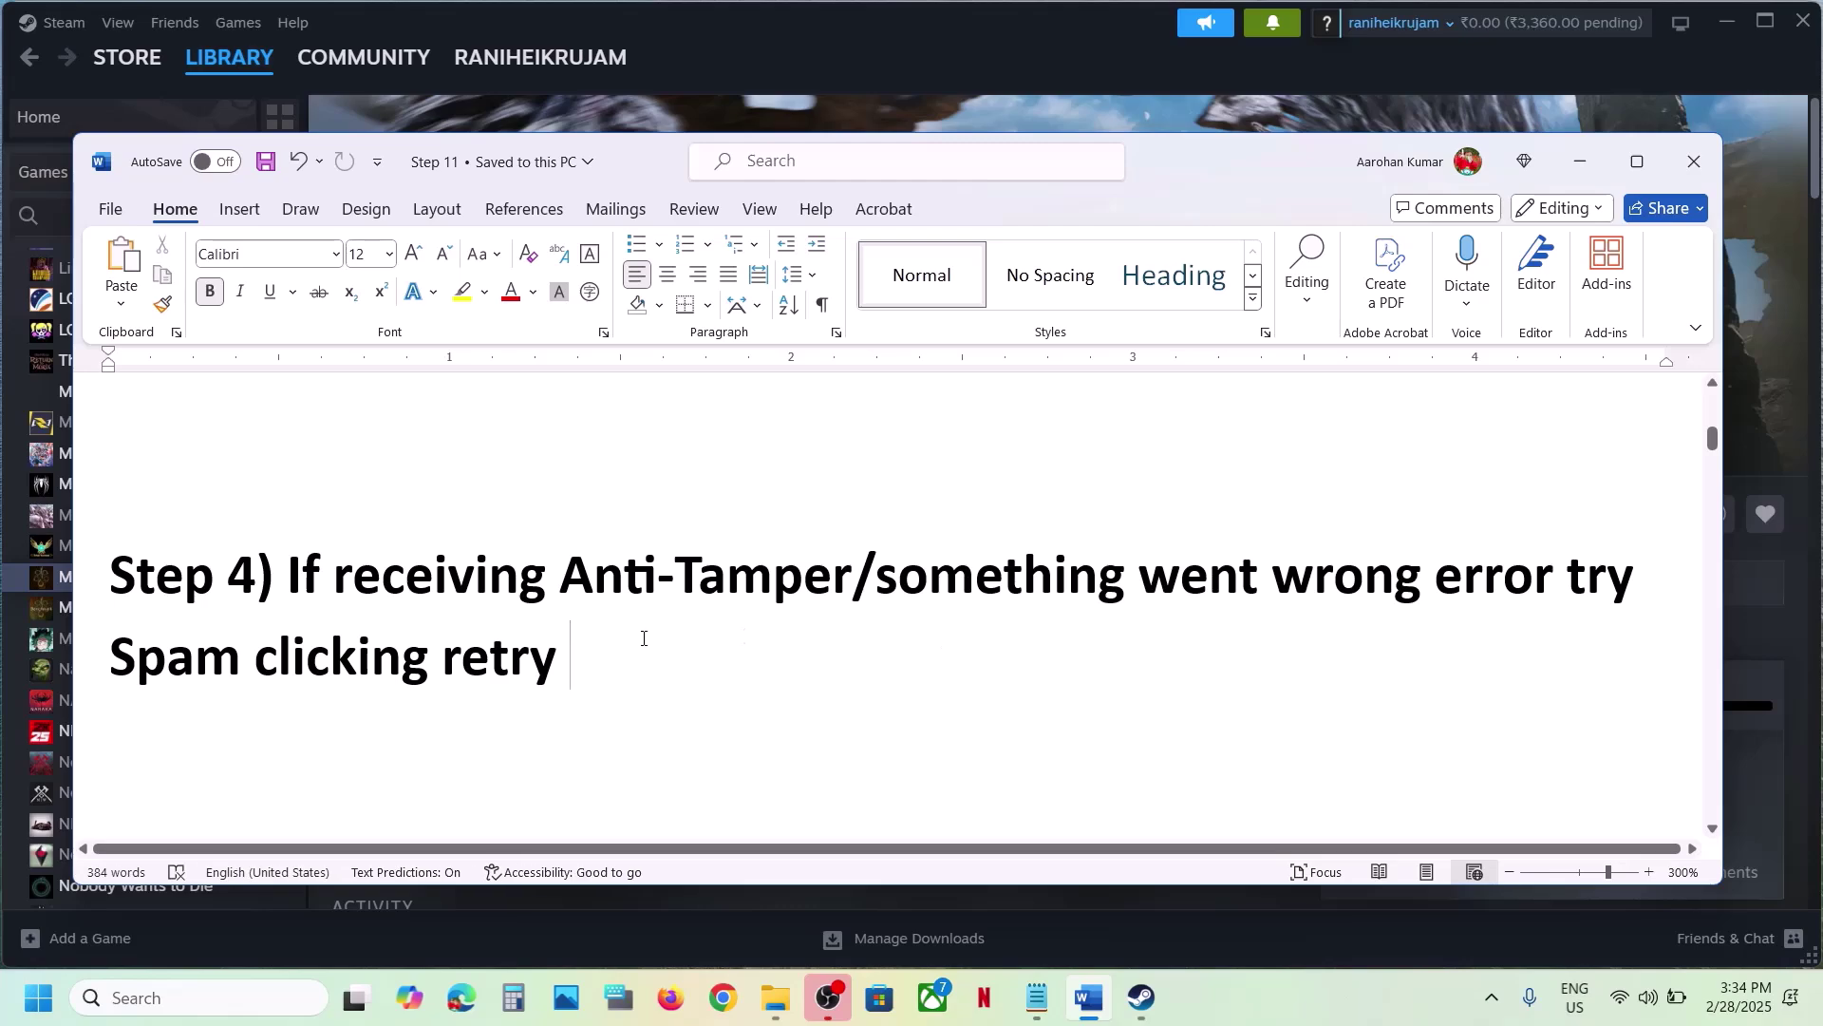
{"action": "left_click_drag", "start_coordinate": [444, 657], "coordinate": [598, 657]}
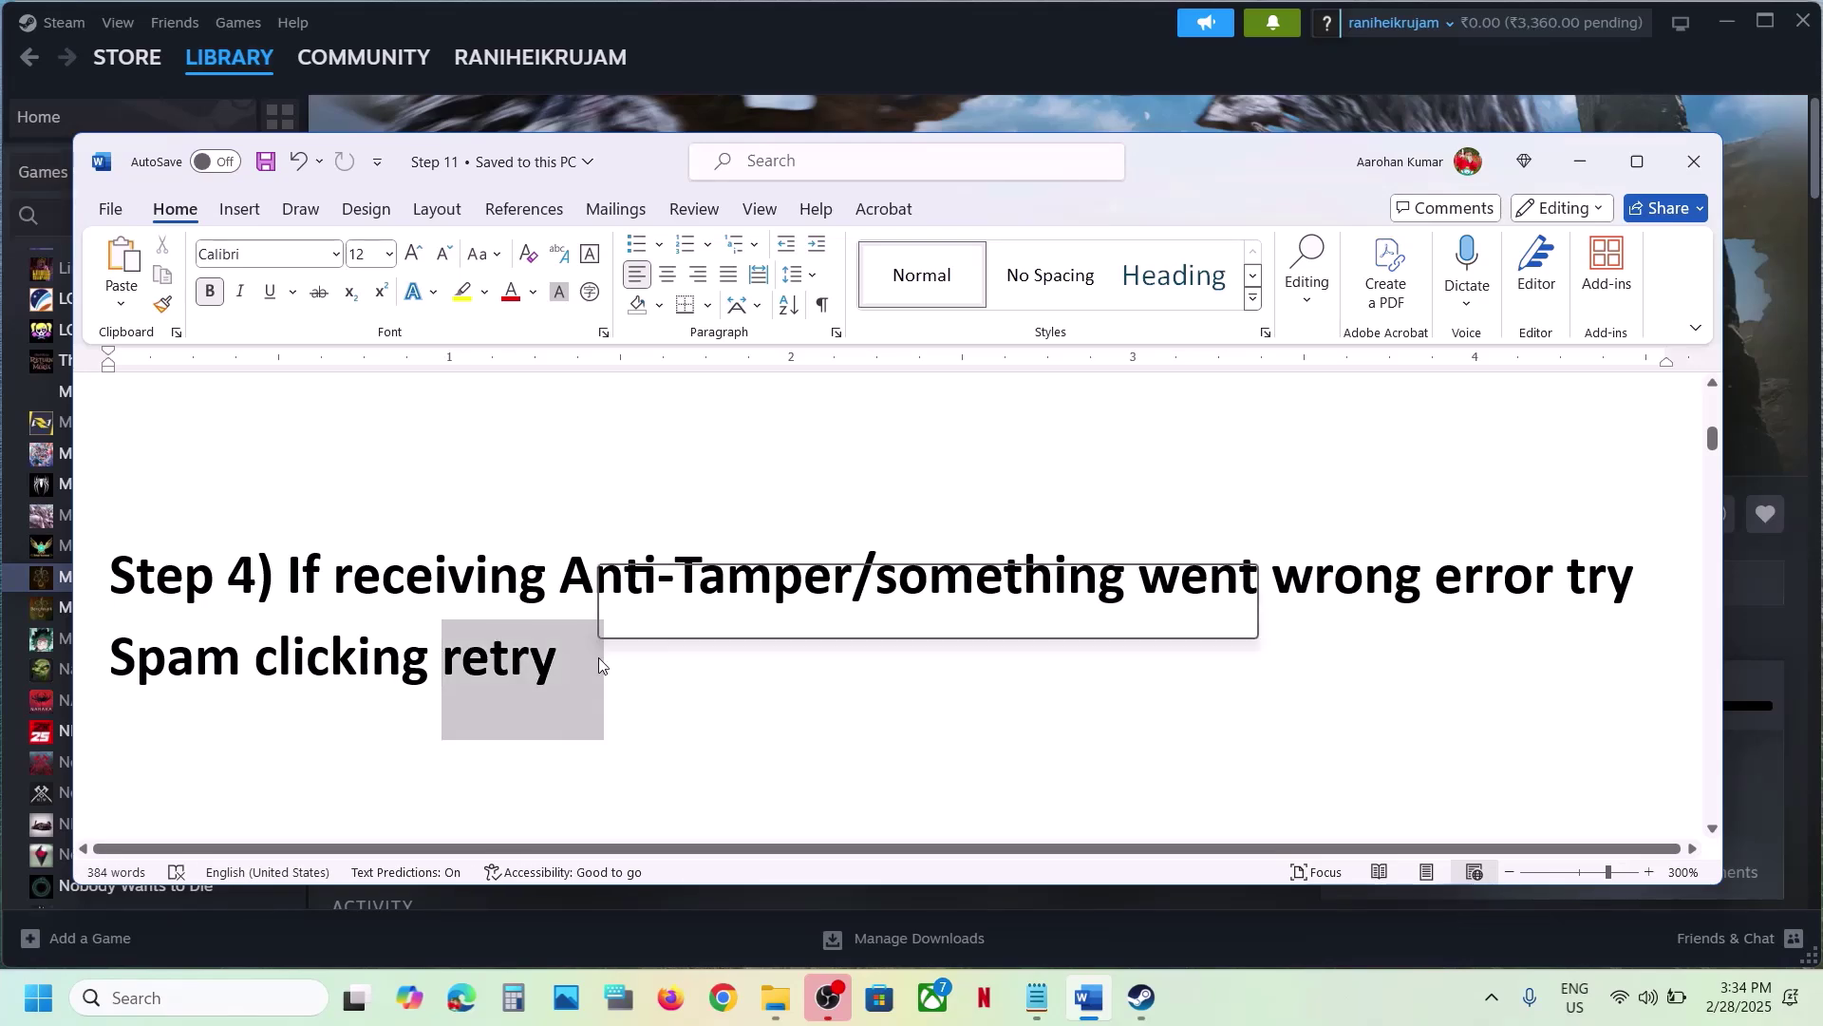
{"action": "left_click_drag", "start_coordinate": [112, 657], "coordinate": [159, 660]}
{"action": "left_click", "coordinate": [524, 657]}
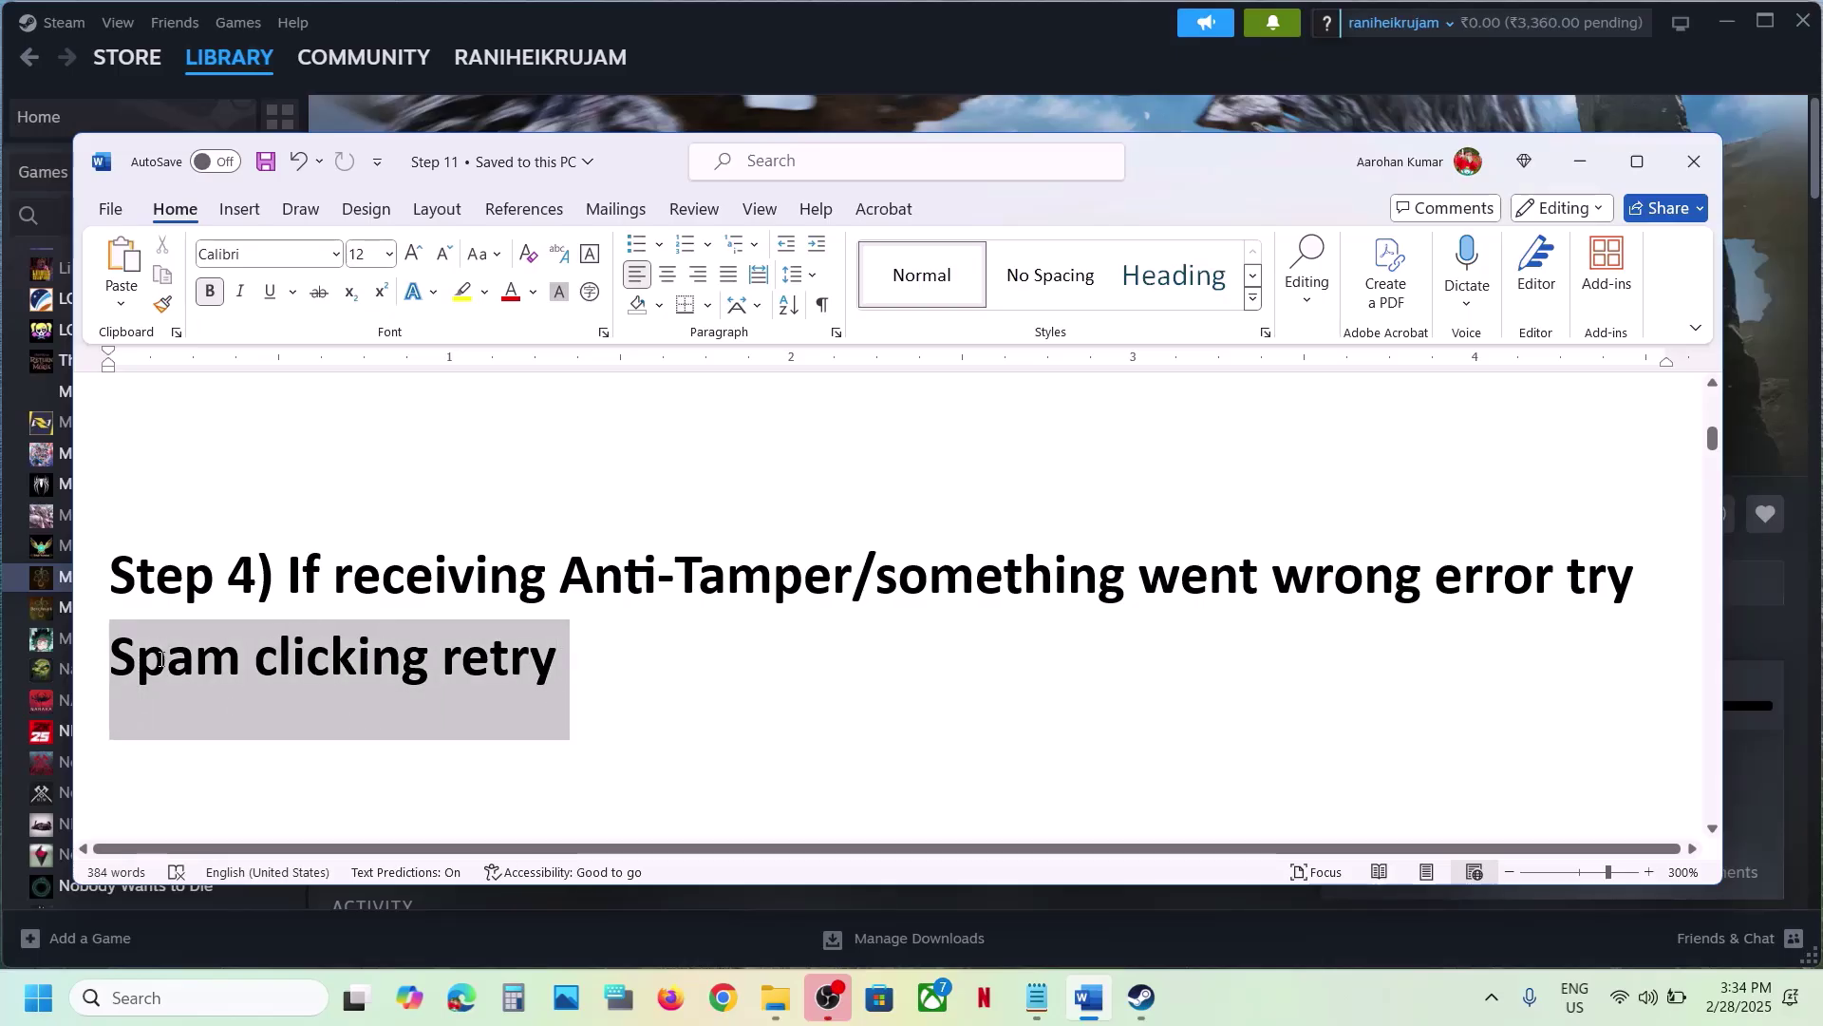
{"action": "left_click", "coordinate": [165, 660]}
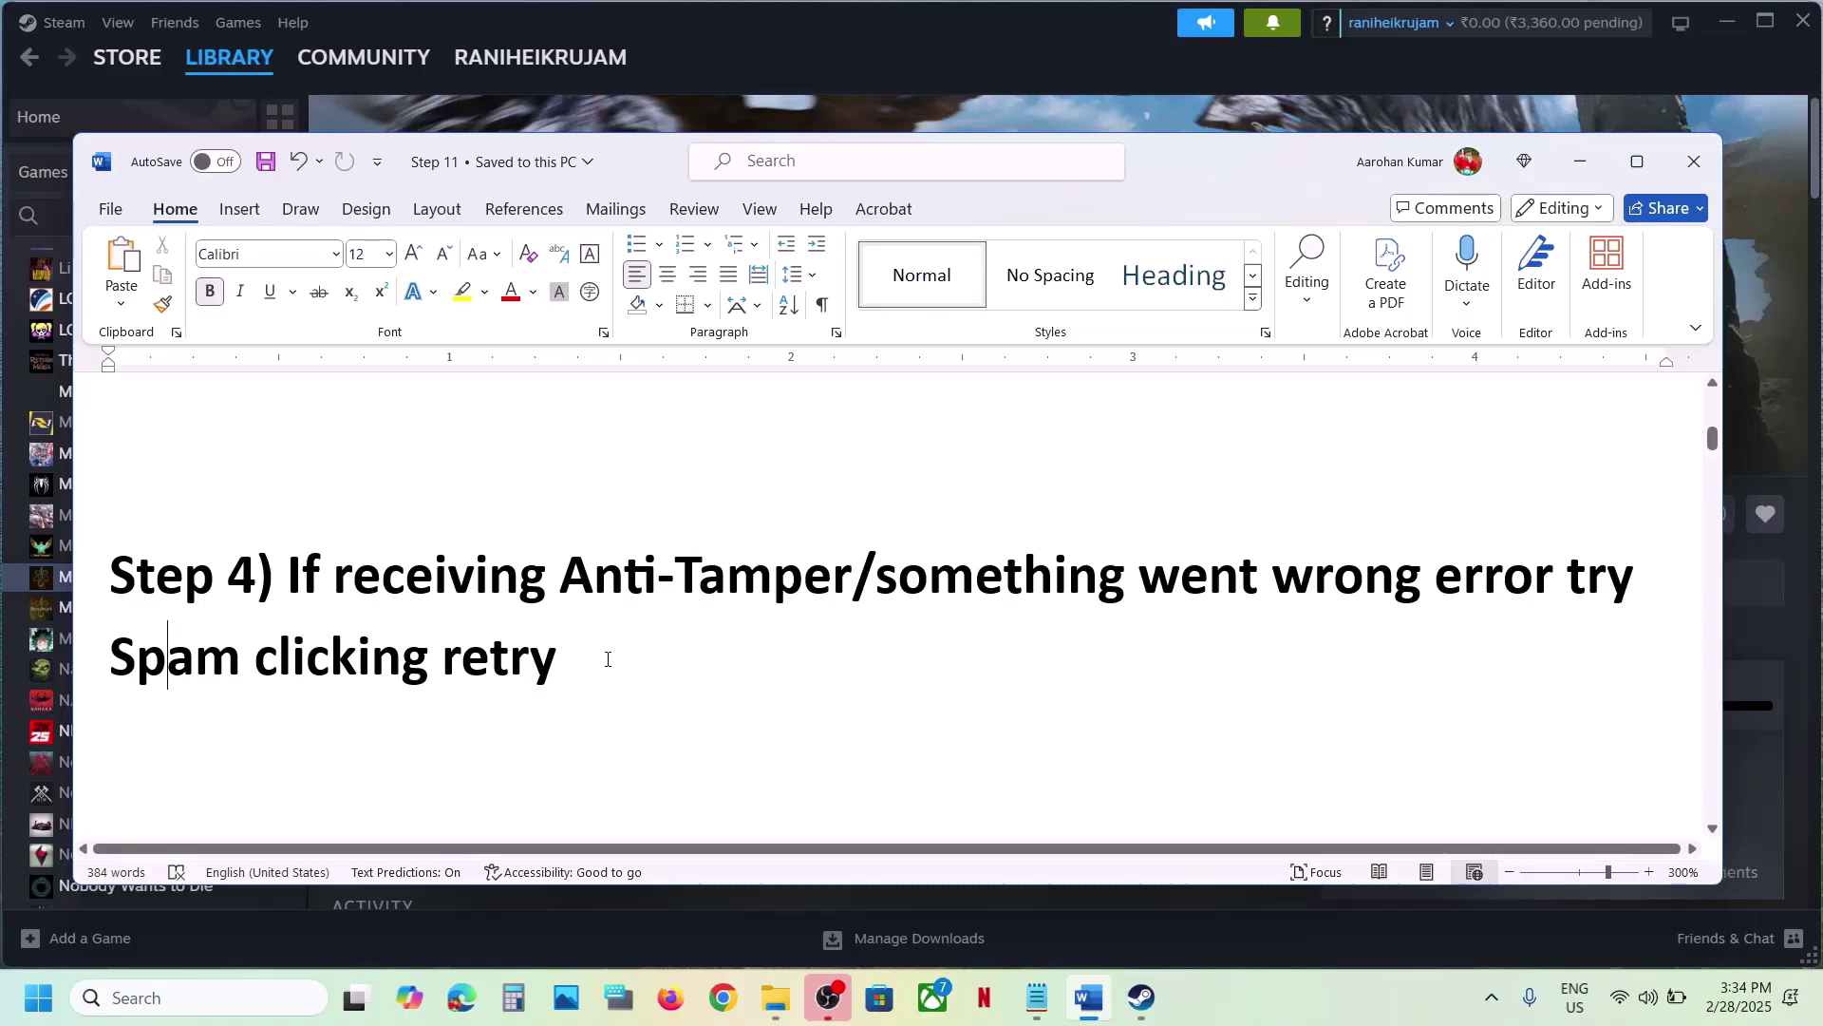
Highlight the Step 5 instruction to exit Riot Vanguard from the system tray.
{"action": "scroll", "coordinate": [608, 659], "scroll_direction": "down", "scroll_amount": 3}
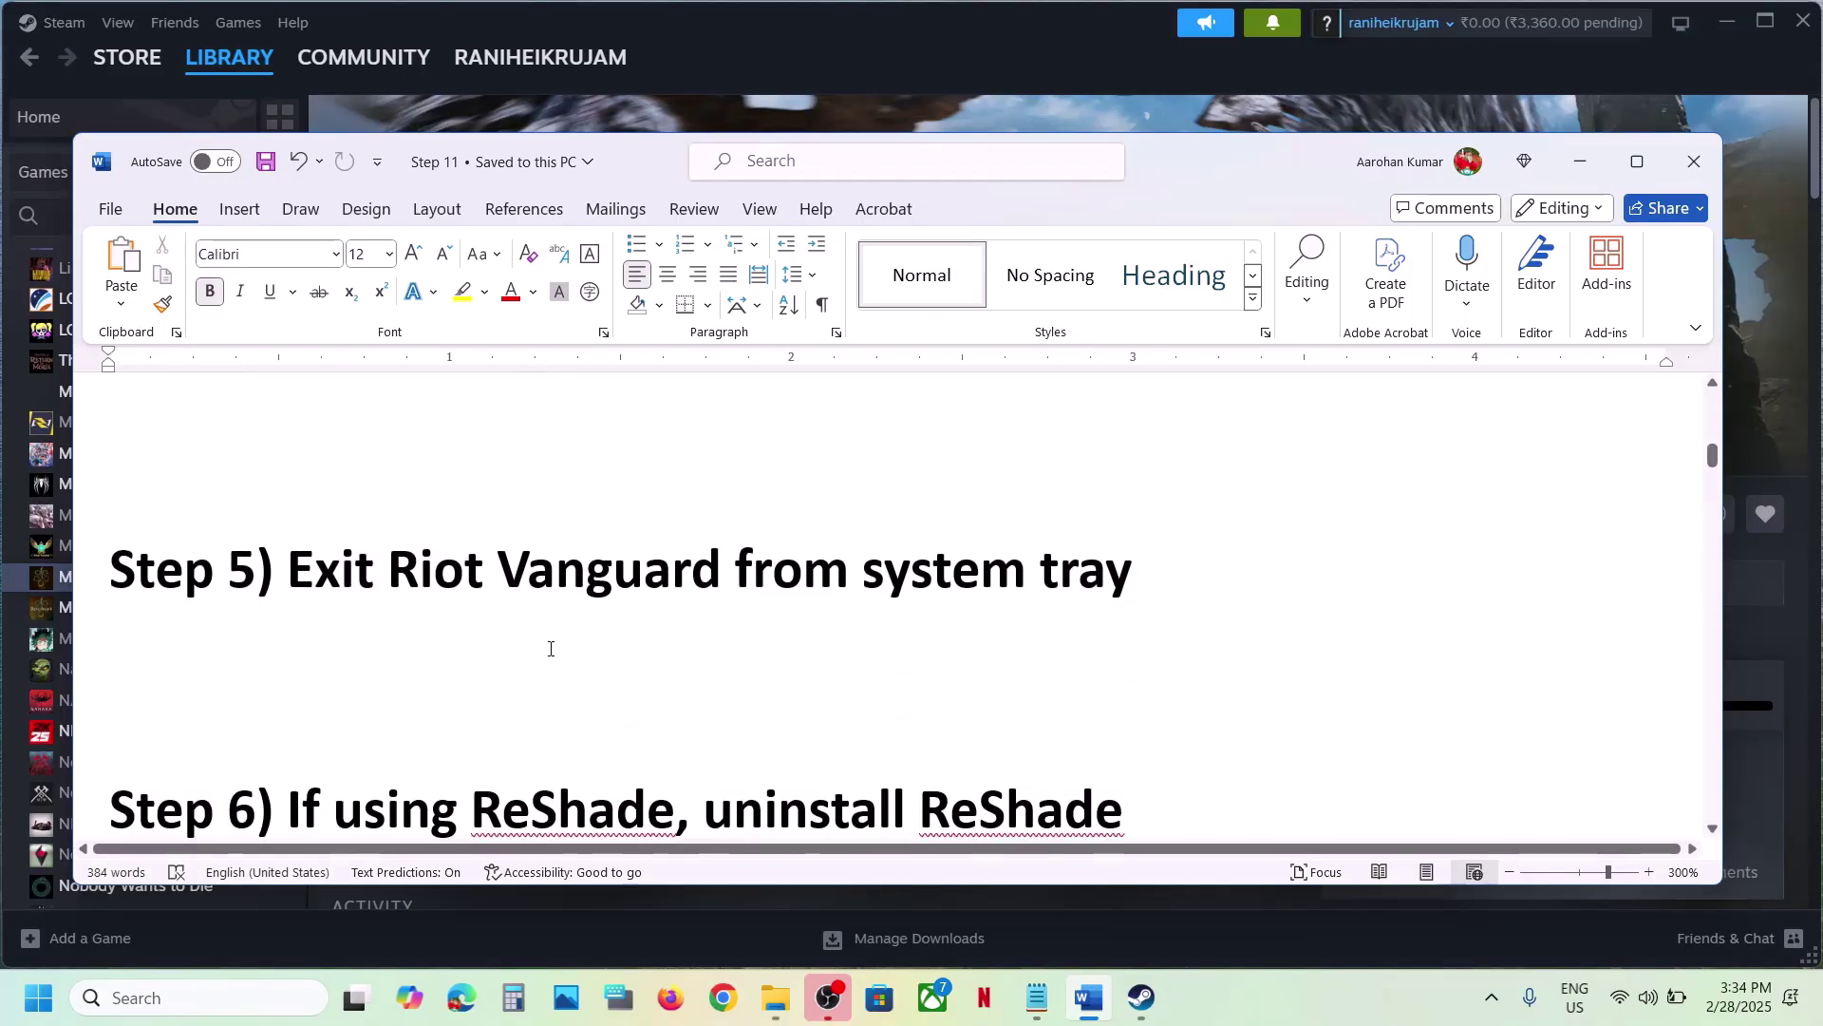
{"action": "scroll", "coordinate": [530, 652], "scroll_direction": "up", "scroll_amount": 1}
{"action": "left_click_drag", "start_coordinate": [290, 664], "coordinate": [1134, 667]}
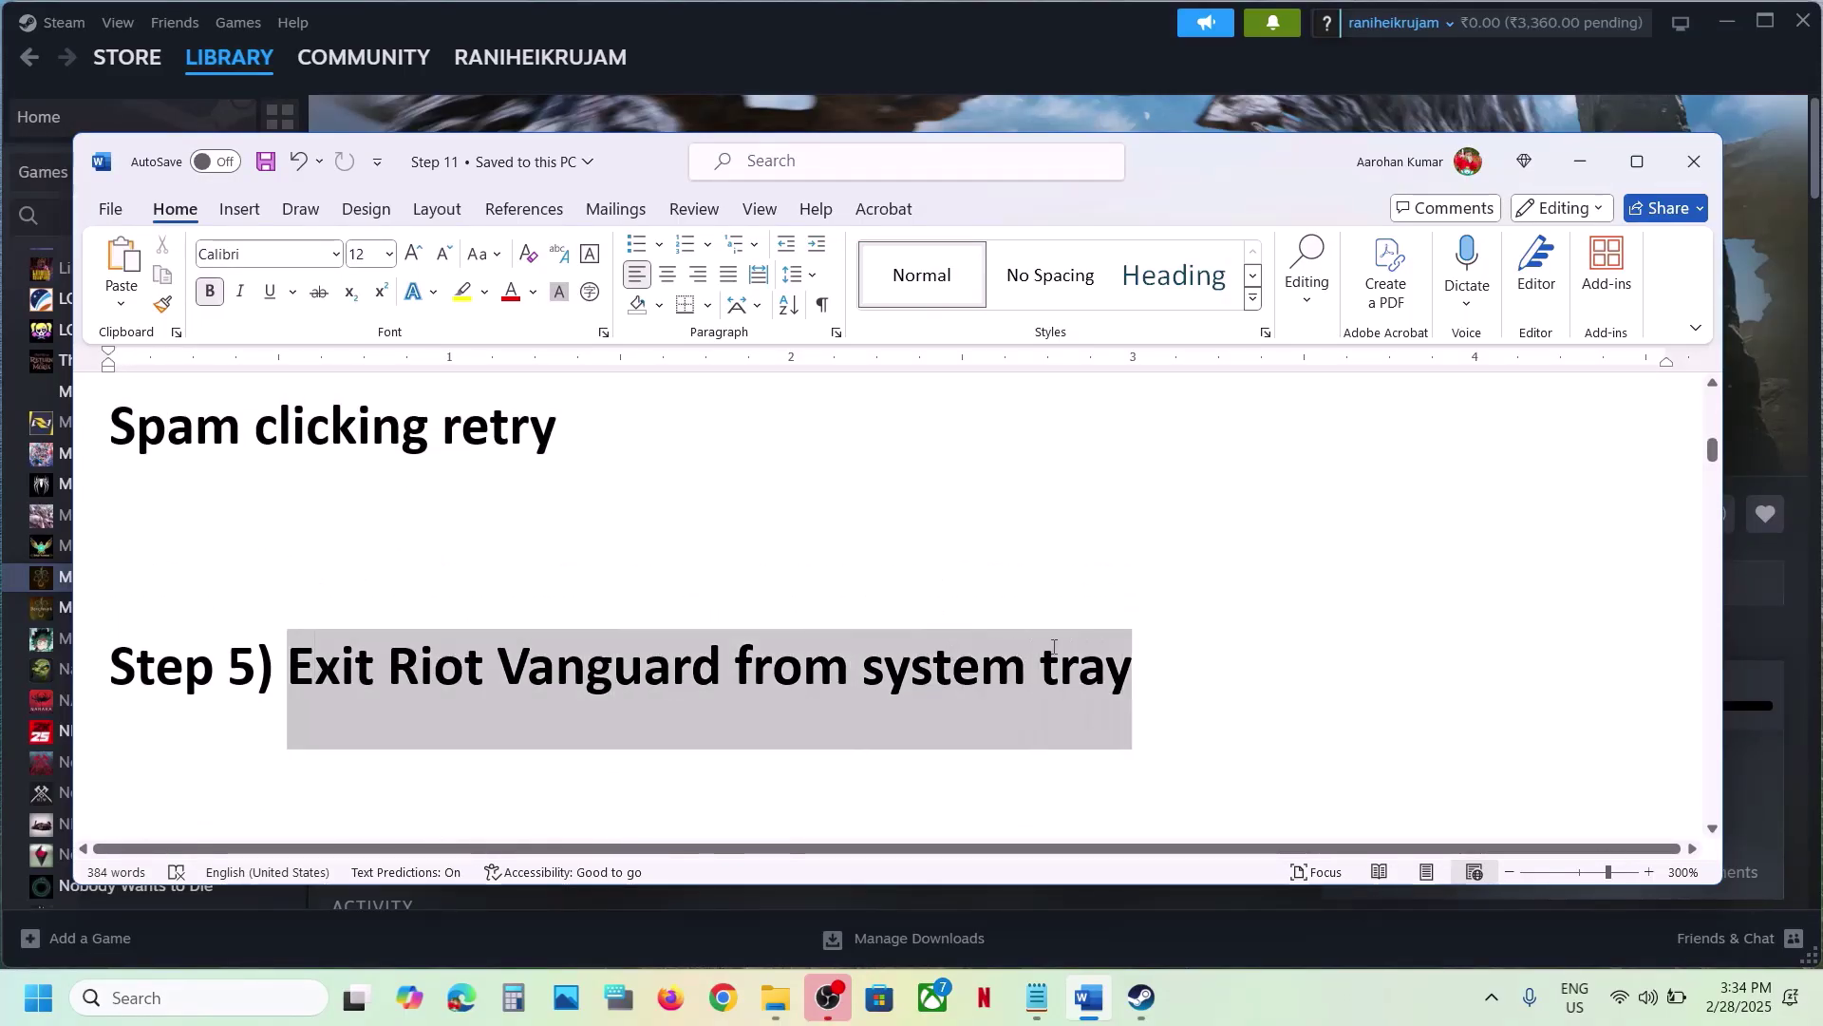
Minimize the checklist, examine the hidden system tray icons, and view the exit option for CCleaner without using it.
{"action": "left_click", "coordinate": [1581, 162]}
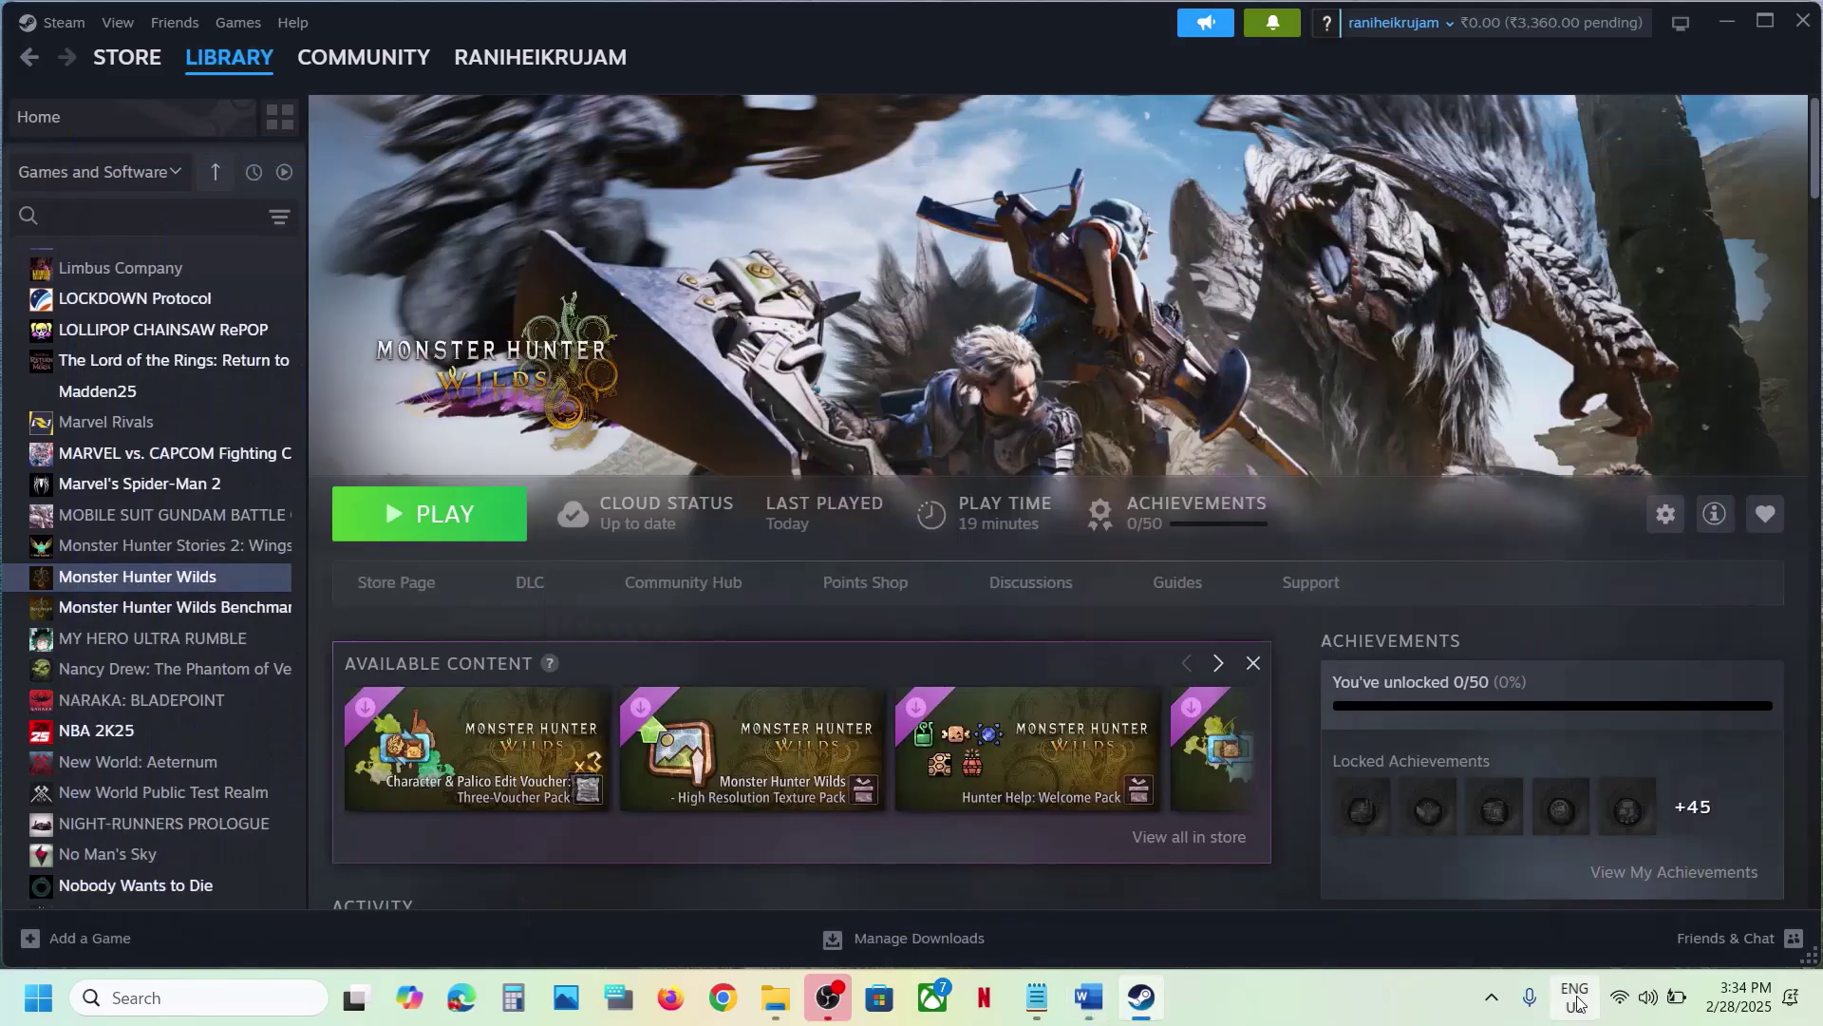
{"action": "left_click", "coordinate": [1493, 1005]}
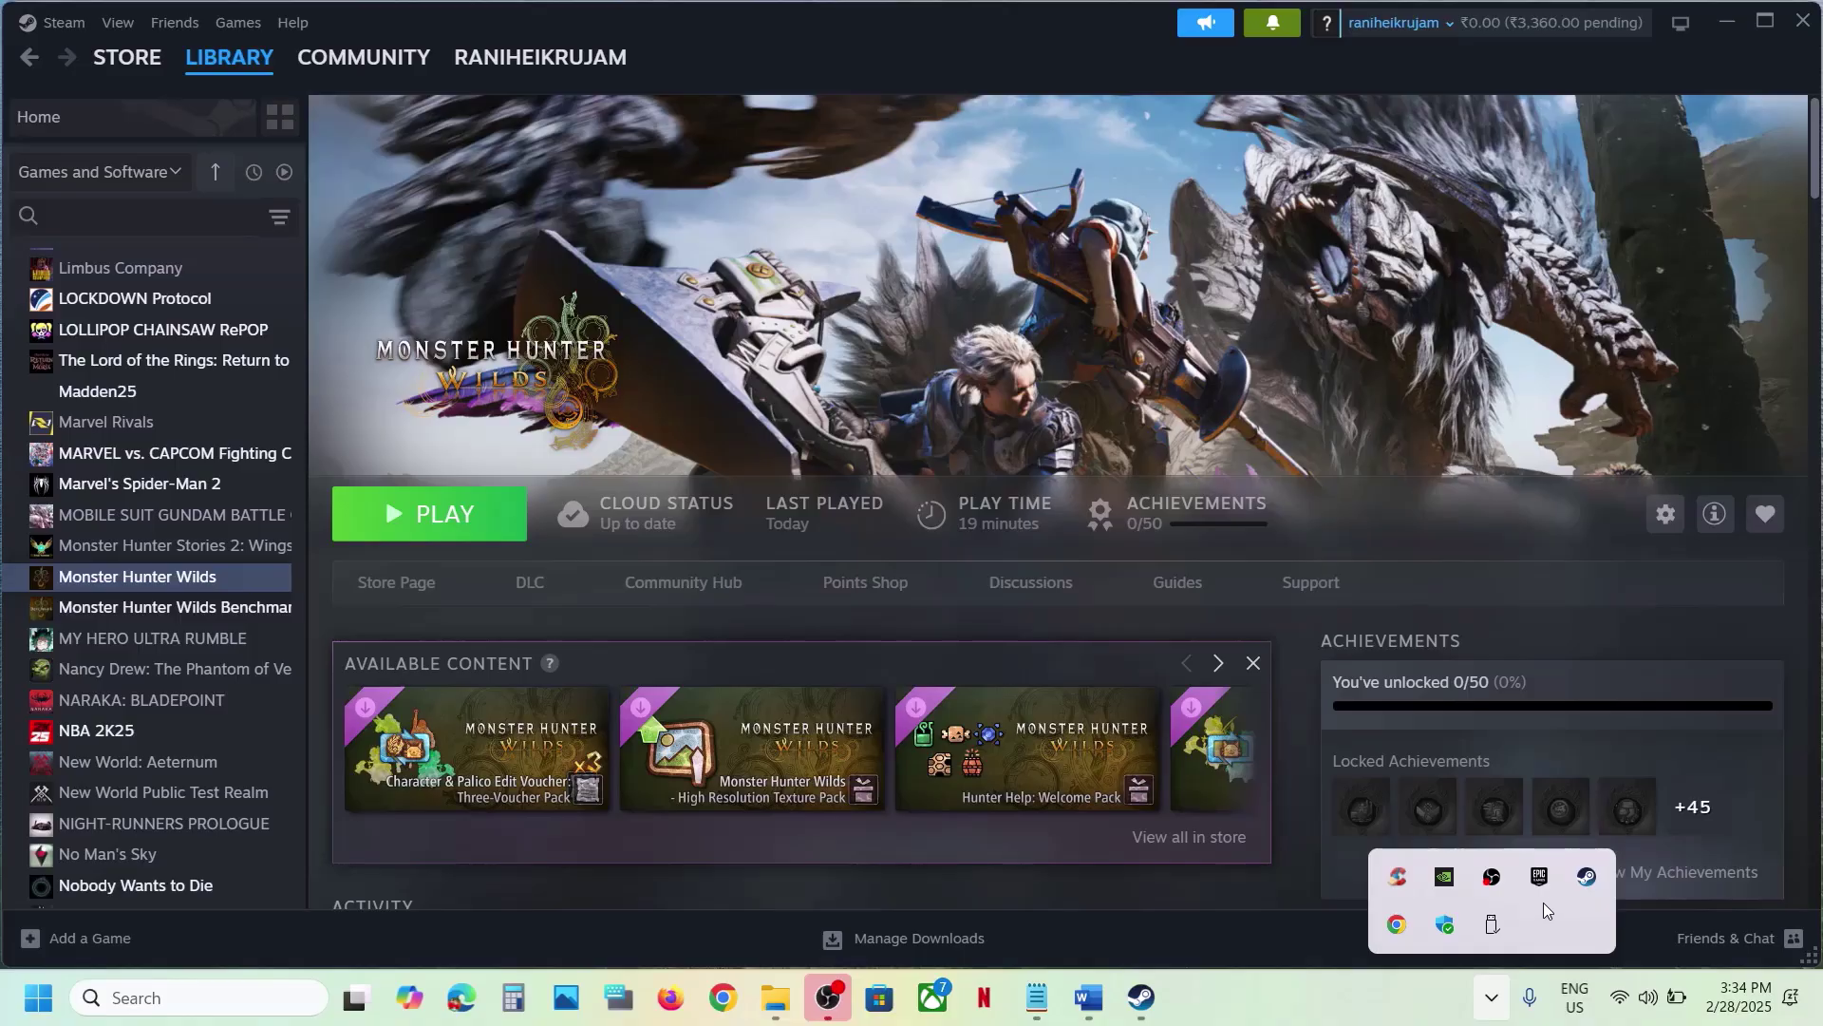
{"action": "right_click", "coordinate": [1406, 882]}
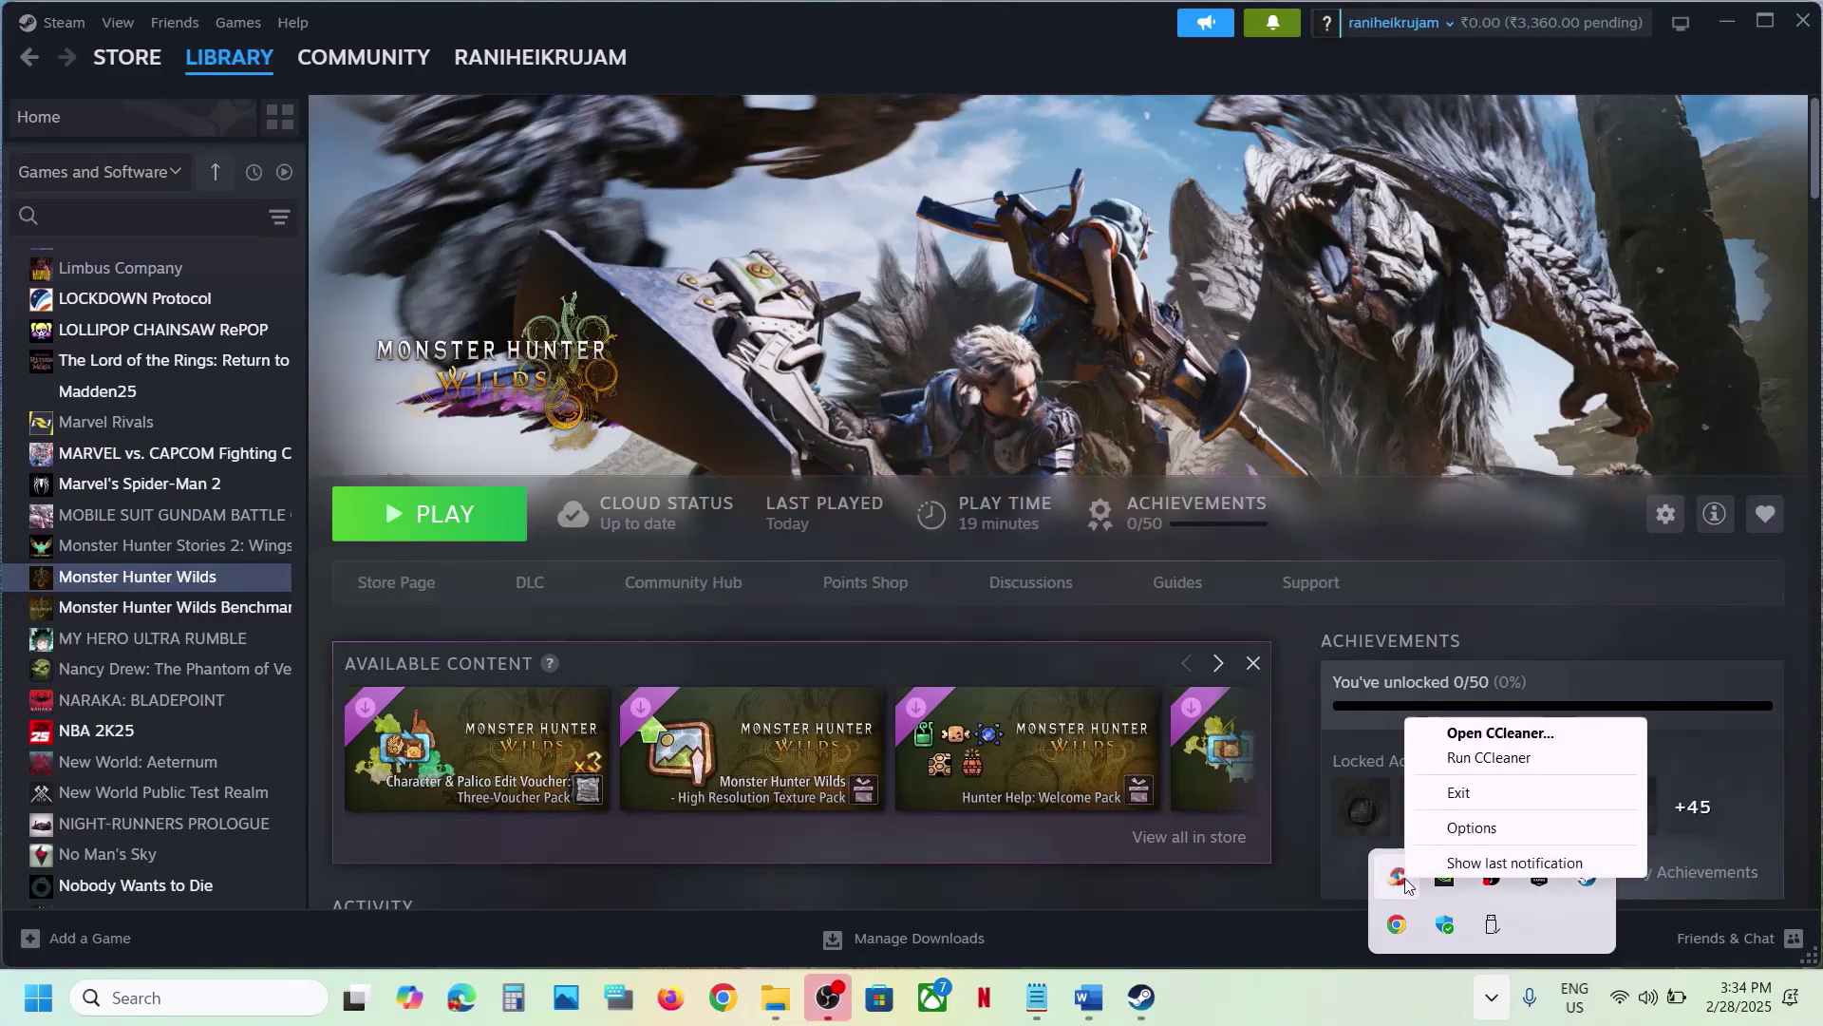
{"action": "left_click", "coordinate": [1370, 1021]}
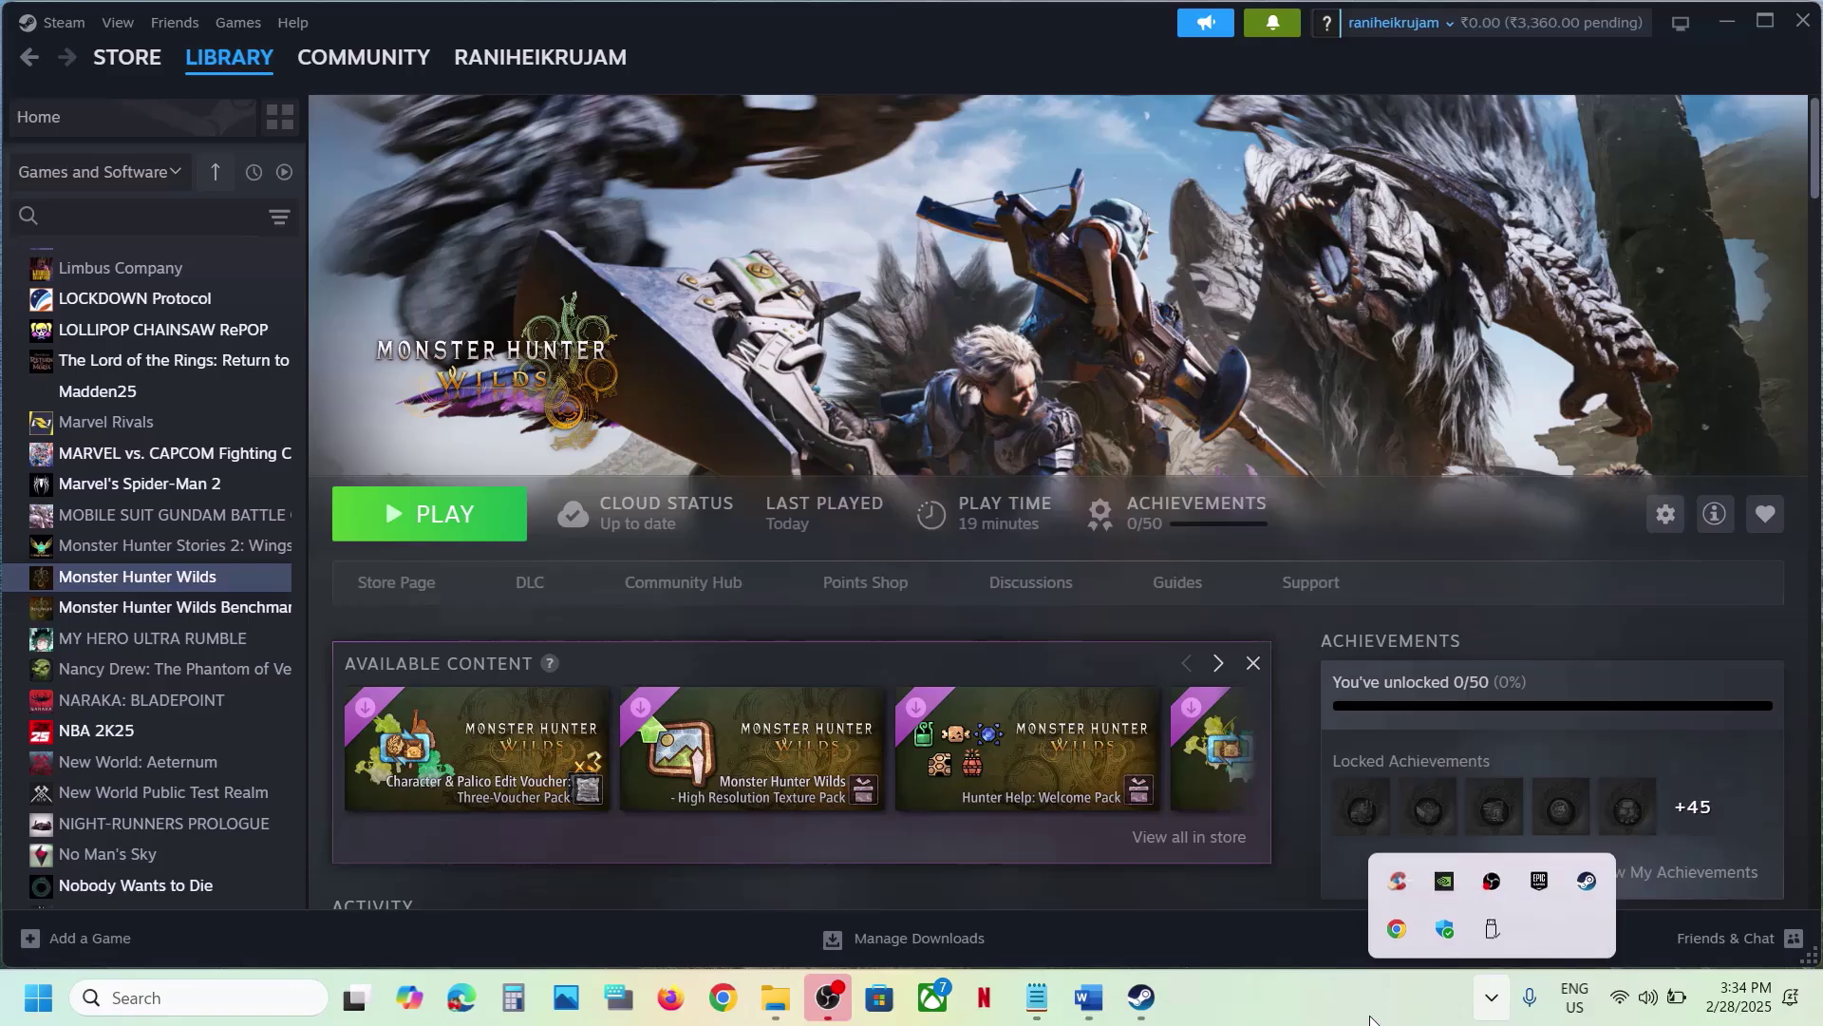
Return to the Word checklist, go over the Step 5 line, and highlight the Step 6 instruction about uninstalling ReShade.
{"action": "left_click", "coordinate": [1088, 997]}
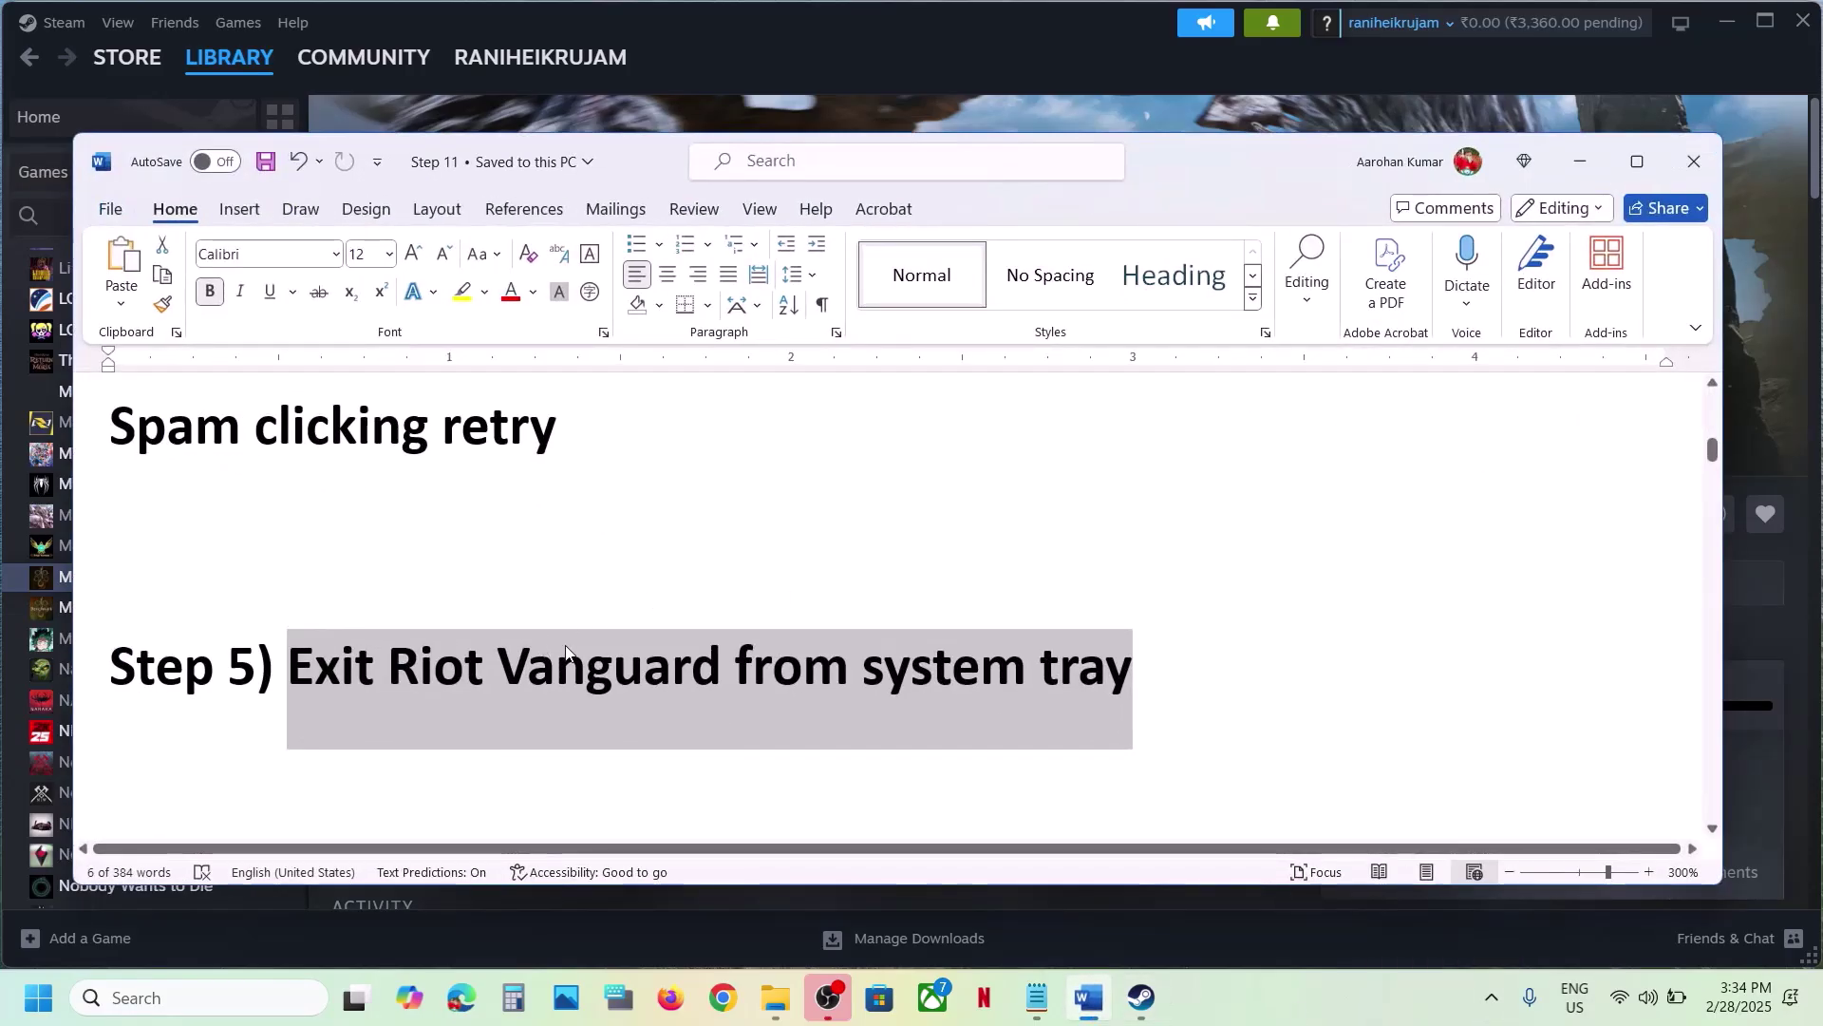
{"action": "left_click_drag", "start_coordinate": [1238, 672], "coordinate": [174, 672]}
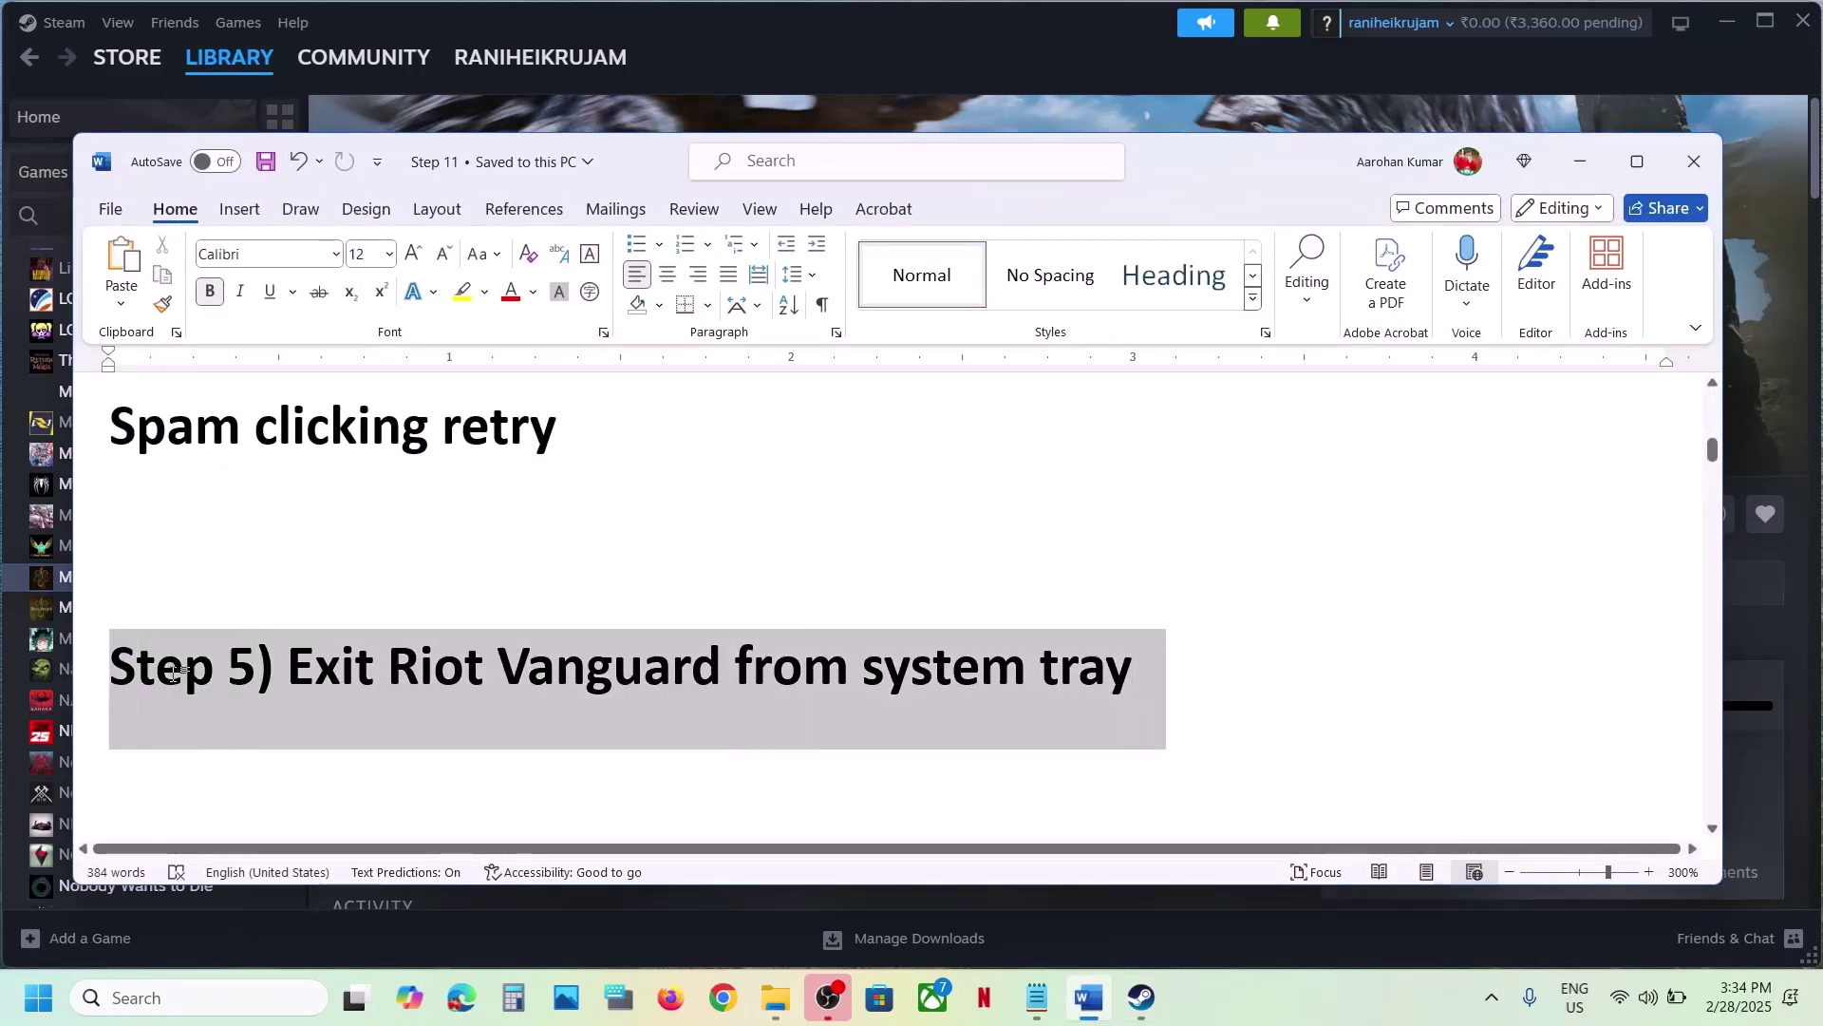
{"action": "left_click", "coordinate": [173, 672]}
{"action": "scroll", "coordinate": [175, 672], "scroll_direction": "down", "scroll_amount": 3}
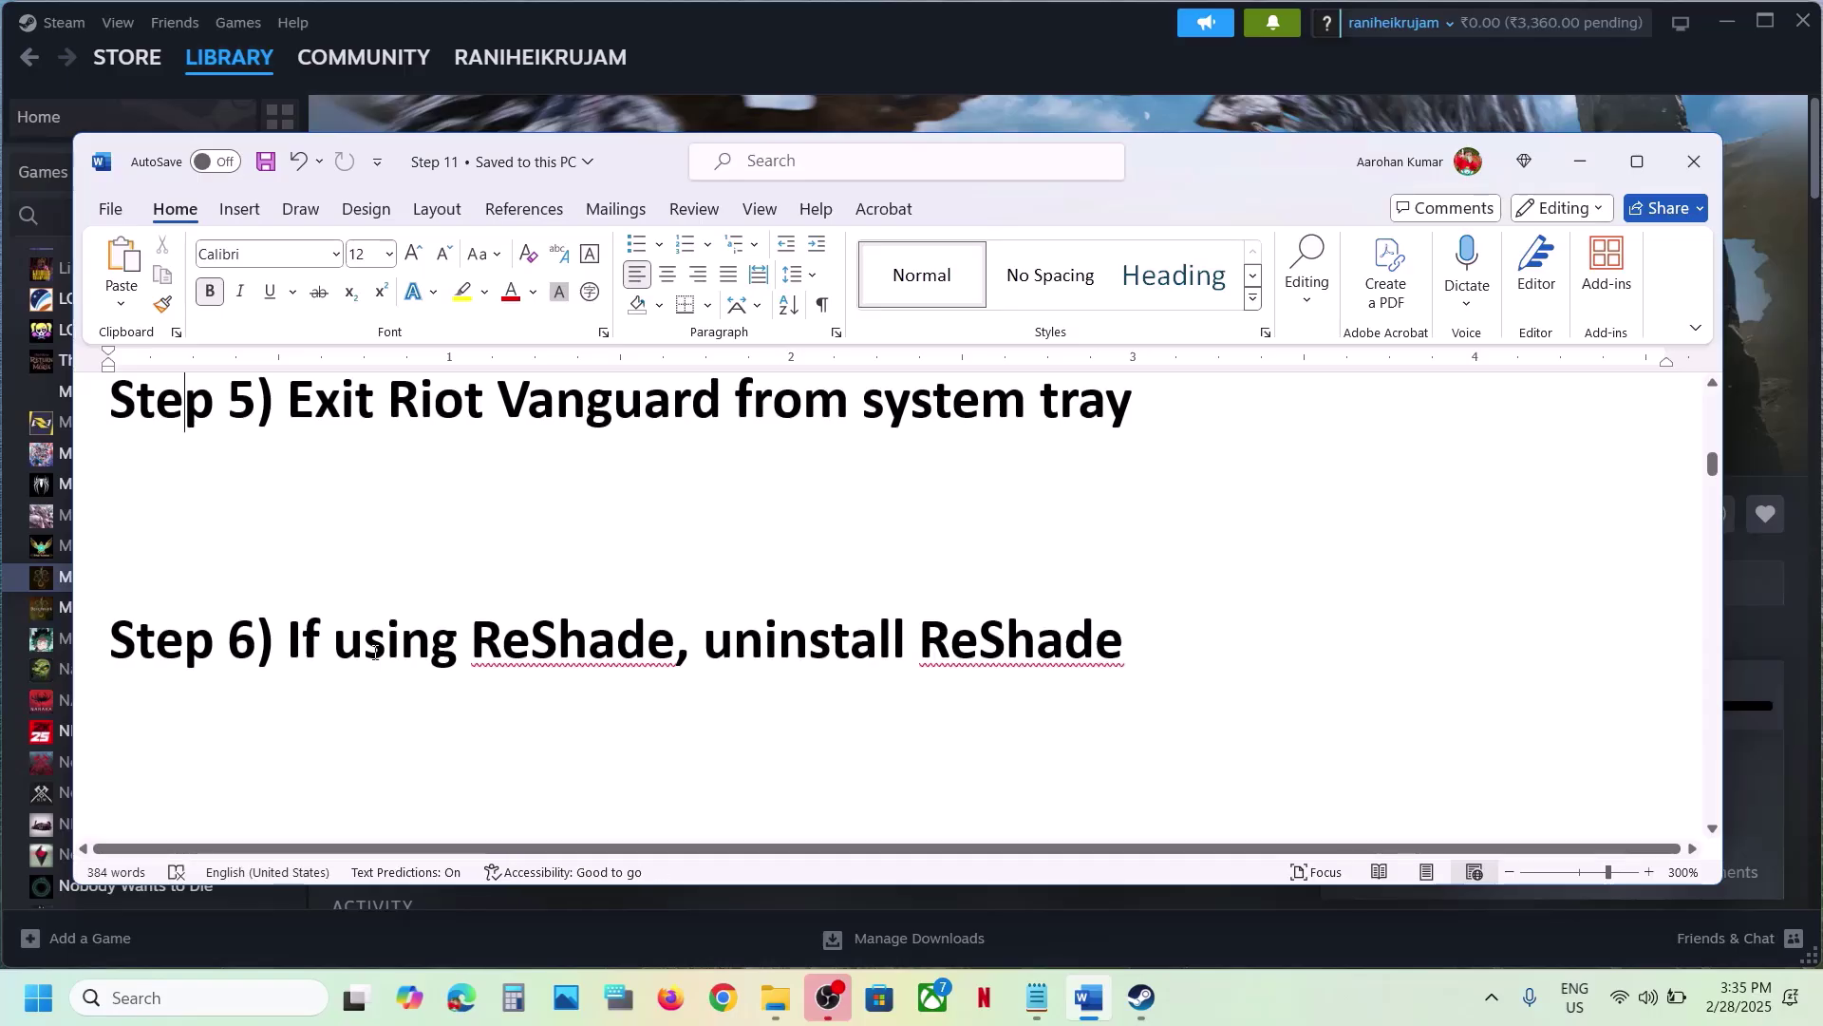
{"action": "left_click_drag", "start_coordinate": [287, 648], "coordinate": [1133, 649]}
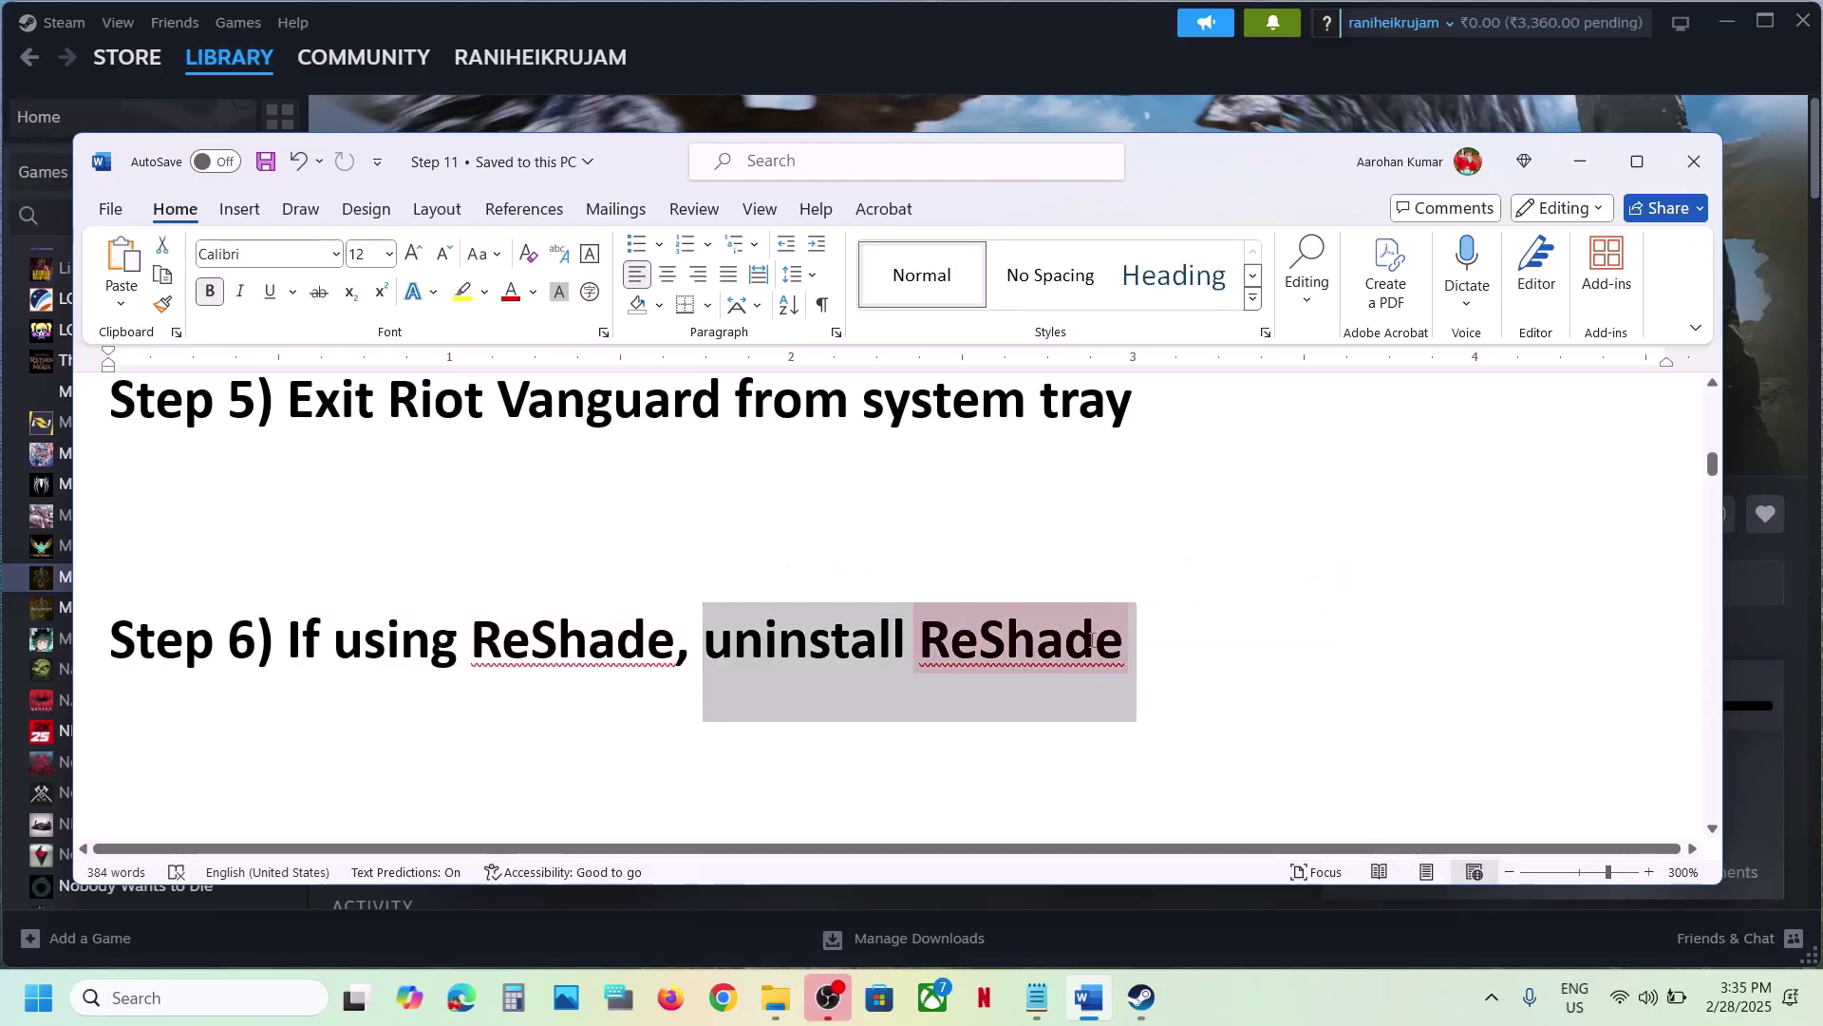
{"action": "left_click", "coordinate": [282, 635], "text": "shift"}
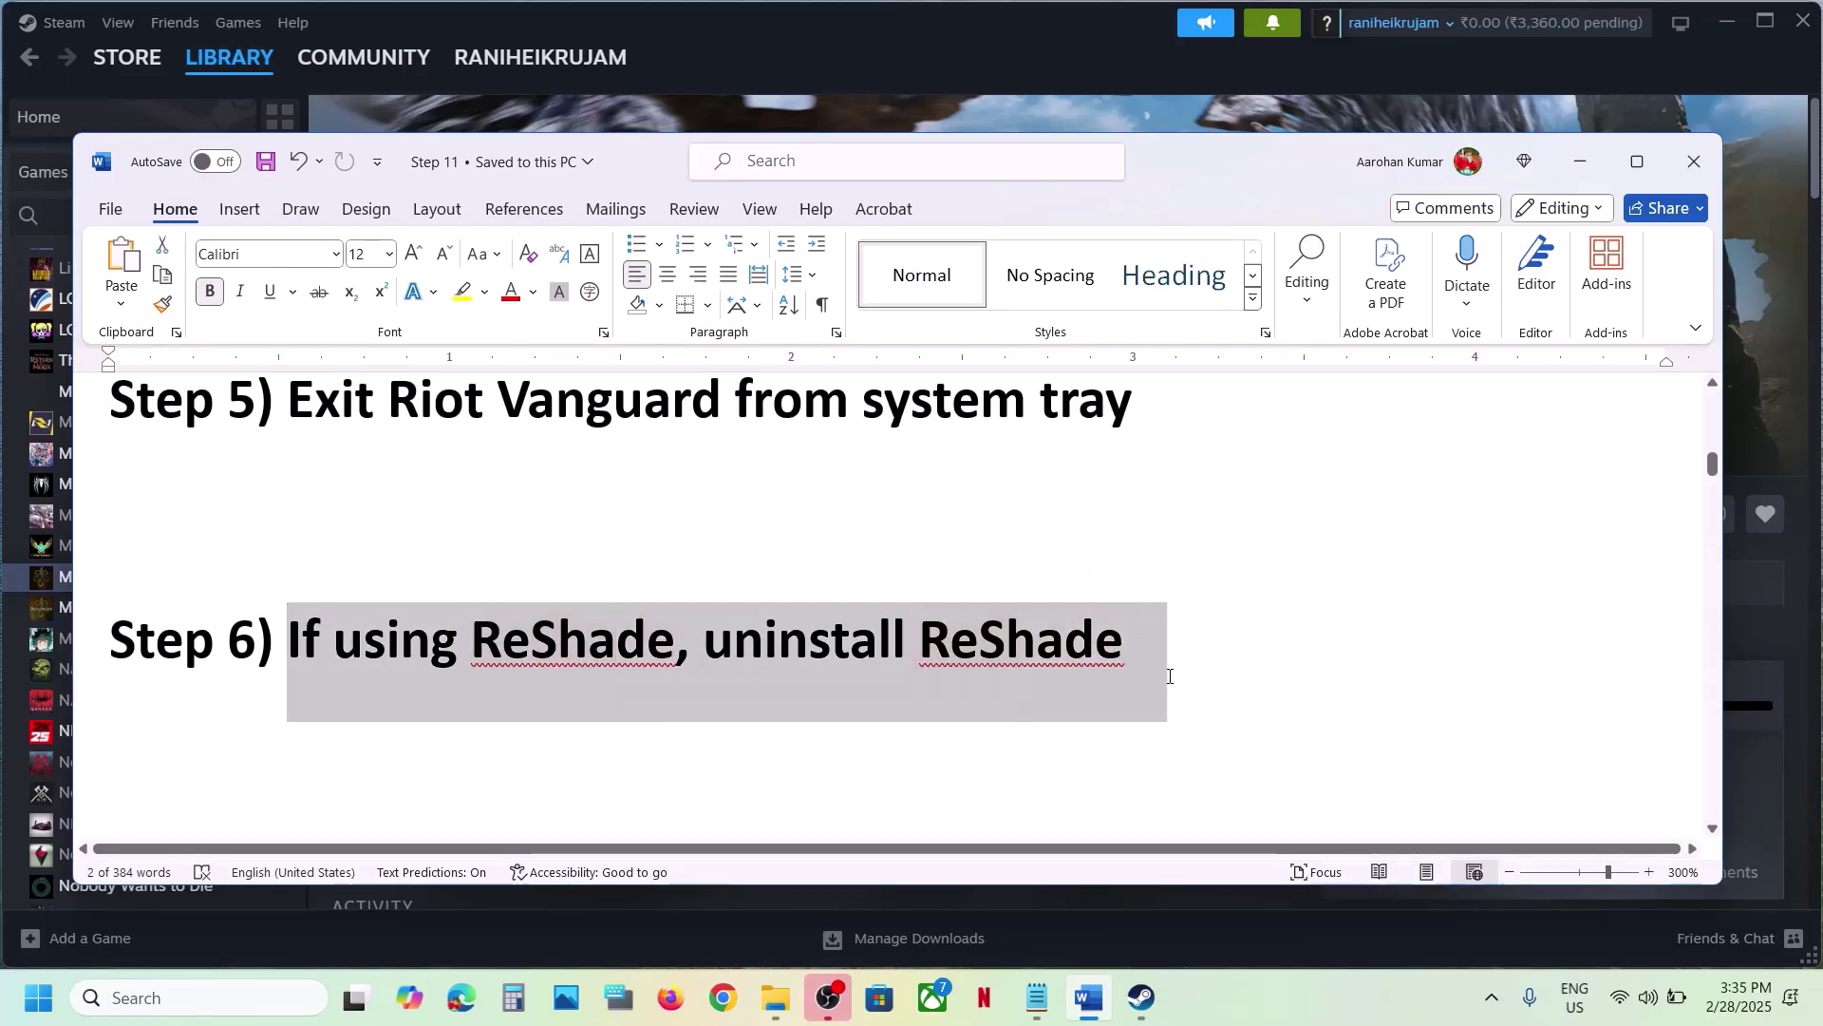
Copy the first occurrence of the word "ReShade" in the Step 6 line.
{"action": "left_click", "coordinate": [517, 653]}
{"action": "double_click", "coordinate": [516, 653]}
{"action": "key", "text": "ctrl+c"}
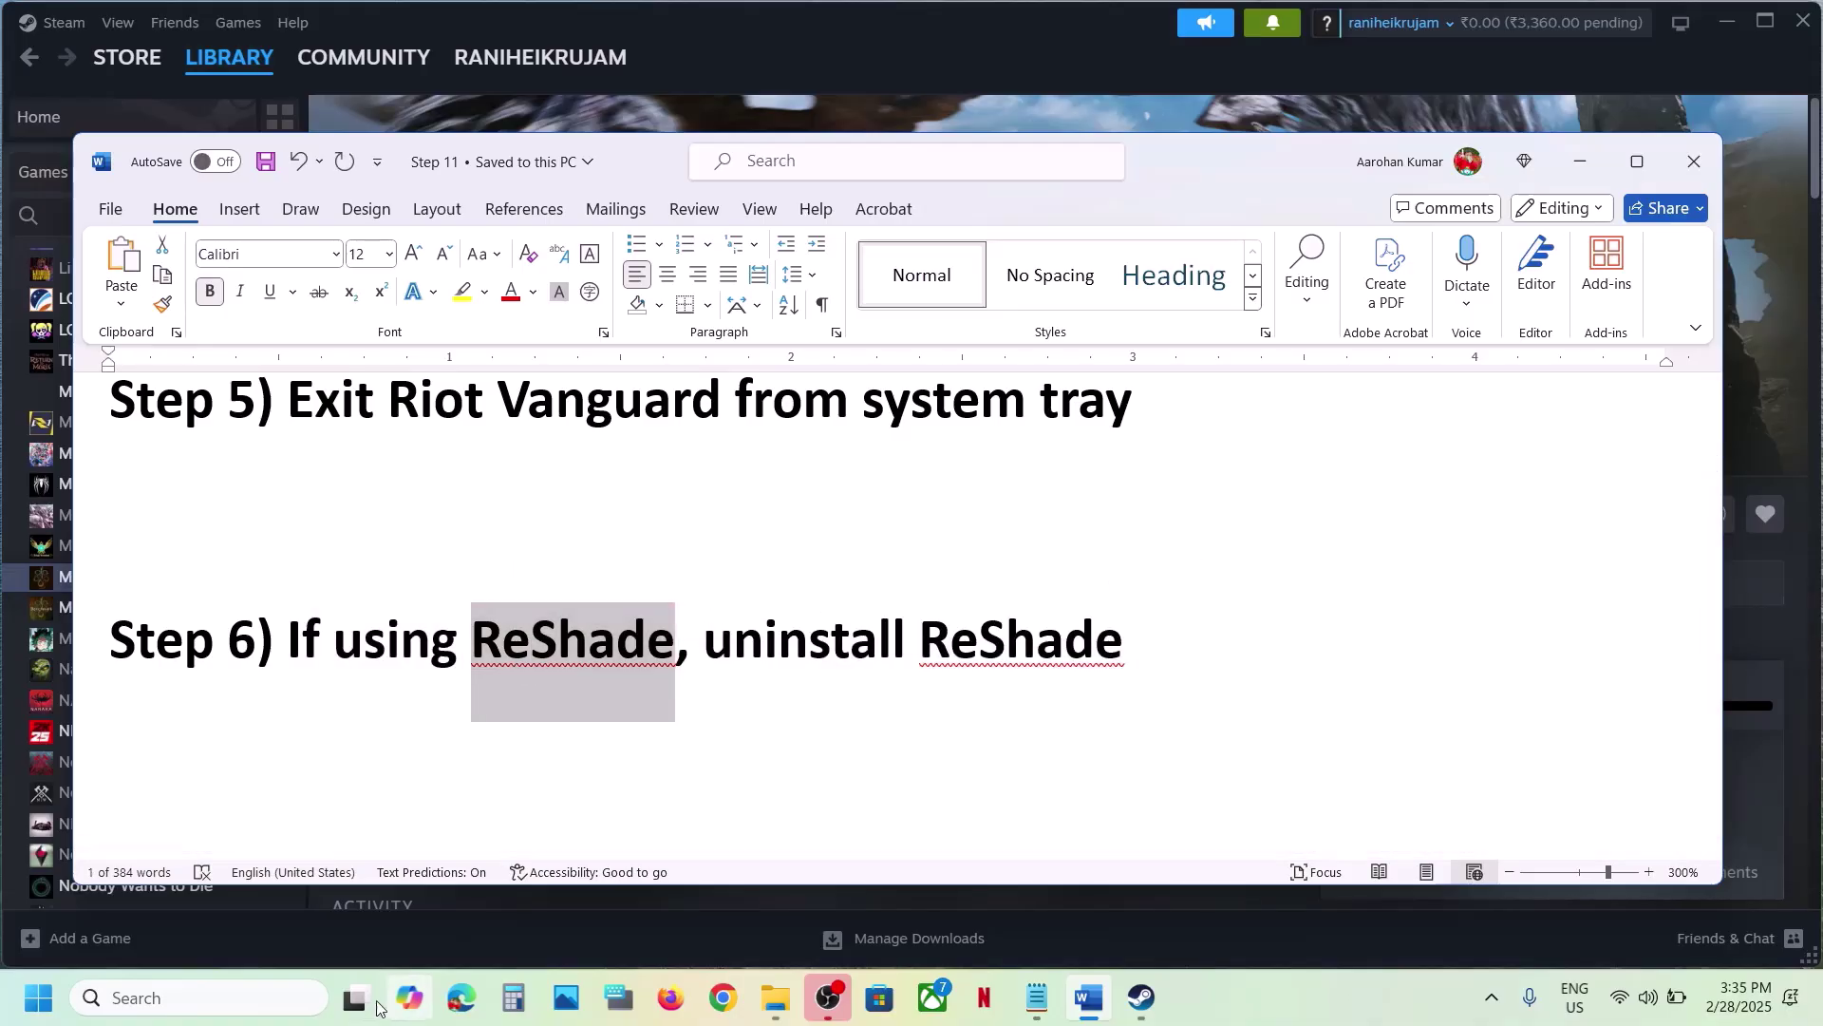
Search Windows for the copied word "ReShade" and launch ReShade_Setup_6.4.0.exe.
{"action": "left_click", "coordinate": [270, 995]}
{"action": "key", "text": "ctrl+v"}
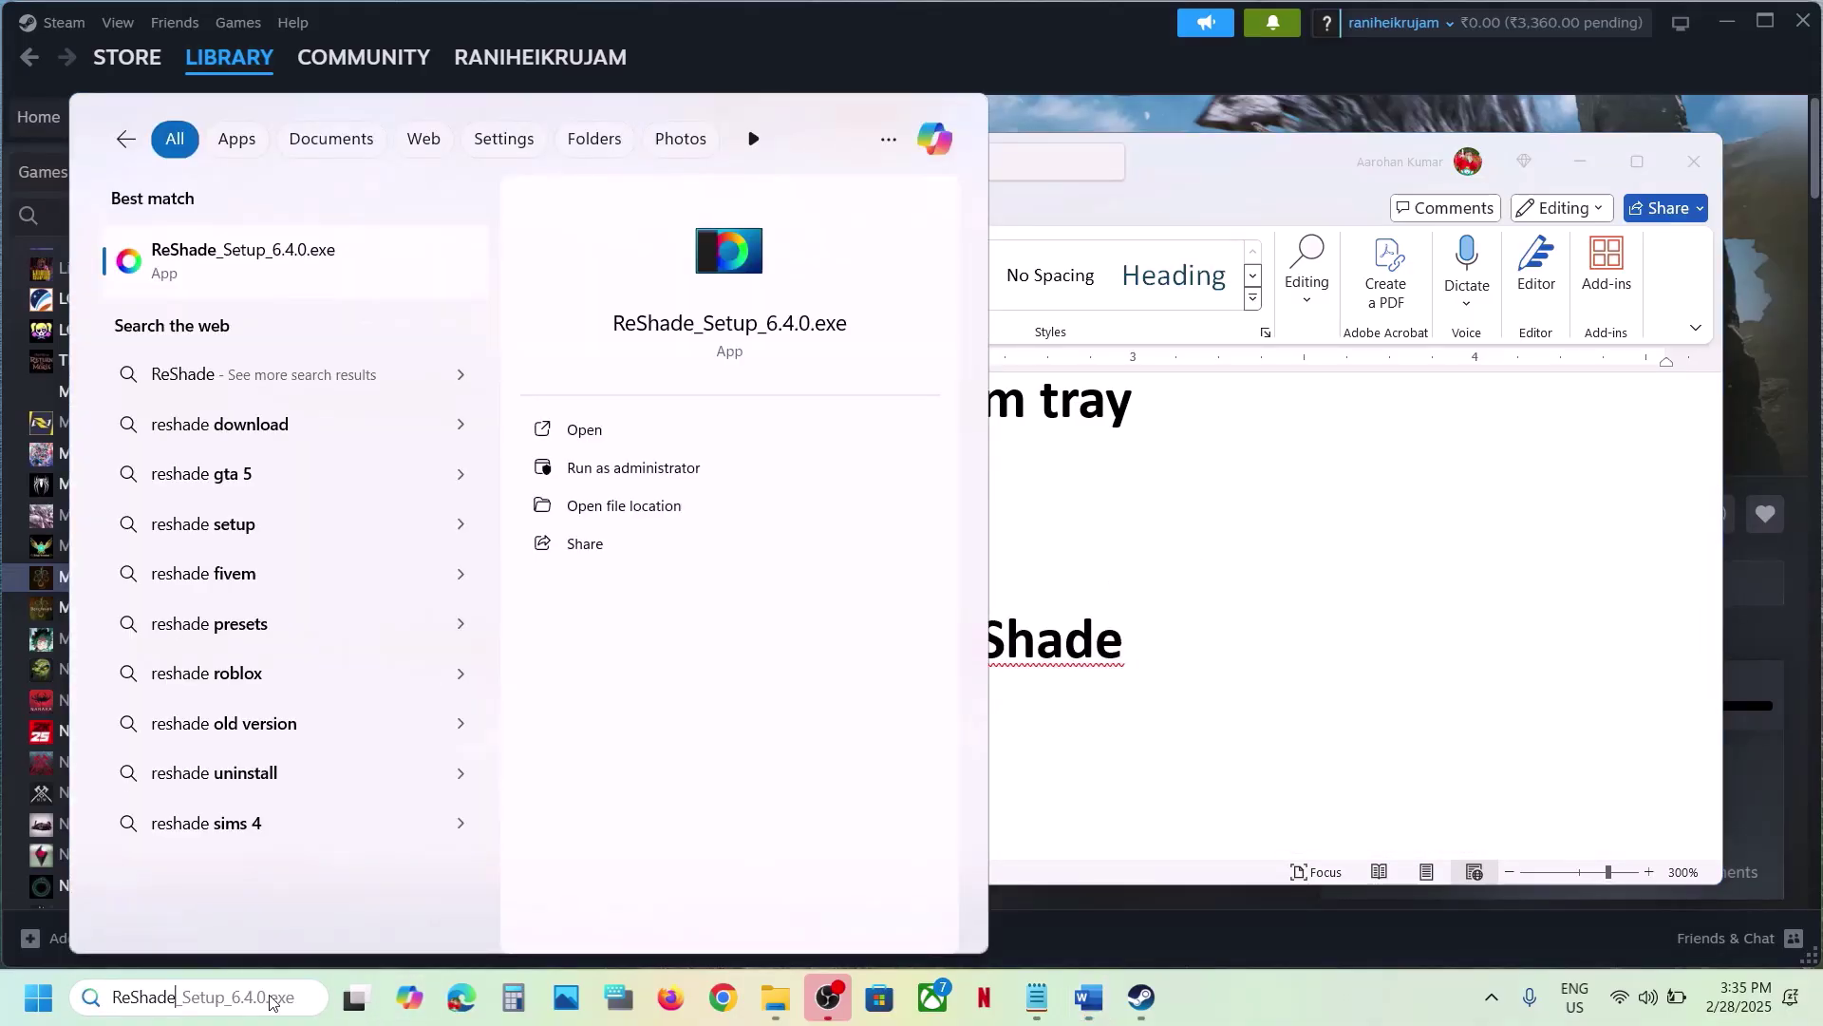
{"action": "key", "text": "Return"}
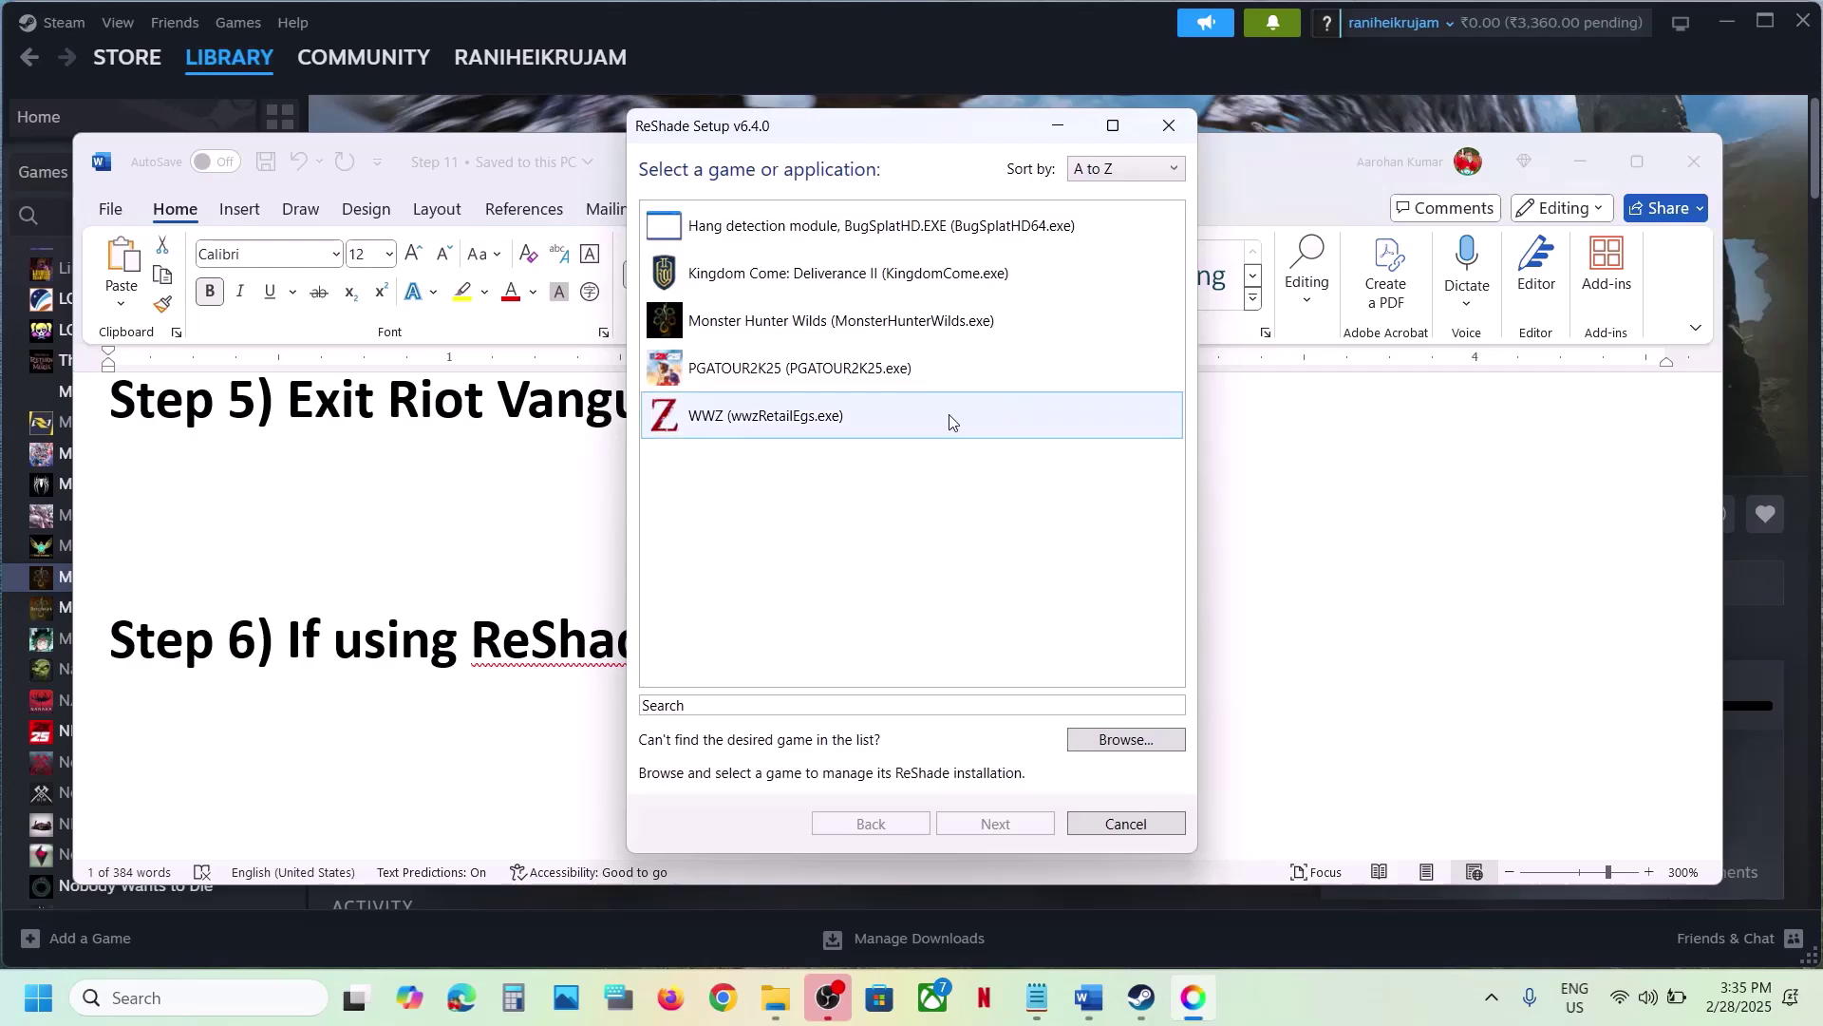
Uninstall ReShade and its effects from WWZ (wwzRetailEgs.exe) with DirectX 10/11/12 as rendering API, and finish the setup.
{"action": "left_click", "coordinate": [815, 329]}
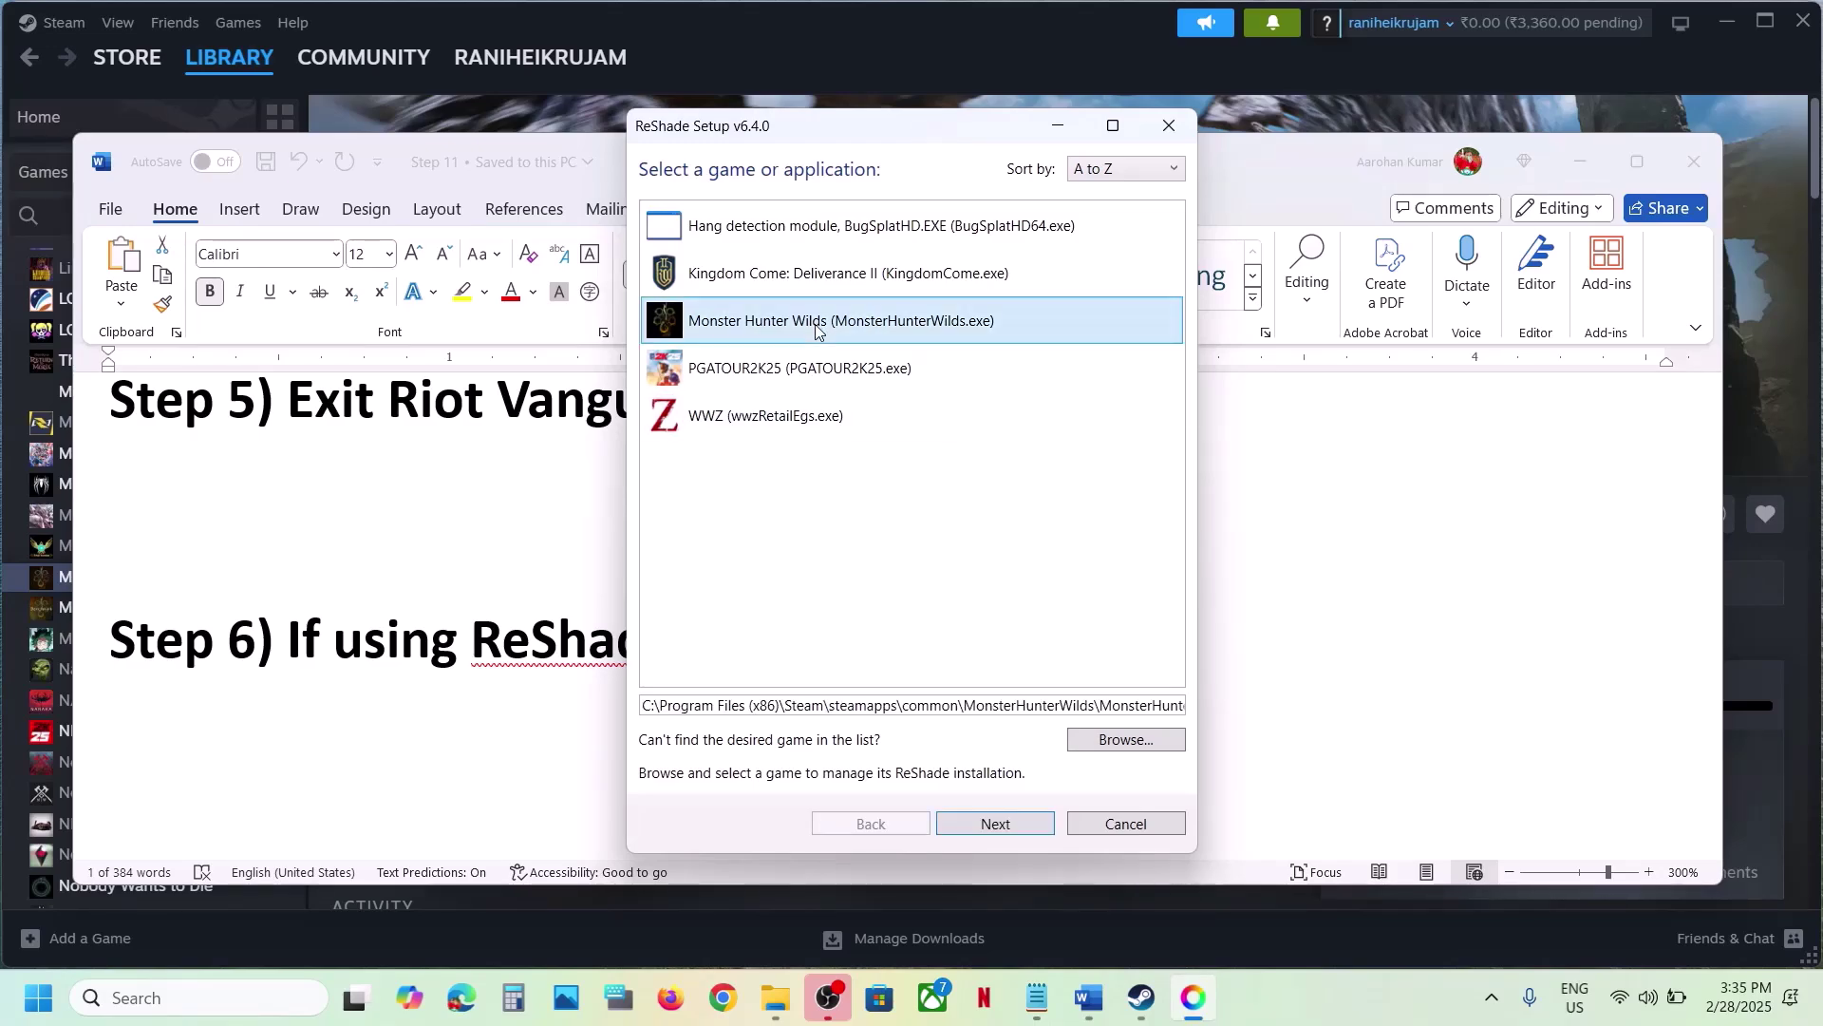
{"action": "left_click", "coordinate": [772, 418]}
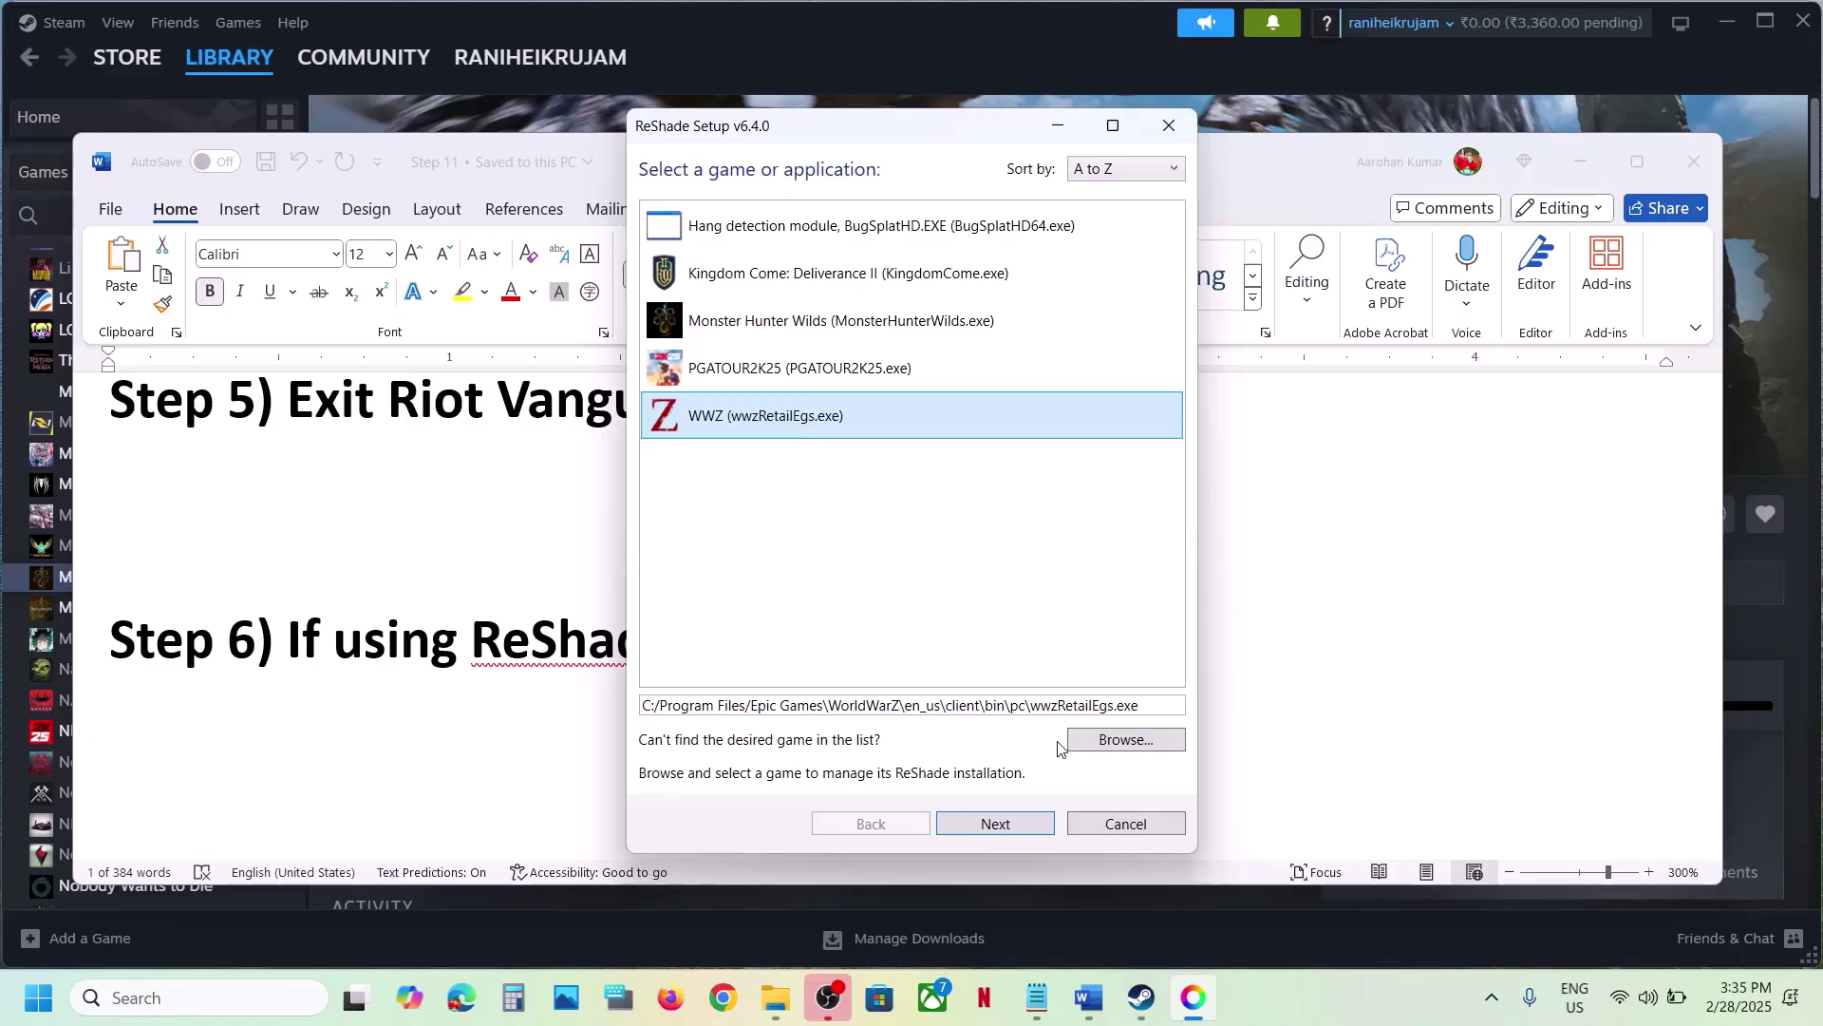
{"action": "left_click", "coordinate": [1016, 824]}
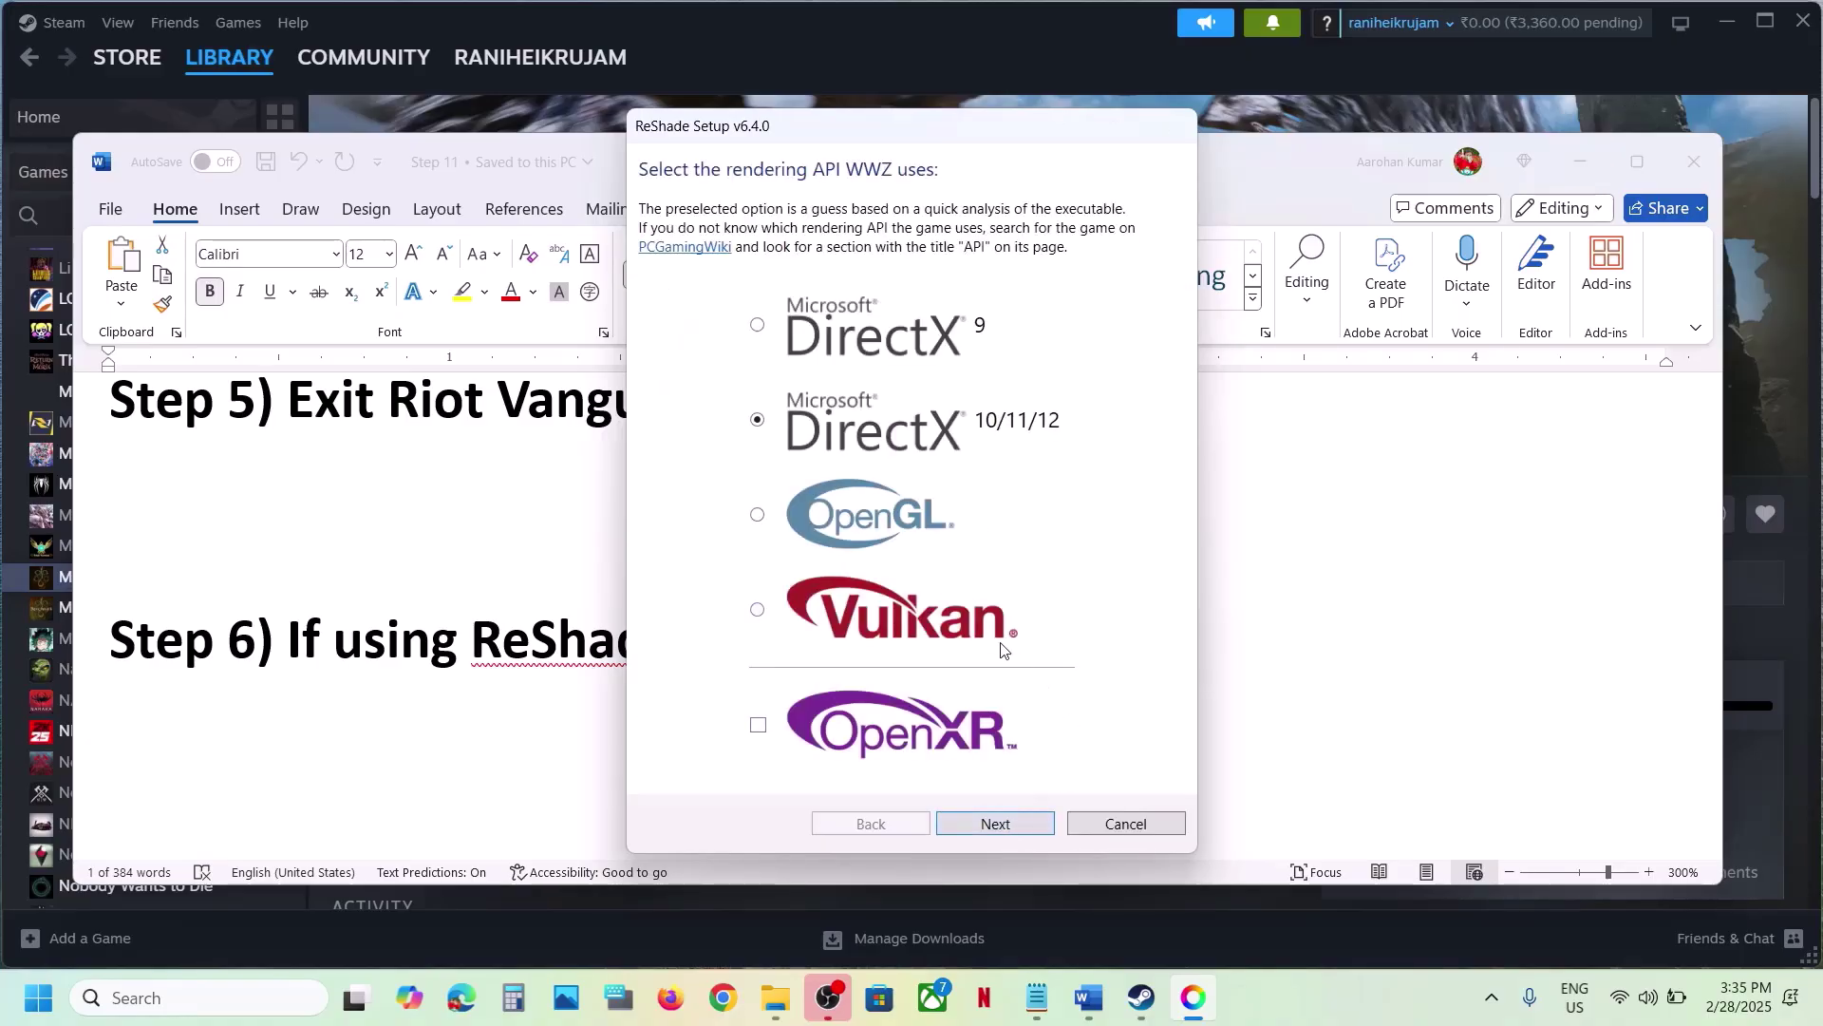
{"action": "left_click", "coordinate": [998, 824]}
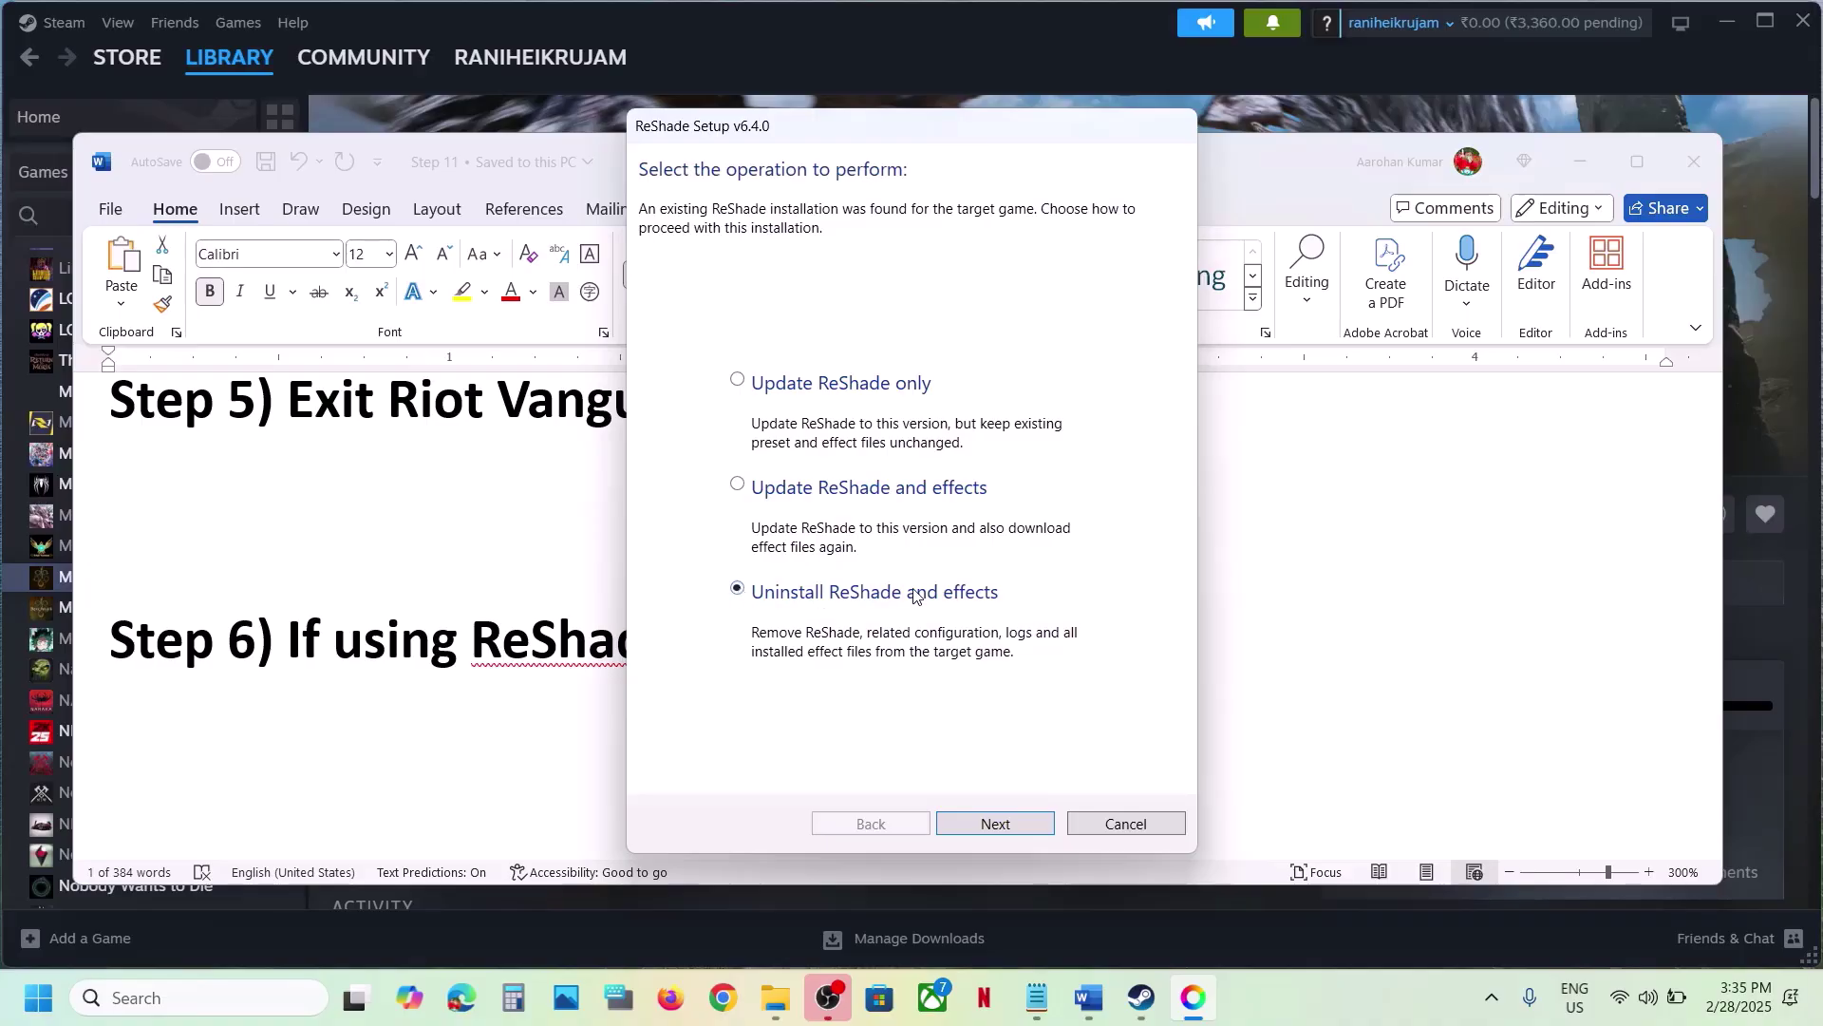
{"action": "left_click", "coordinate": [1003, 826]}
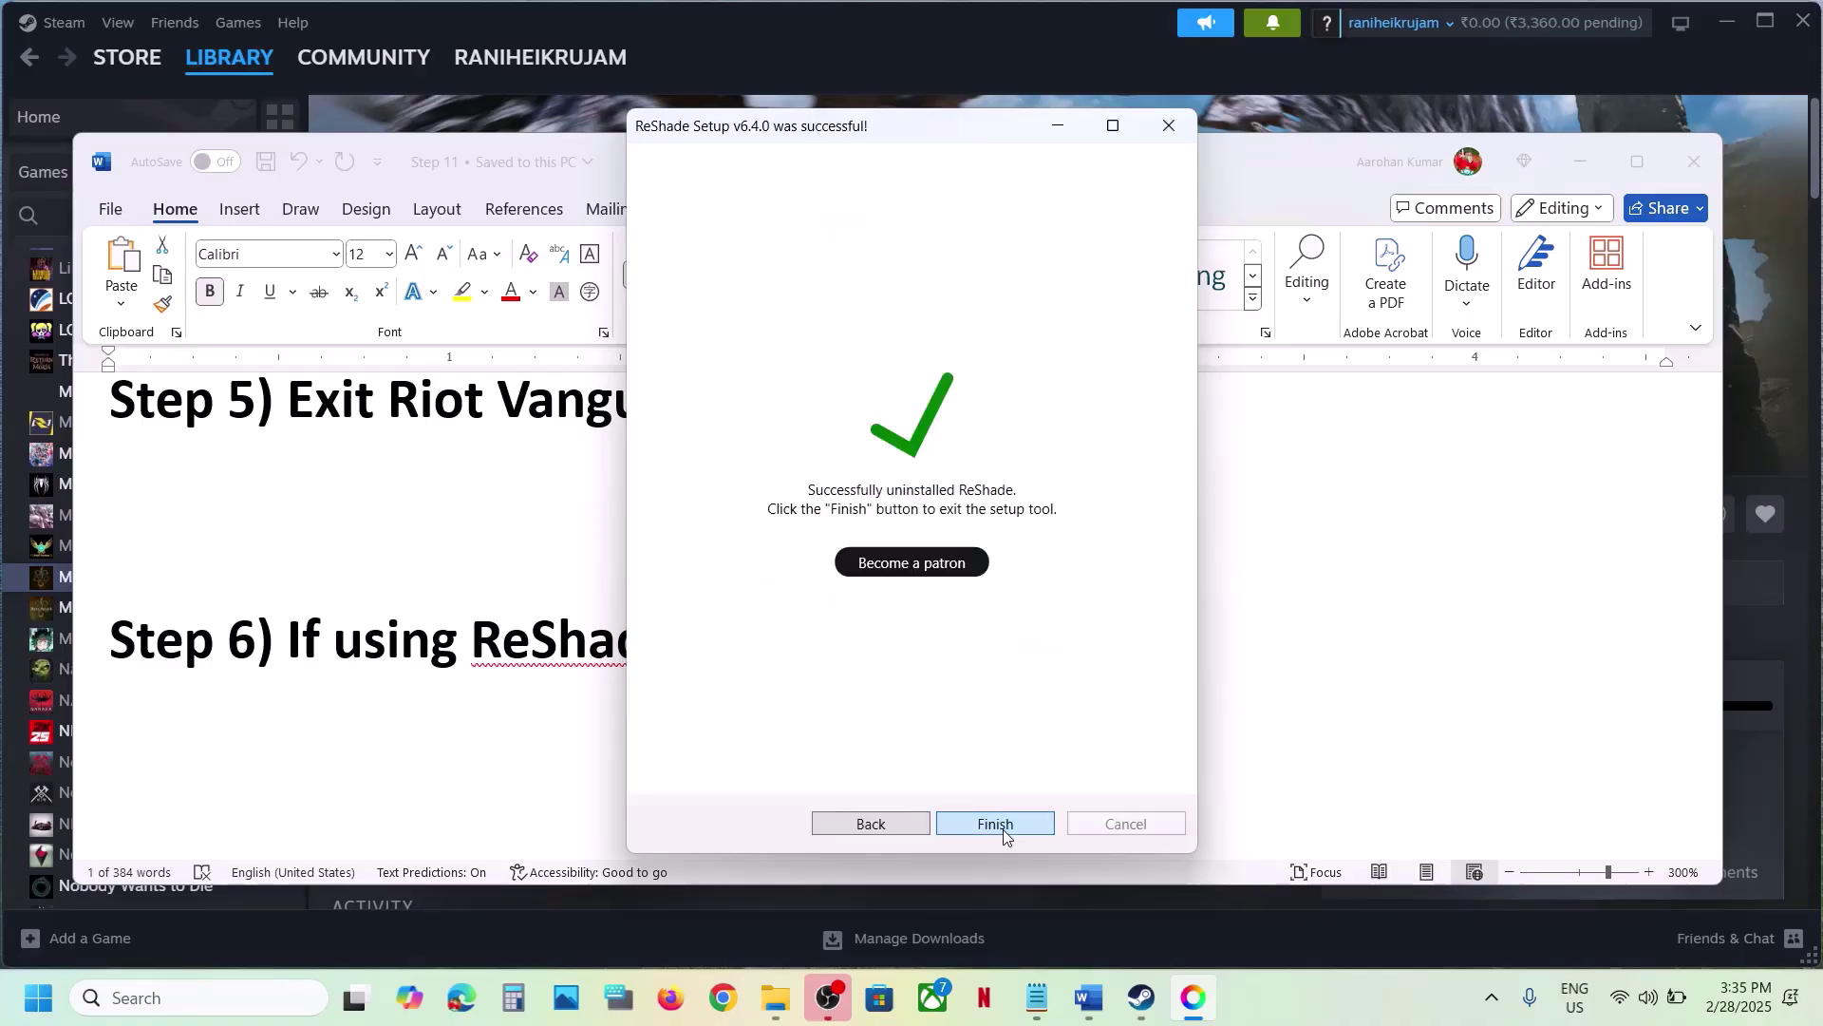
{"action": "left_click", "coordinate": [1004, 833]}
Go over the Step 7 instruction in the checklist, highlighting the two CrashReport file names and the note to create a backup first.
{"action": "left_click", "coordinate": [942, 685]}
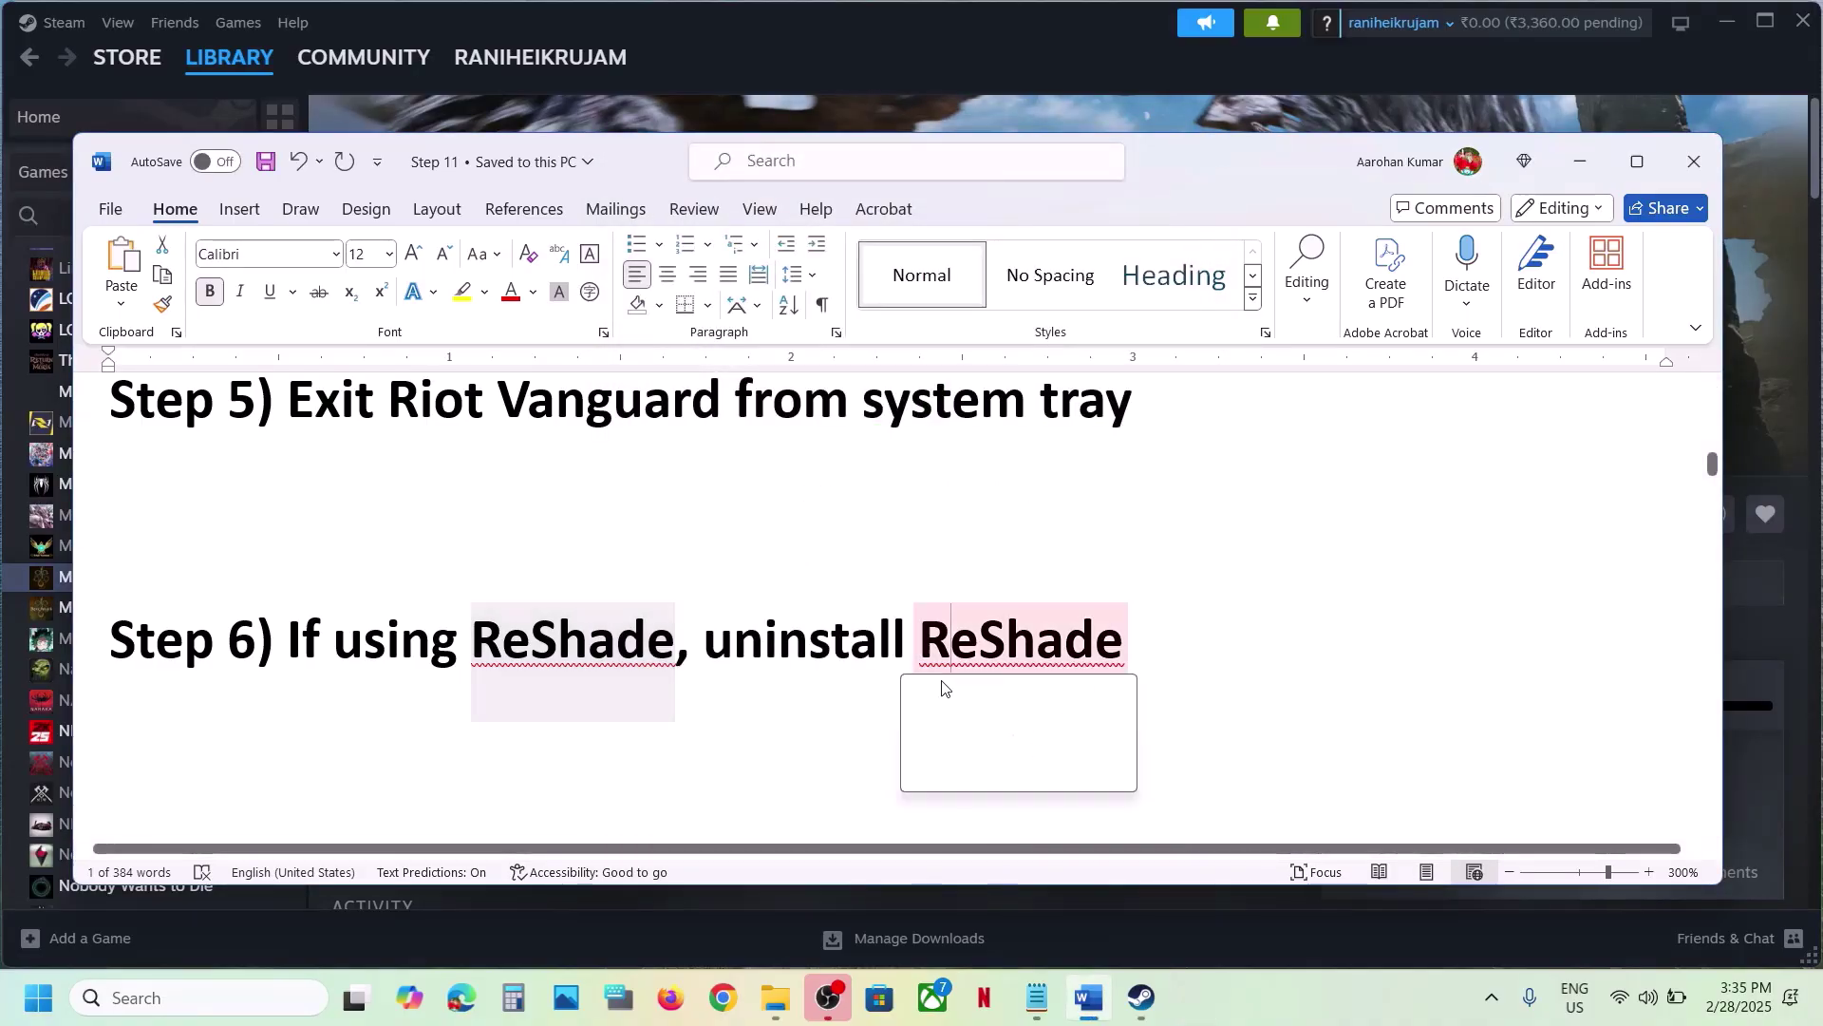
{"action": "left_click", "coordinate": [684, 638]}
{"action": "scroll", "coordinate": [694, 645], "scroll_direction": "down", "scroll_amount": 1}
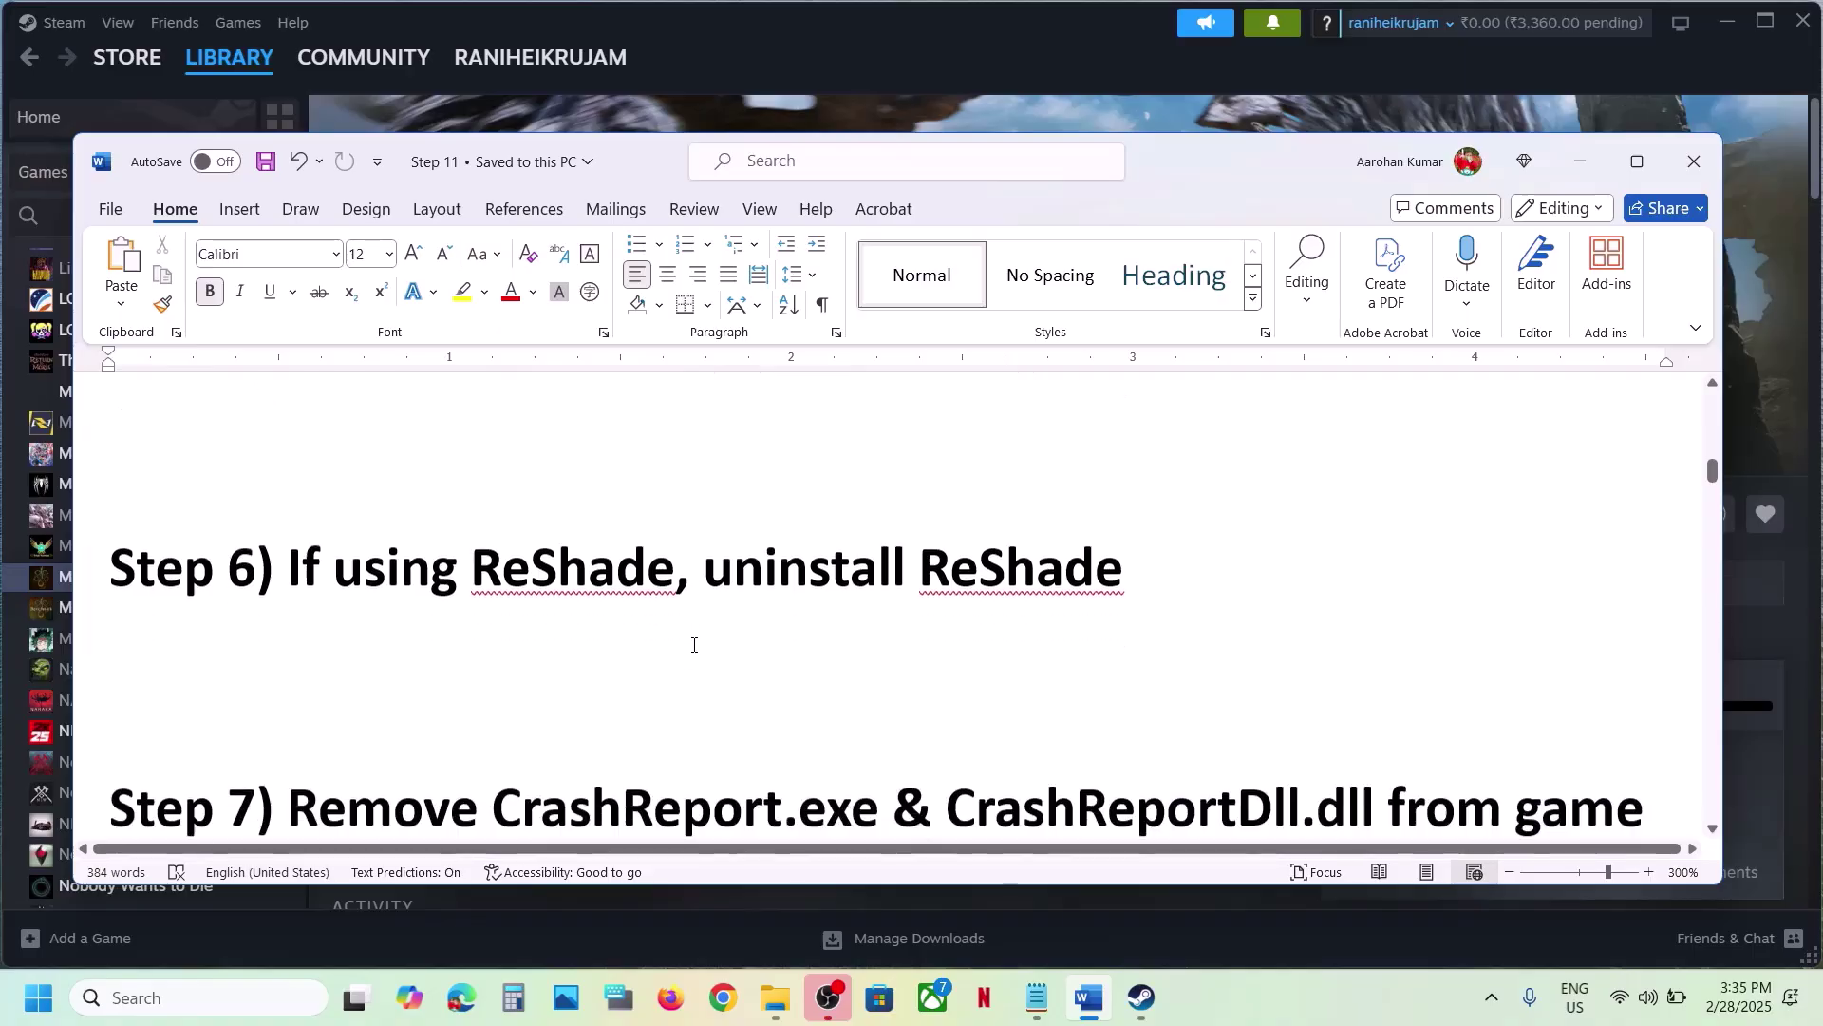
{"action": "scroll", "coordinate": [693, 645], "scroll_direction": "down", "scroll_amount": 2}
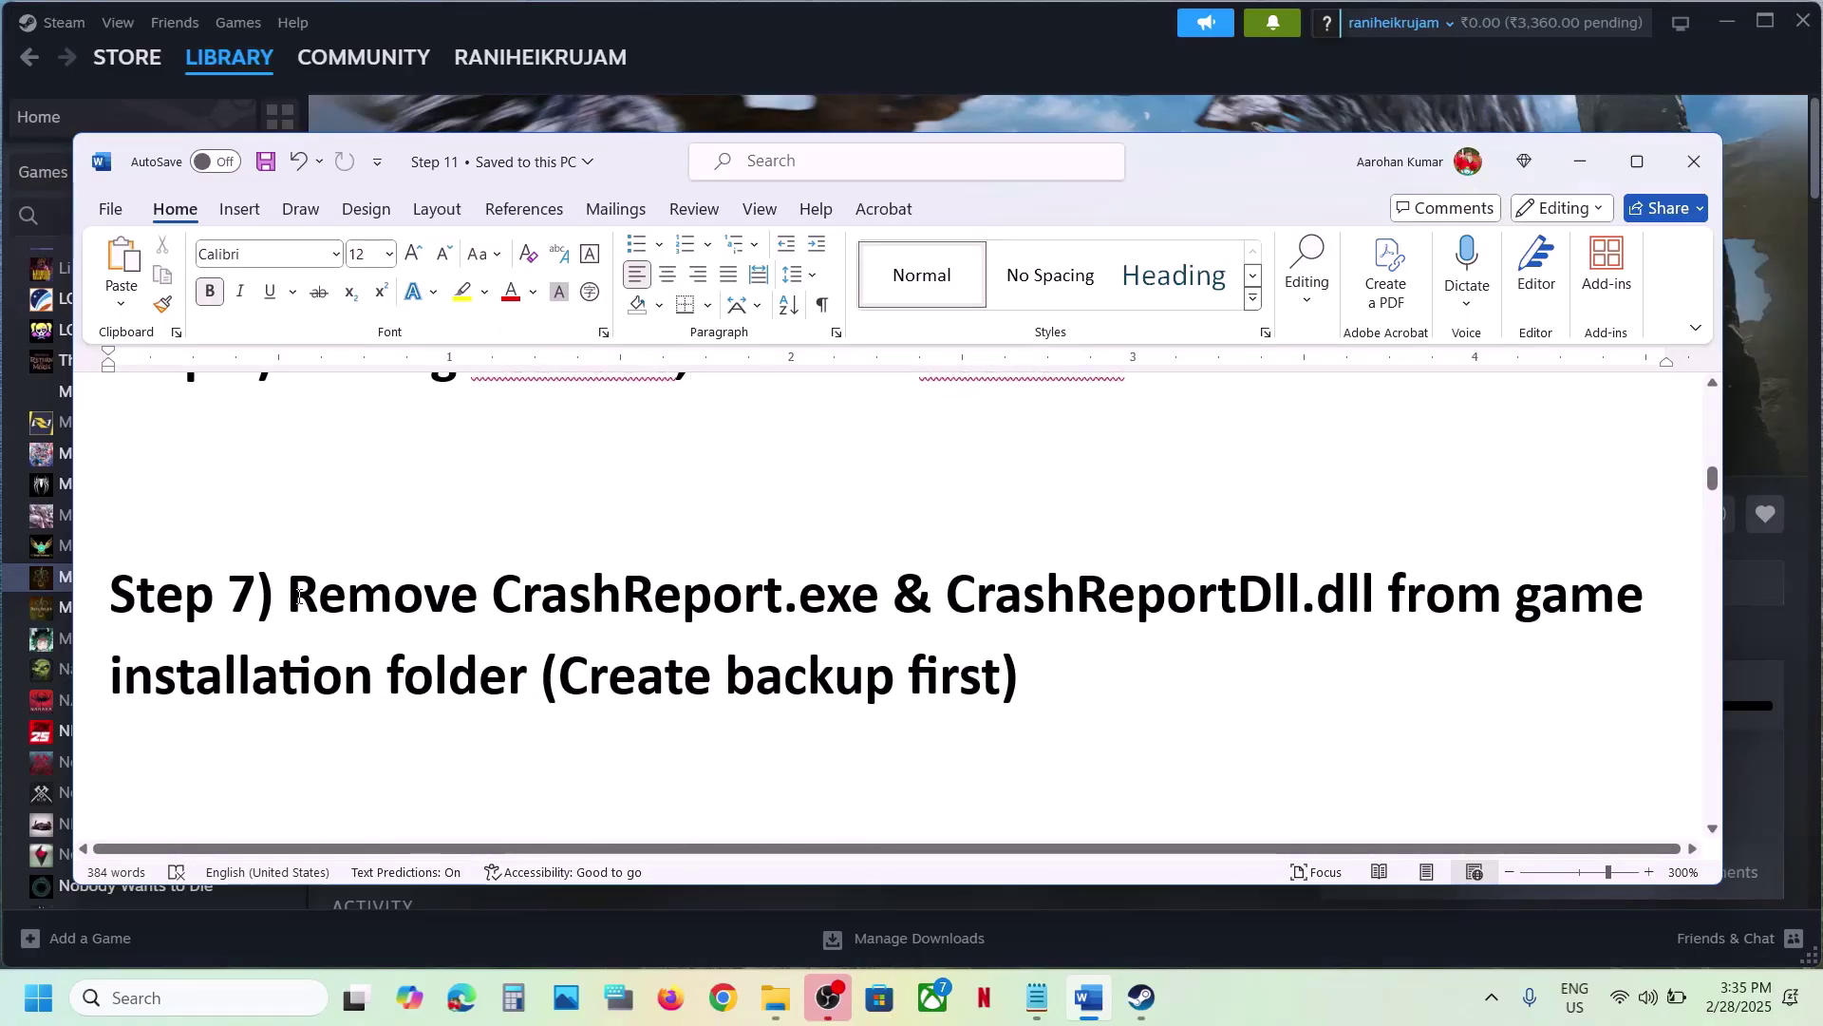
{"action": "left_click_drag", "start_coordinate": [298, 596], "coordinate": [901, 561]}
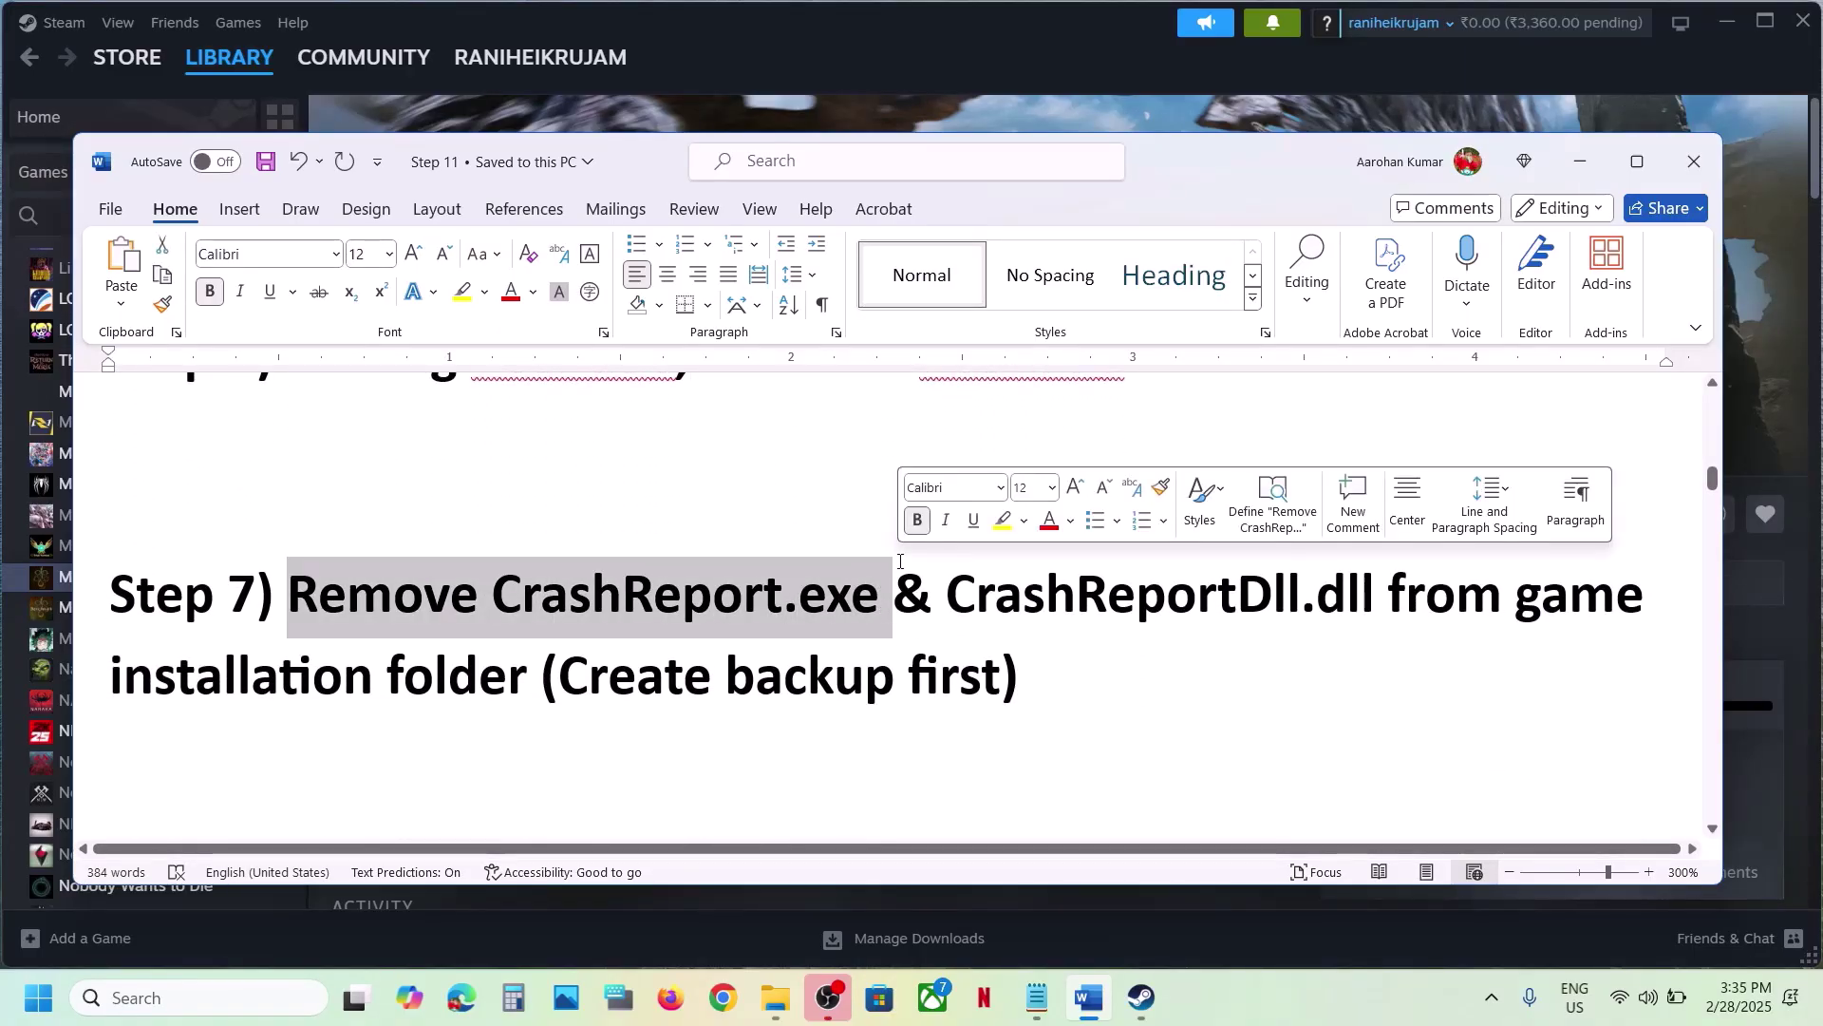
{"action": "left_click_drag", "start_coordinate": [949, 594], "coordinate": [491, 677]}
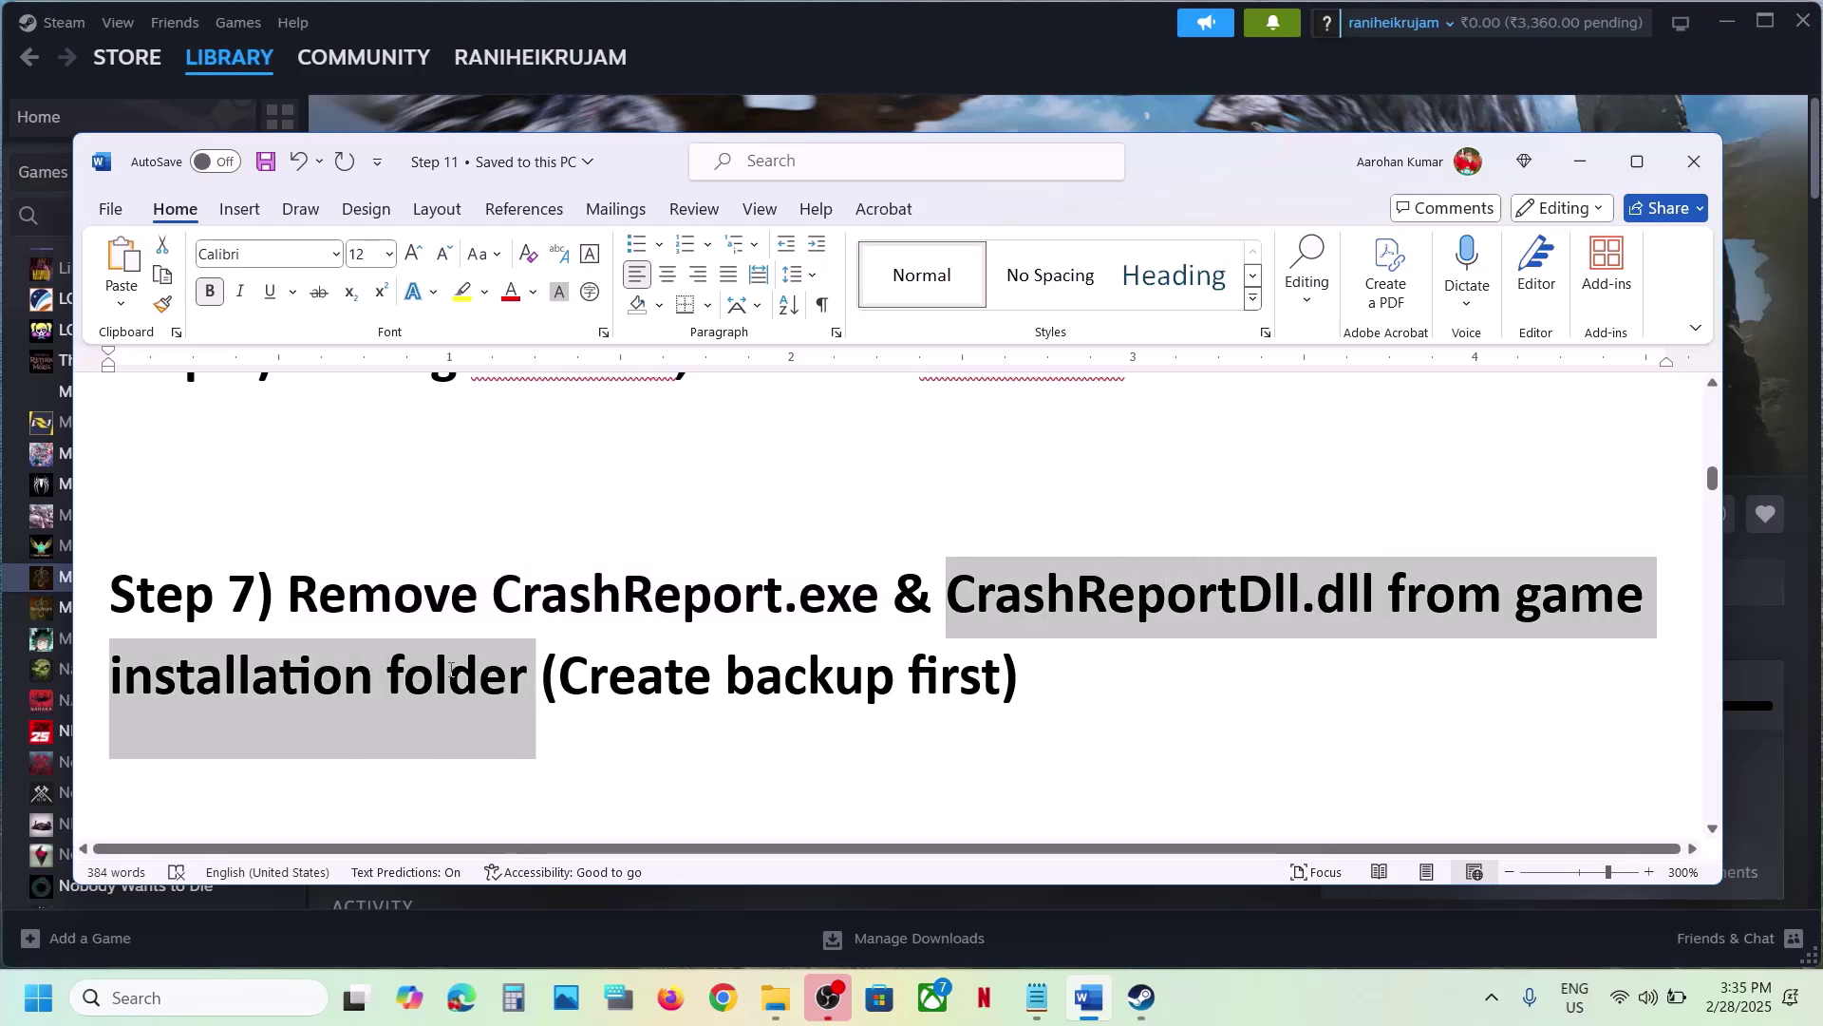
{"action": "left_click", "coordinate": [481, 676]}
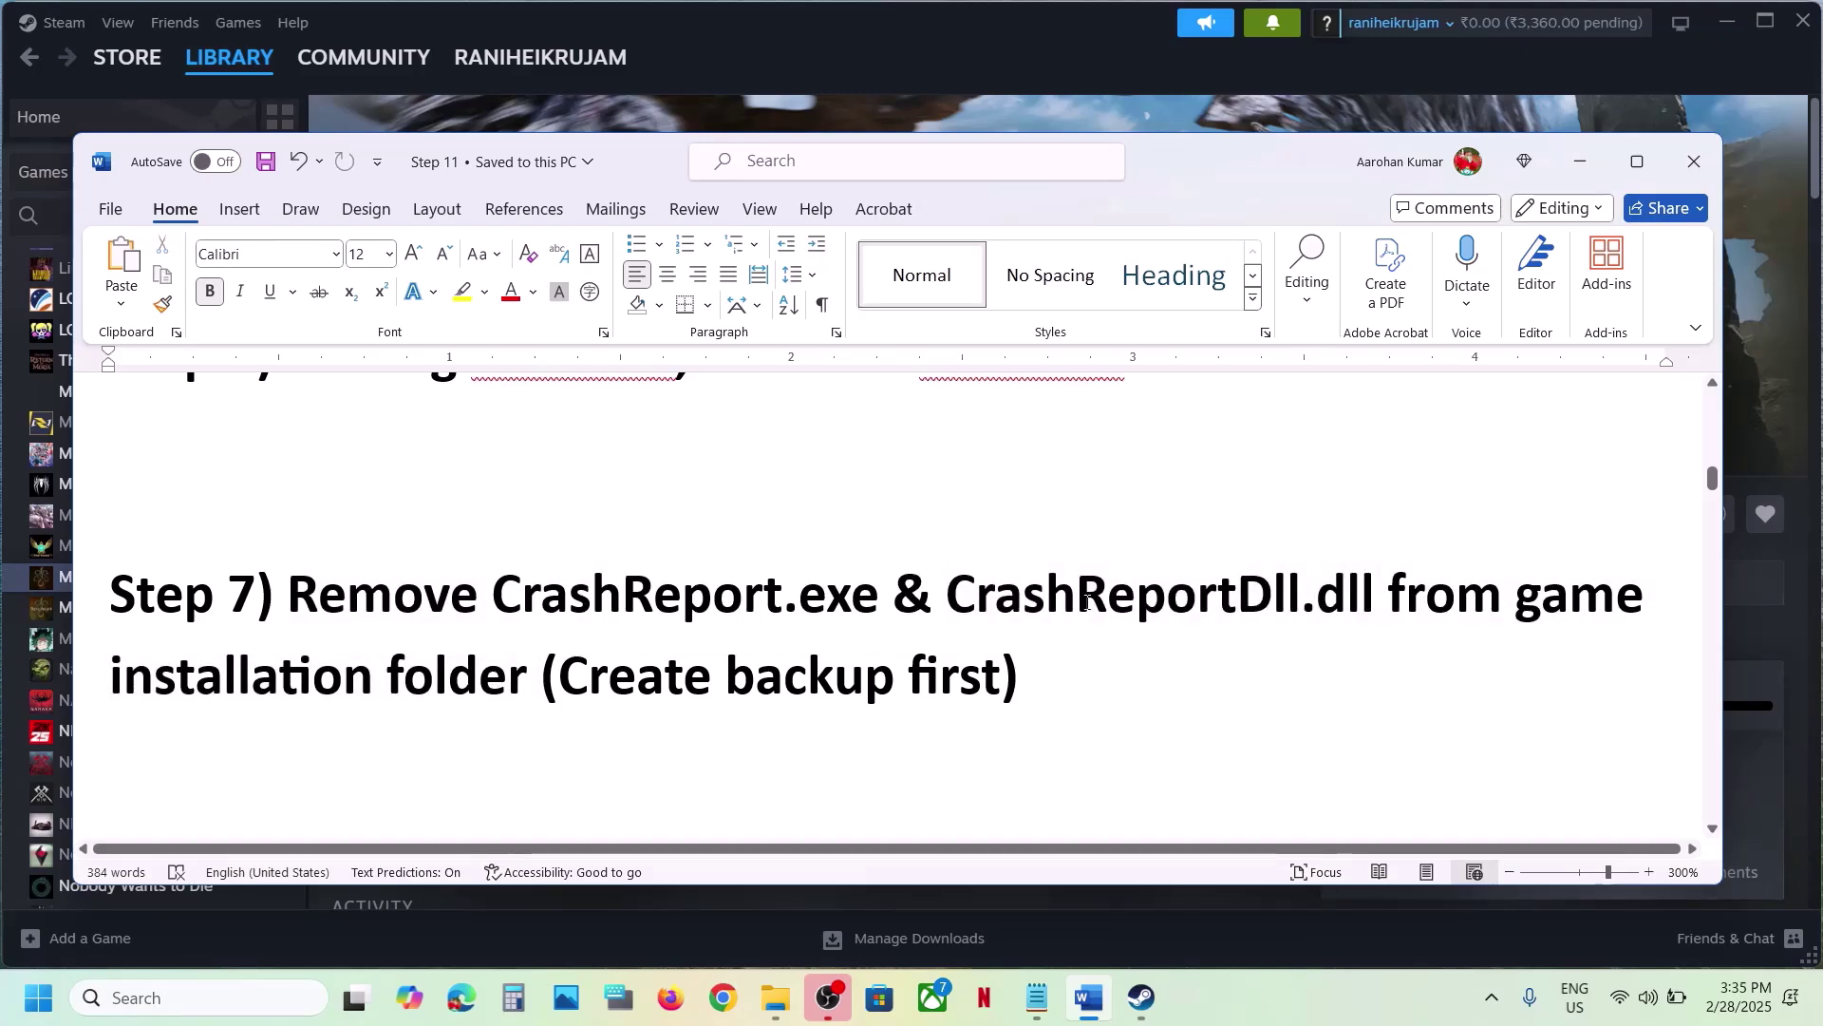
{"action": "left_click_drag", "start_coordinate": [582, 665], "coordinate": [999, 676]}
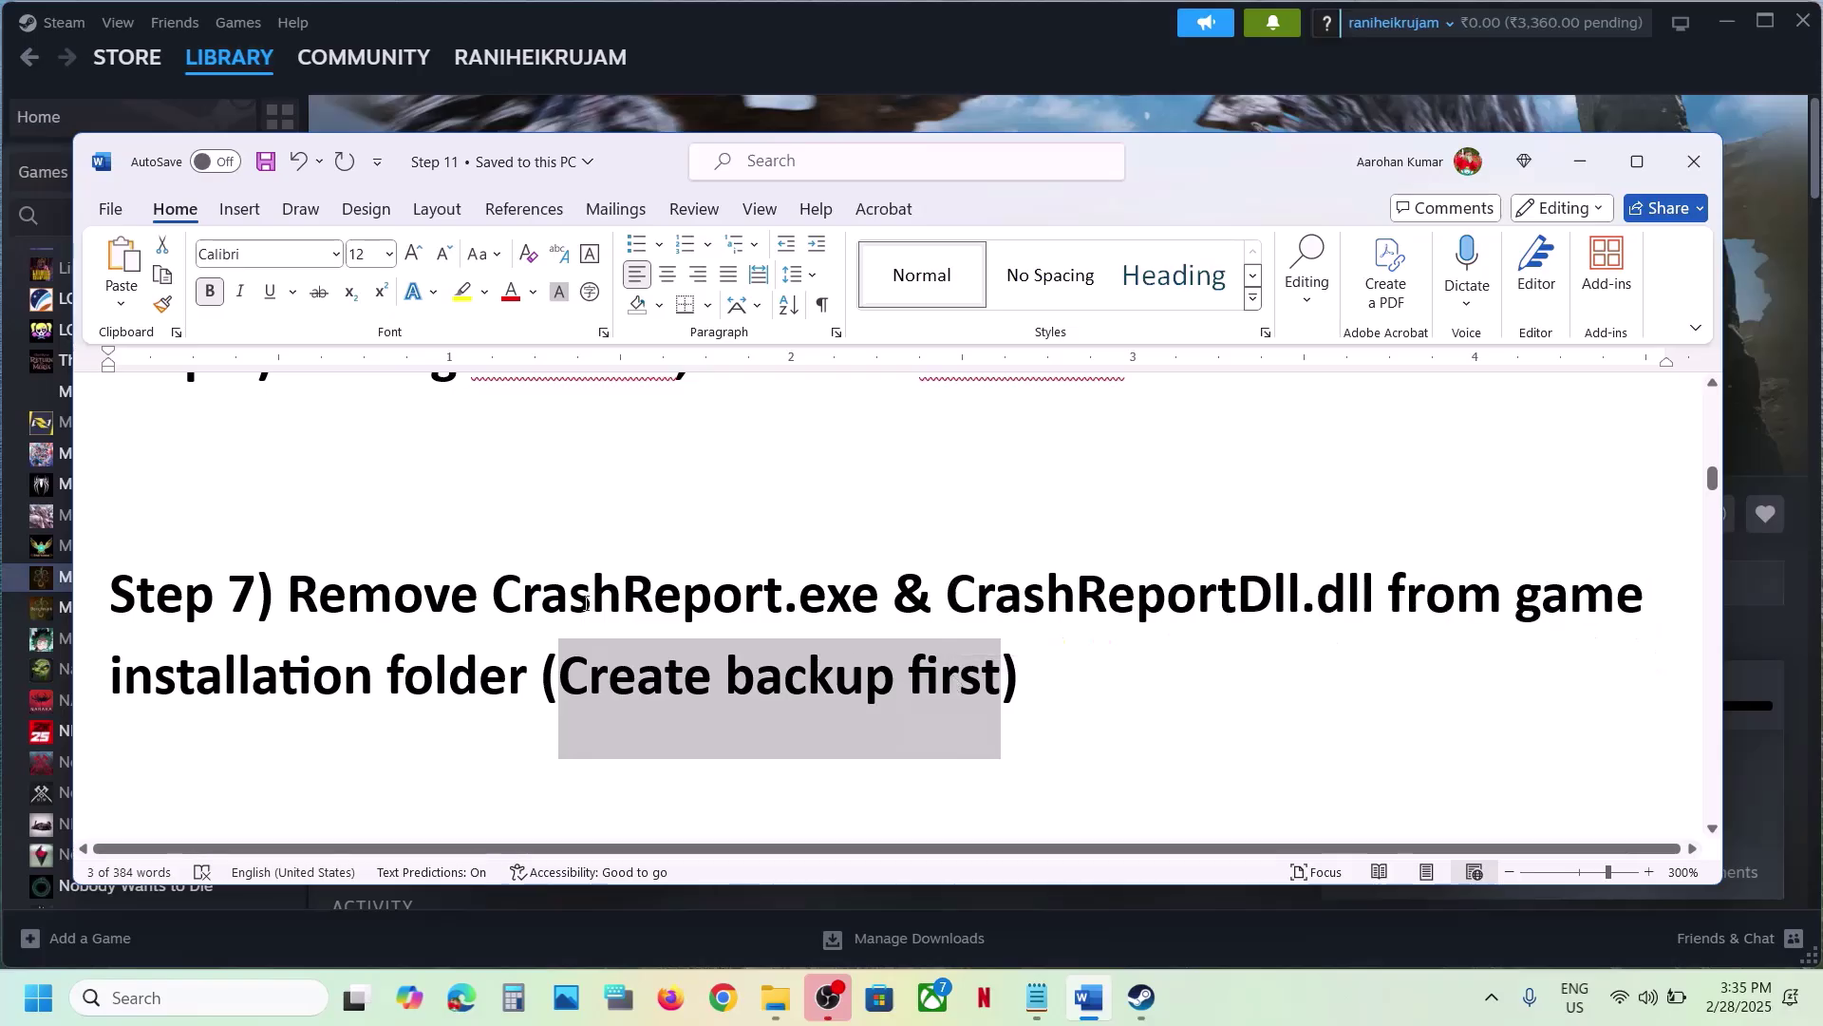
{"action": "left_click_drag", "start_coordinate": [494, 594], "coordinate": [1385, 597]}
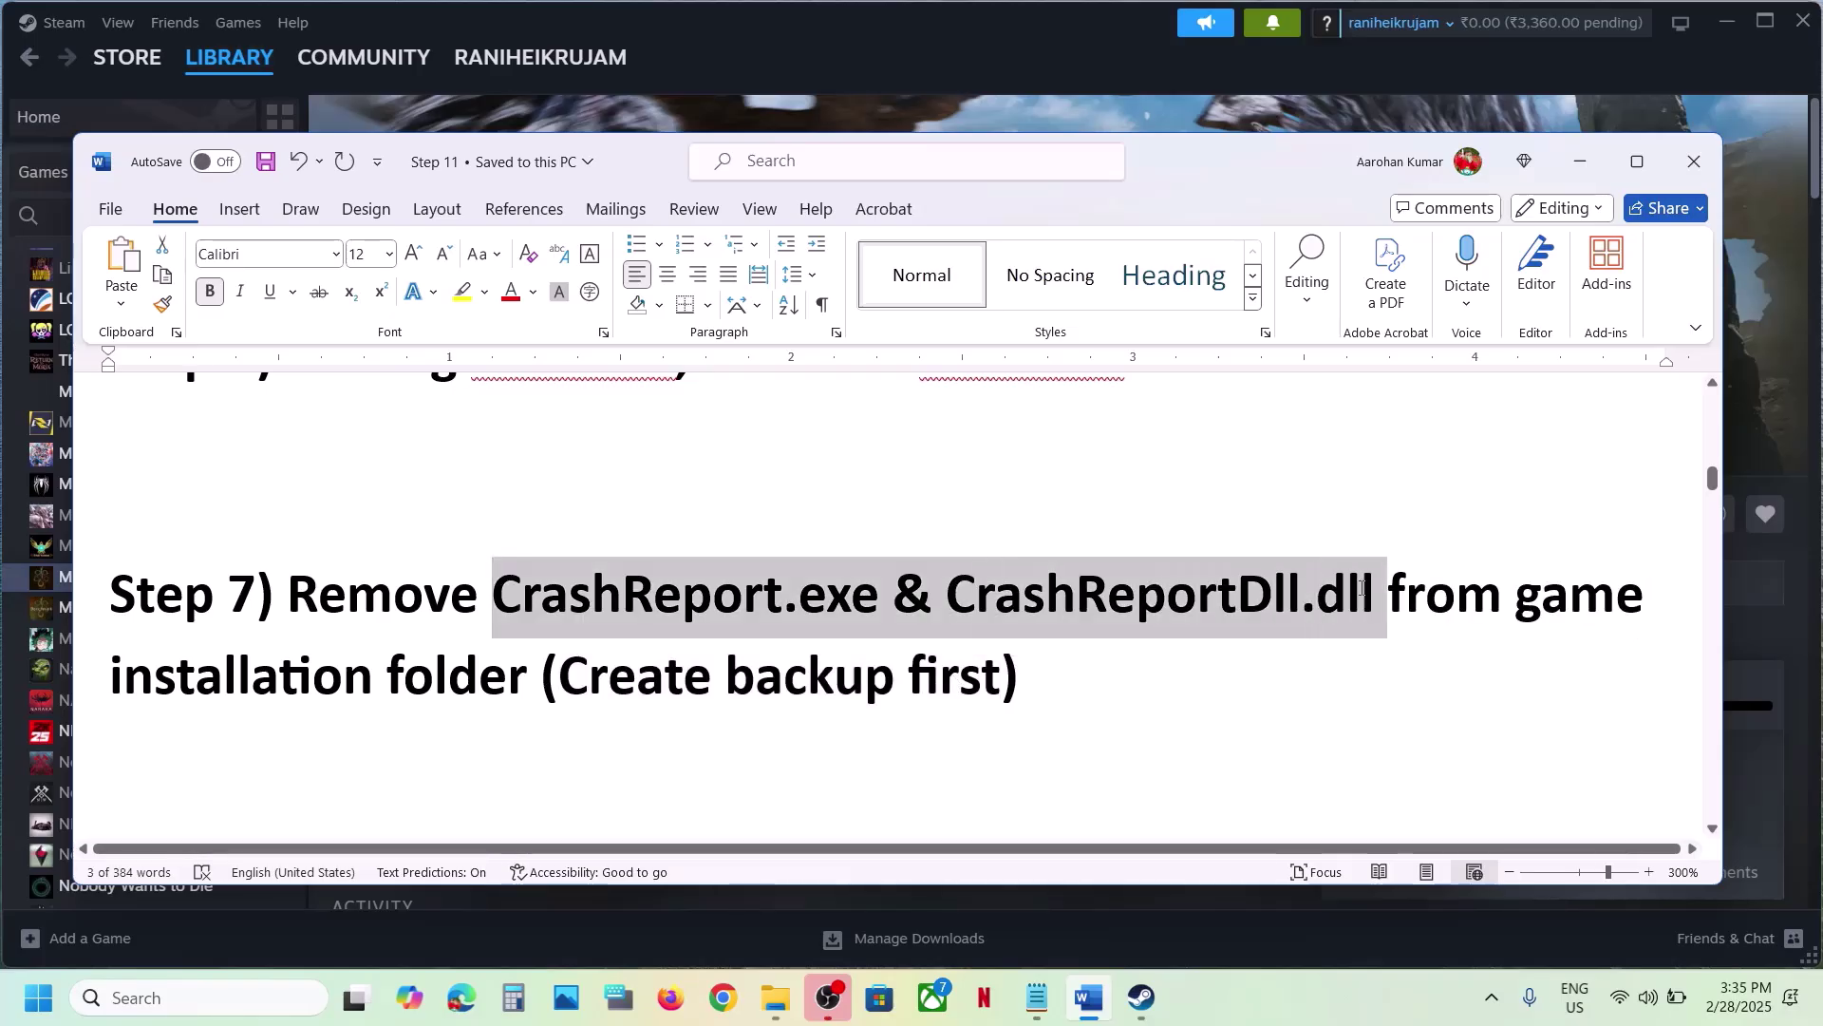
Switch to Steam and browse the local files of Monster Hunter Wilds to open its installation folder.
{"action": "left_click", "coordinate": [874, 19]}
{"action": "right_click", "coordinate": [171, 583]}
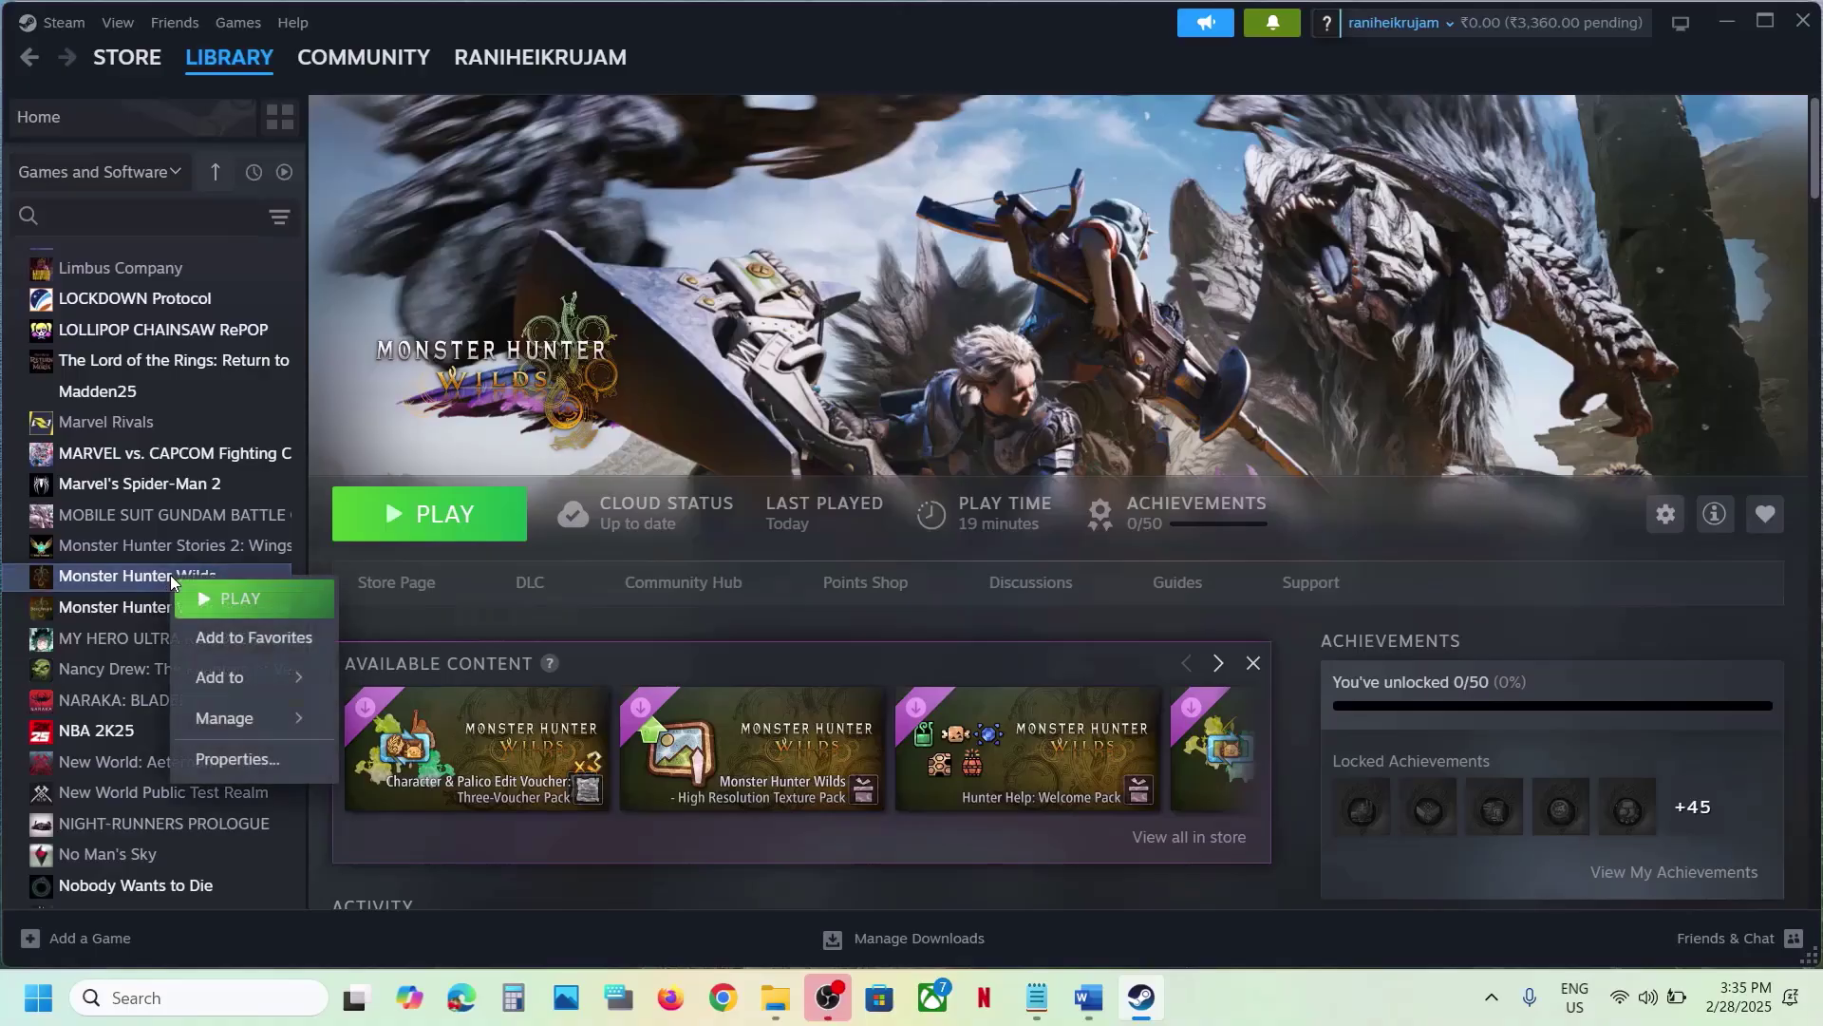
{"action": "mouse_move", "coordinate": [237, 717]}
{"action": "left_click", "coordinate": [446, 760]}
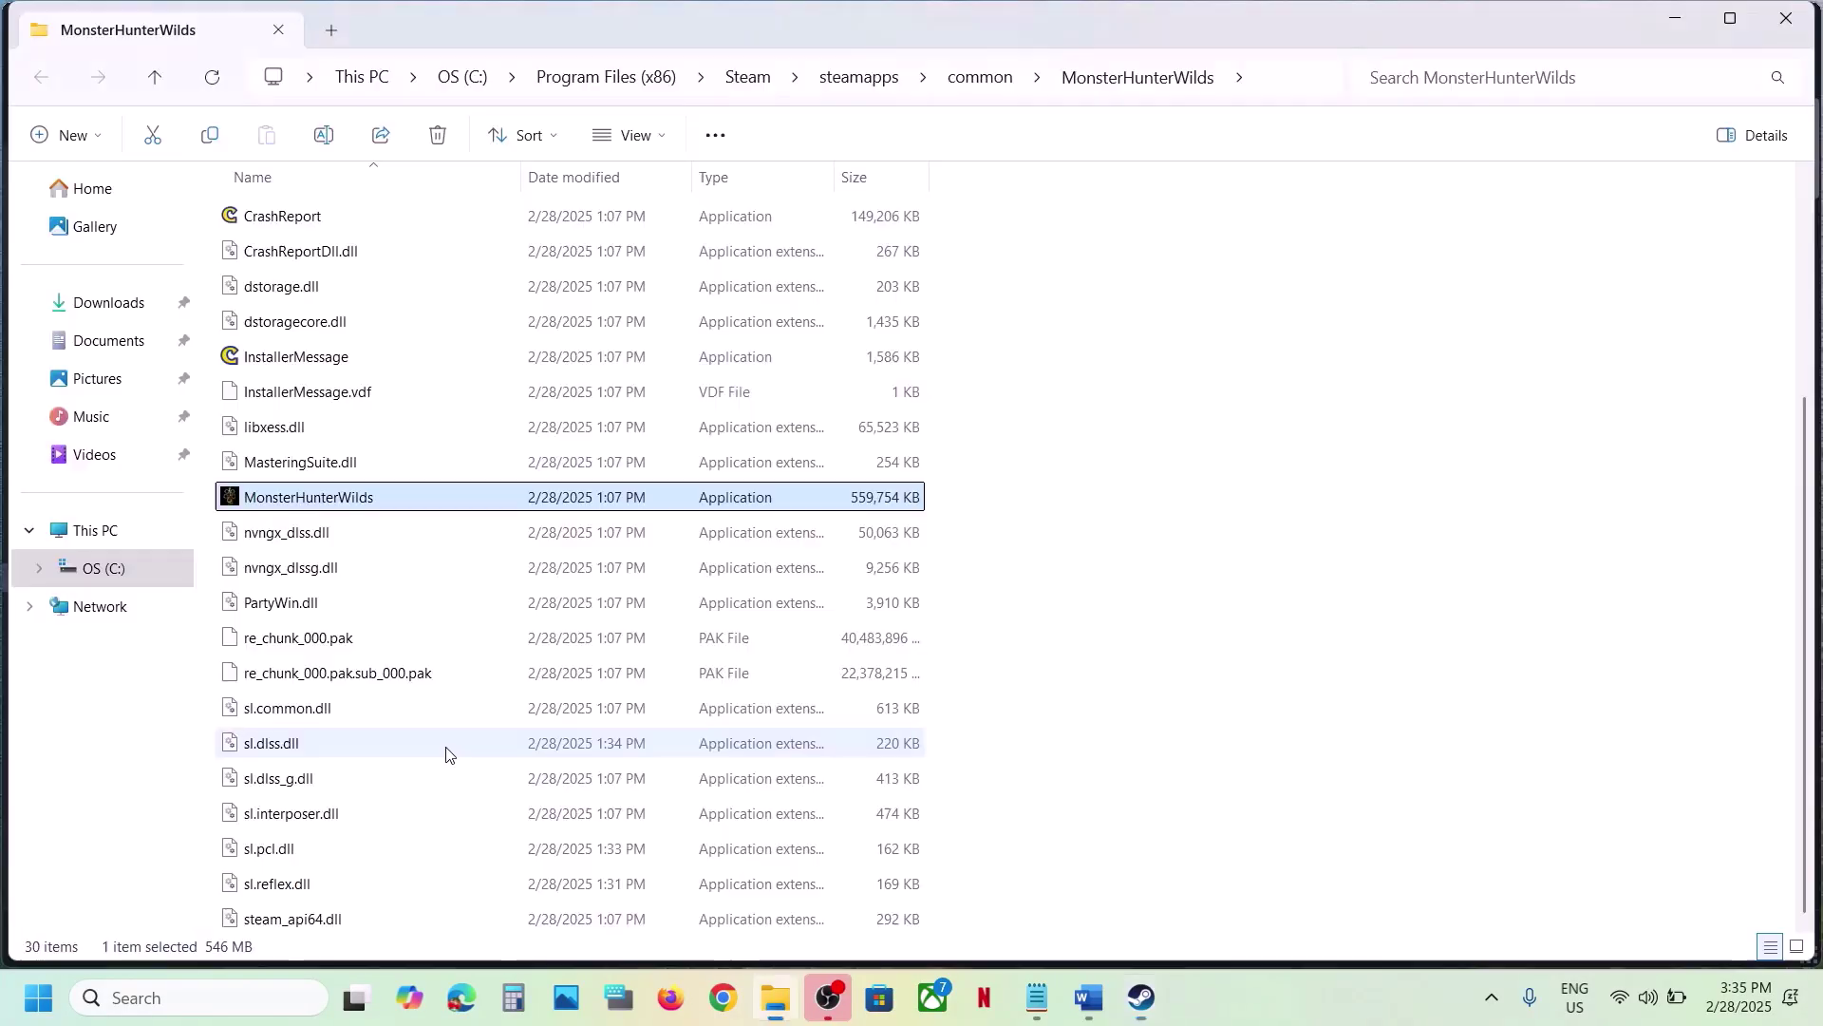
{"action": "scroll", "coordinate": [547, 518], "scroll_direction": "up", "scroll_amount": 3}
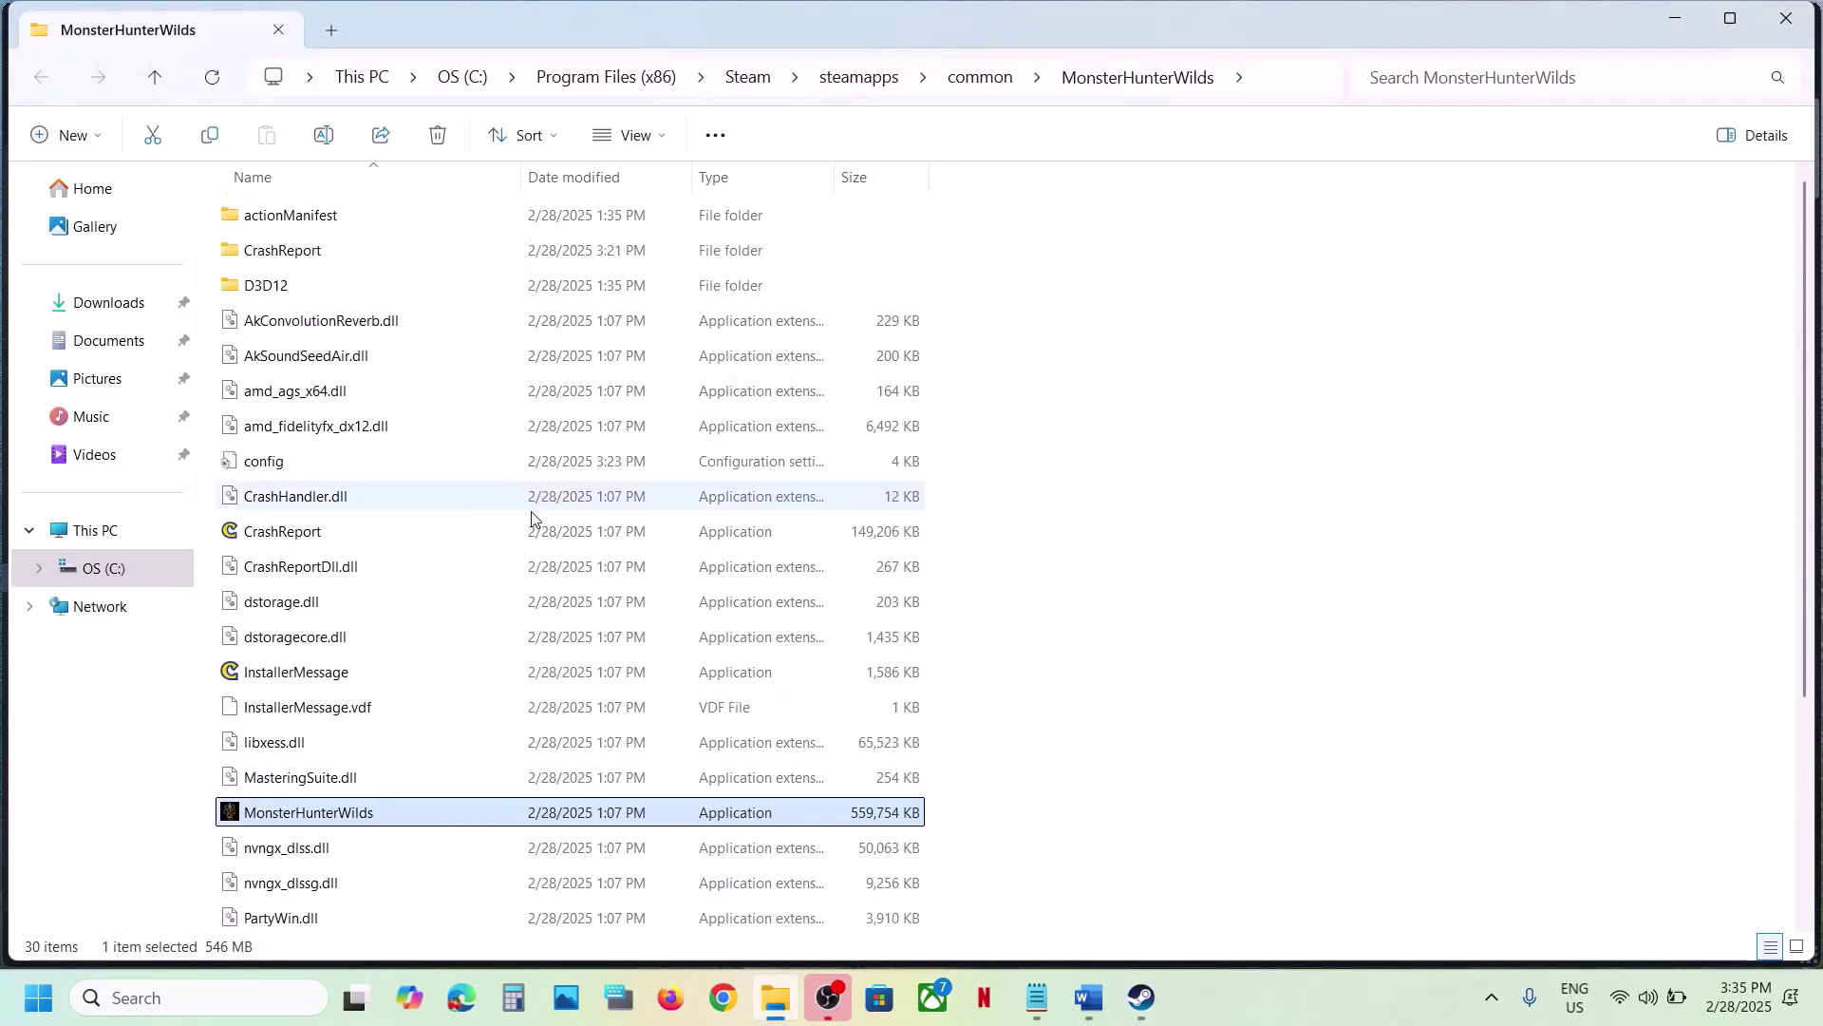
Locate the CrashReport application and CrashReportDll.dll in the game folder, checking the names against Step 7 of the Word checklist.
{"action": "left_click", "coordinate": [297, 539]}
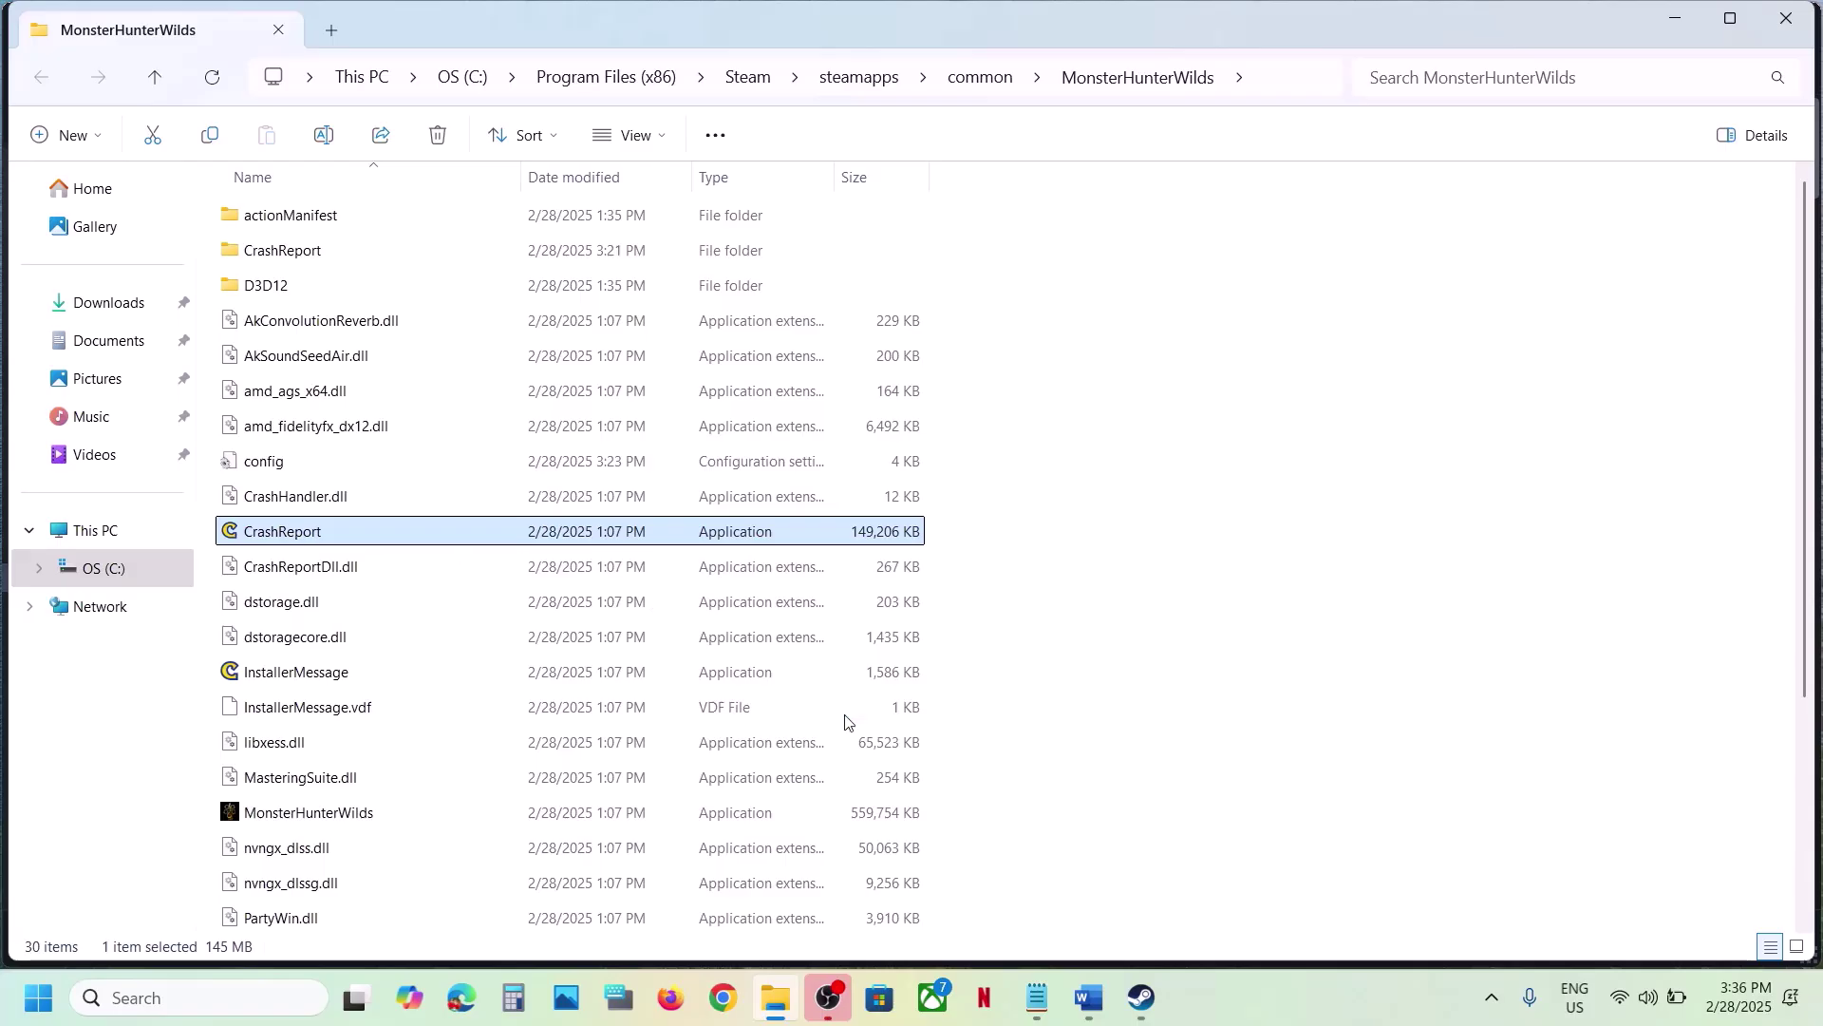
{"action": "left_click", "coordinate": [1089, 999]}
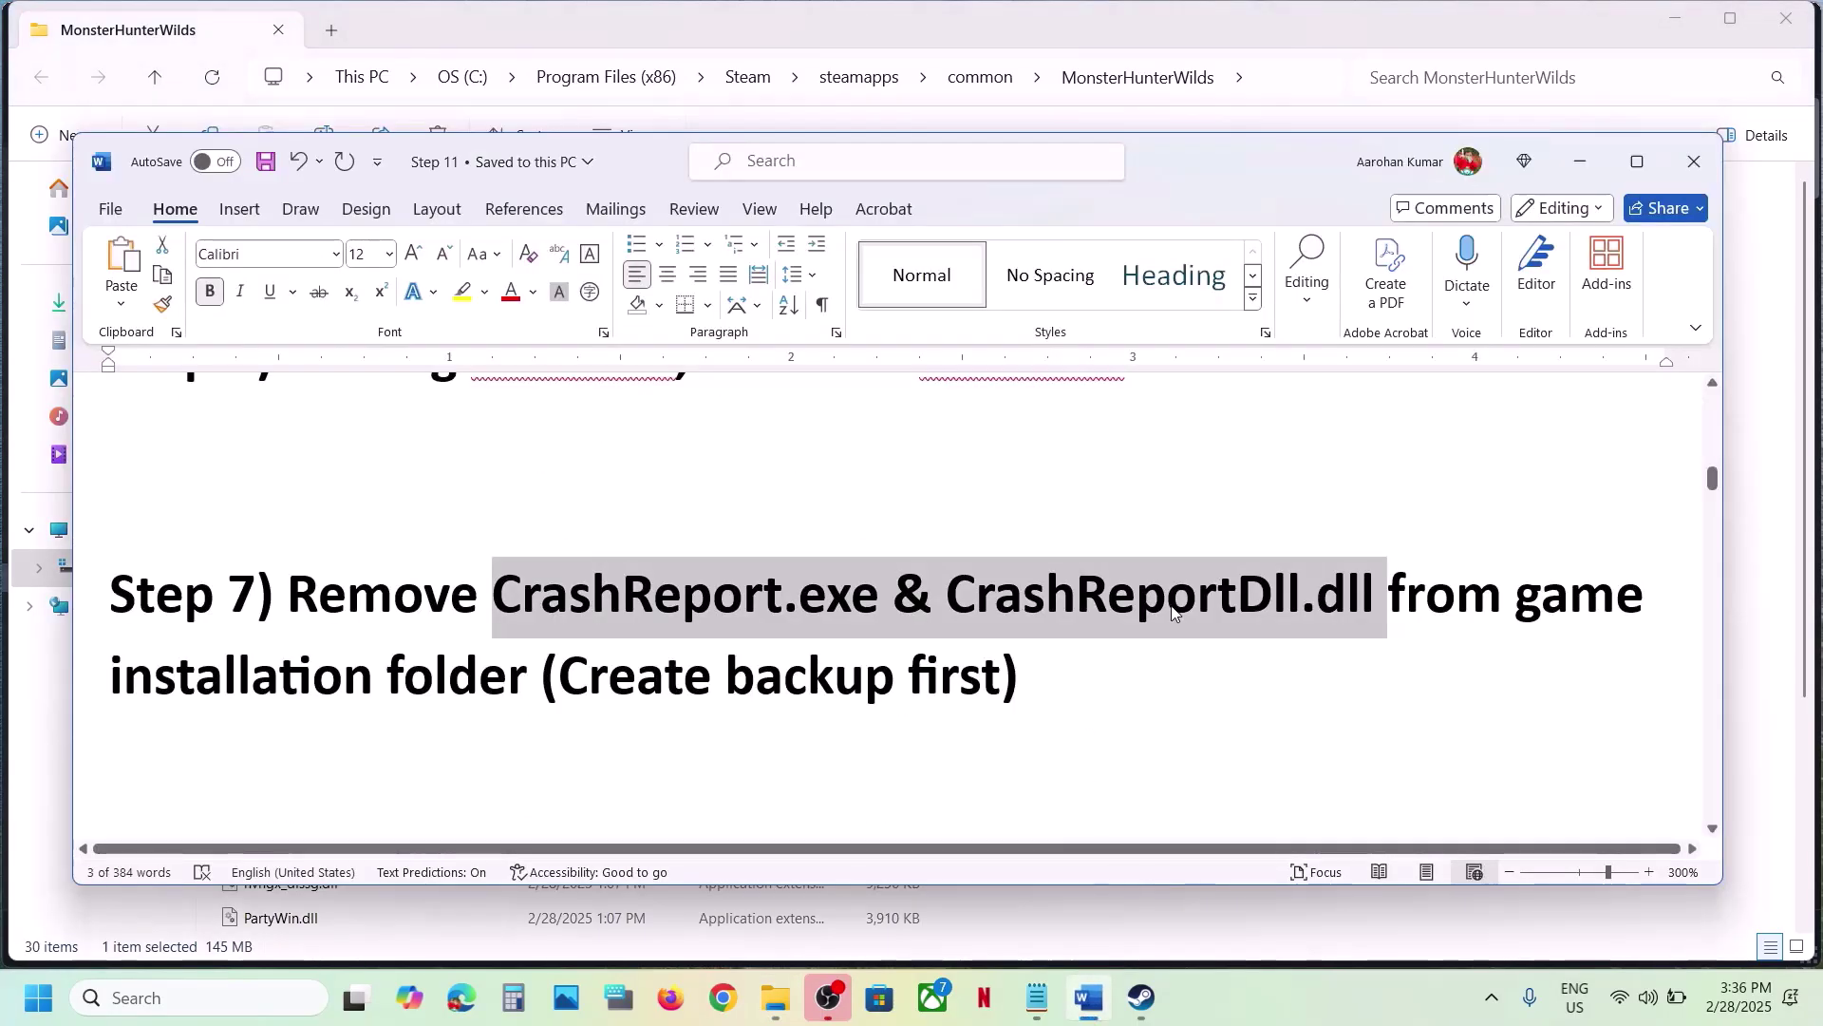
{"action": "left_click", "coordinate": [1580, 162]}
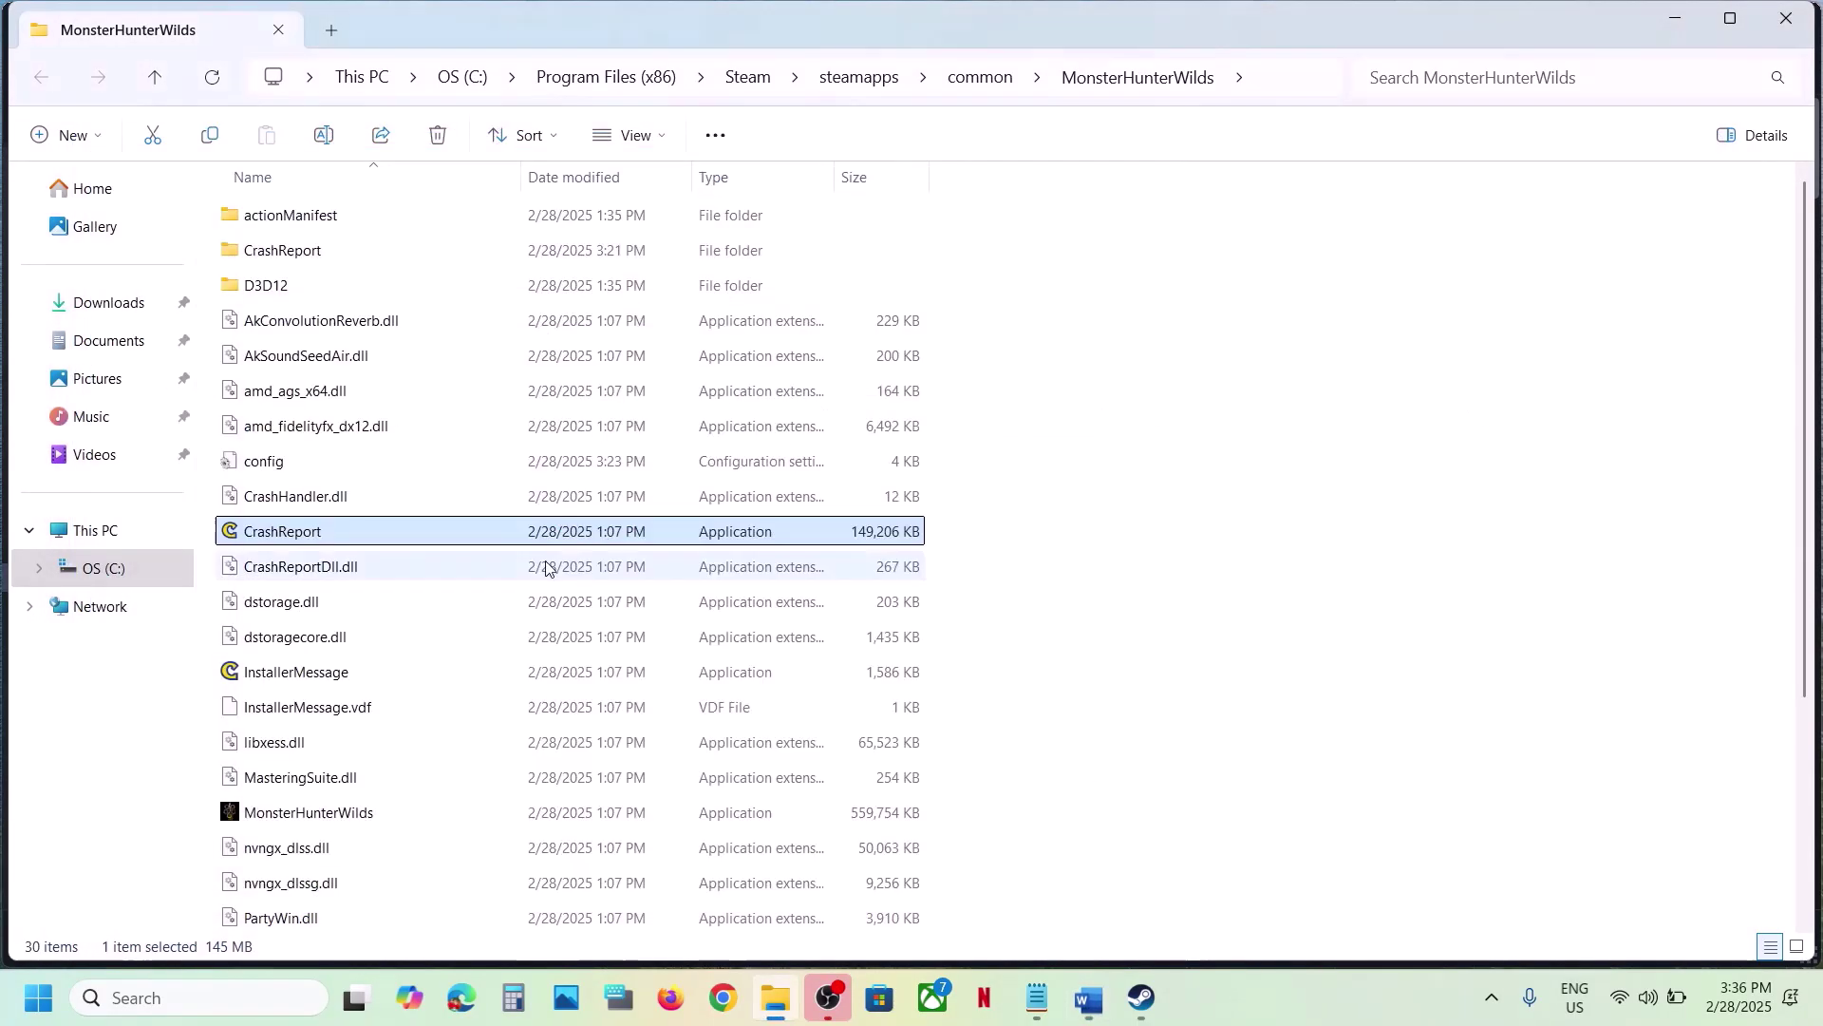
{"action": "left_click", "coordinate": [318, 572]}
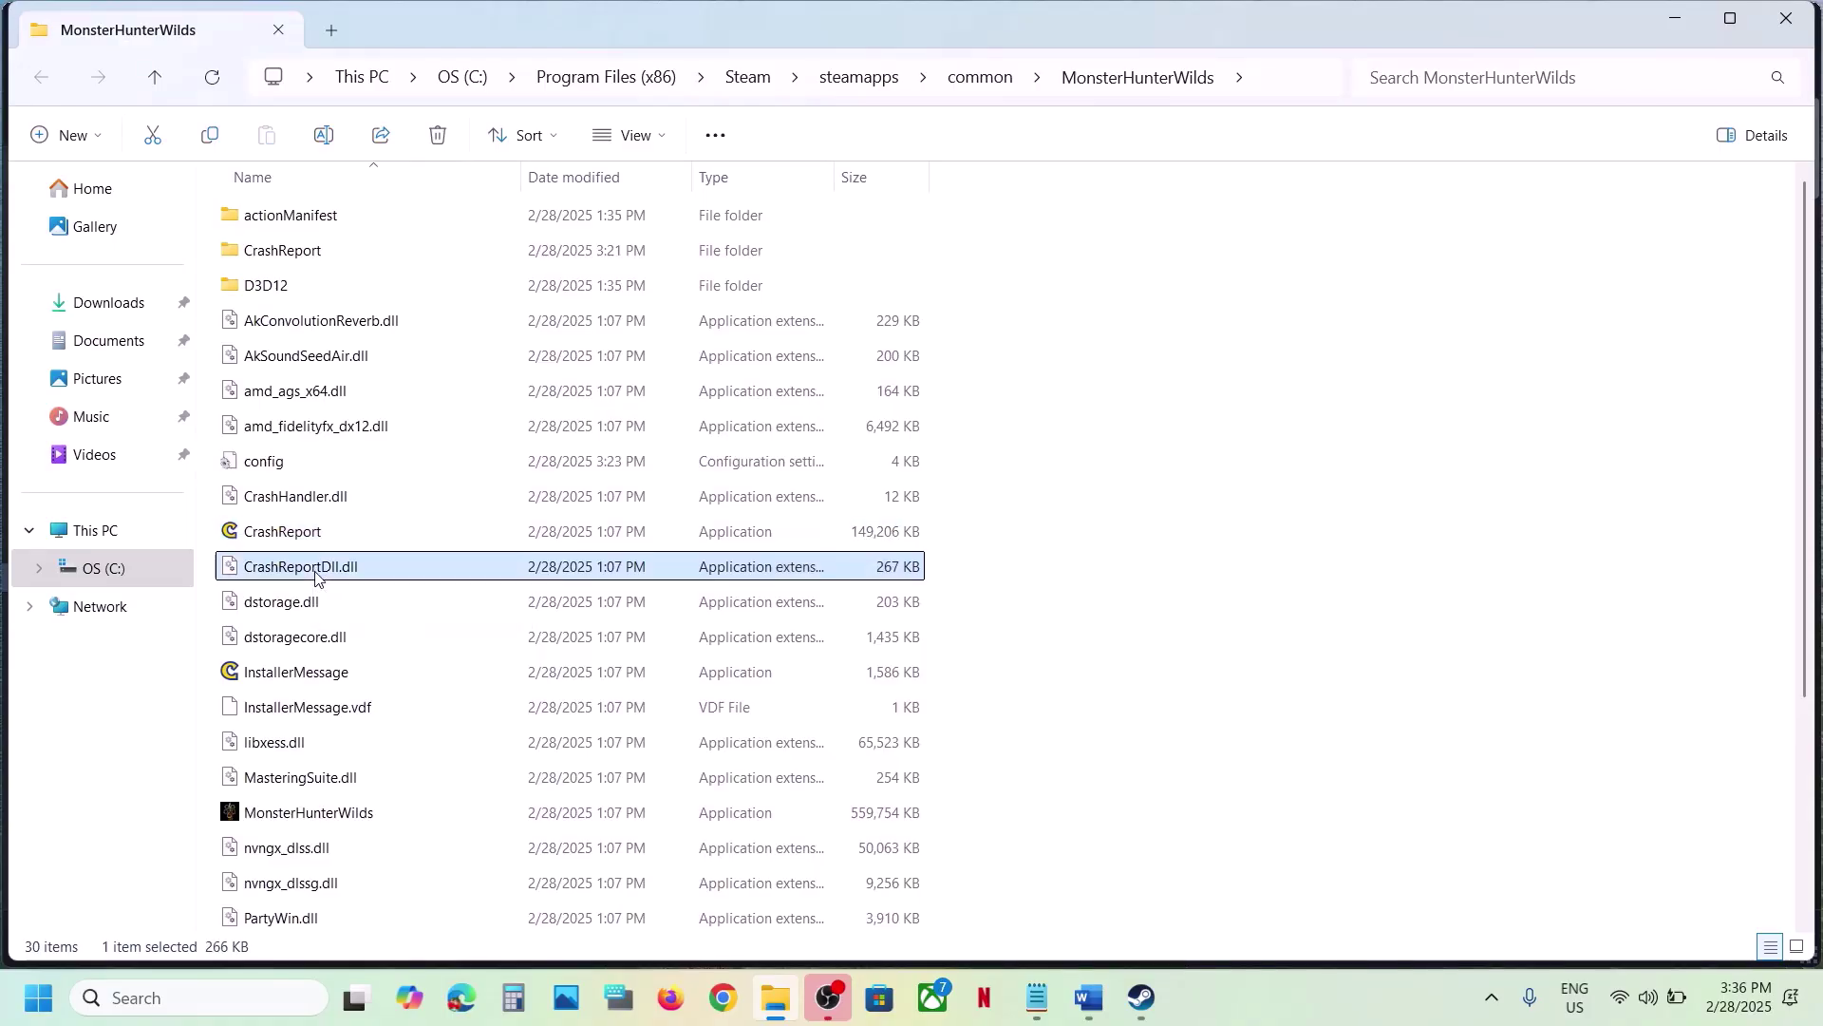
Copy the CrashReport application and CrashReportDll.dll together and paste them onto the desktop as a backup.
{"action": "left_click", "coordinate": [287, 535]}
{"action": "left_click", "coordinate": [302, 570], "text": "ctrl"}
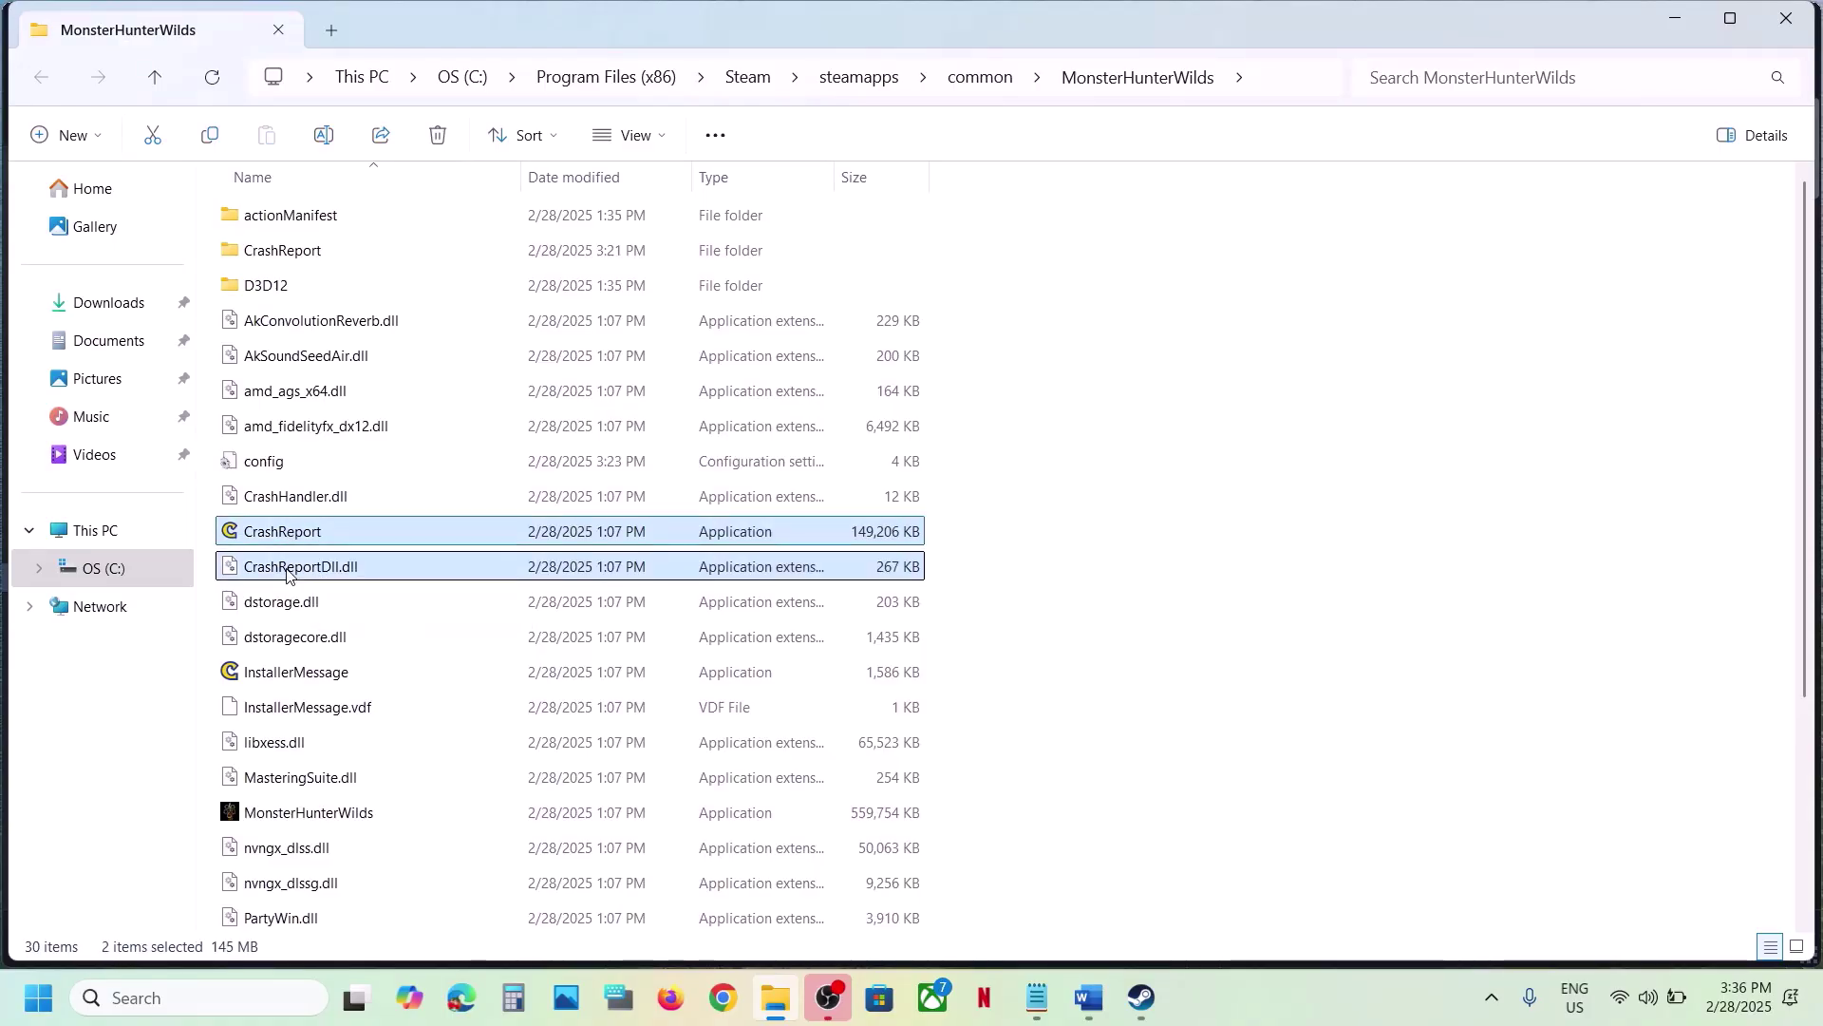
{"action": "right_click", "coordinate": [304, 572]}
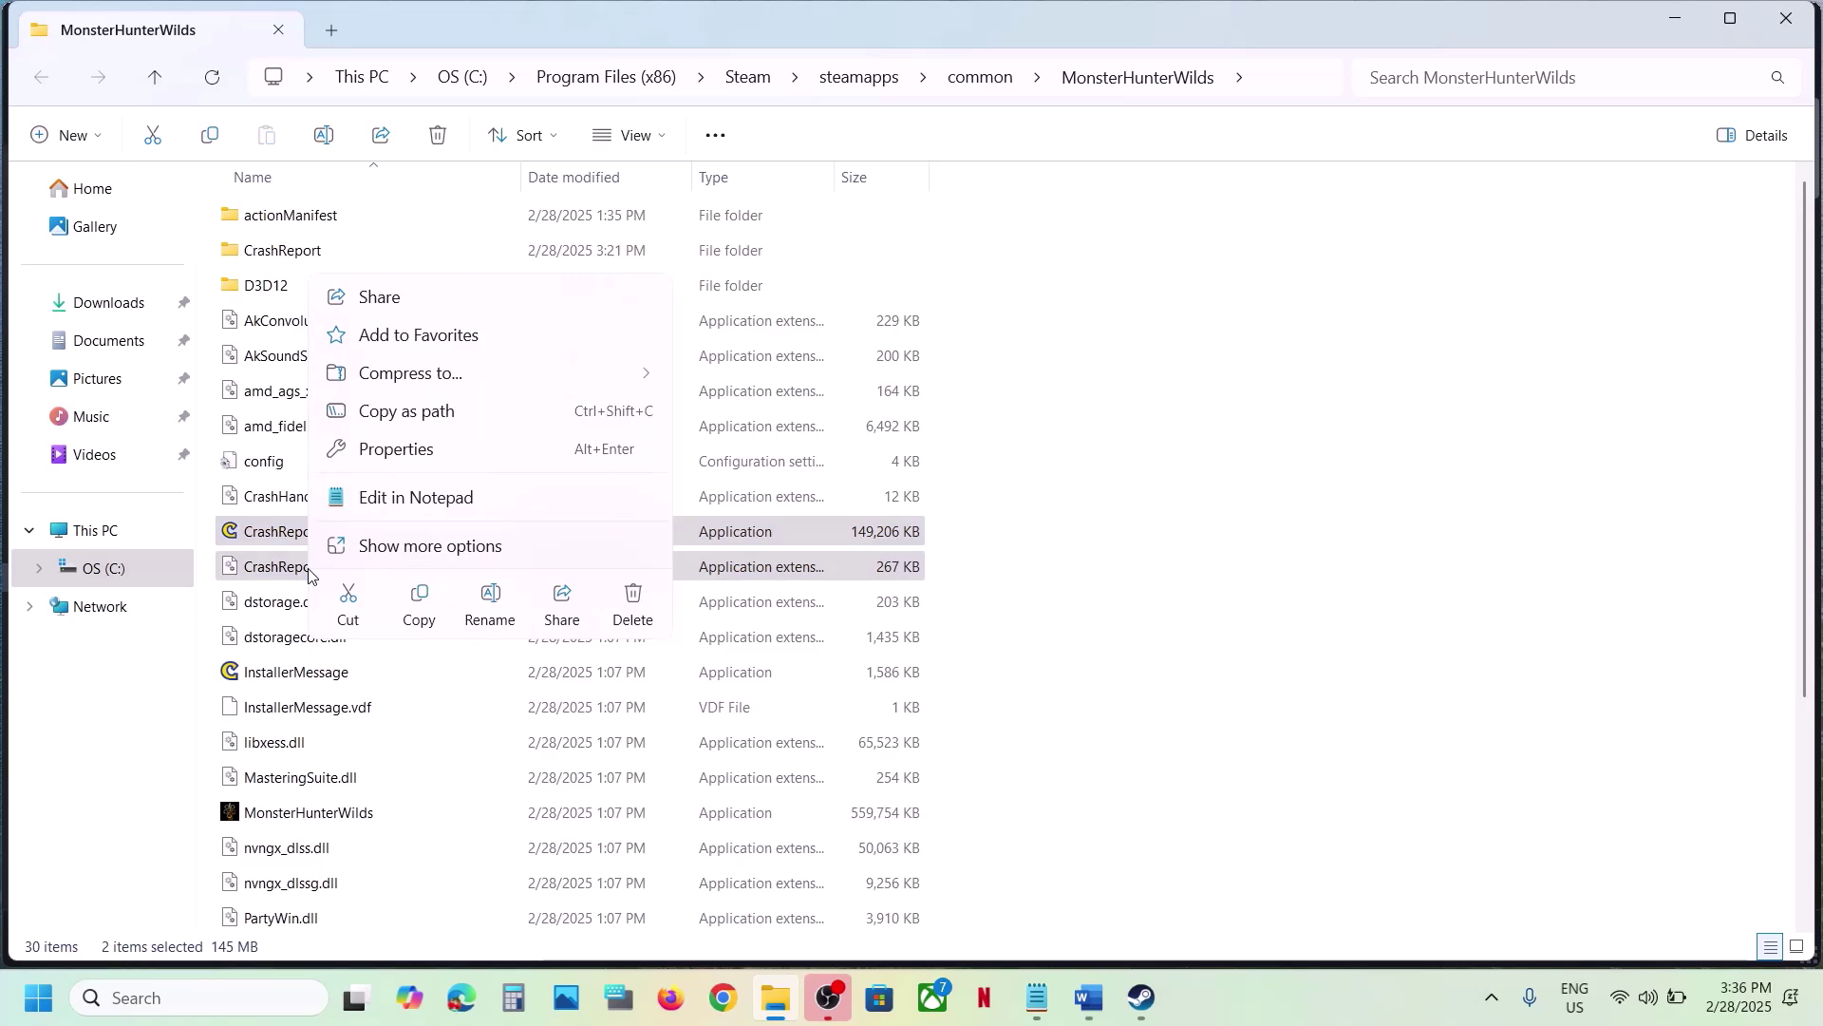
{"action": "left_click", "coordinate": [419, 610]}
{"action": "key", "text": "super+d"}
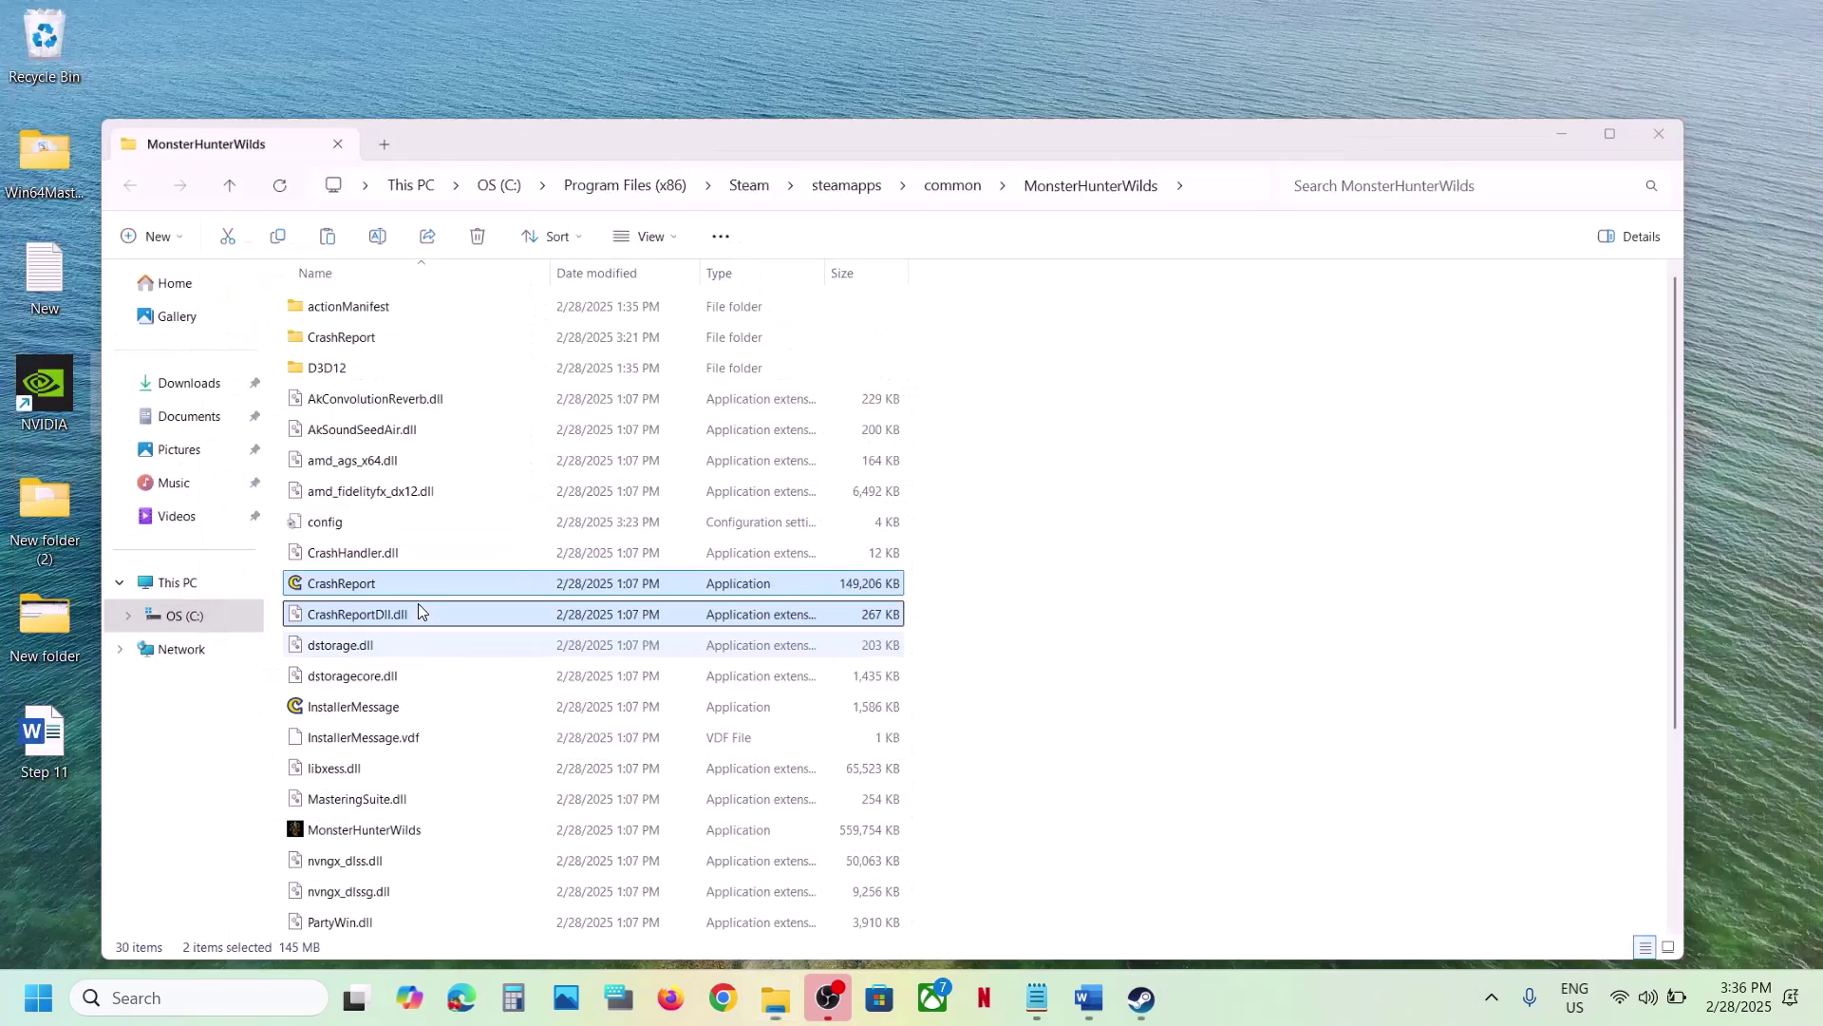
{"action": "key", "text": "ctrl+v"}
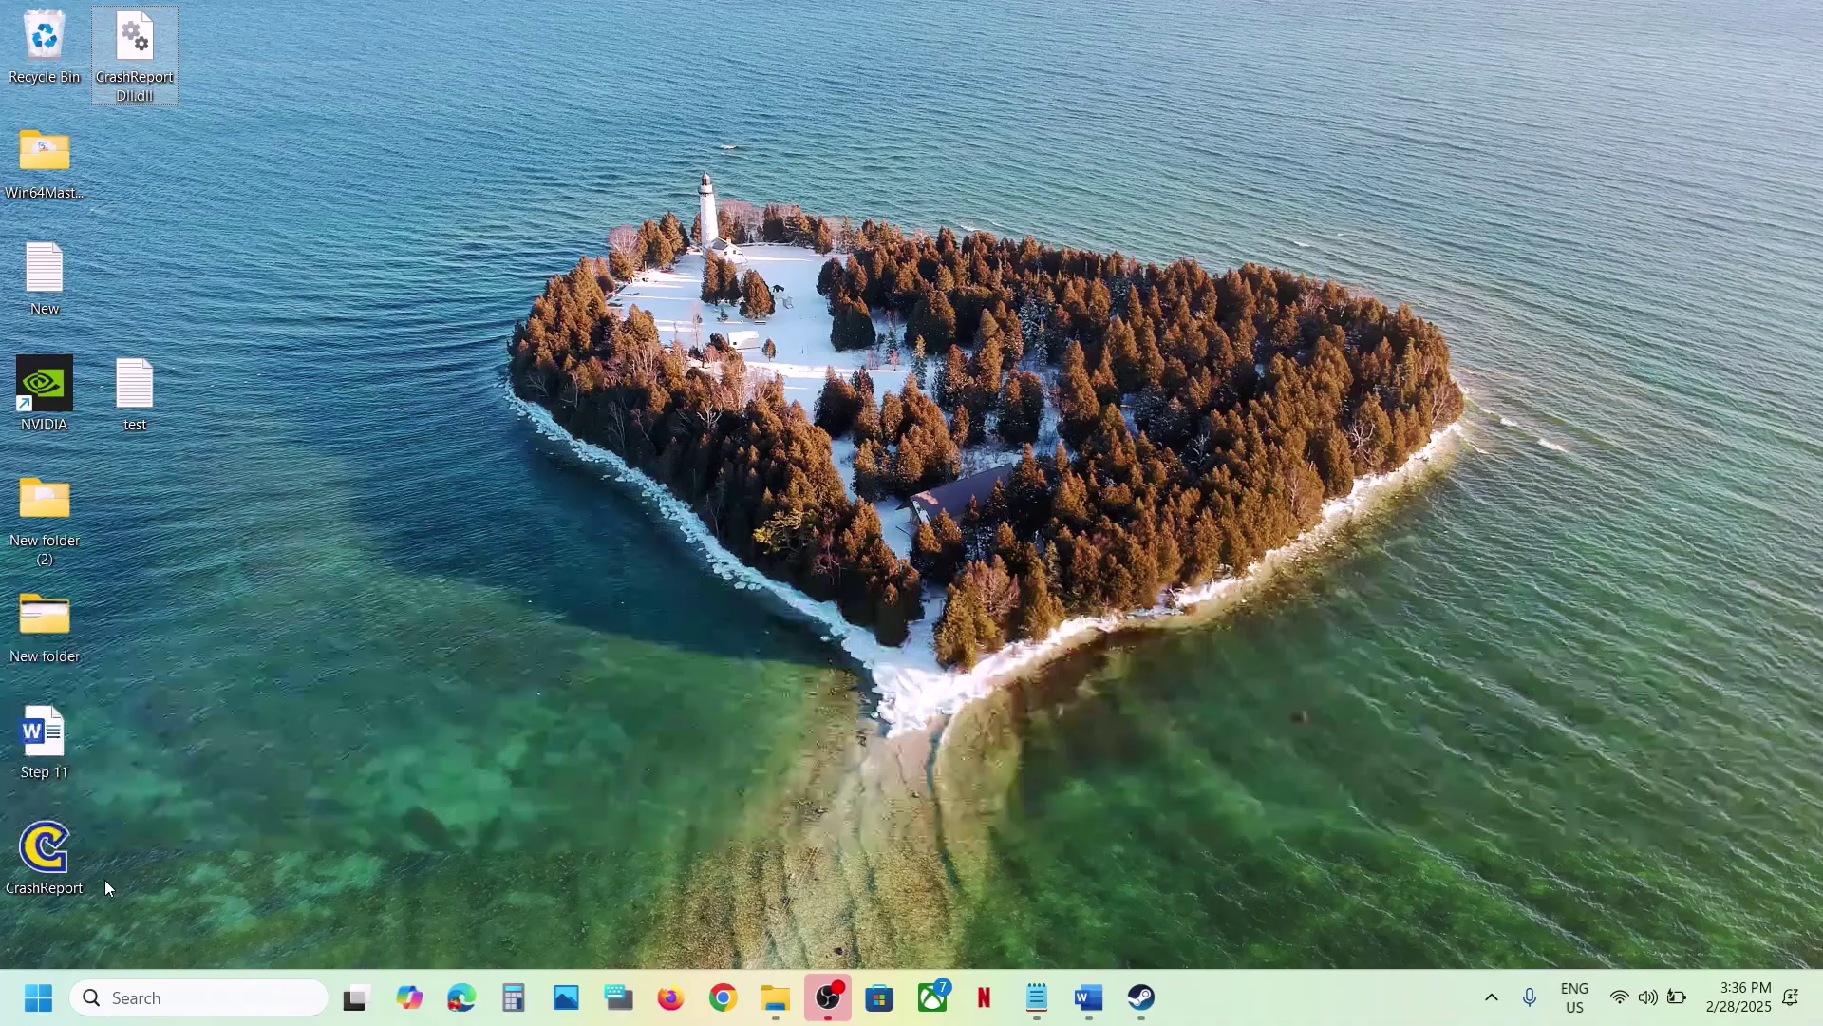
{"action": "left_click", "coordinate": [48, 850]}
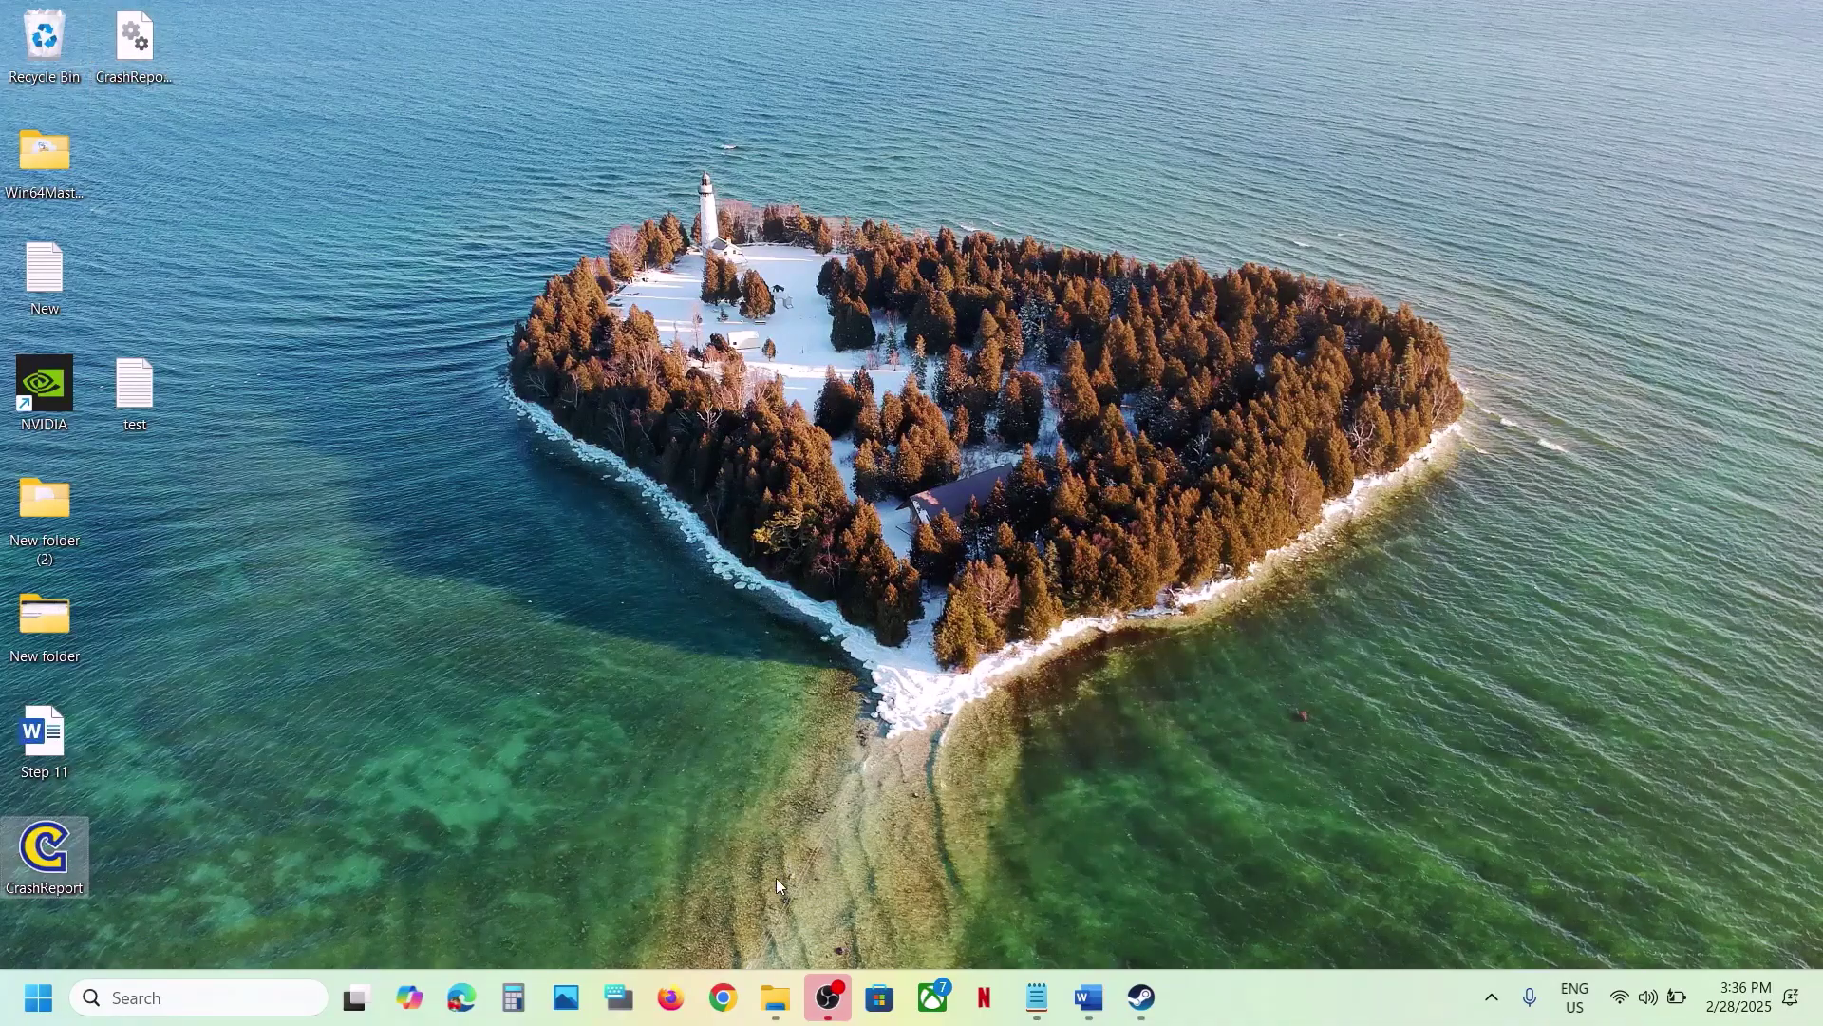
Return to the MonsterHunterWilds folder and delete the CrashReport application and CrashReportDll.dll.
{"action": "mouse_move", "coordinate": [776, 997]}
{"action": "left_click", "coordinate": [769, 911]}
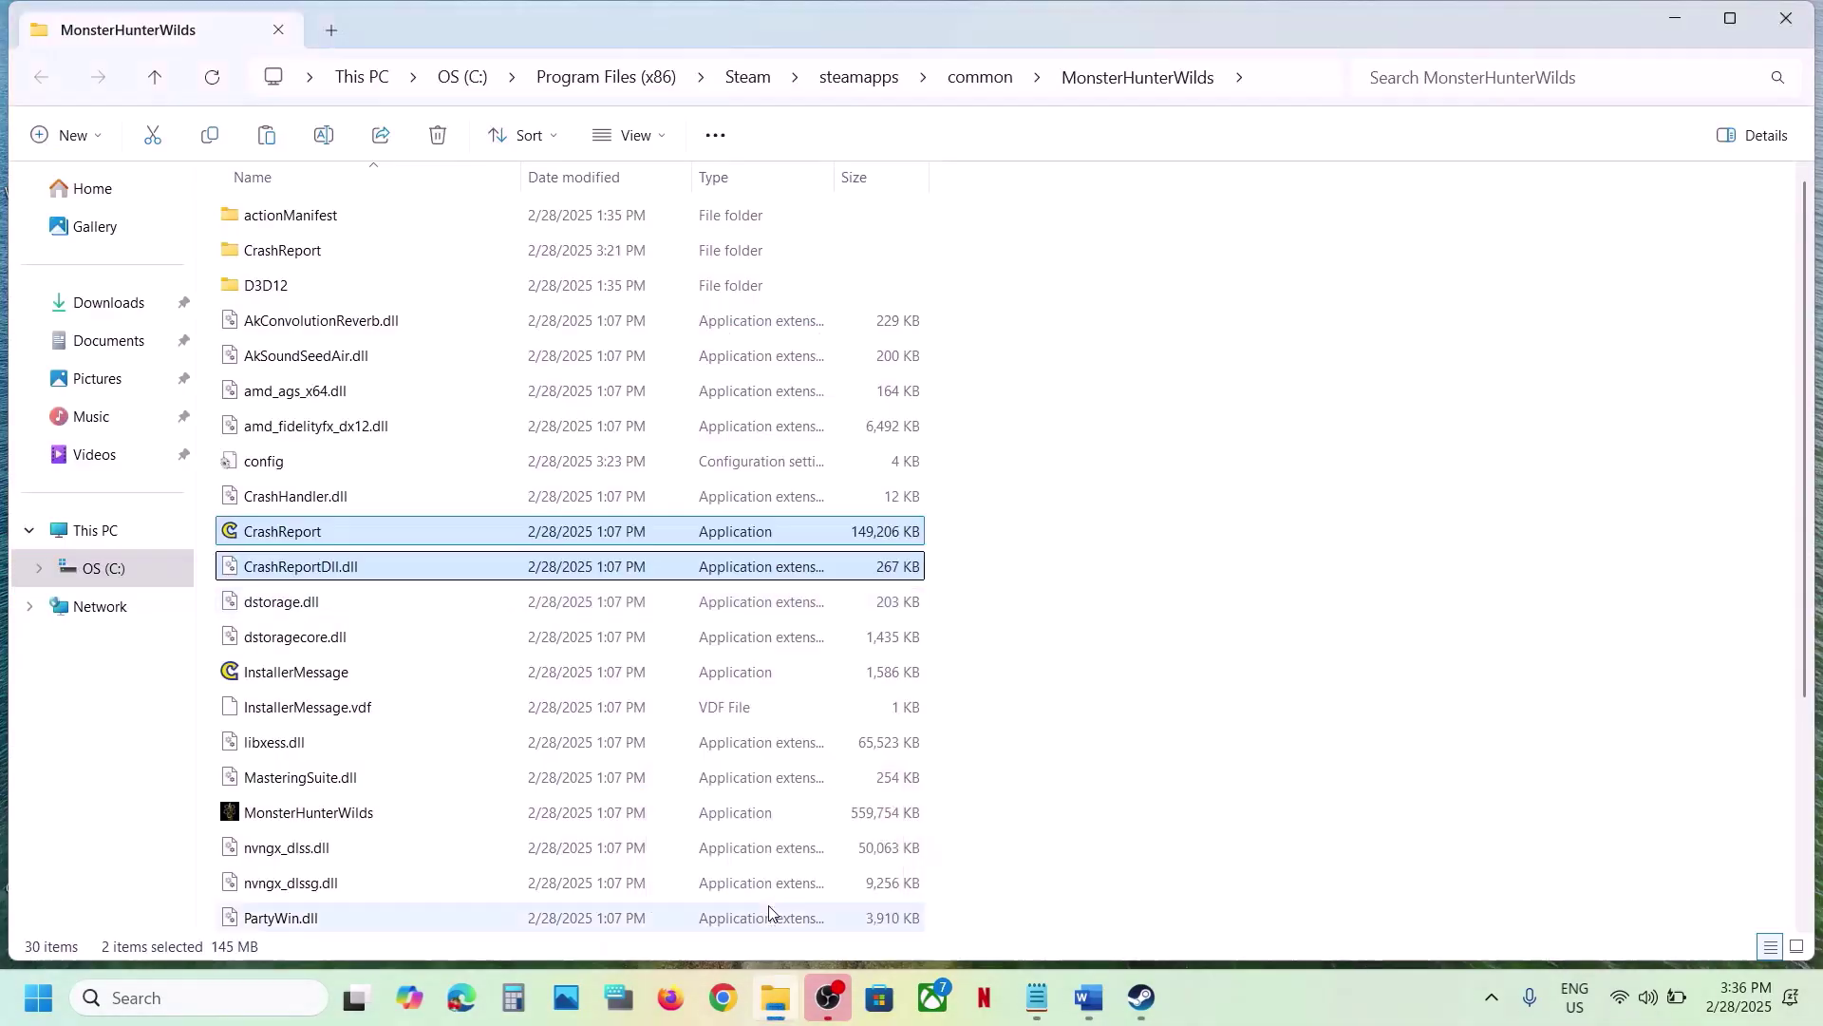
{"action": "right_click", "coordinate": [326, 530]}
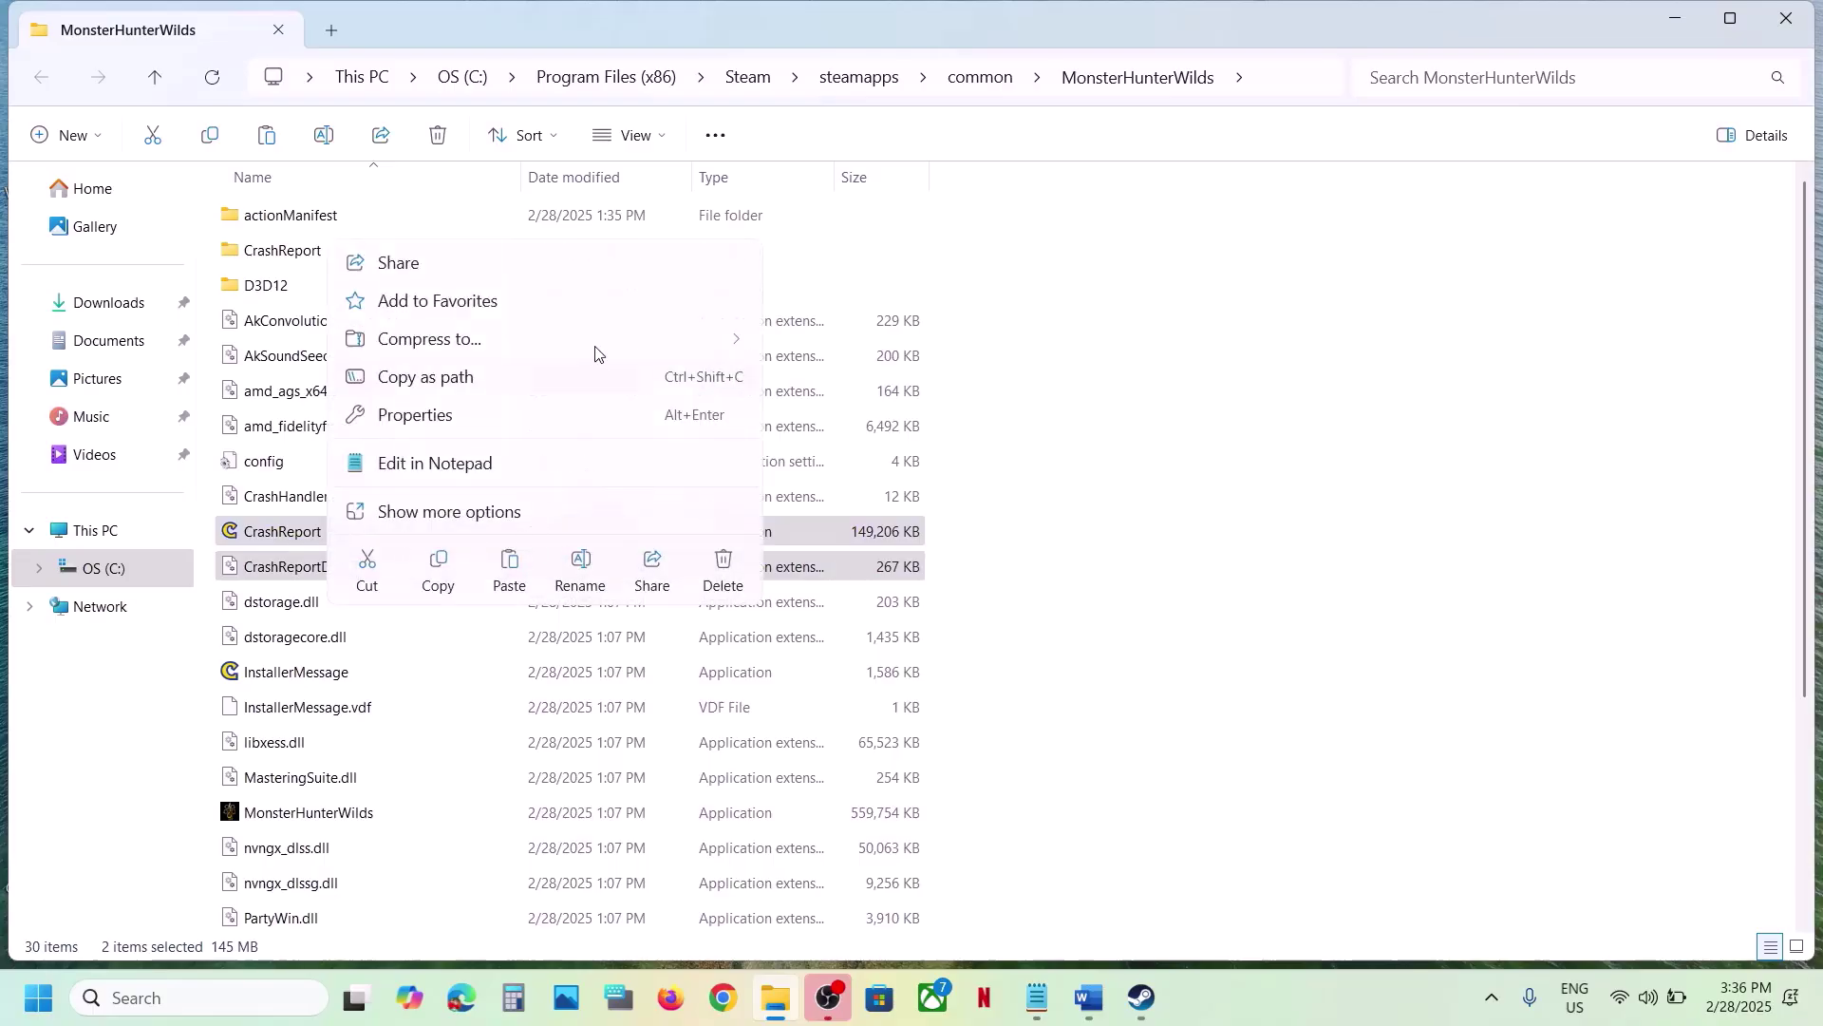
{"action": "left_click", "coordinate": [724, 566]}
Switch to Steam, launch Monster Hunter Wilds as a test, and stop the game.
{"action": "left_click", "coordinate": [1143, 997]}
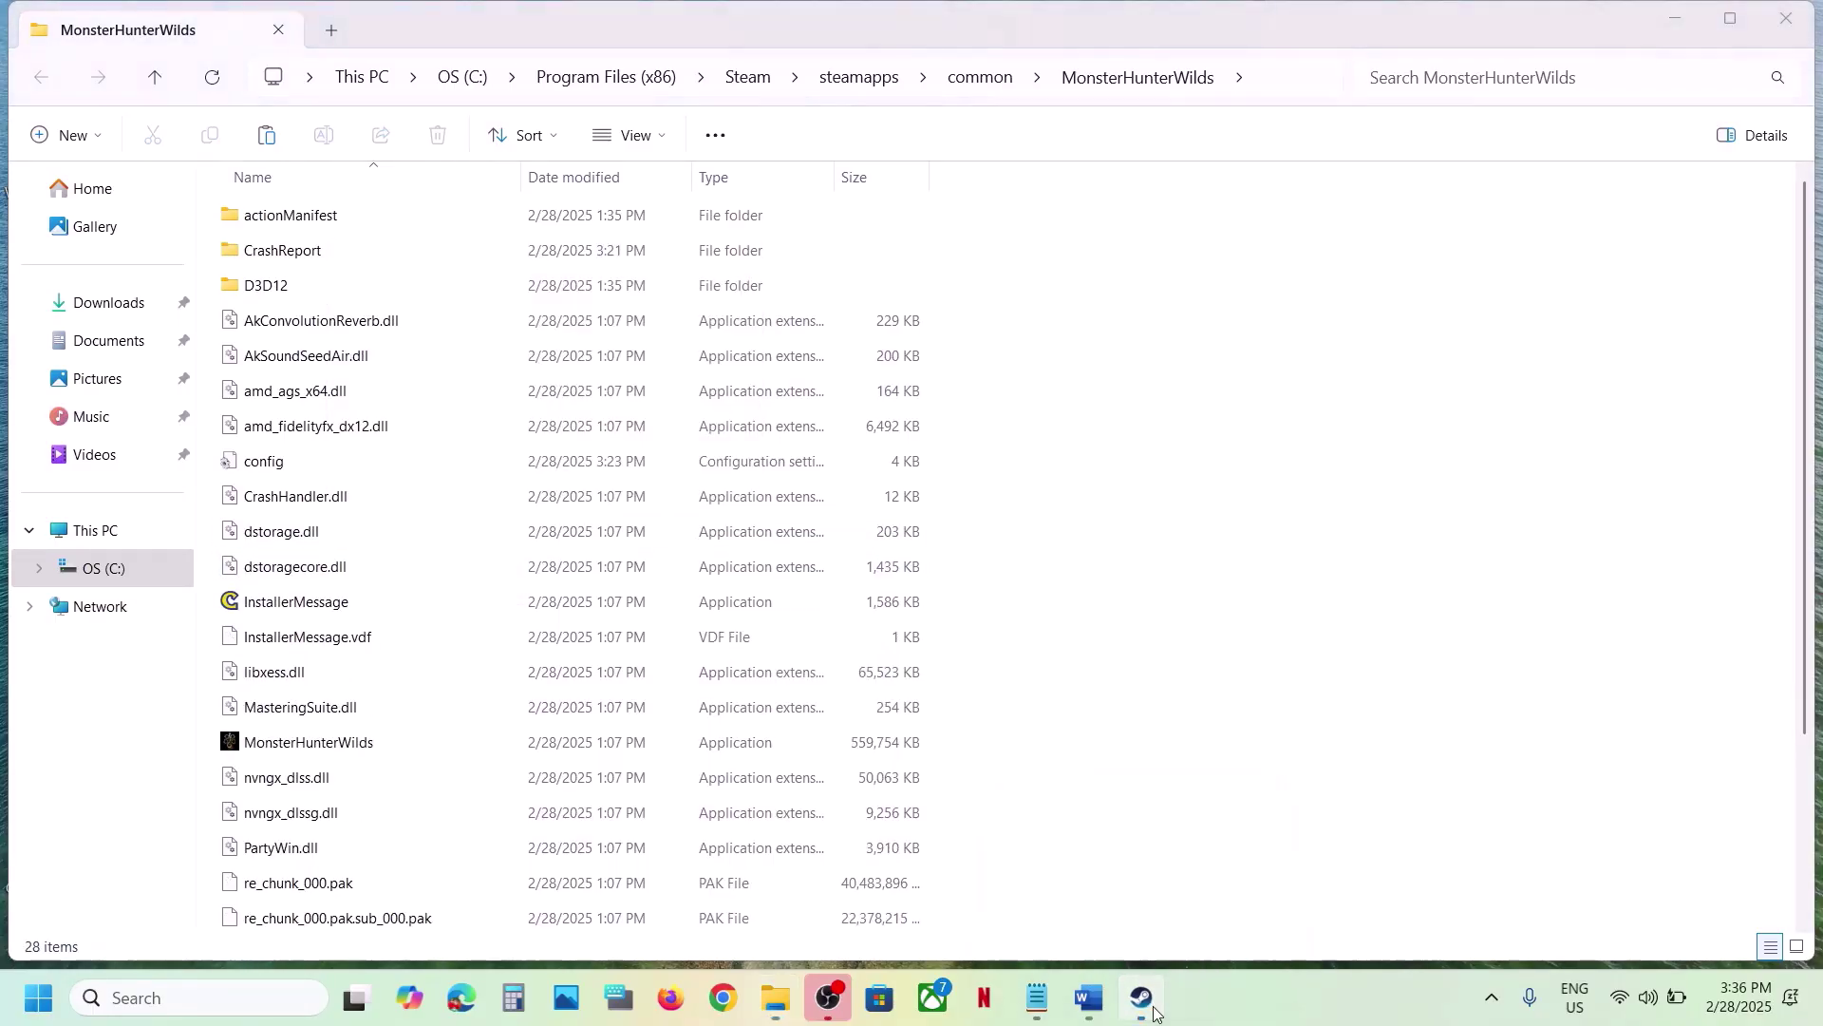
{"action": "left_click", "coordinate": [446, 517]}
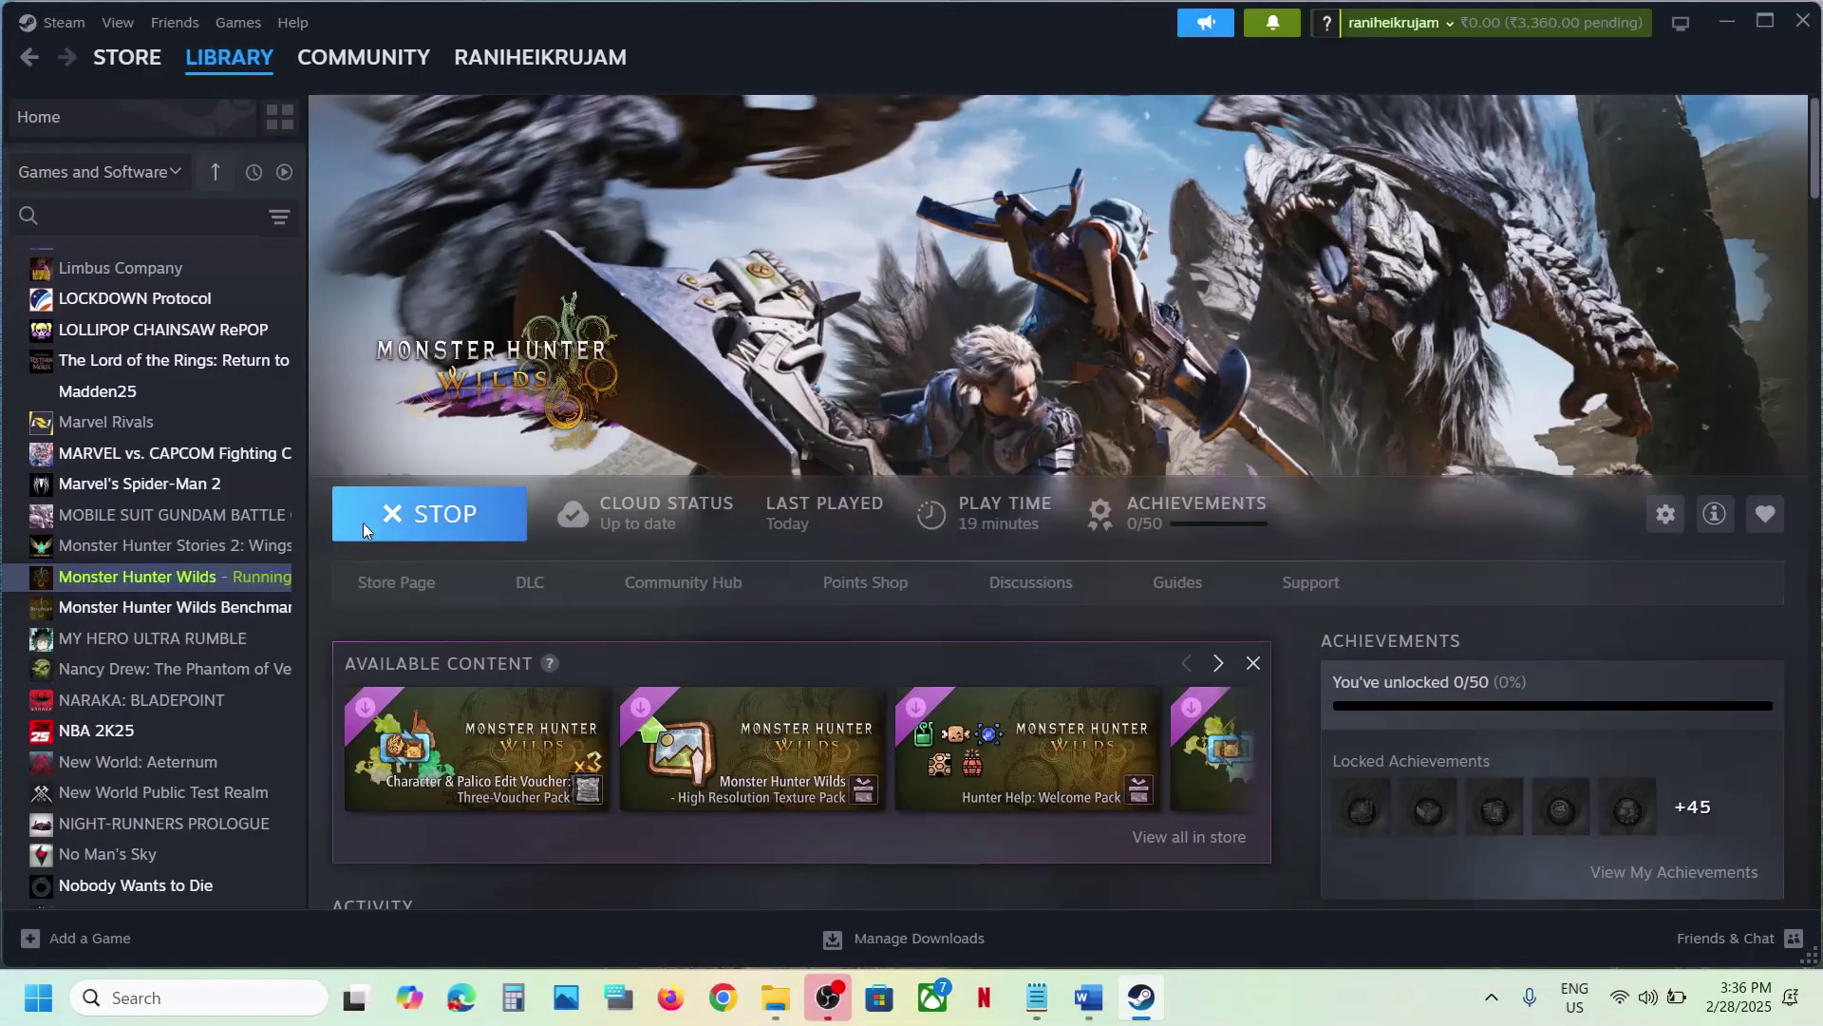
{"action": "left_click", "coordinate": [362, 522]}
{"action": "left_click", "coordinate": [891, 551]}
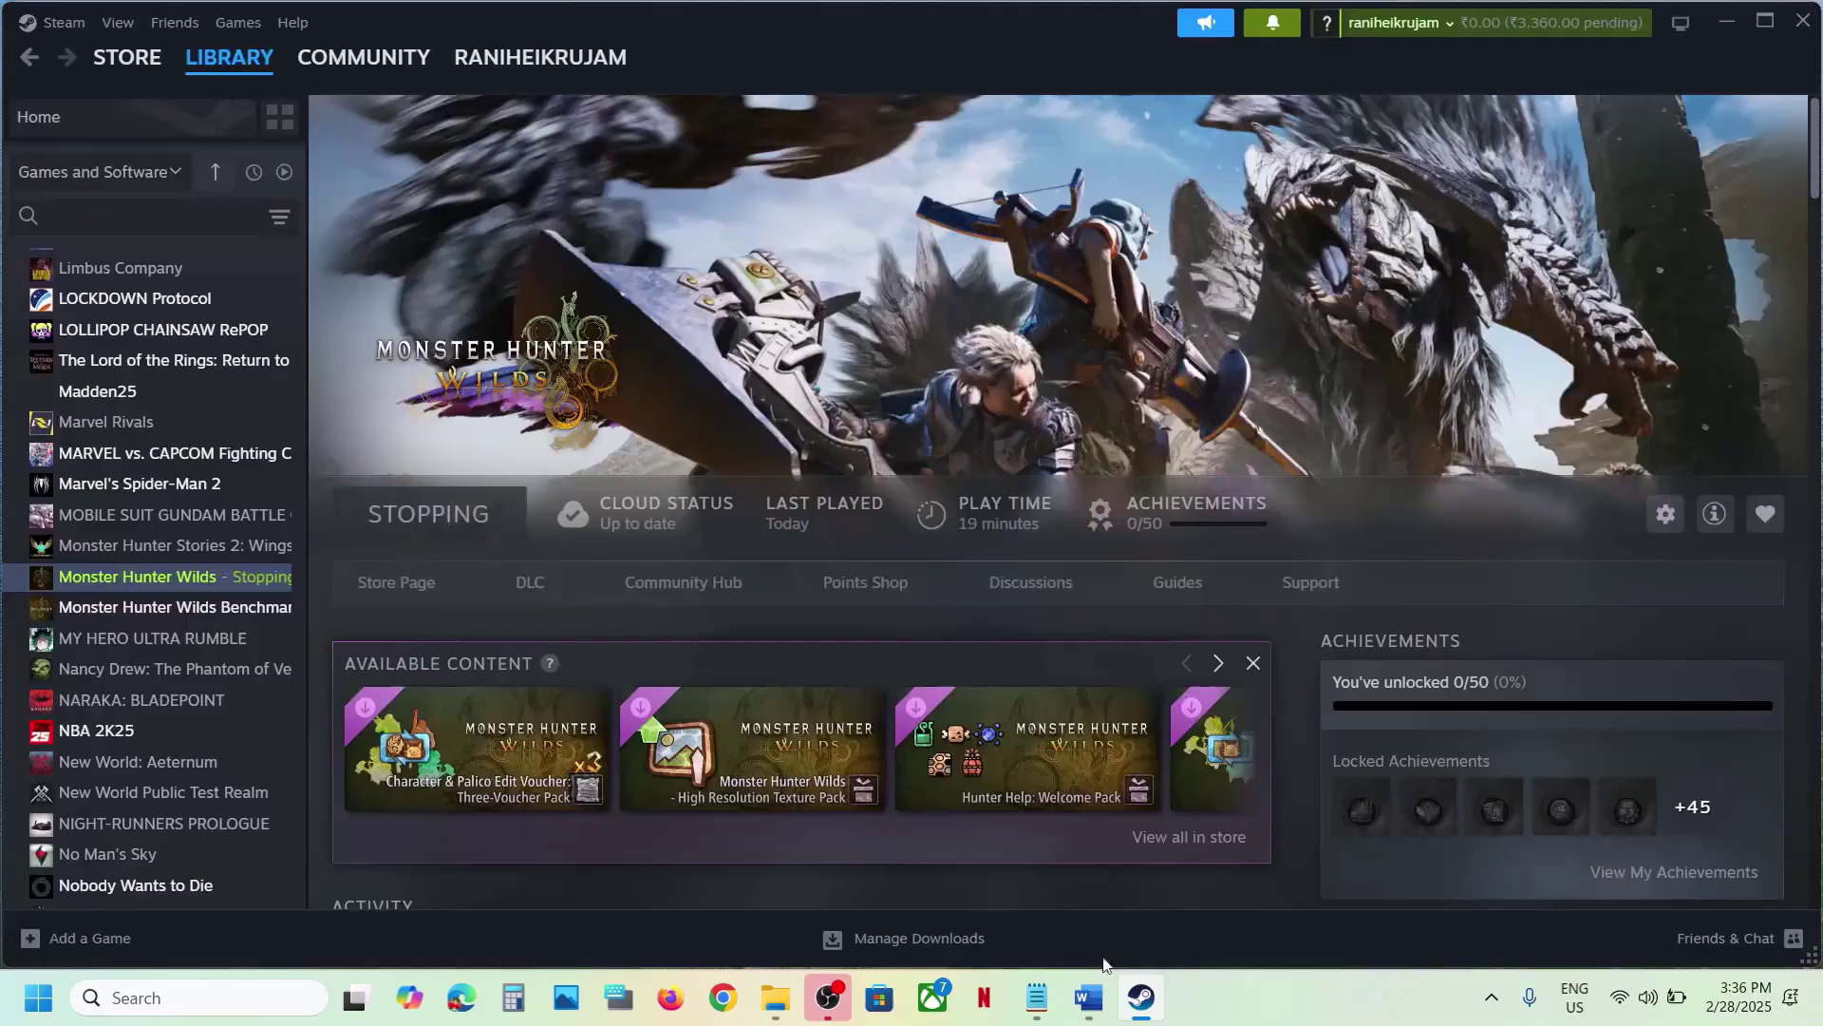
Return to the Word checklist and highlight the Step 8 instruction about closing Steam and backing up version.dll.
{"action": "left_click", "coordinate": [1089, 1005]}
{"action": "scroll", "coordinate": [694, 685], "scroll_direction": "down", "scroll_amount": 3}
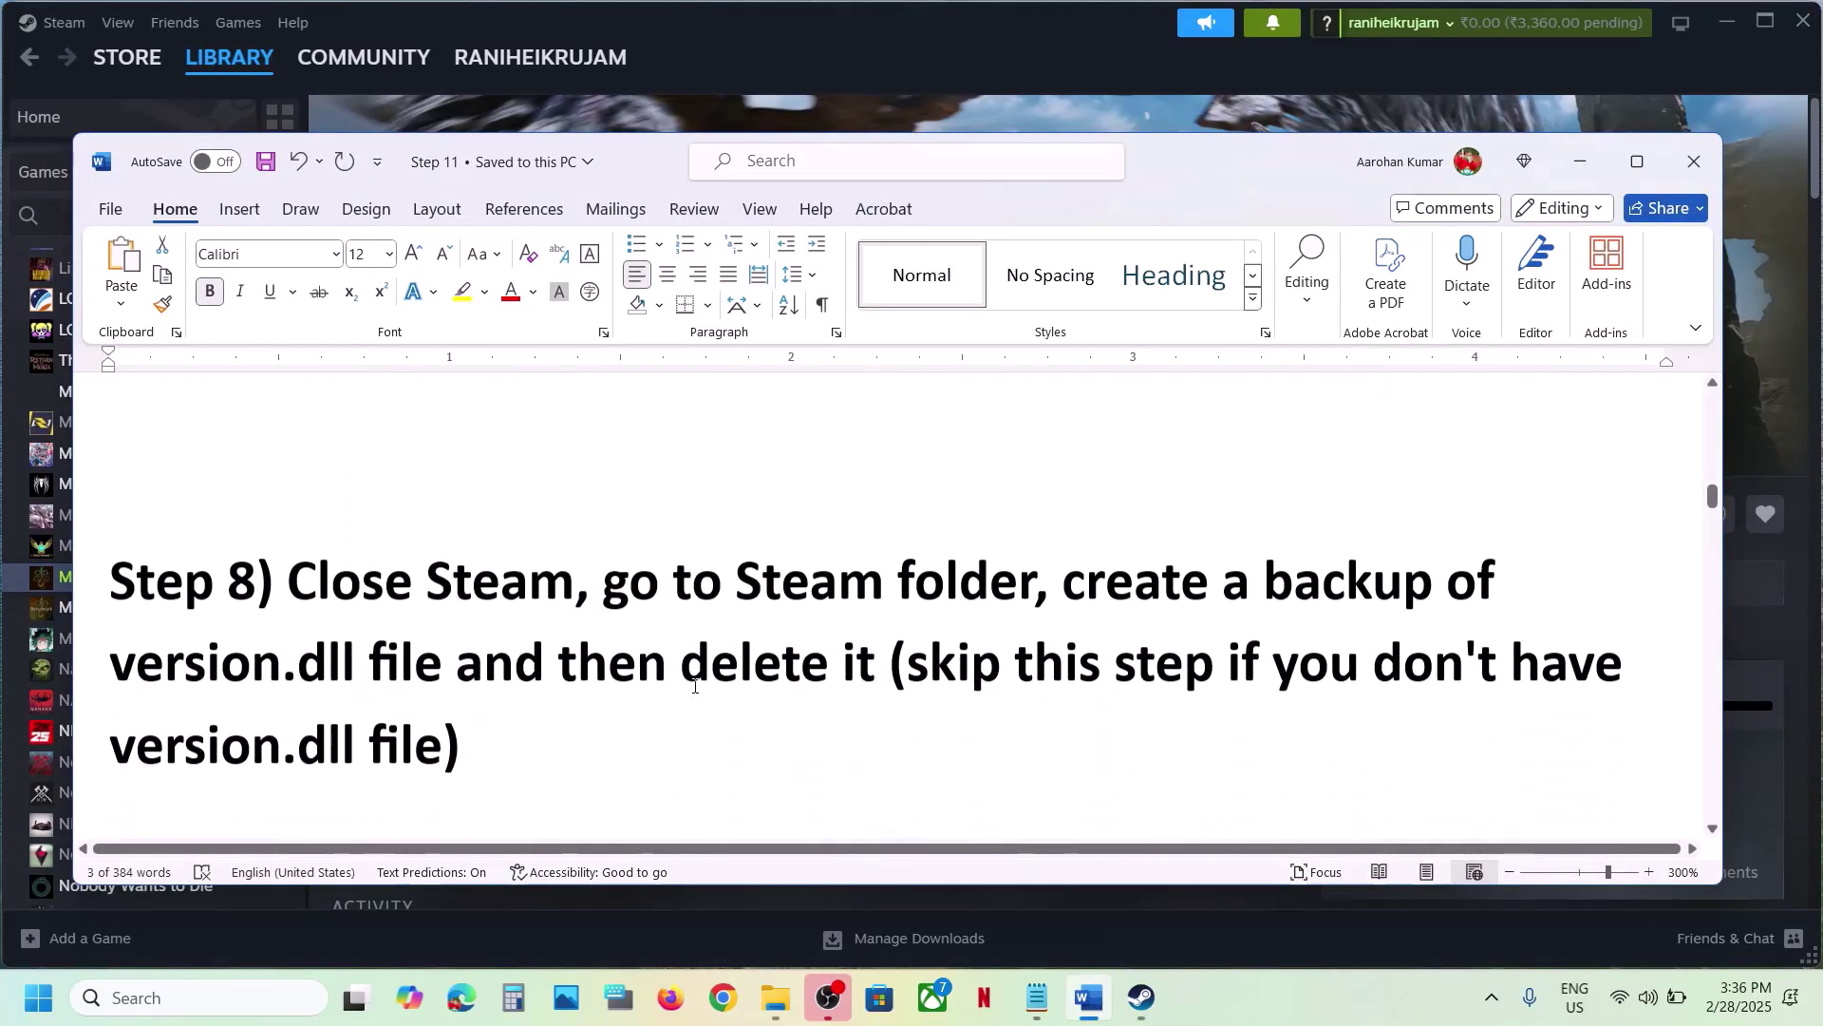
{"action": "left_click_drag", "start_coordinate": [290, 548], "coordinate": [817, 635]}
Check Steam's main menu for the Exit command, and browse File Explorer to the Steam folder in C:\Program Files (x86).
{"action": "left_click", "coordinate": [988, 72]}
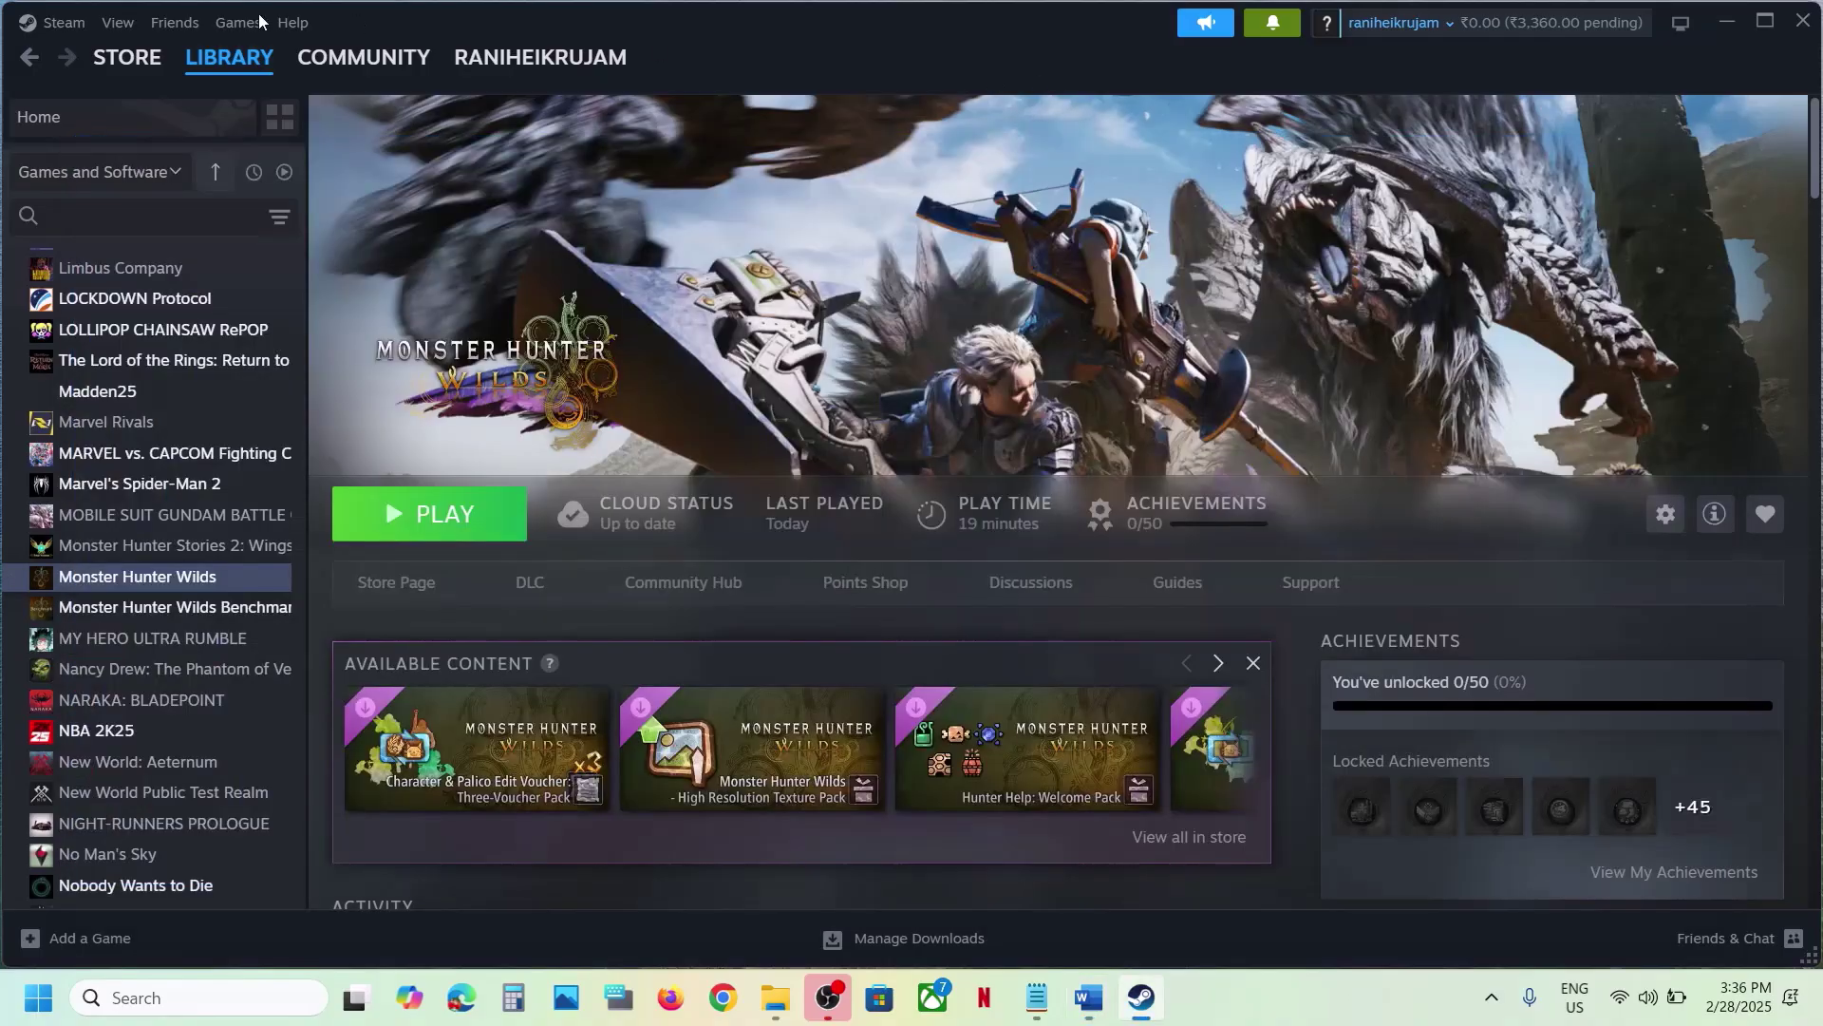
{"action": "left_click", "coordinate": [63, 22]}
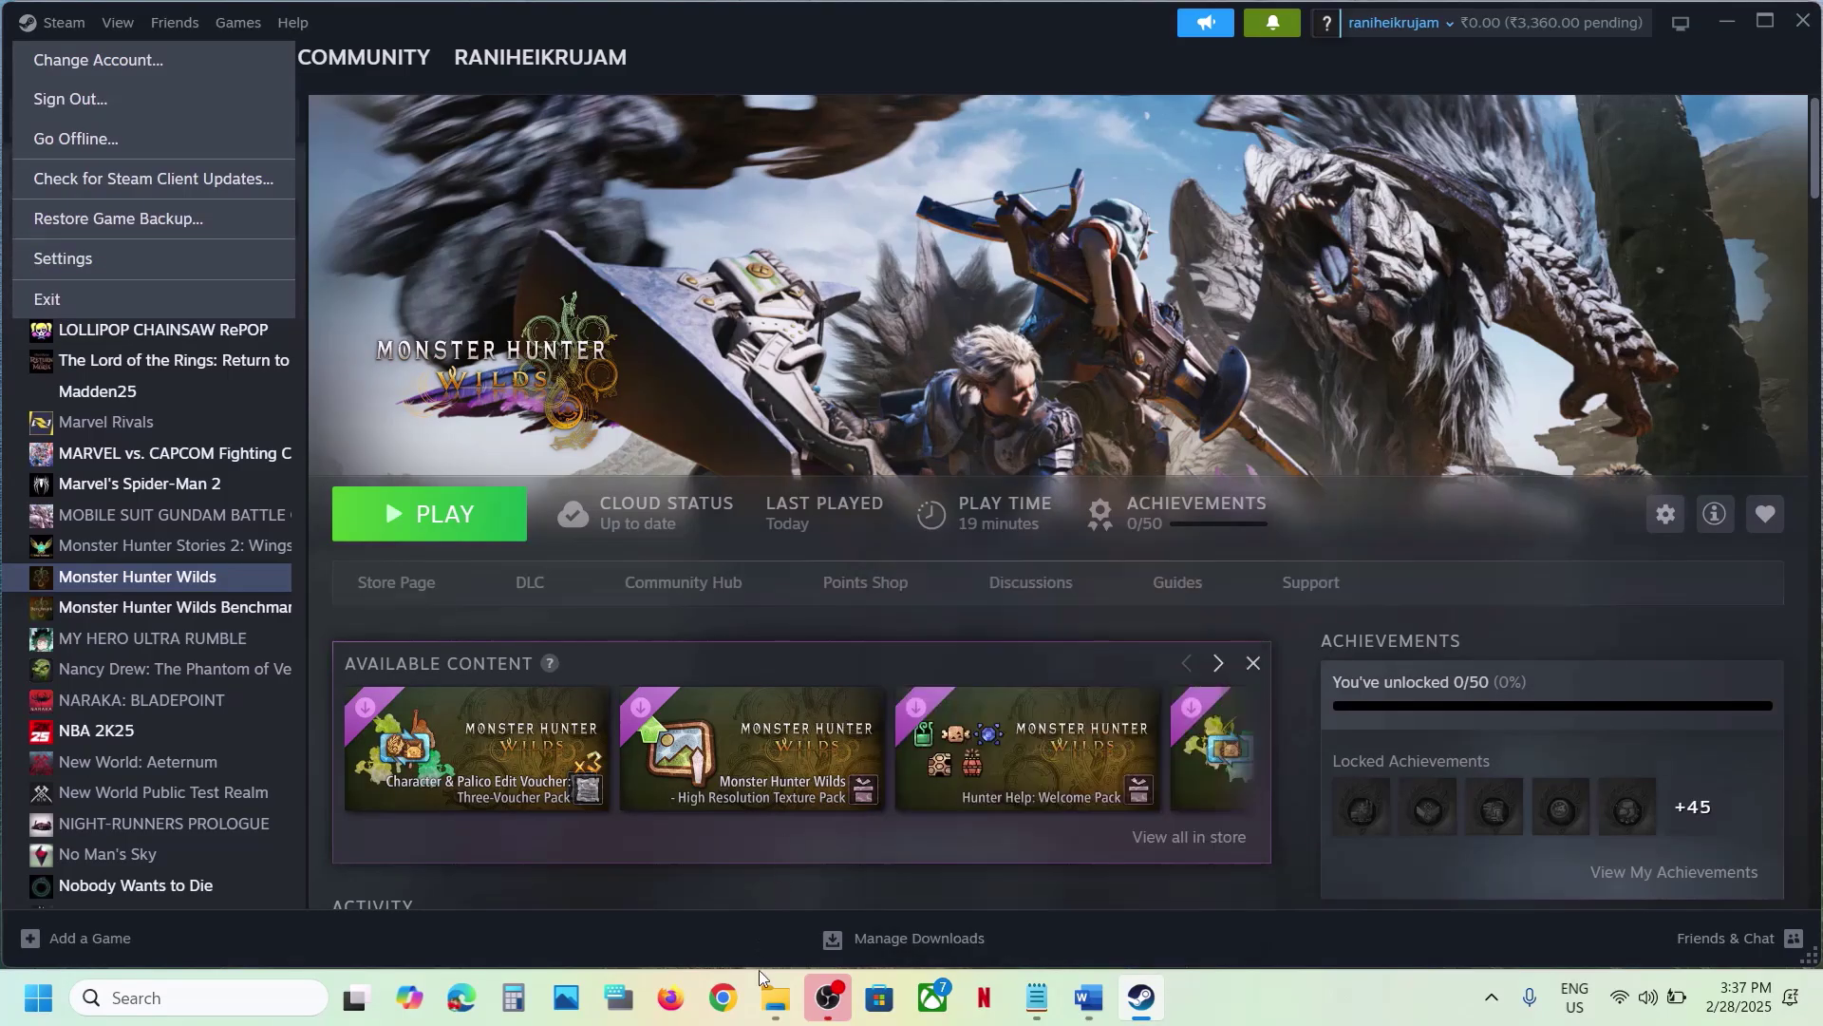
{"action": "mouse_move", "coordinate": [768, 1014]}
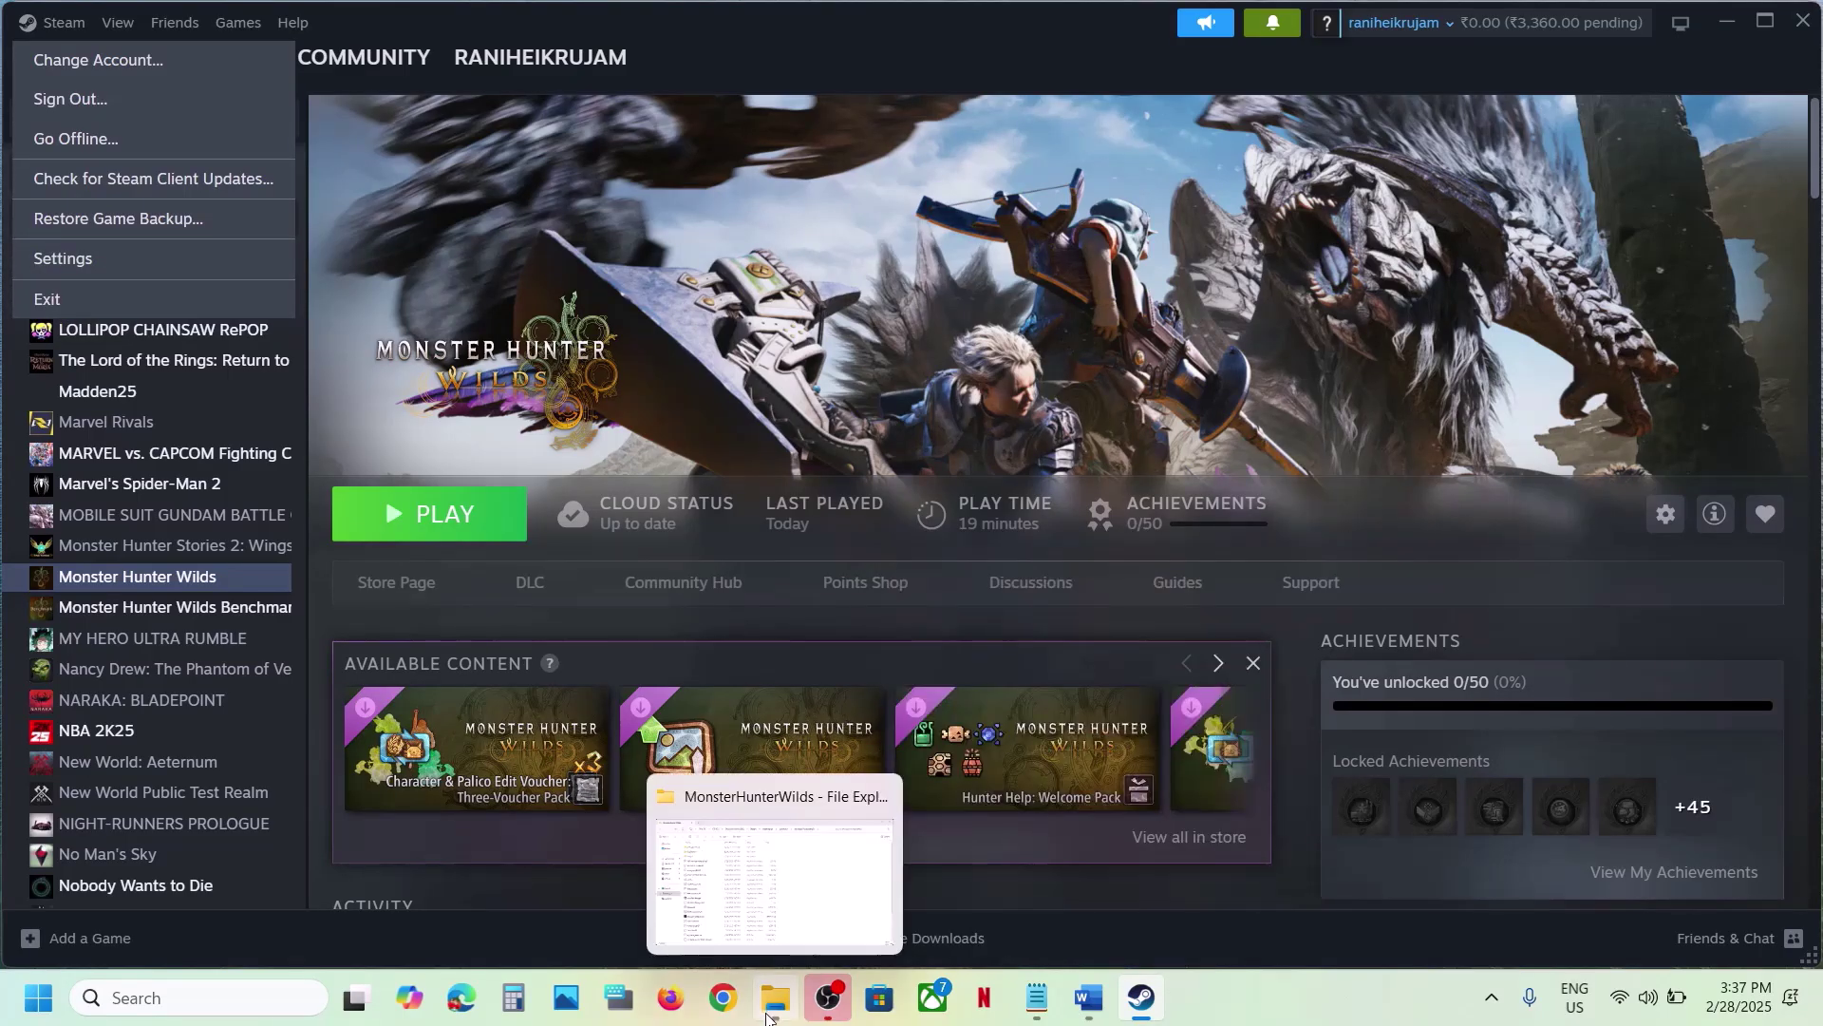
{"action": "left_click", "coordinate": [770, 897]}
{"action": "left_click", "coordinate": [107, 543]}
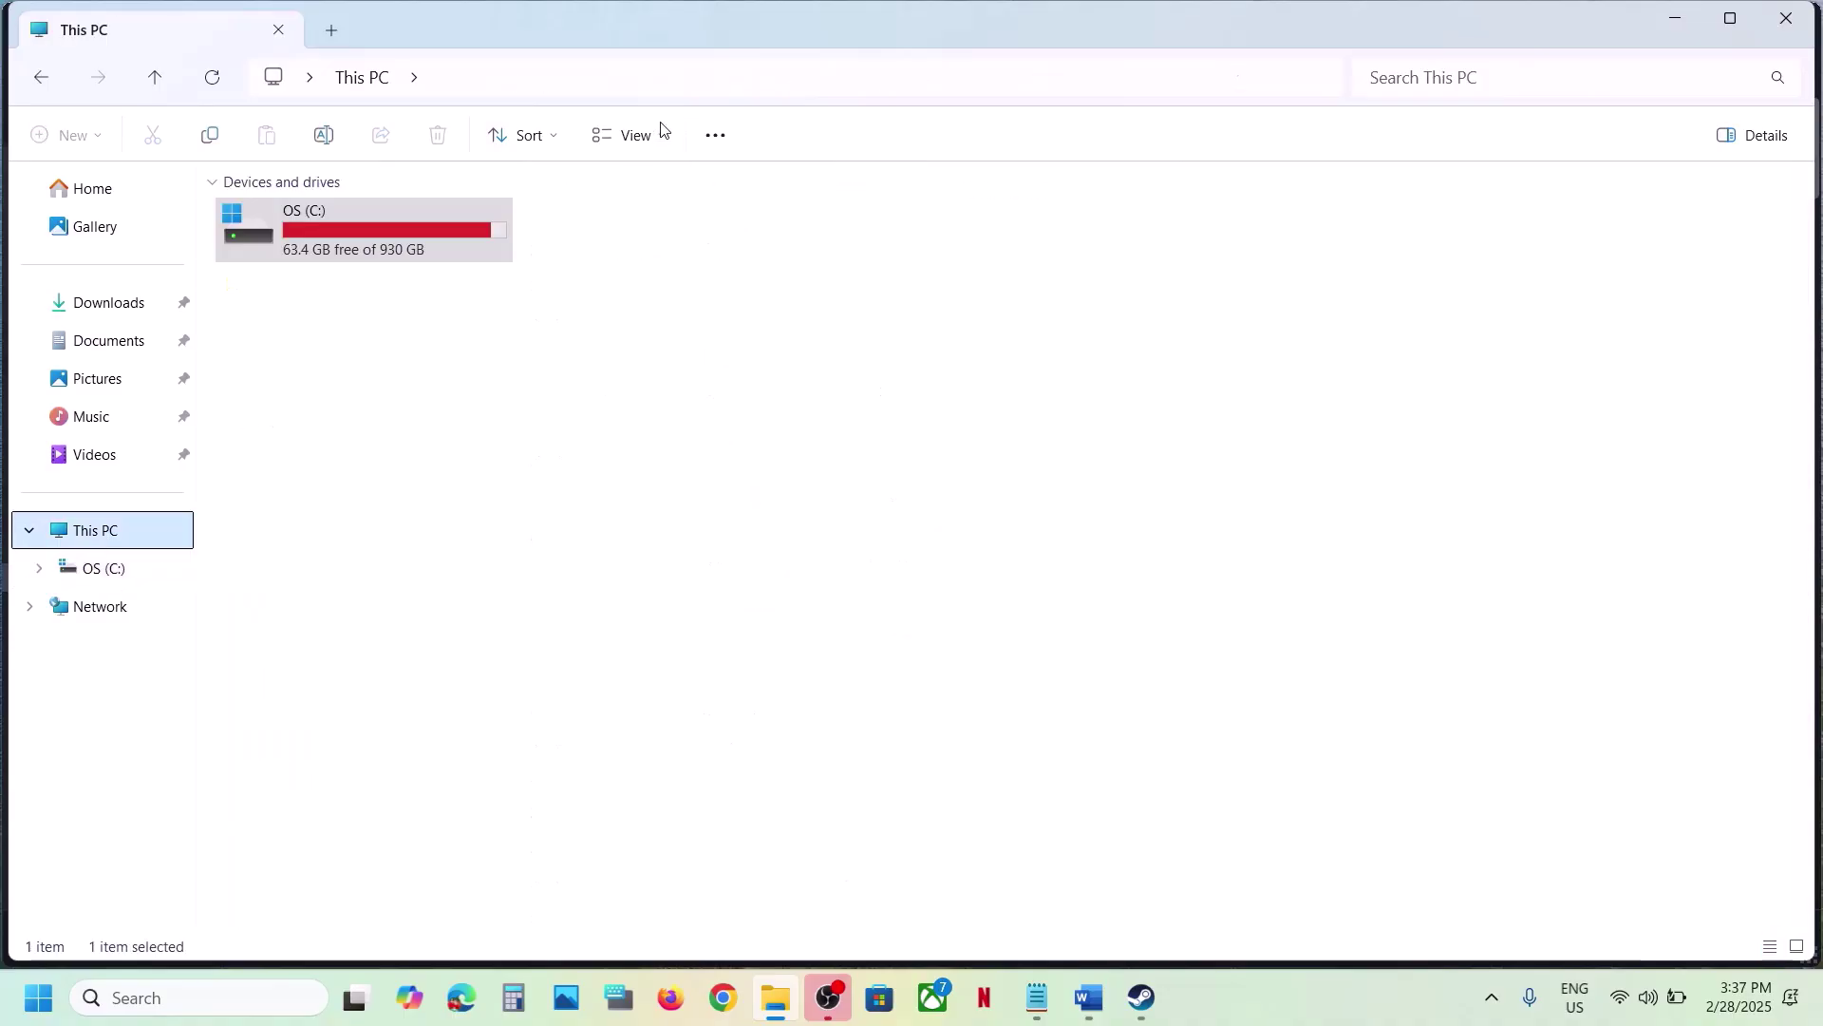
{"action": "double_click", "coordinate": [330, 248]}
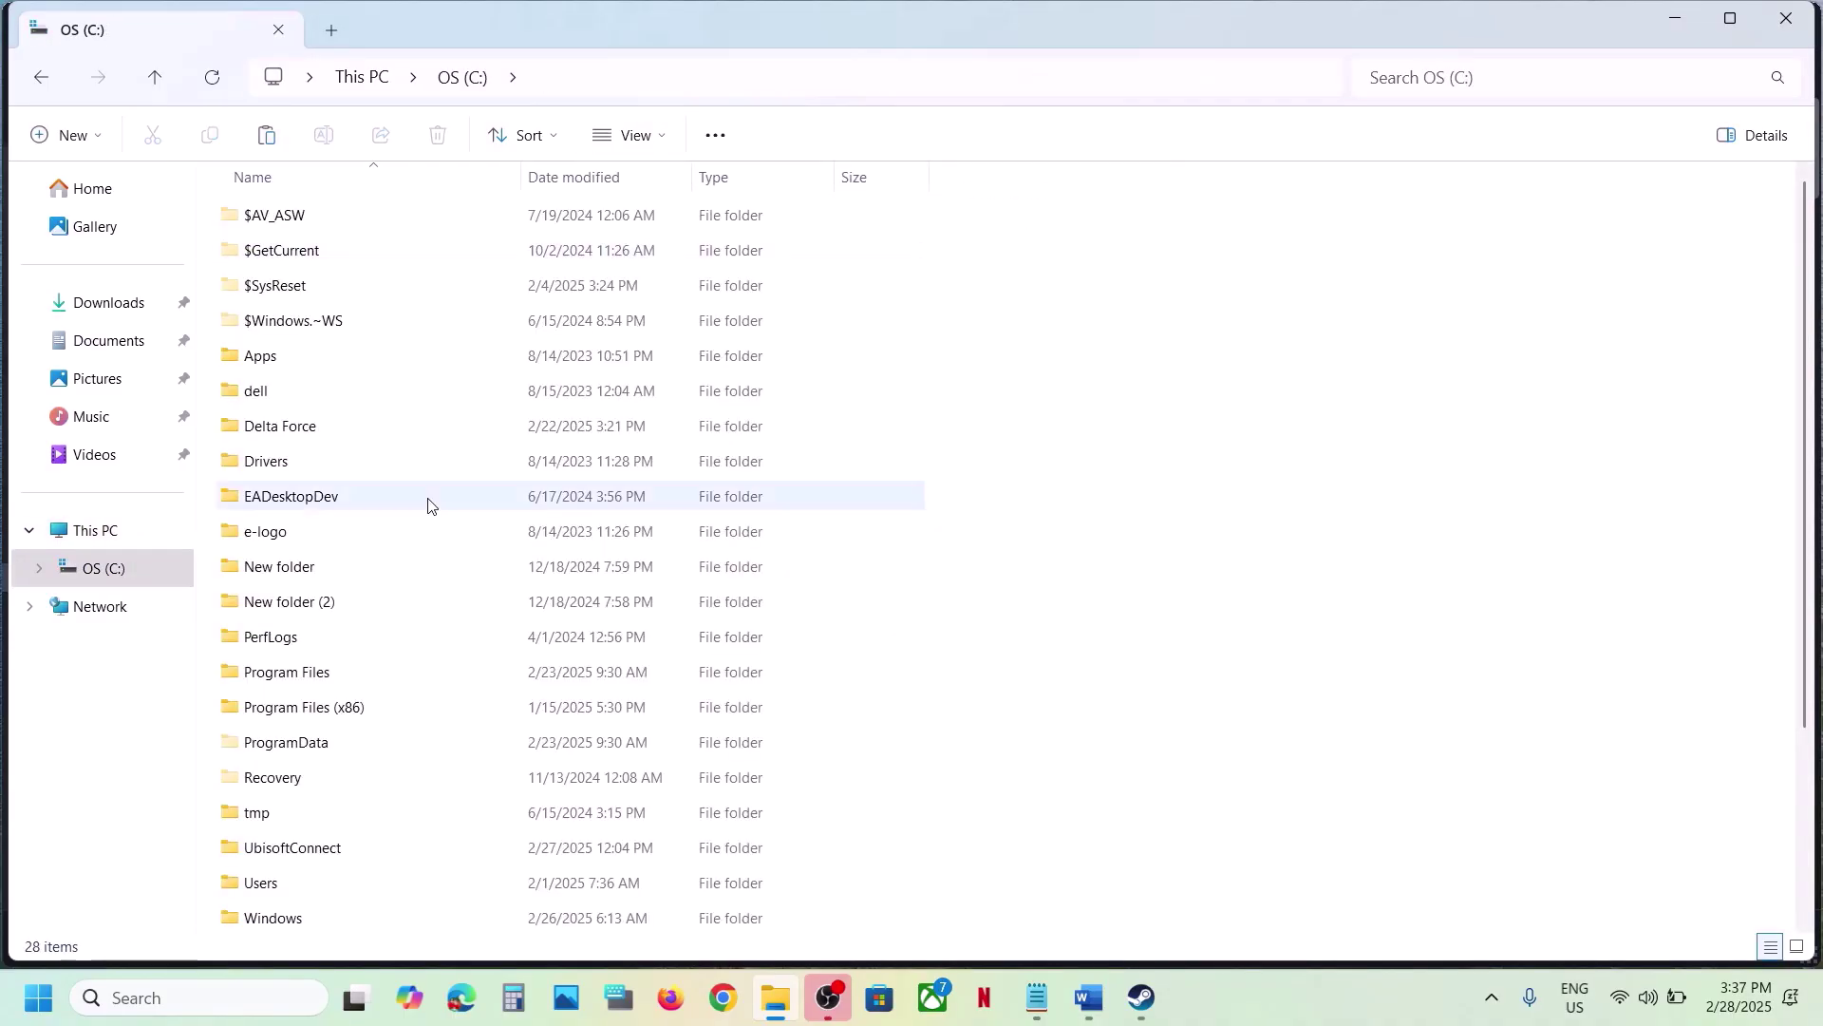
{"action": "scroll", "coordinate": [429, 506], "scroll_direction": "down", "scroll_amount": 3}
{"action": "double_click", "coordinate": [333, 468]}
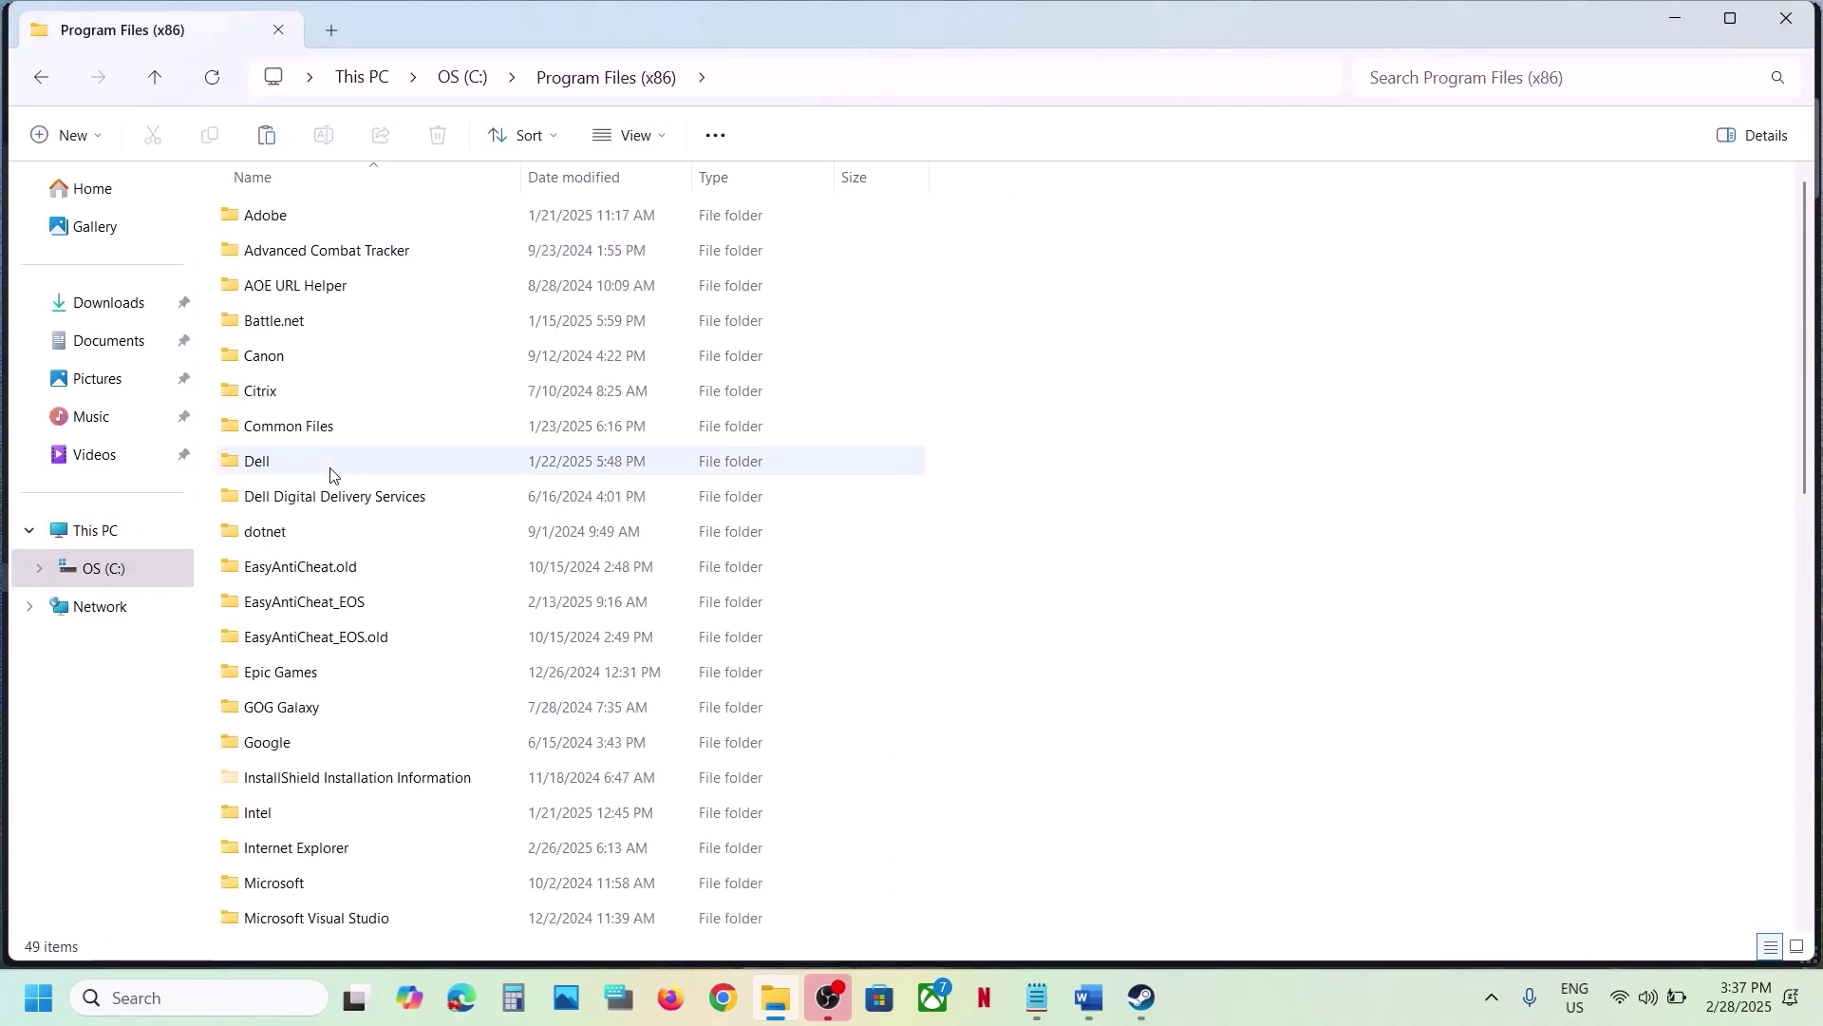
{"action": "scroll", "coordinate": [331, 474], "scroll_direction": "down", "scroll_amount": 4}
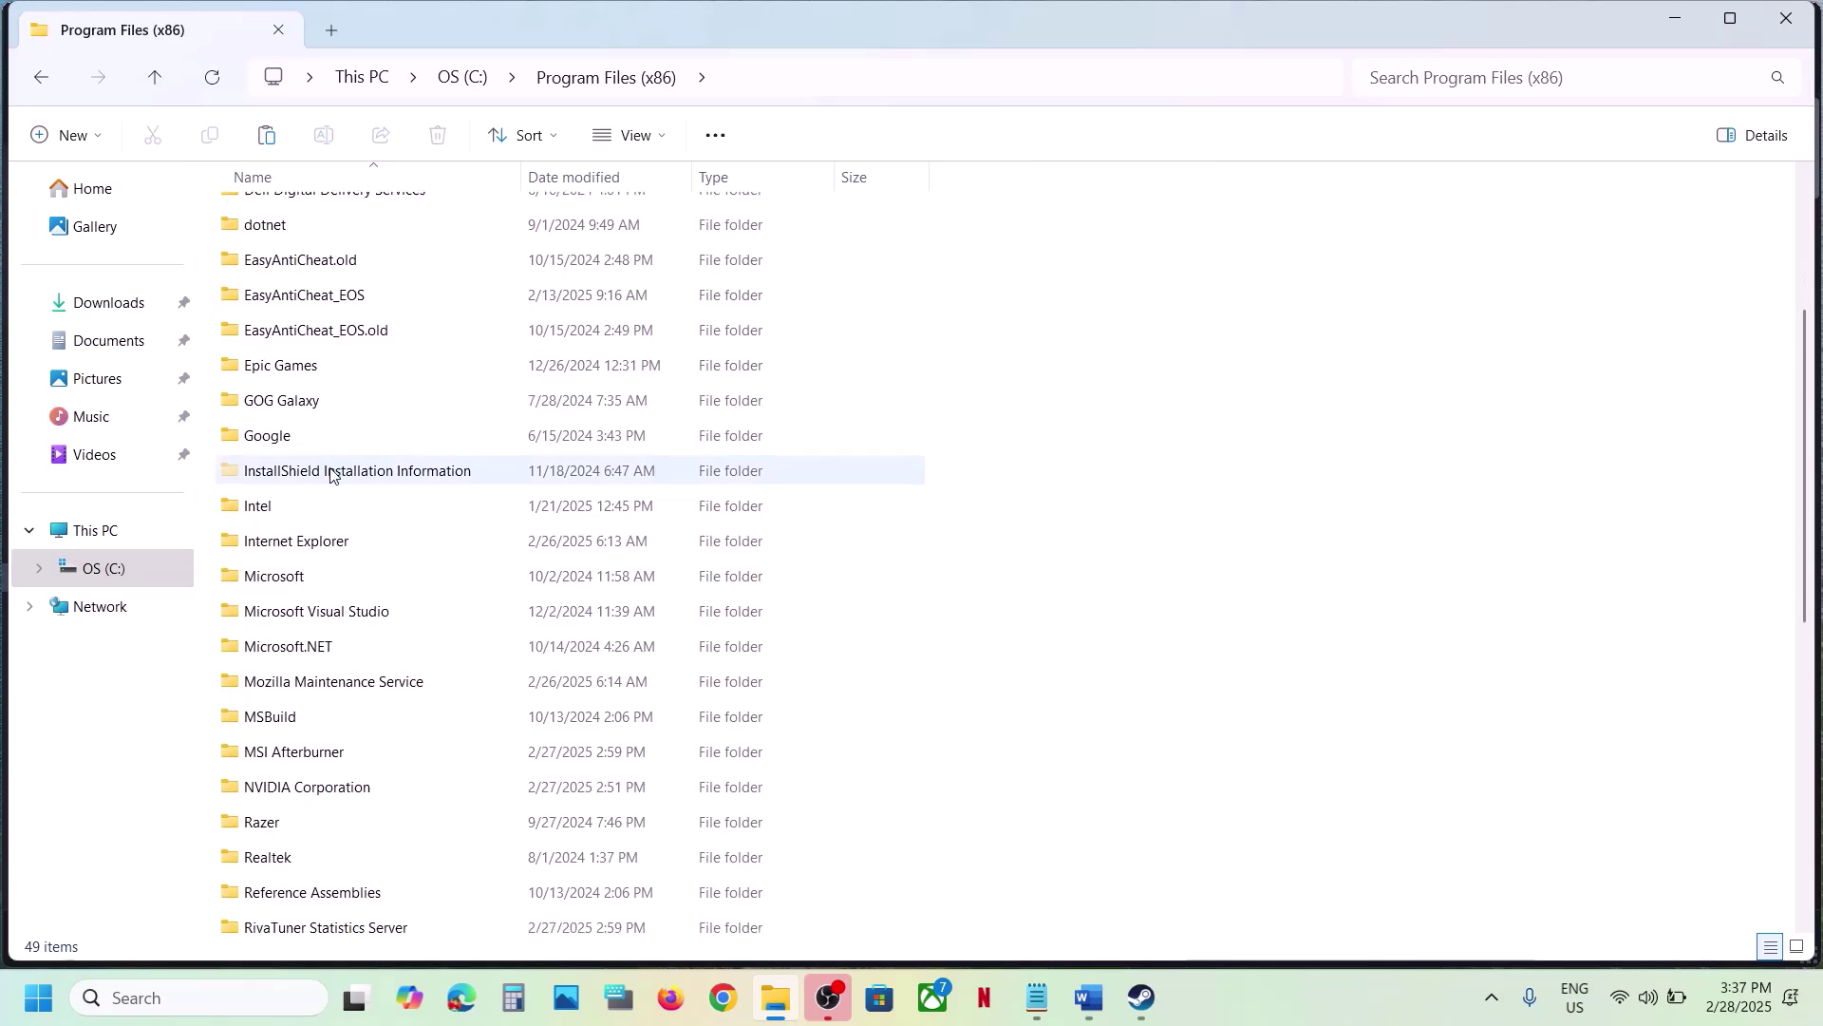
{"action": "scroll", "coordinate": [330, 475], "scroll_direction": "down", "scroll_amount": 5}
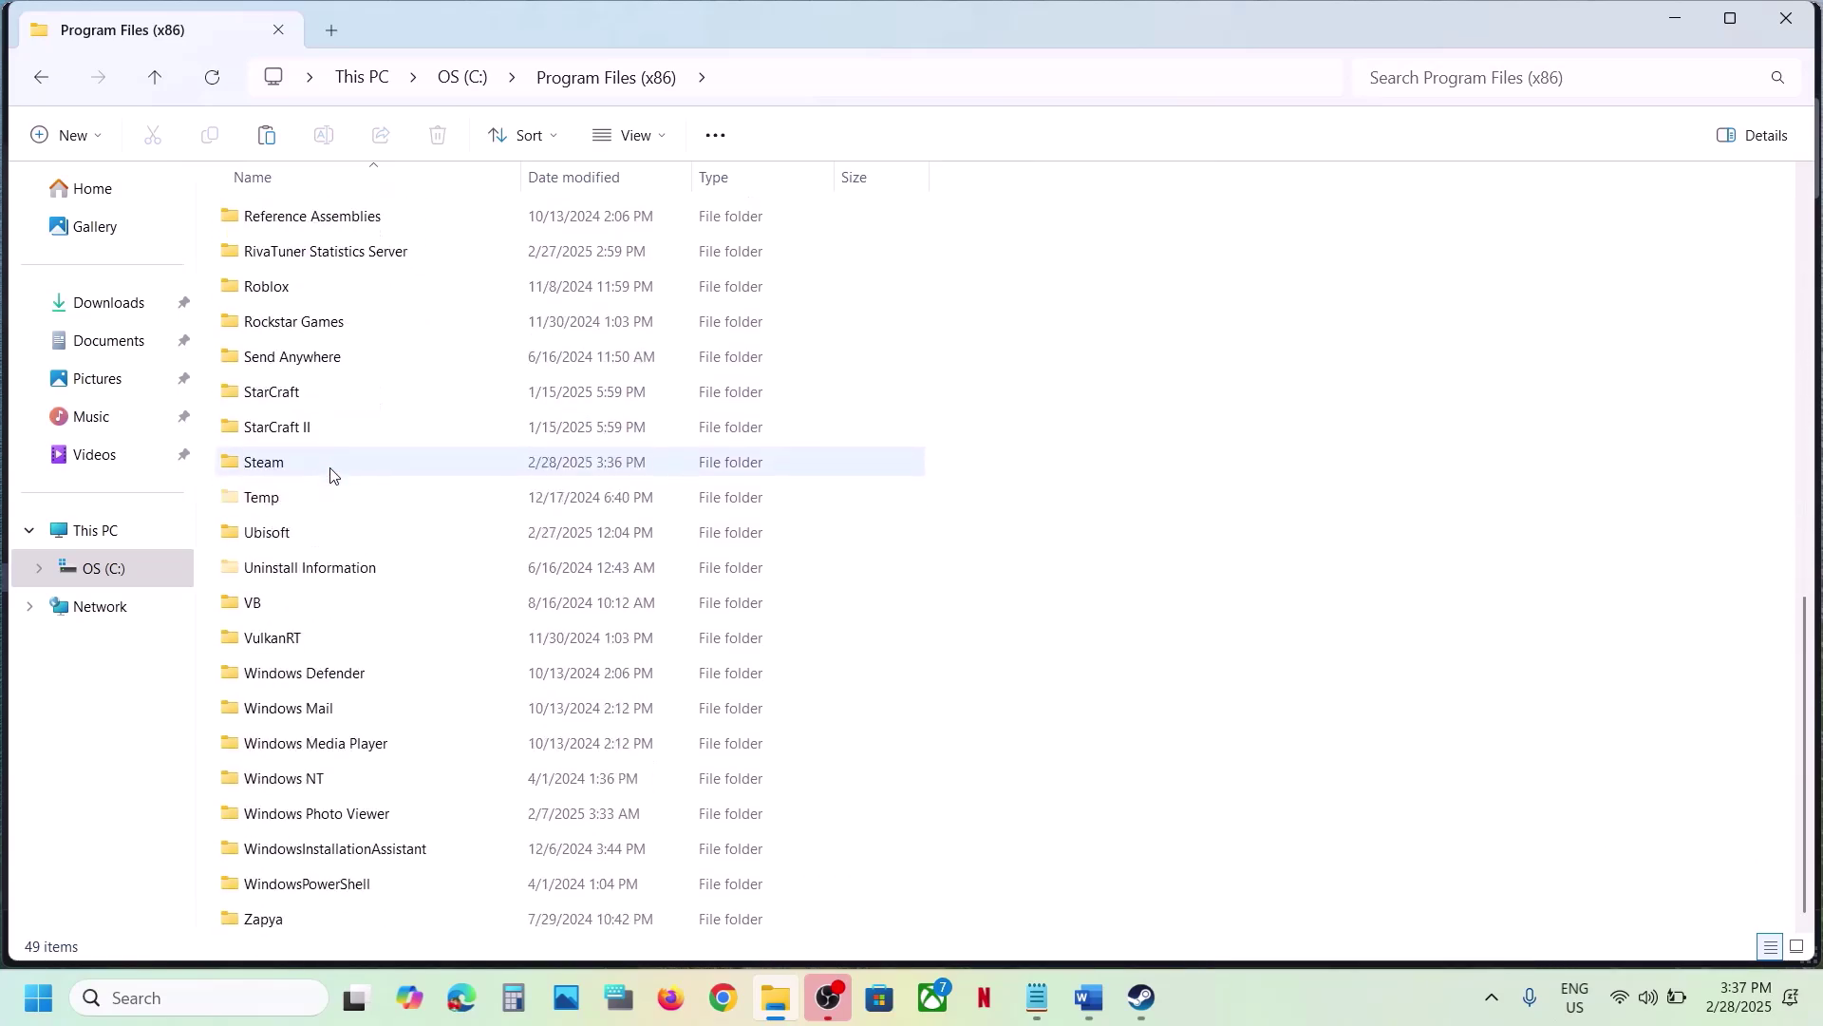
{"action": "left_click", "coordinate": [274, 473]}
{"action": "double_click", "coordinate": [274, 474]}
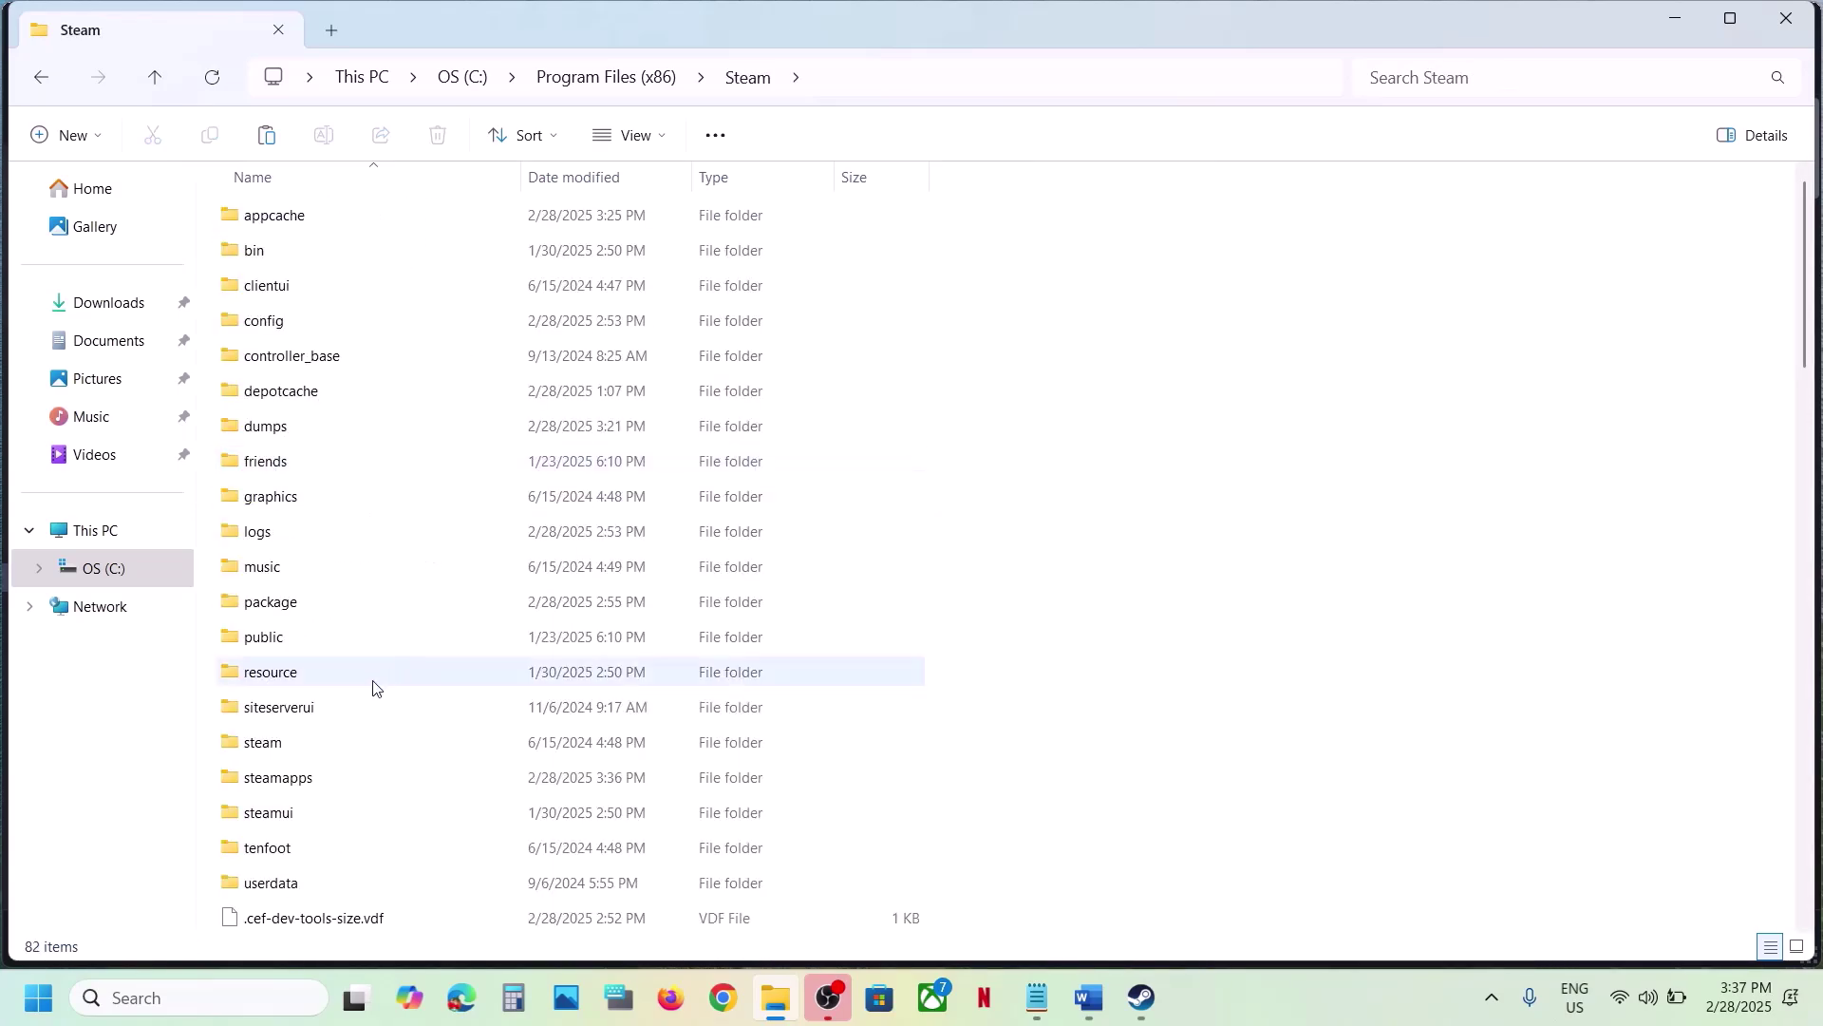
Copy version.dll from the Steam folder and paste it onto the desktop as a backup.
{"action": "left_click", "coordinate": [322, 707]}
{"action": "scroll", "coordinate": [321, 702], "scroll_direction": "down", "scroll_amount": 20}
{"action": "left_click", "coordinate": [321, 704]}
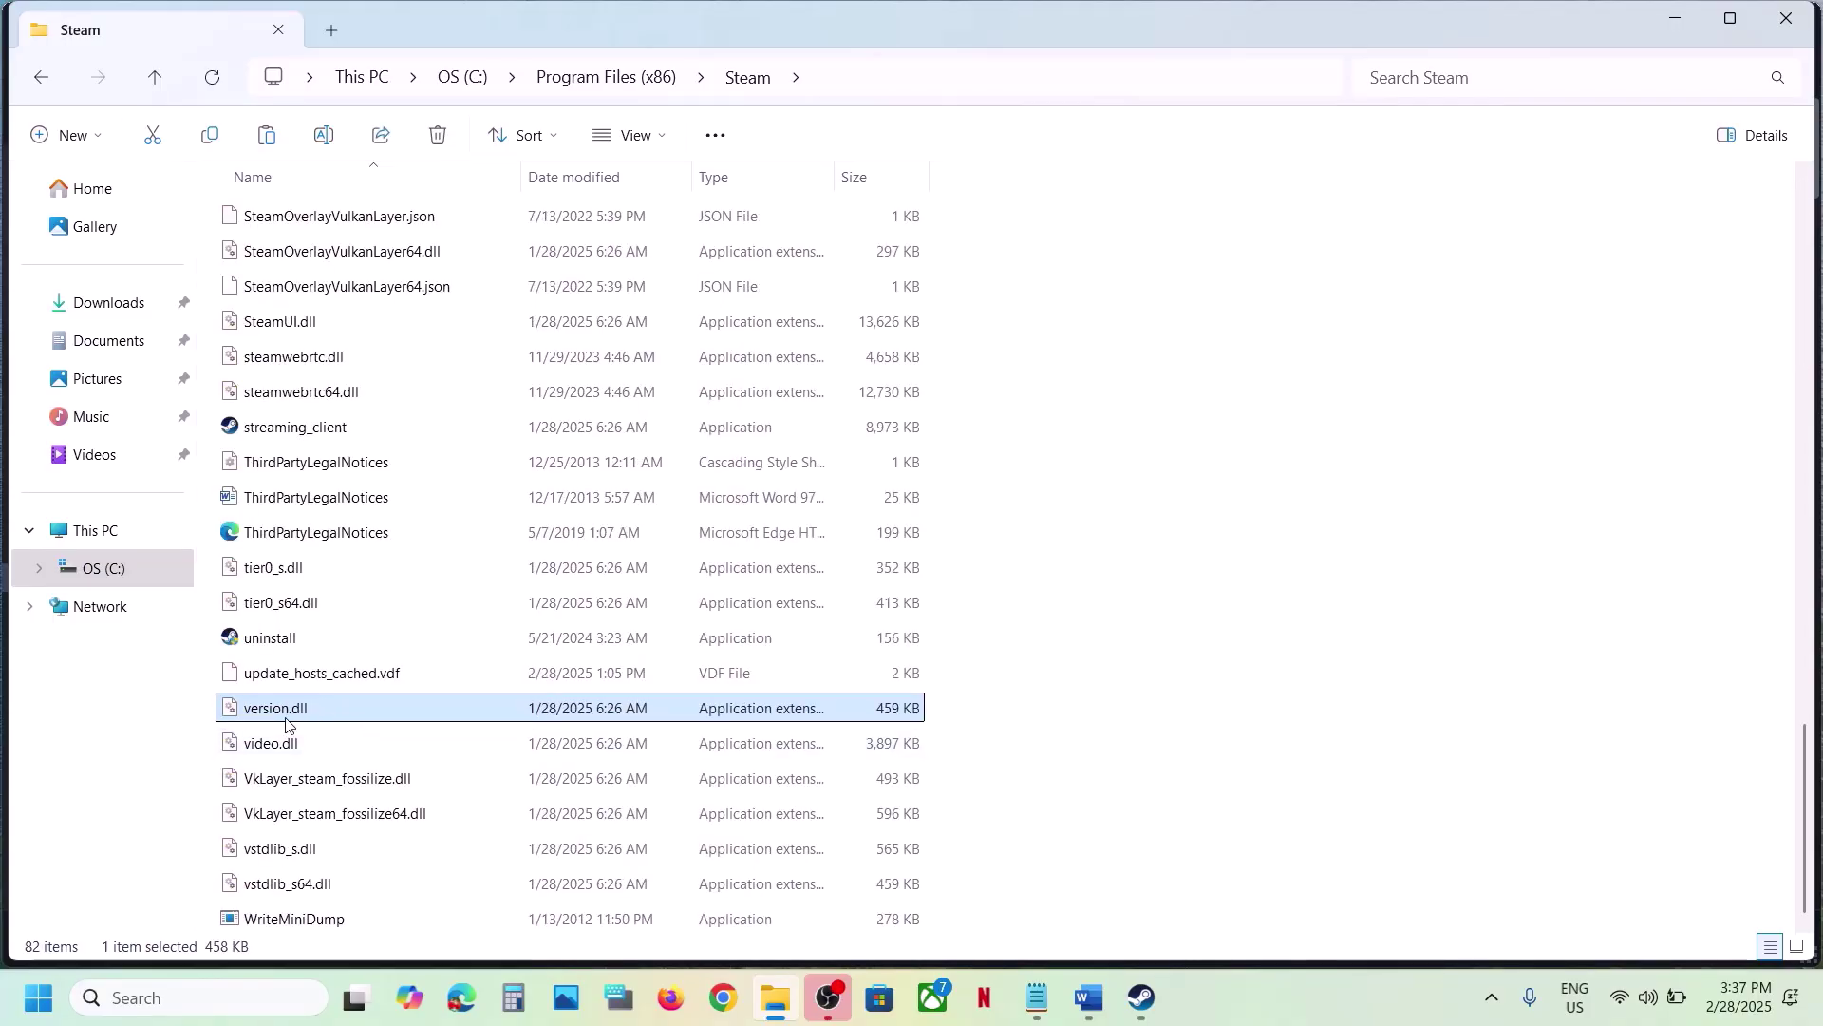
{"action": "left_click", "coordinate": [293, 708]}
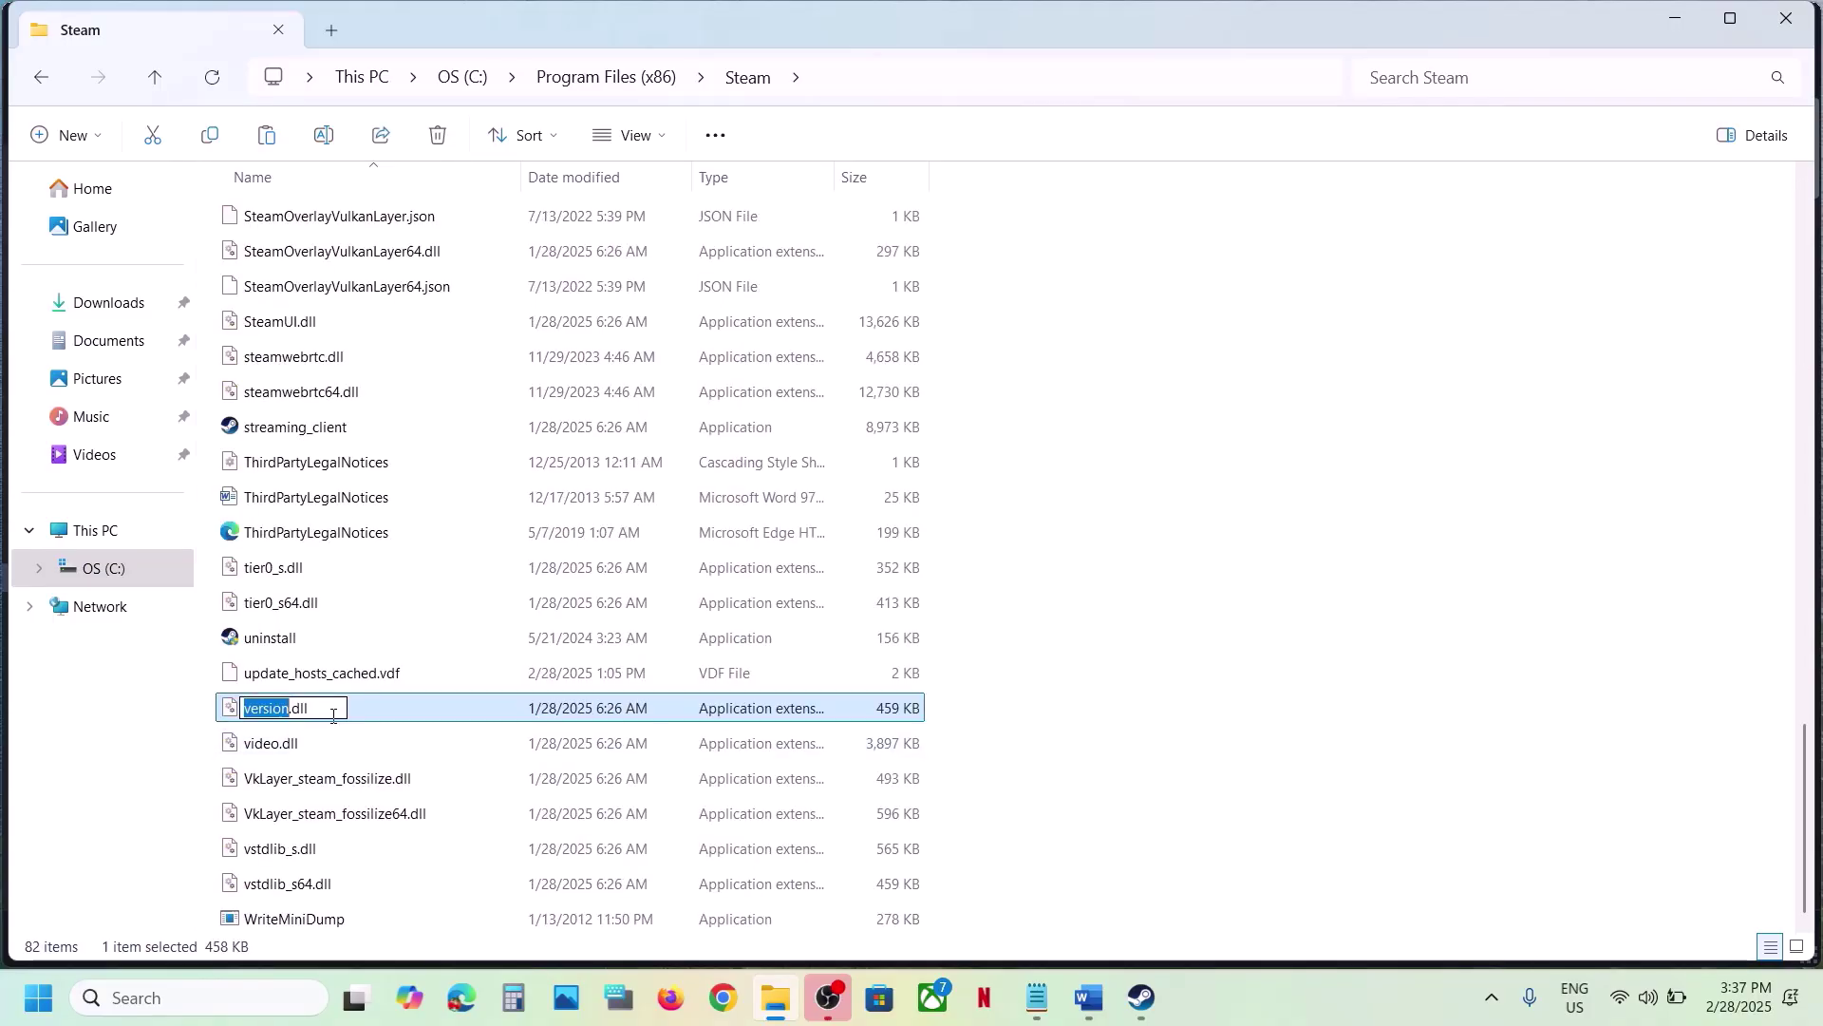
{"action": "left_click", "coordinate": [393, 714]}
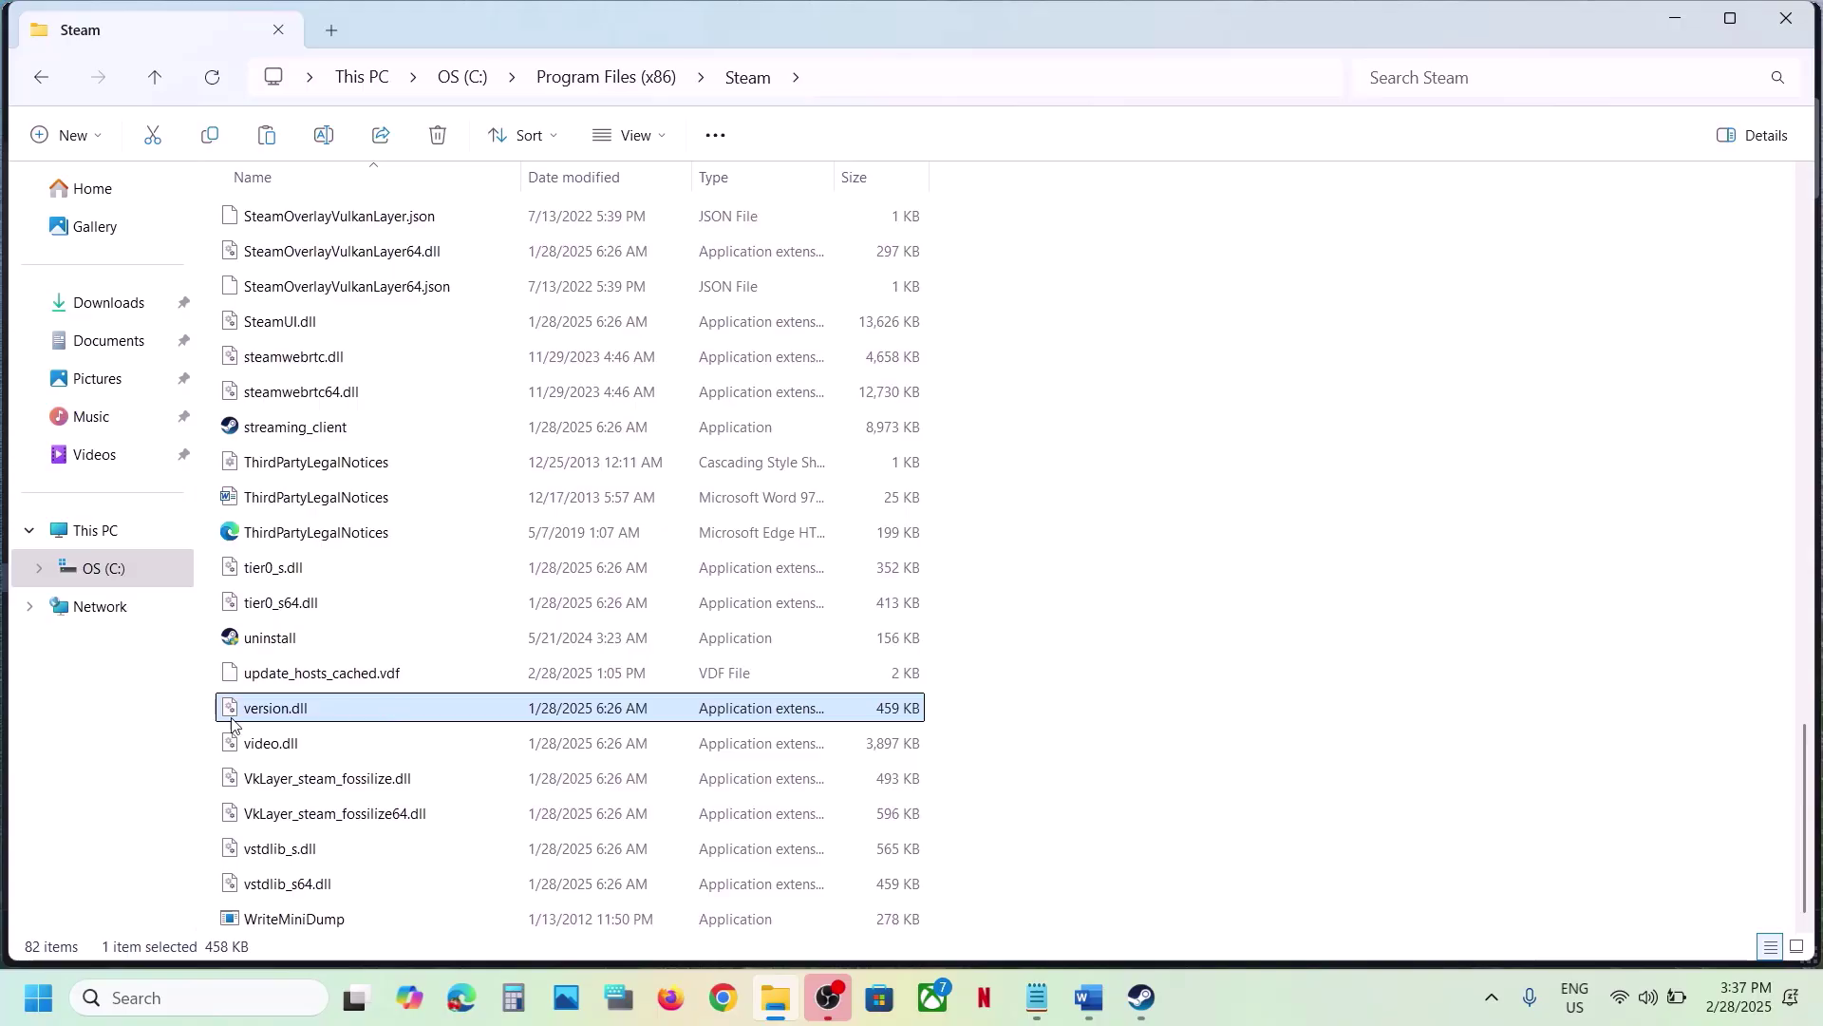
{"action": "mouse_move", "coordinate": [297, 710]}
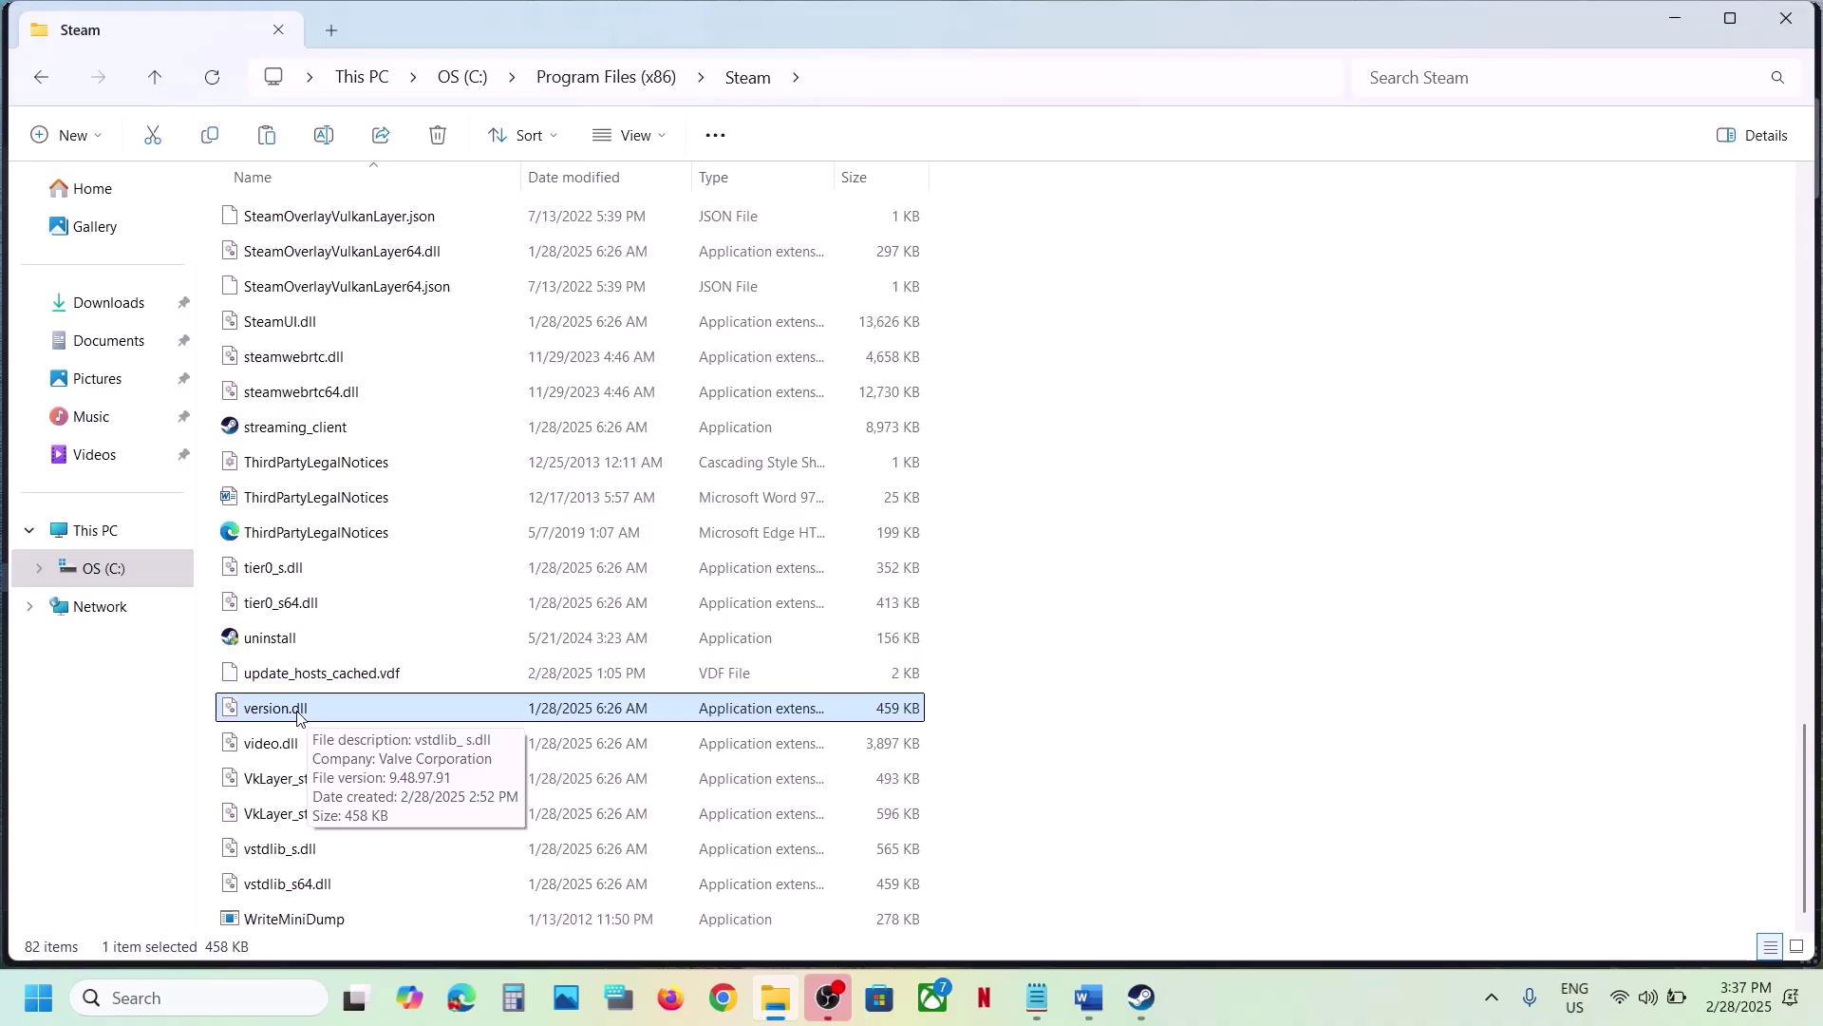
{"action": "right_click", "coordinate": [328, 710]}
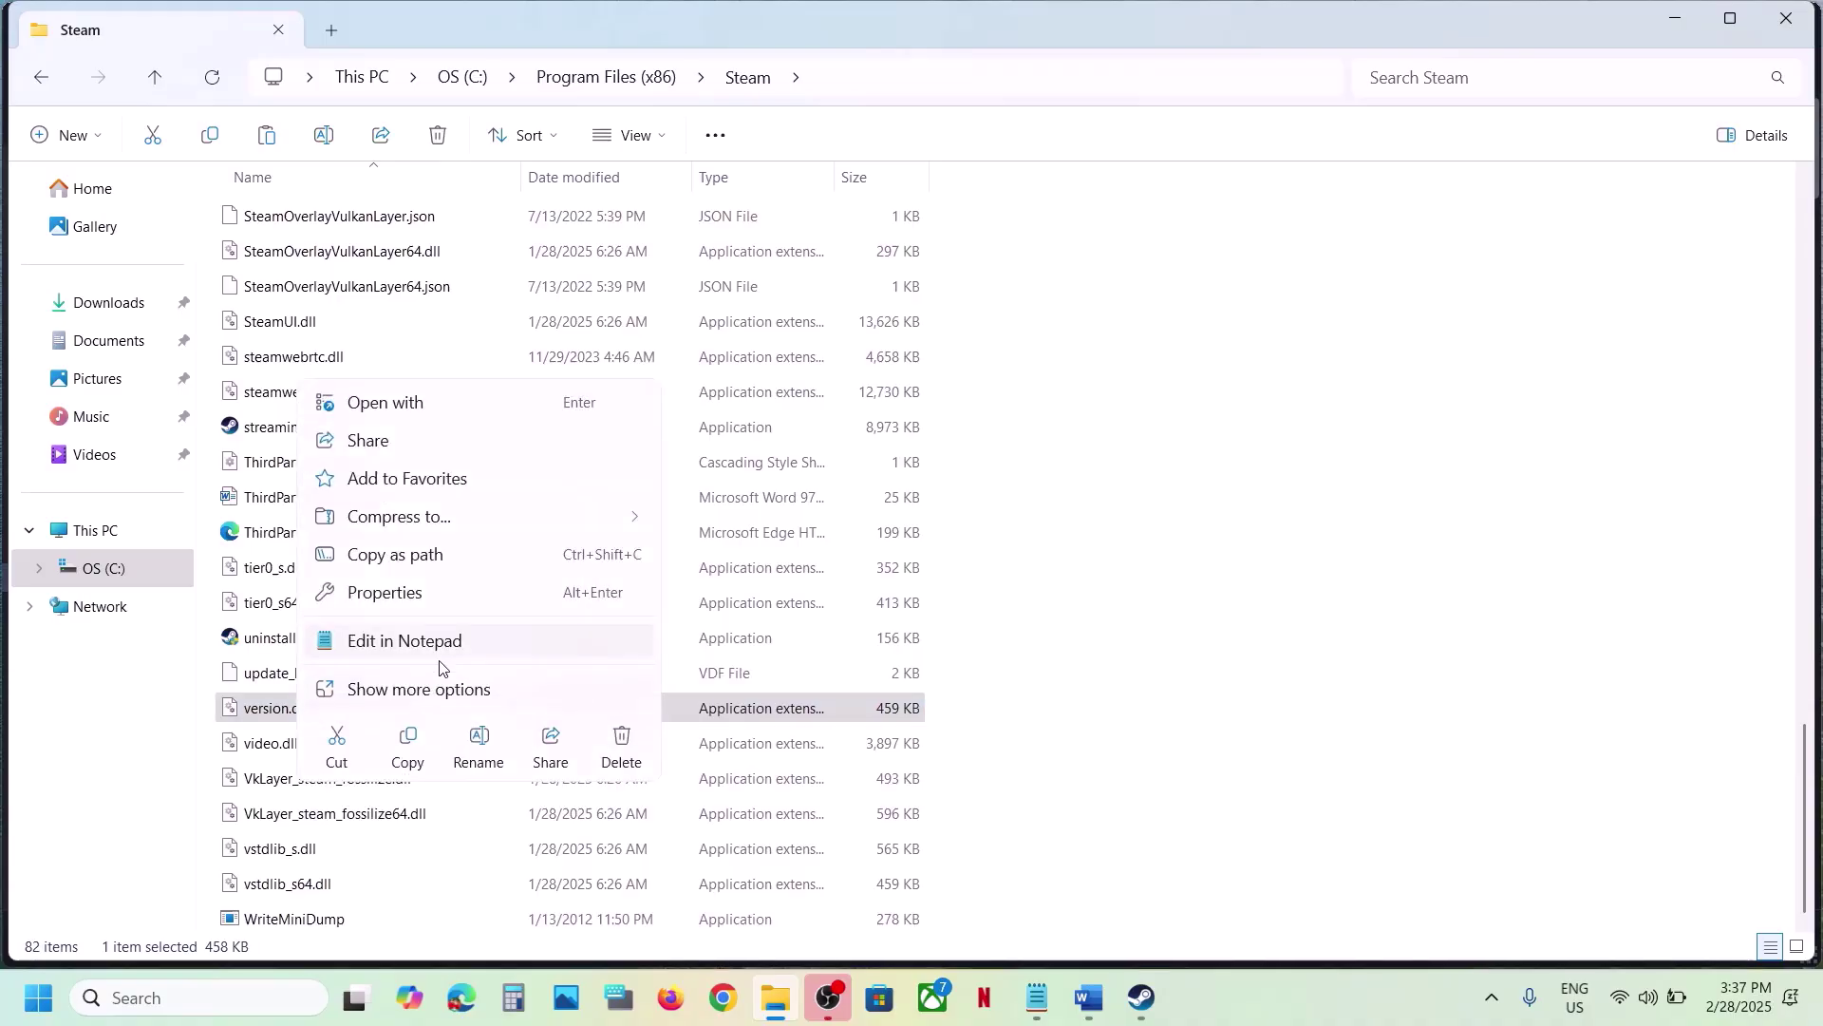
{"action": "left_click", "coordinate": [412, 740]}
{"action": "key", "text": "super+d"}
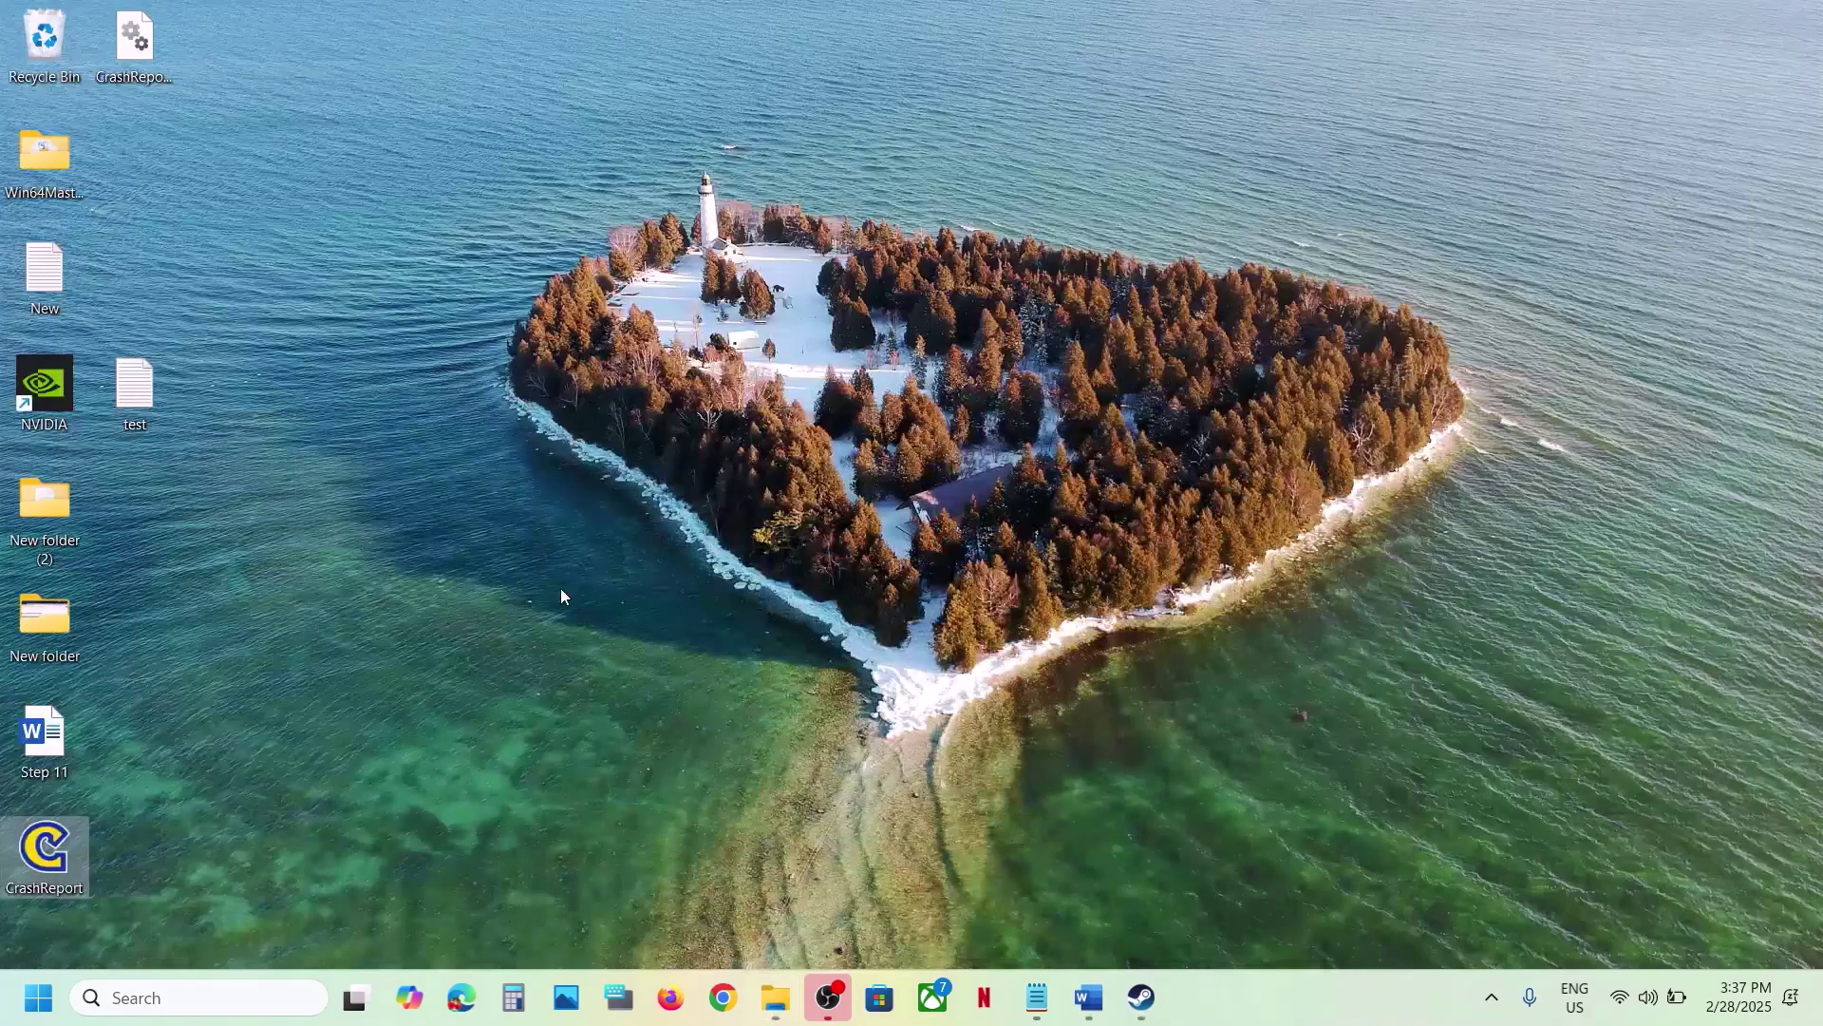
{"action": "key", "text": "ctrl+v"}
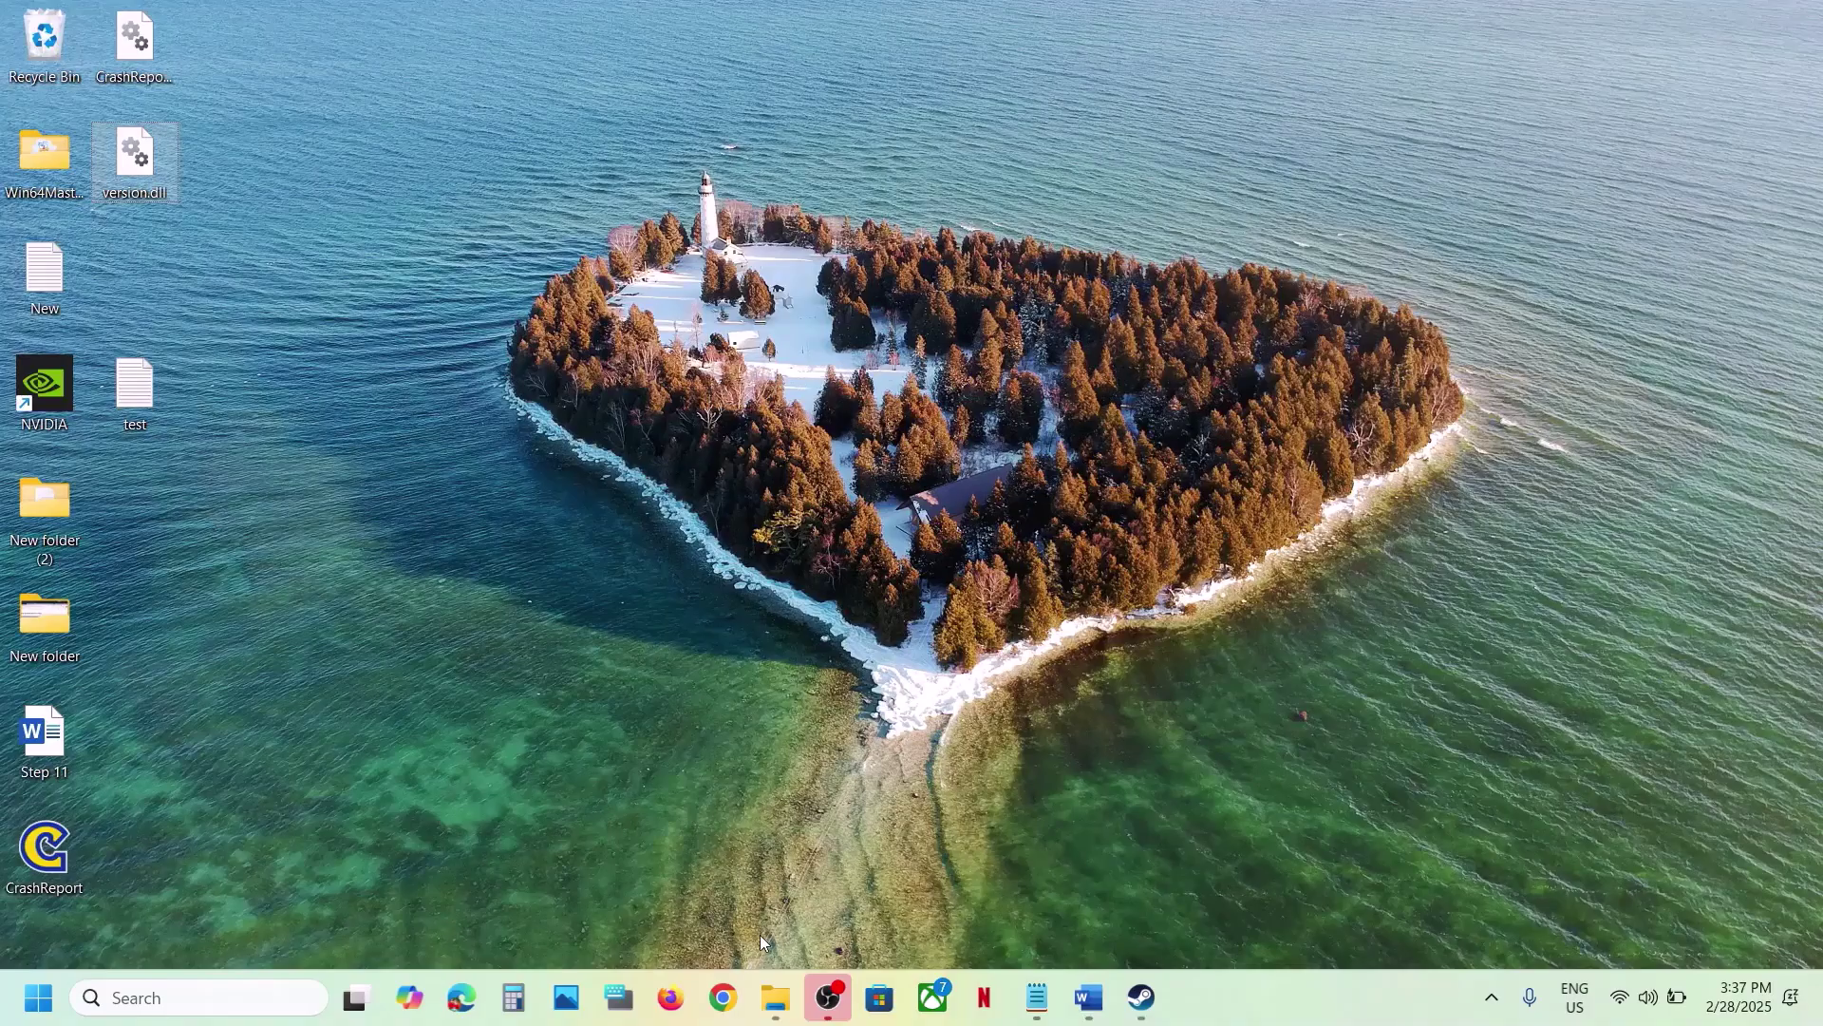
Return to the Steam folder in File Explorer and delete the original version.dll.
{"action": "left_click", "coordinate": [777, 1002]}
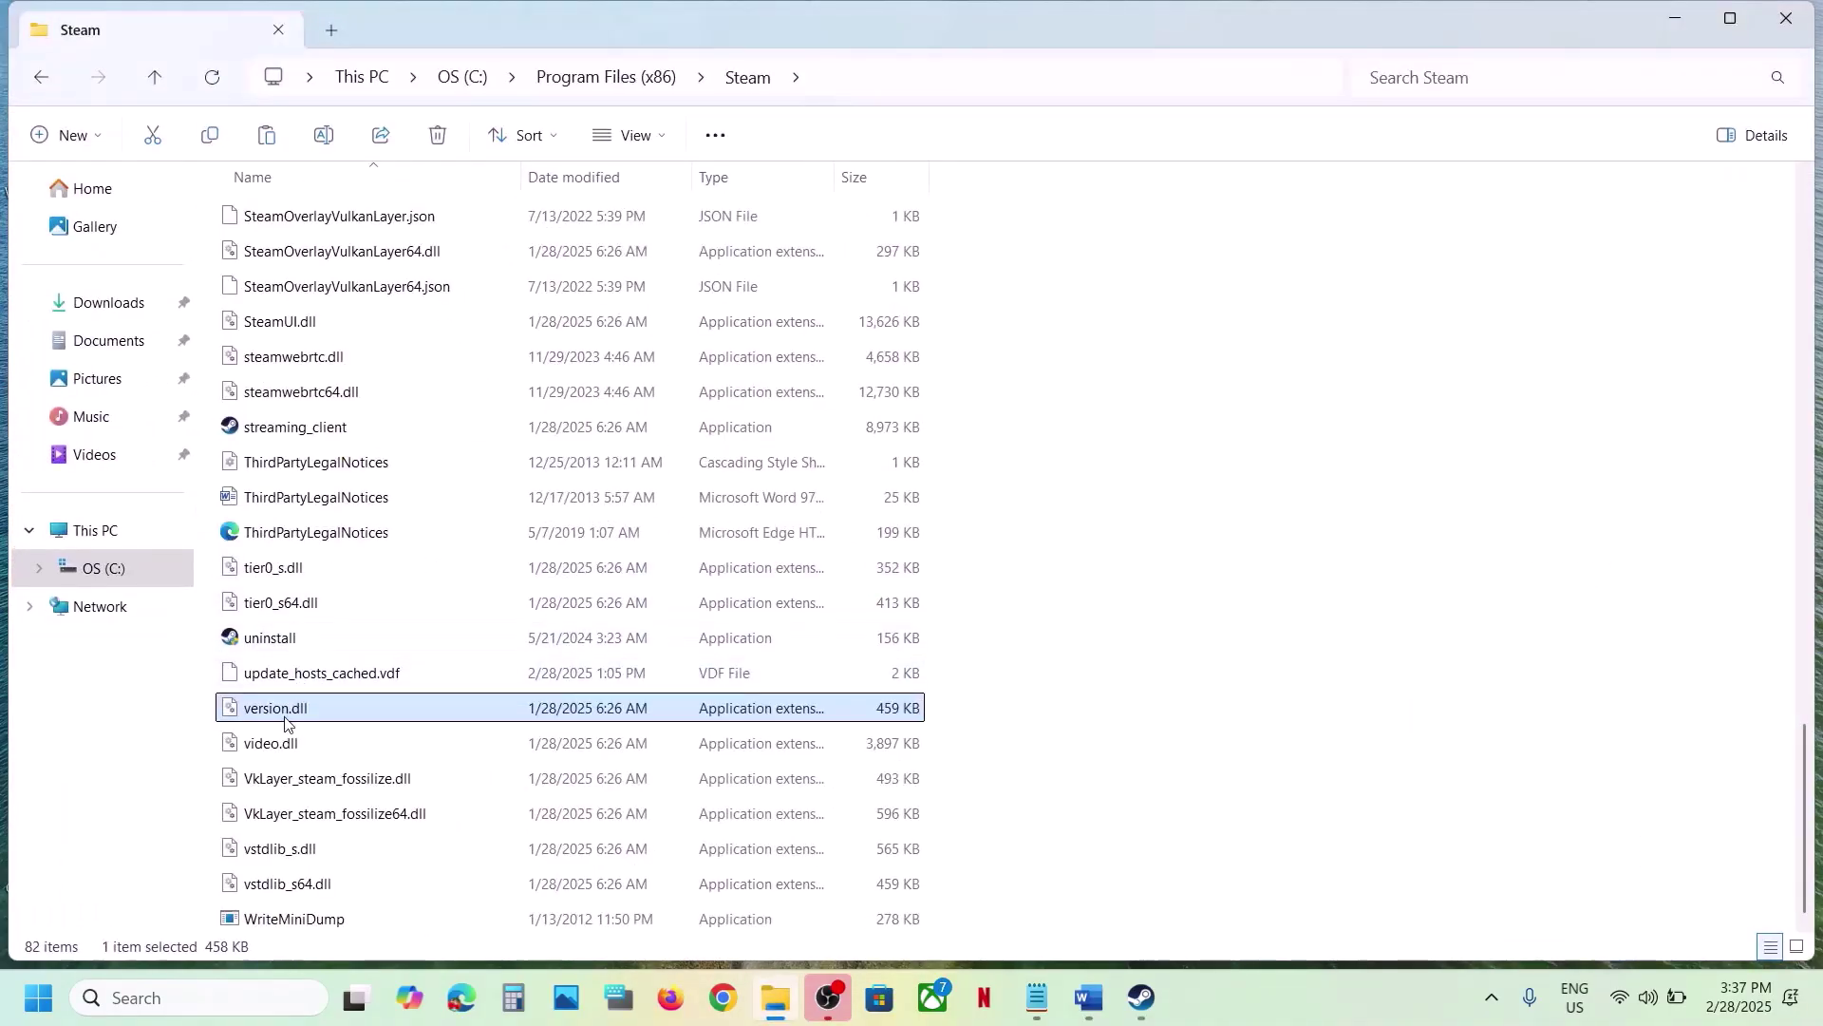
{"action": "right_click", "coordinate": [285, 717]}
{"action": "left_click", "coordinate": [611, 751]}
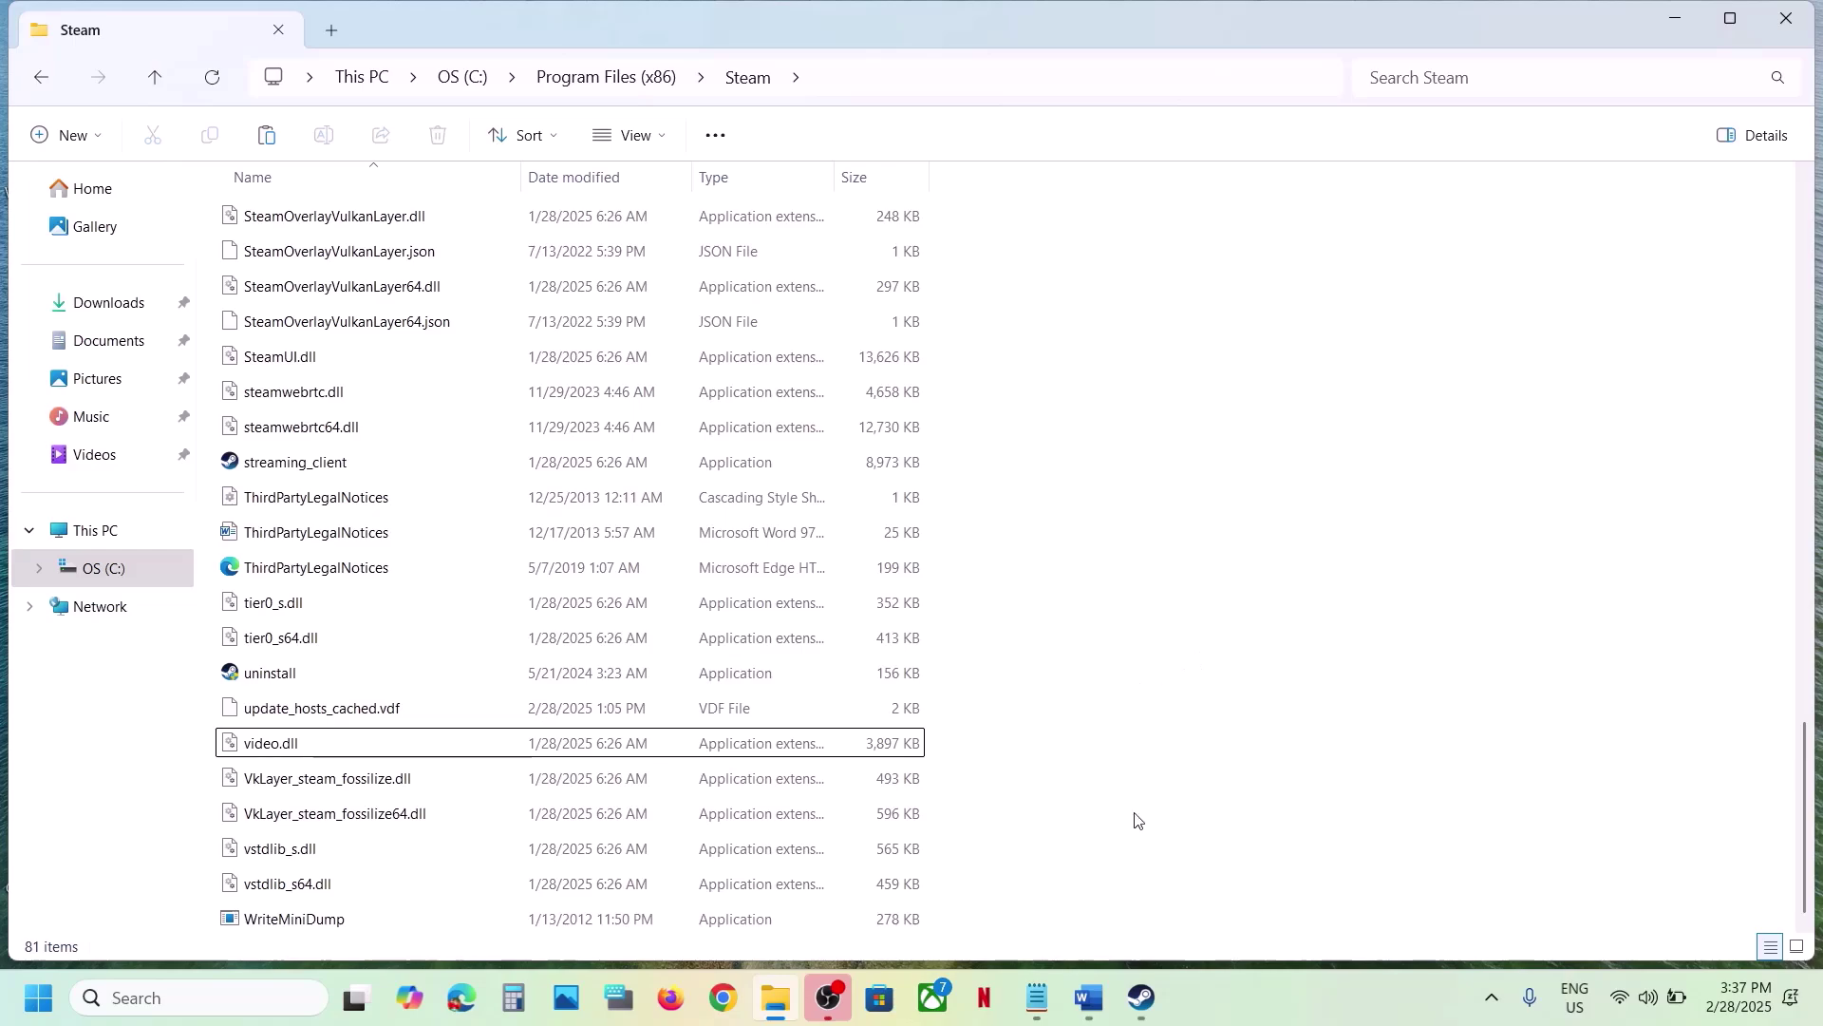
Return to the Word checklist and highlight the "Clear download cache" instruction in Step 9.
{"action": "left_click", "coordinate": [1142, 997]}
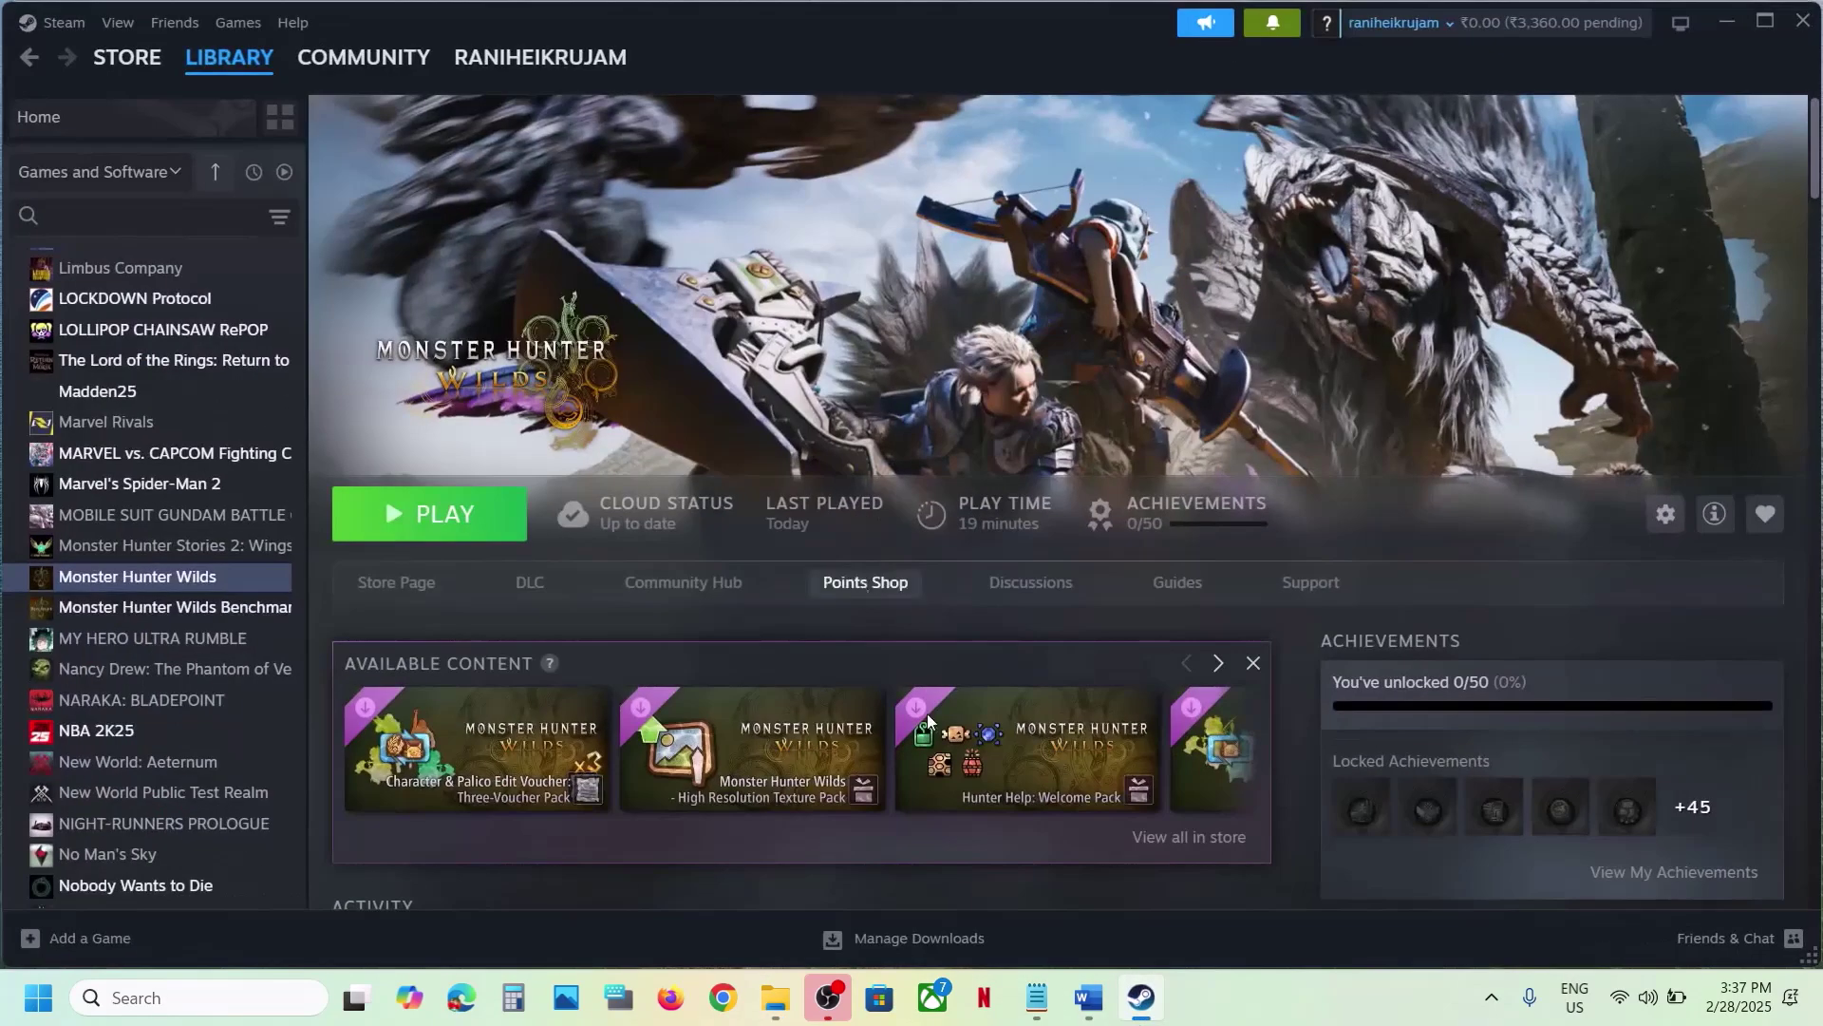
{"action": "left_click", "coordinate": [1088, 997]}
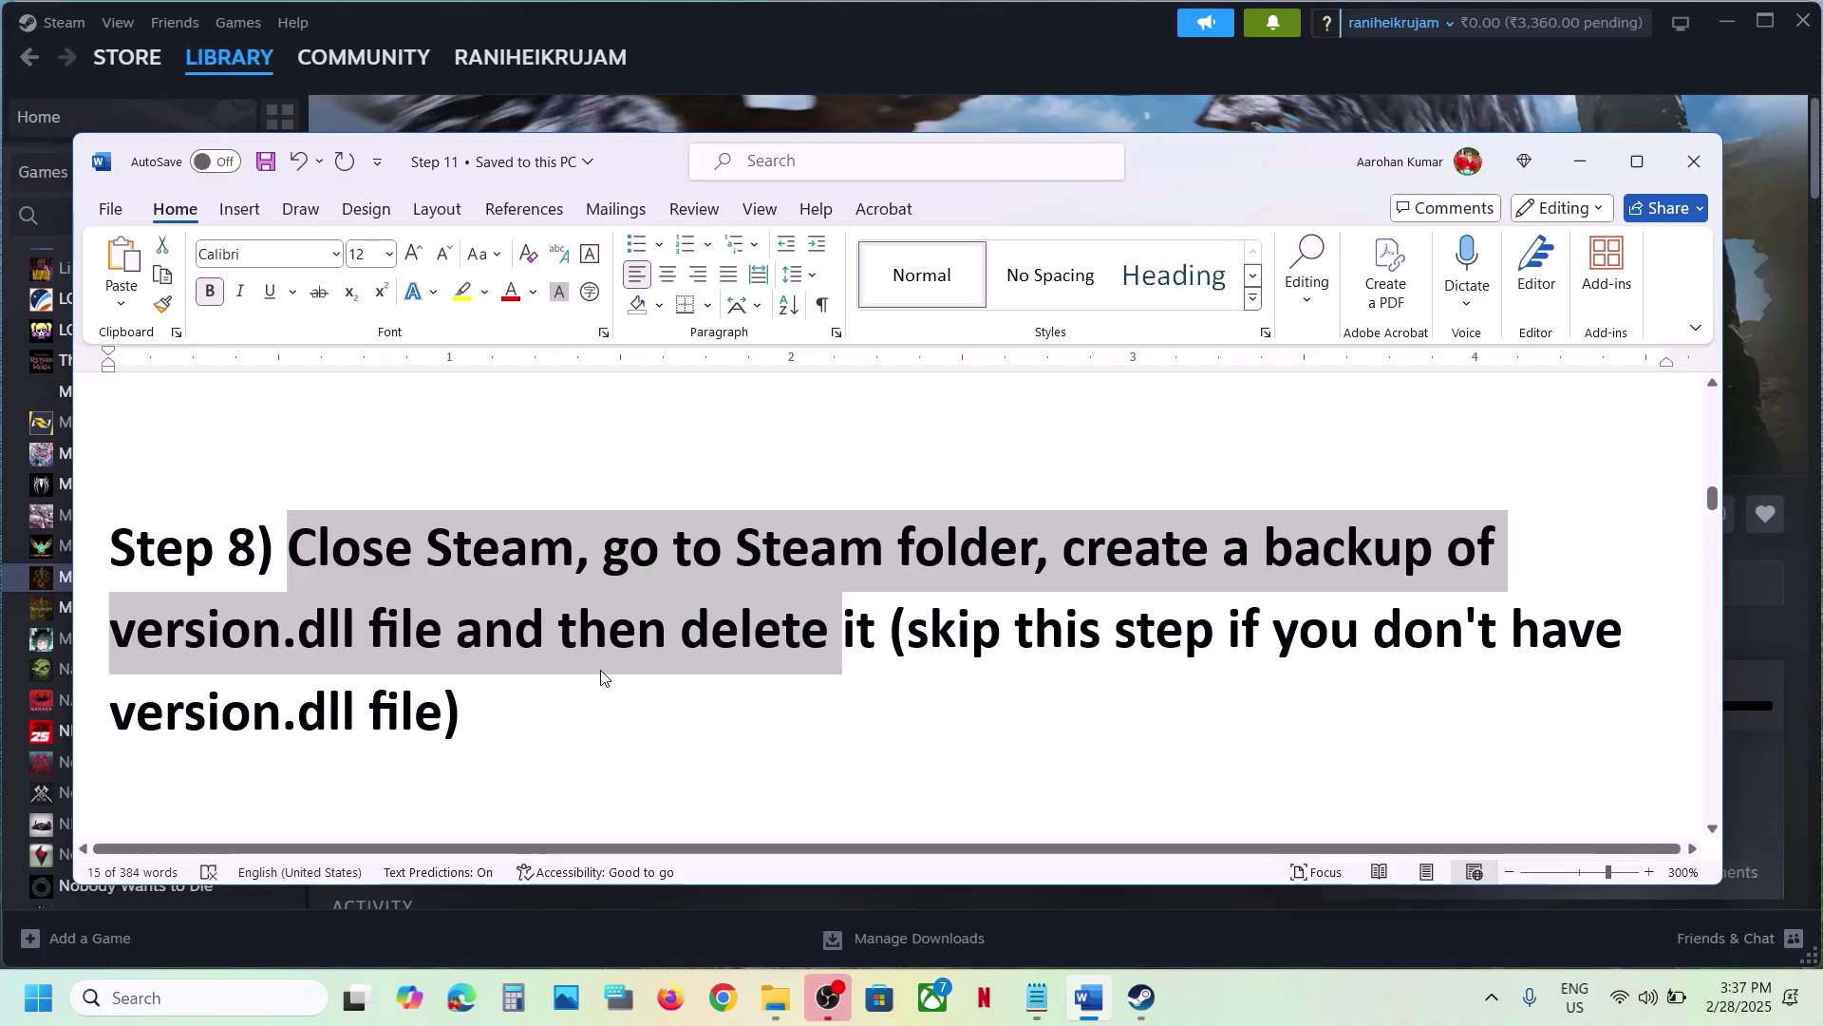
{"action": "left_click", "coordinate": [541, 685]}
{"action": "scroll", "coordinate": [541, 685], "scroll_direction": "down", "scroll_amount": 3}
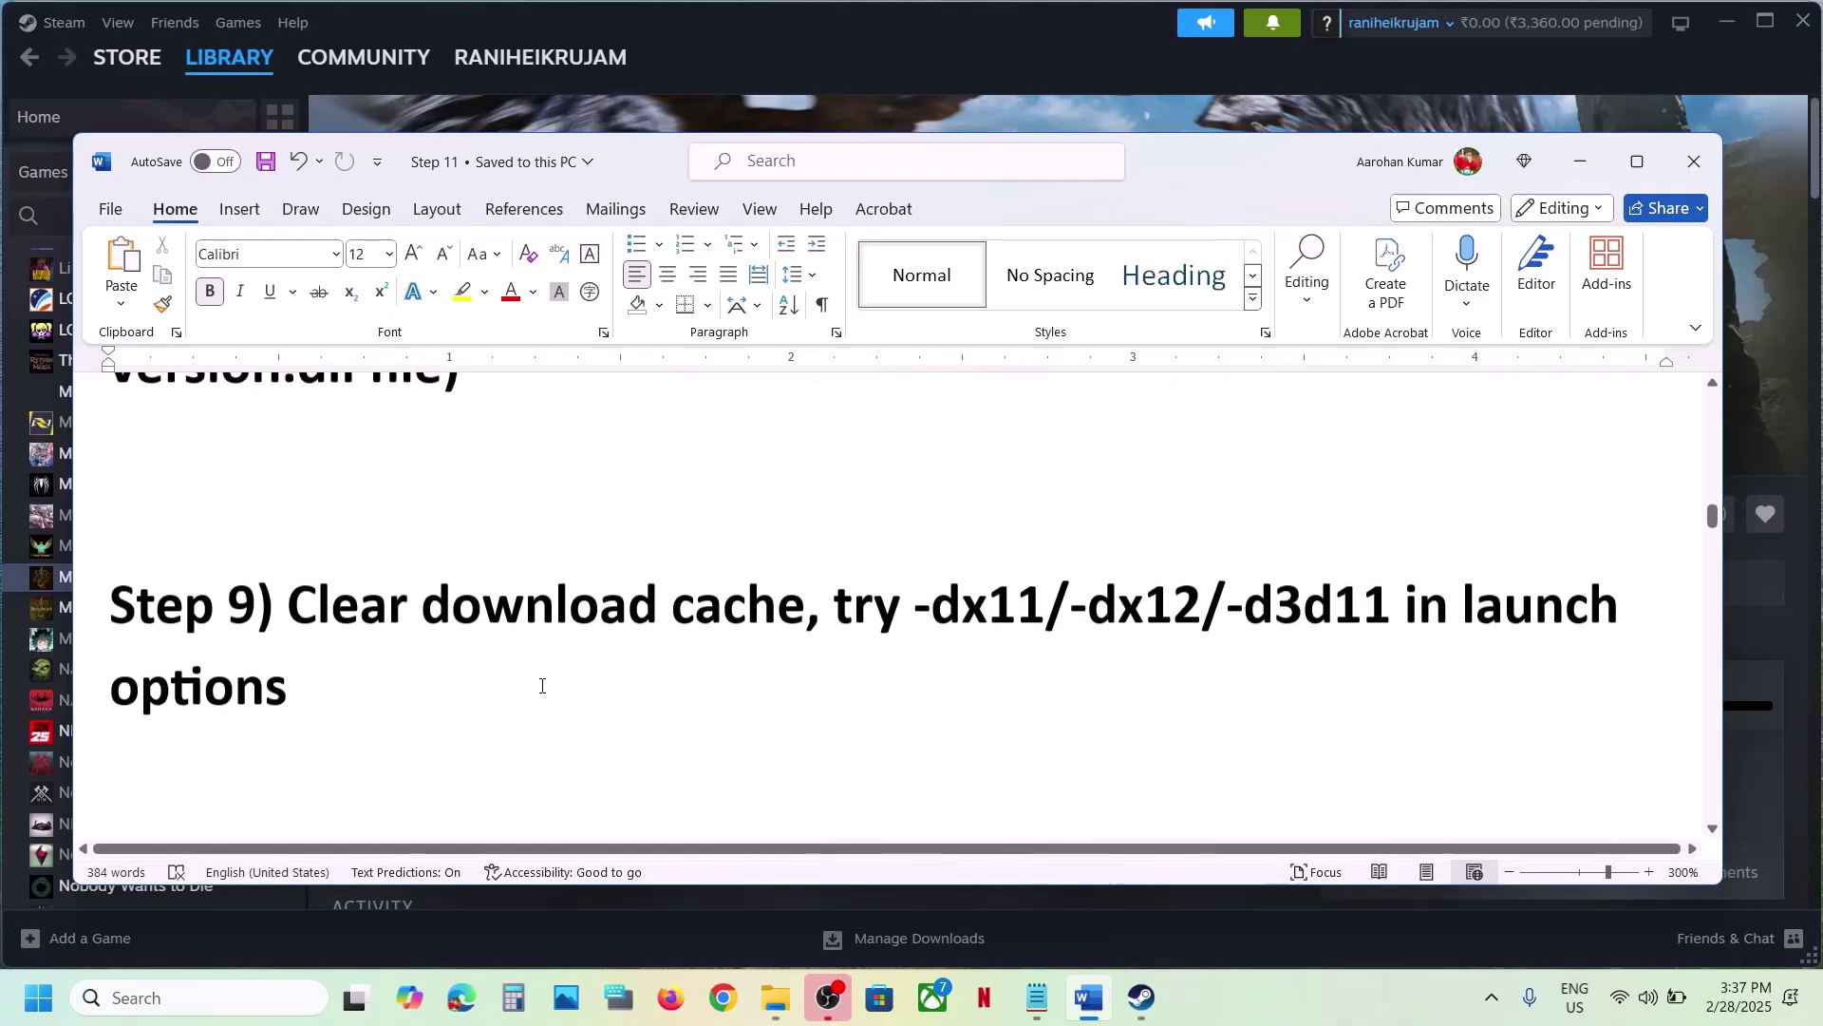
{"action": "left_click_drag", "start_coordinate": [302, 598], "coordinate": [755, 612]}
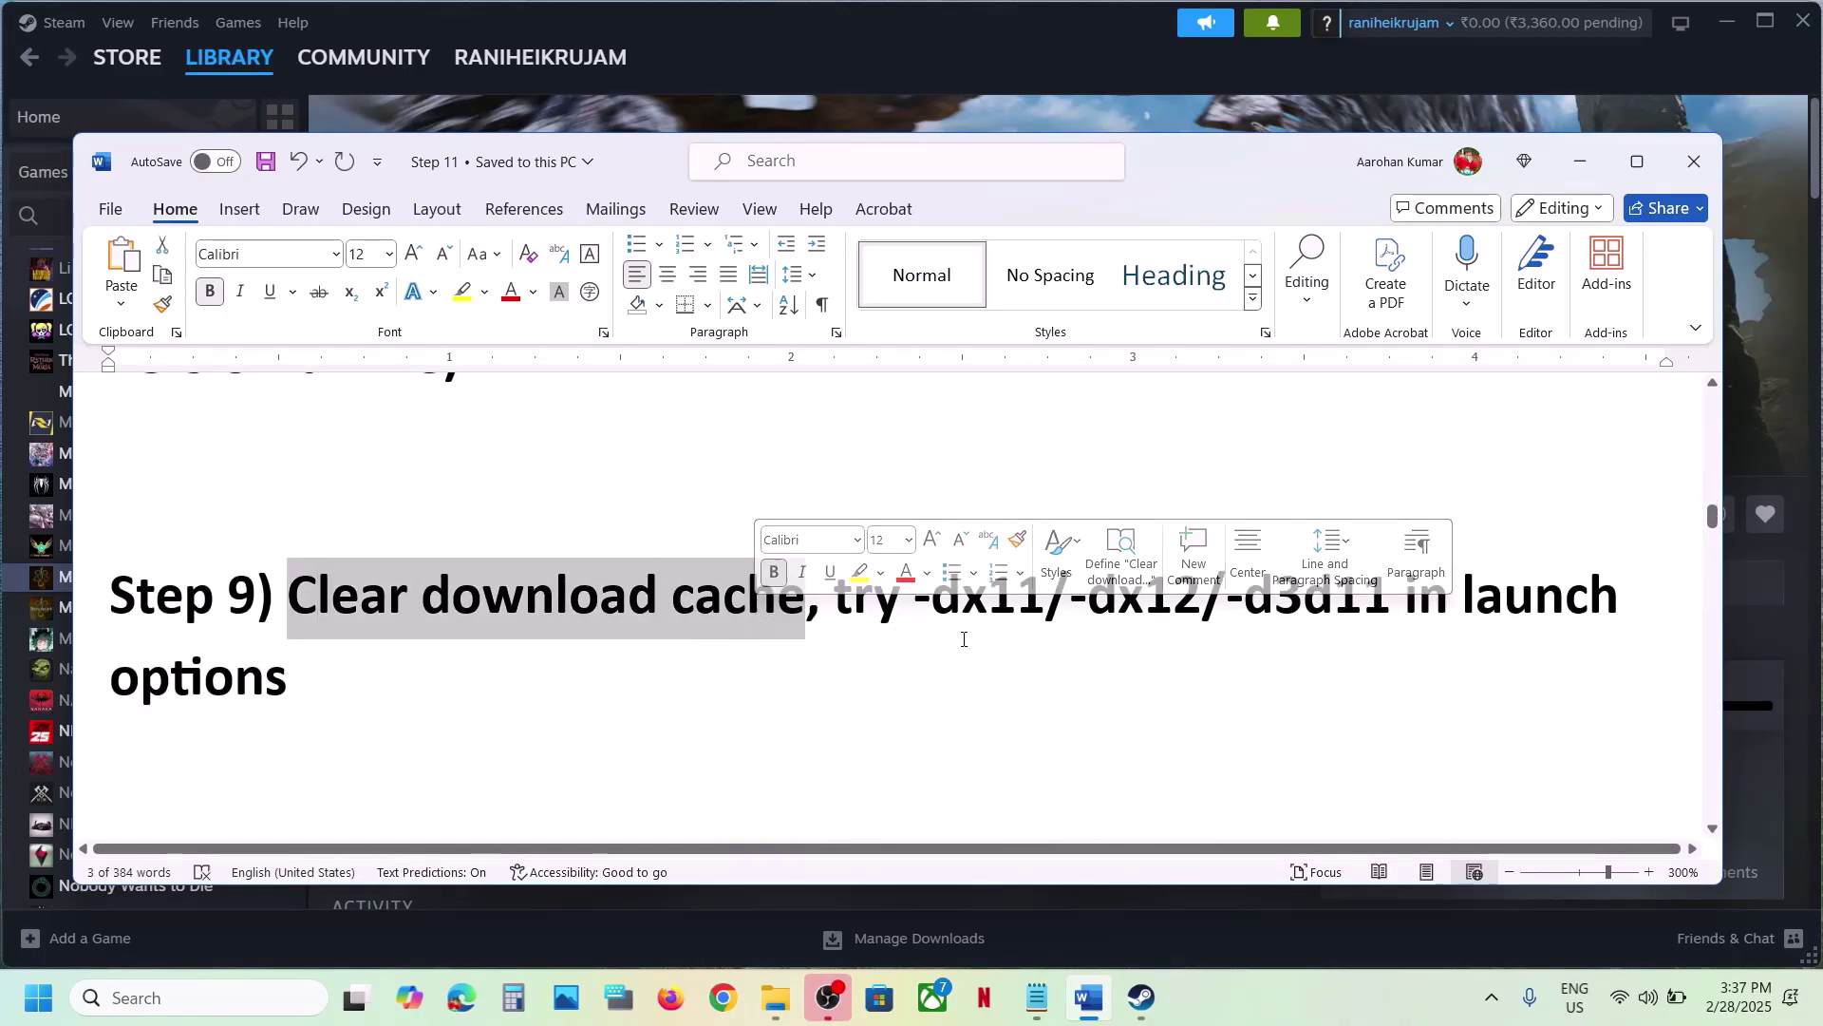
Switch to Steam, bring up the Clear Download Cache confirmation in the Downloads settings, and cancel out of the settings.
{"action": "left_click", "coordinate": [919, 72]}
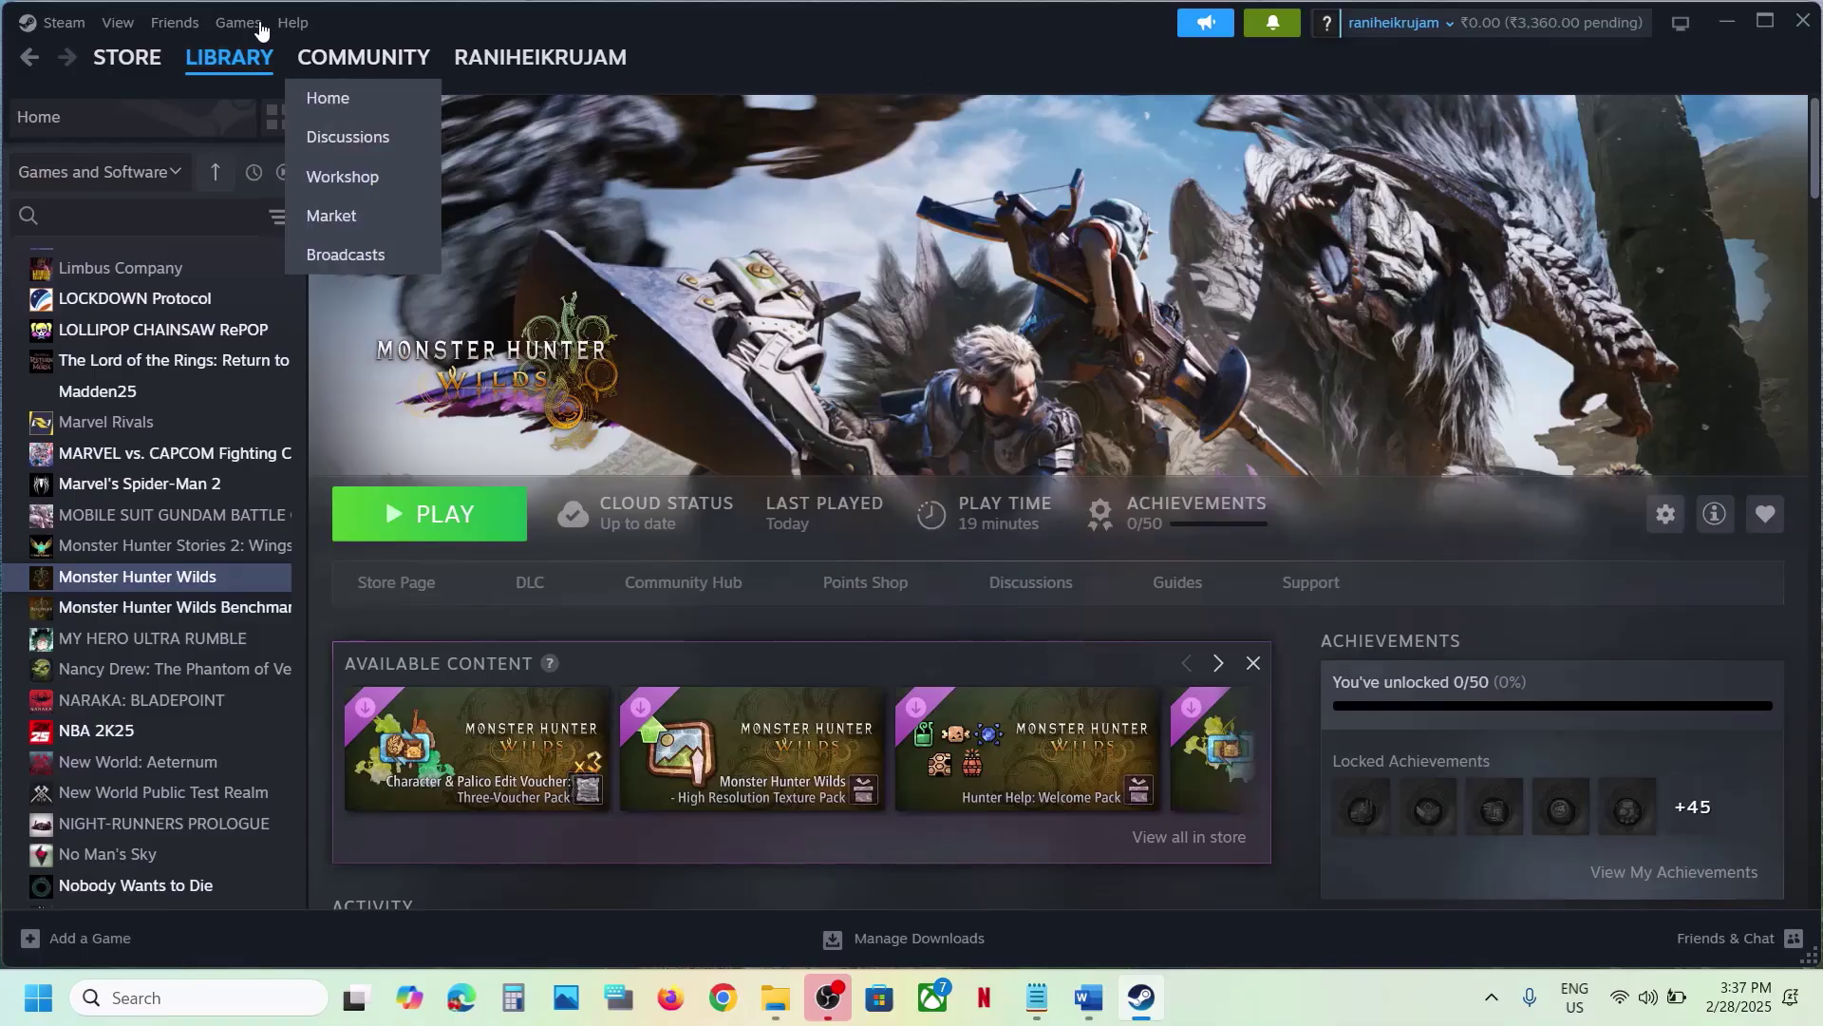
{"action": "left_click", "coordinate": [67, 23]}
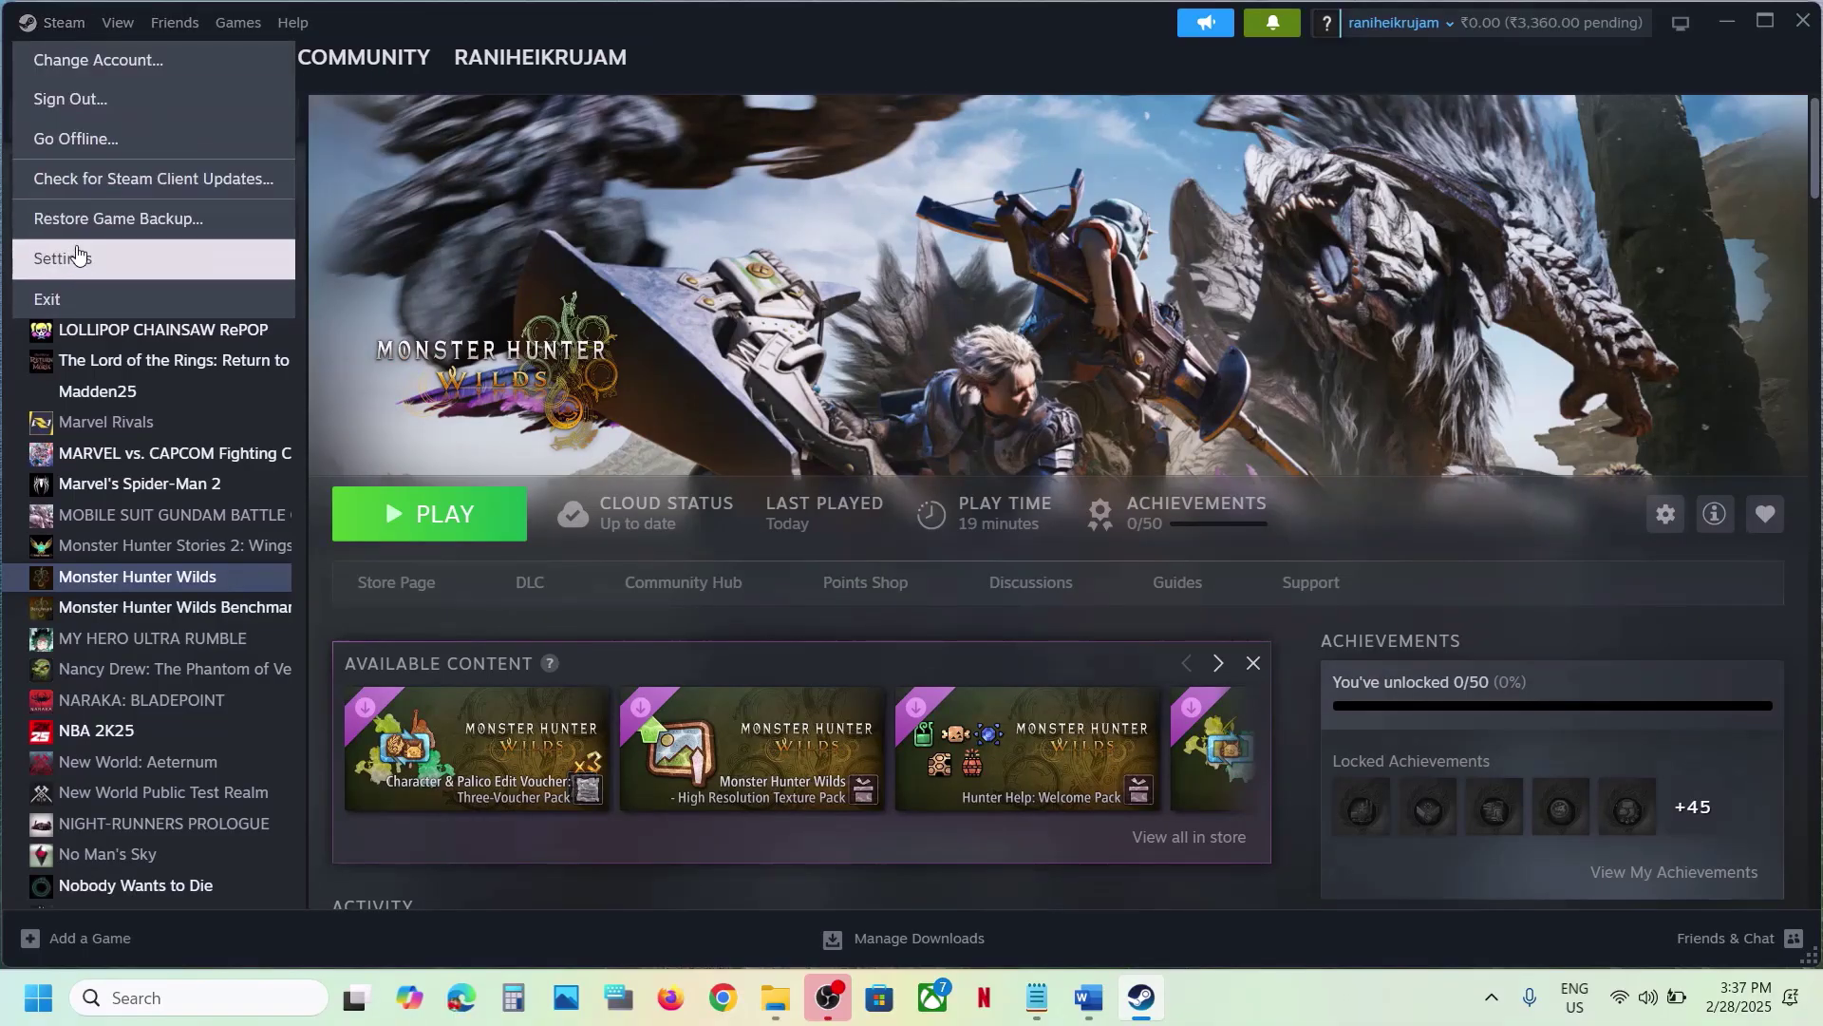
{"action": "left_click", "coordinate": [78, 258]}
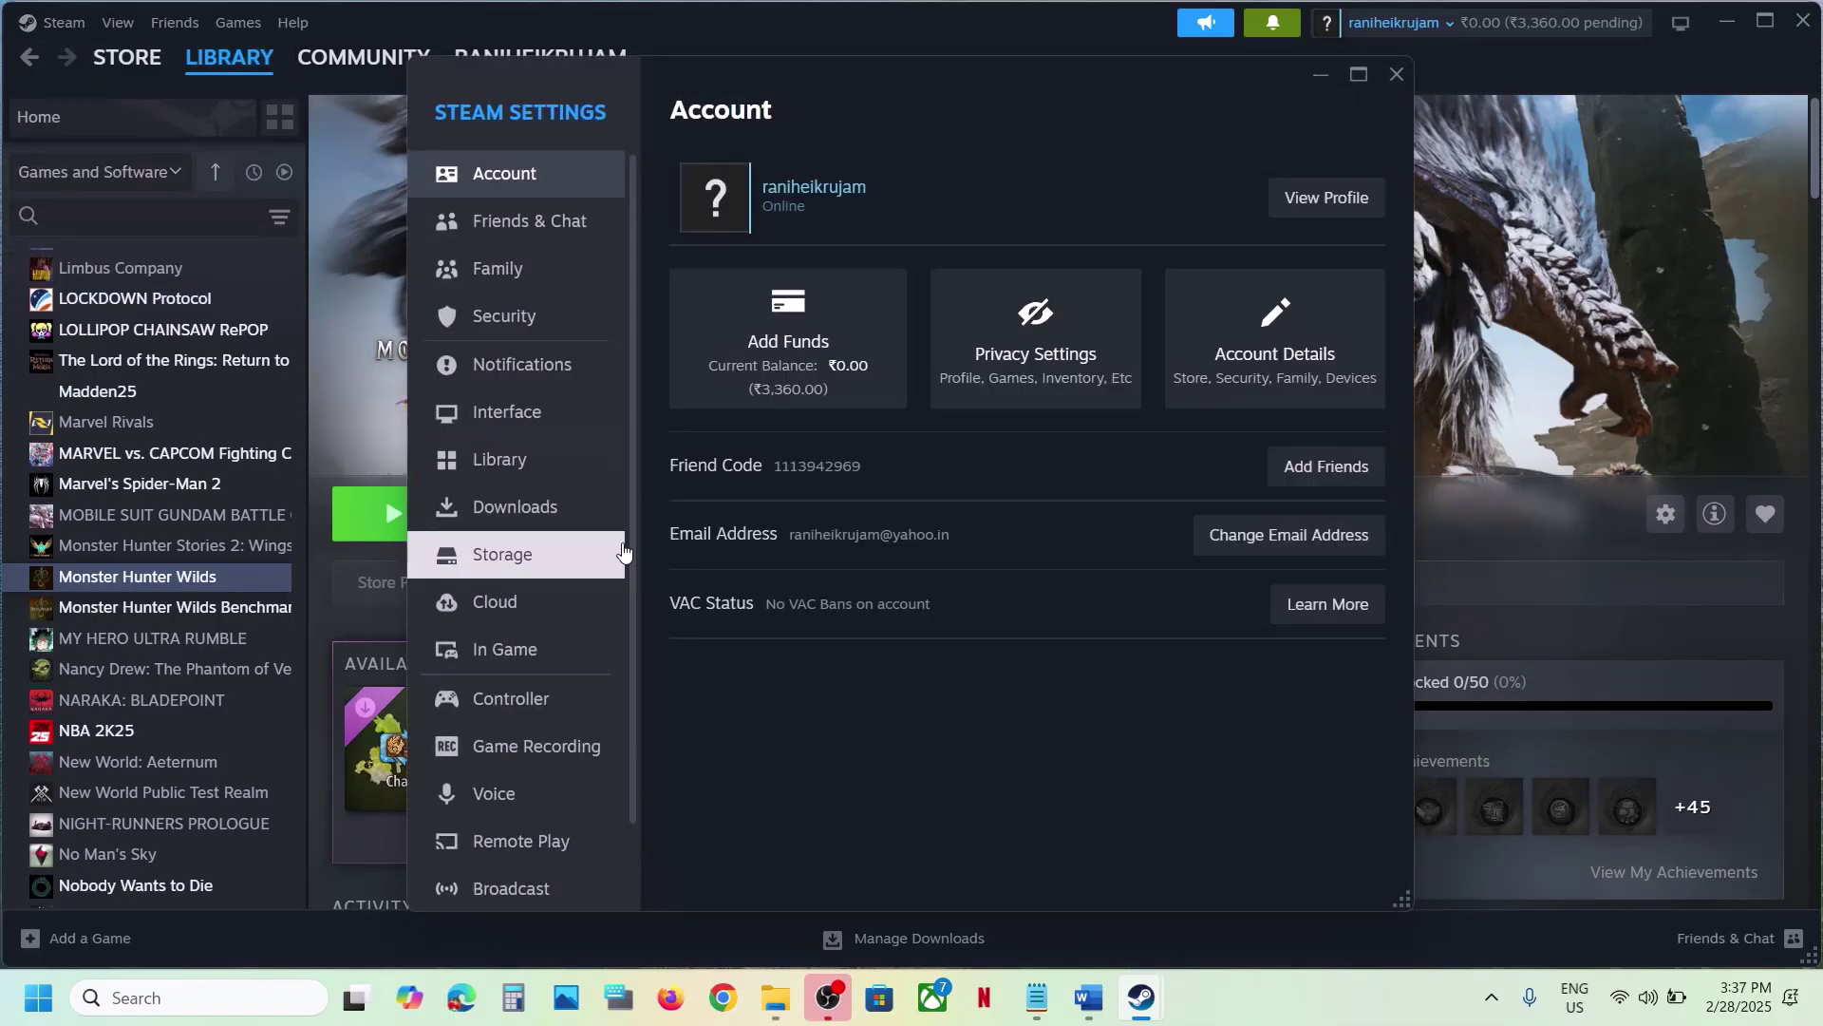
{"action": "left_click", "coordinate": [513, 559]}
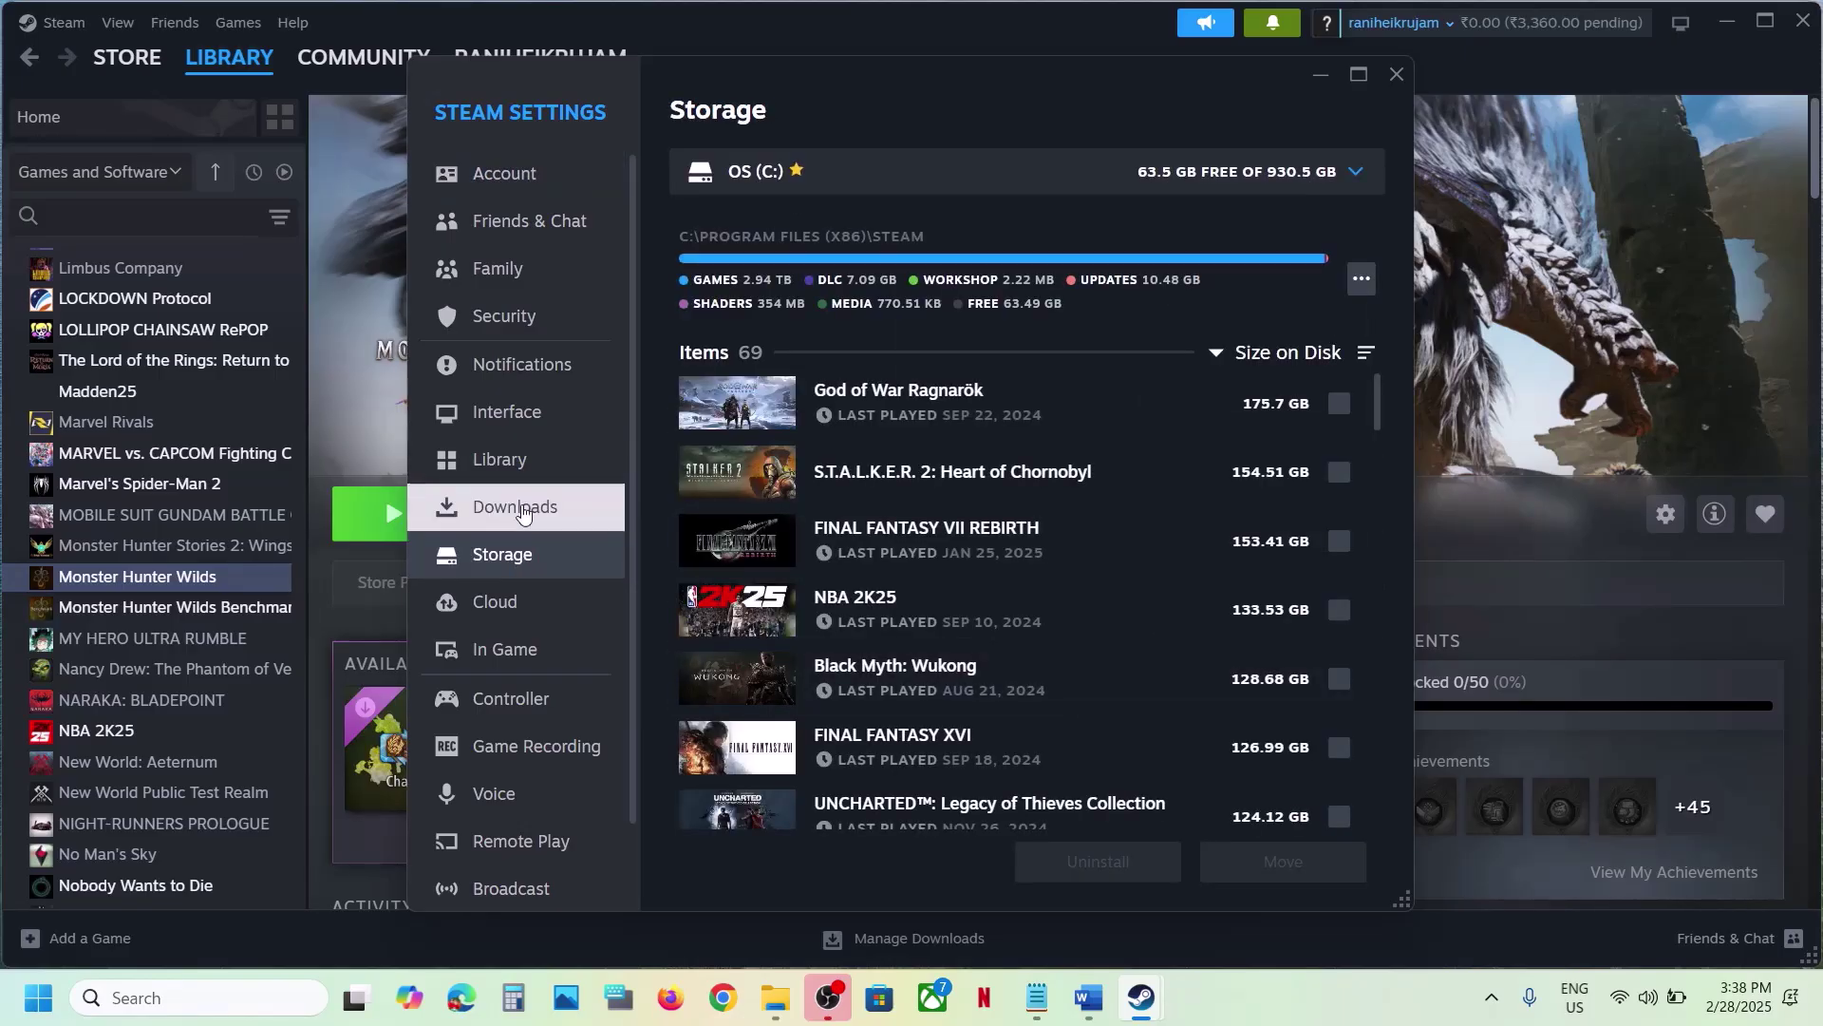
{"action": "left_click", "coordinate": [524, 511]}
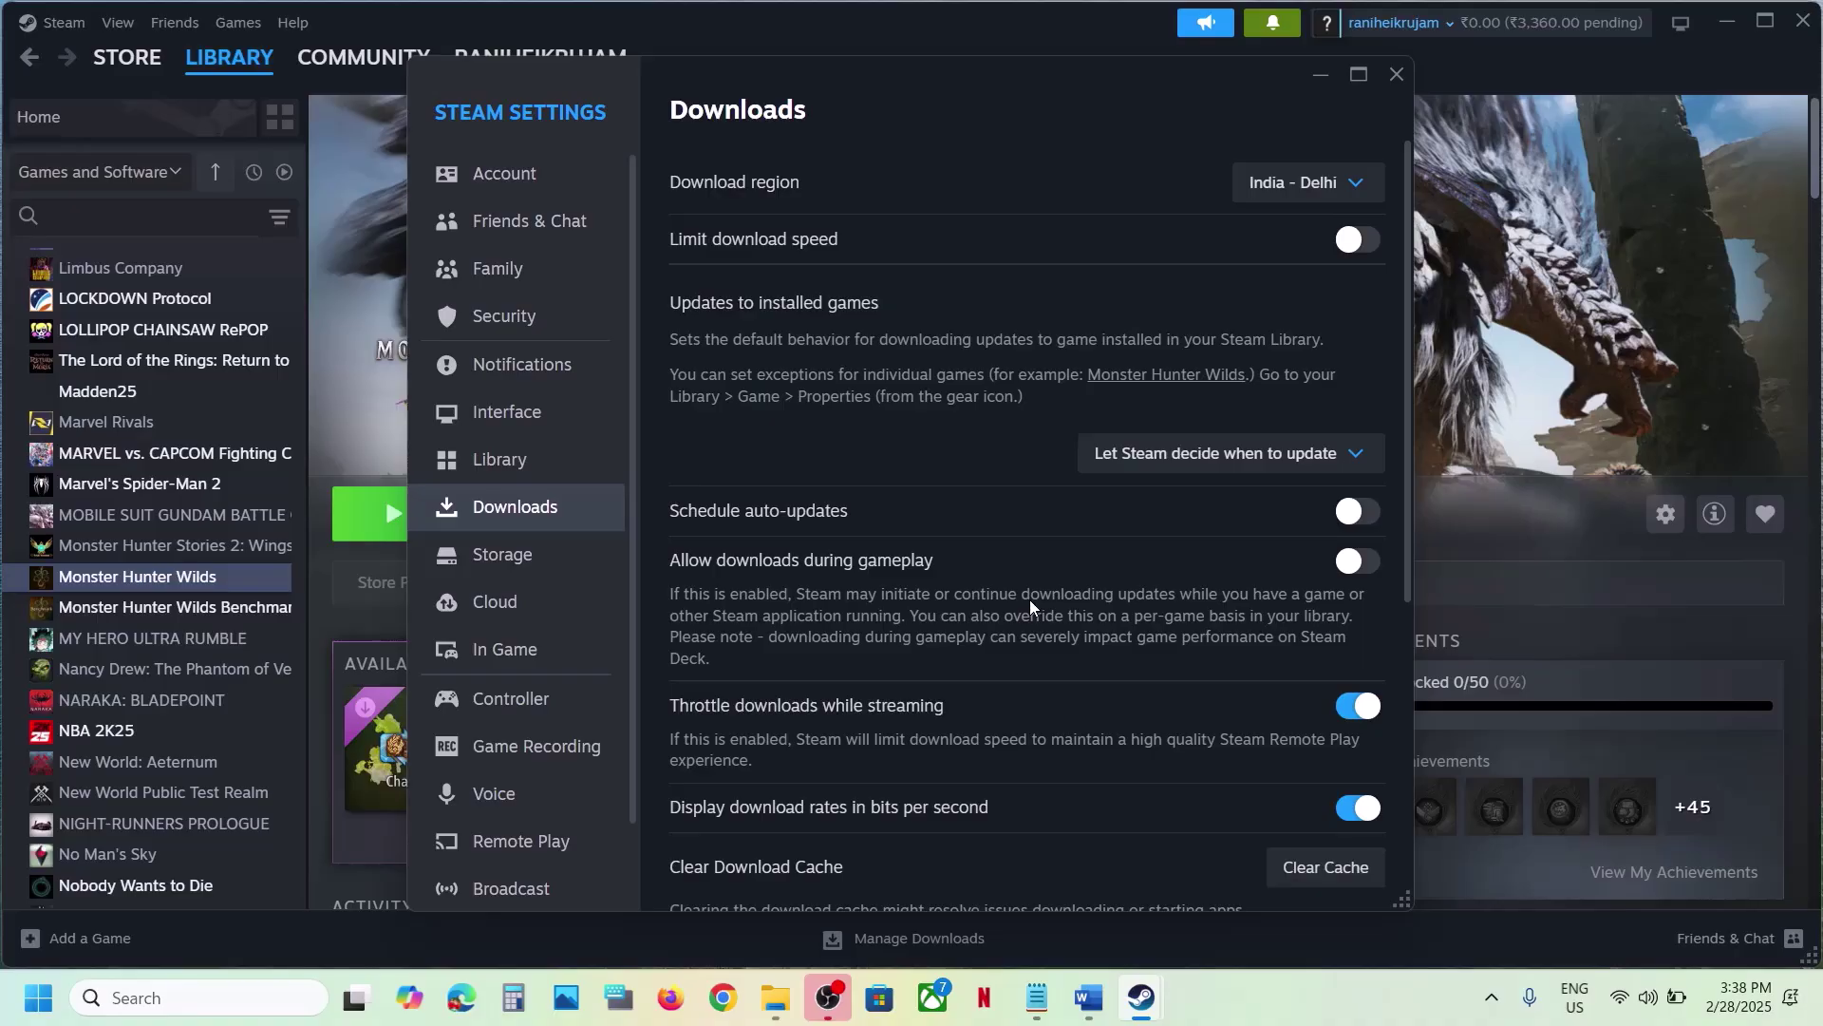
{"action": "scroll", "coordinate": [1029, 600], "scroll_direction": "down", "scroll_amount": 3}
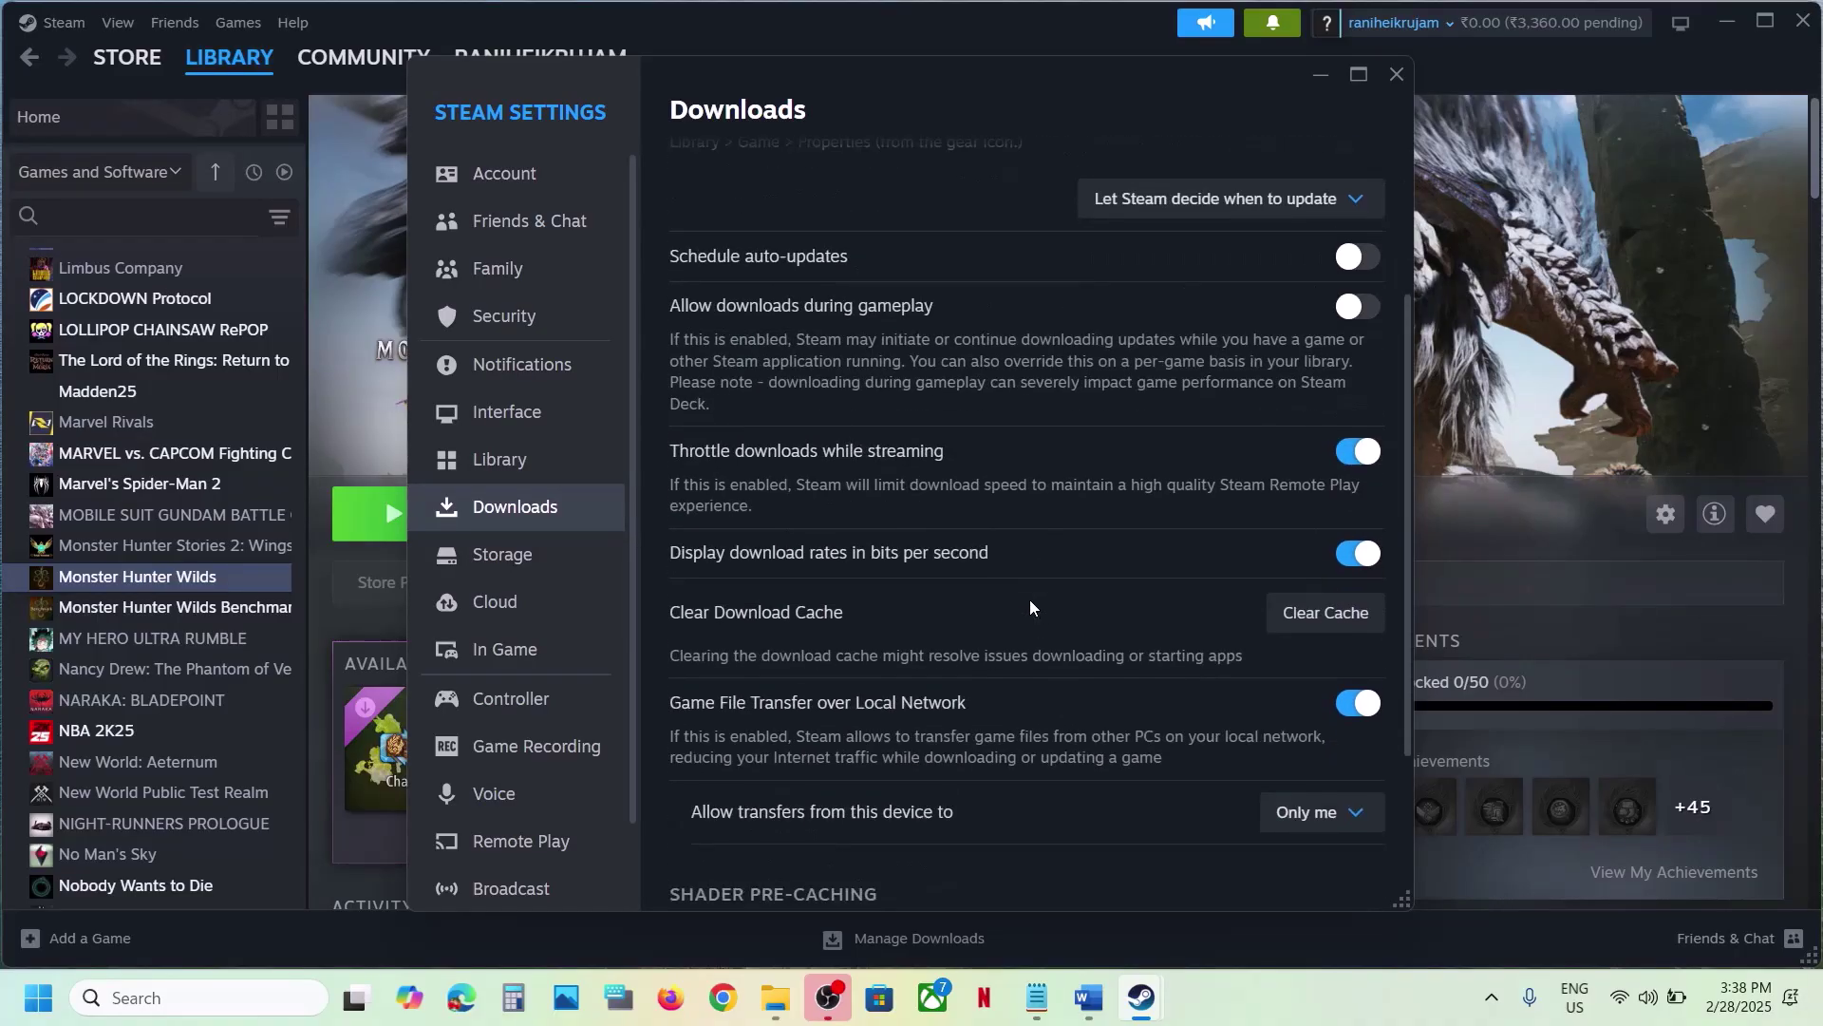
{"action": "left_click", "coordinate": [1321, 607]}
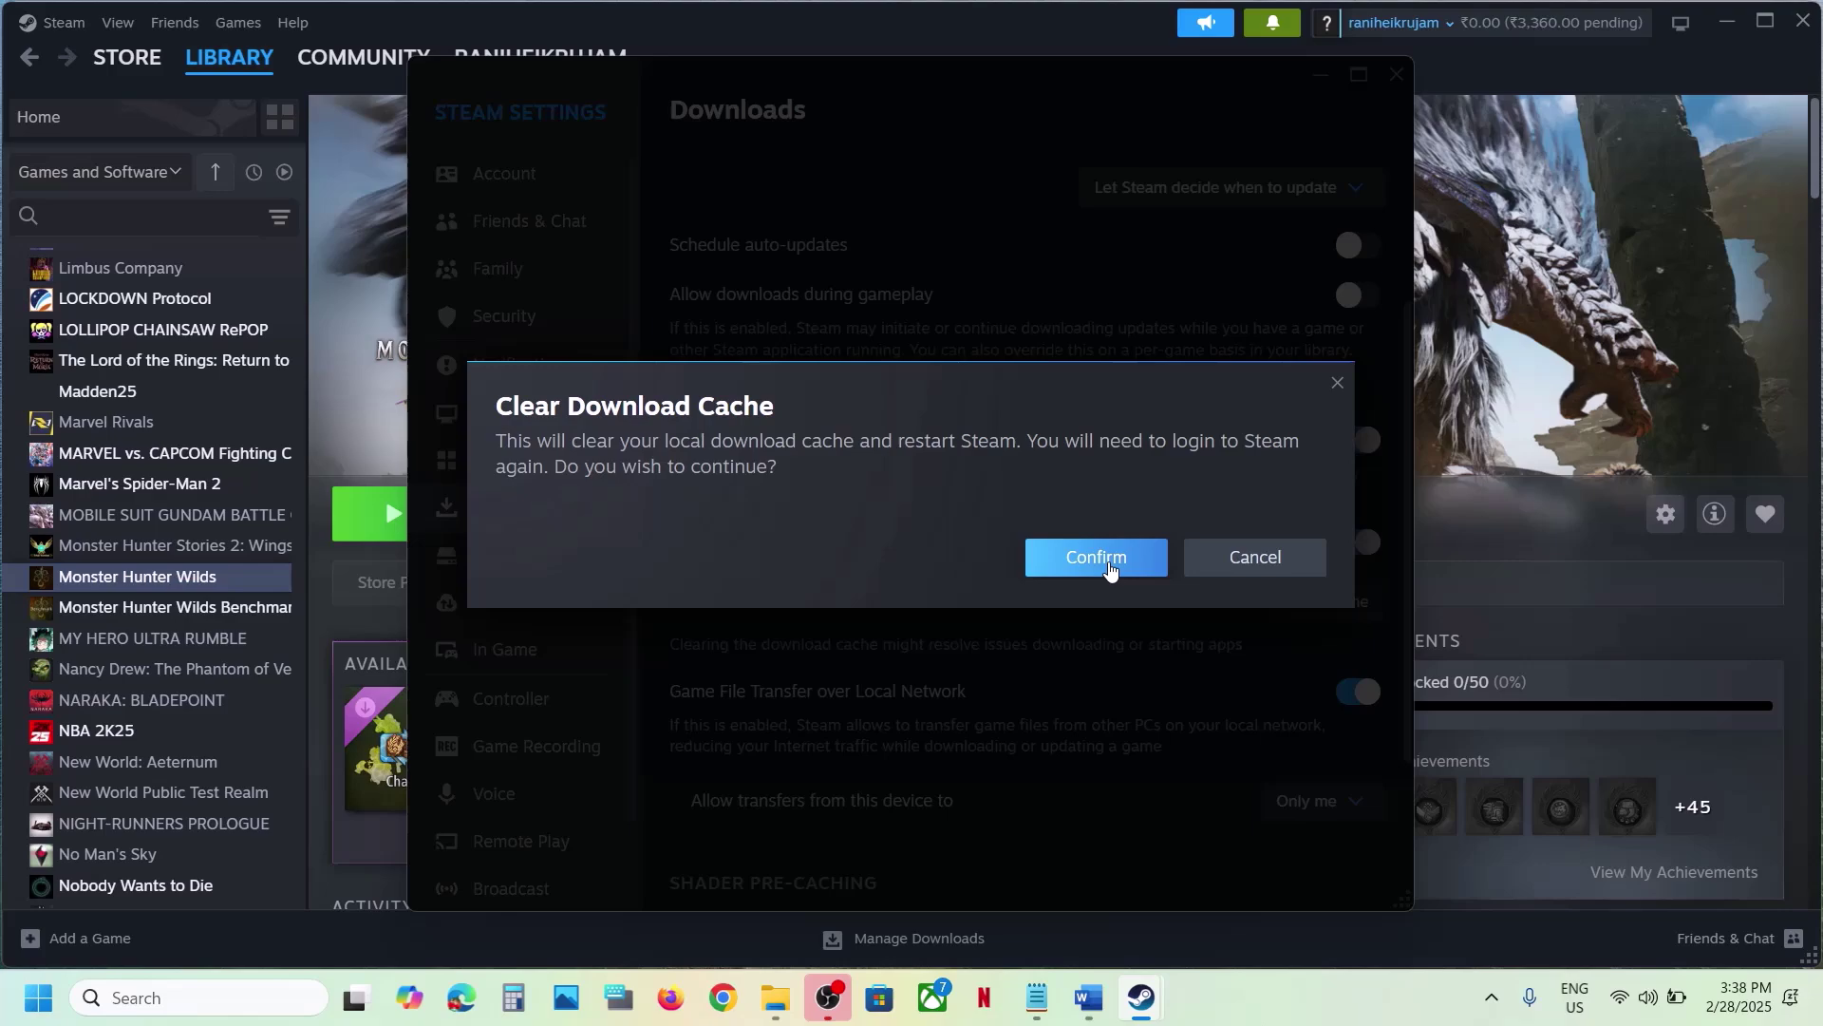
{"action": "left_click", "coordinate": [1252, 558]}
{"action": "left_click", "coordinate": [1400, 75]}
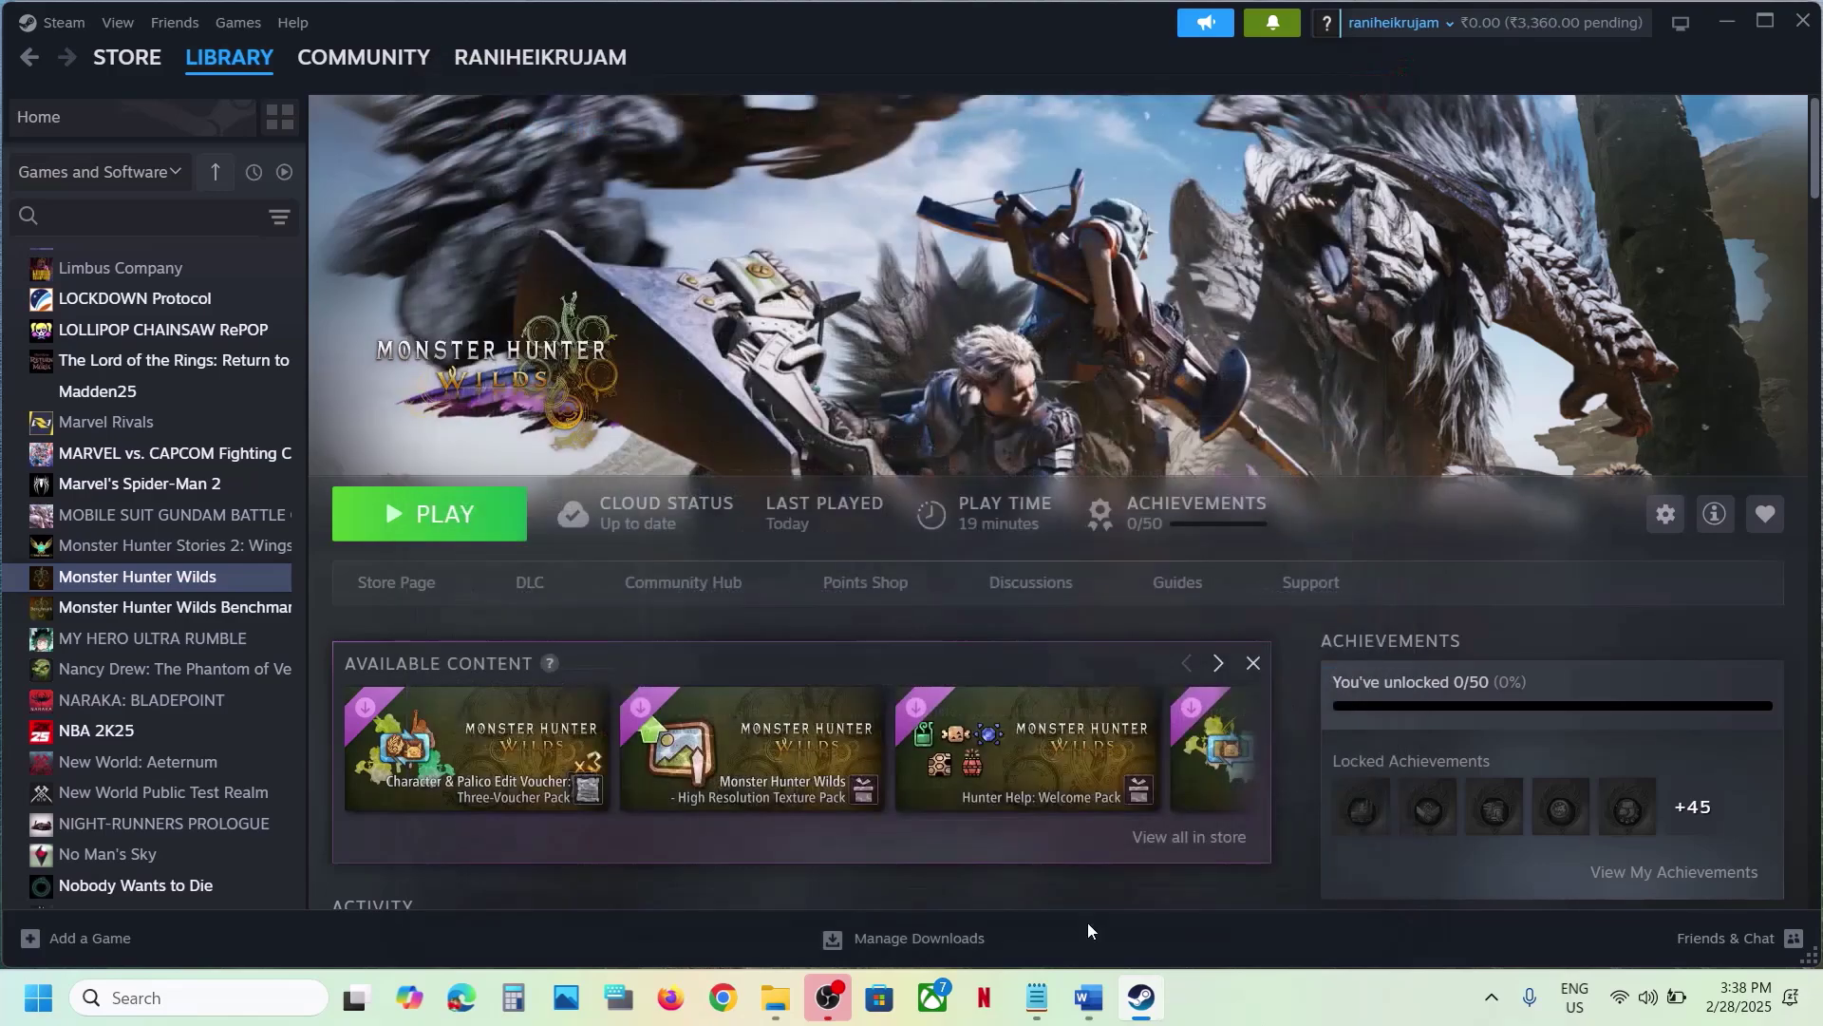
Highlight the launch options advice in Step 9 of the Word checklist, and set Monster Hunter Wilds' Steam launch option to -dx11.
{"action": "left_click", "coordinate": [1089, 998]}
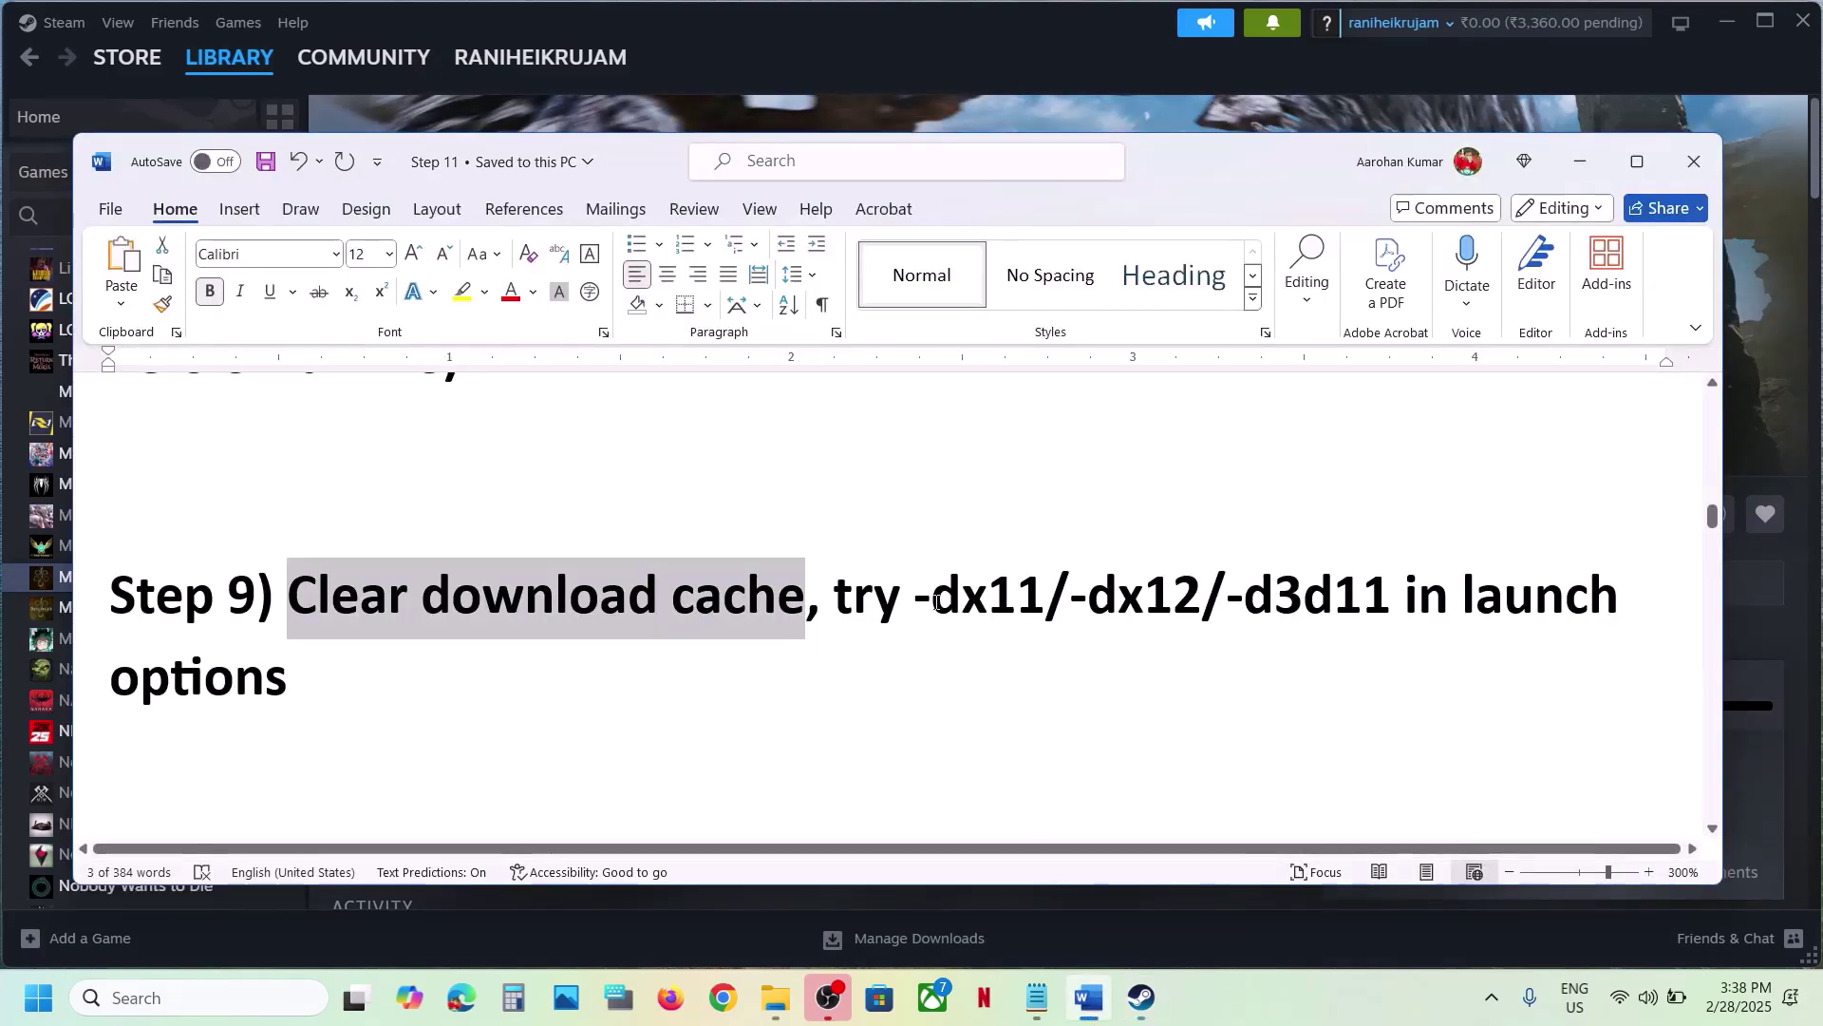
{"action": "left_click_drag", "start_coordinate": [833, 598], "coordinate": [1140, 680]}
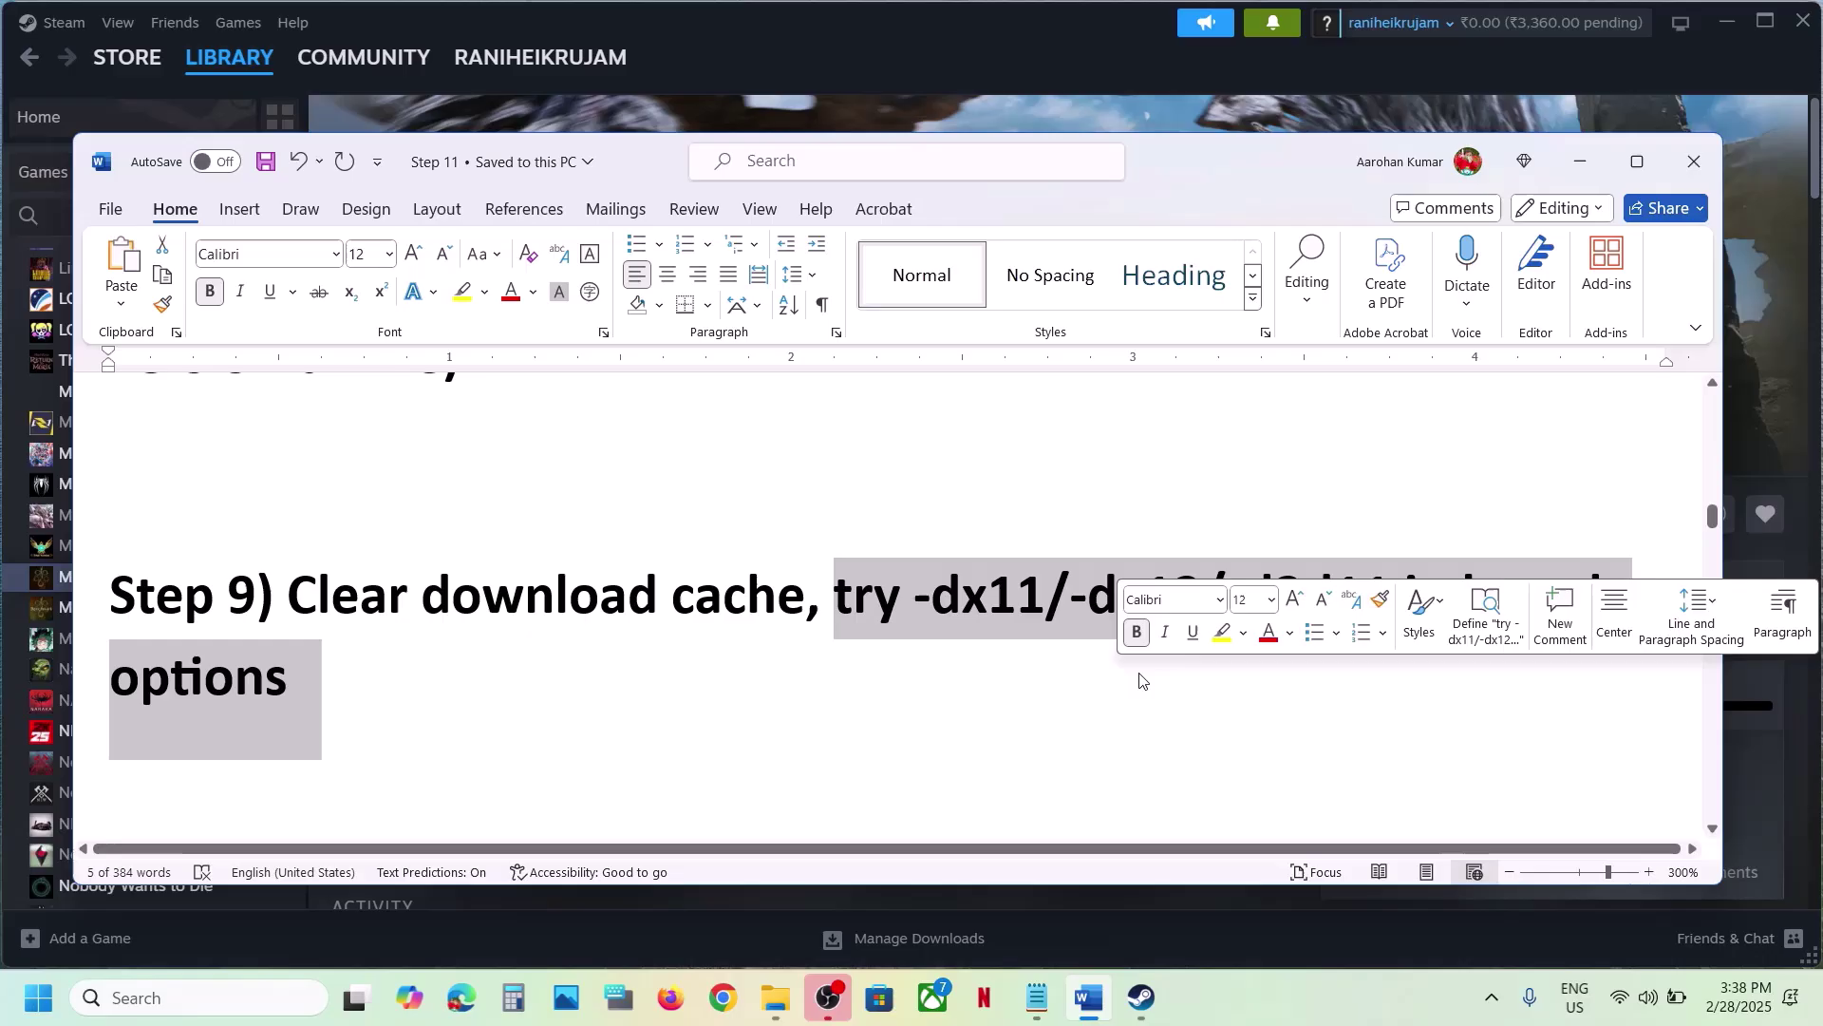
{"action": "left_click", "coordinate": [852, 55]}
{"action": "right_click", "coordinate": [167, 577]}
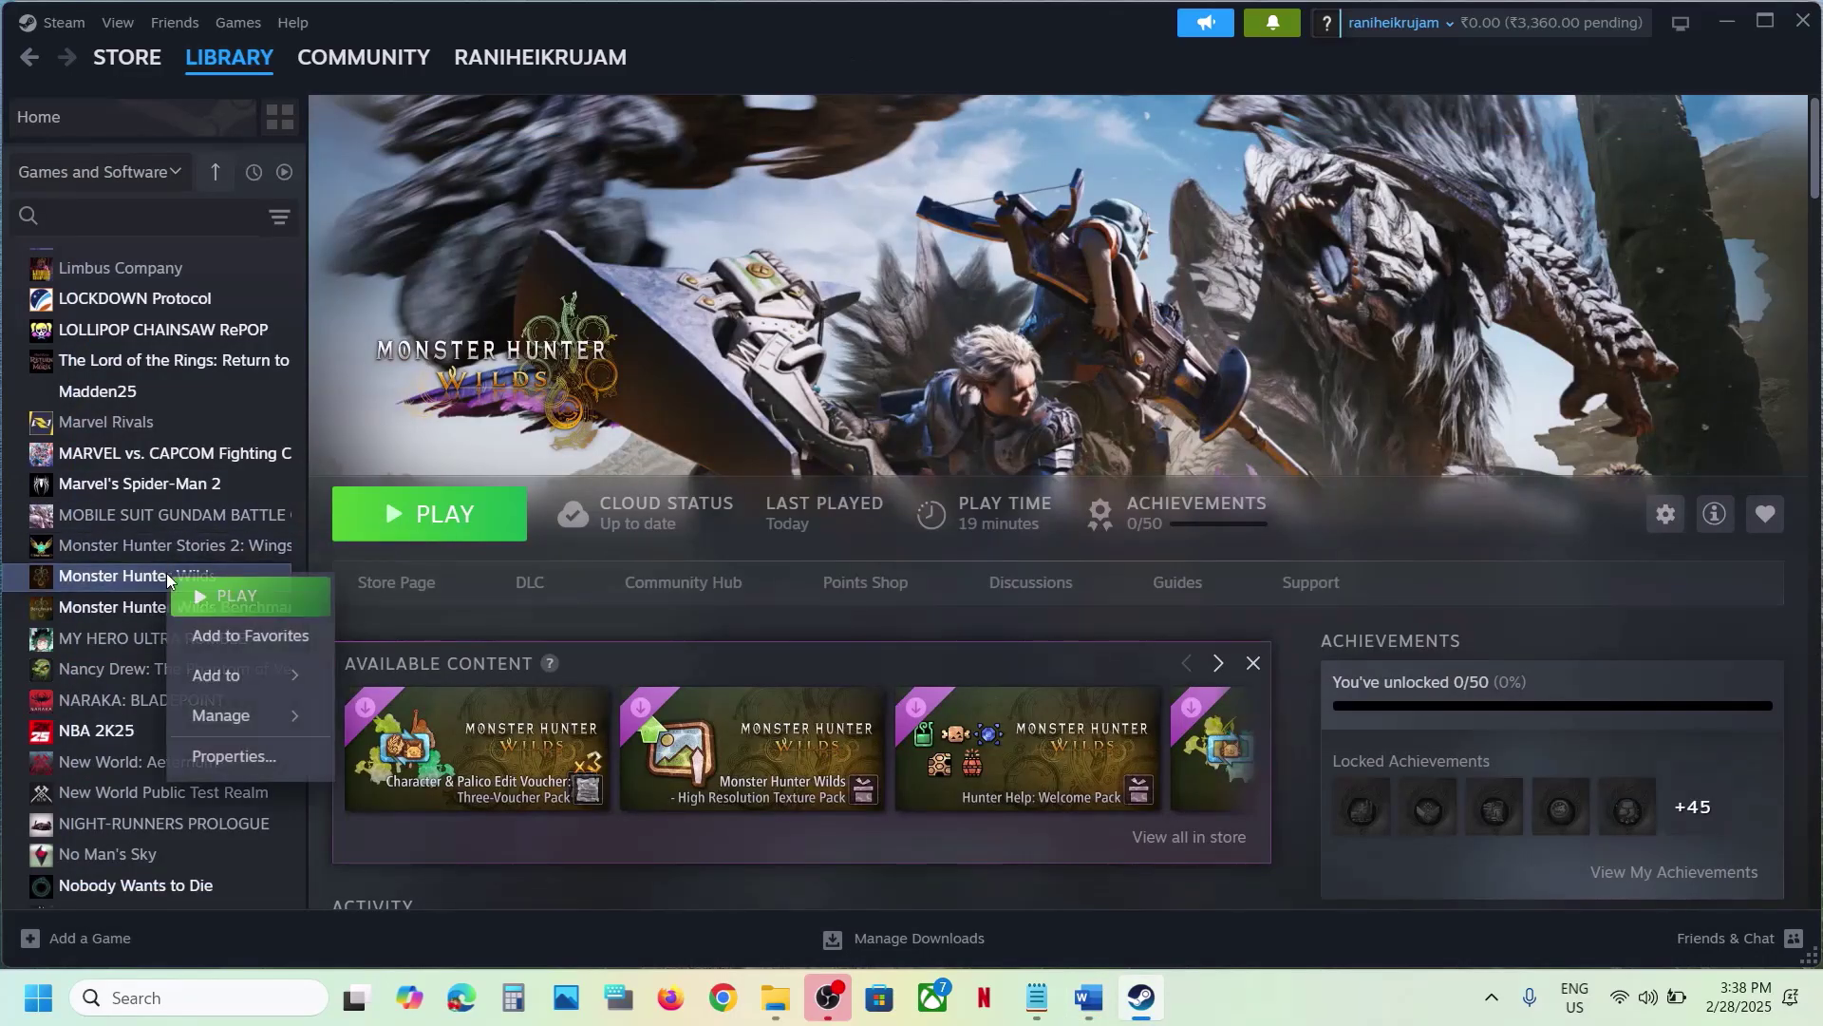
{"action": "left_click", "coordinate": [237, 756]}
{"action": "left_click", "coordinate": [761, 608]}
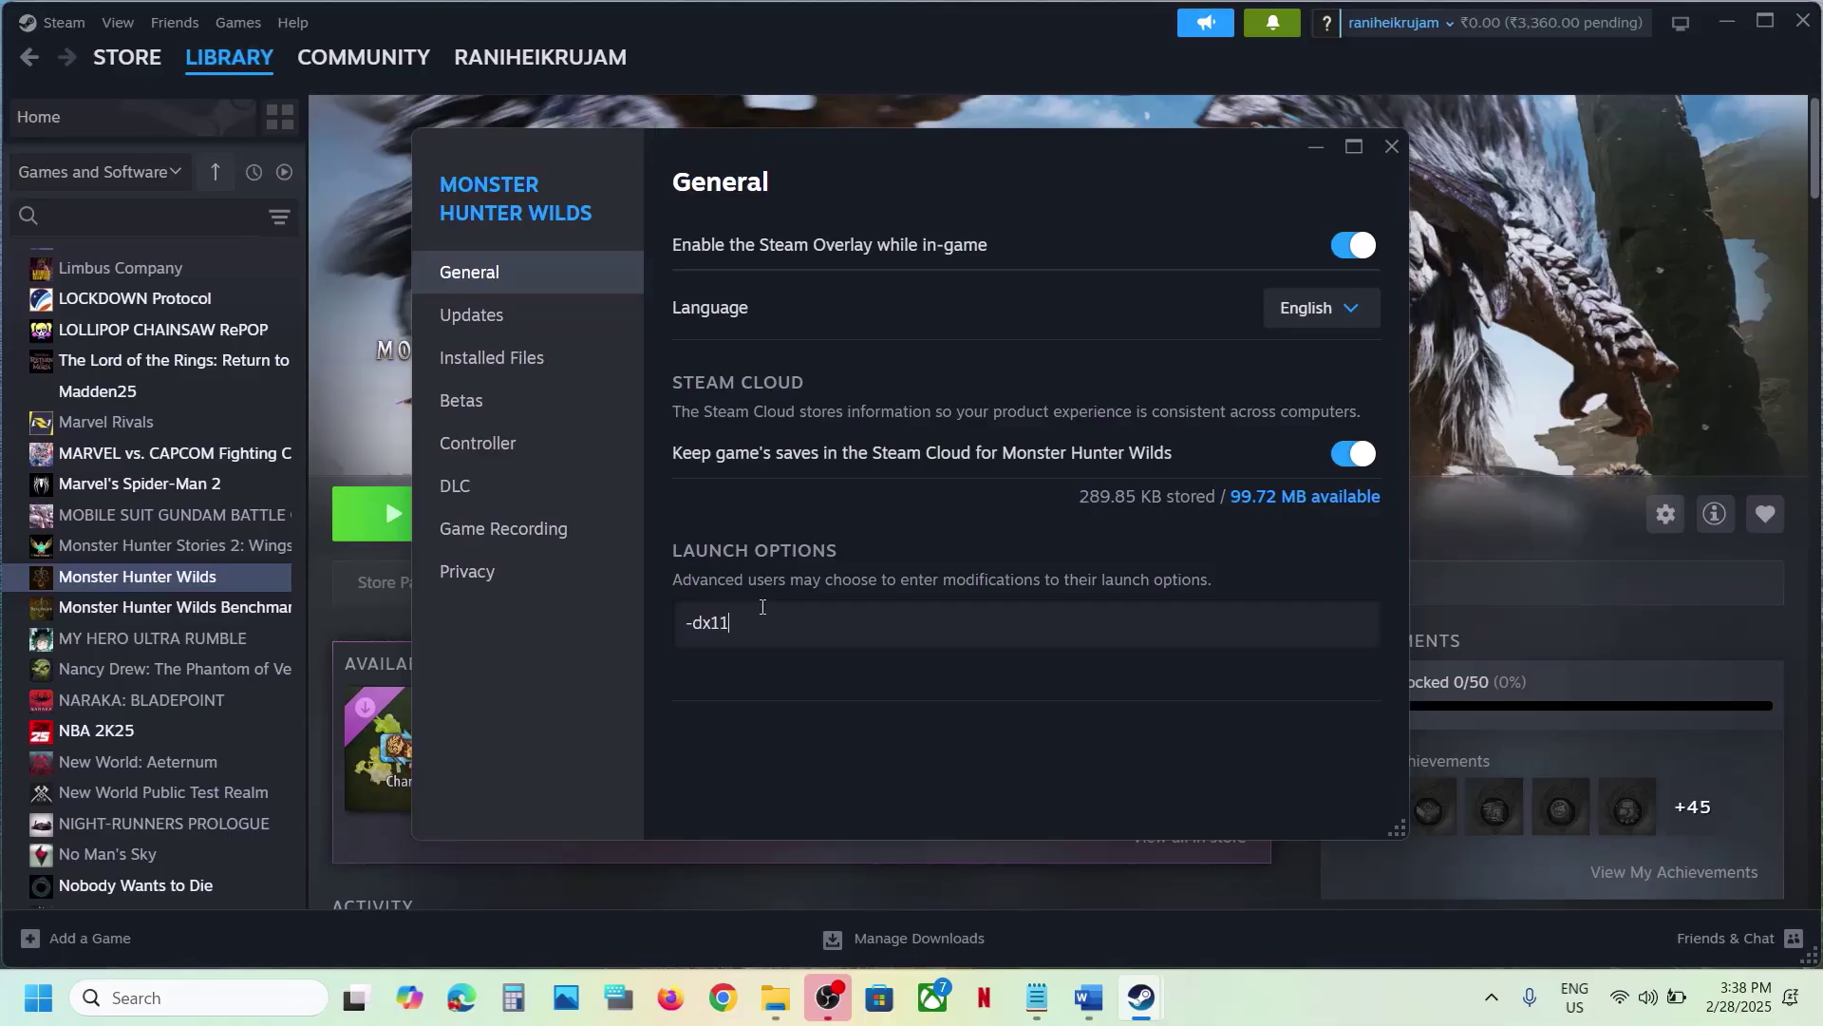
{"action": "left_click", "coordinate": [1392, 149]}
Reopen Monster Hunter Wilds' Steam properties and try the launch option -dx12, replacing it with -d3d11.
{"action": "right_click", "coordinate": [198, 584]}
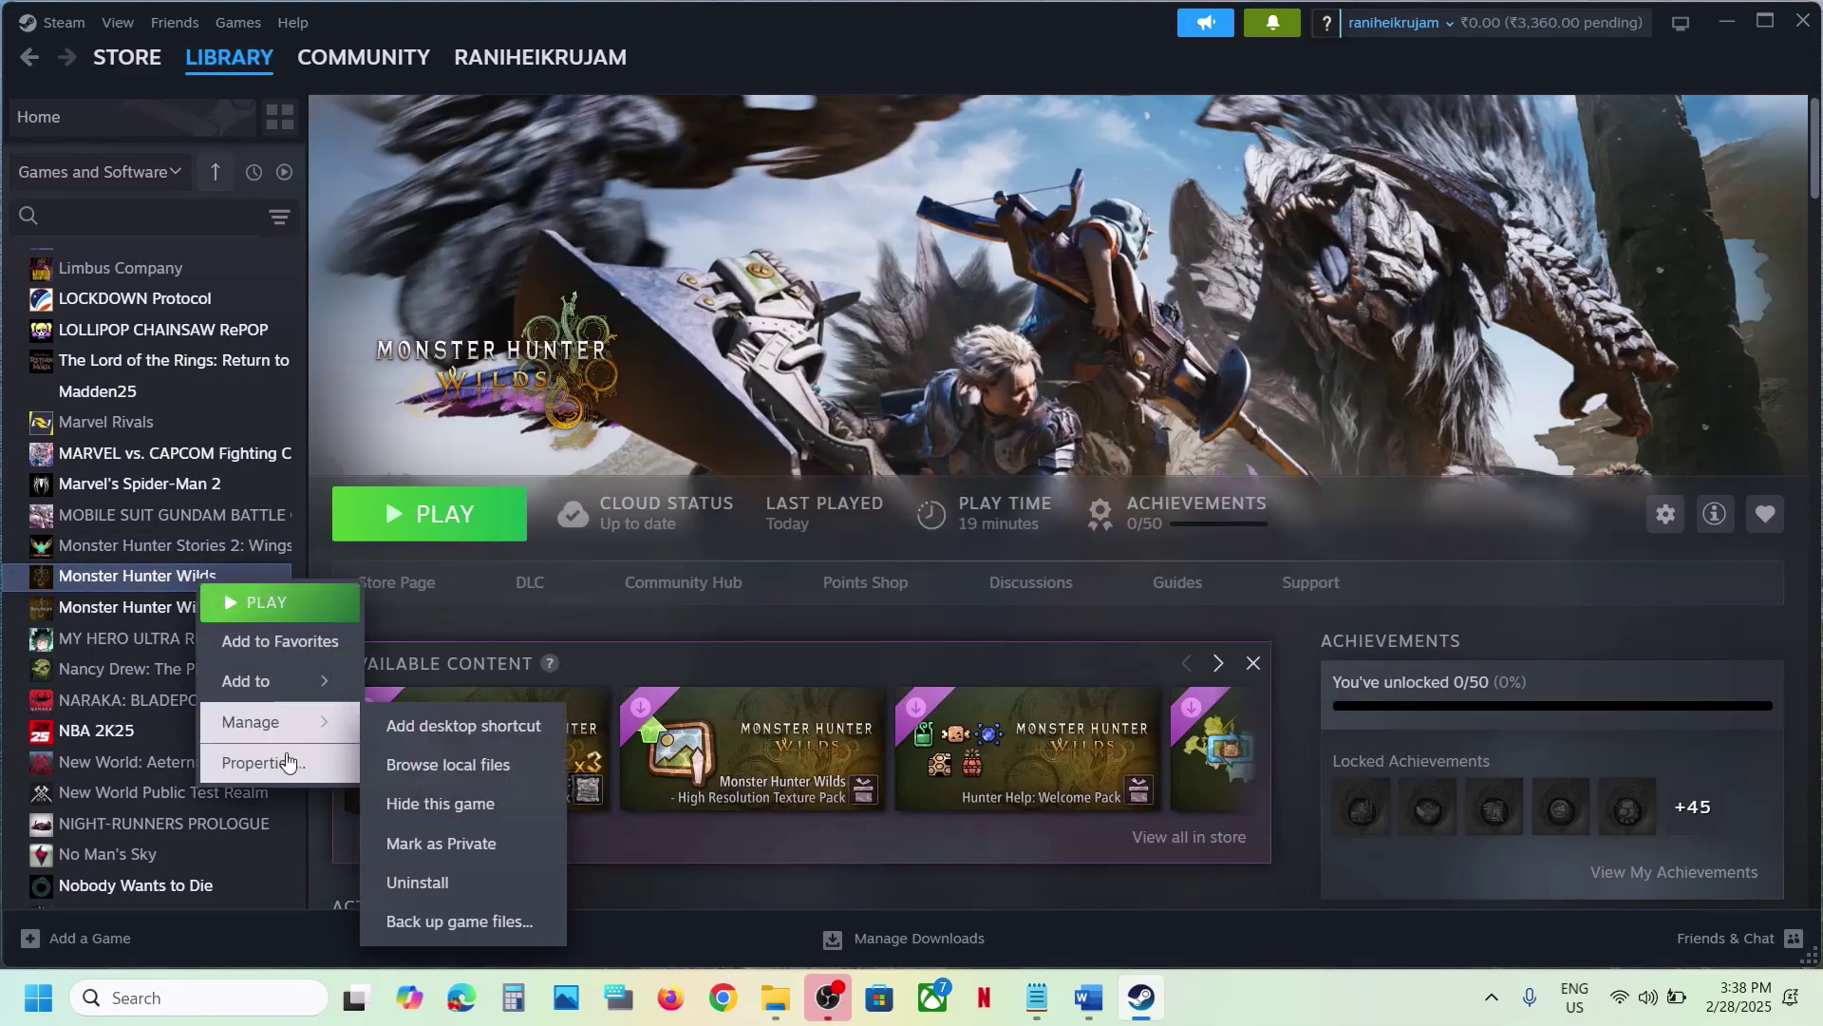
{"action": "left_click", "coordinate": [258, 759]}
{"action": "triple_click", "coordinate": [796, 608]}
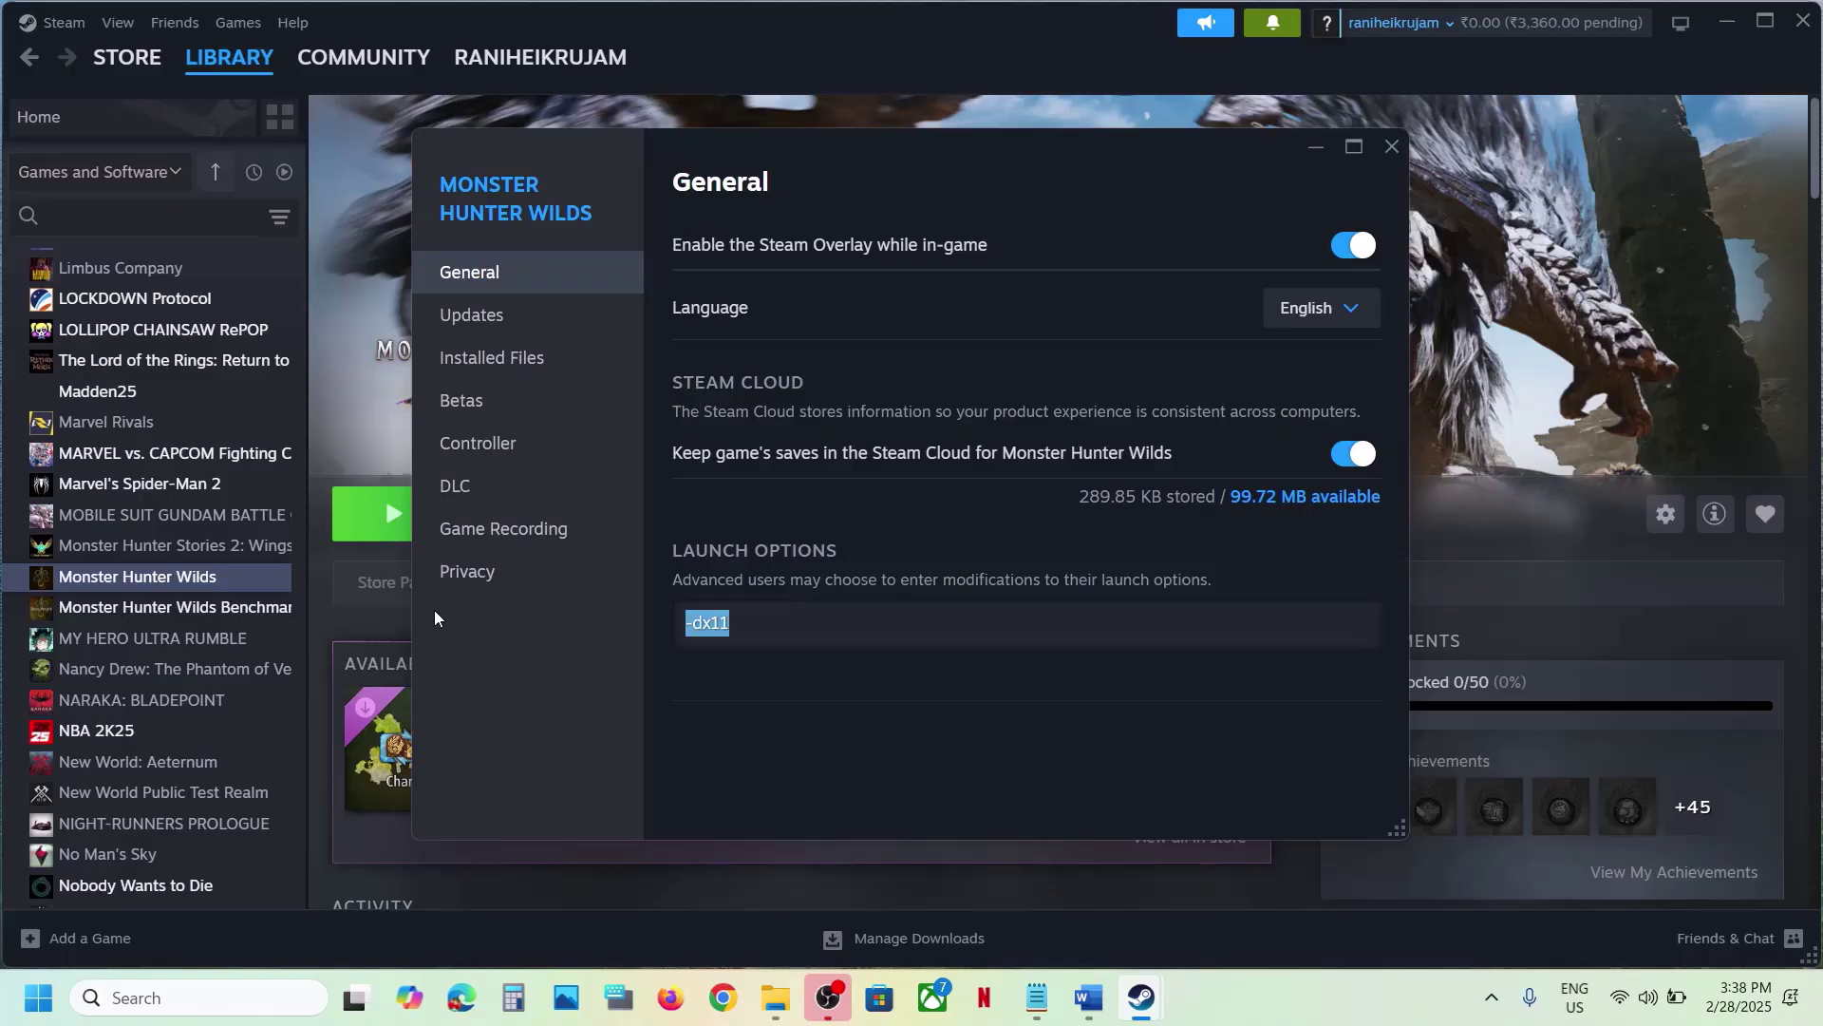
{"action": "type", "text": "-dx12"}
{"action": "left_click", "coordinate": [792, 720]}
{"action": "key", "text": "ctrl+a"}
{"action": "type", "text": "-d3d11"}
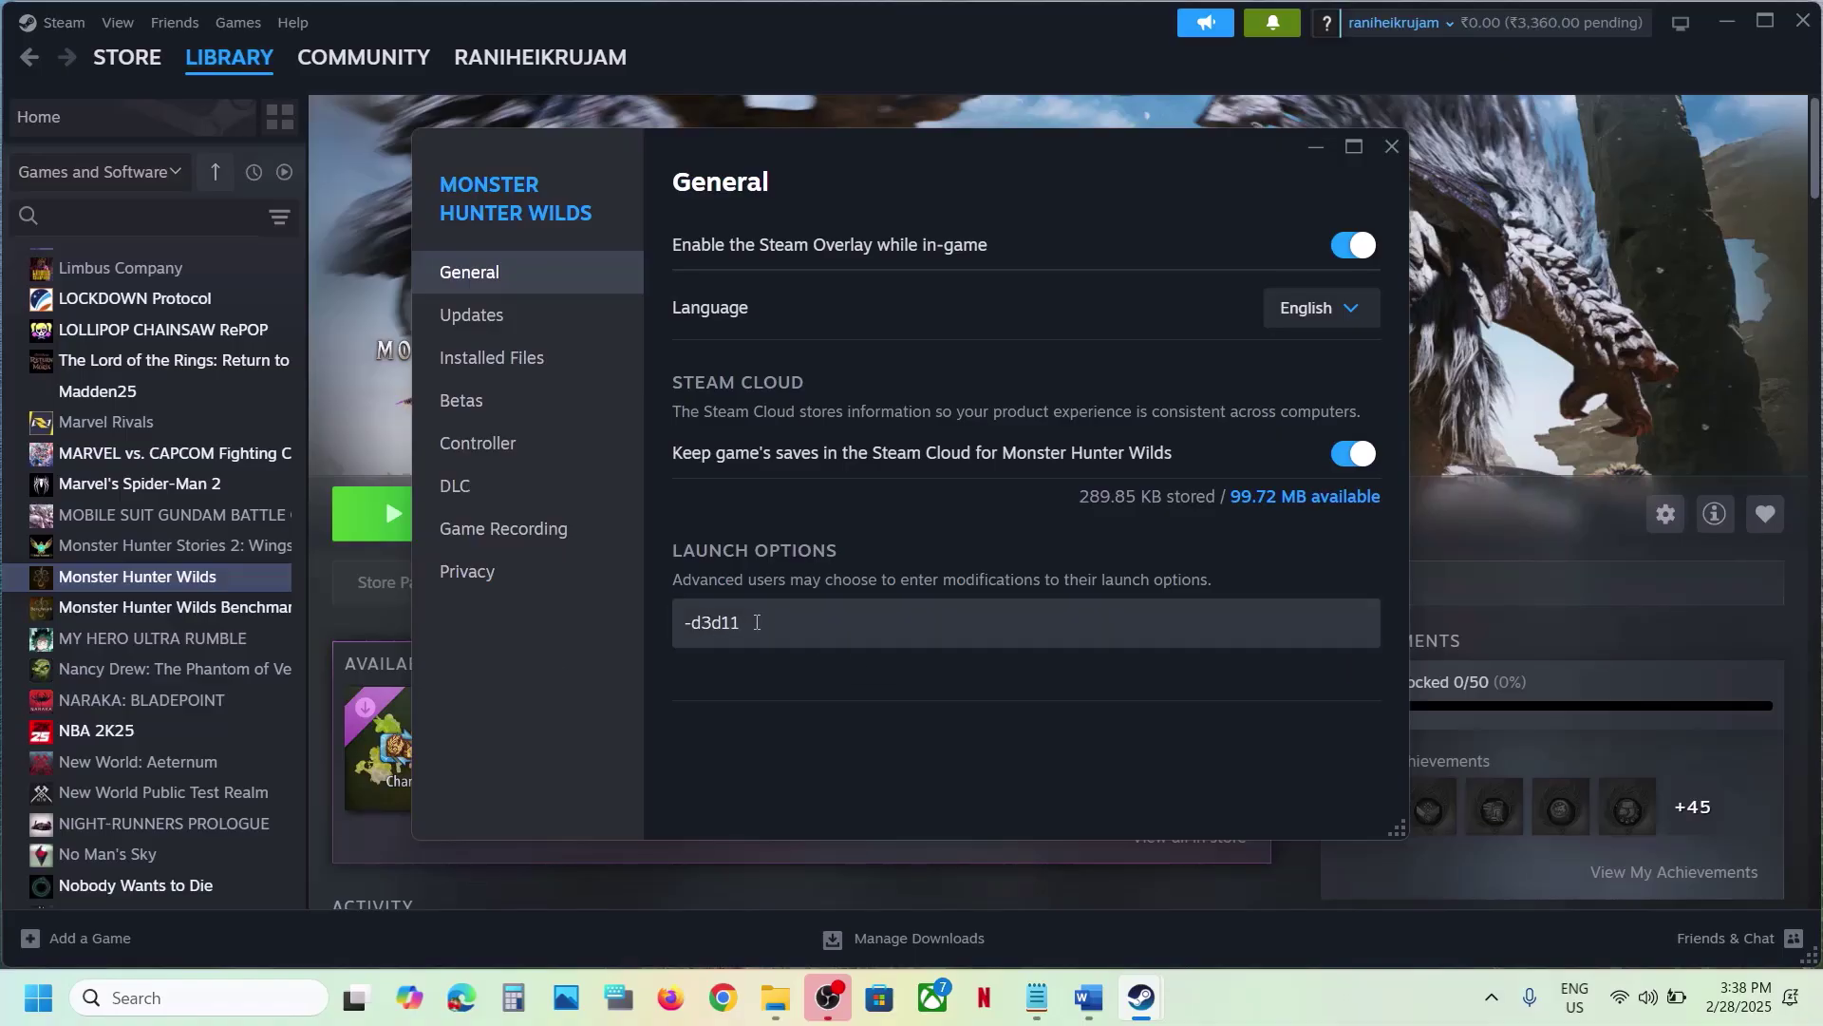
Clear the Monster Hunter Wilds launch options and close the game's properties.
{"action": "left_click_drag", "start_coordinate": [757, 622], "coordinate": [585, 629]}
{"action": "key", "text": "BackSpace"}
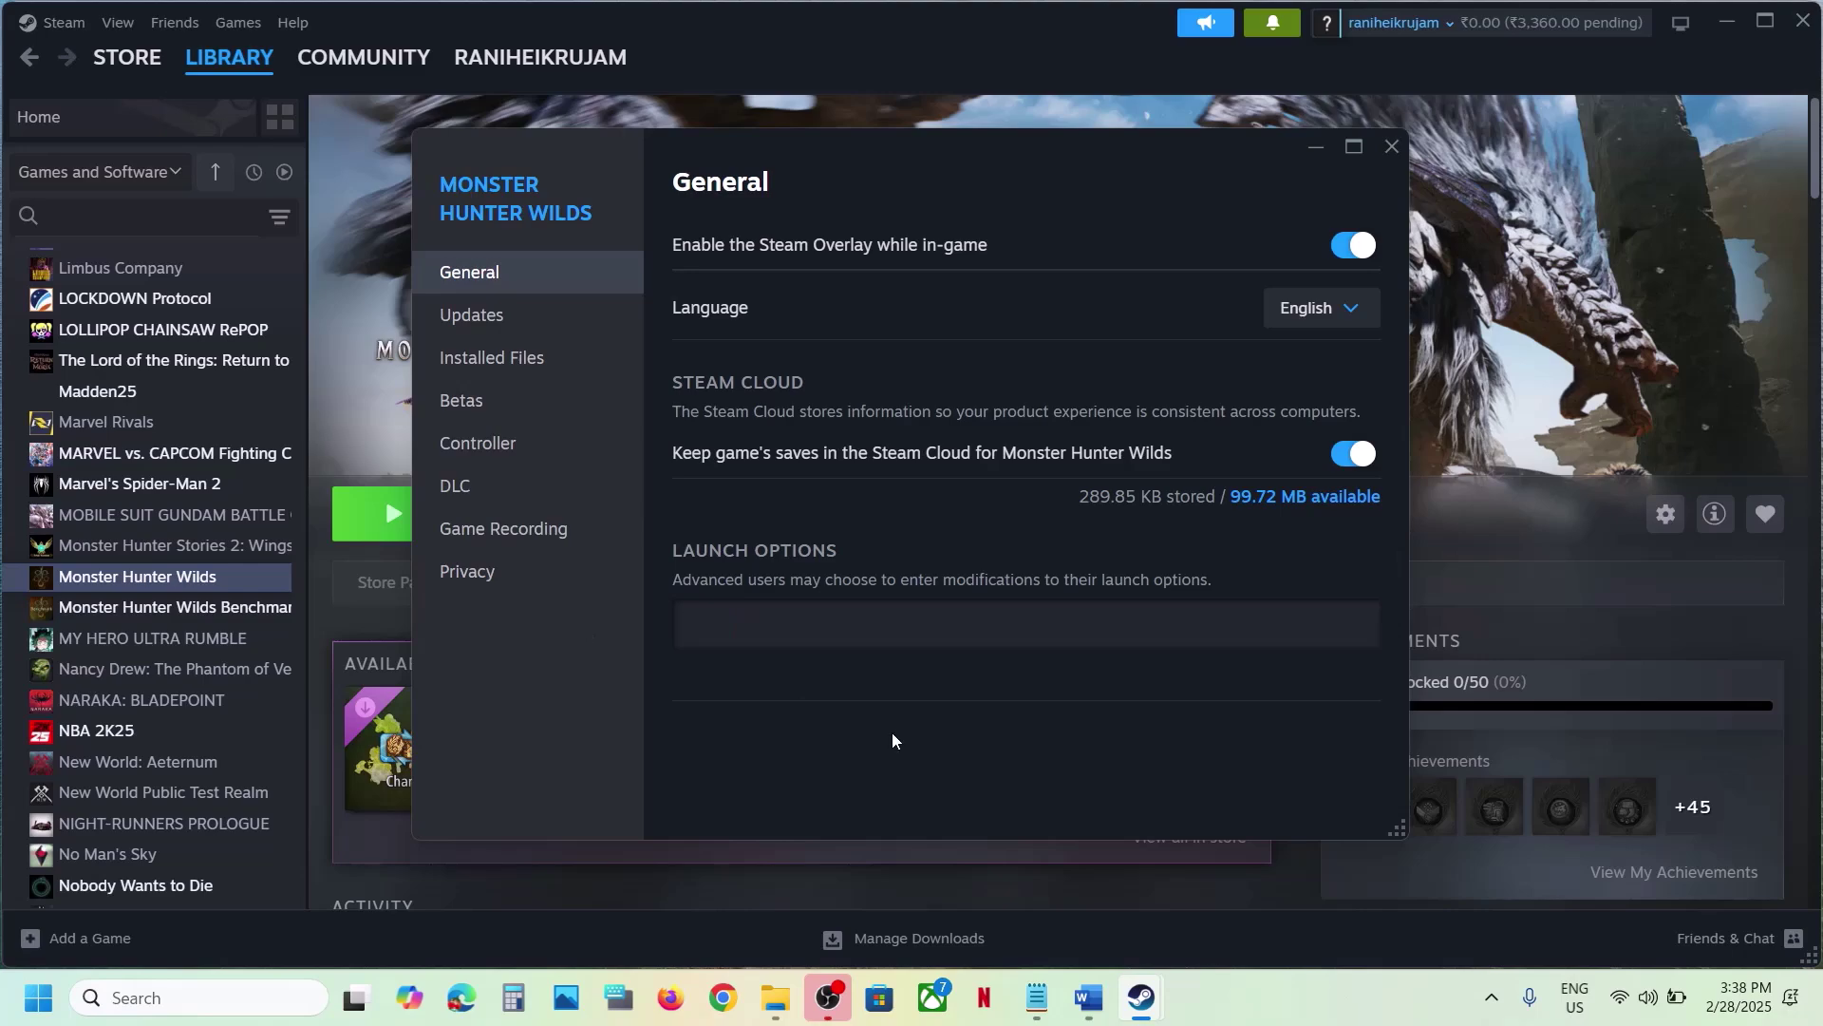
{"action": "left_click", "coordinate": [1392, 148]}
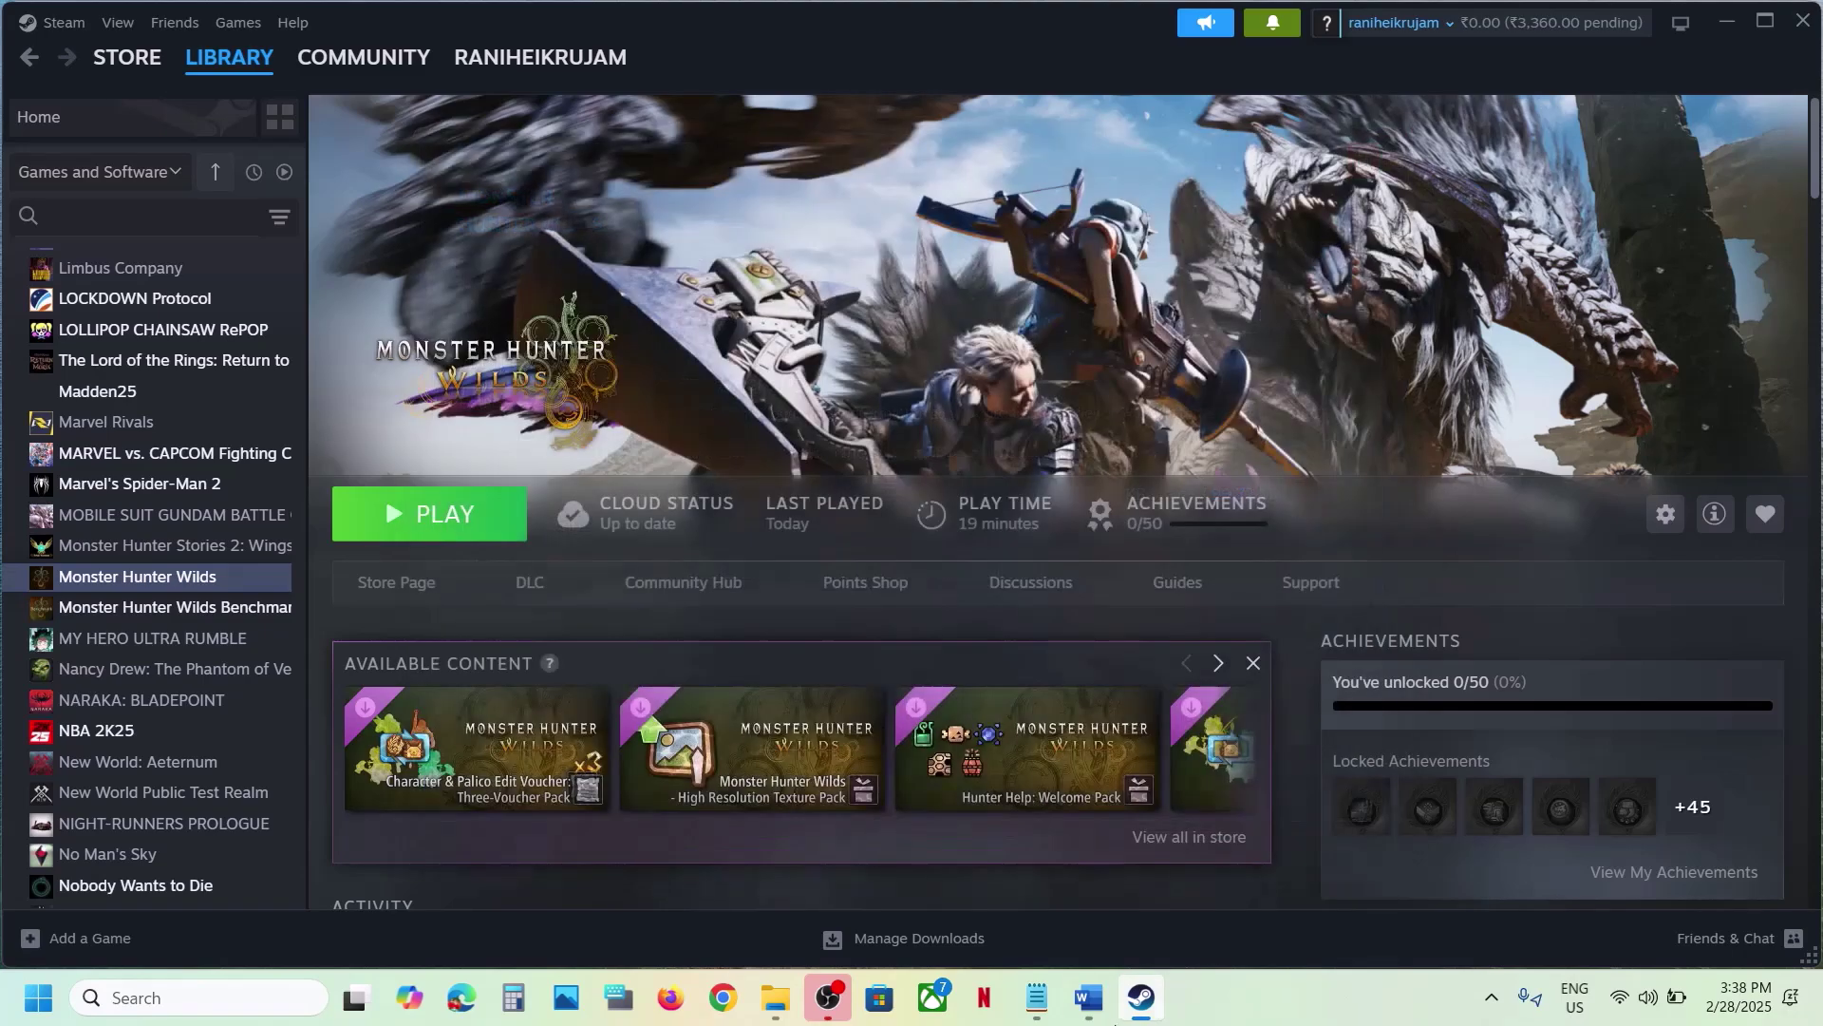
Switch to the Word checklist and highlight the VPN advice in Step 10.
{"action": "left_click", "coordinate": [1089, 997]}
{"action": "scroll", "coordinate": [663, 550], "scroll_direction": "down", "scroll_amount": 4}
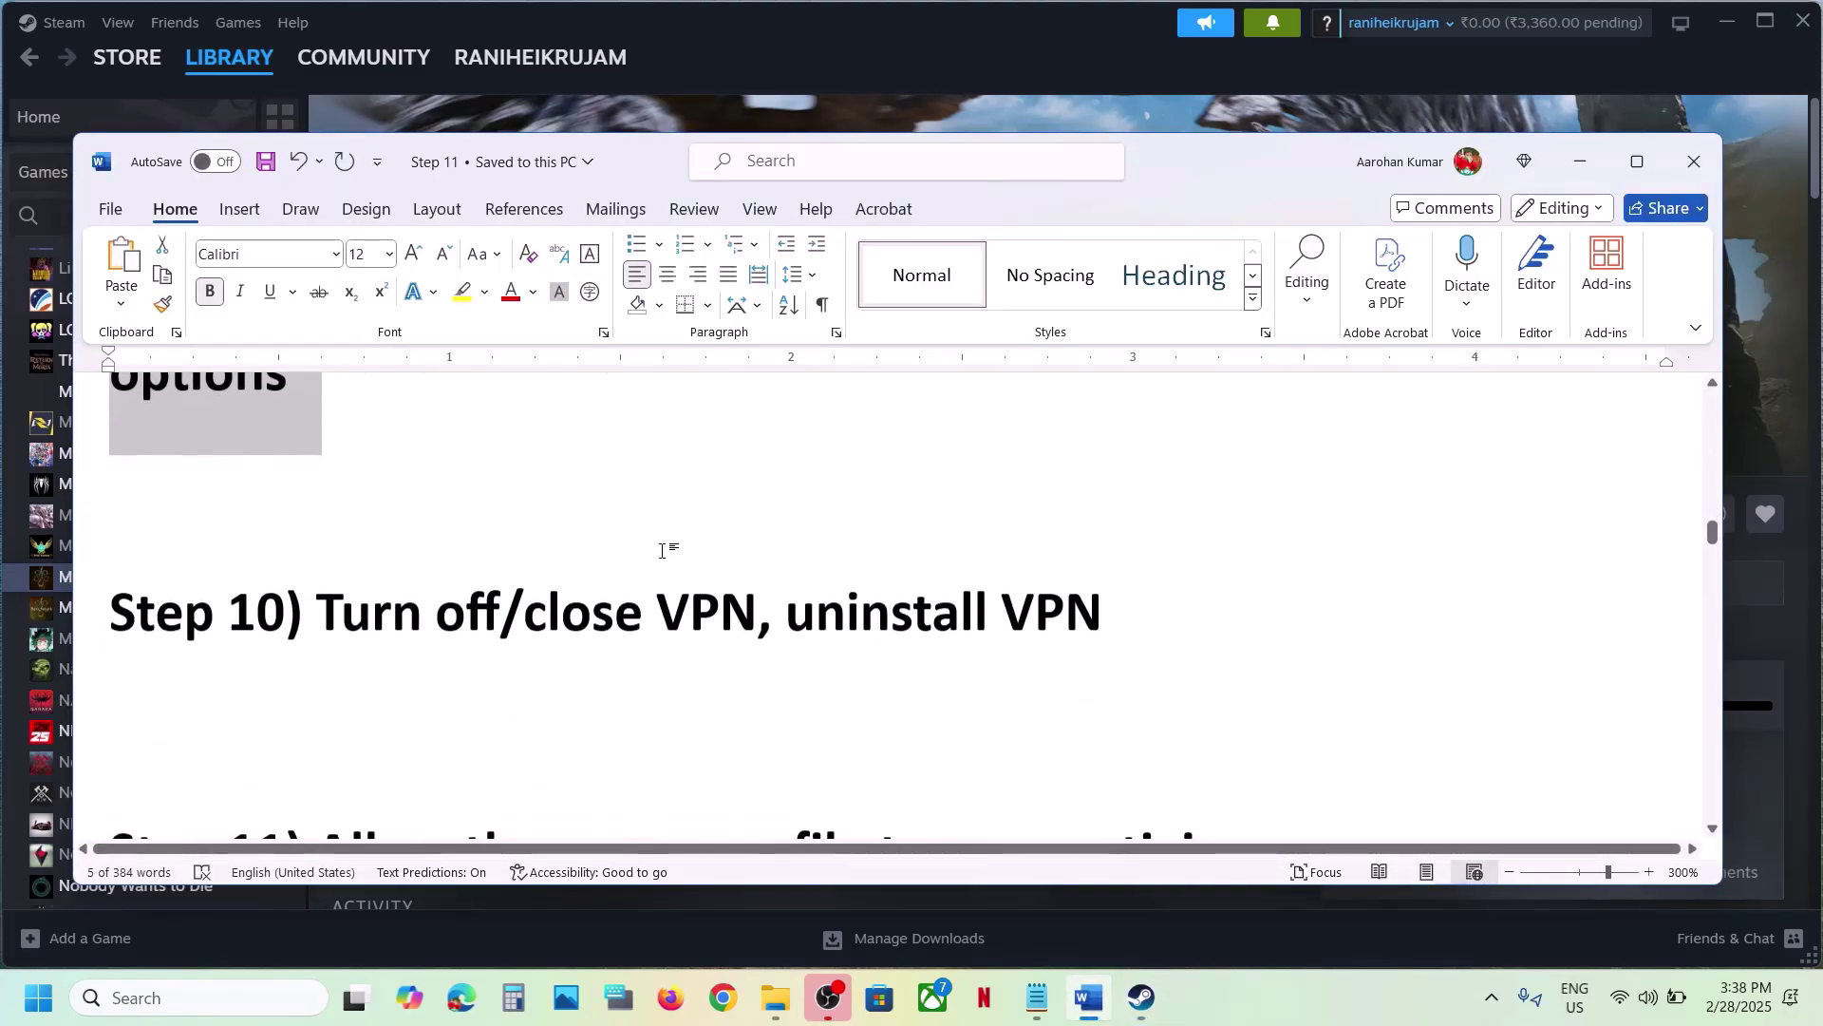
{"action": "left_click_drag", "start_coordinate": [329, 615], "coordinate": [756, 627]}
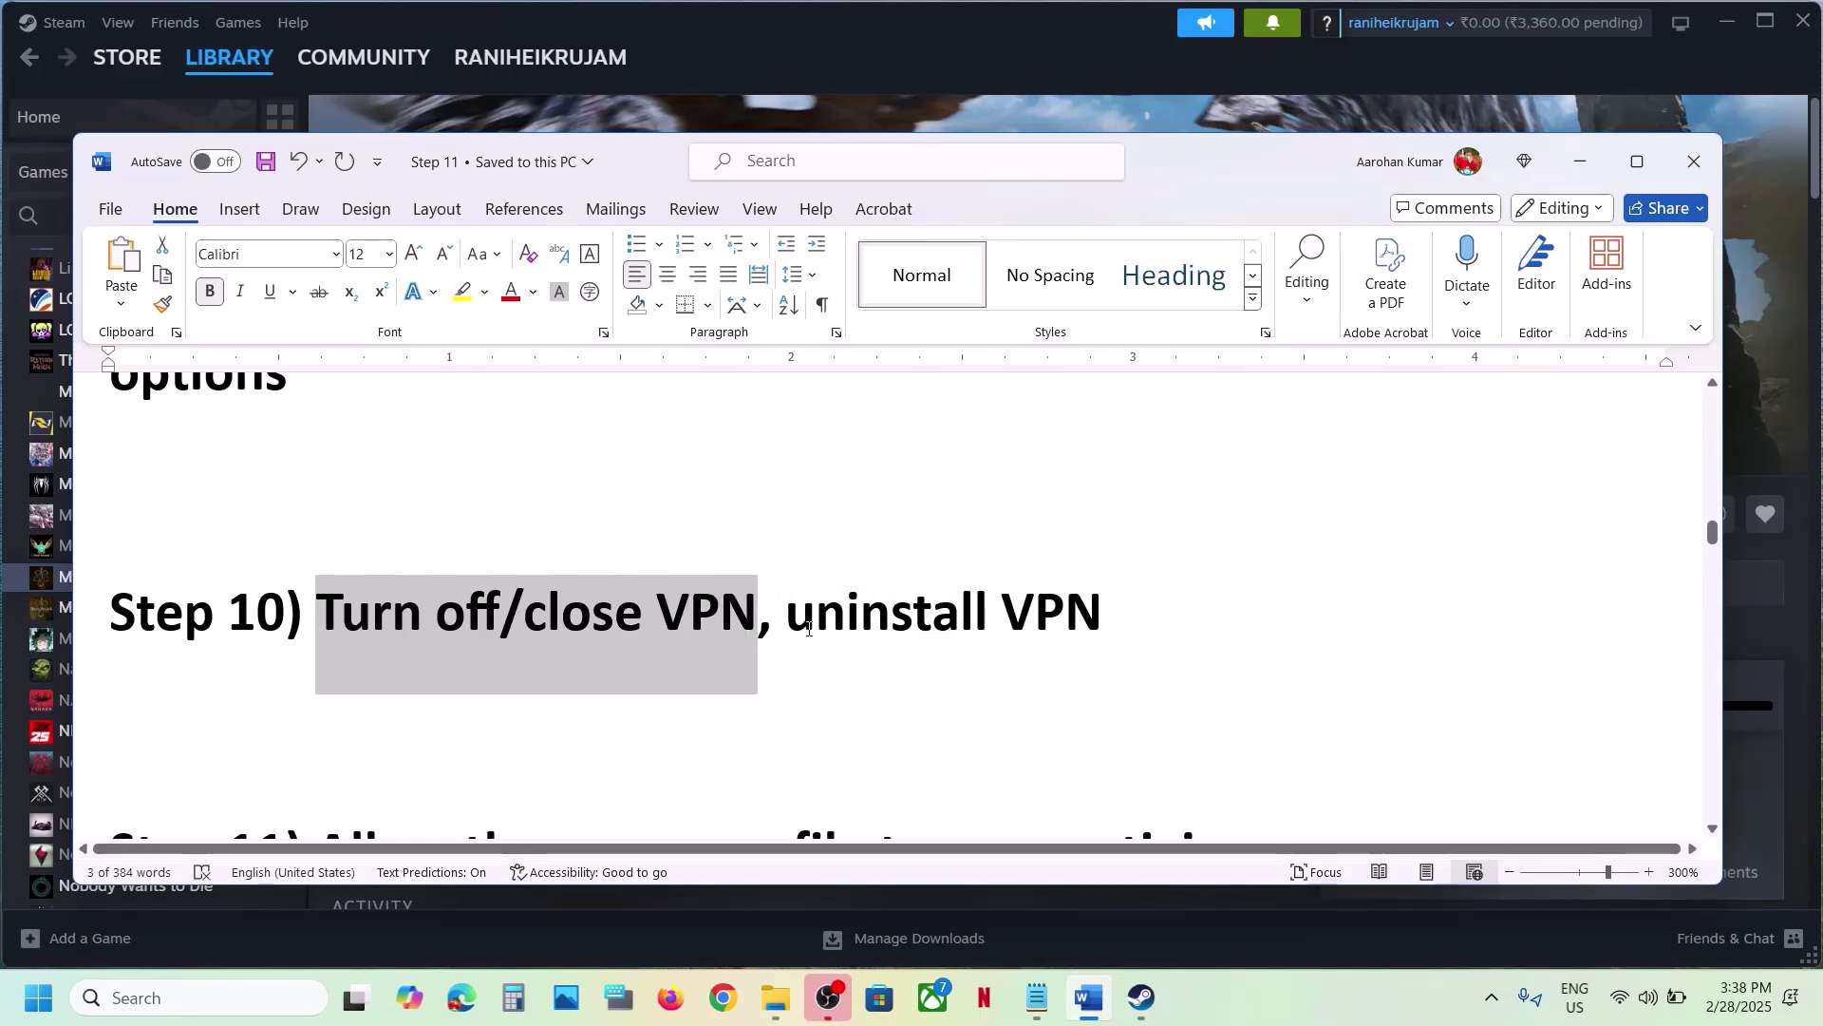
{"action": "left_click", "coordinate": [752, 631]}
{"action": "left_click_drag", "start_coordinate": [1131, 610], "coordinate": [436, 579]}
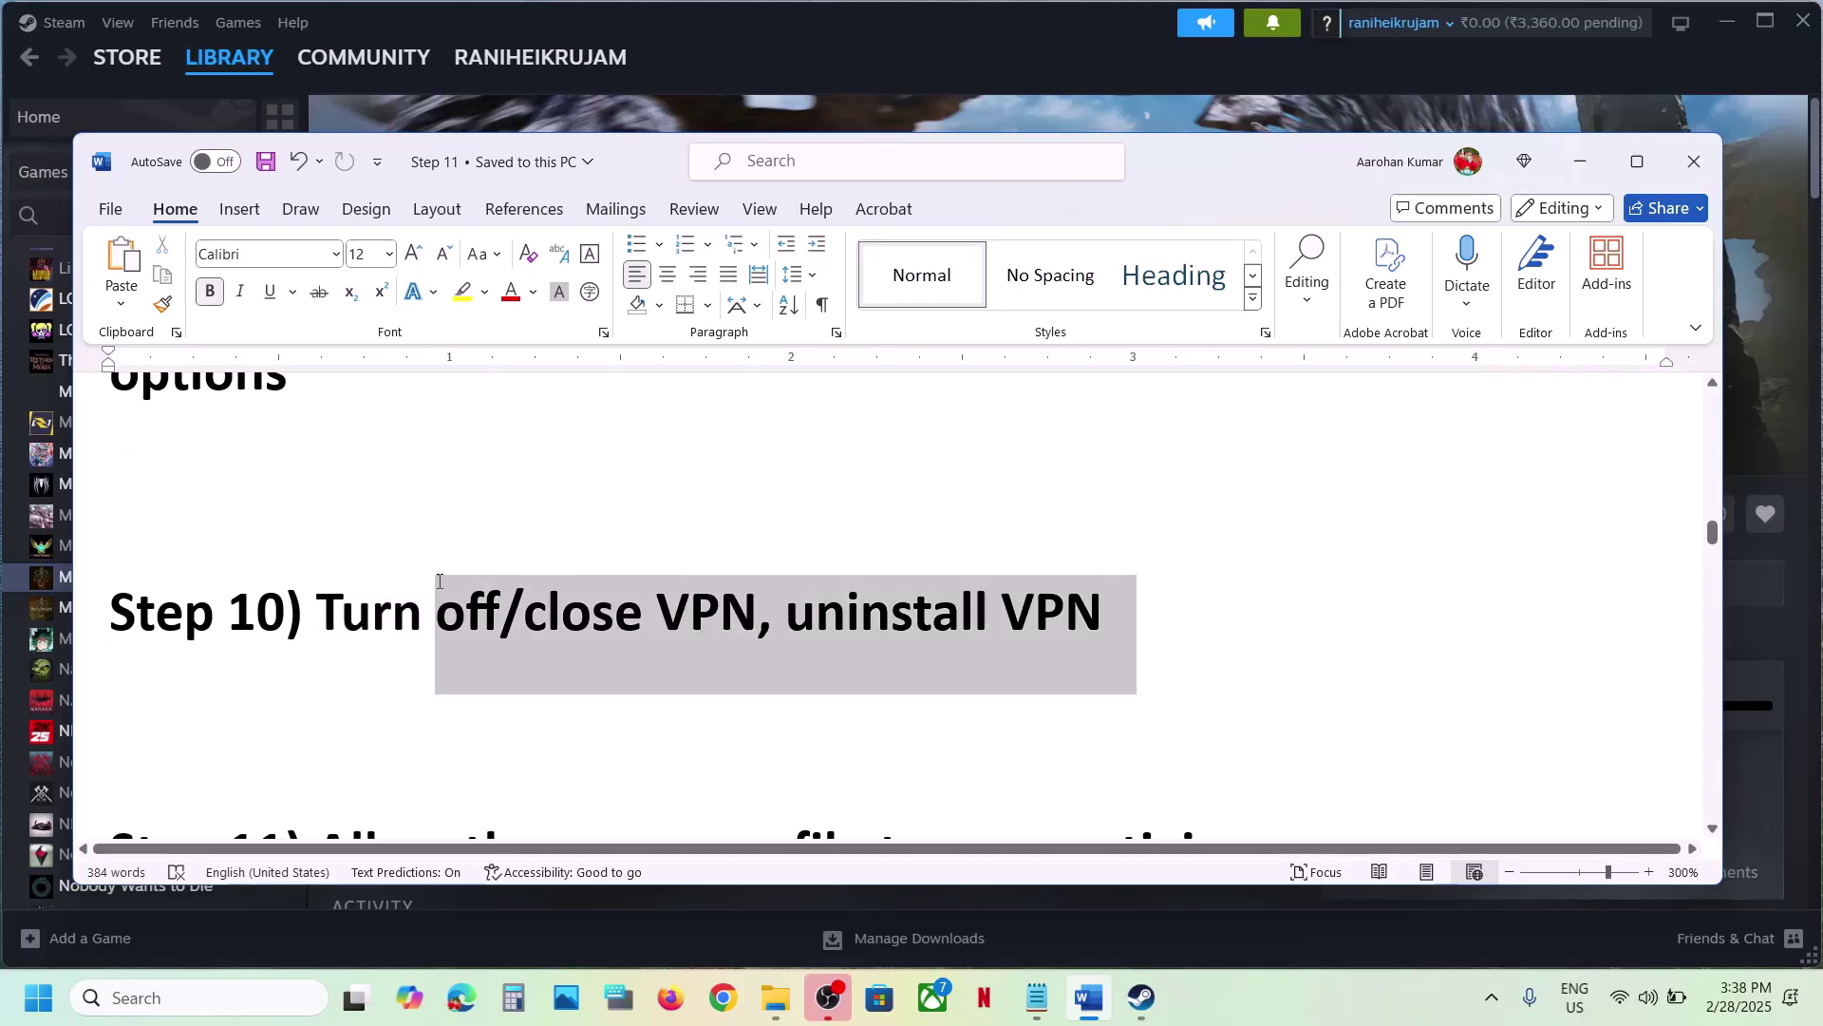
Highlight the Step 11 instruction on allowing the game exe through the antivirus program, Windows Security and Firewall.
{"action": "scroll", "coordinate": [437, 579], "scroll_direction": "down", "scroll_amount": 3}
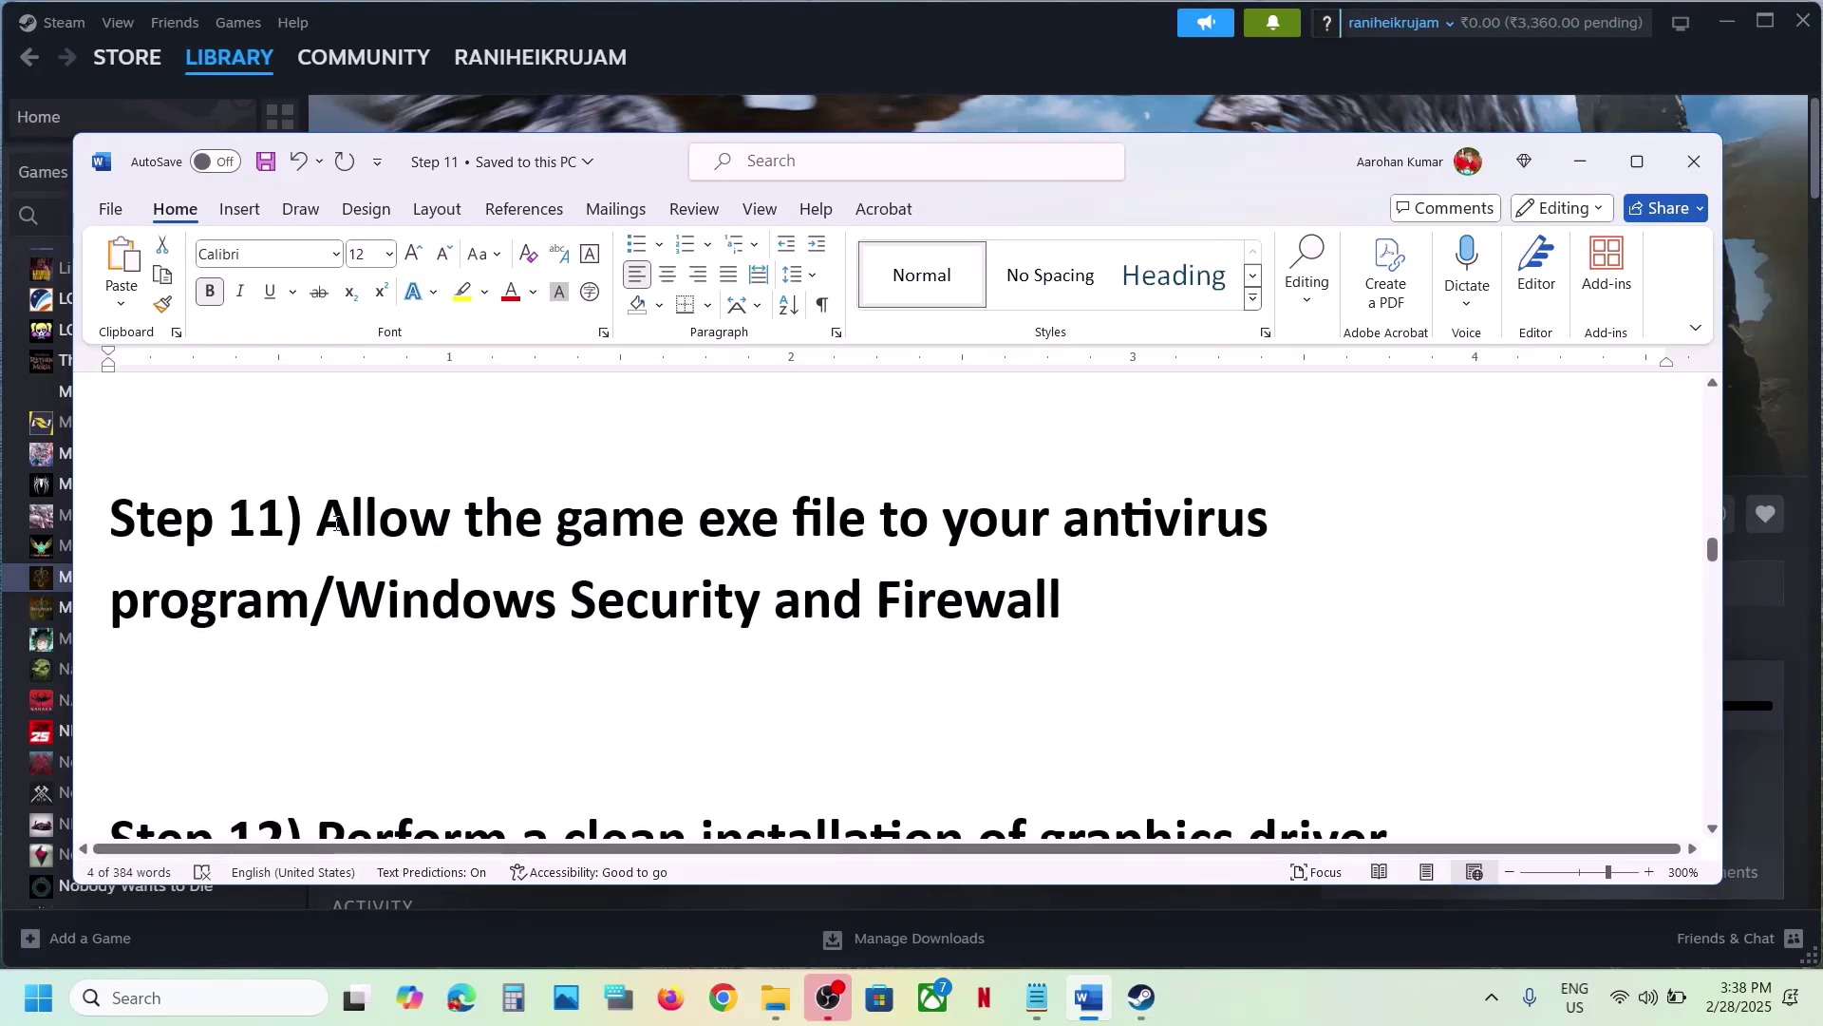
{"action": "left_click_drag", "start_coordinate": [318, 520], "coordinate": [318, 626]}
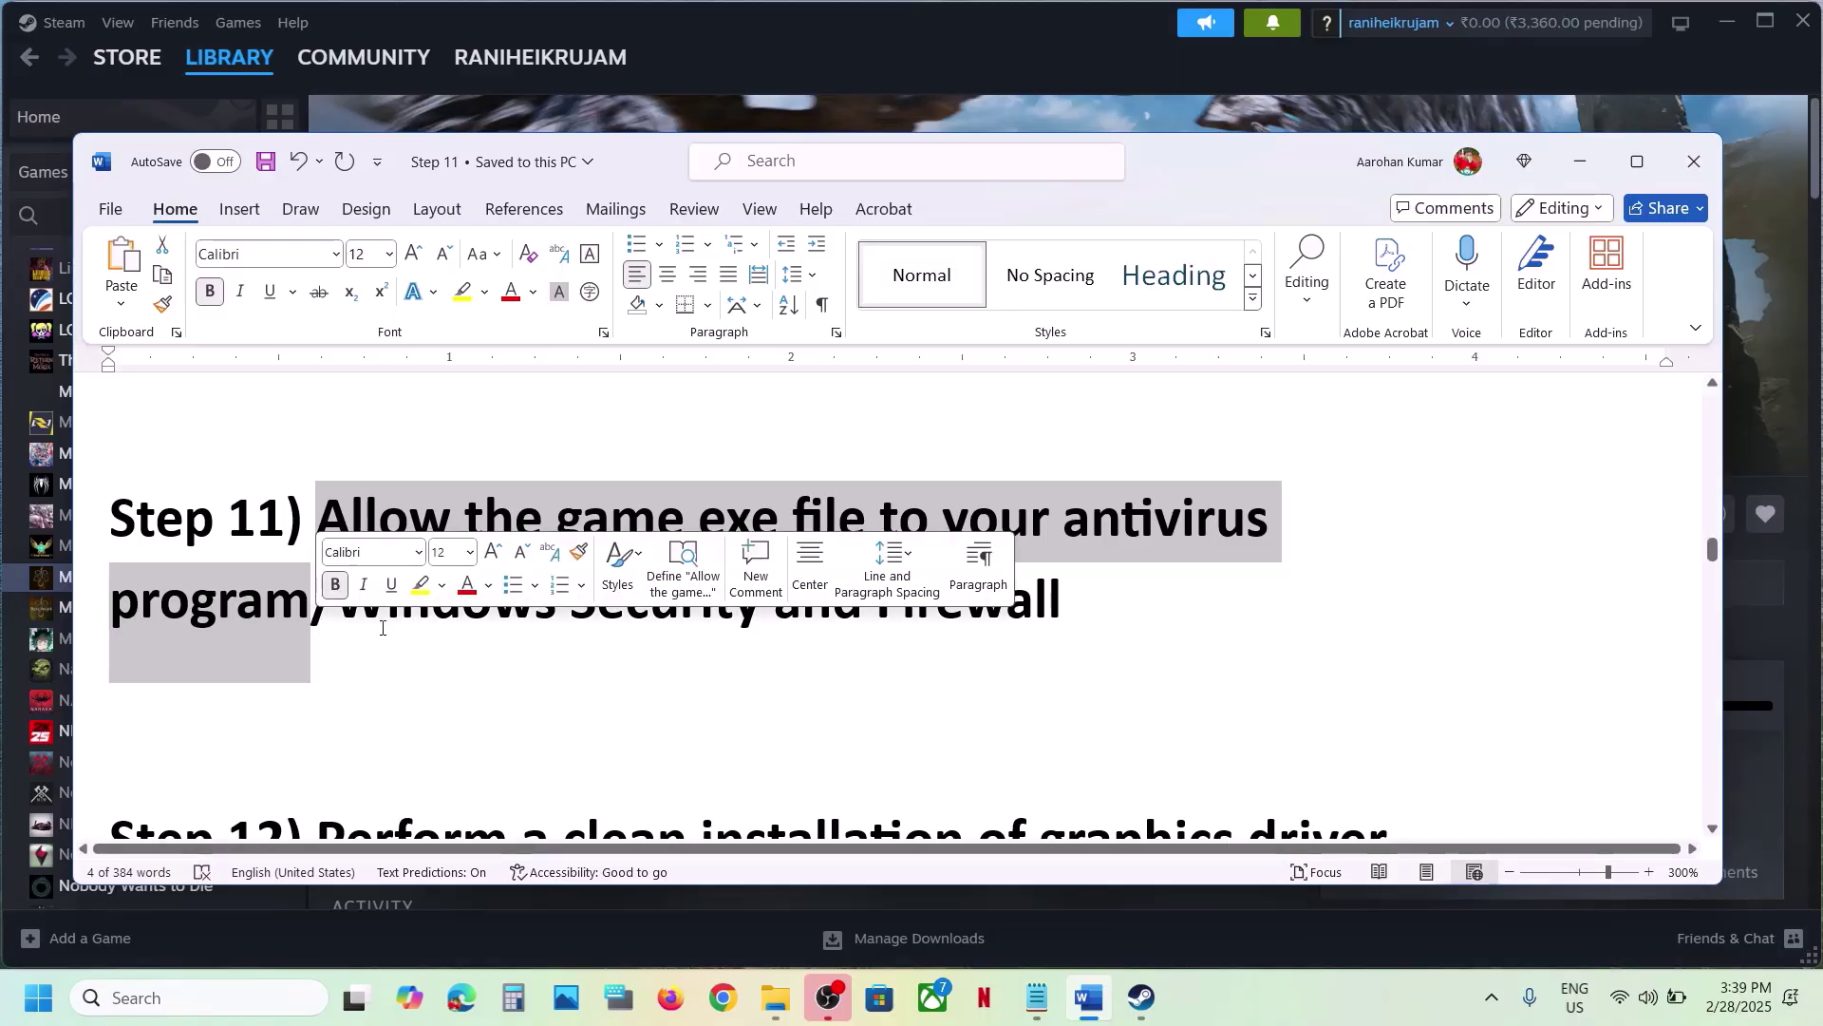
{"action": "left_click", "coordinate": [380, 622]}
{"action": "left_click", "coordinate": [1062, 600], "text": "shift"}
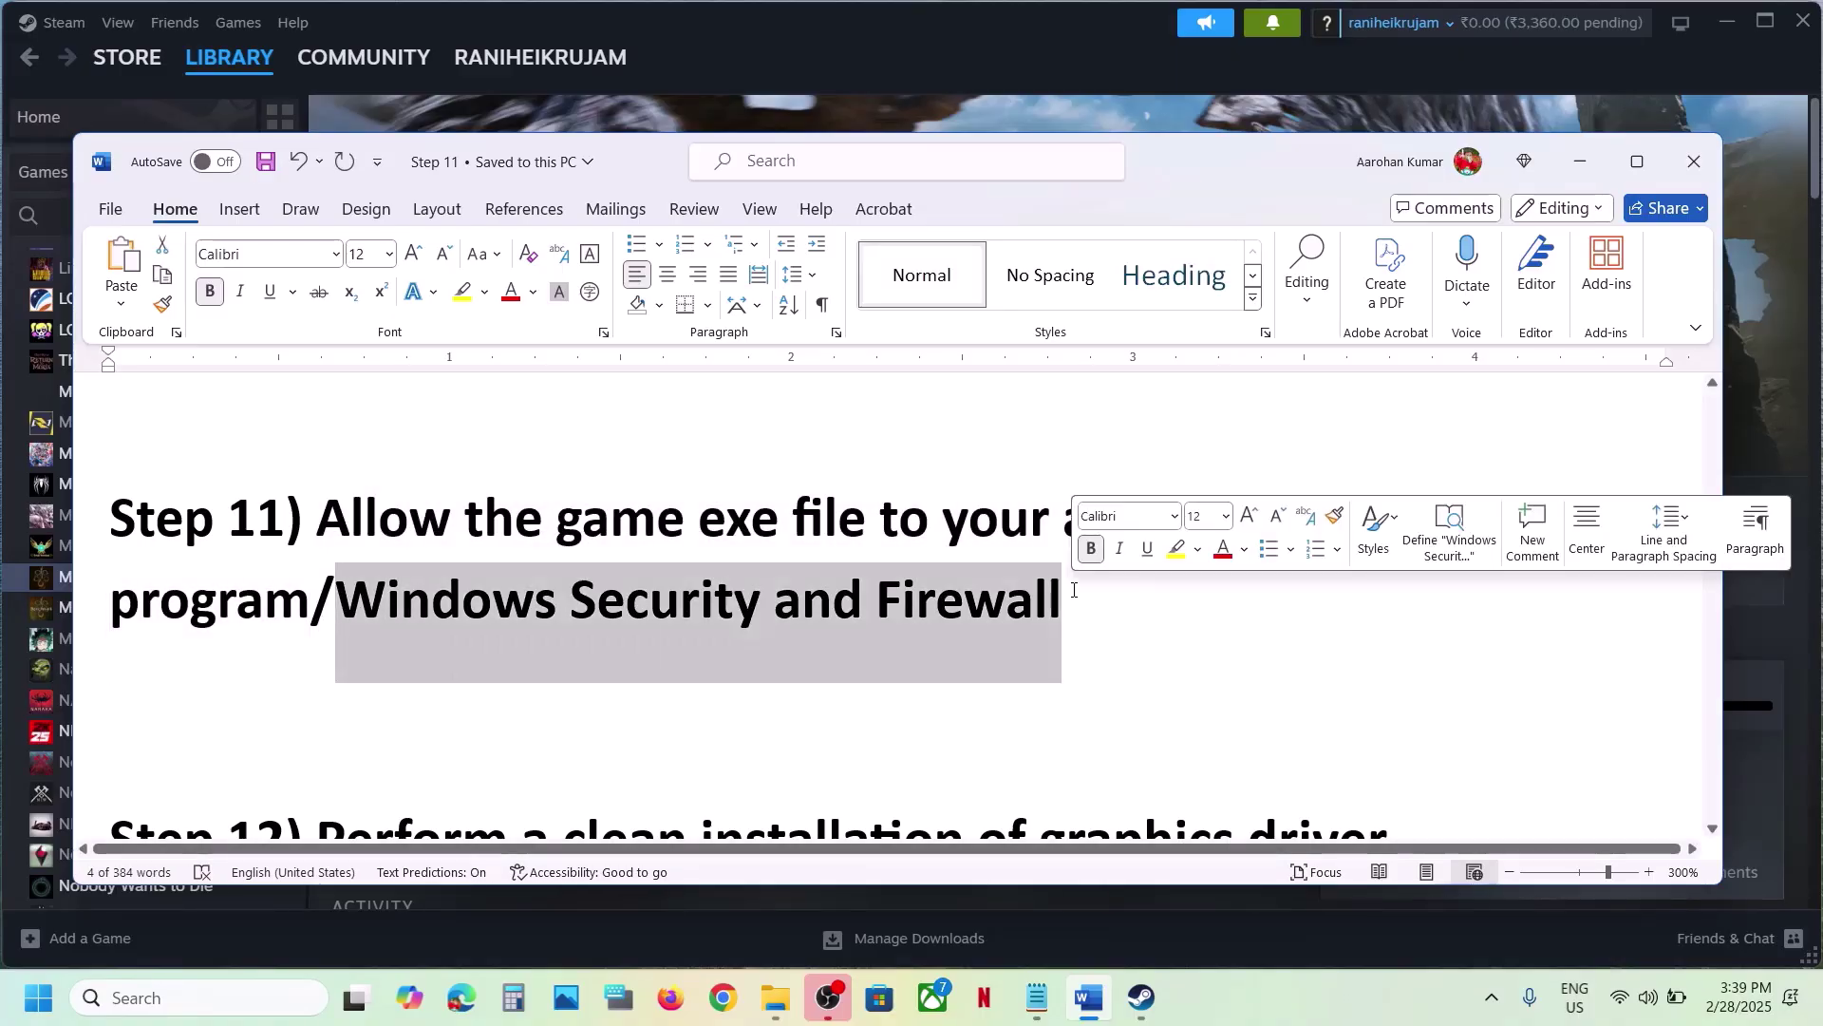
Switch to Windows Settings and open Virus & threat protection in Windows Security.
{"action": "left_click", "coordinate": [1009, 28]}
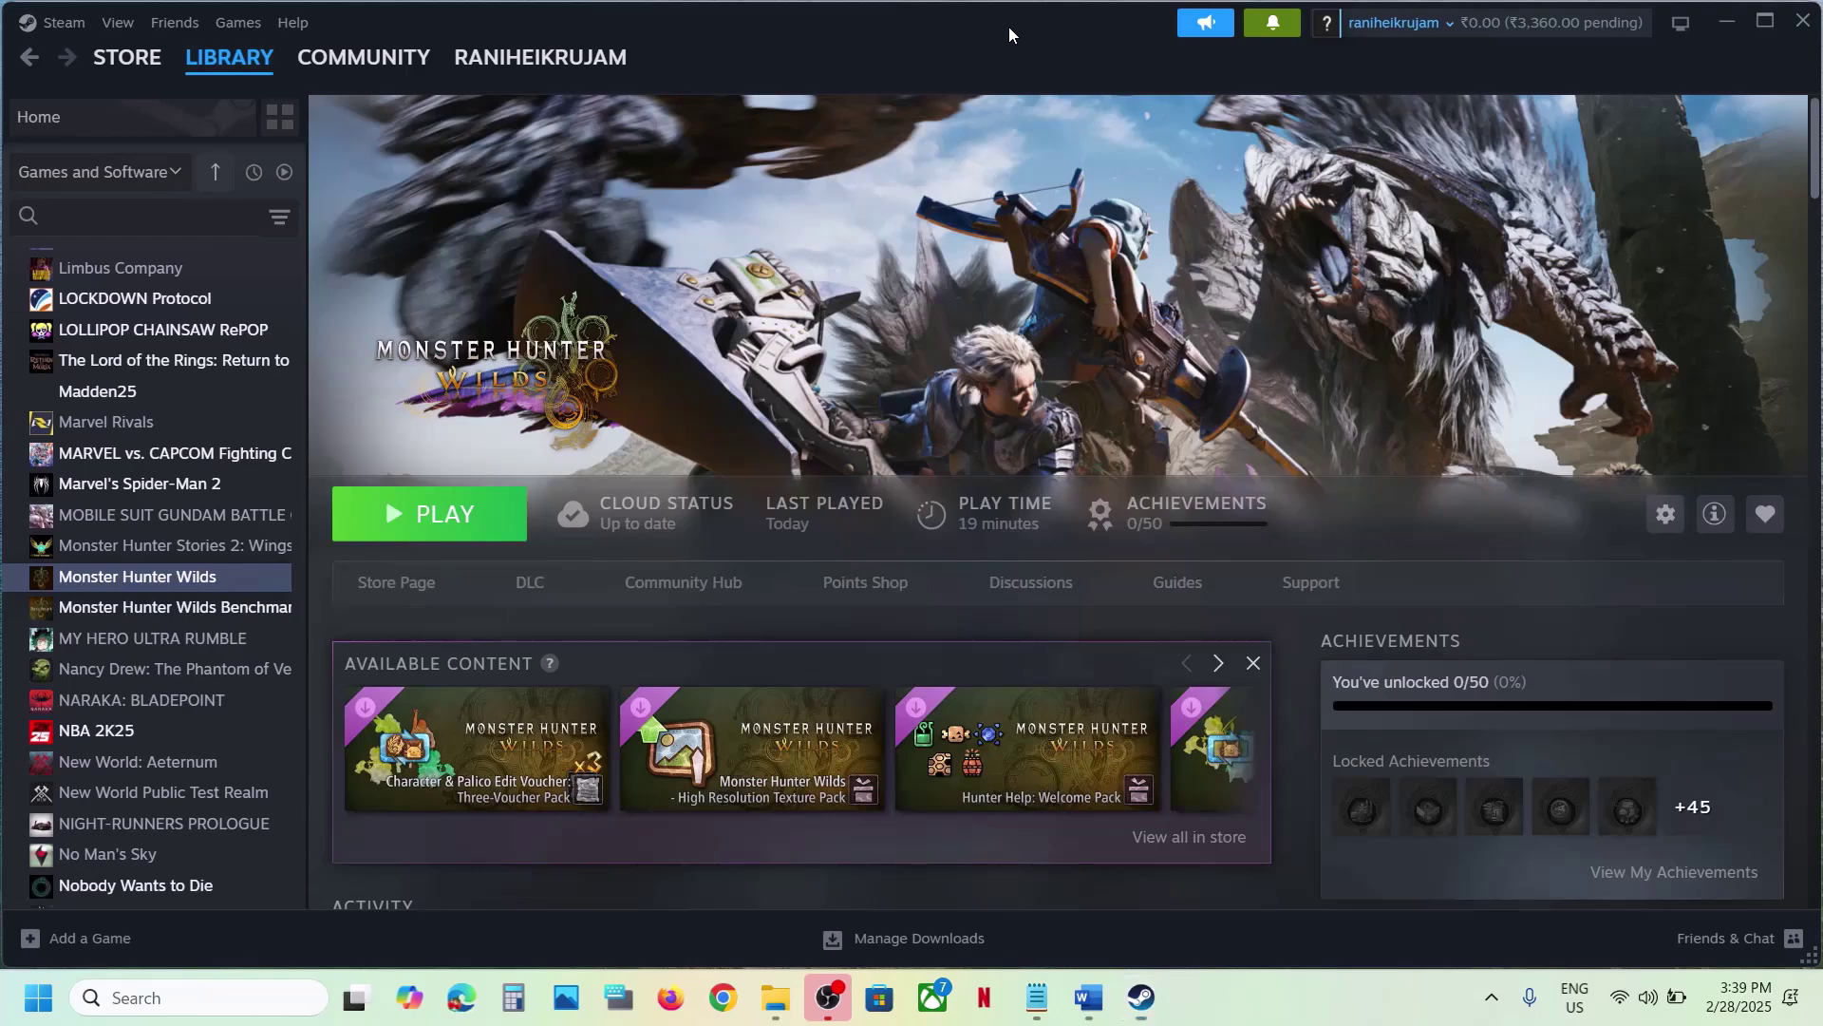
{"action": "key", "text": "super+i"}
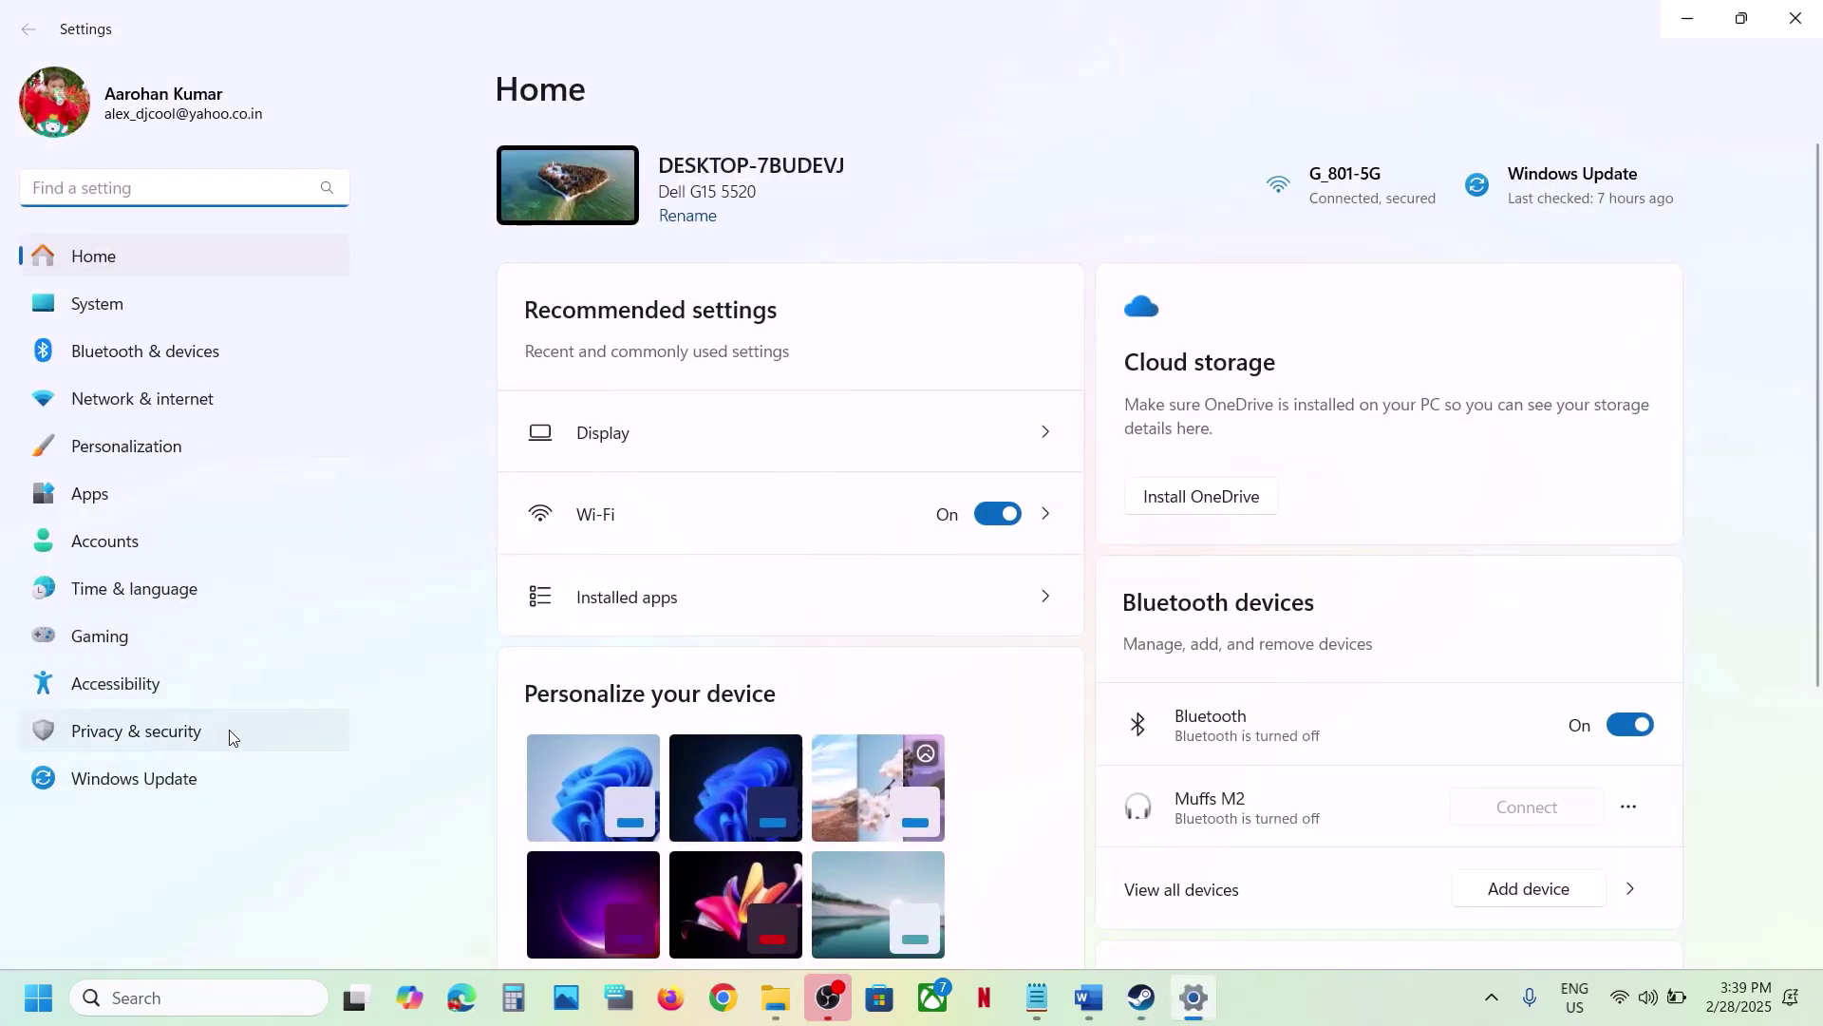
{"action": "left_click", "coordinate": [214, 731]}
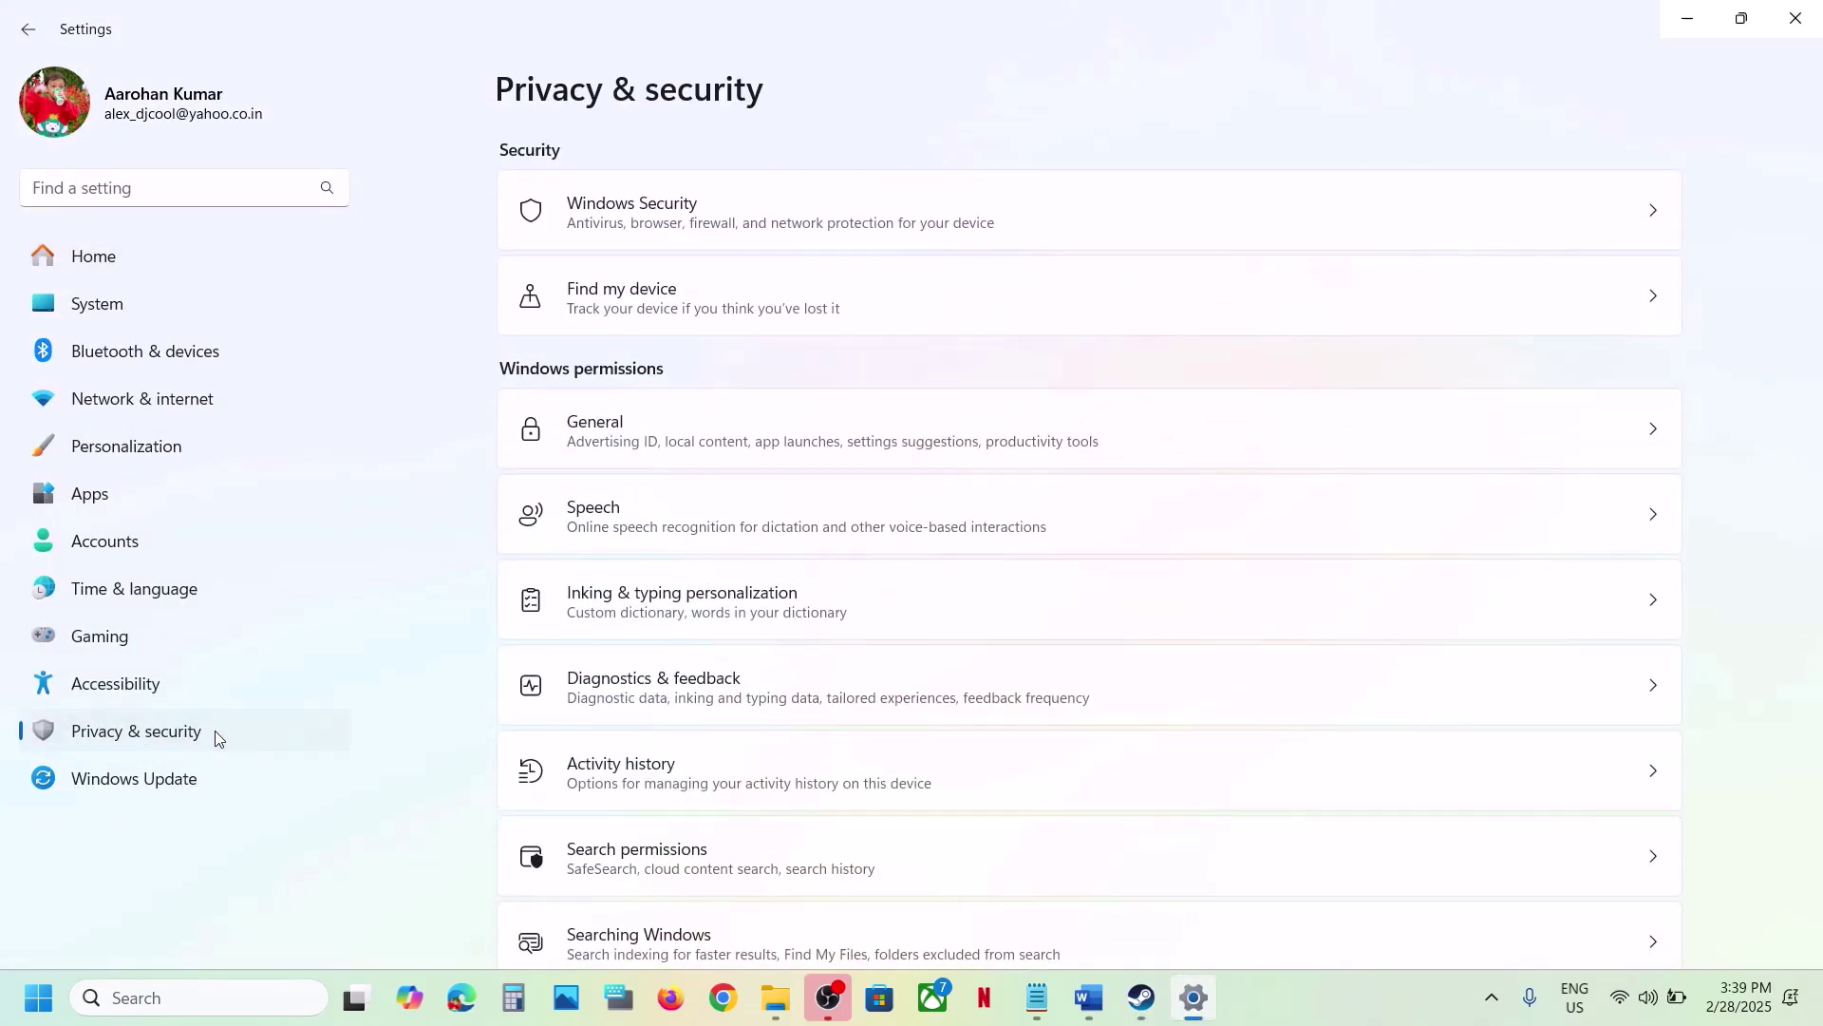
{"action": "left_click", "coordinate": [679, 228]}
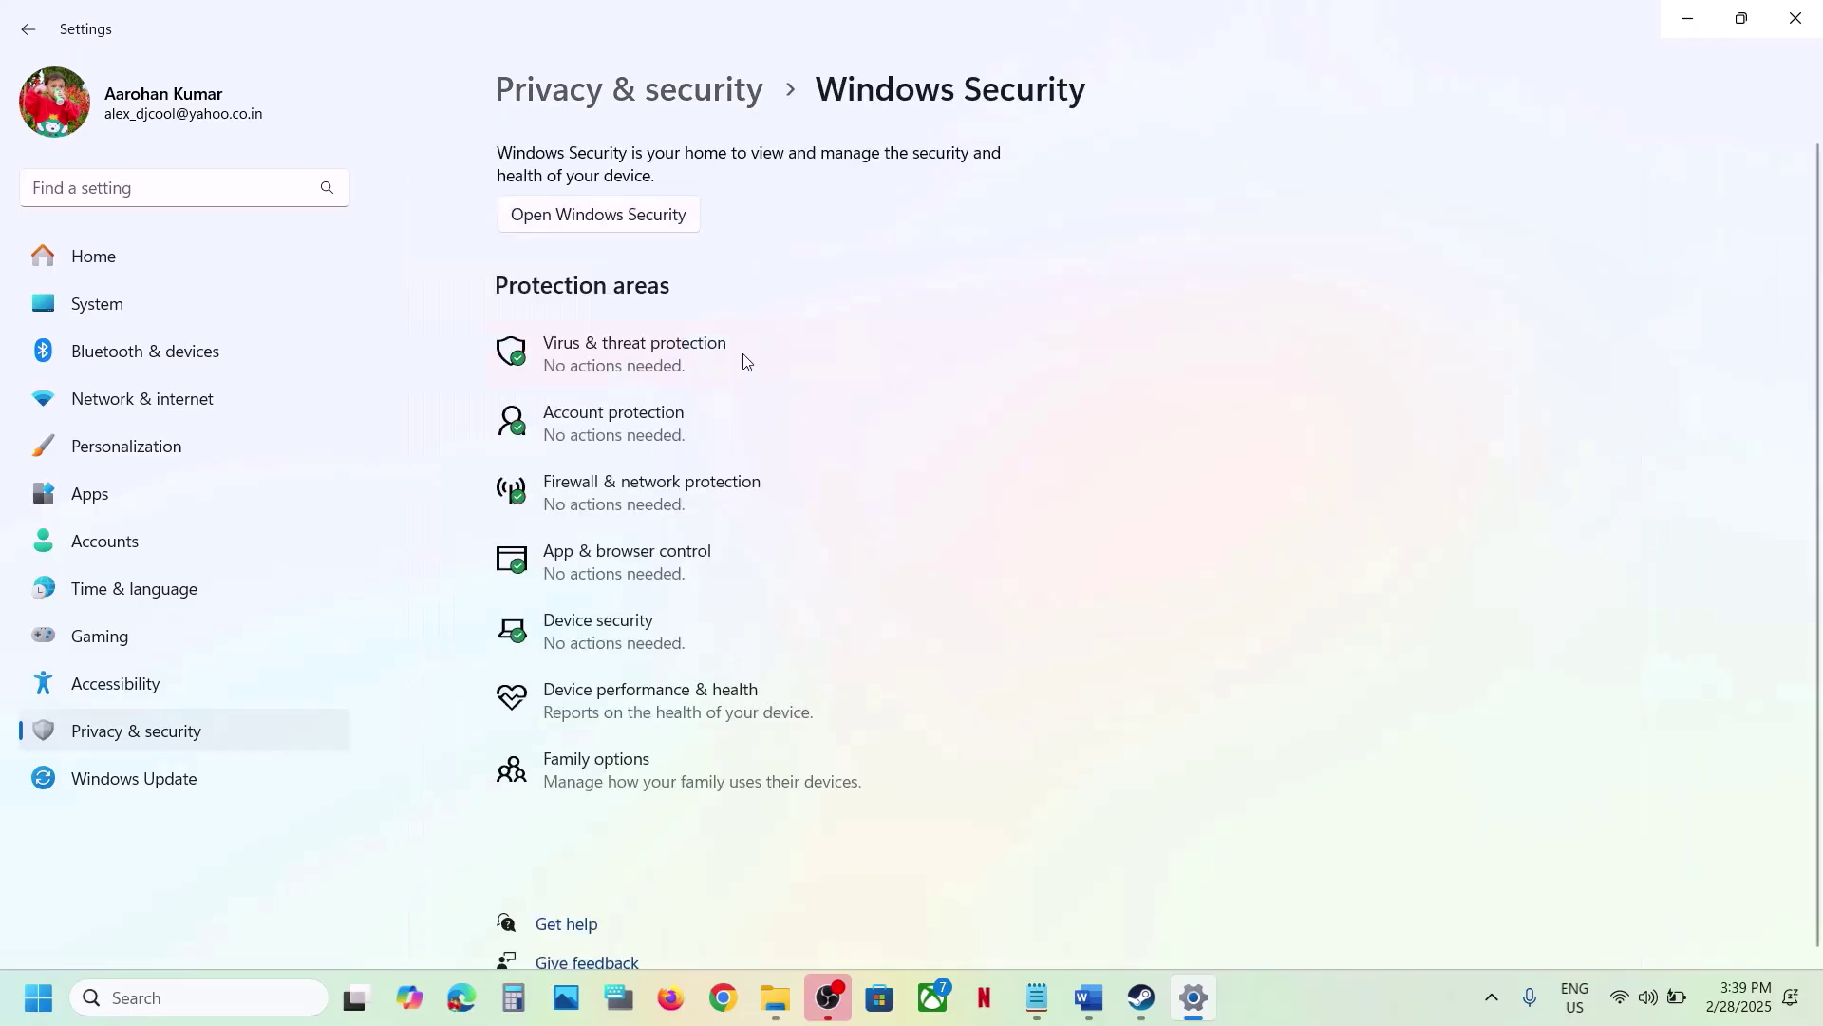
{"action": "left_click", "coordinate": [659, 351]}
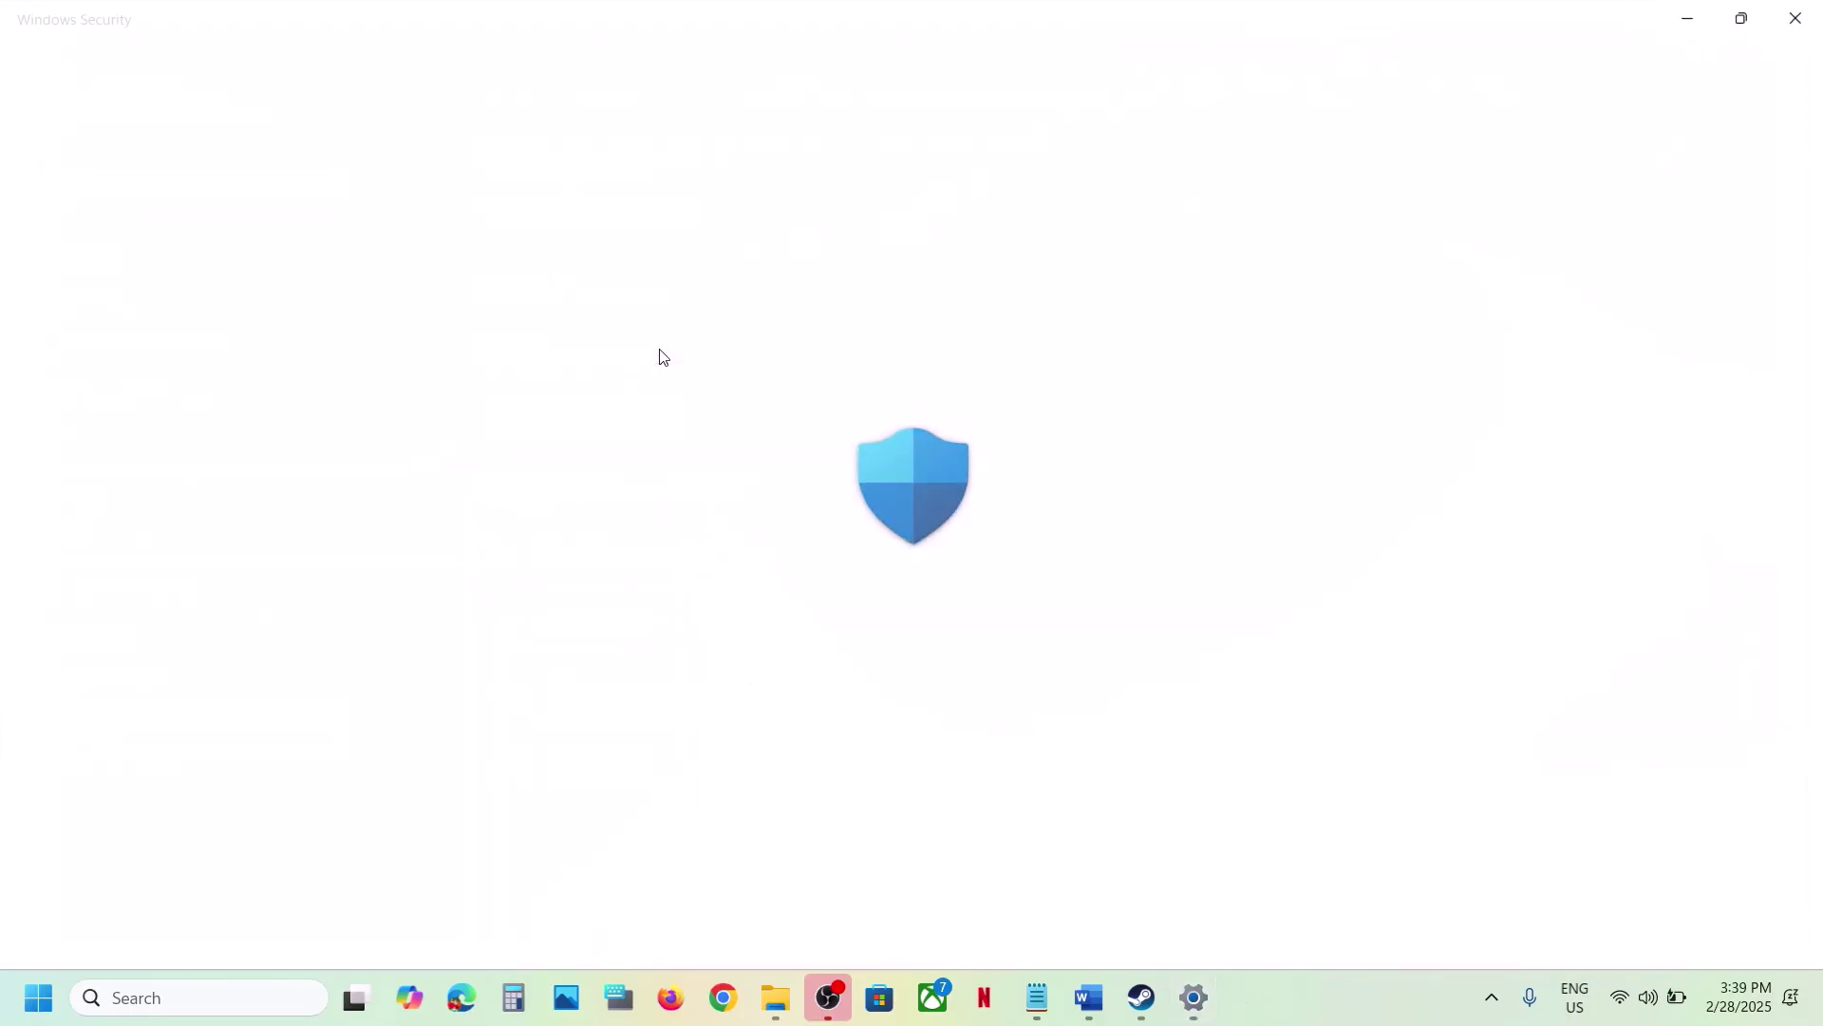
Open the list of apps allowed through Controlled folder access under Ransomware protection.
{"action": "scroll", "coordinate": [663, 480], "scroll_direction": "down", "scroll_amount": 3}
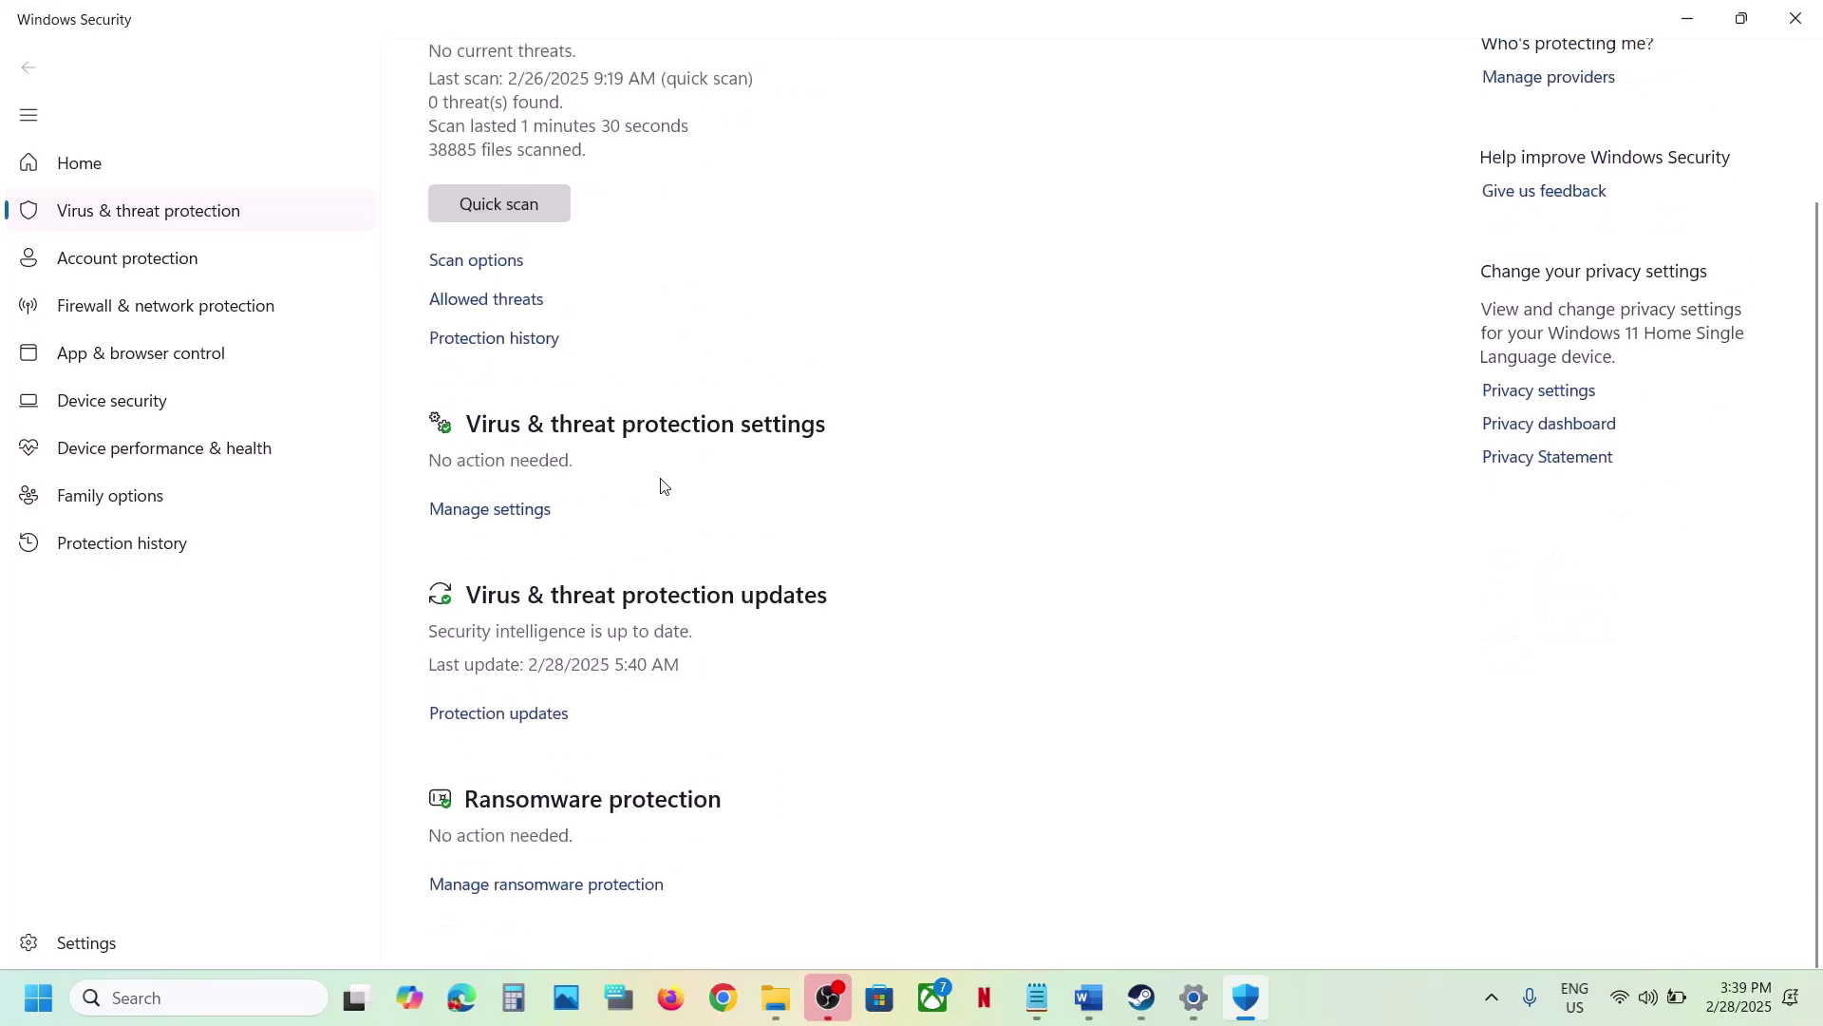
{"action": "left_click", "coordinate": [566, 891]}
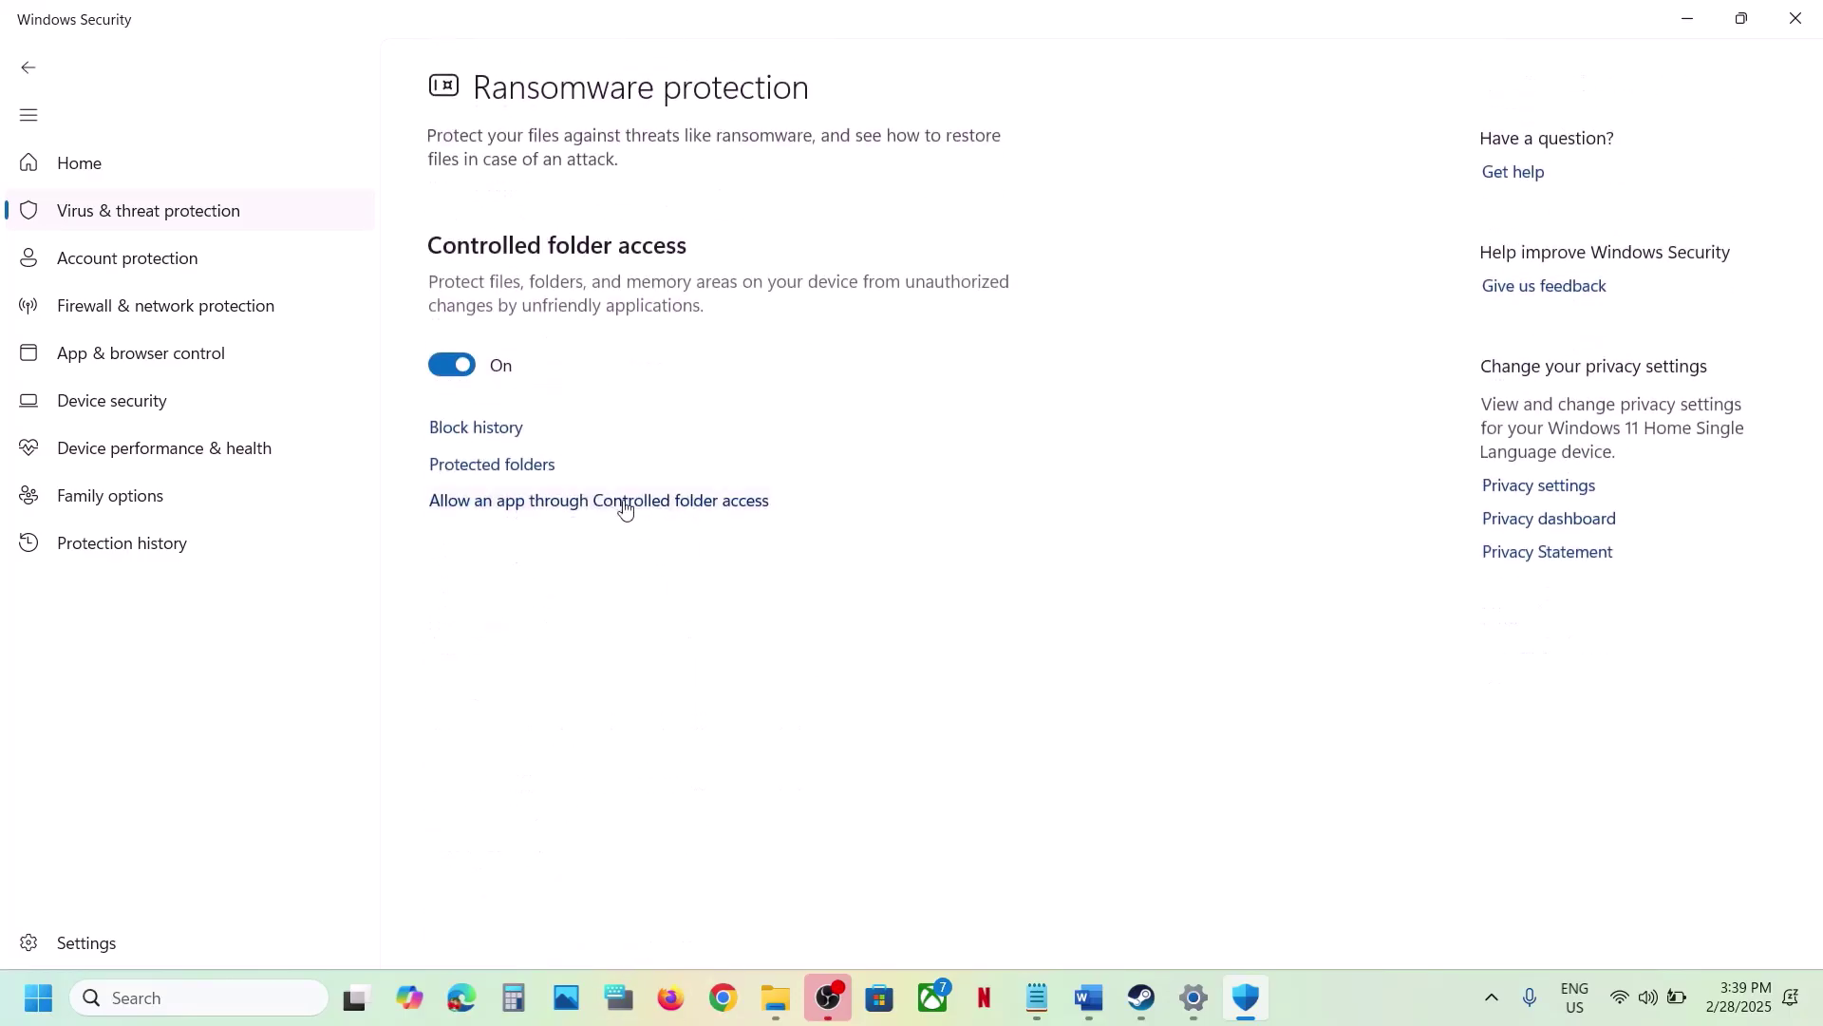
{"action": "left_click", "coordinate": [602, 504]}
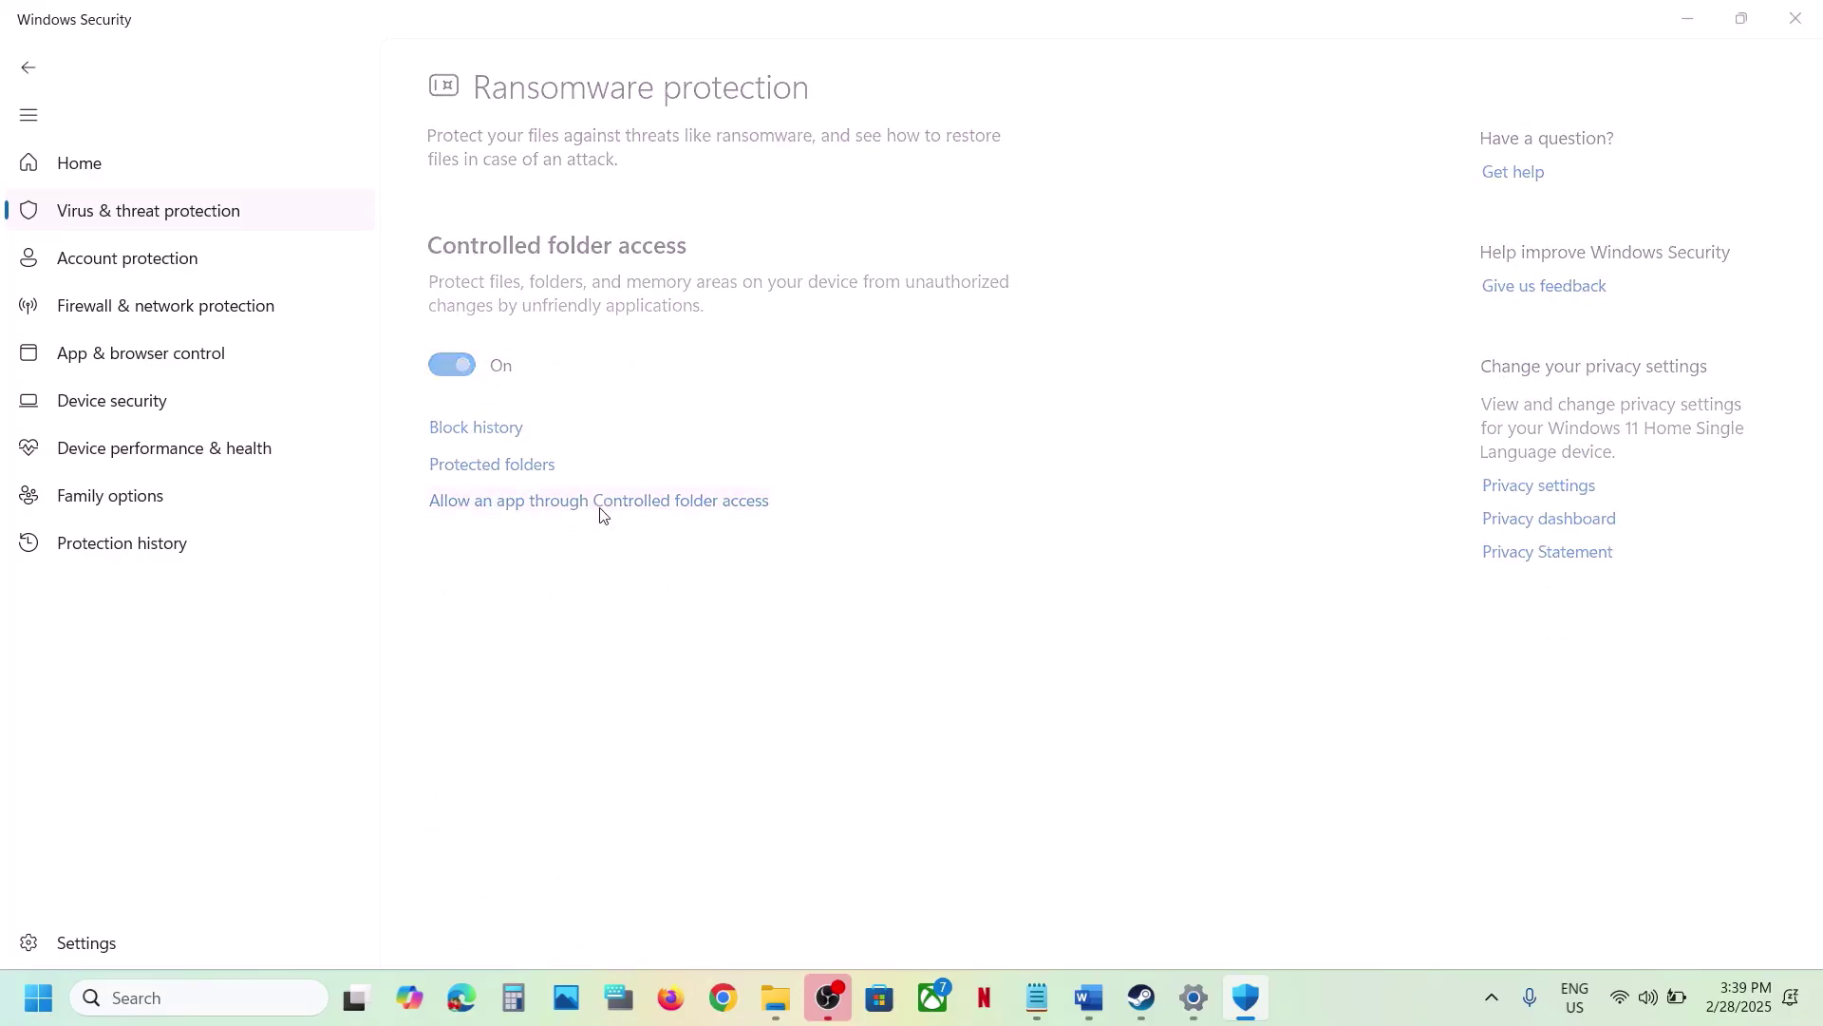
{"action": "left_click", "coordinate": [820, 682]}
{"action": "scroll", "coordinate": [562, 232], "scroll_direction": "down", "scroll_amount": 3}
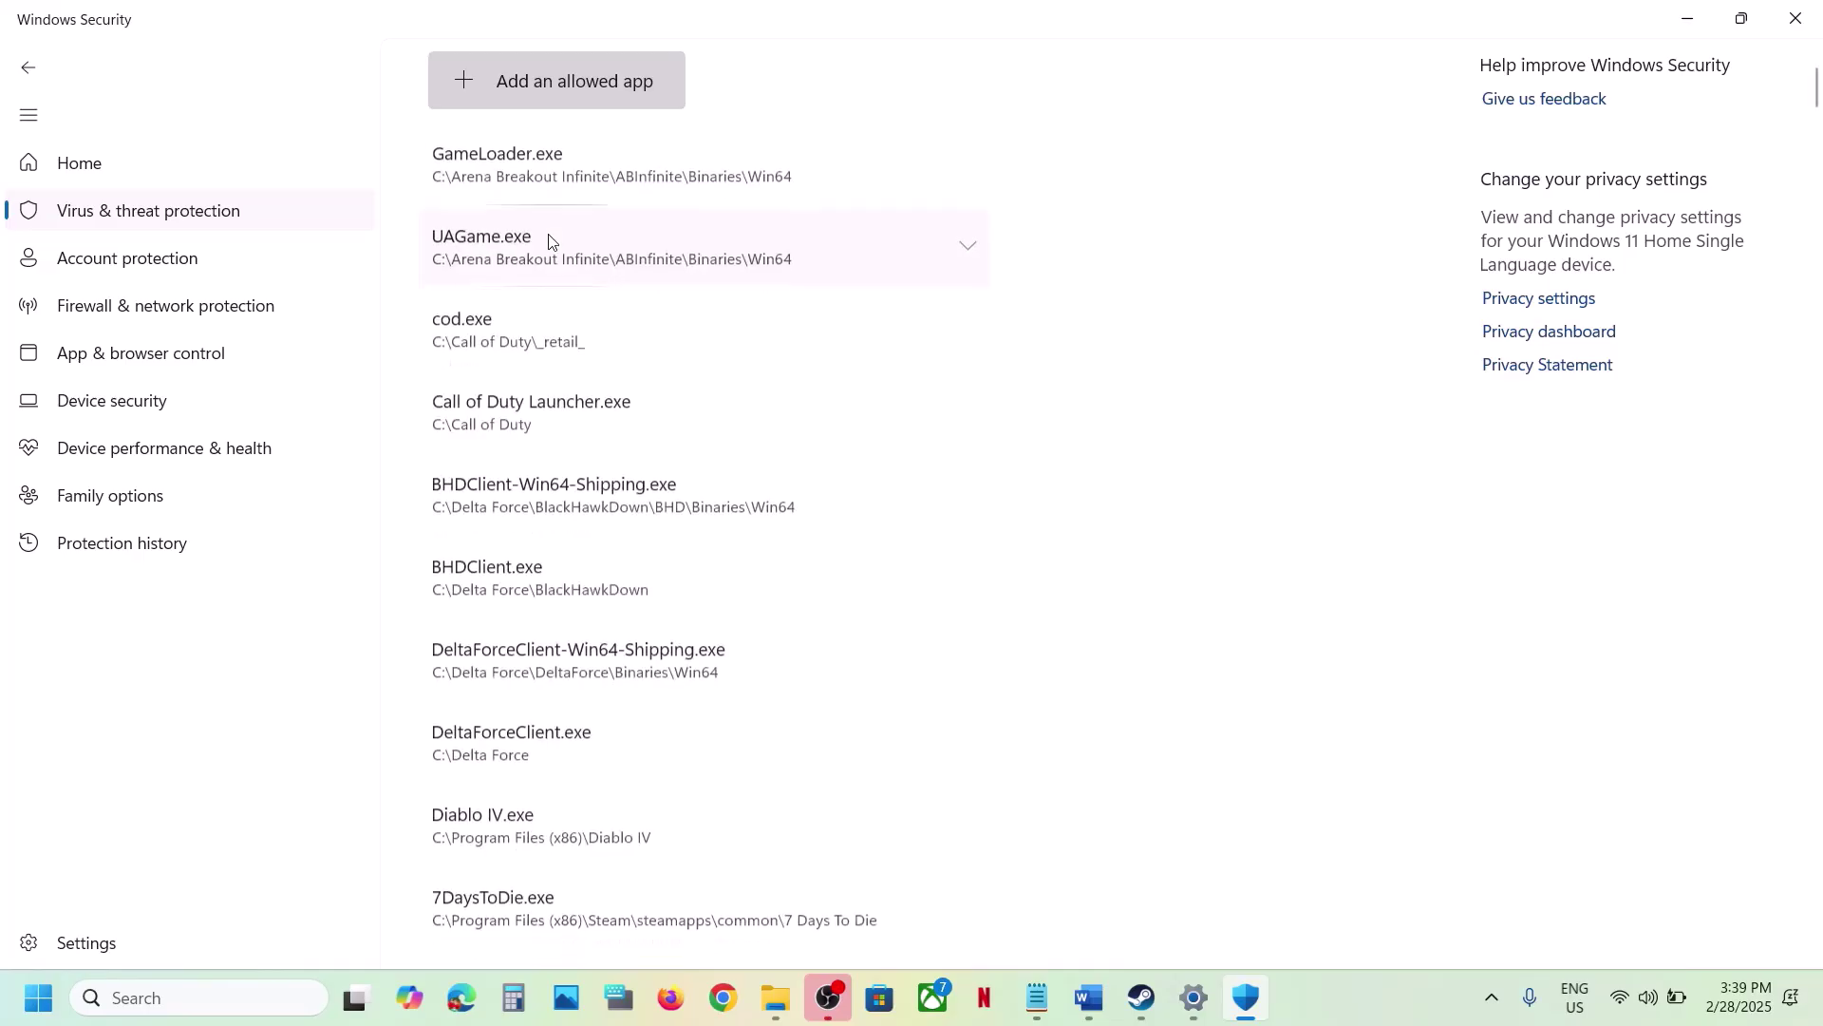
Add the MonsterHunterWilds application from Steam's steamapps\common\MonsterHunterWilds folder as an allowed app.
{"action": "left_click", "coordinate": [547, 99]}
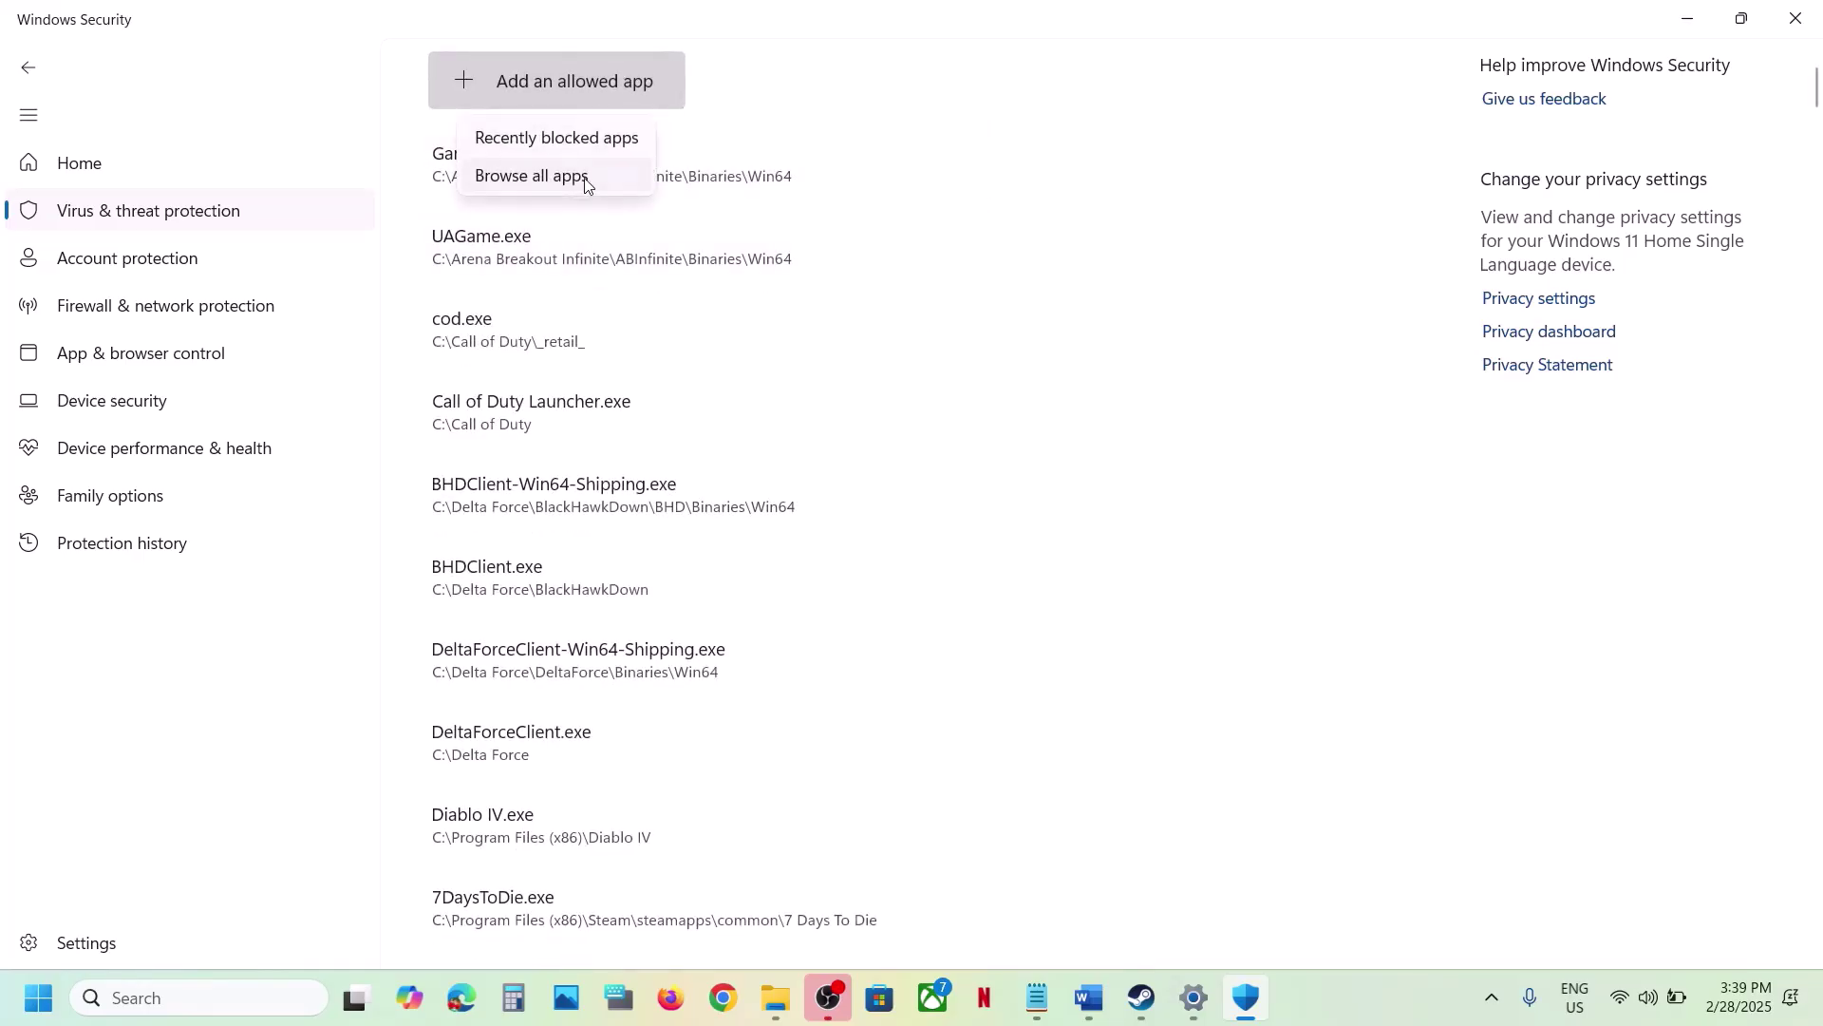
{"action": "left_click", "coordinate": [586, 178]}
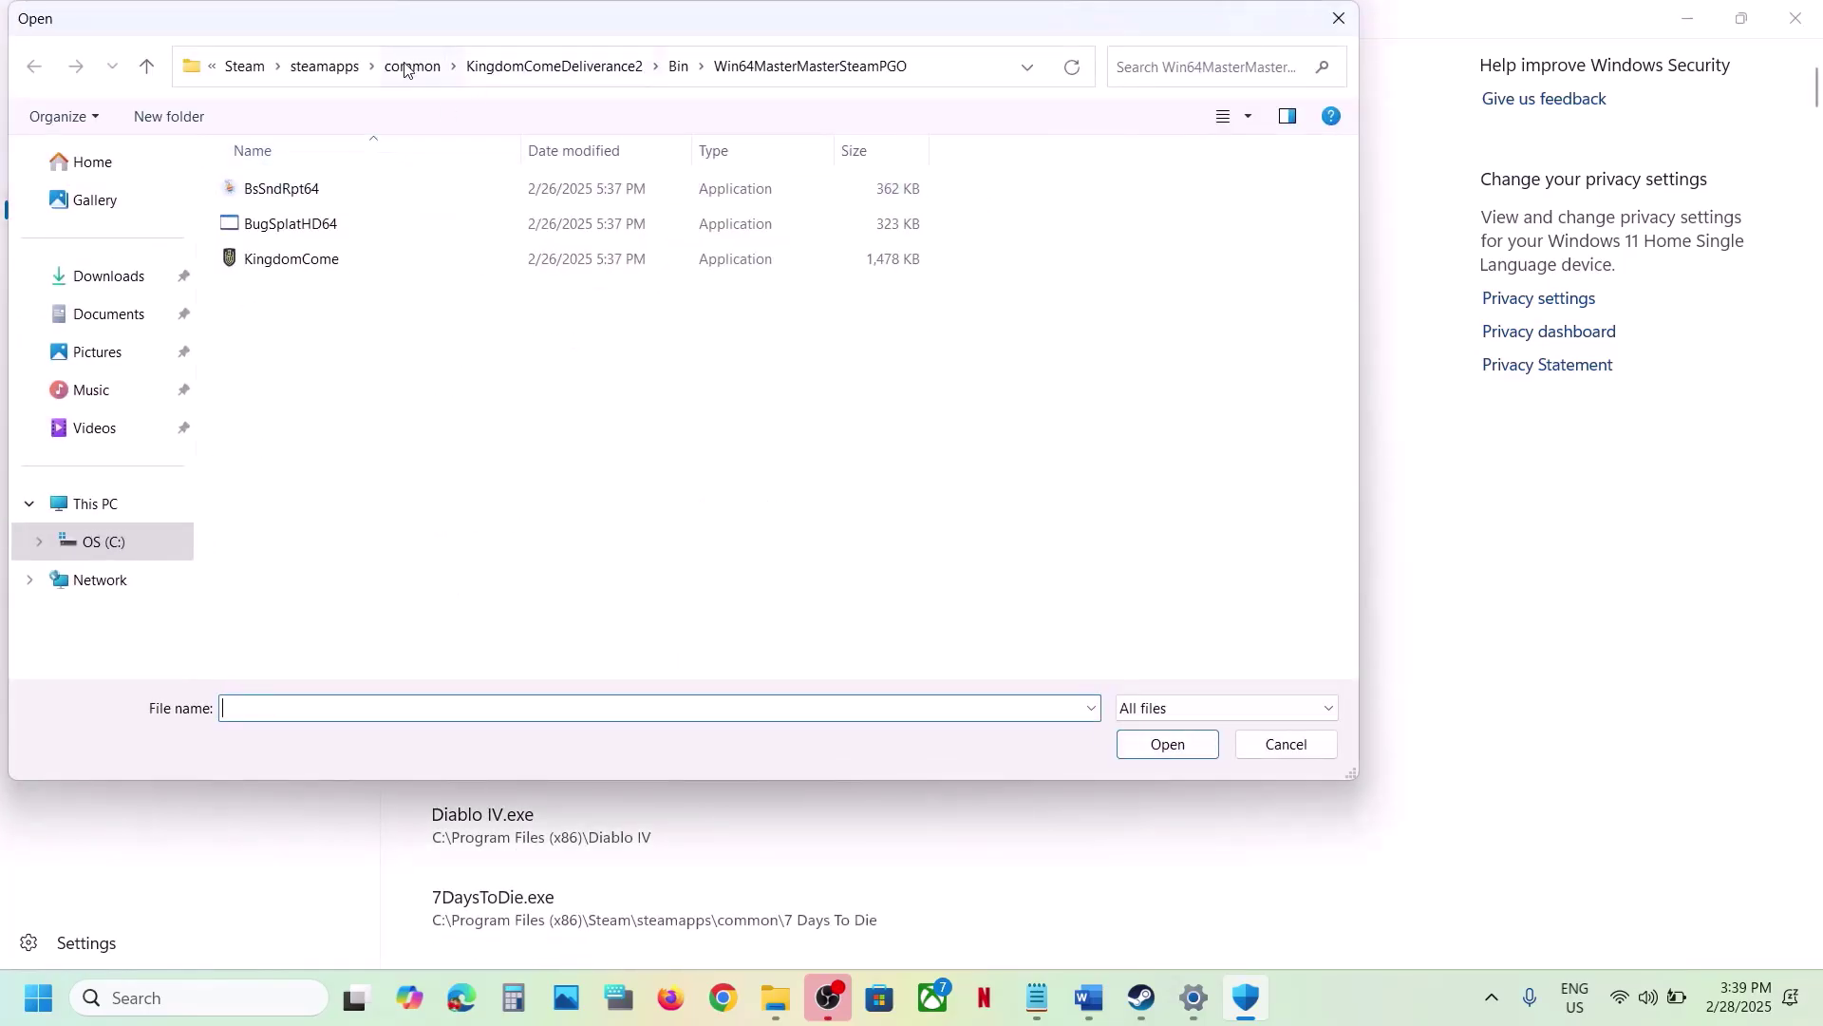
{"action": "left_click", "coordinate": [403, 71]}
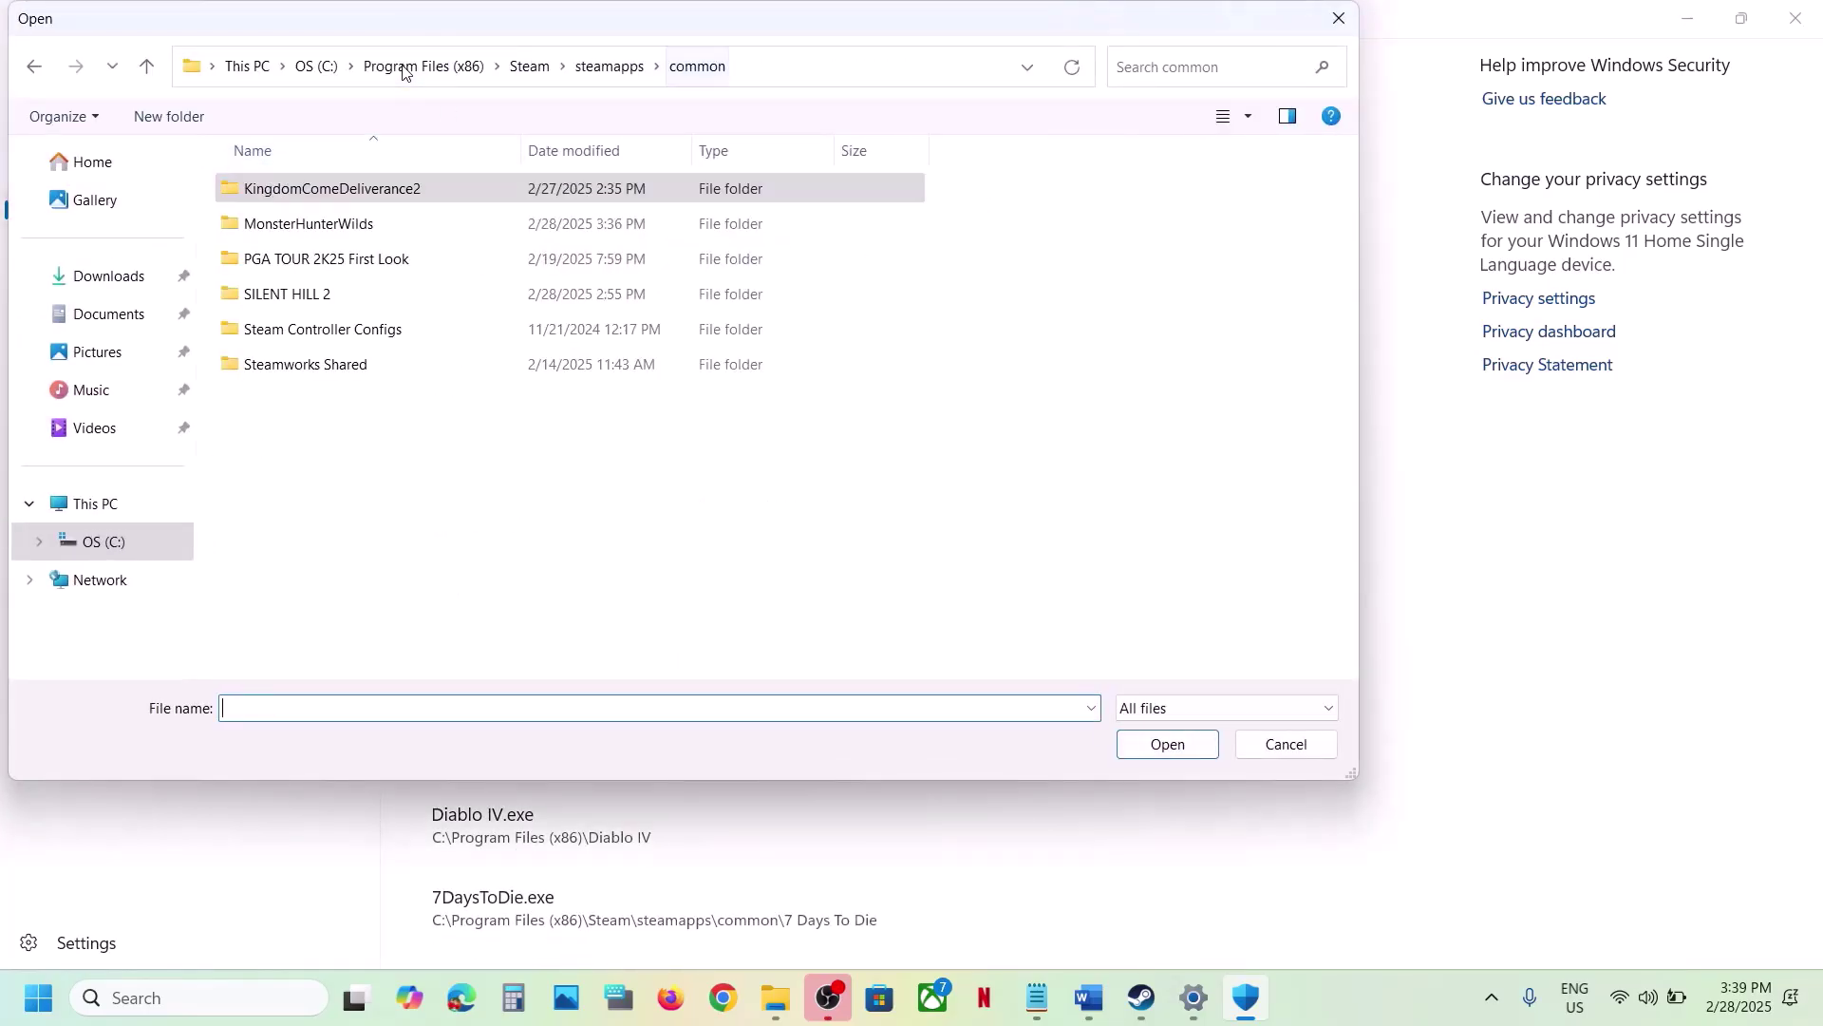
{"action": "left_click", "coordinate": [360, 232]}
{"action": "double_click", "coordinate": [360, 232]}
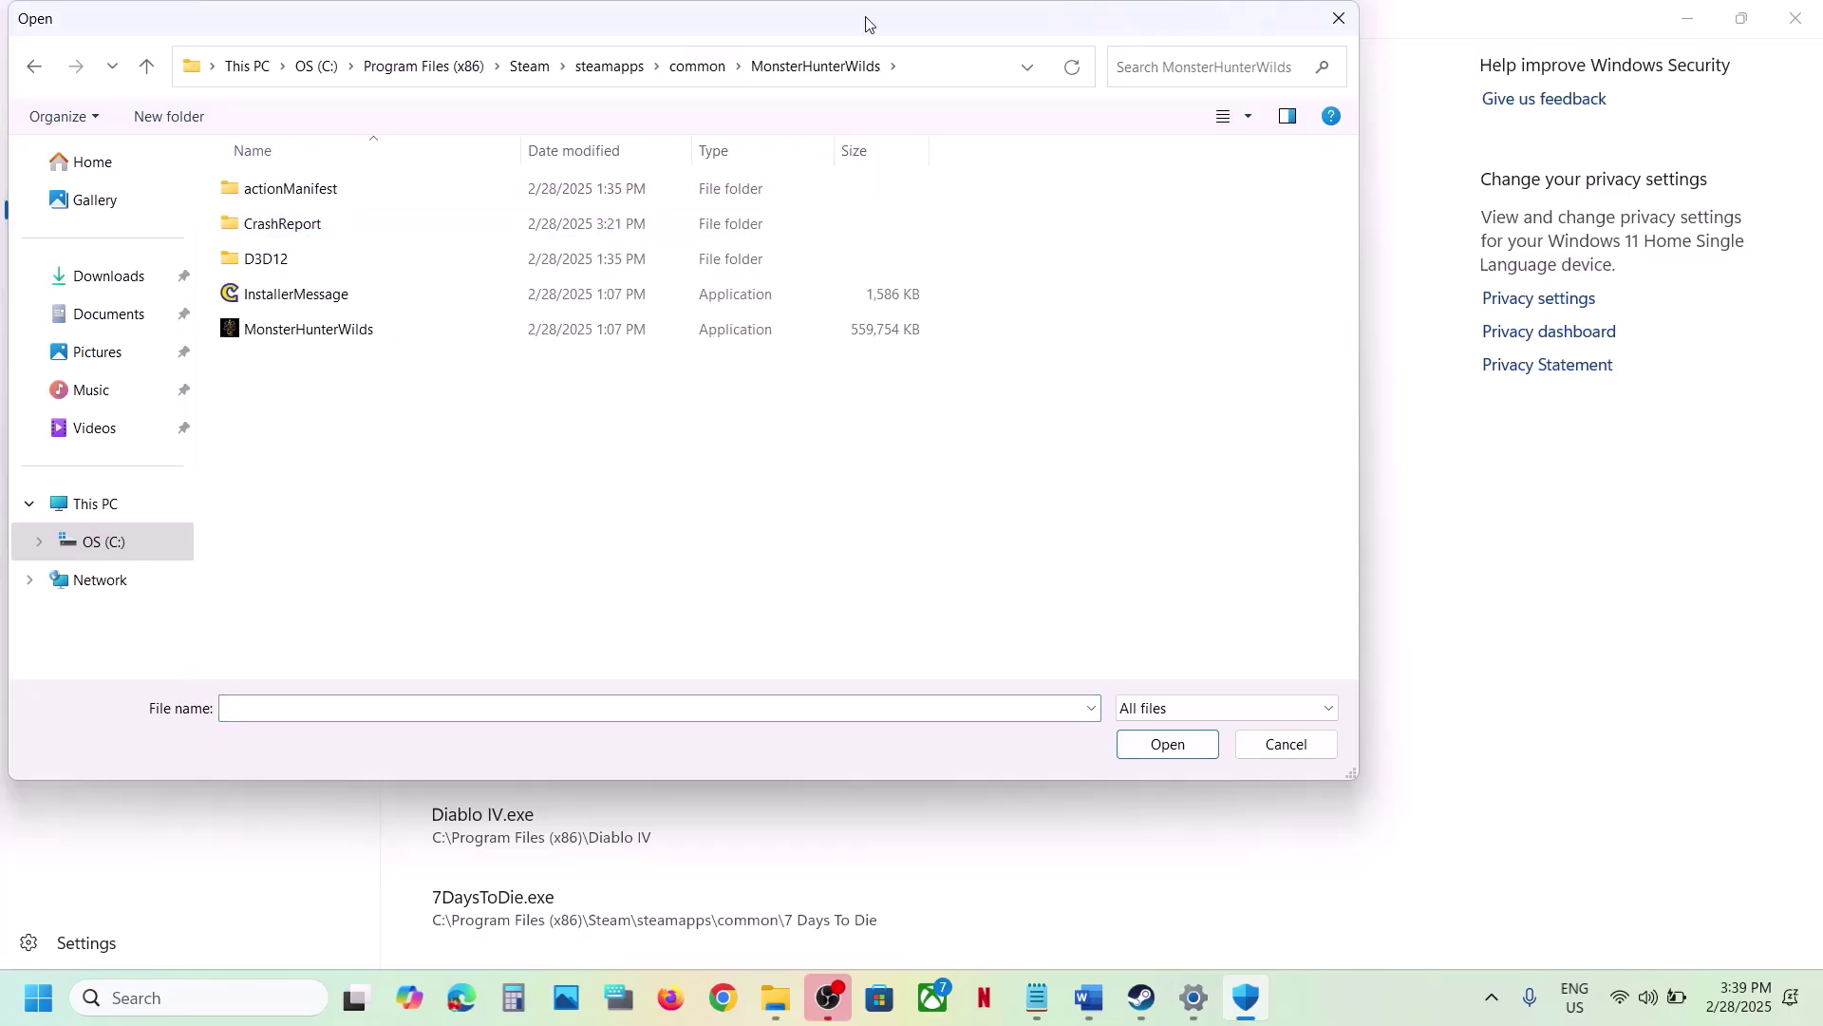
{"action": "left_click", "coordinate": [940, 74]}
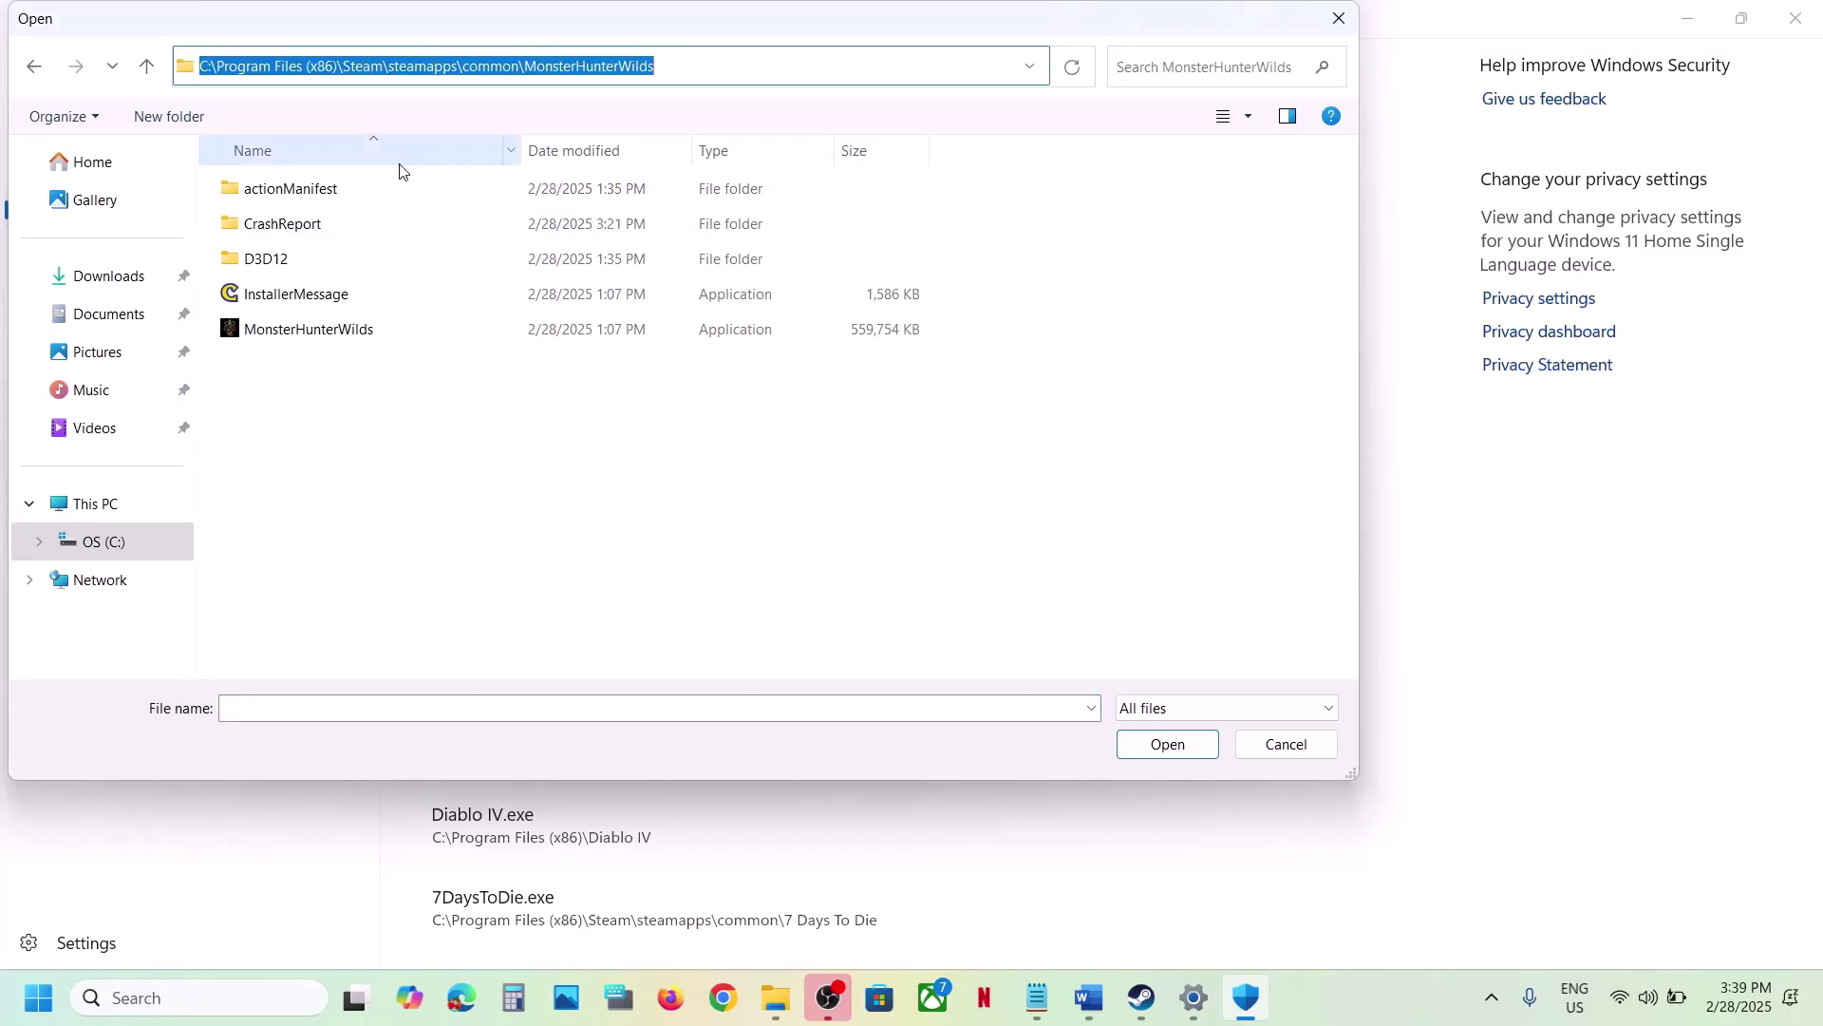
{"action": "left_click", "coordinate": [300, 338]}
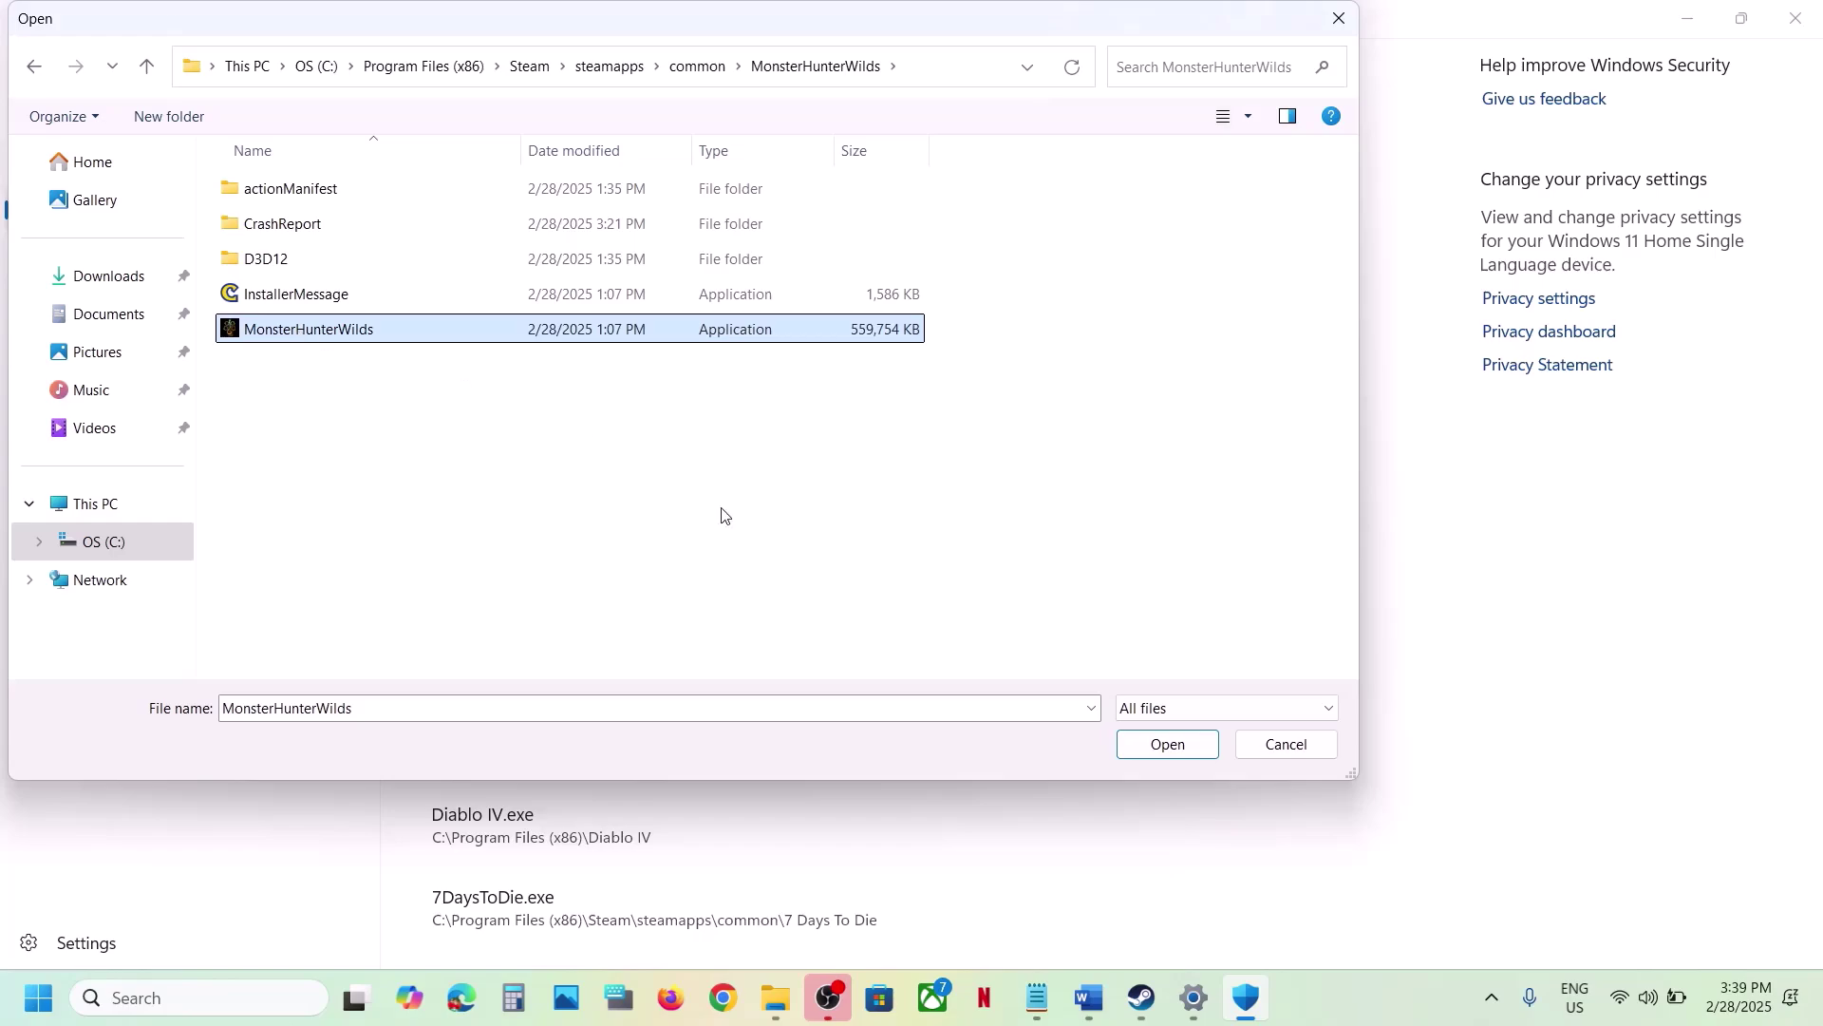
{"action": "left_click", "coordinate": [1167, 744]}
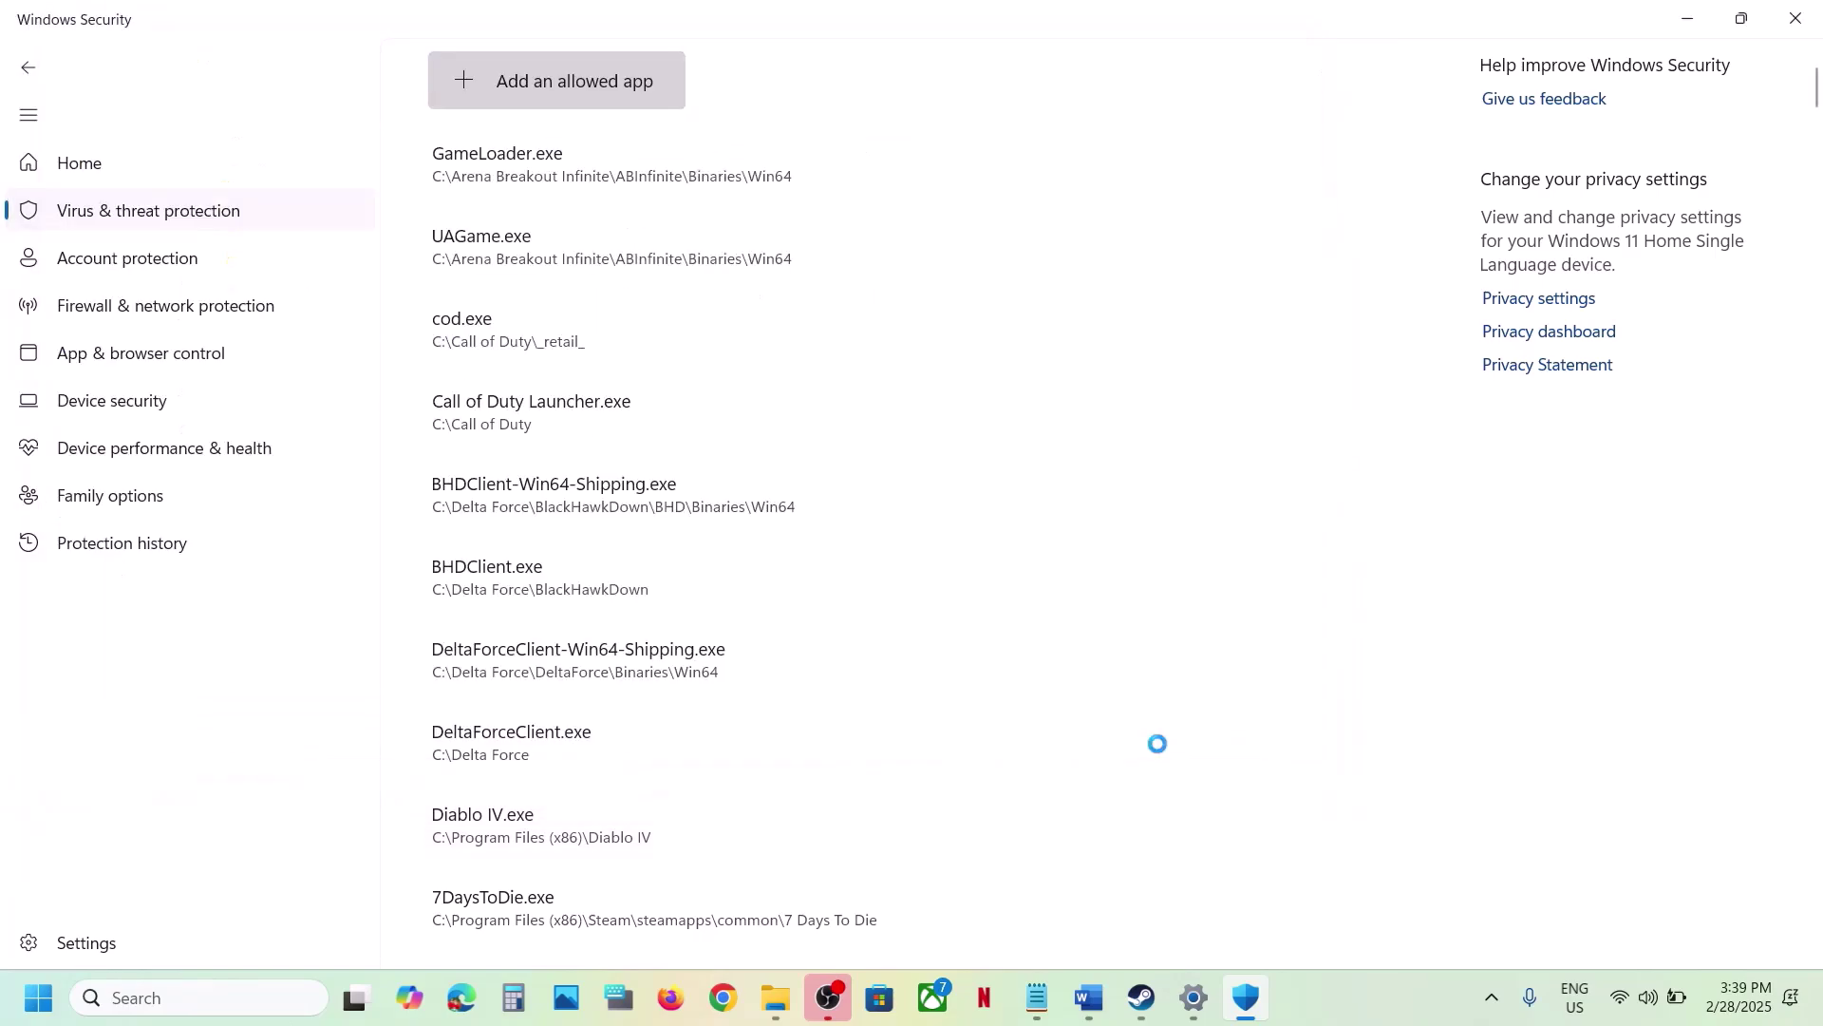
Open Control Panel and bring up Windows Defender Firewall's list of allowed apps and features.
{"action": "left_click", "coordinate": [176, 997]}
{"action": "type", "text": "co"}
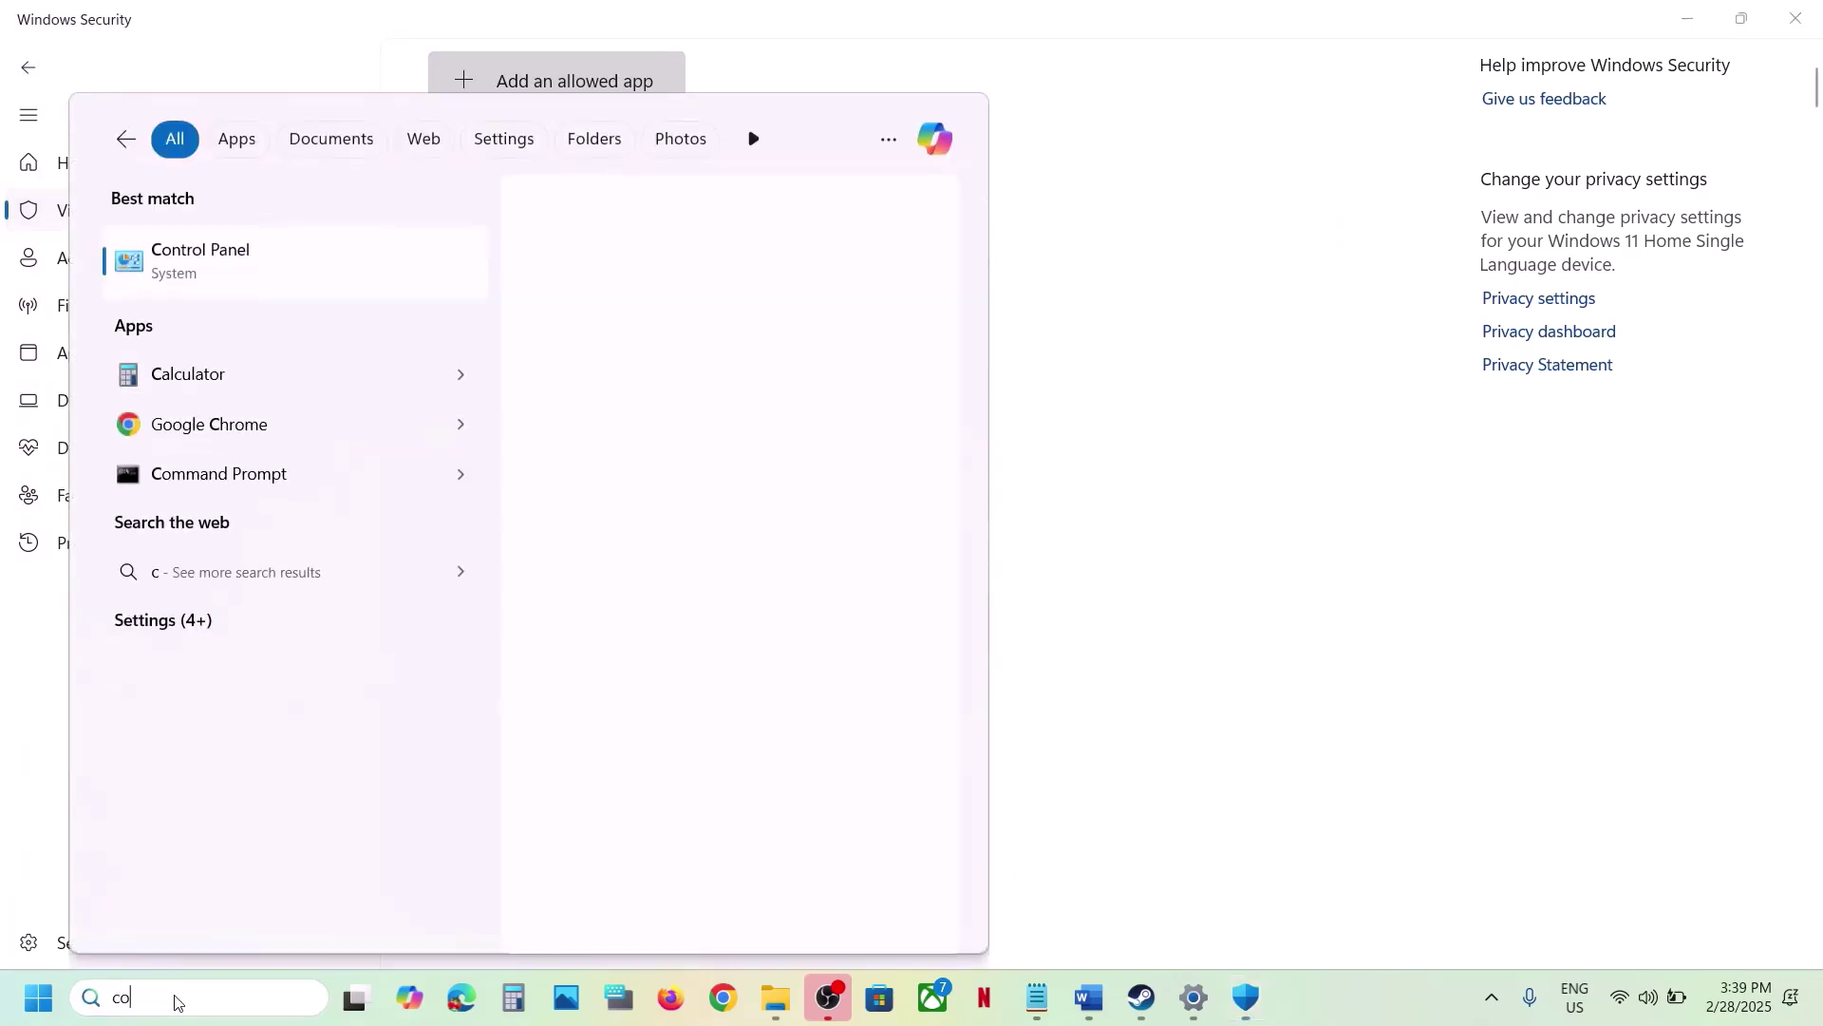
{"action": "type", "text": "ntrol"}
{"action": "key", "text": "Return"}
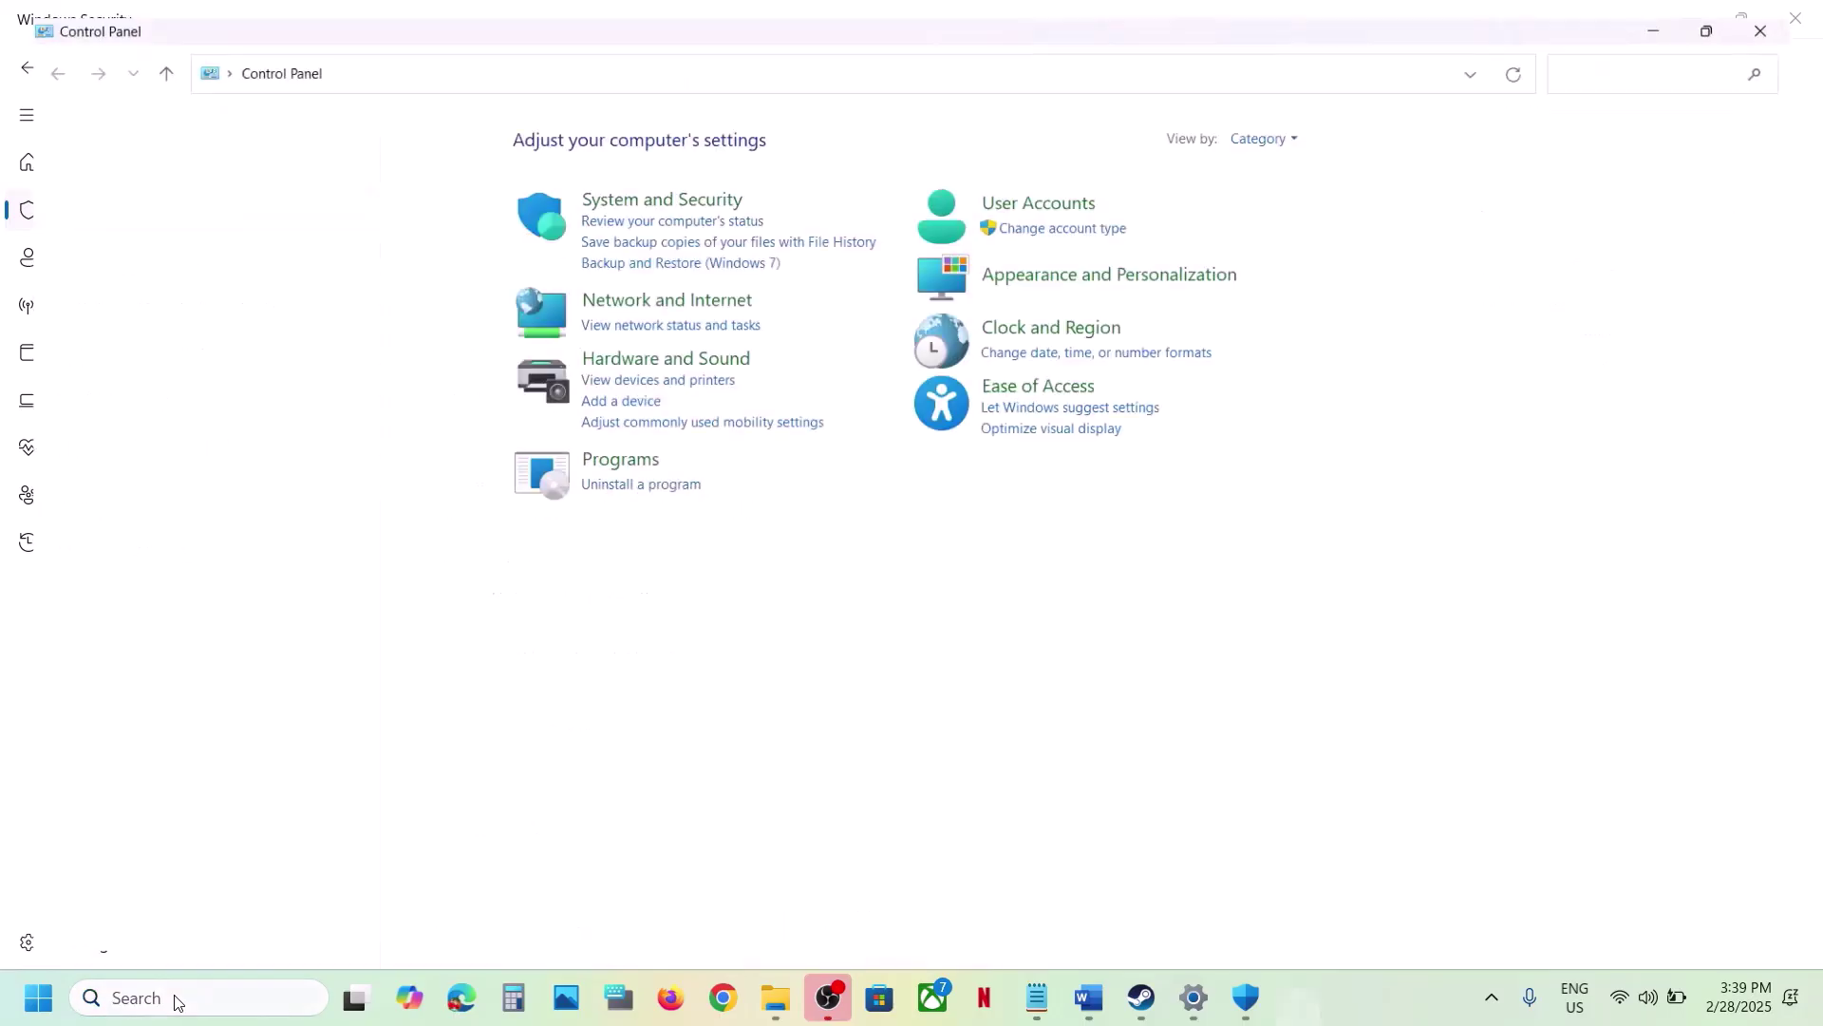
{"action": "left_click", "coordinate": [700, 193]}
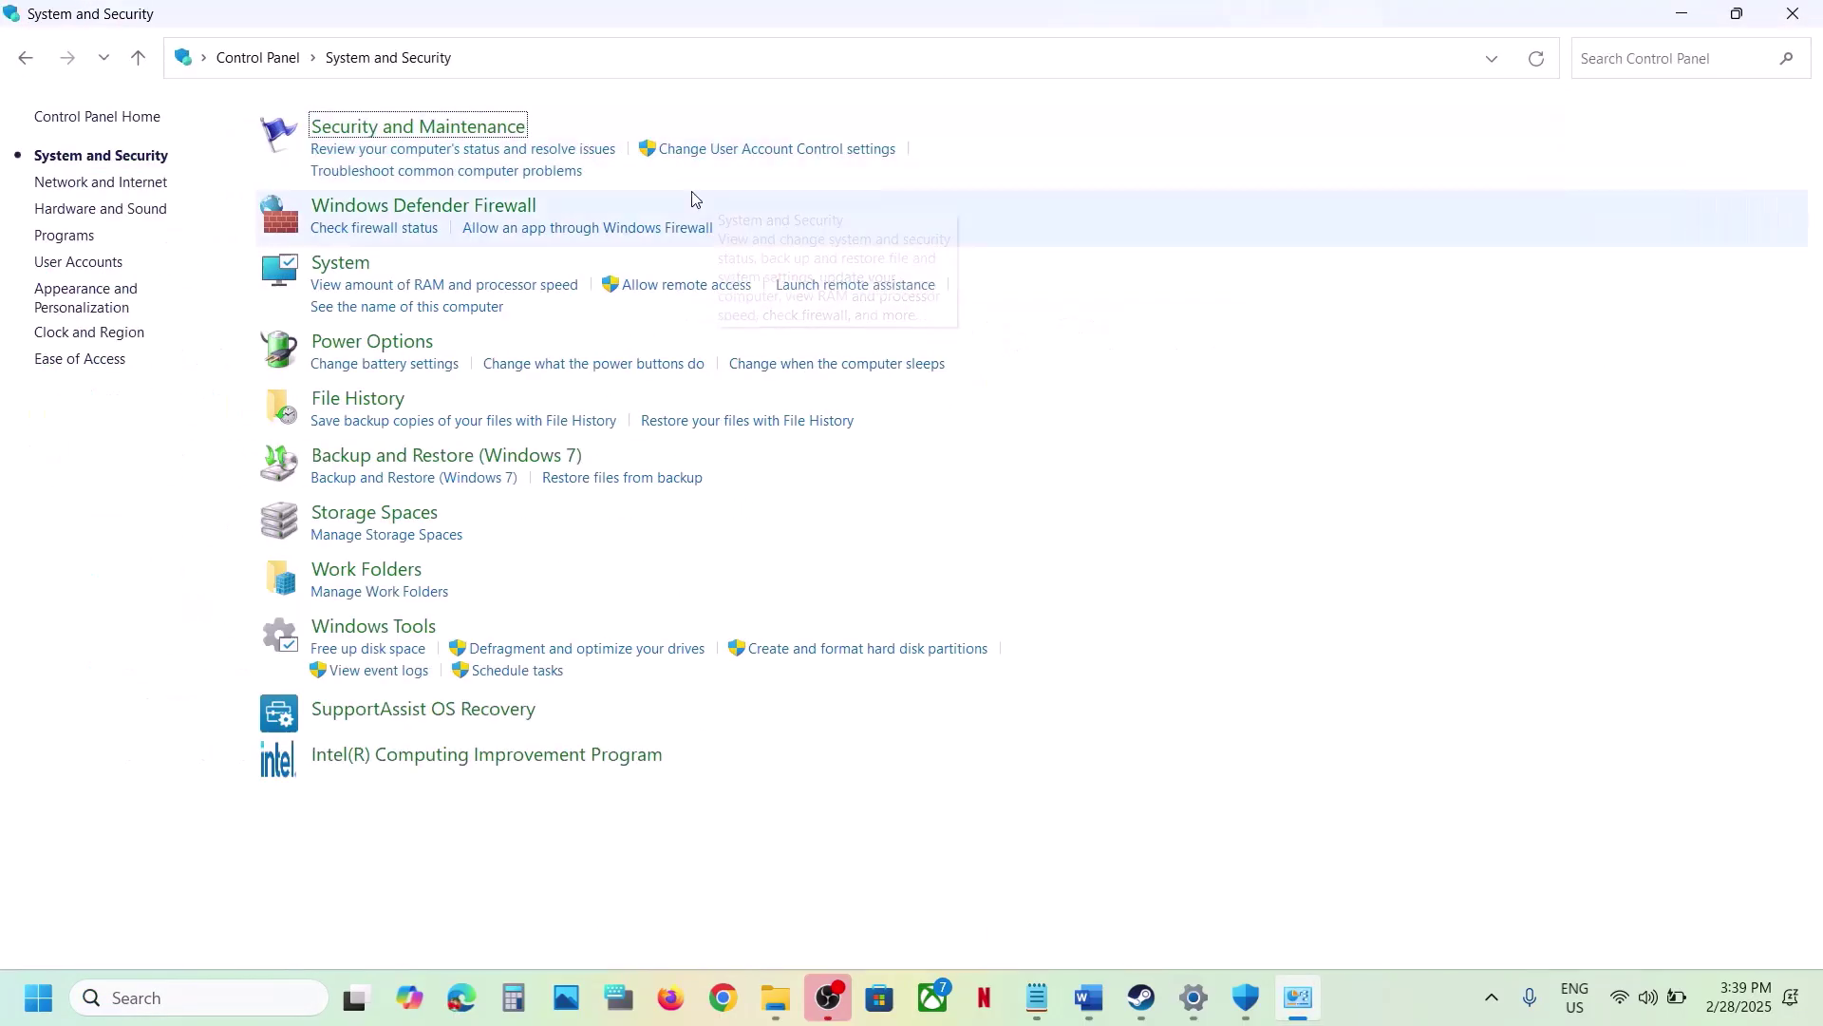
{"action": "left_click", "coordinate": [448, 206]}
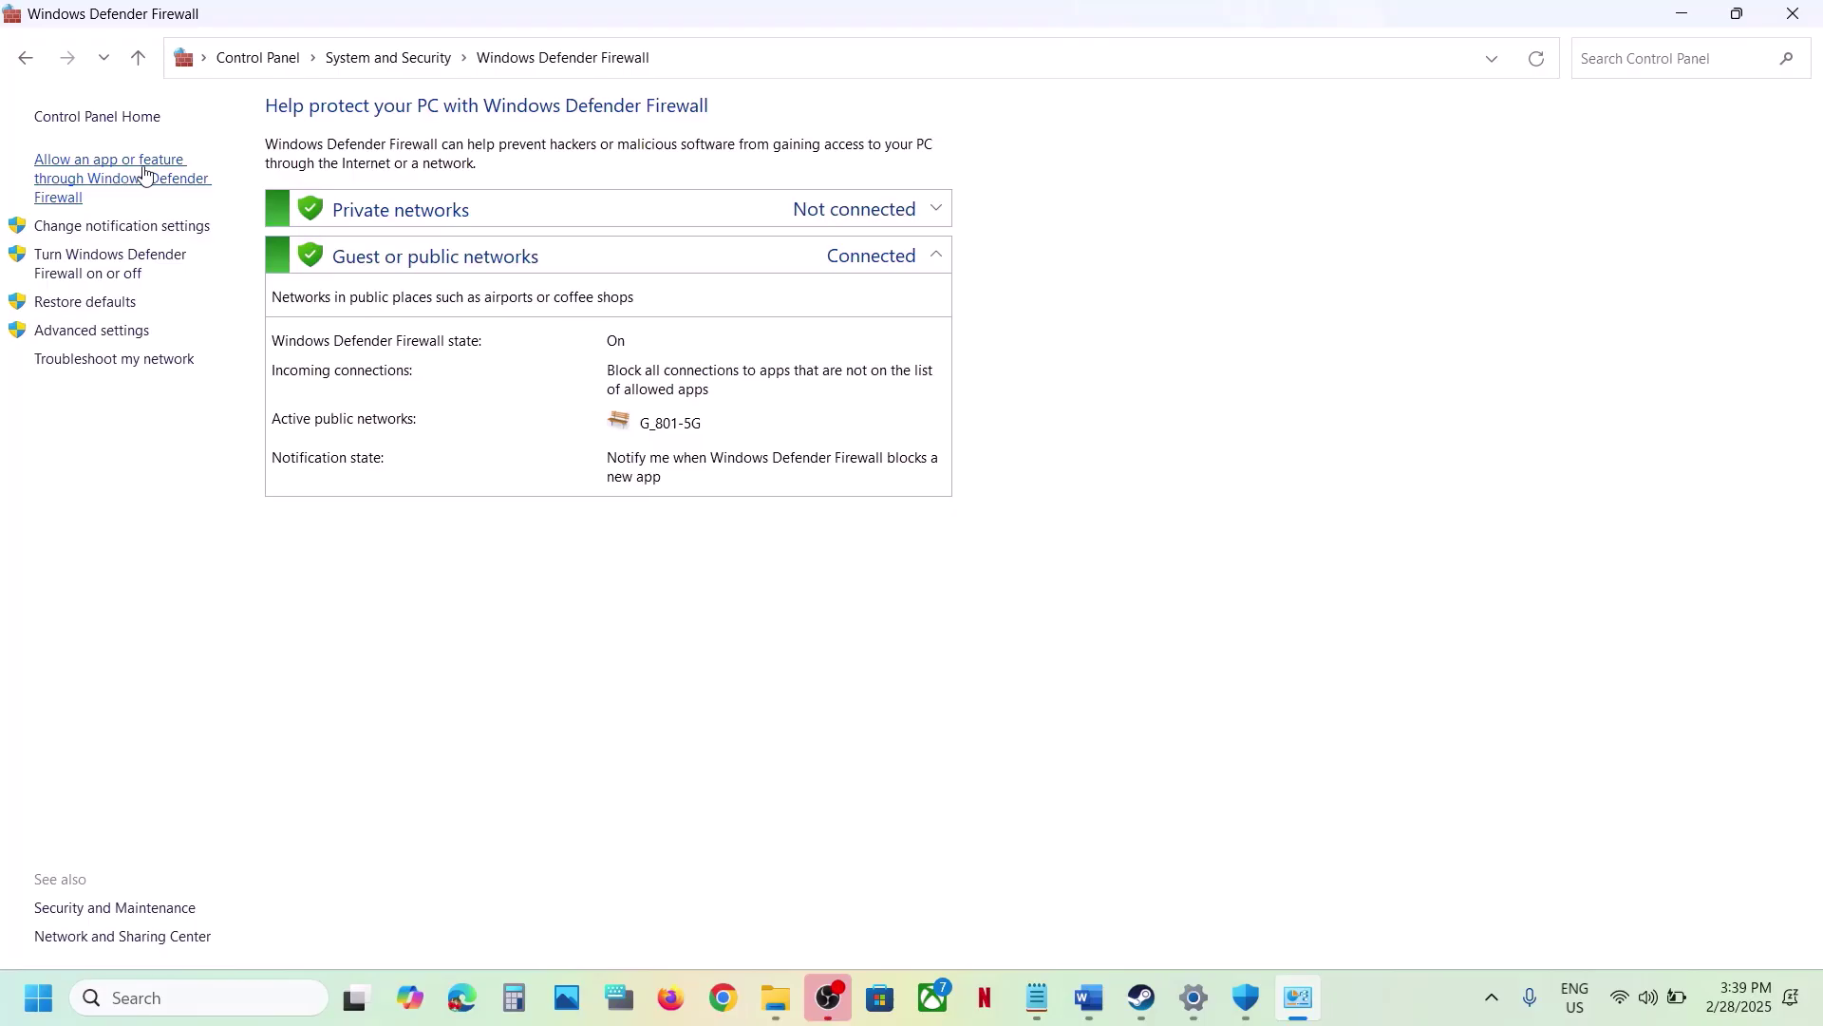
{"action": "left_click", "coordinate": [147, 171]}
Try to add the MonsterHunterWilds application from Steam's steamapps\common\MonsterHunterWilds folder to the apps allowed through Windows Defender Firewall.
{"action": "left_click", "coordinate": [1212, 187]}
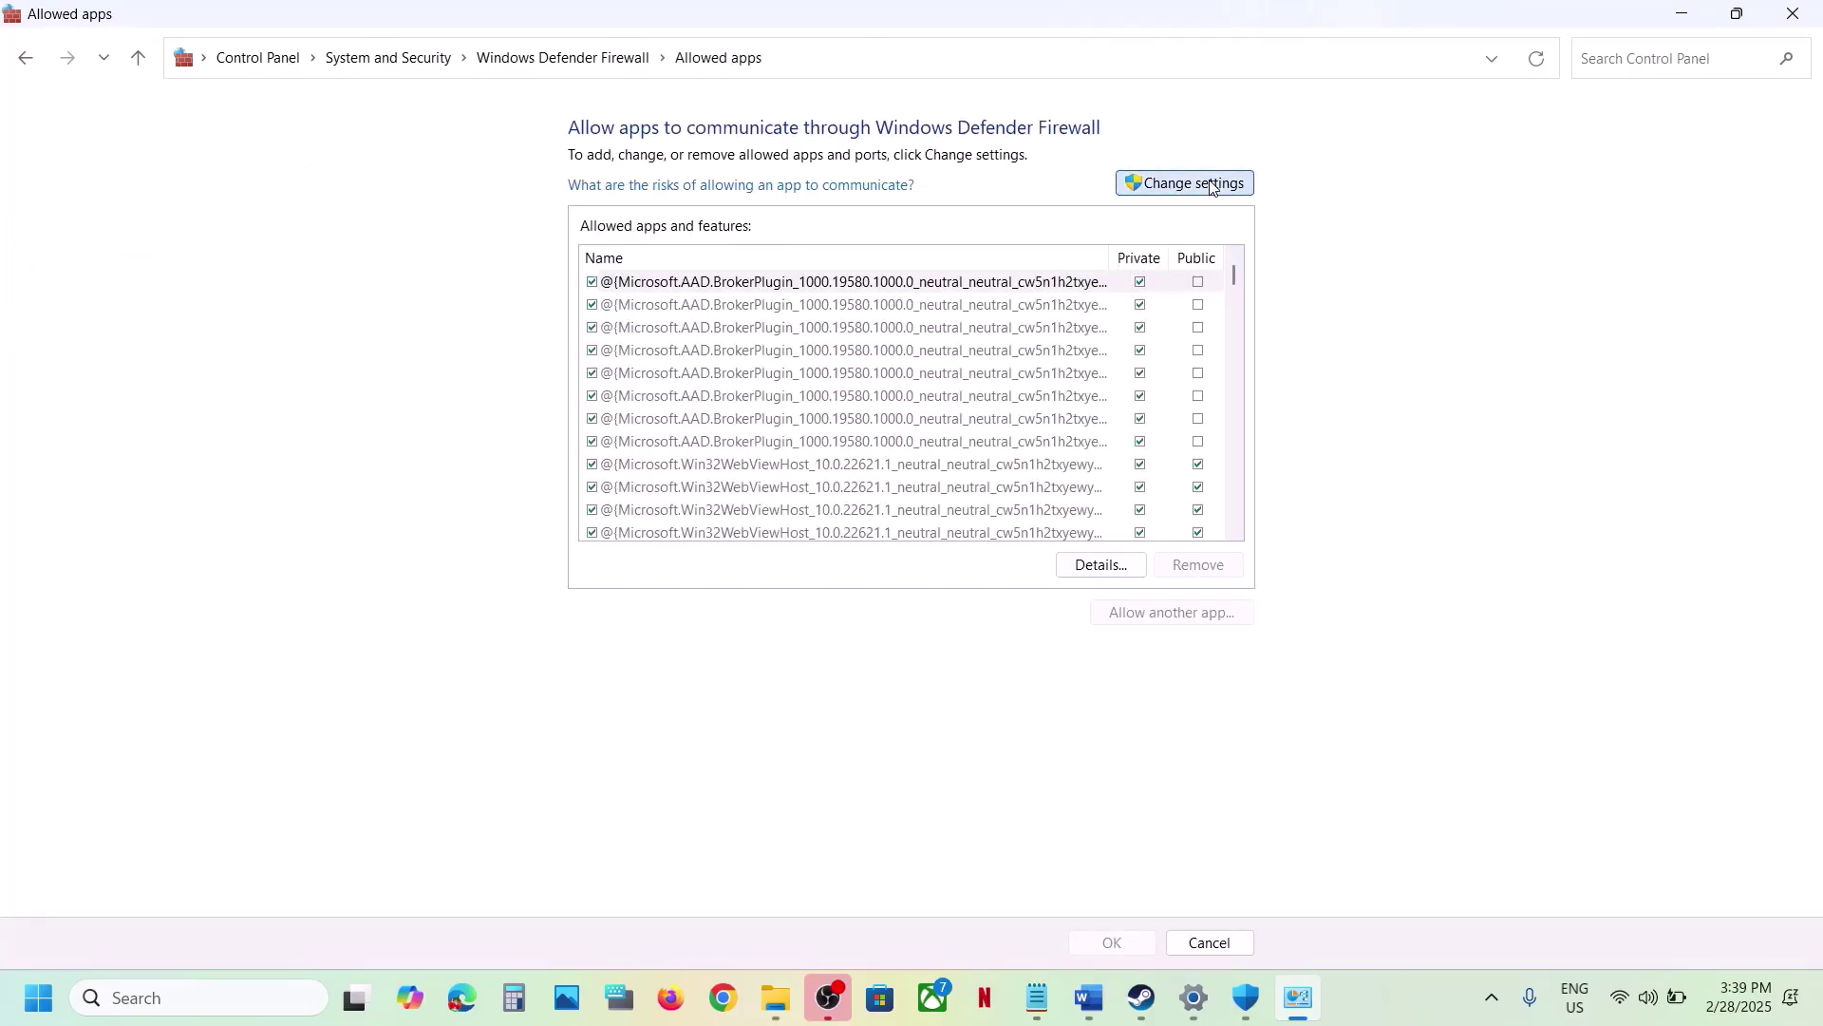
{"action": "left_click", "coordinate": [1185, 612]}
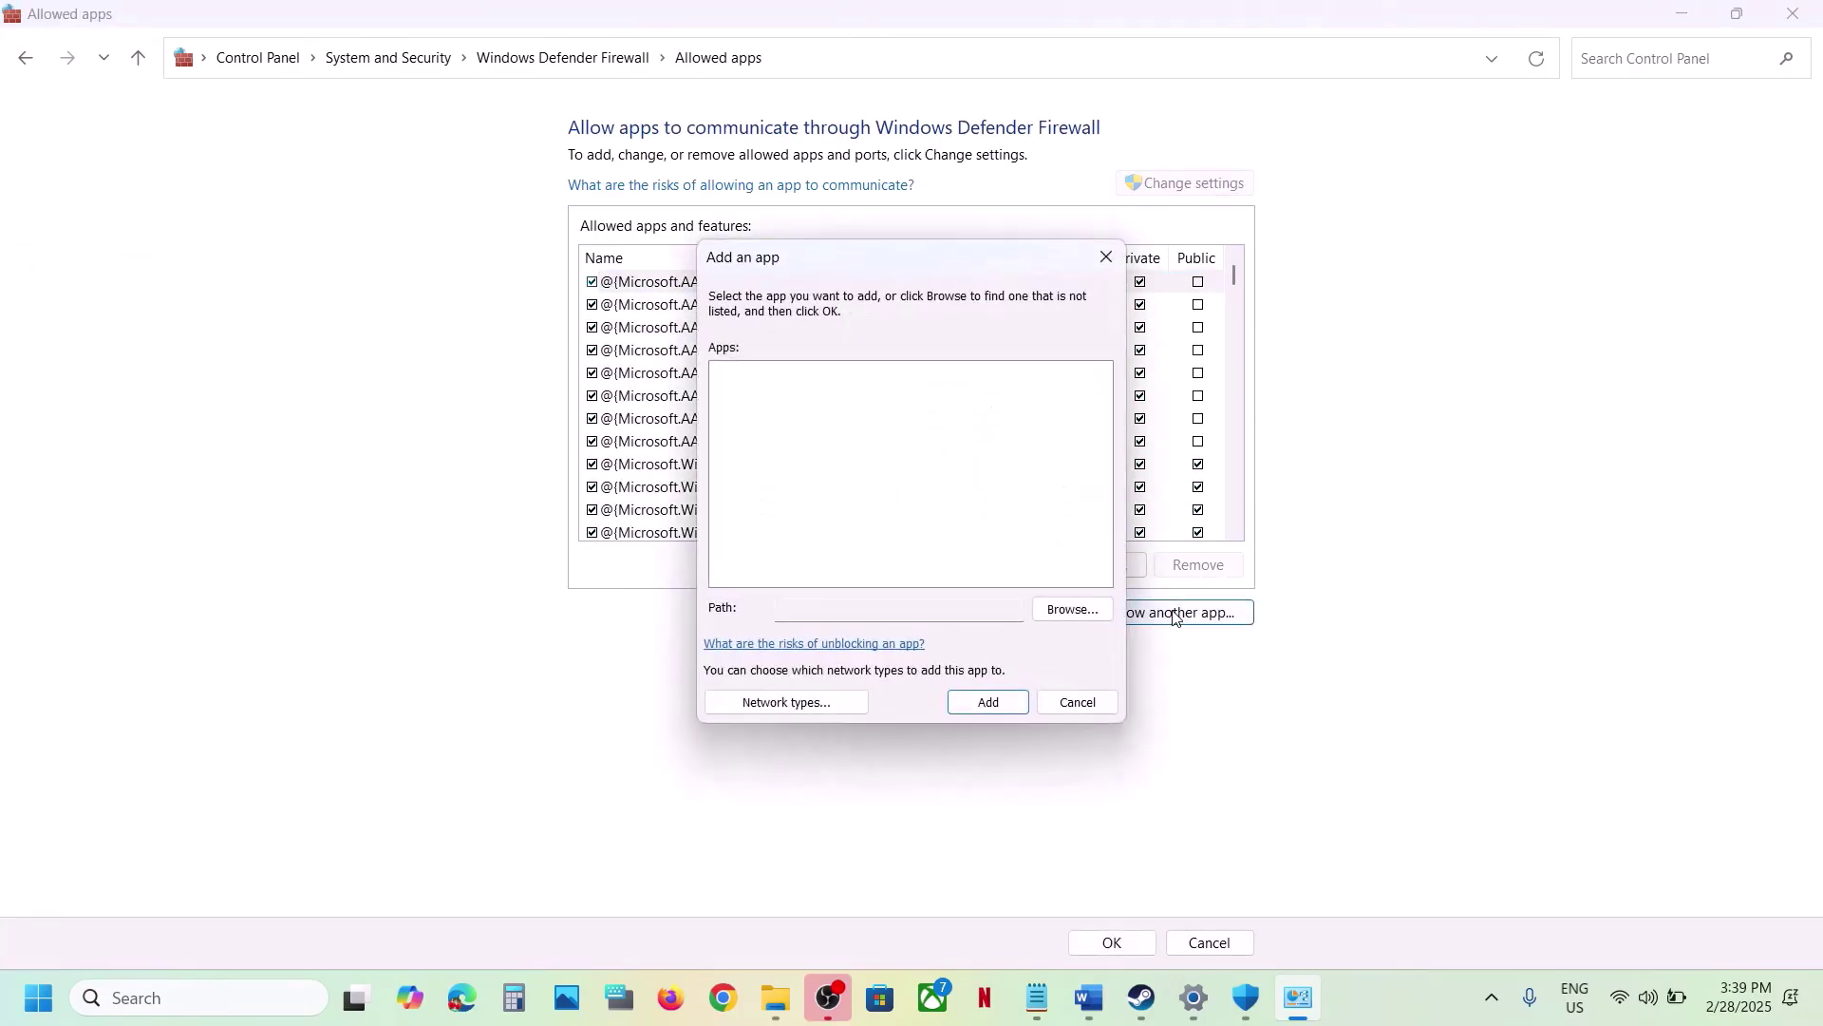
{"action": "left_click", "coordinate": [1075, 611]}
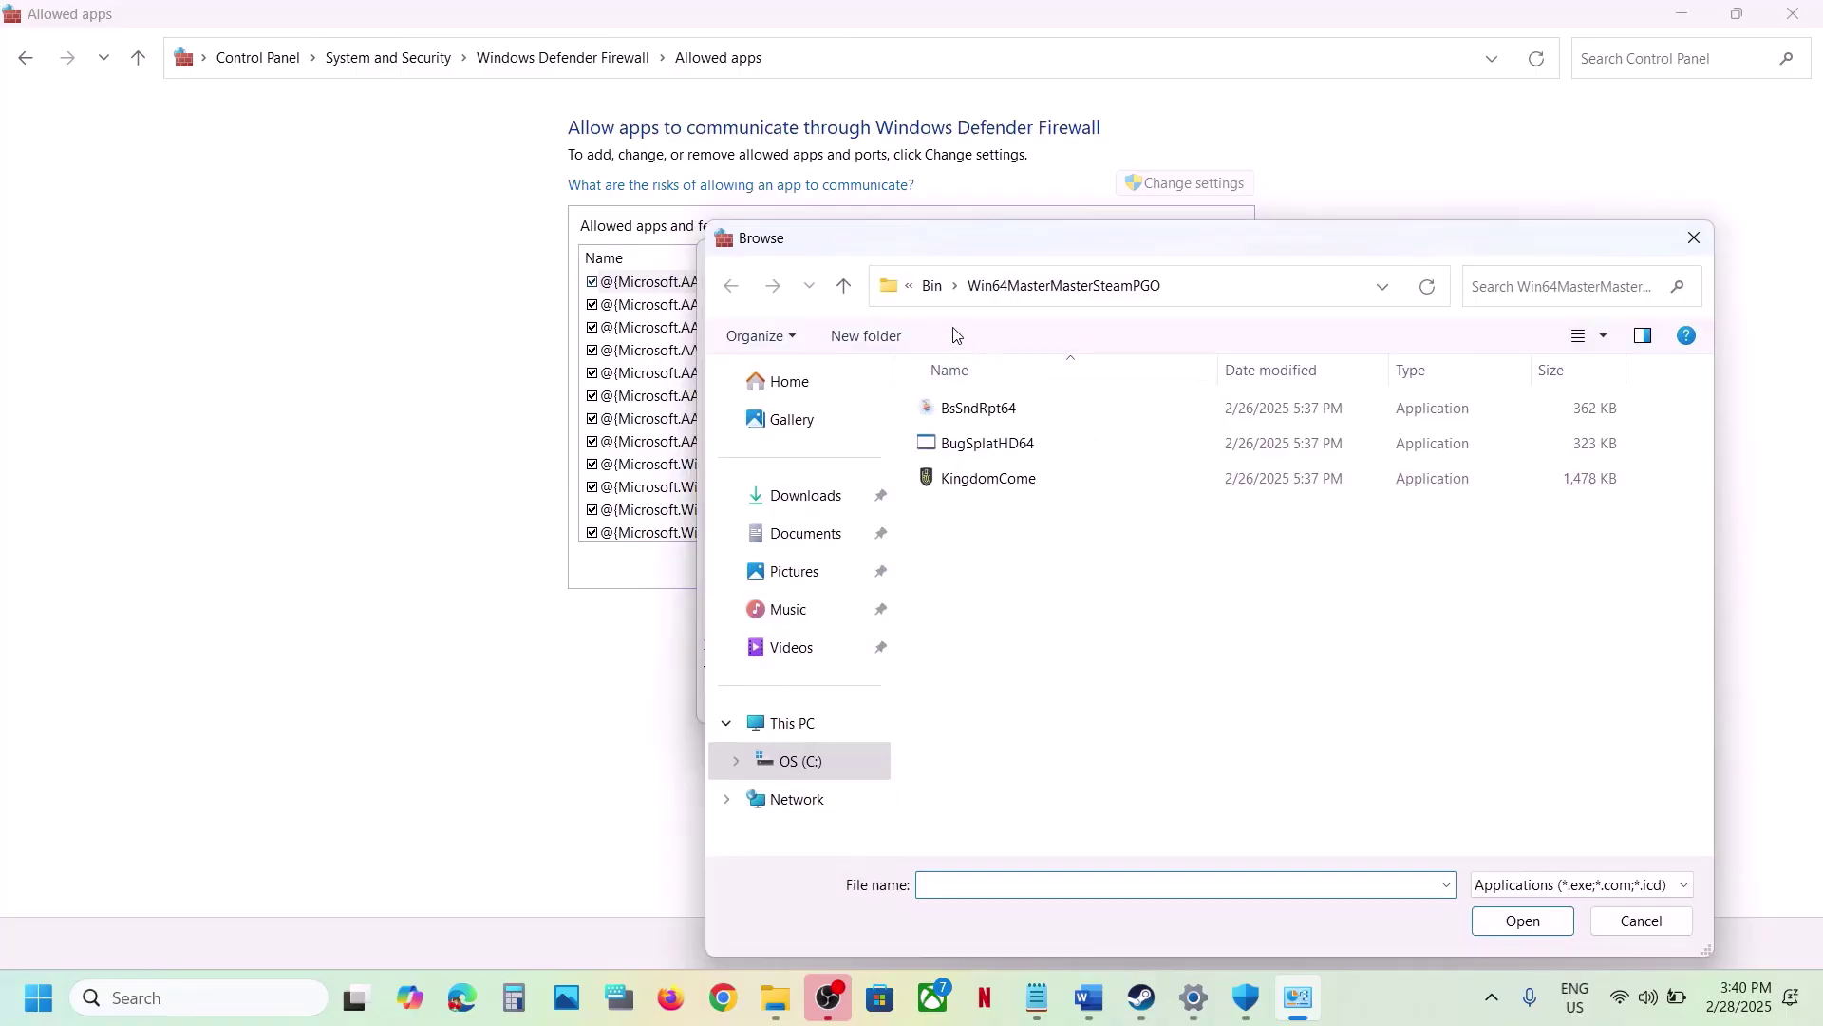
{"action": "left_click", "coordinate": [933, 289]}
{"action": "left_click", "coordinate": [950, 288]}
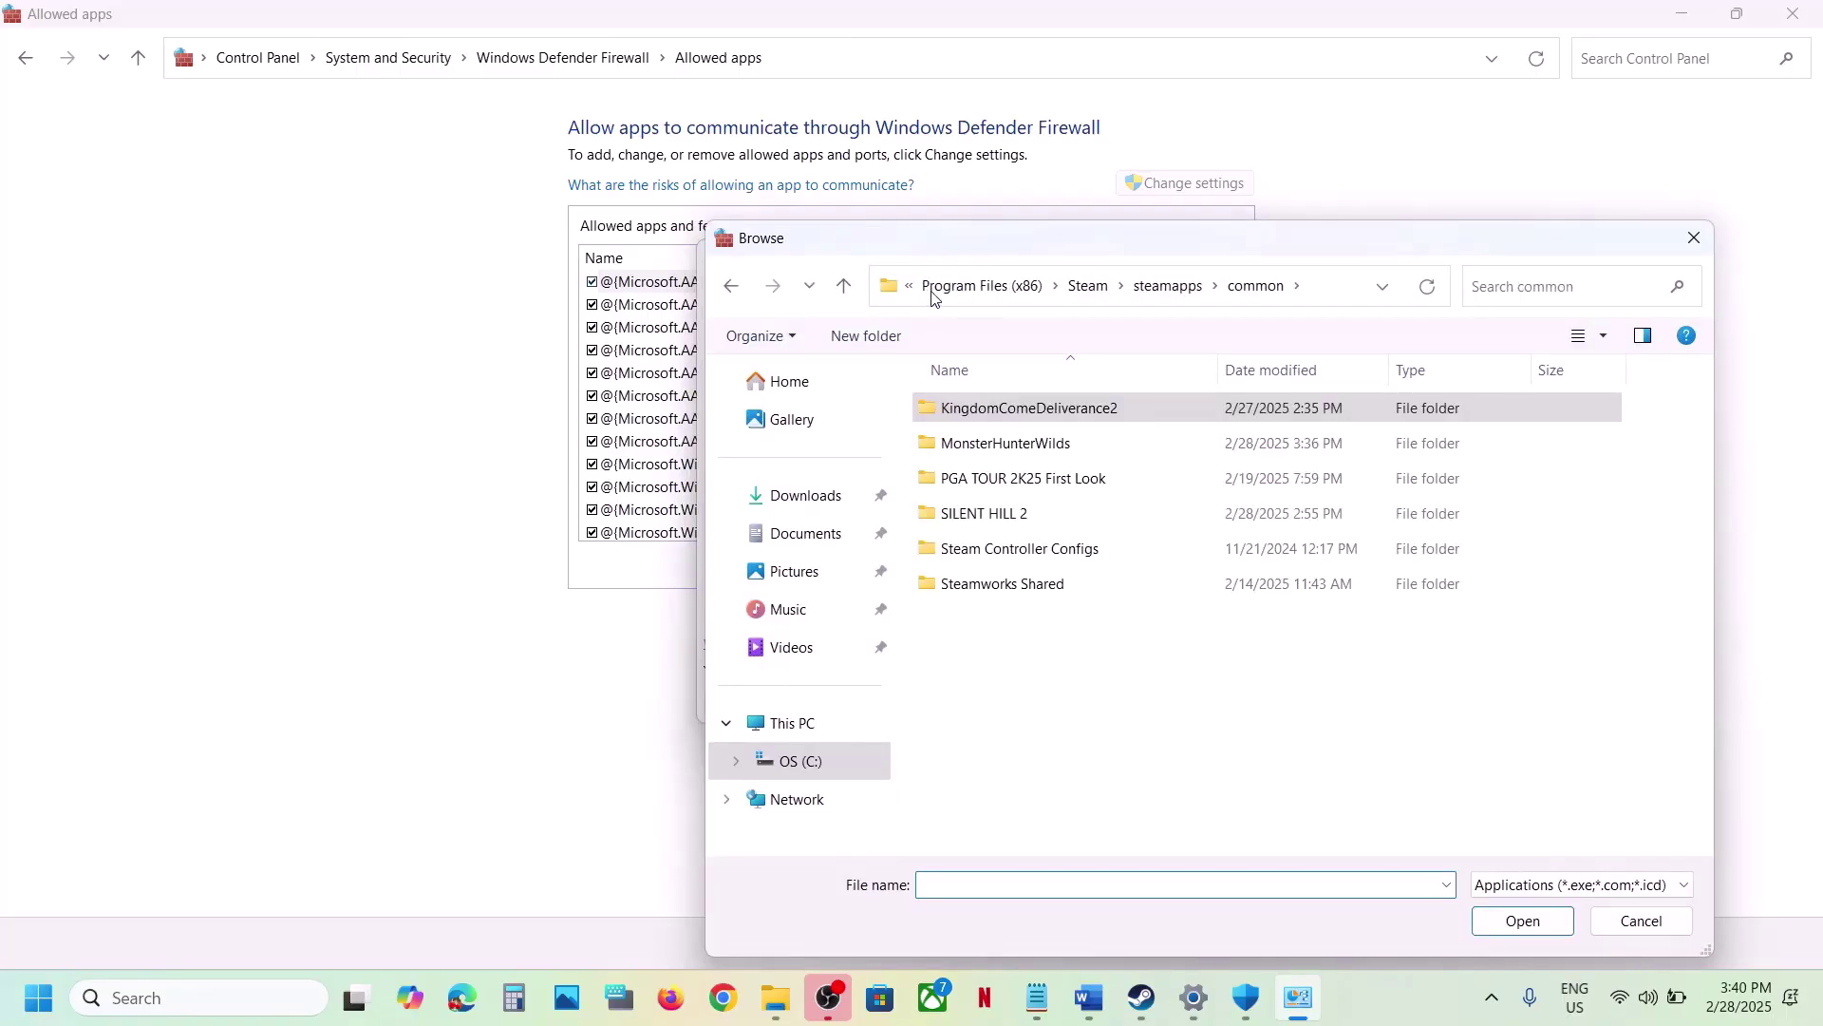
{"action": "double_click", "coordinate": [1008, 444]}
{"action": "left_click", "coordinate": [996, 550]}
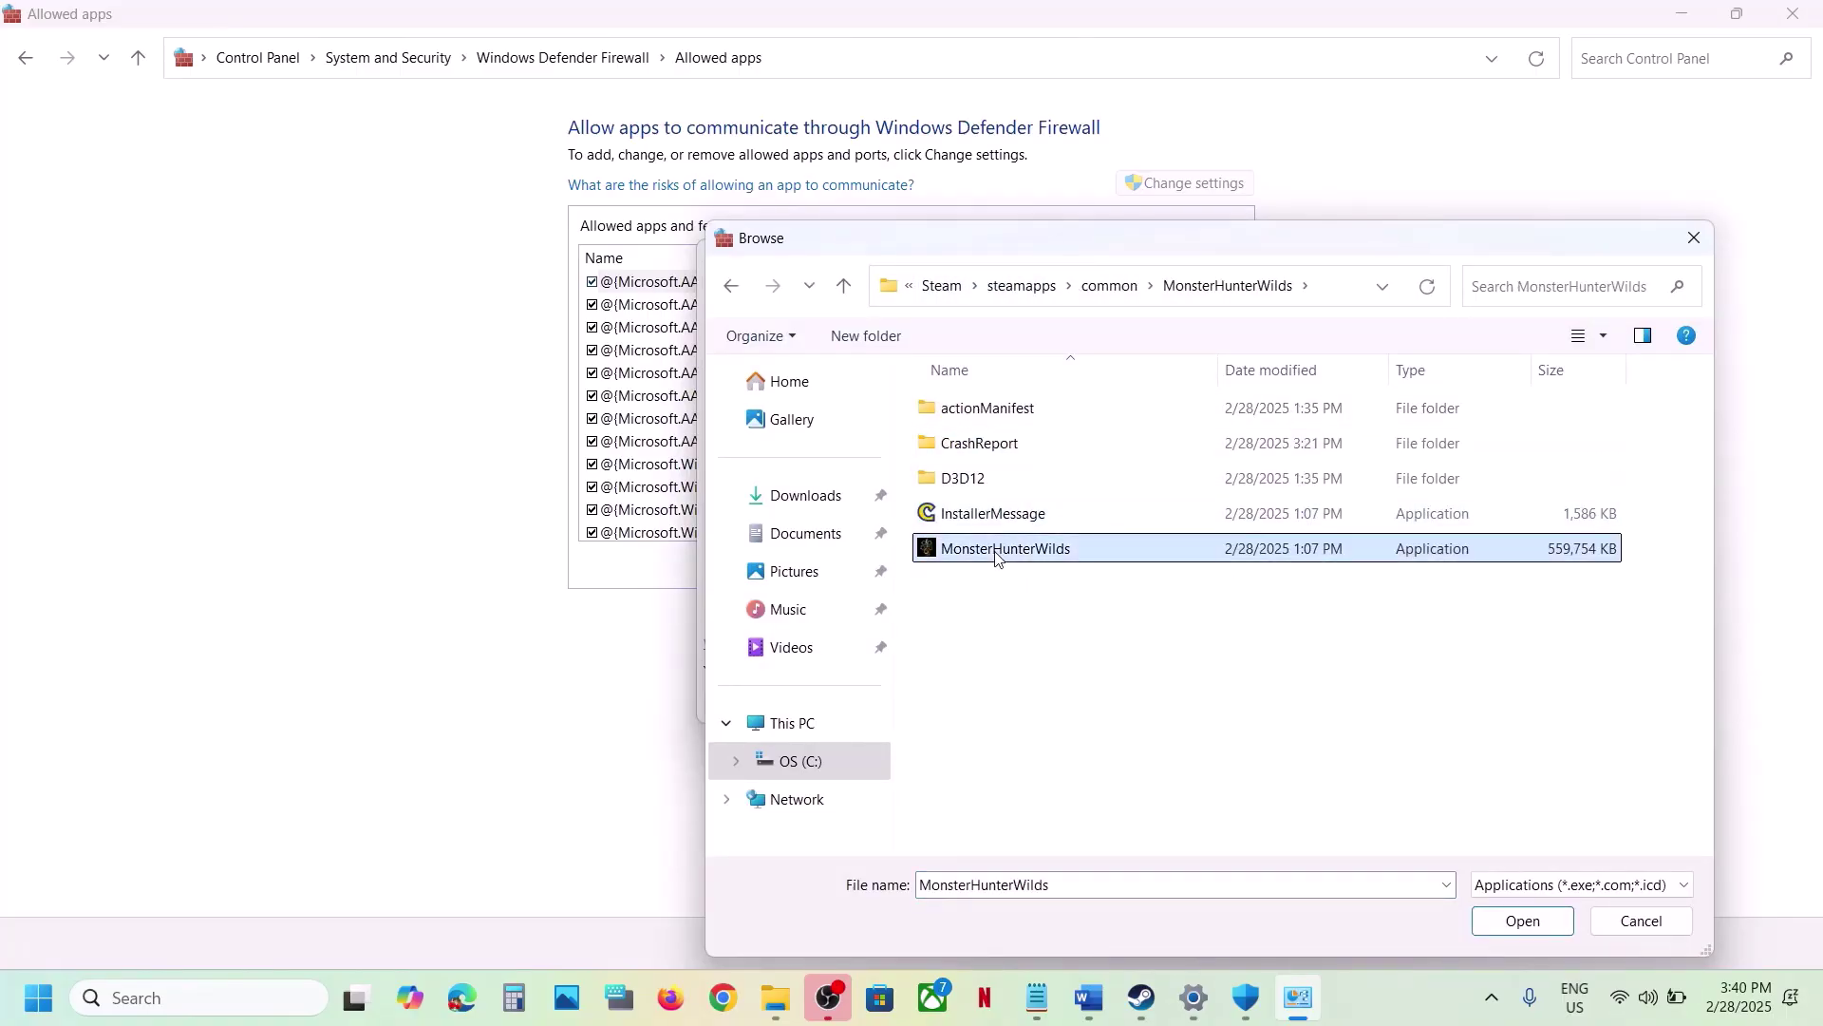
{"action": "left_click", "coordinate": [1516, 922]}
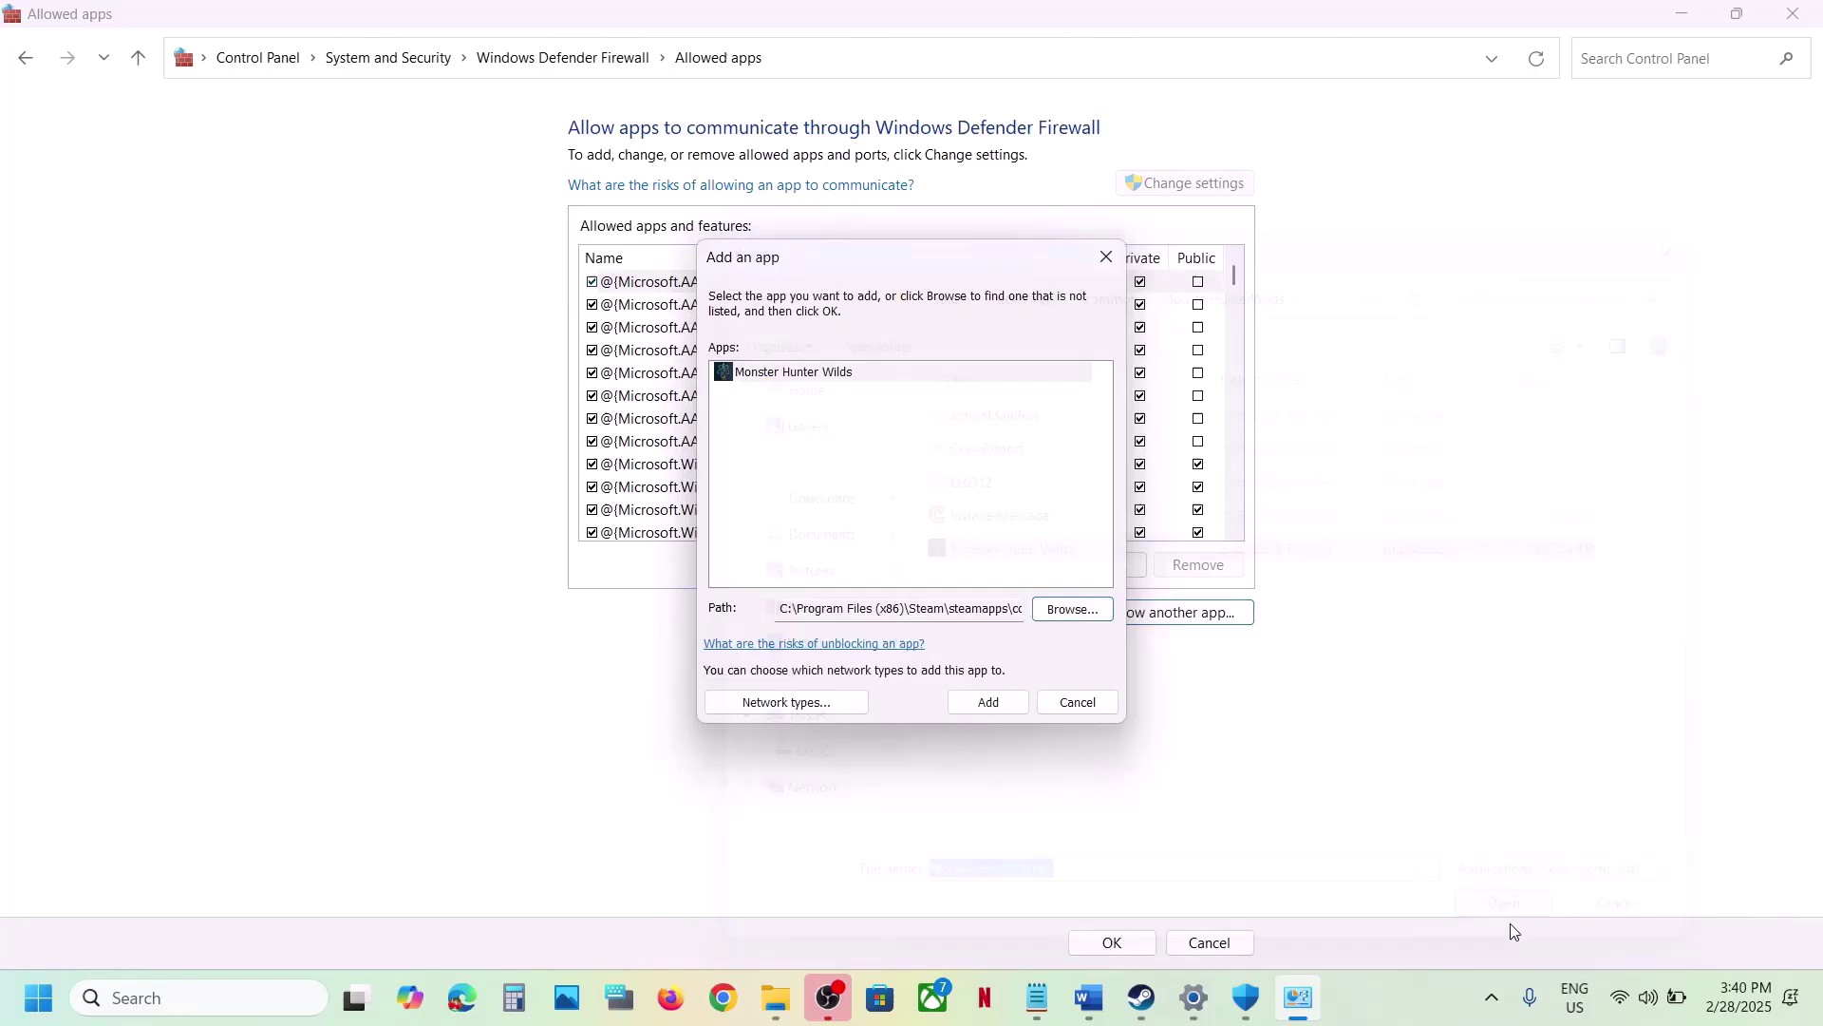
{"action": "left_click", "coordinate": [981, 707]}
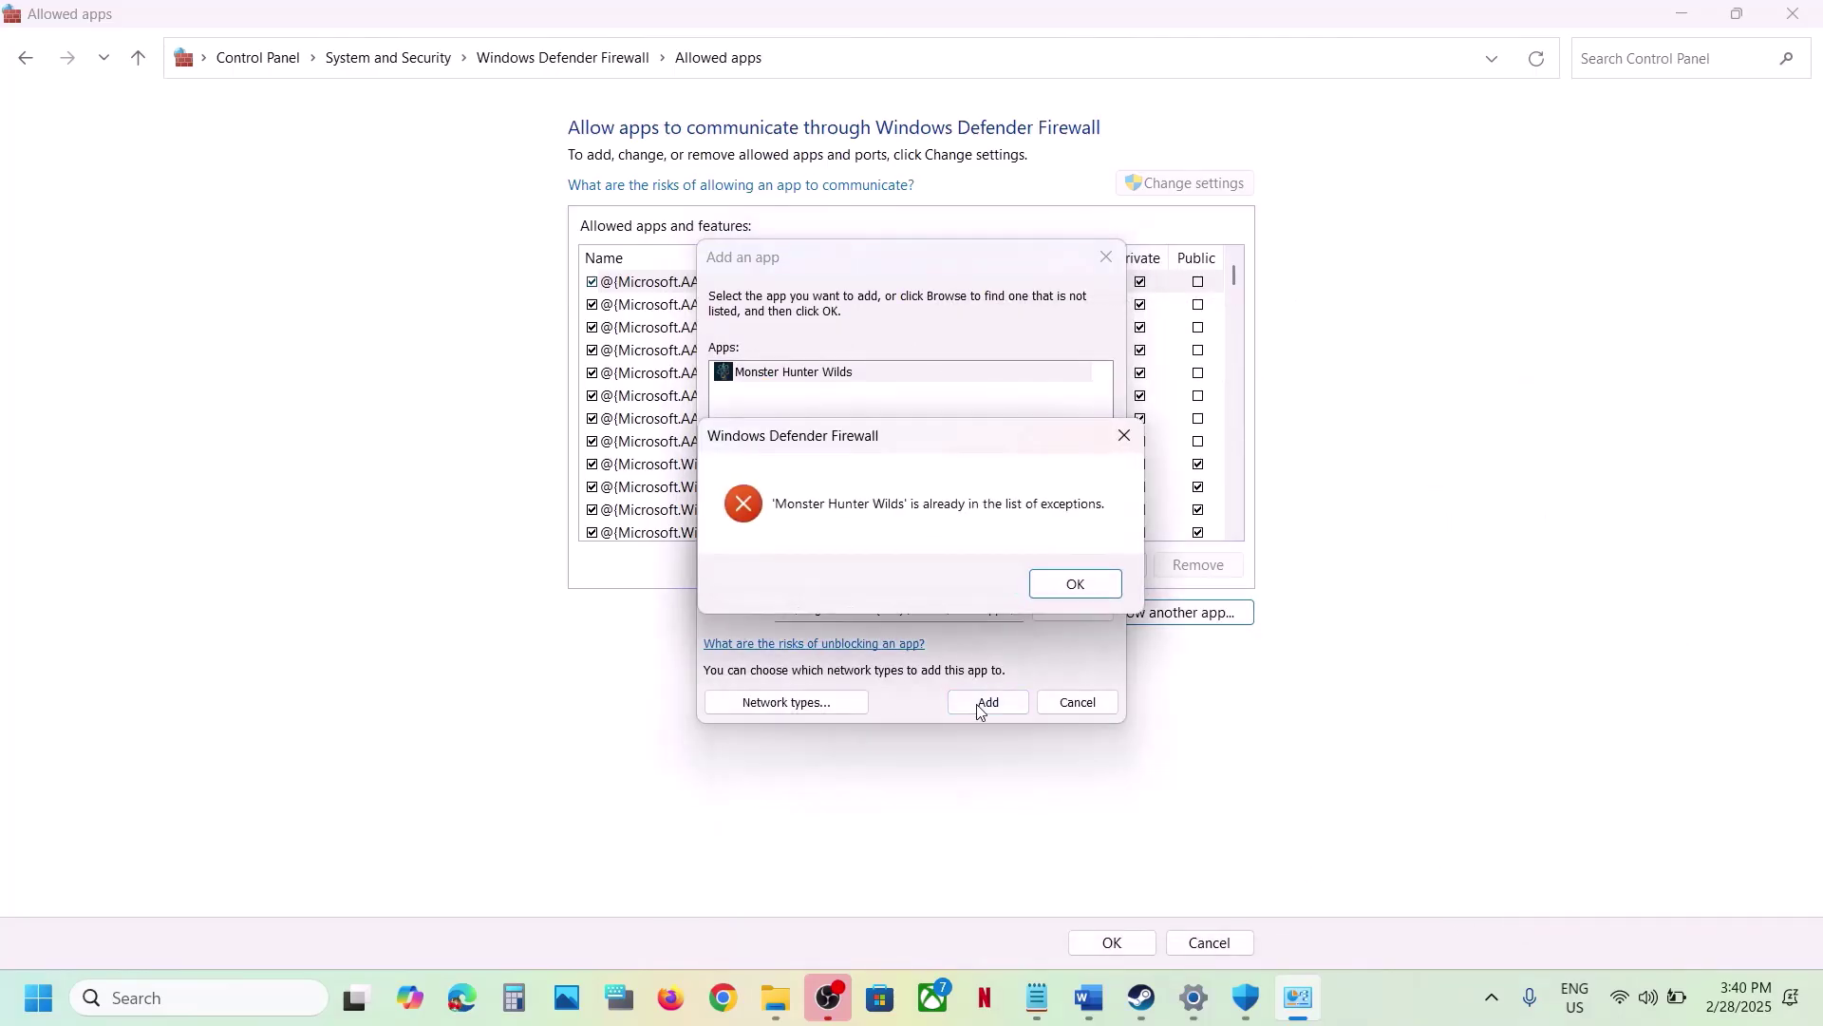
{"action": "left_click", "coordinate": [1064, 589]}
{"action": "left_click", "coordinate": [1106, 256]}
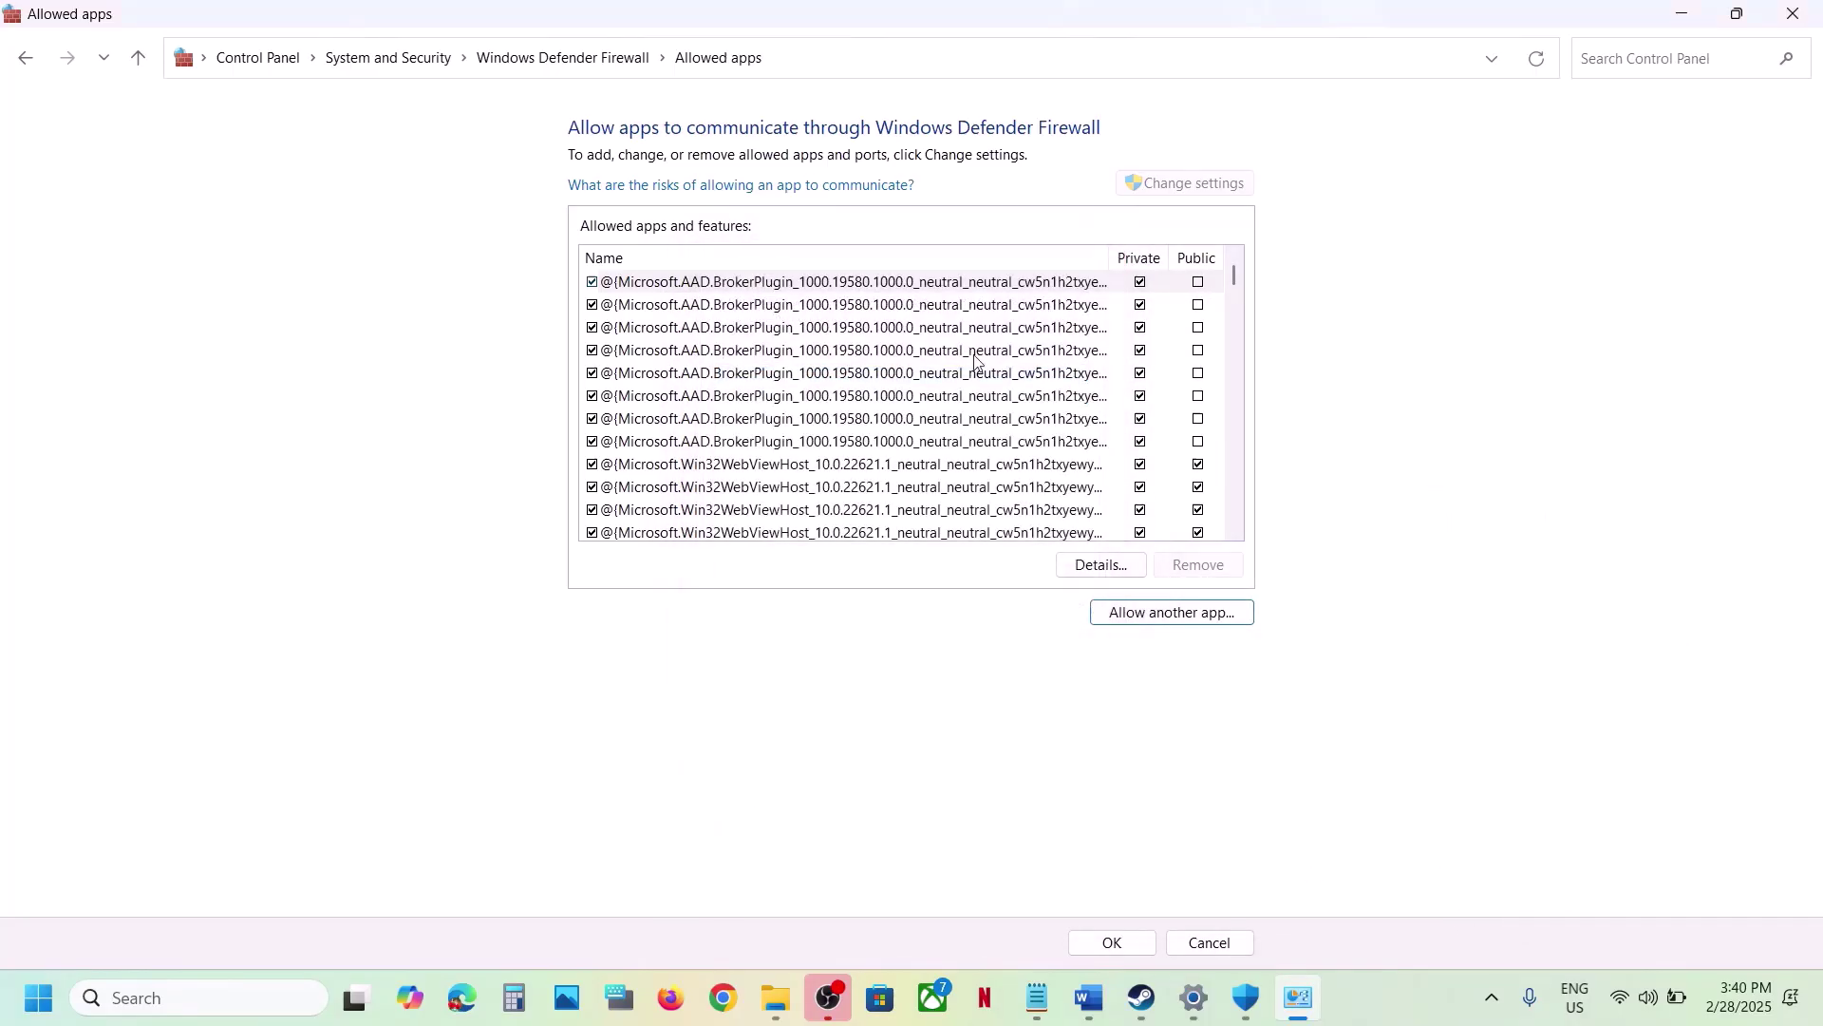
Find the Monster Hunter Wilds entry among the firewall's allowed apps and check its Private and Public permissions.
{"action": "left_click", "coordinate": [781, 509]}
{"action": "key", "text": "m"}
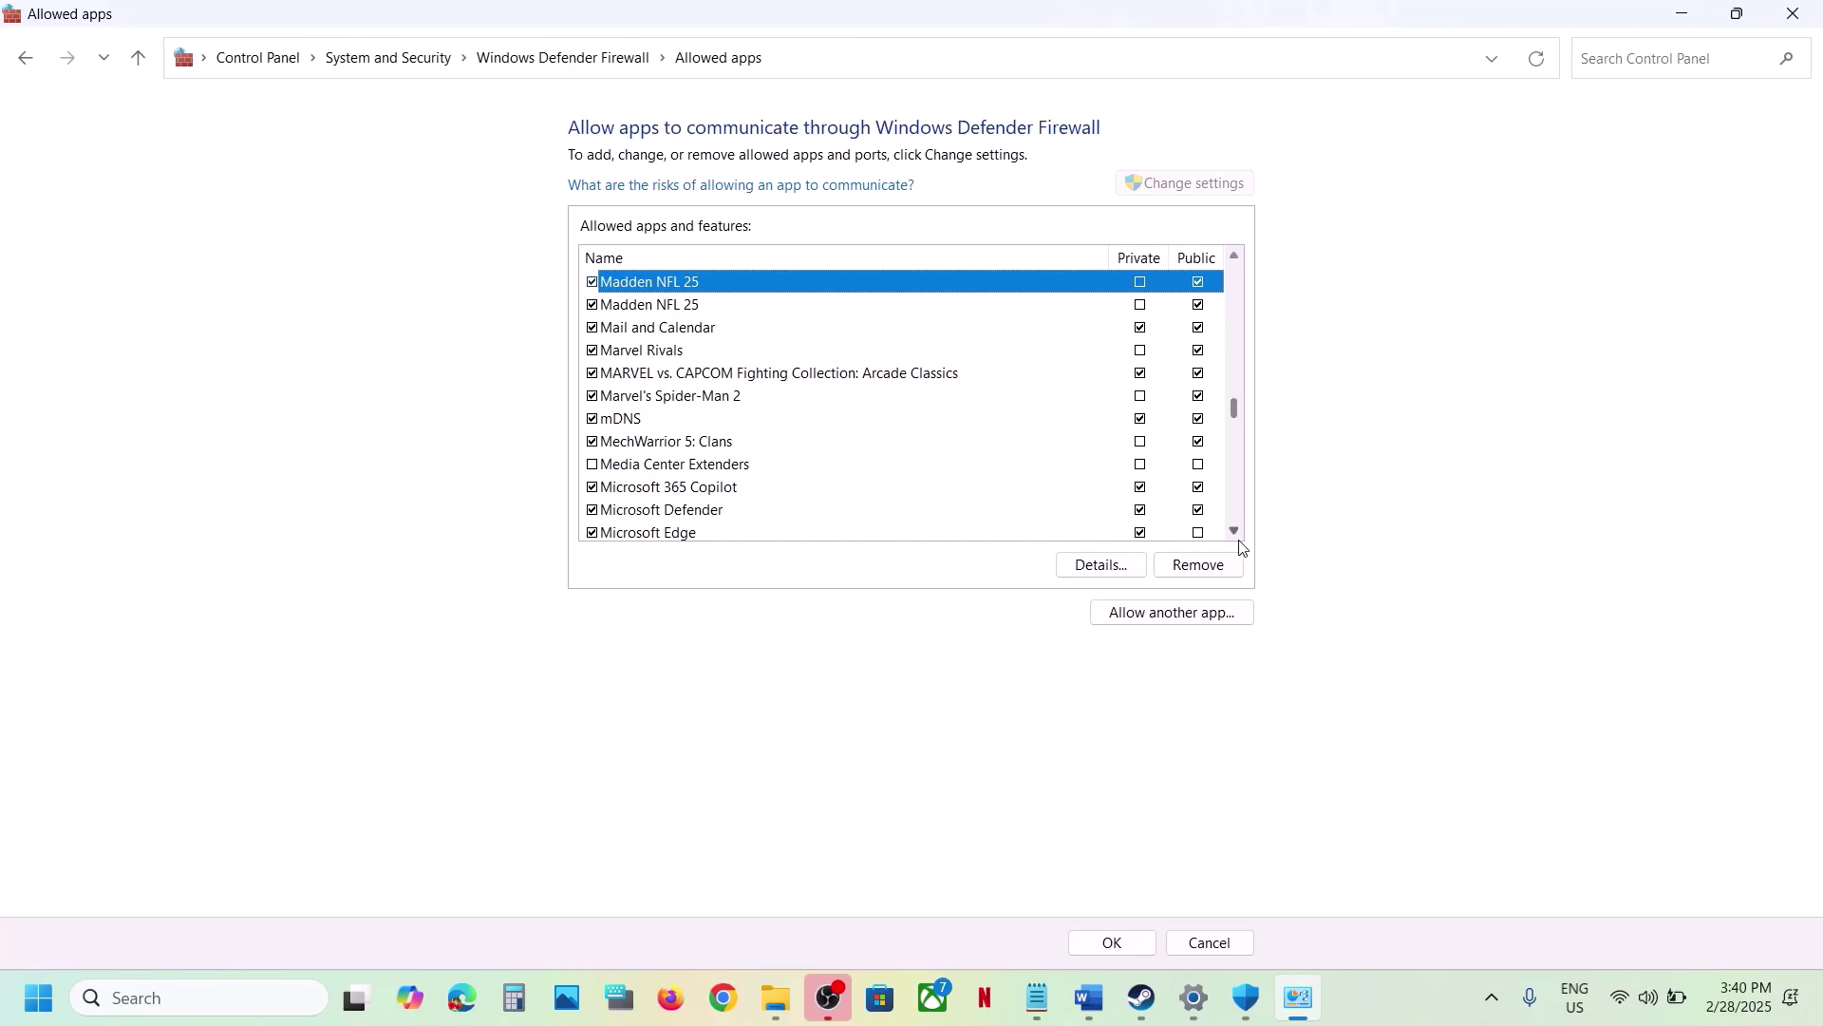
{"action": "scroll", "coordinate": [1239, 542], "scroll_direction": "down", "scroll_amount": 2}
{"action": "scroll", "coordinate": [1240, 547], "scroll_direction": "down", "scroll_amount": 4}
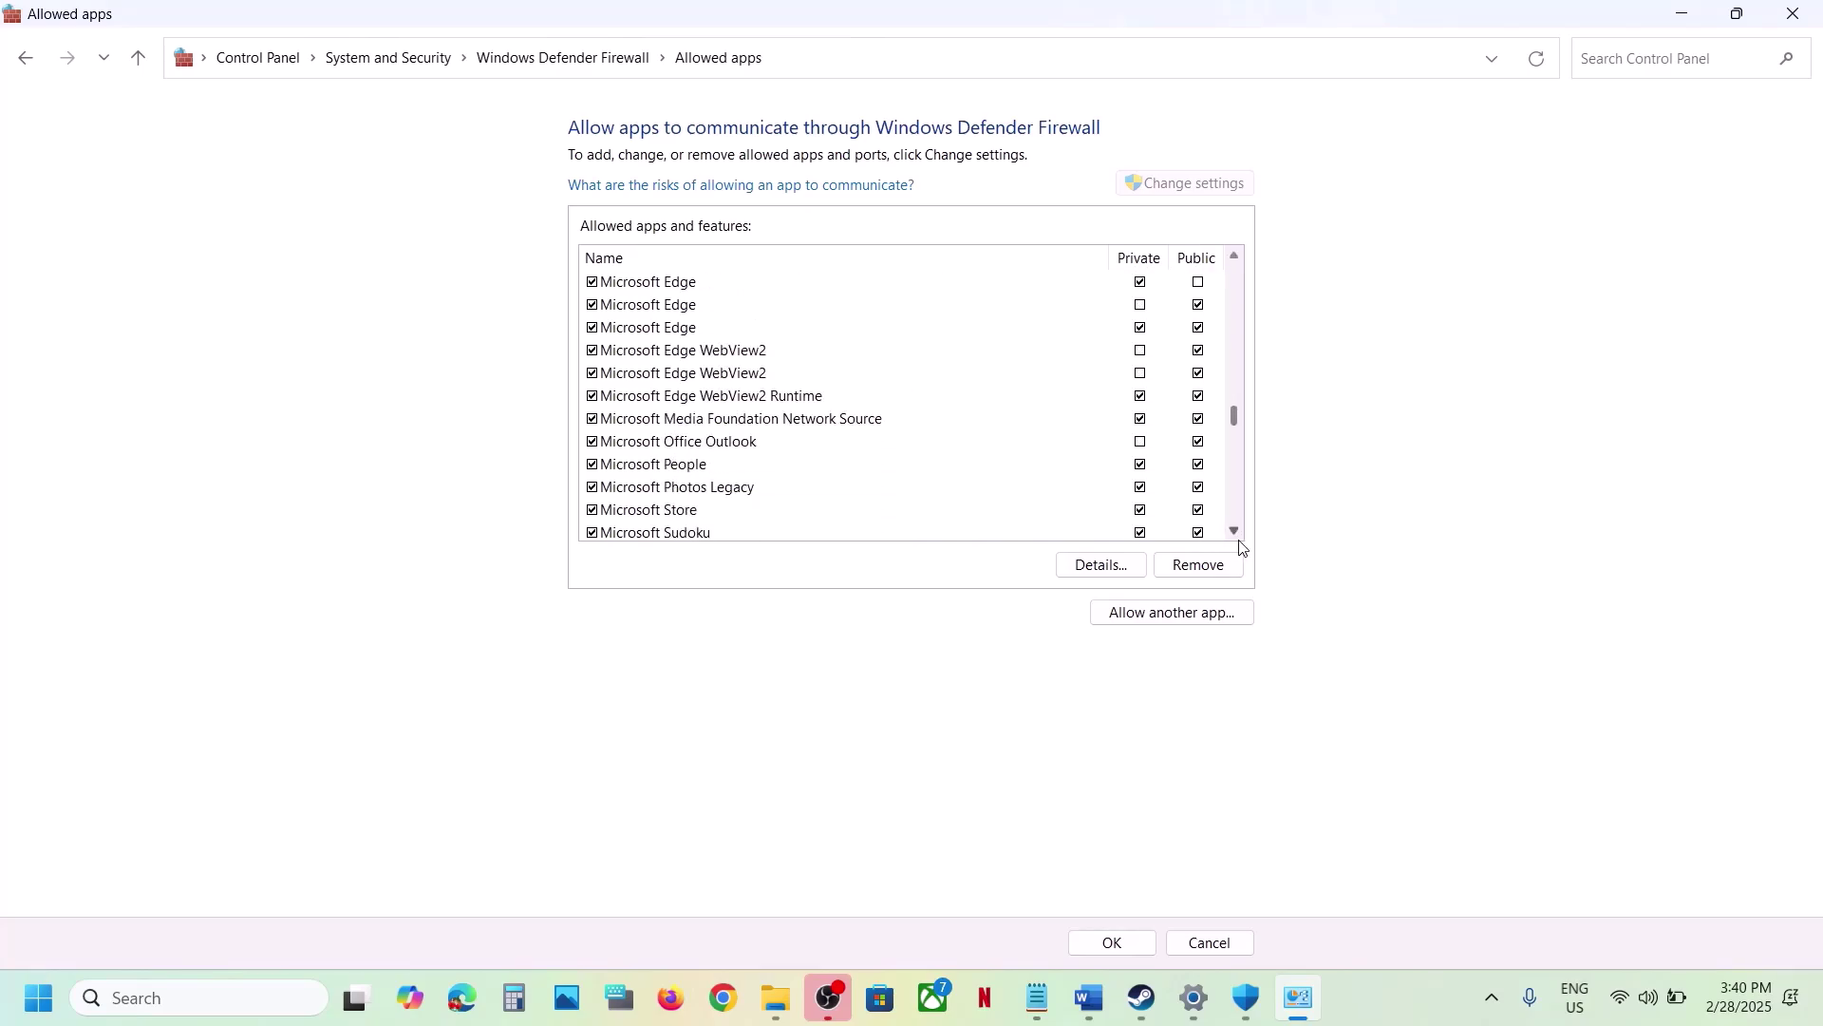
{"action": "scroll", "coordinate": [1240, 547], "scroll_direction": "down", "scroll_amount": 1}
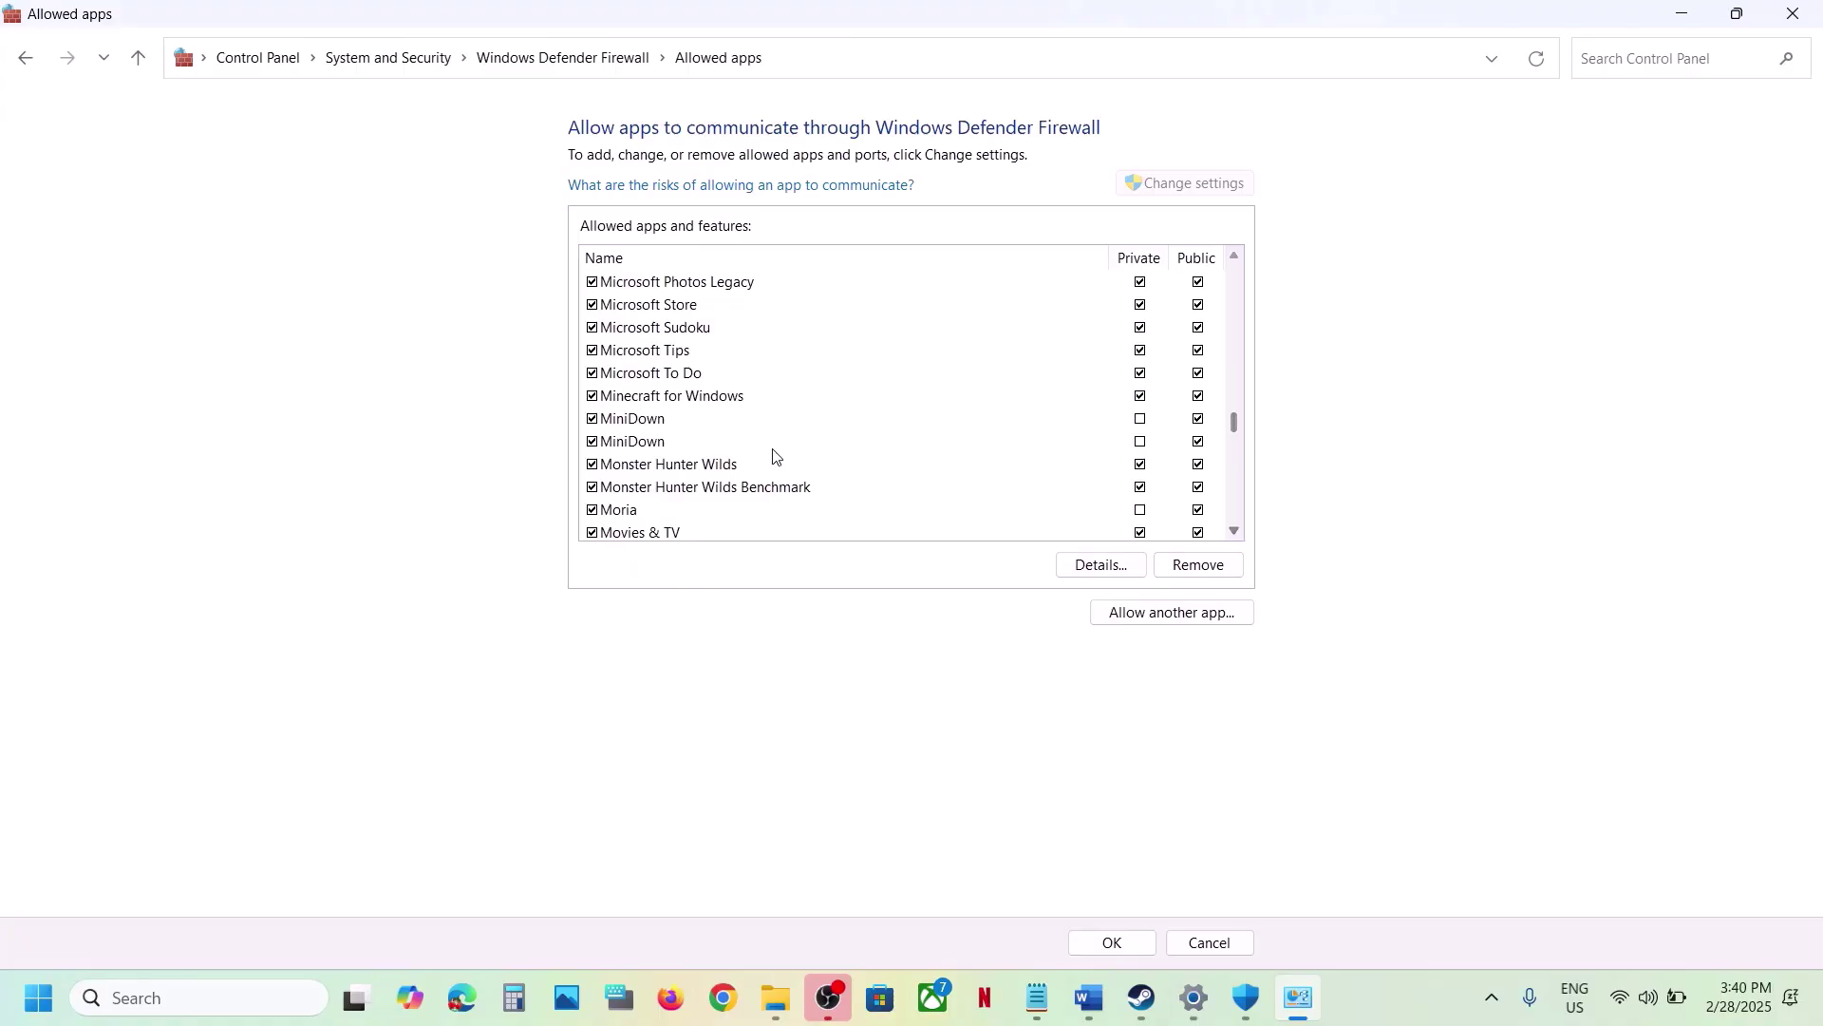
{"action": "left_click", "coordinate": [712, 466]}
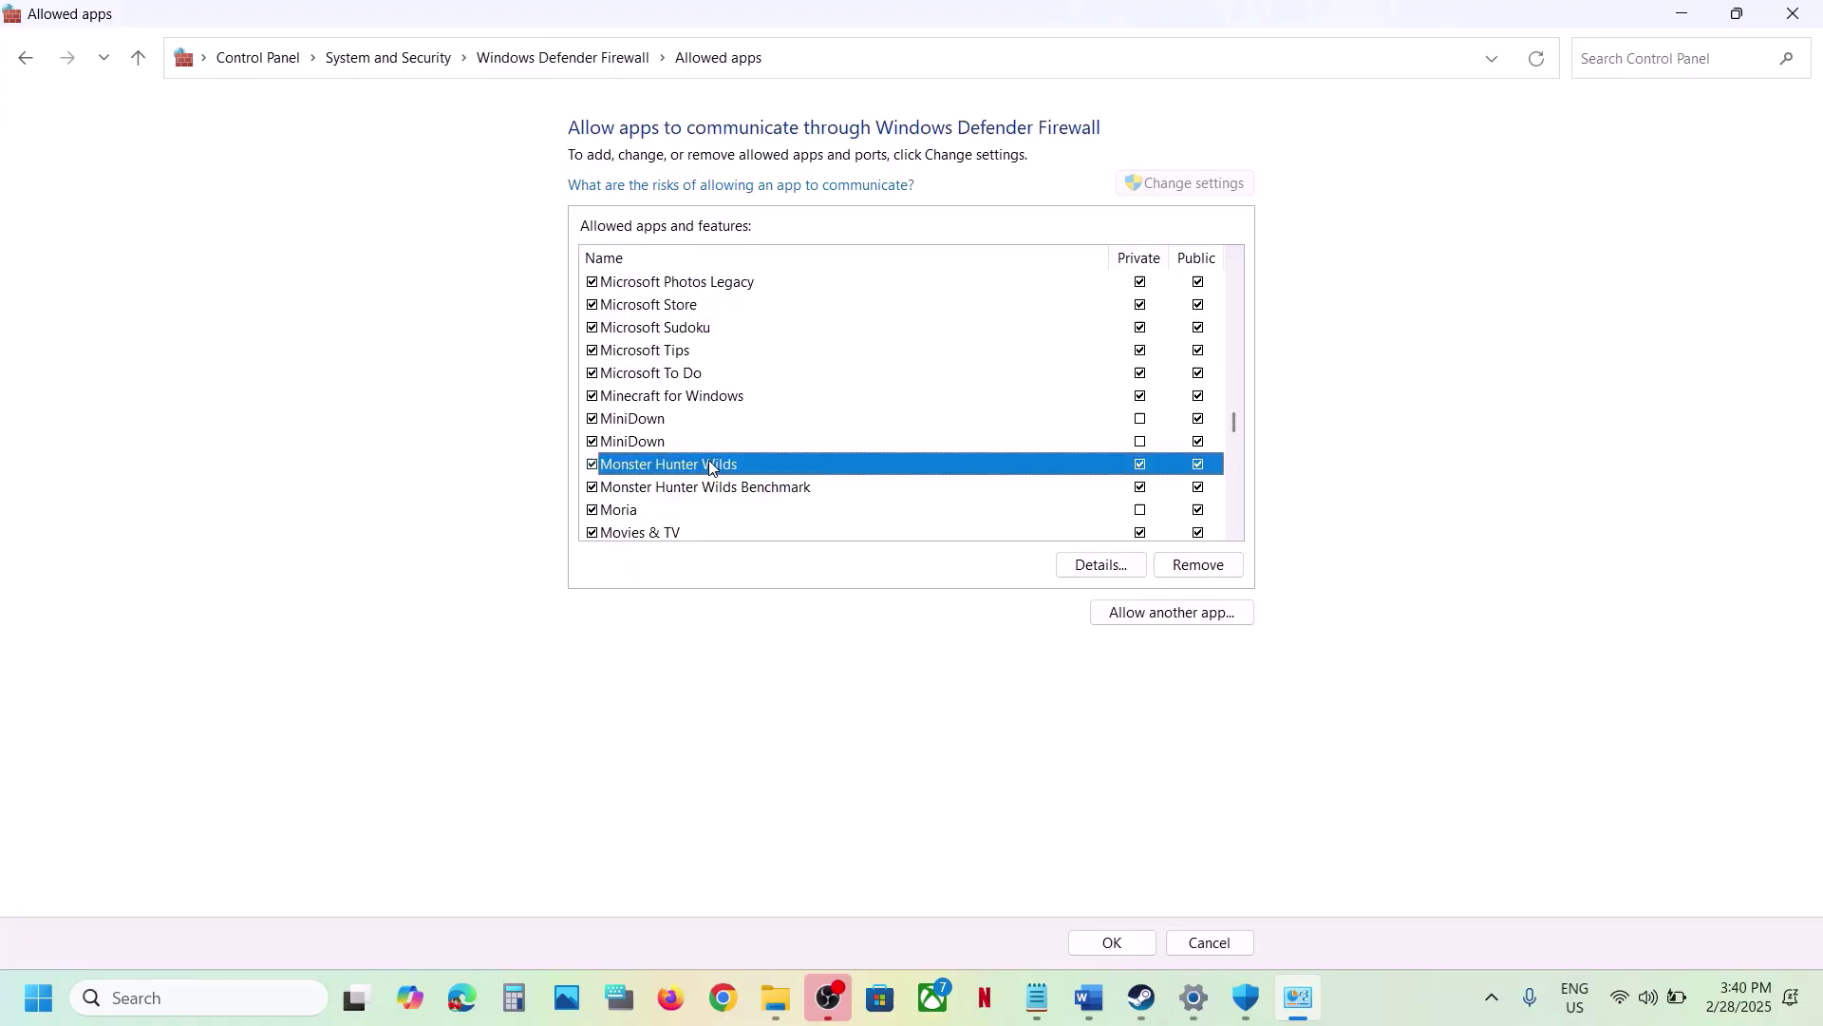
Close the firewall, Windows Security and Settings windows and switch back to the Word checklist.
{"action": "left_click", "coordinate": [1810, 14]}
{"action": "left_click", "coordinate": [1810, 21]}
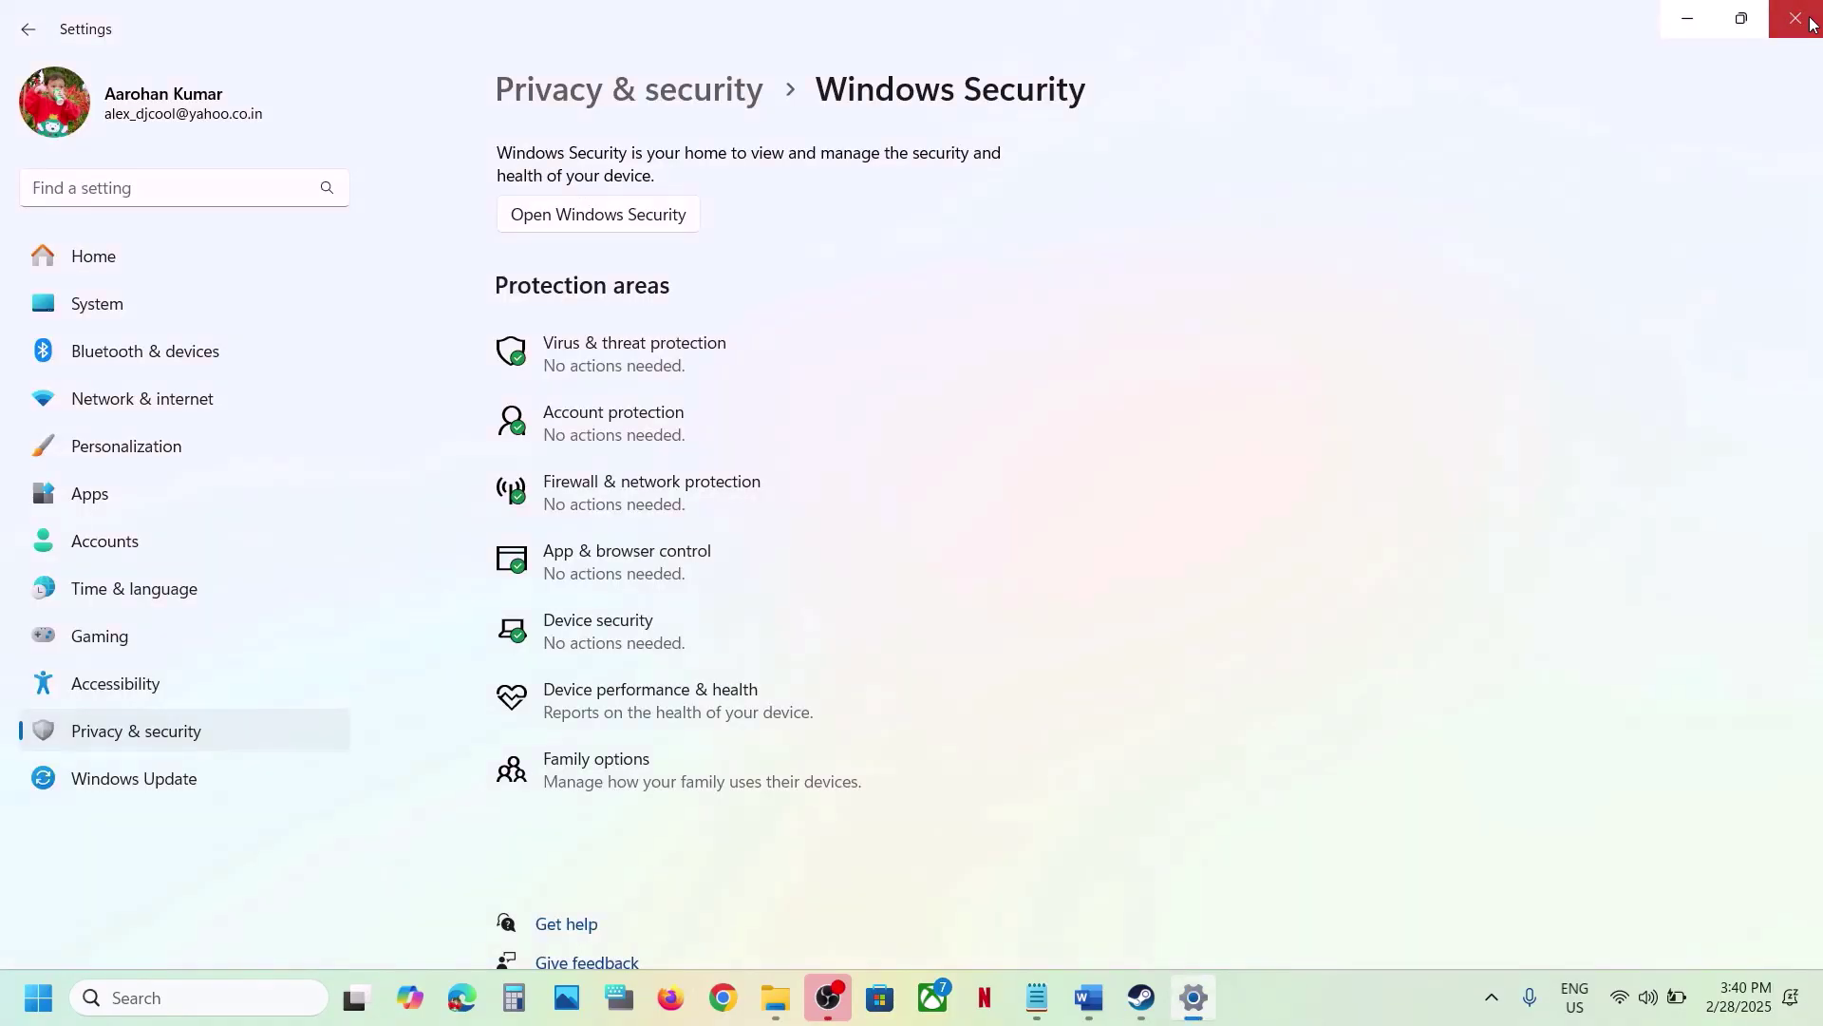
{"action": "left_click", "coordinate": [1805, 19]}
{"action": "left_click", "coordinate": [1089, 998]}
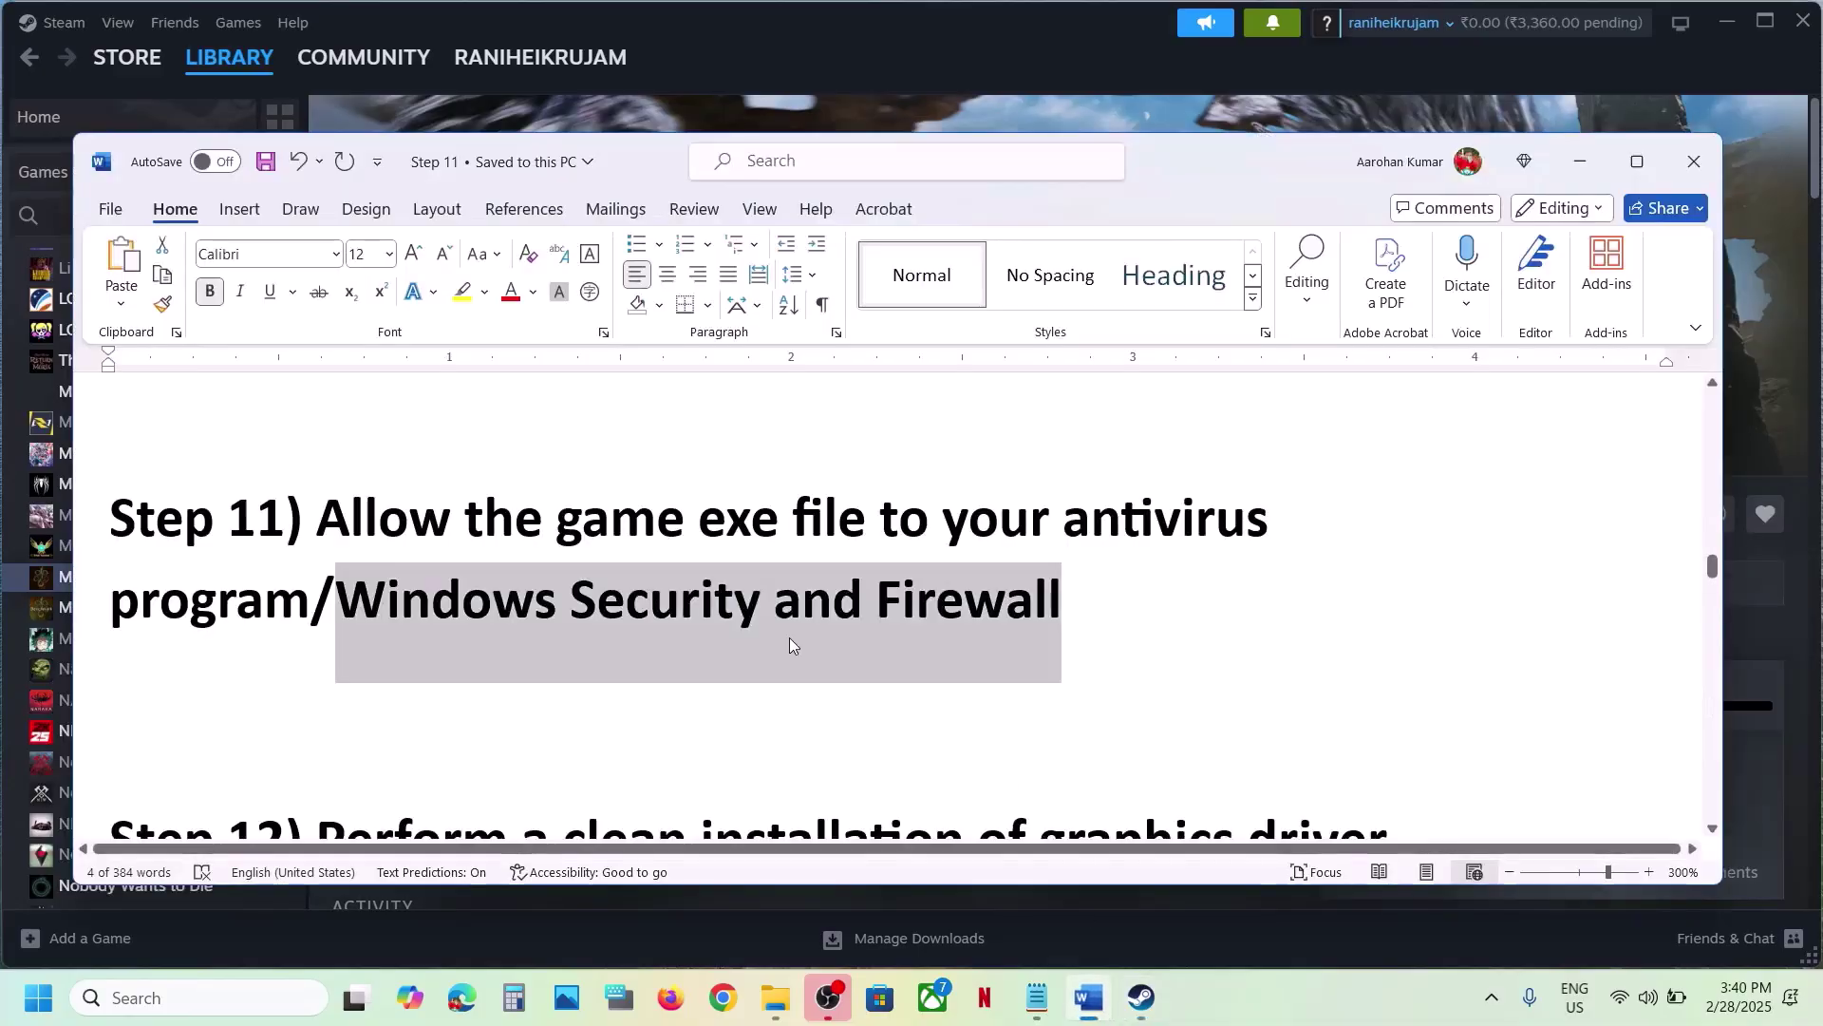
Highlight Step 12 about a clean graphics driver installation, along with its NVIDIA and AMD download links.
{"action": "scroll", "coordinate": [760, 627], "scroll_direction": "down", "scroll_amount": 3}
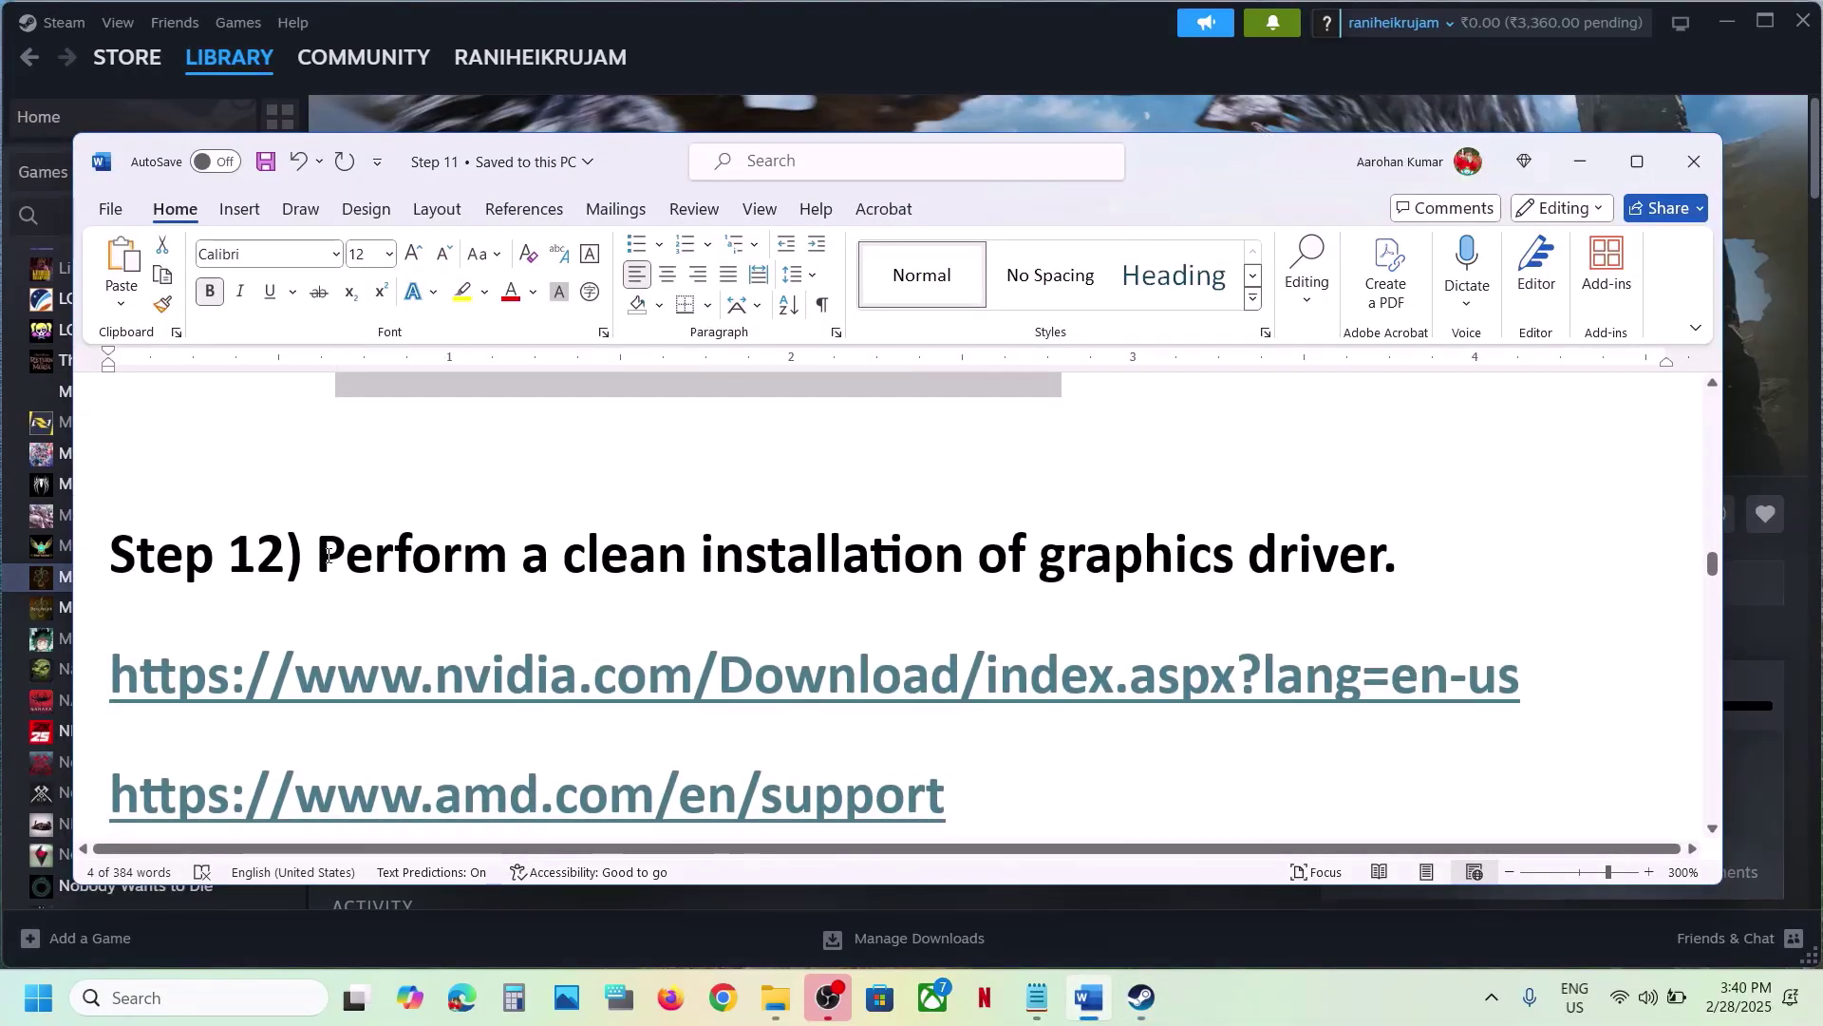
{"action": "left_click_drag", "start_coordinate": [327, 555], "coordinate": [1382, 560]}
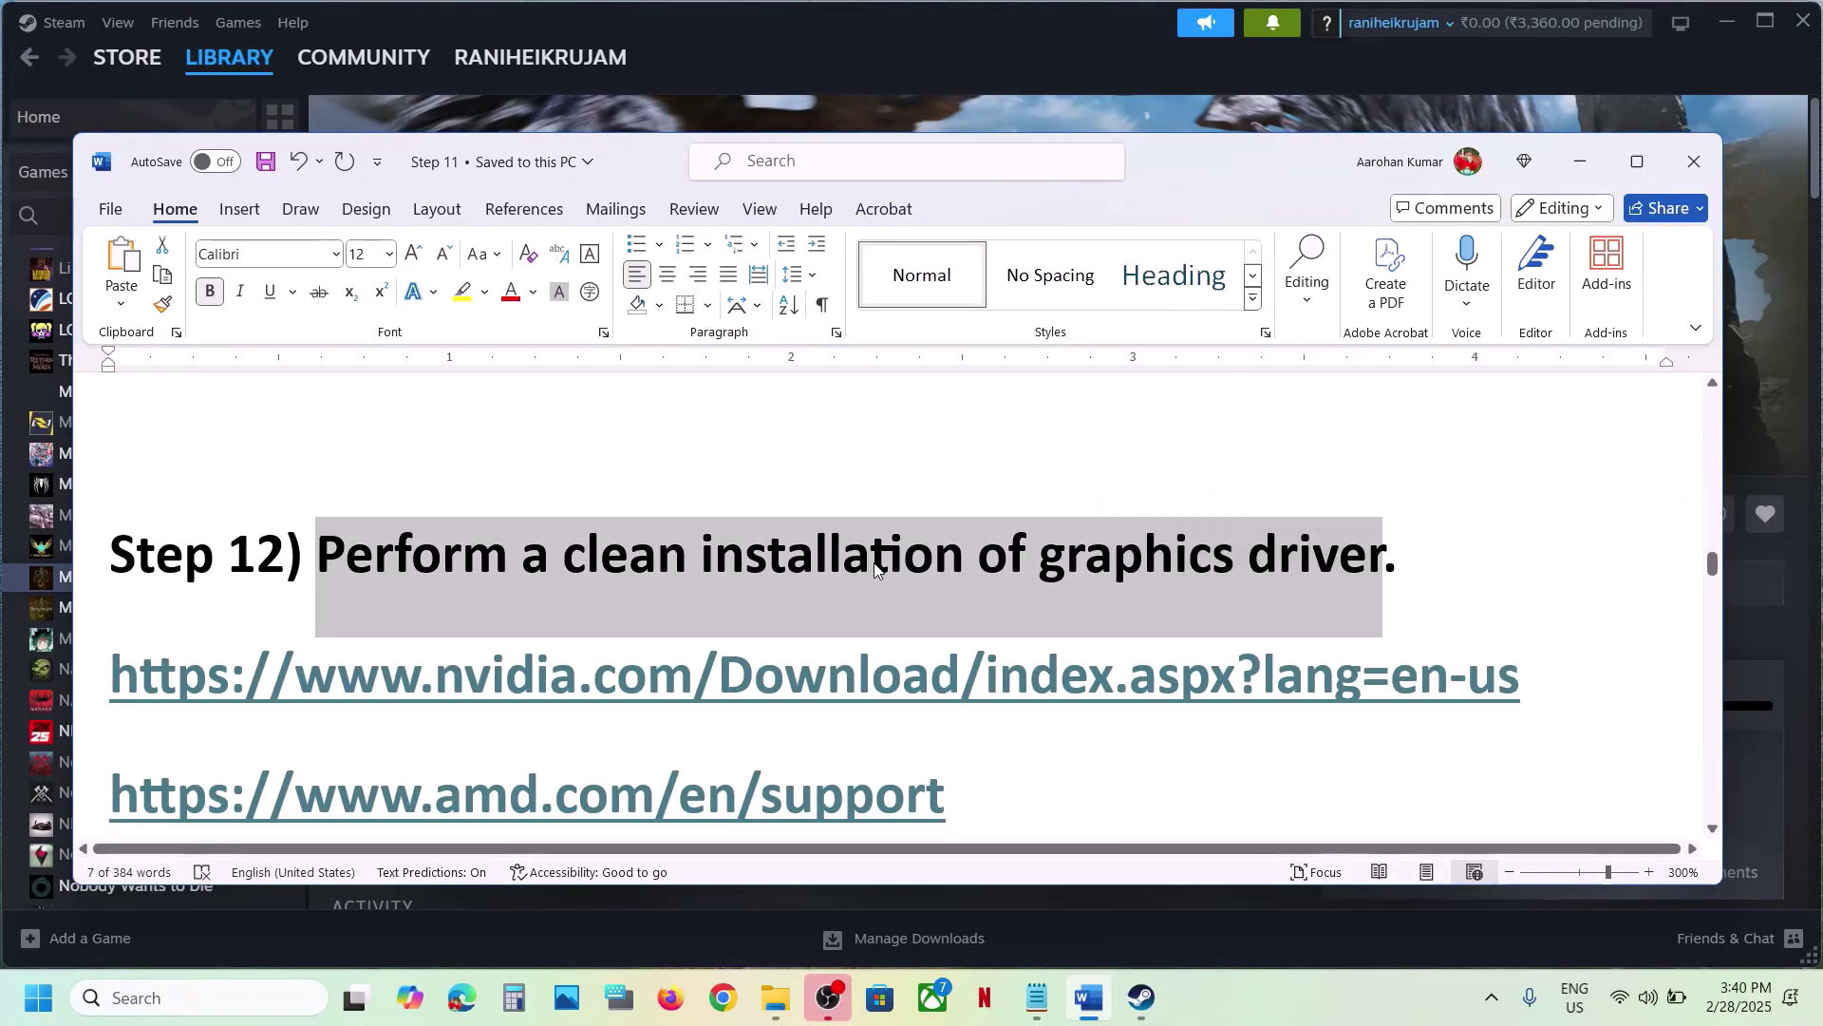
{"action": "scroll", "coordinate": [875, 568], "scroll_direction": "down", "scroll_amount": 1}
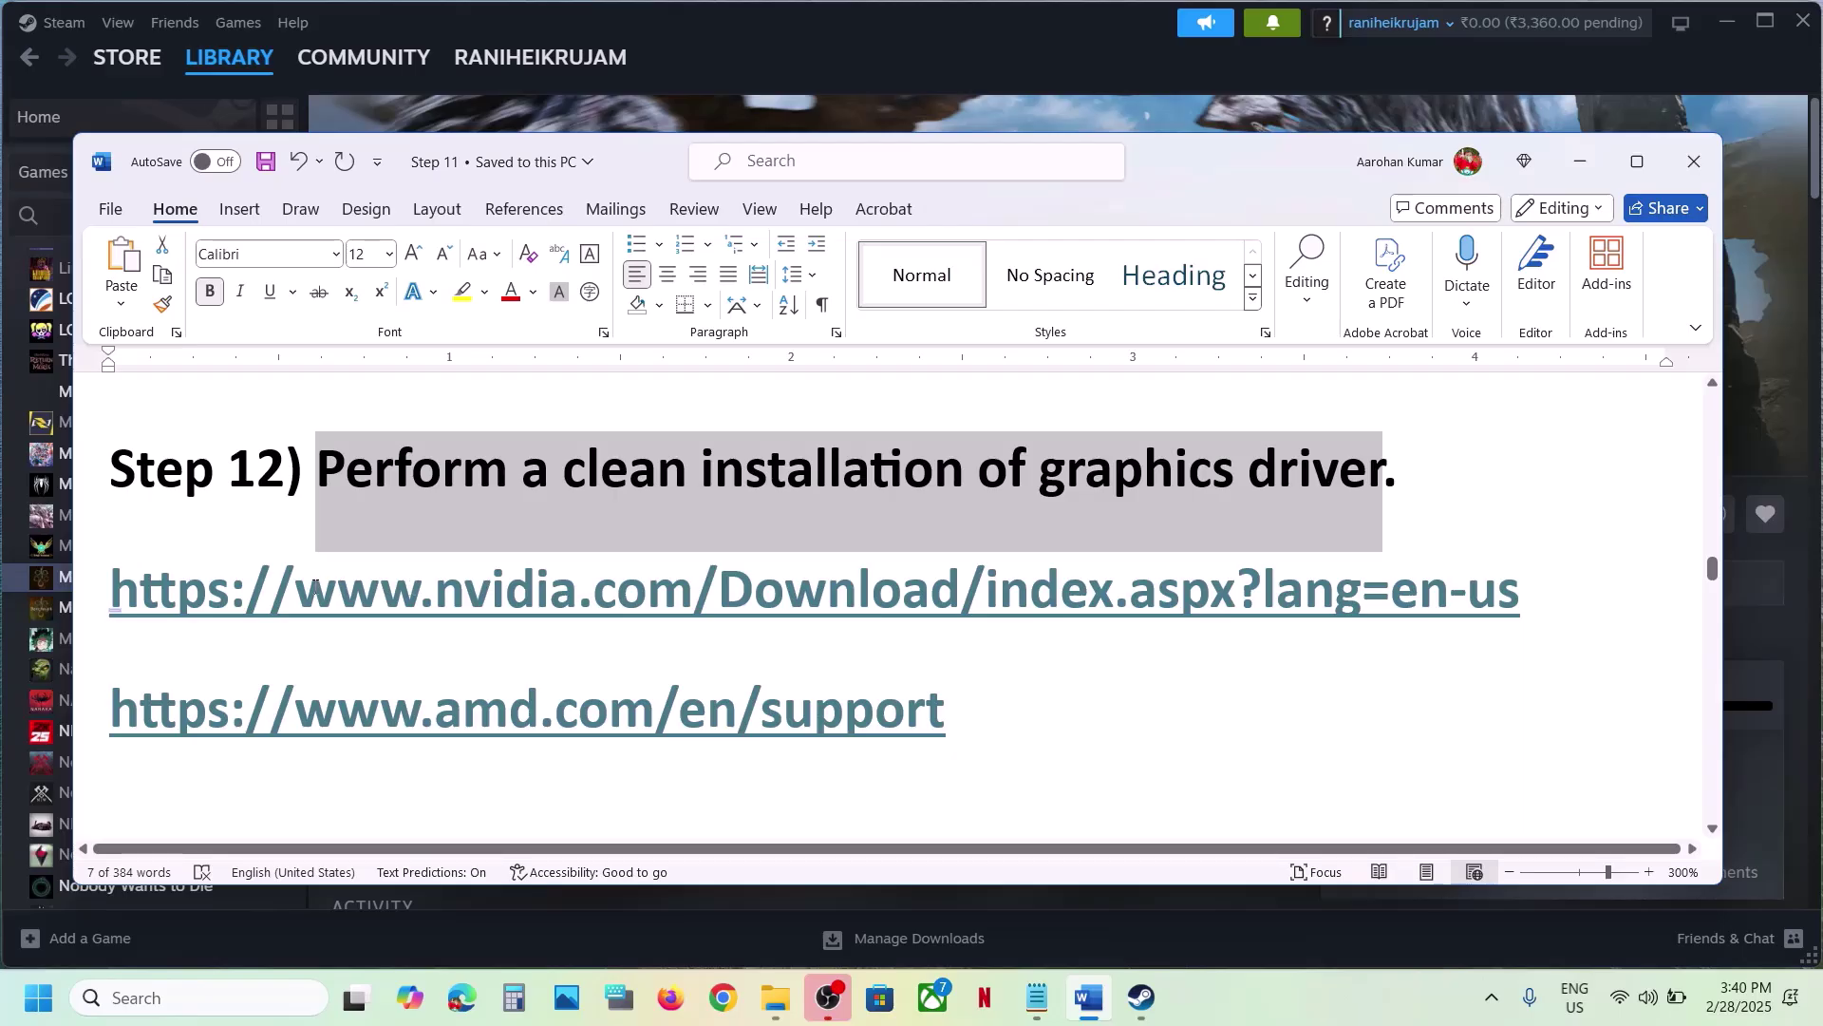
{"action": "left_click_drag", "start_coordinate": [314, 586], "coordinate": [987, 561]}
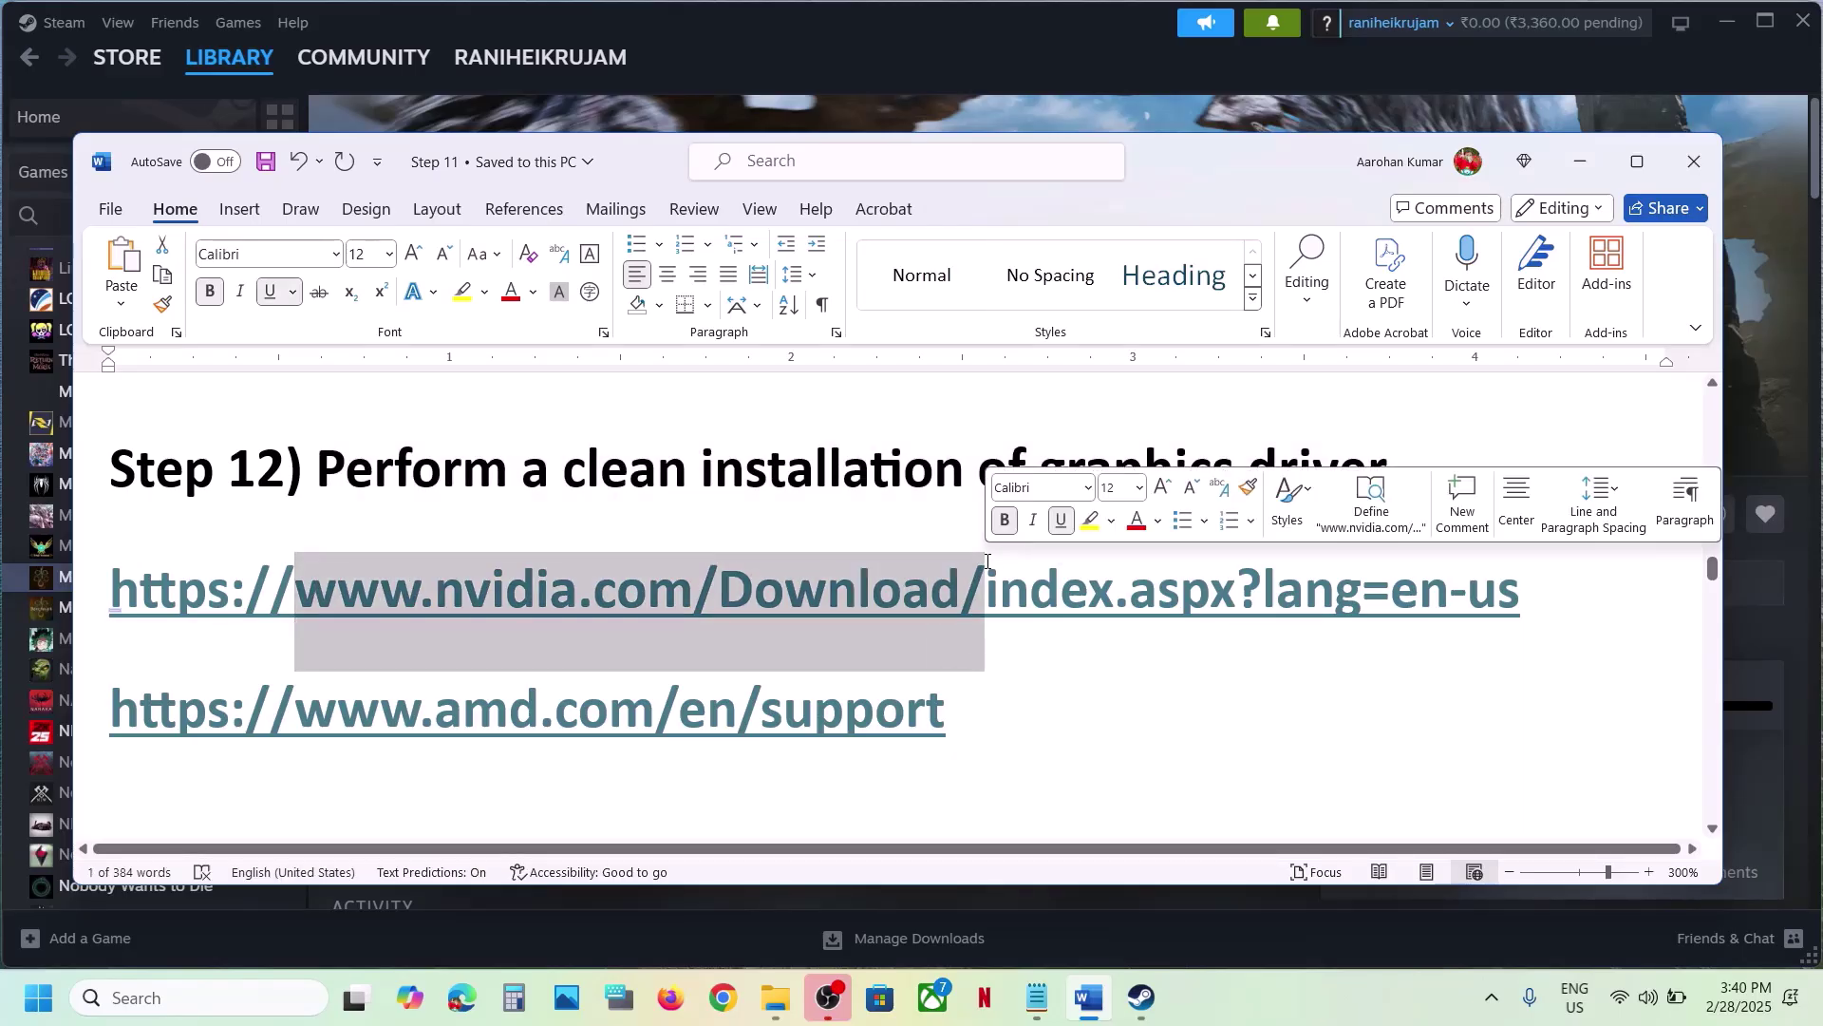
{"action": "left_click_drag", "start_coordinate": [309, 707], "coordinate": [899, 727]}
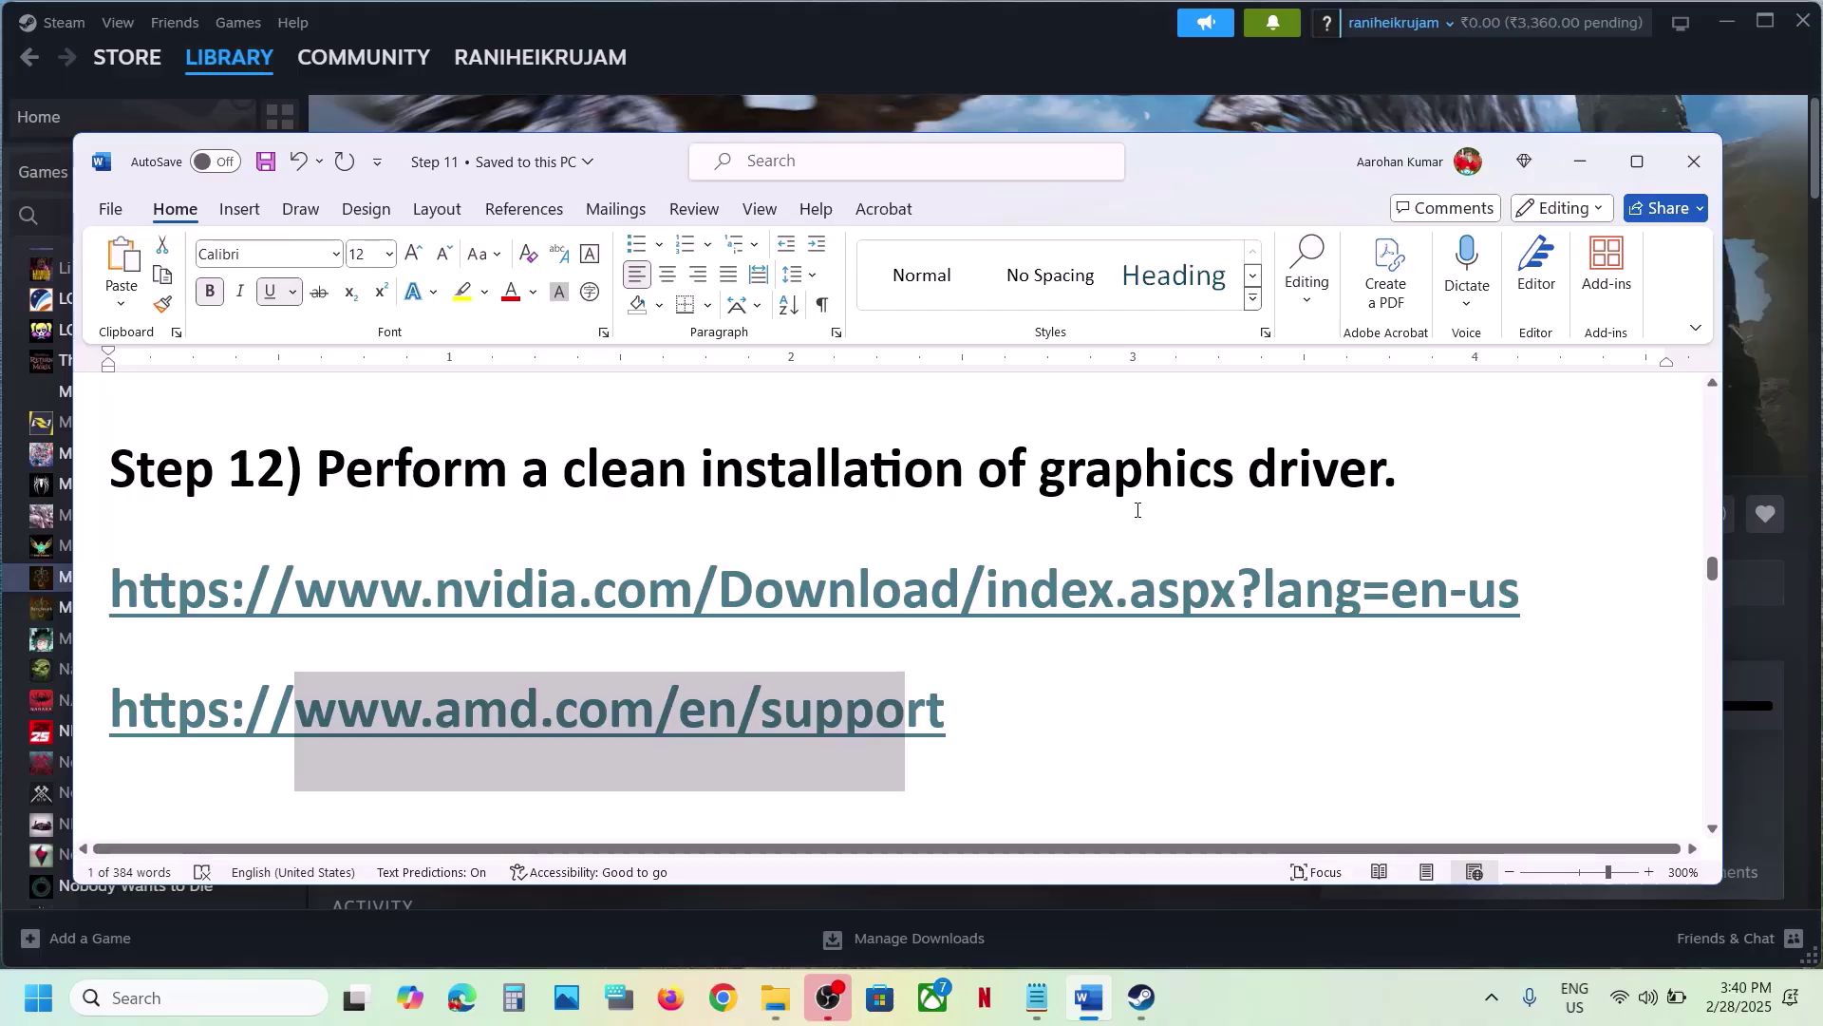
Switch to NVIDIA's driver page in Chrome and search for the GeForce RTX 3050 Laptop GPU driver for Windows 11.
{"action": "left_click", "coordinate": [1311, 1014]}
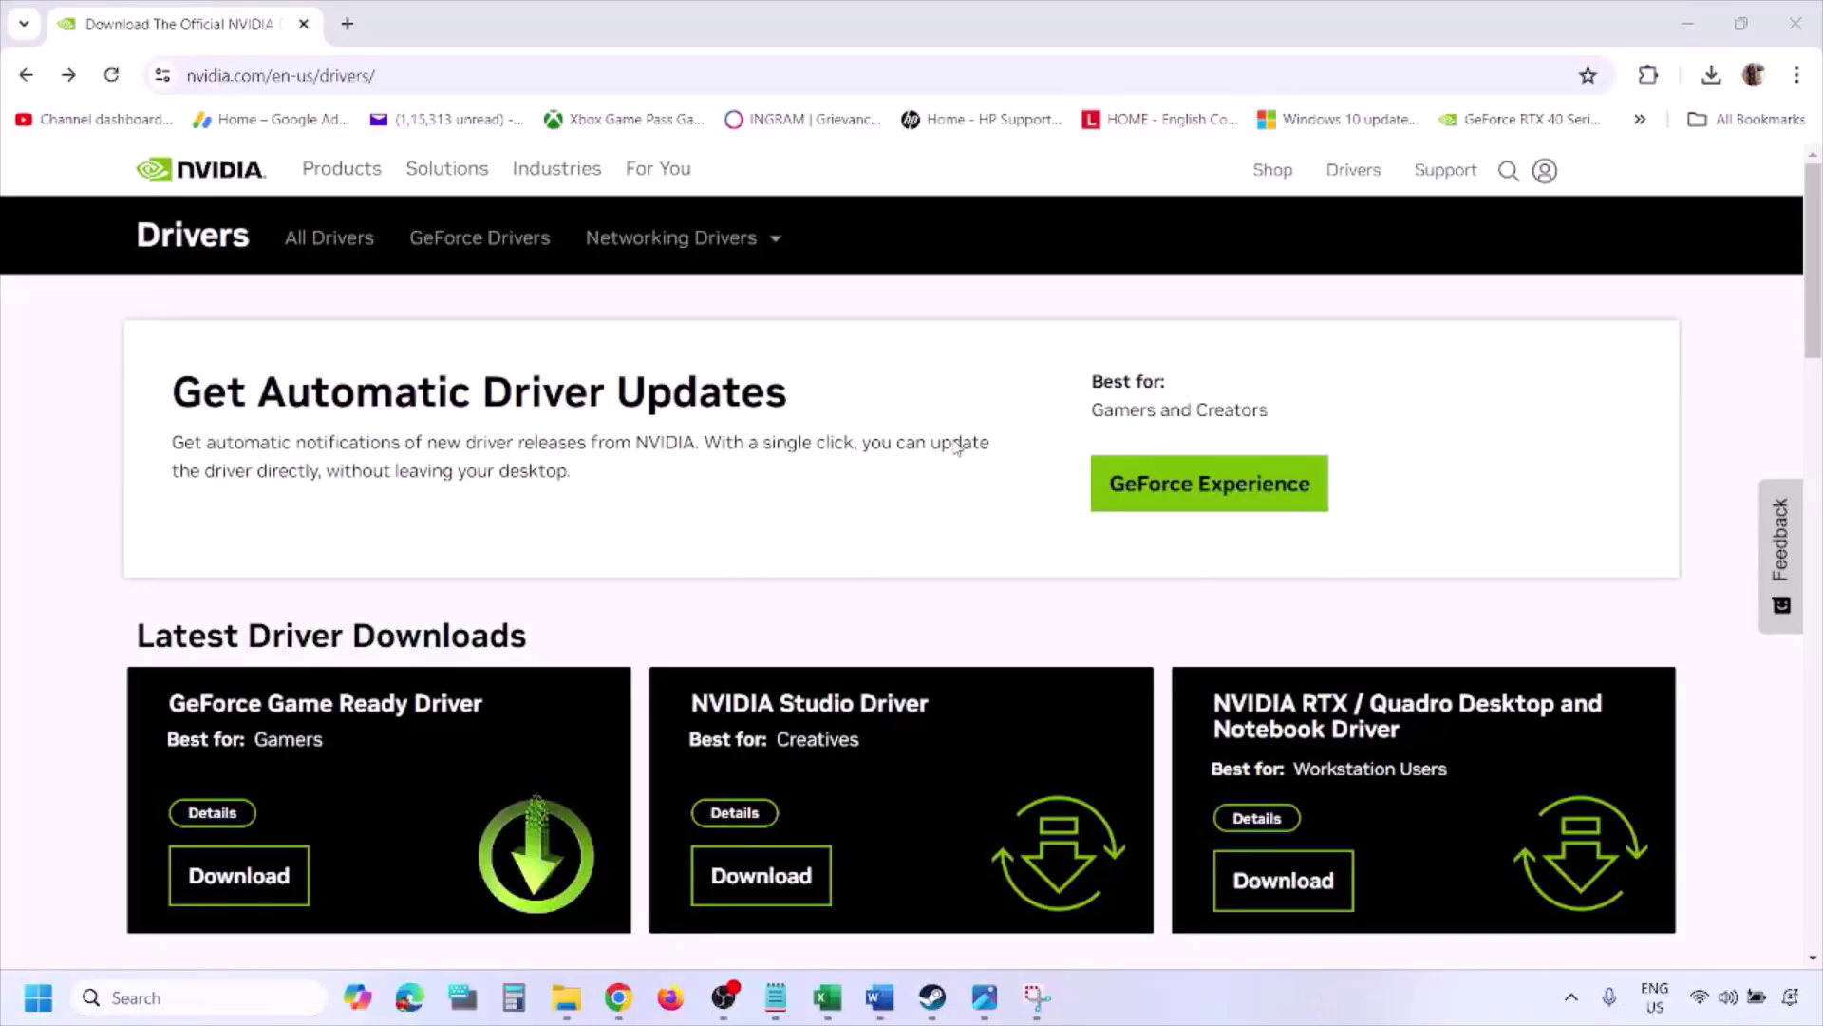
{"action": "scroll", "coordinate": [426, 580], "scroll_direction": "down", "scroll_amount": 8}
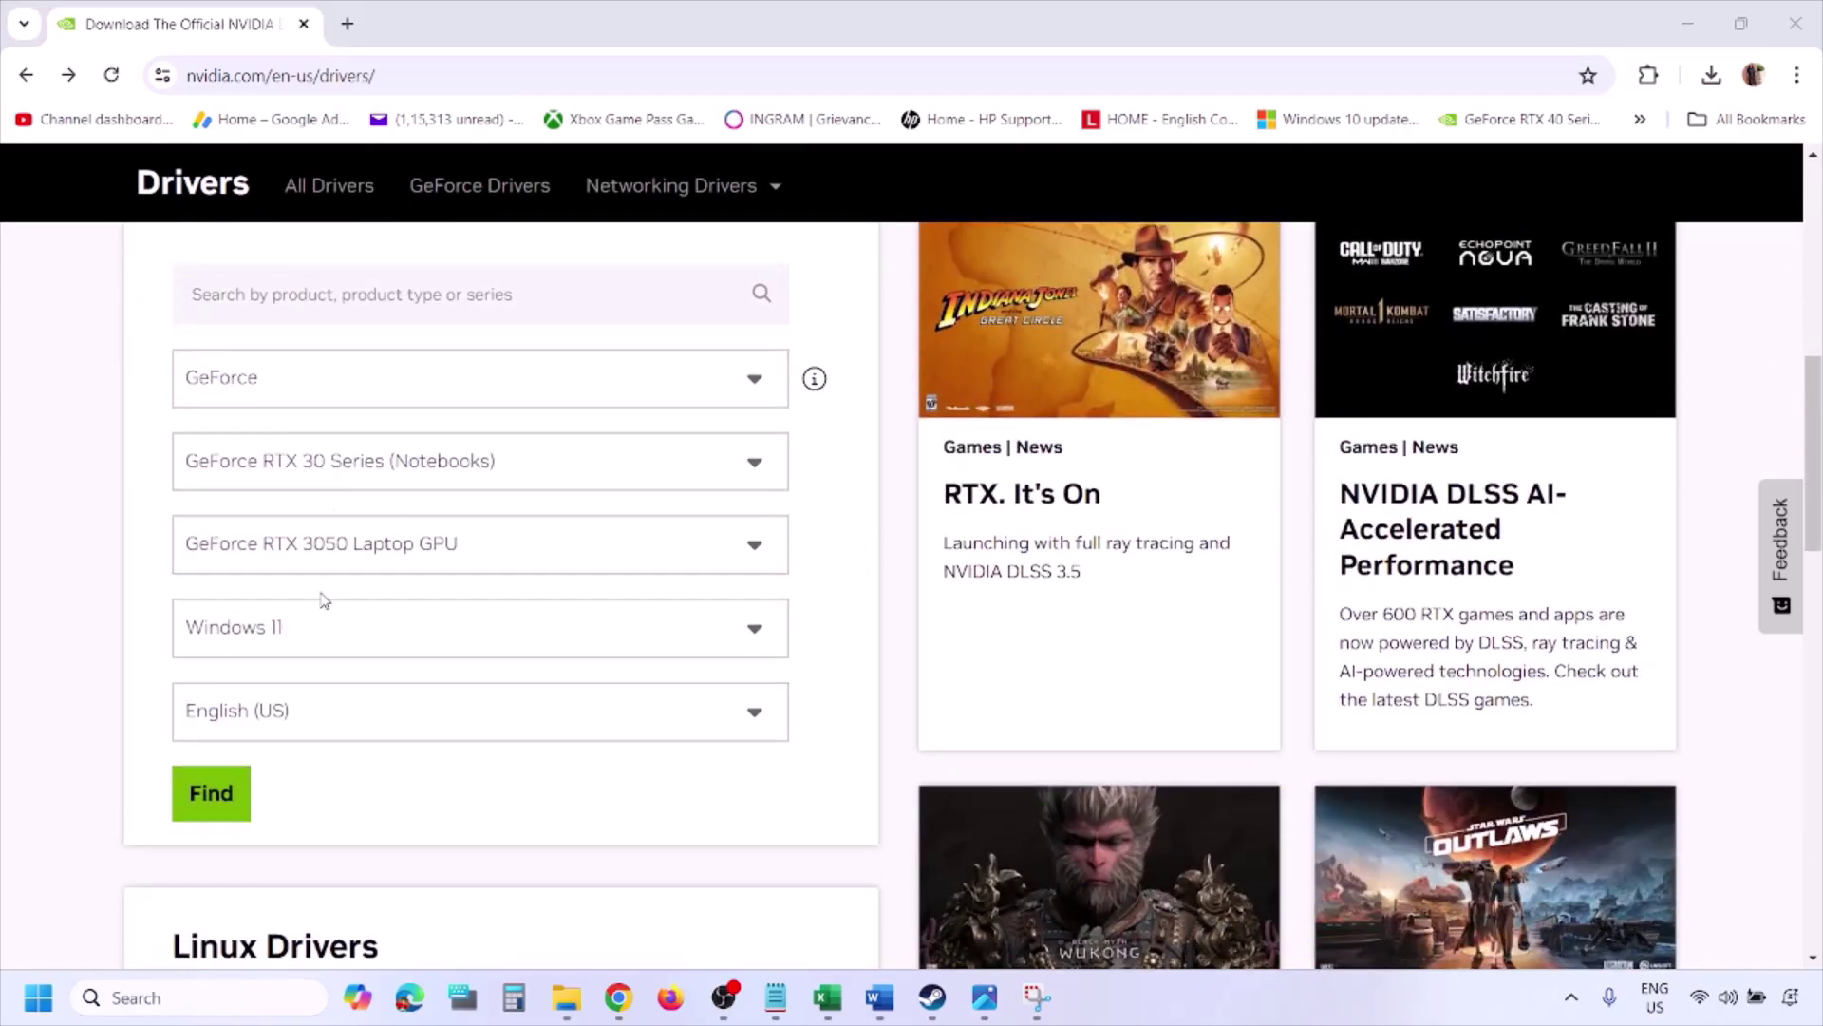
{"action": "left_click", "coordinate": [300, 632]}
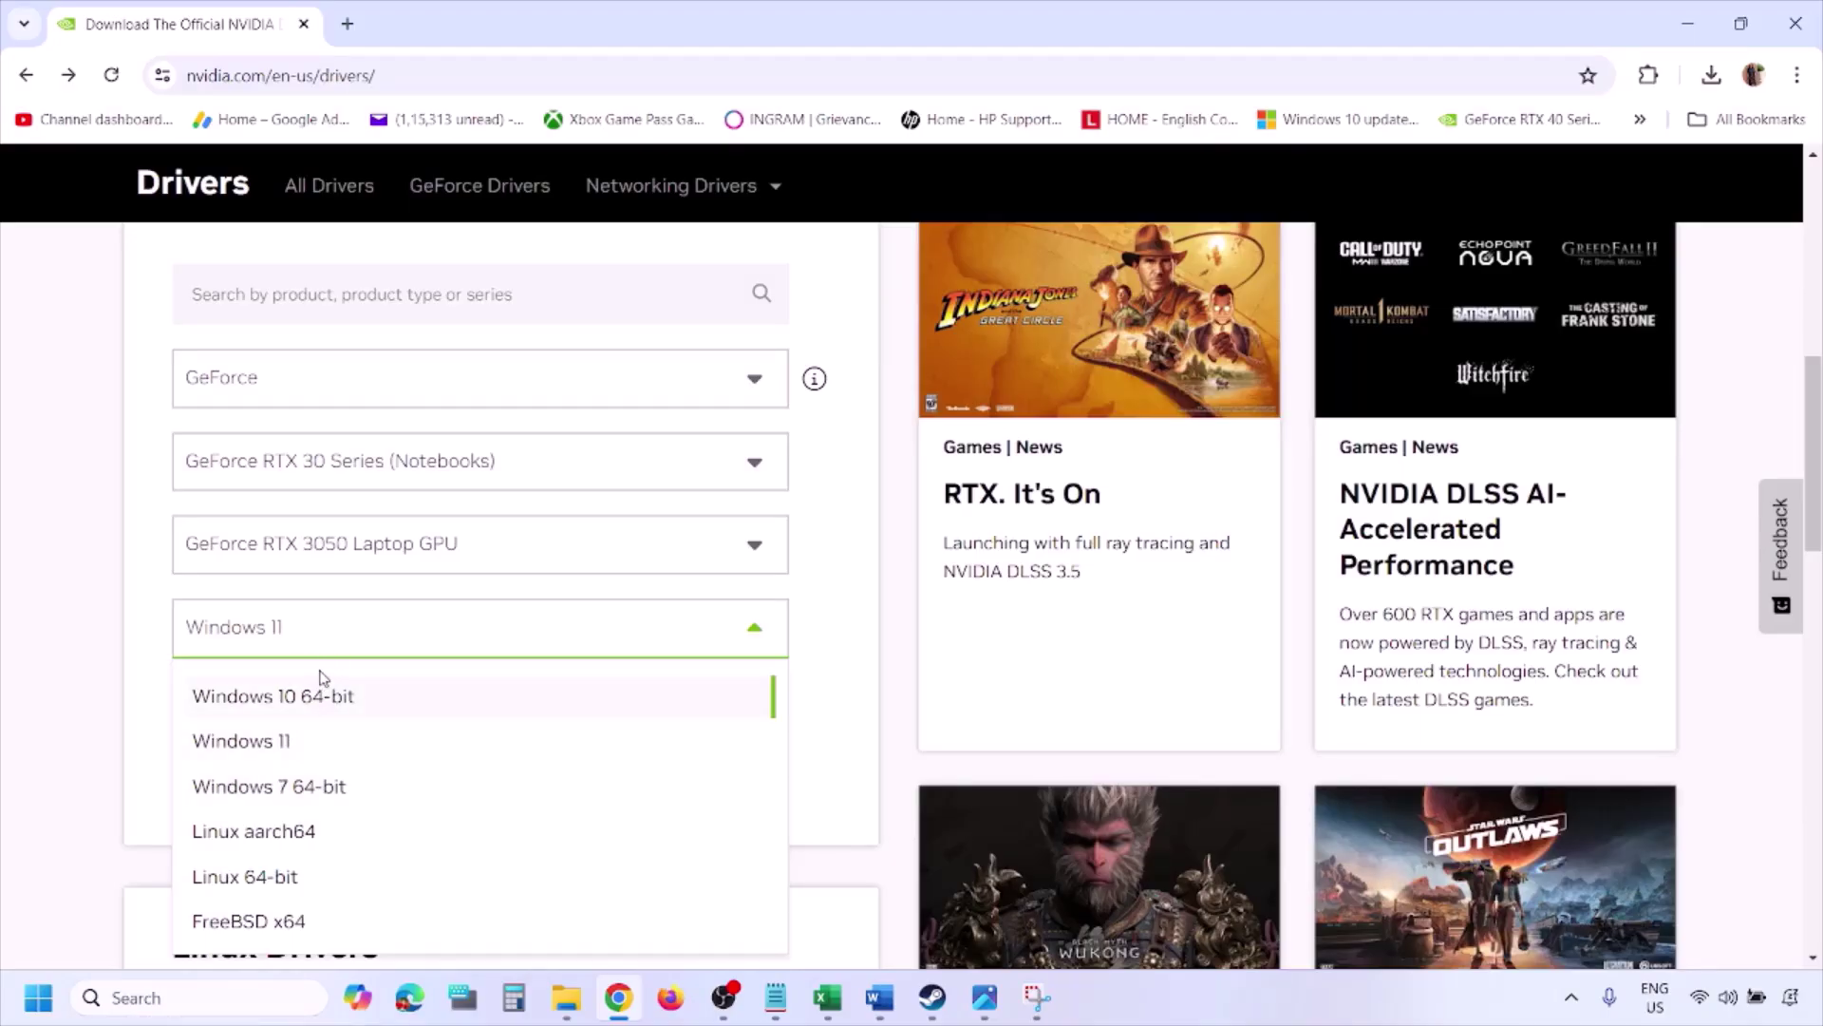
{"action": "left_click", "coordinate": [266, 745]}
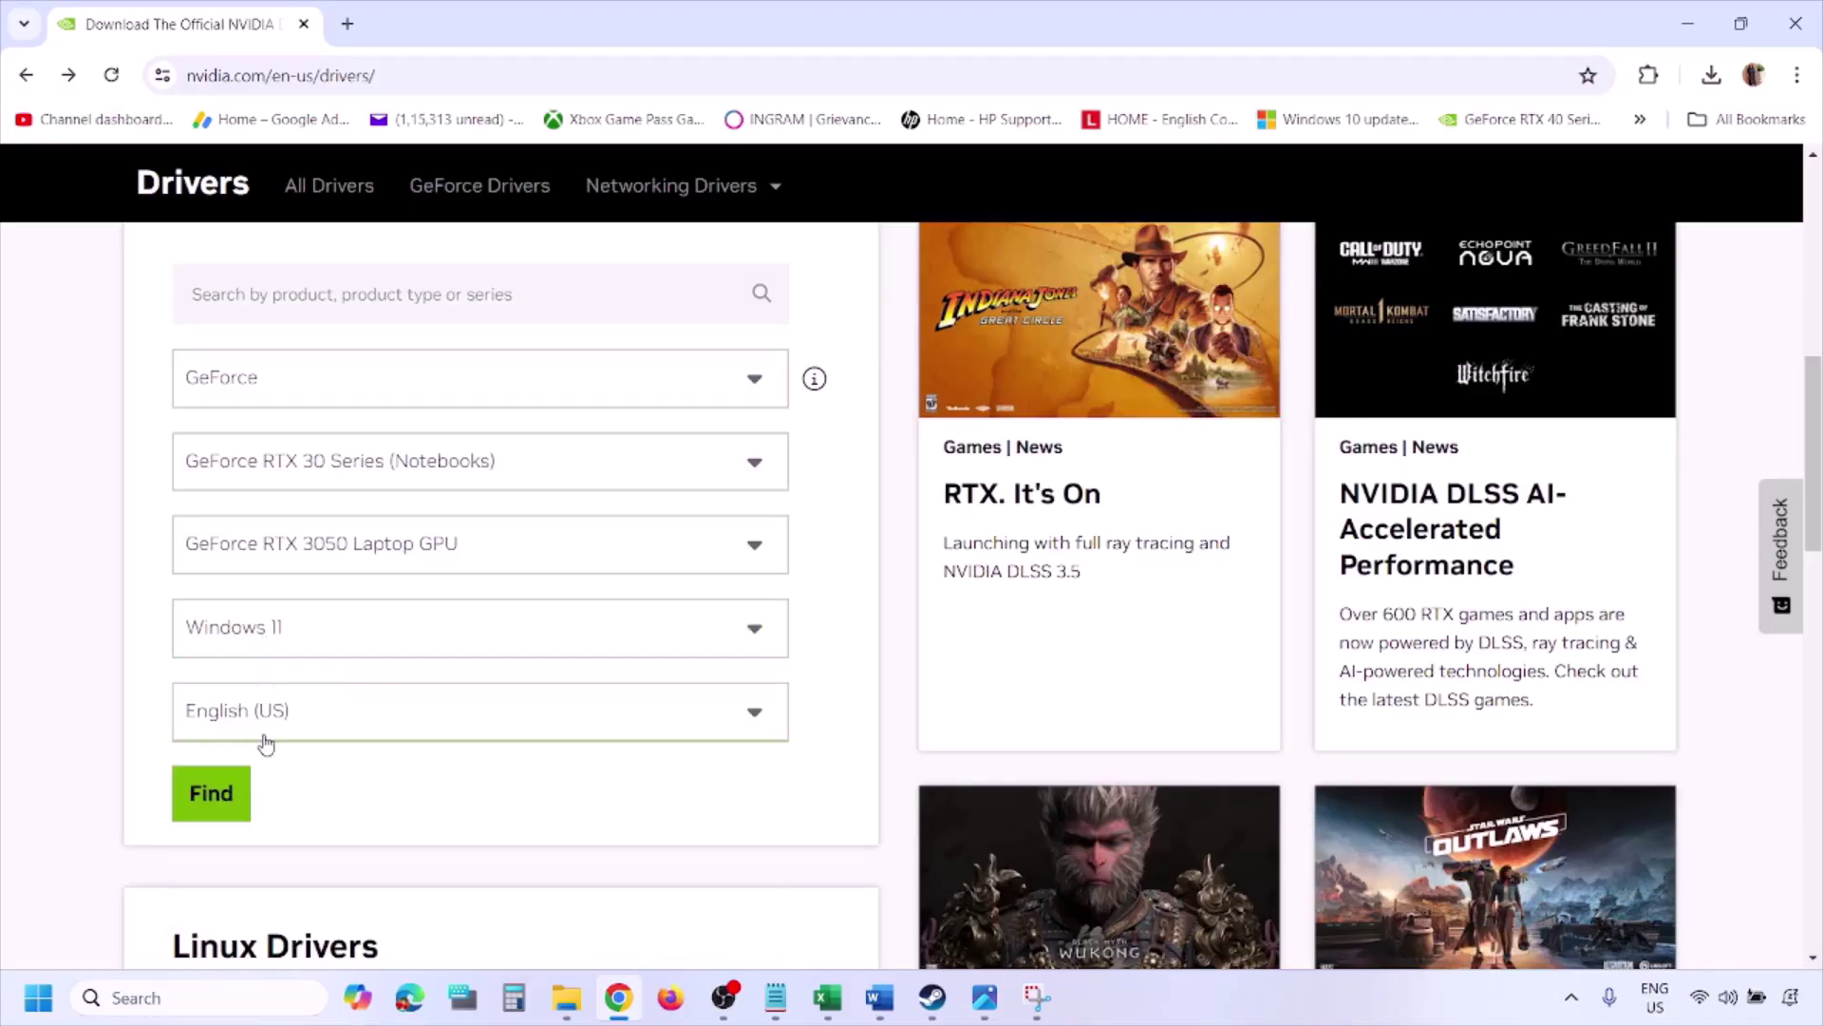
{"action": "left_click", "coordinate": [205, 794]}
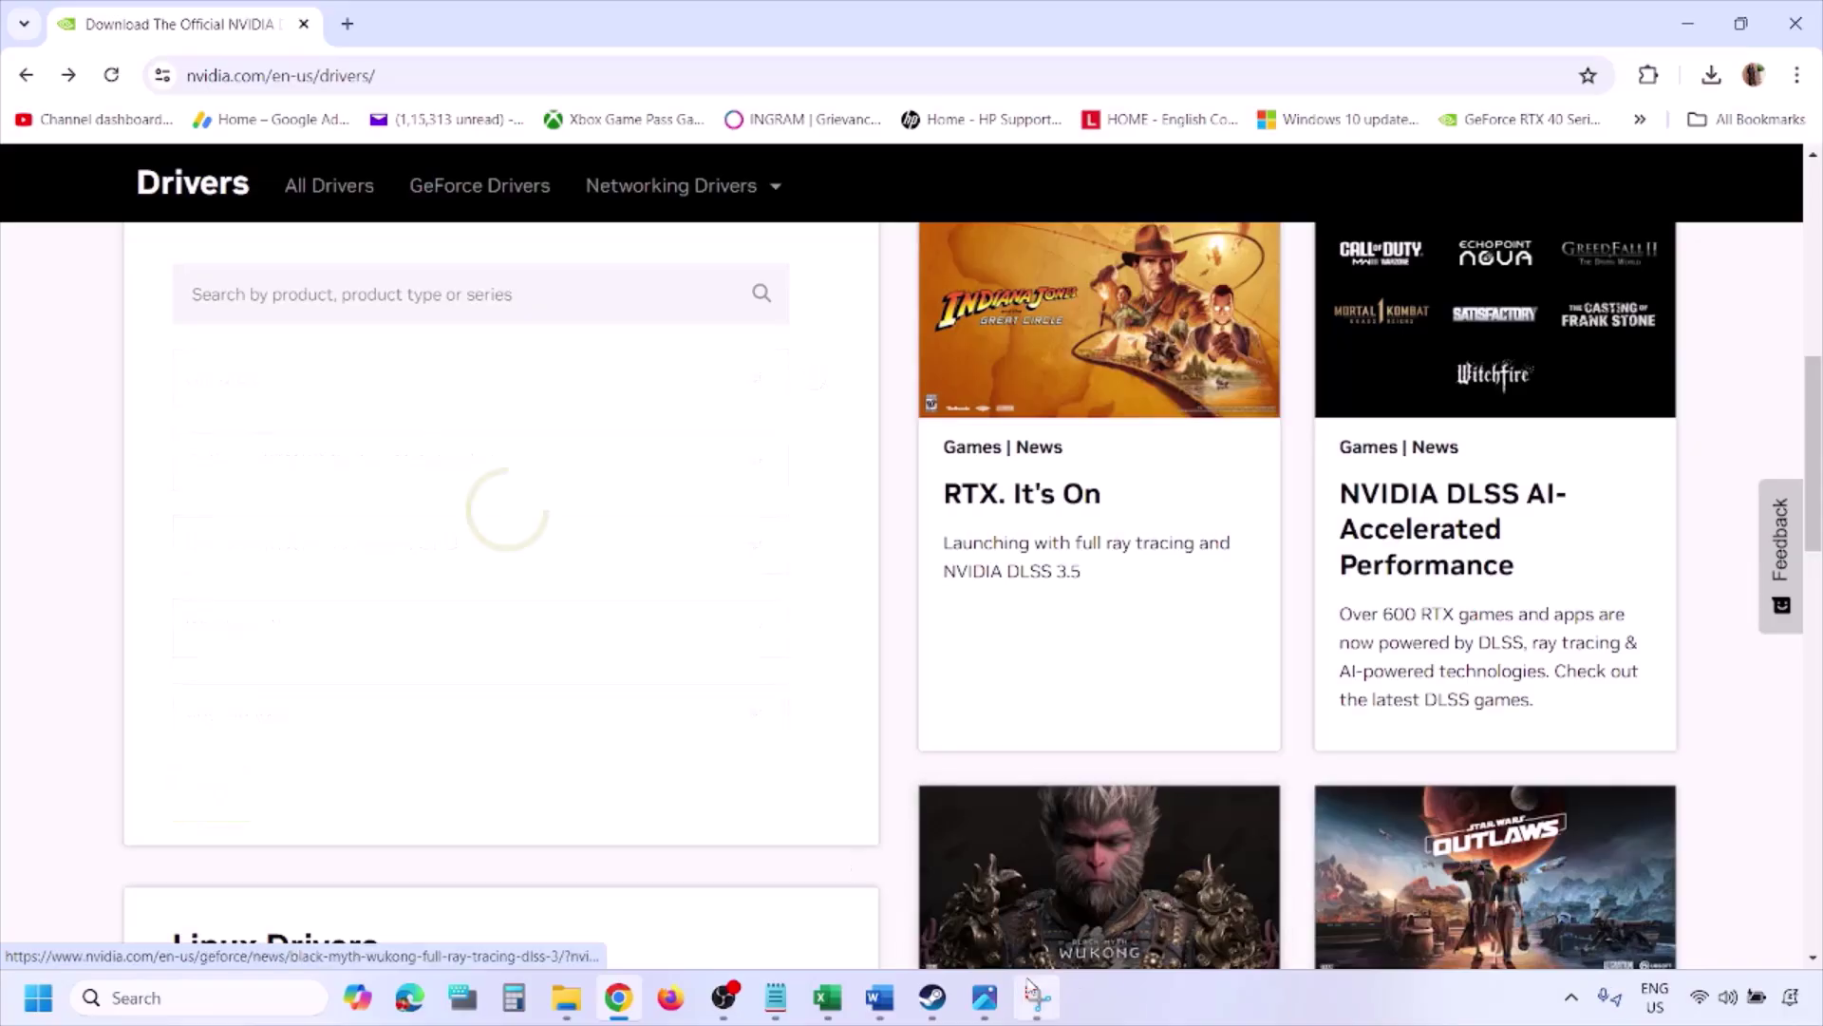
Switch to Photos and review the NVIDIA driver download and custom clean installation screenshots from 1.png to 5.png.
{"action": "left_click", "coordinate": [988, 1007]}
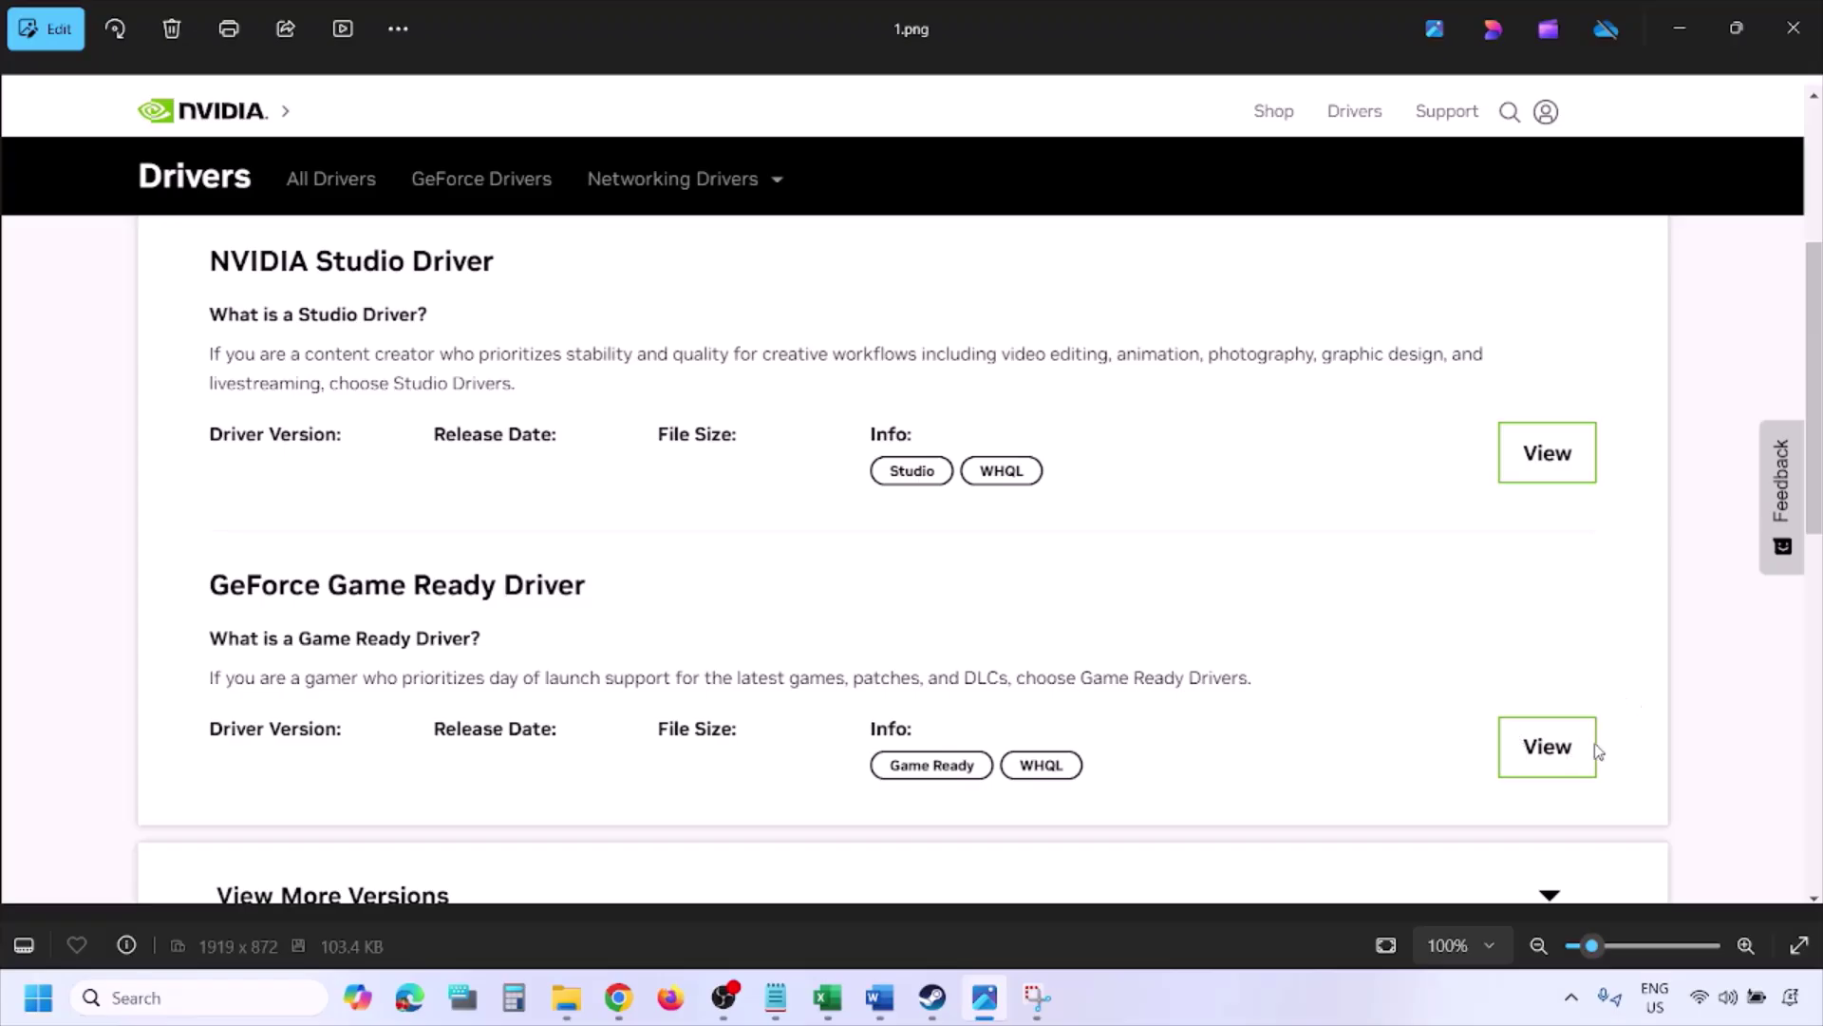
{"action": "key", "text": "Right"}
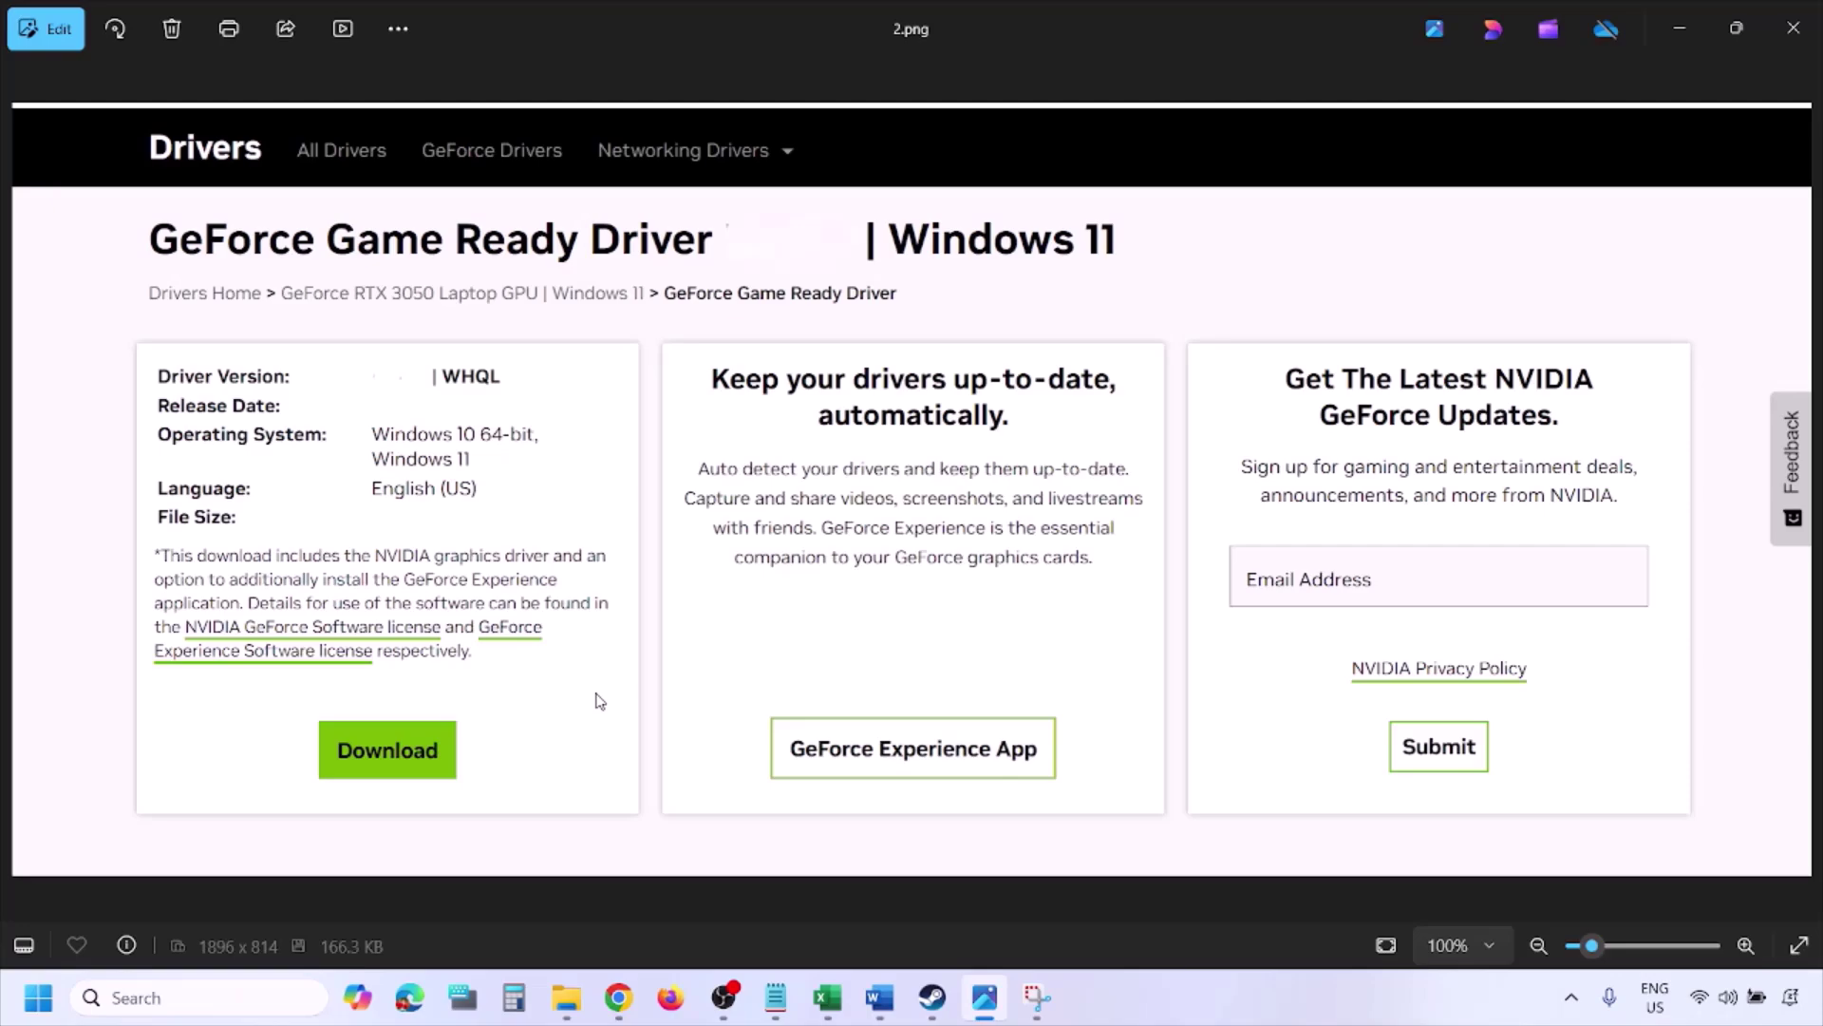
{"action": "key", "text": "Right"}
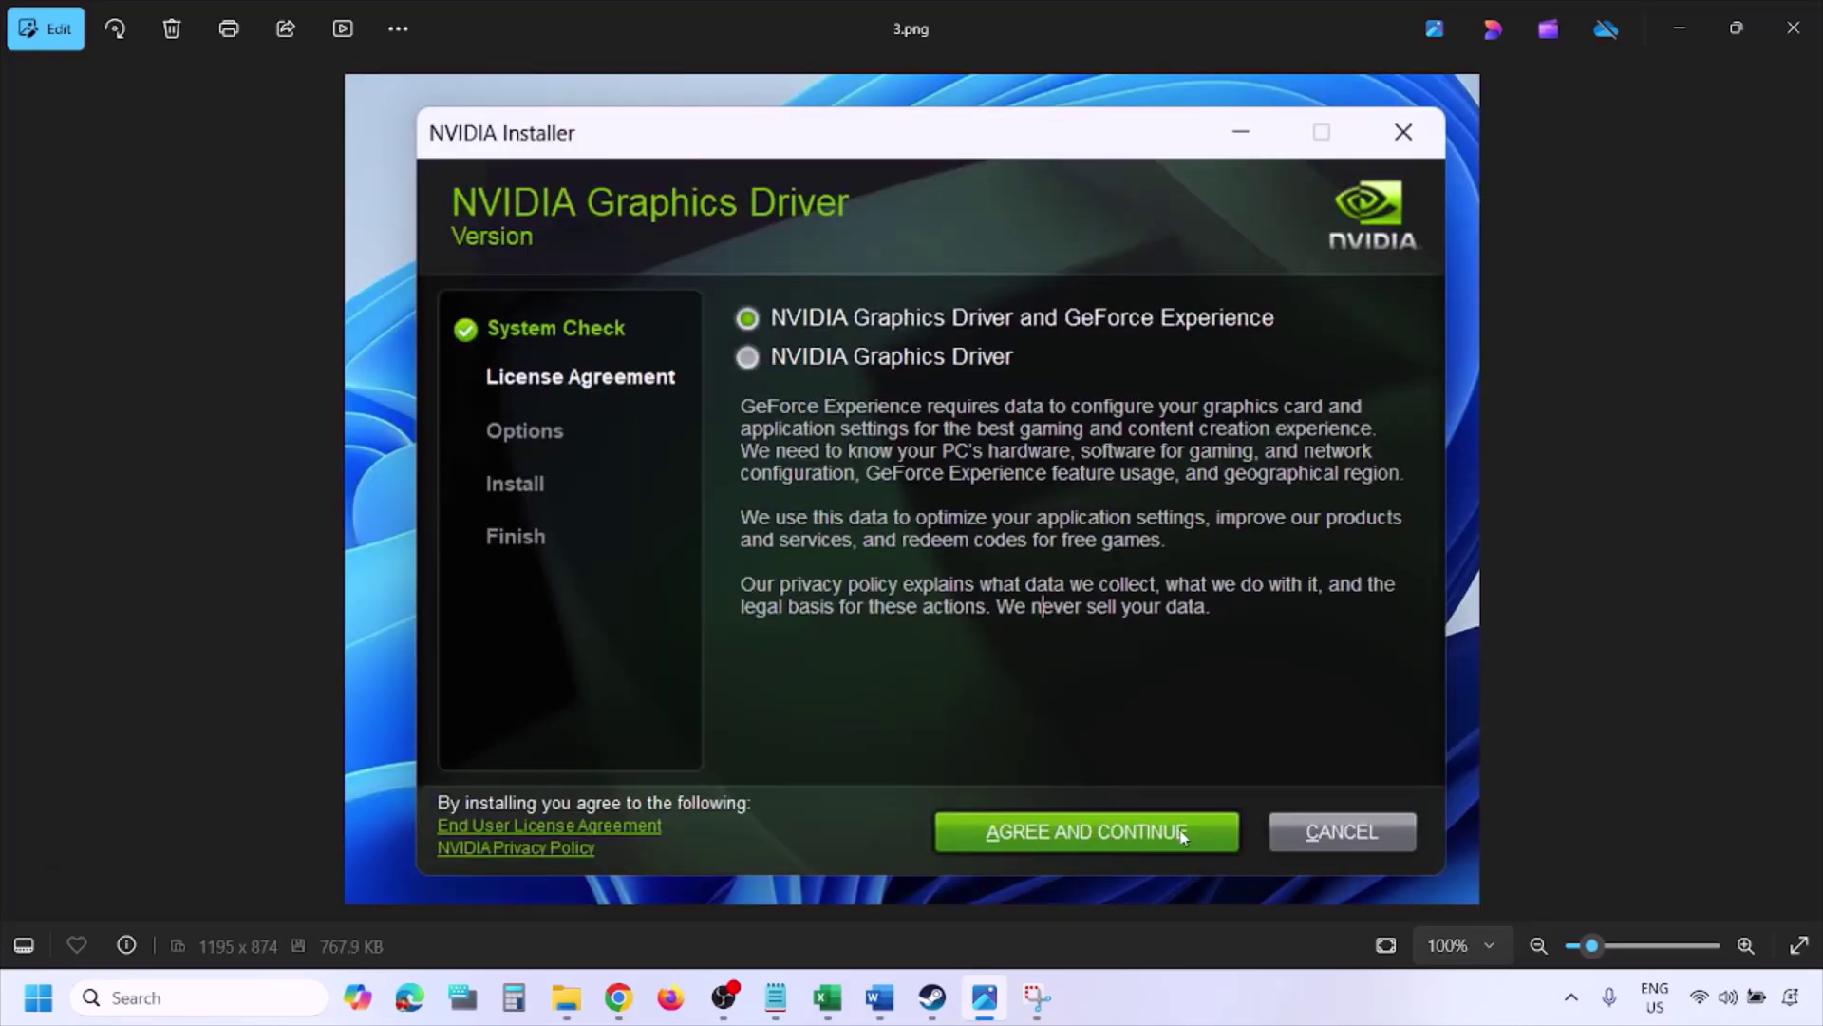
{"action": "key", "text": "Right"}
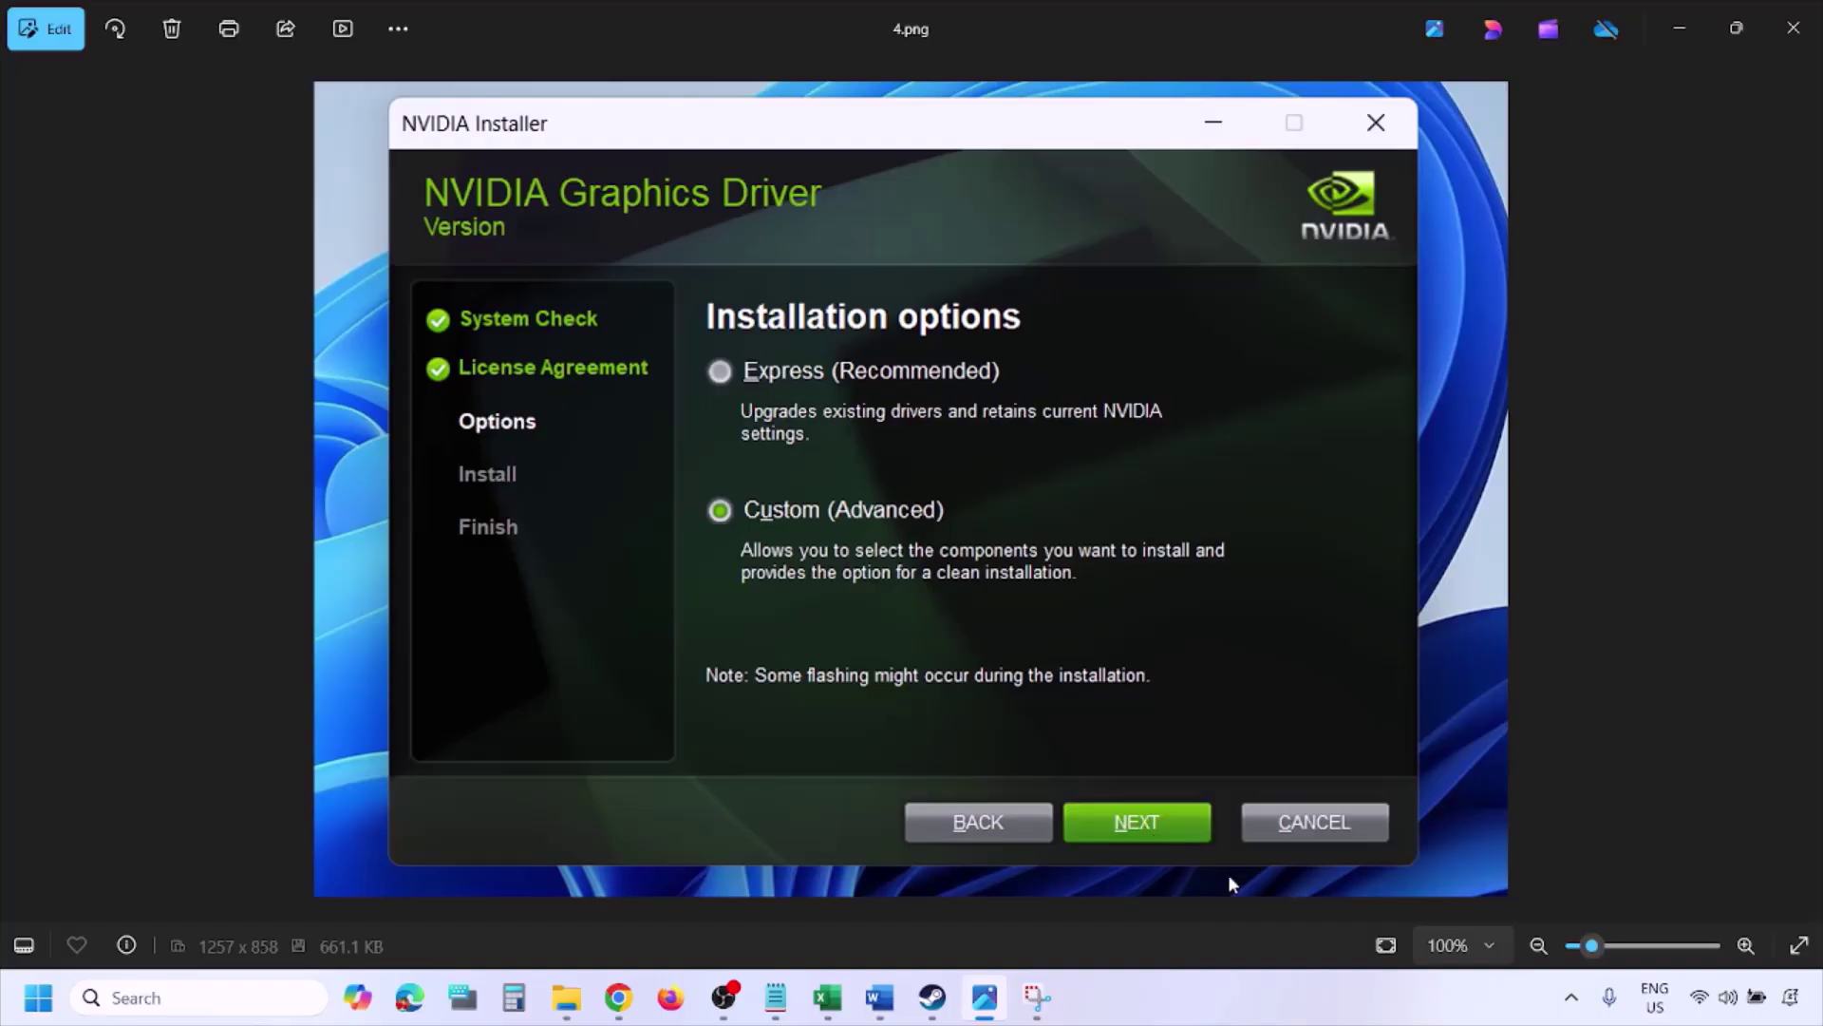
{"action": "key", "text": "Right"}
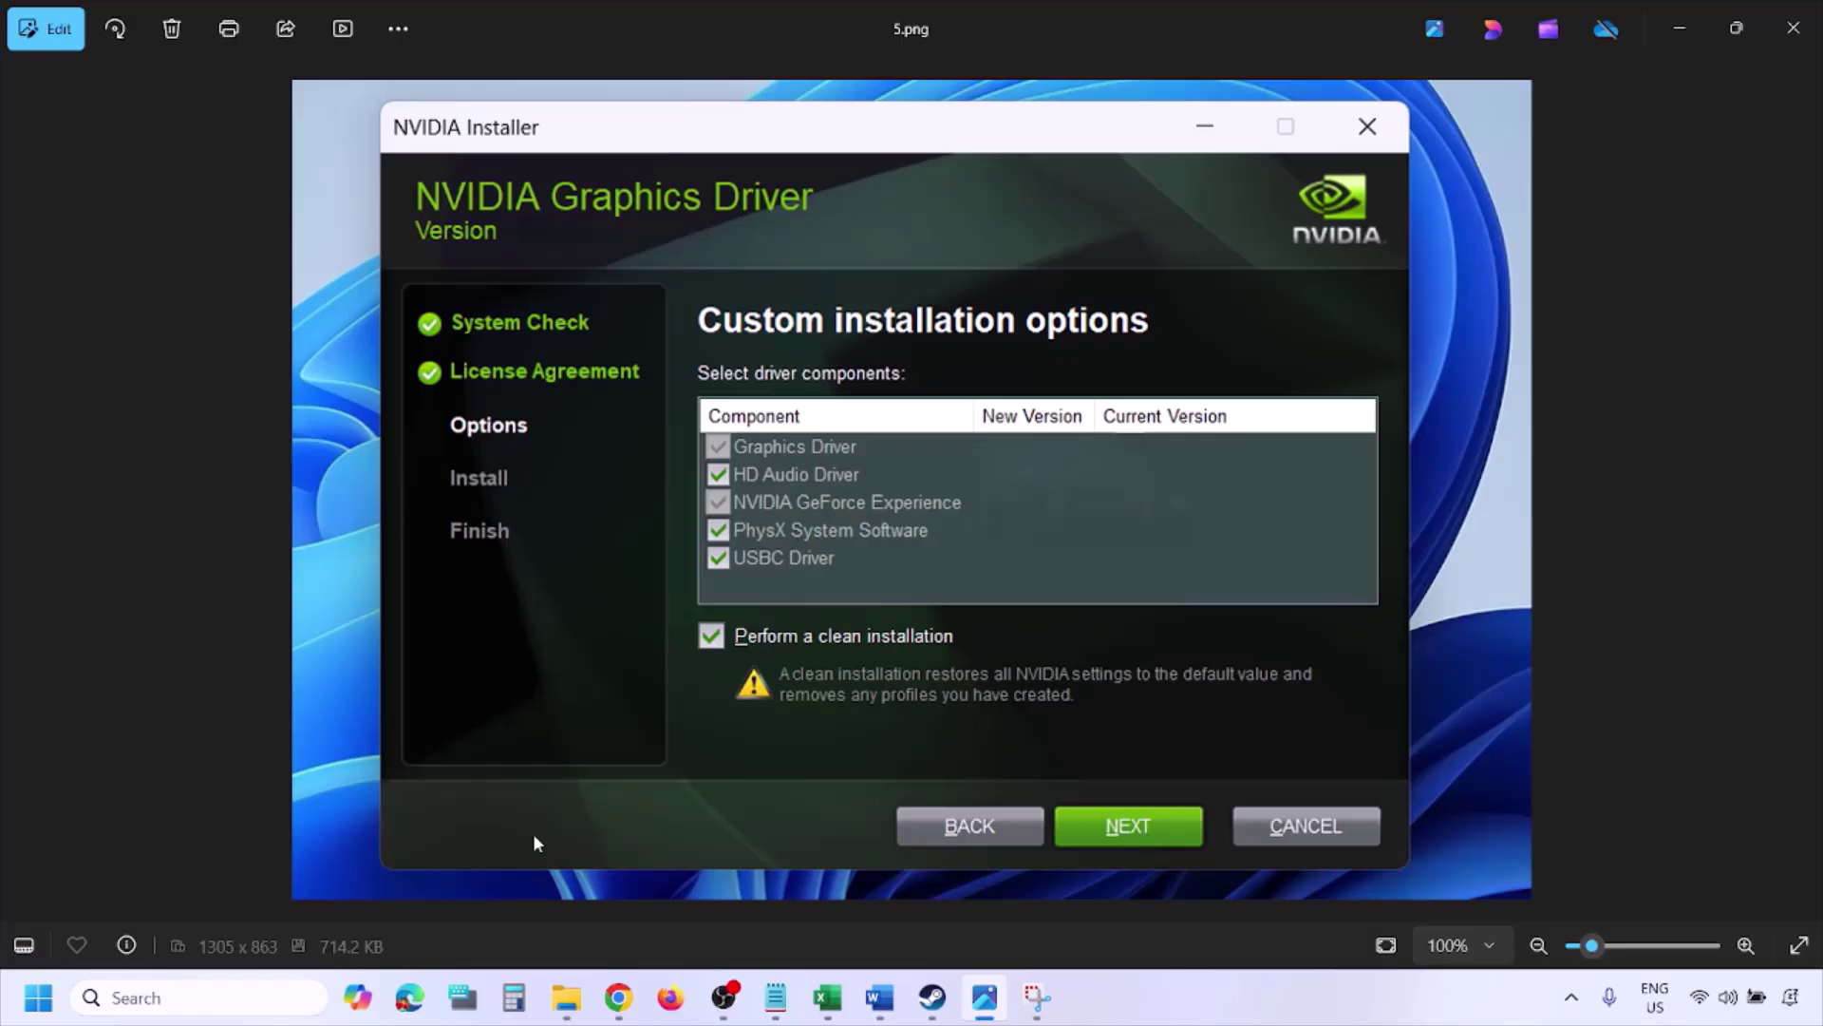
Bring up the Windows power options that include Restart.
{"action": "left_click", "coordinate": [38, 997]}
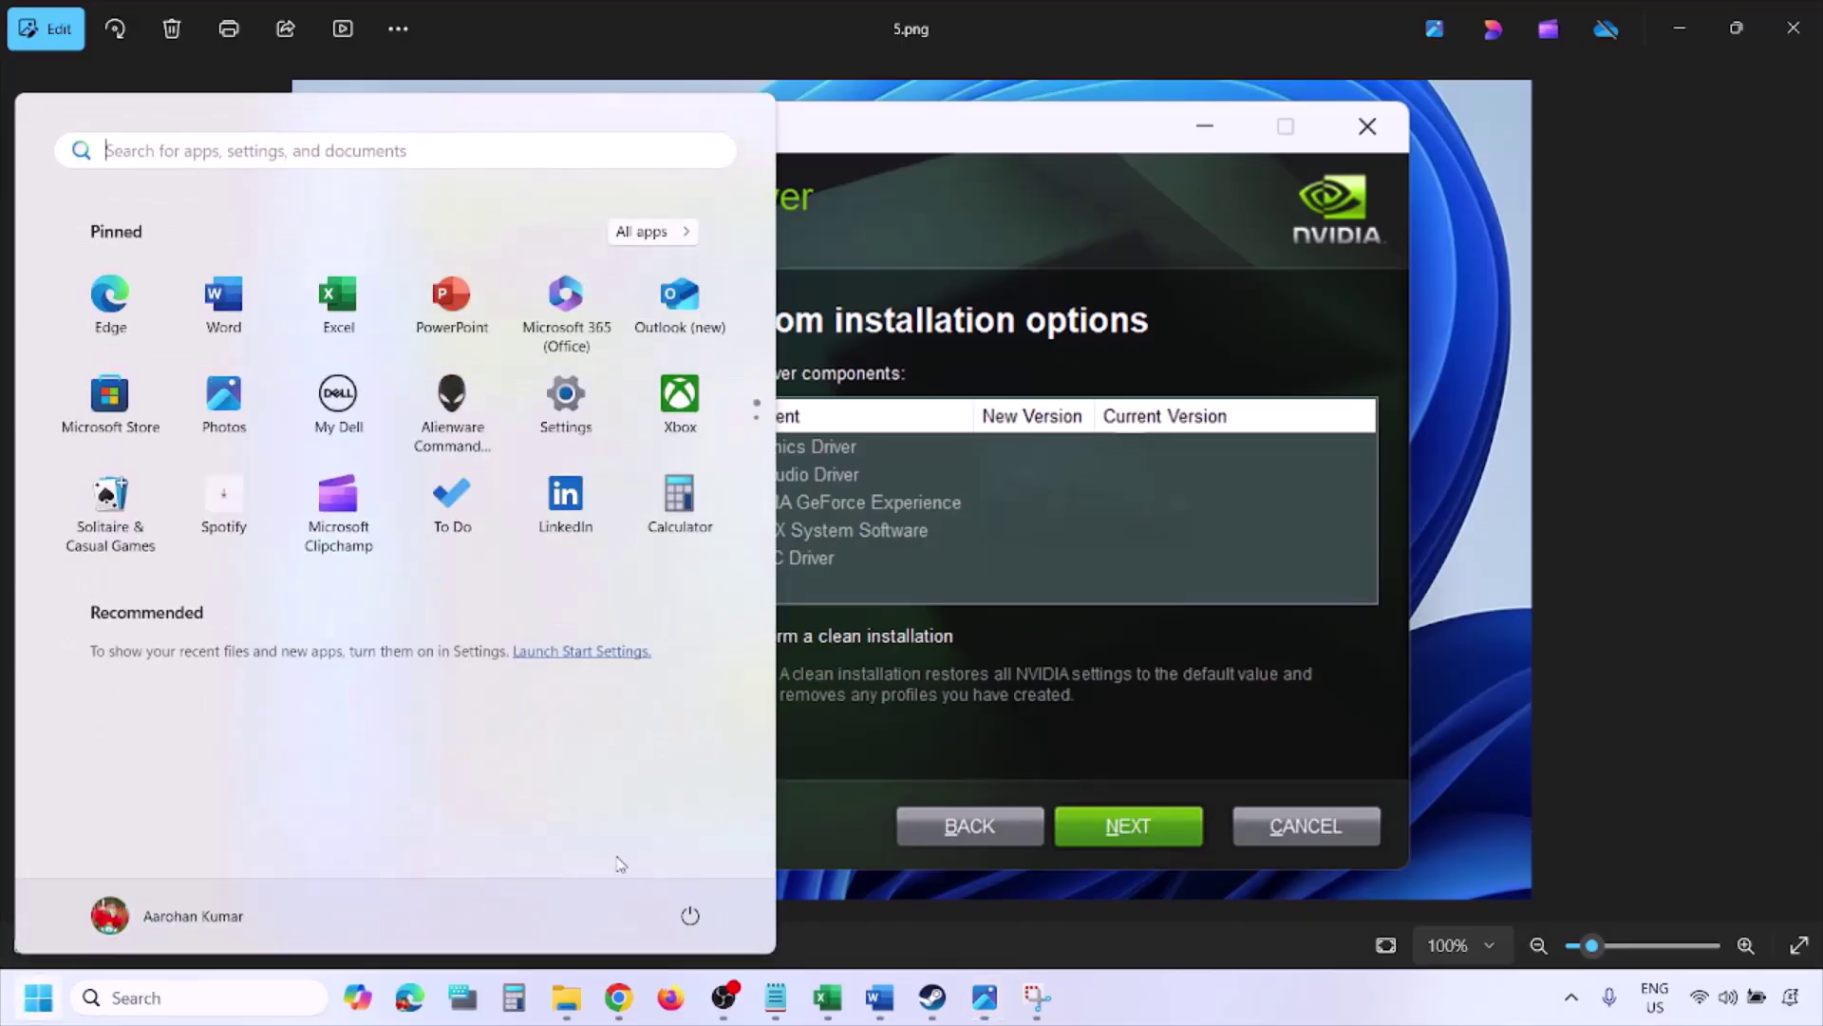
{"action": "left_click", "coordinate": [699, 925]}
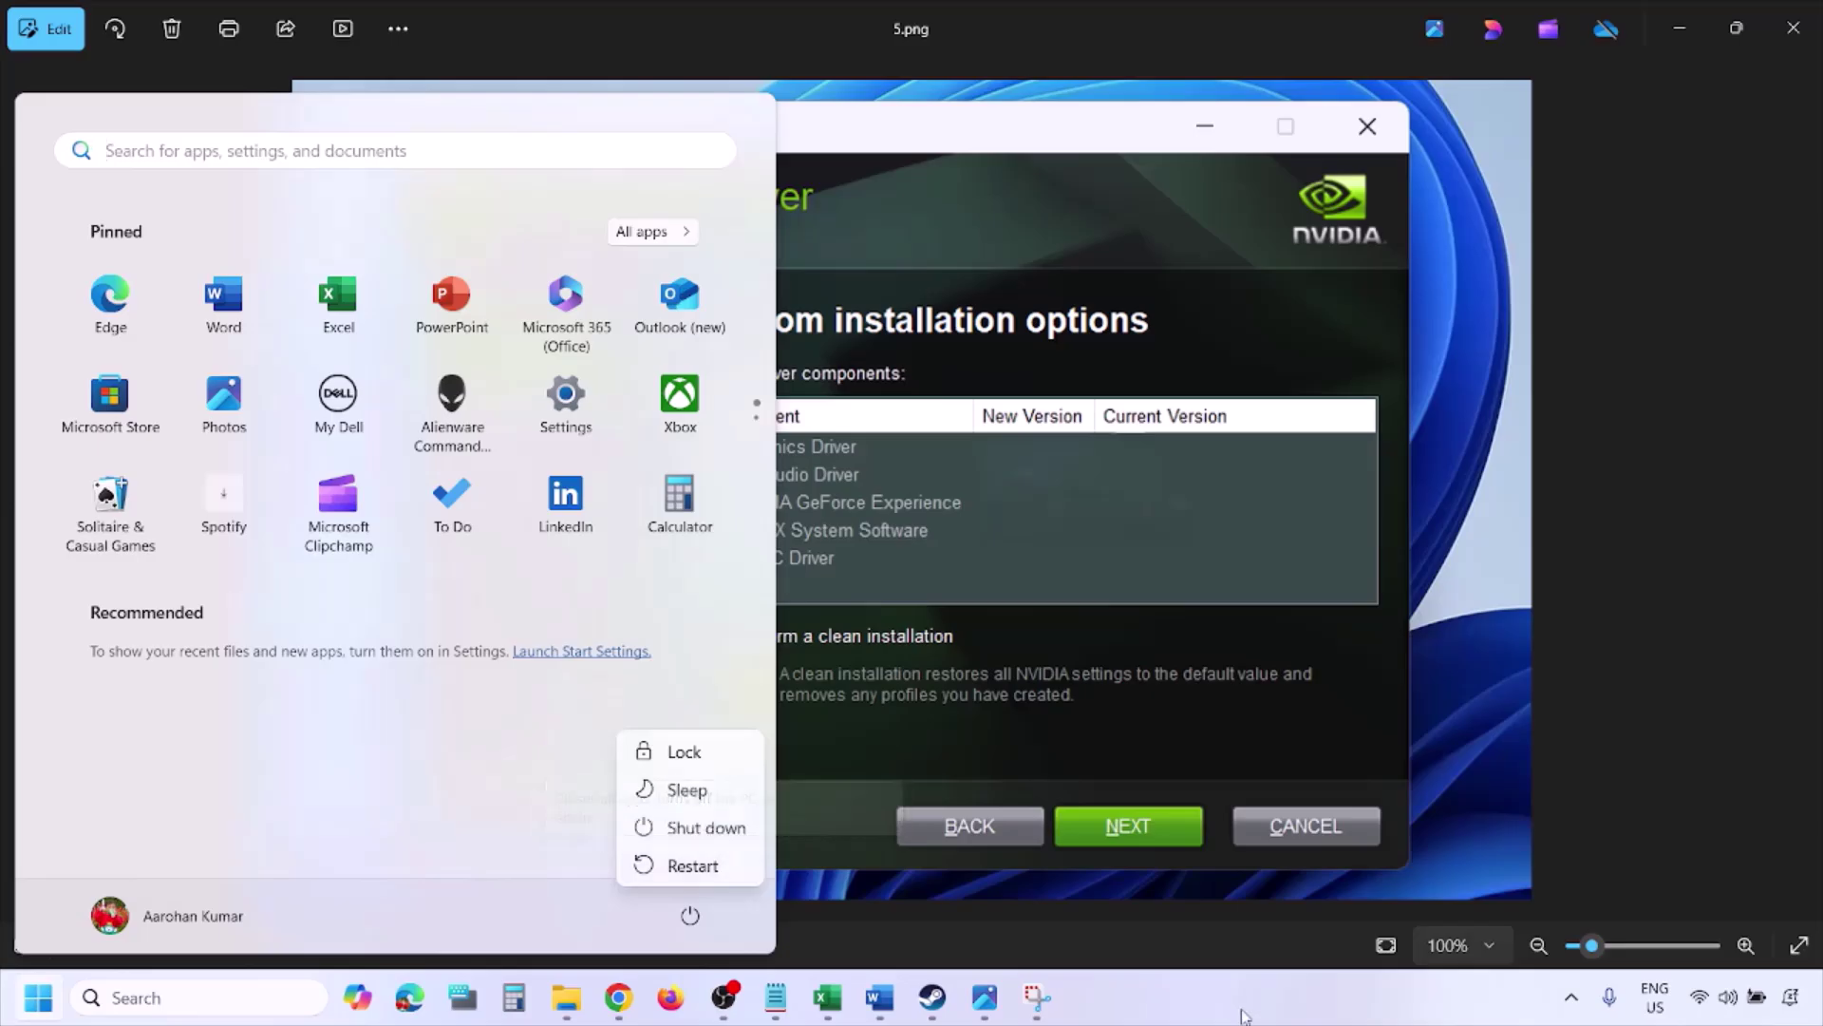
{"action": "key", "text": "Left"}
{"action": "key", "text": "Left"}
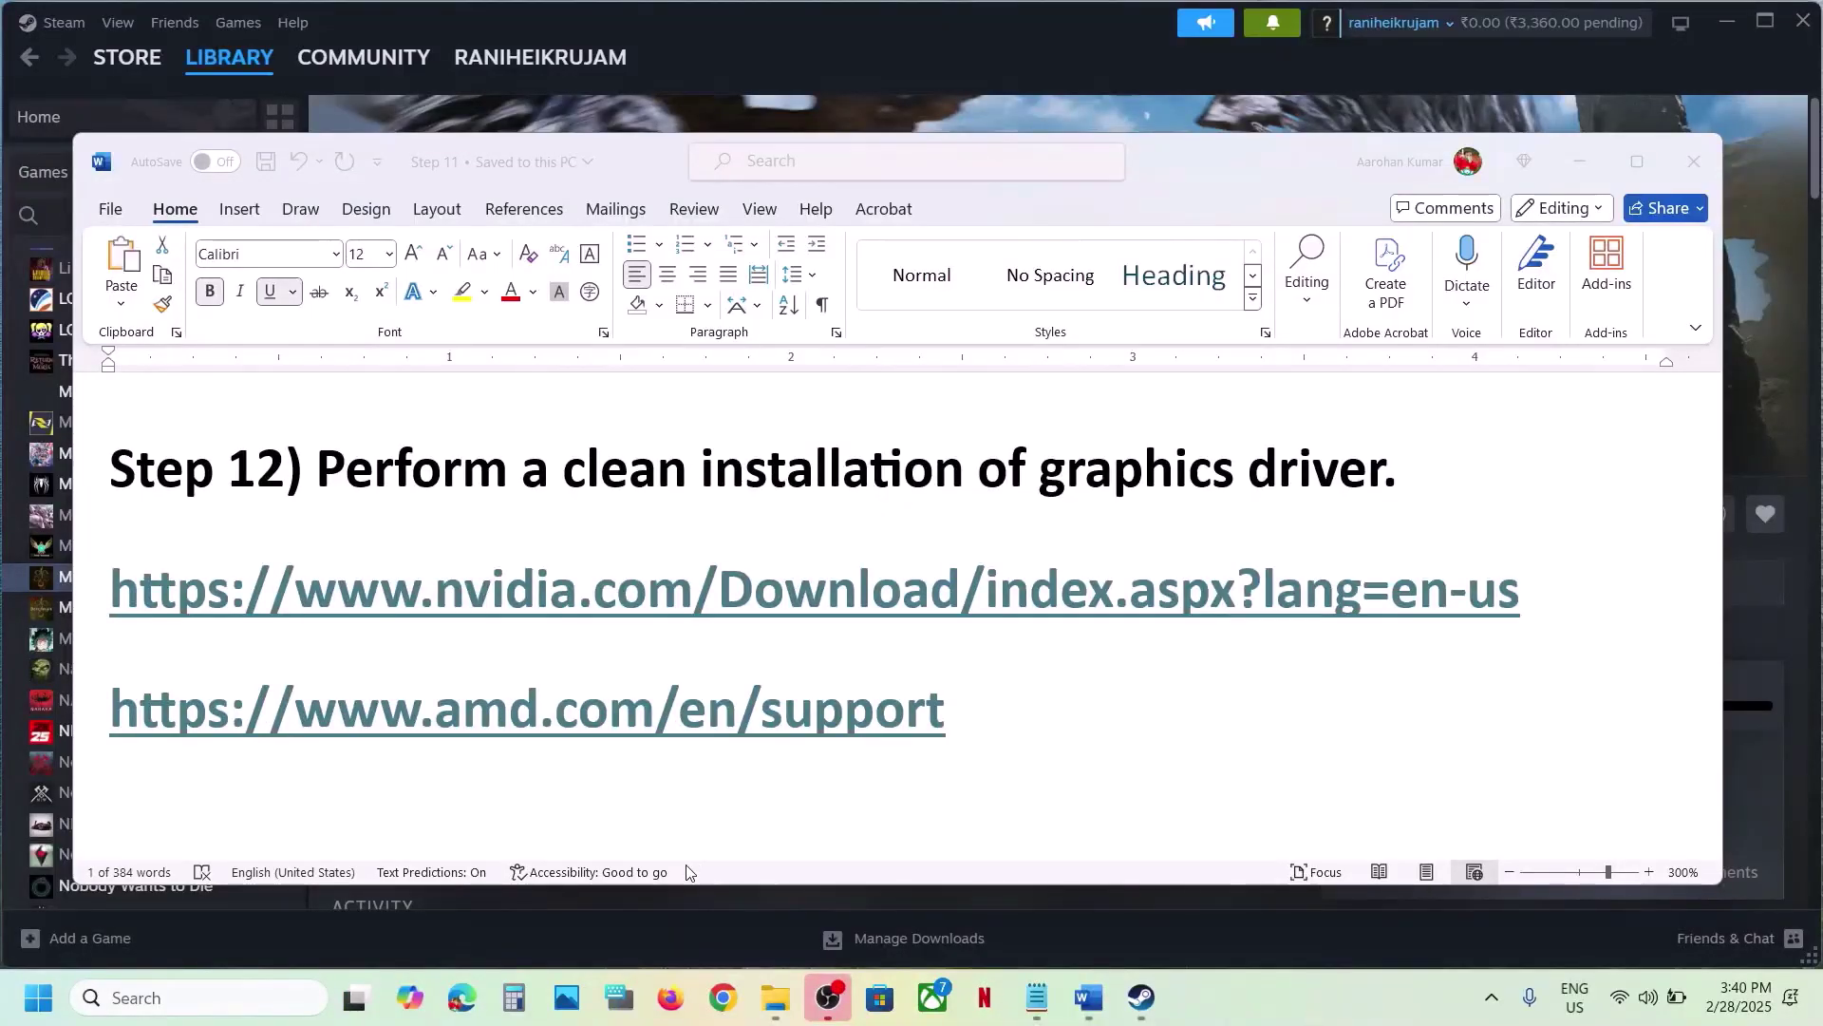
In the Word checklist, highlight Step 12's AMD support link and continue to Step 13 on AMD optional updates.
{"action": "left_click_drag", "start_coordinate": [1009, 700], "coordinate": [392, 703]}
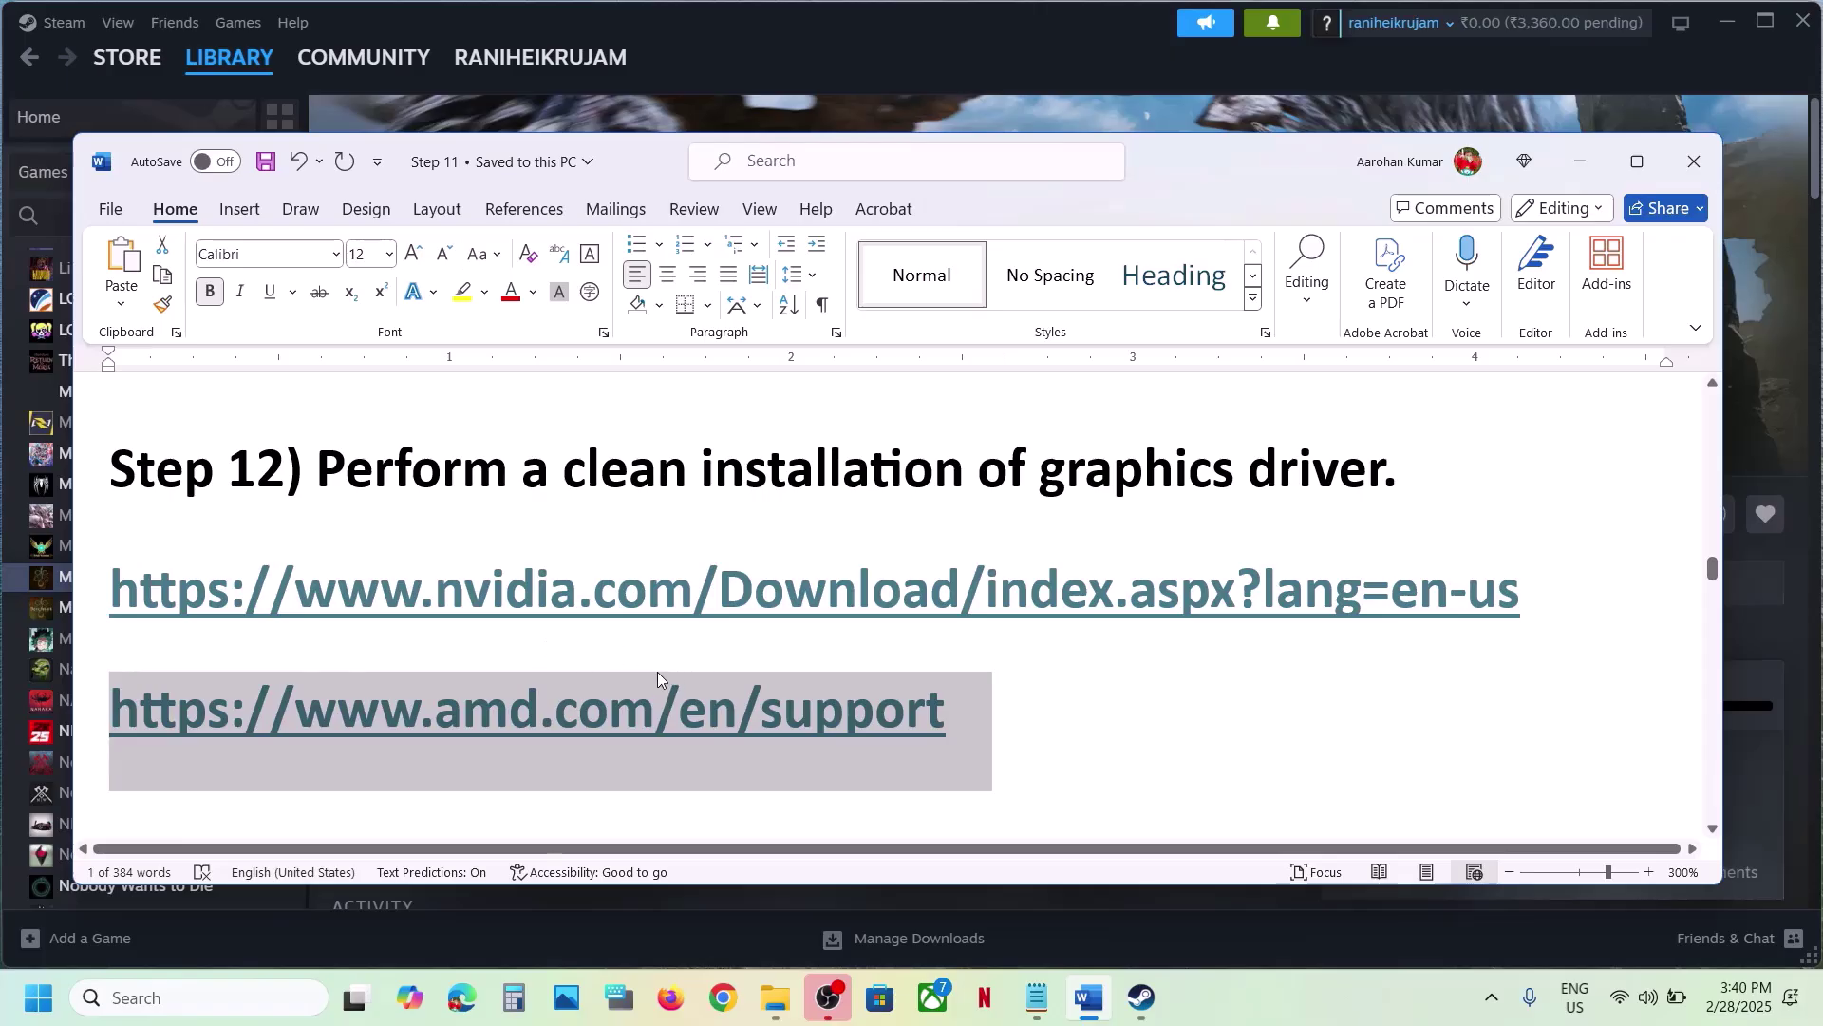
{"action": "left_click", "coordinate": [648, 591]}
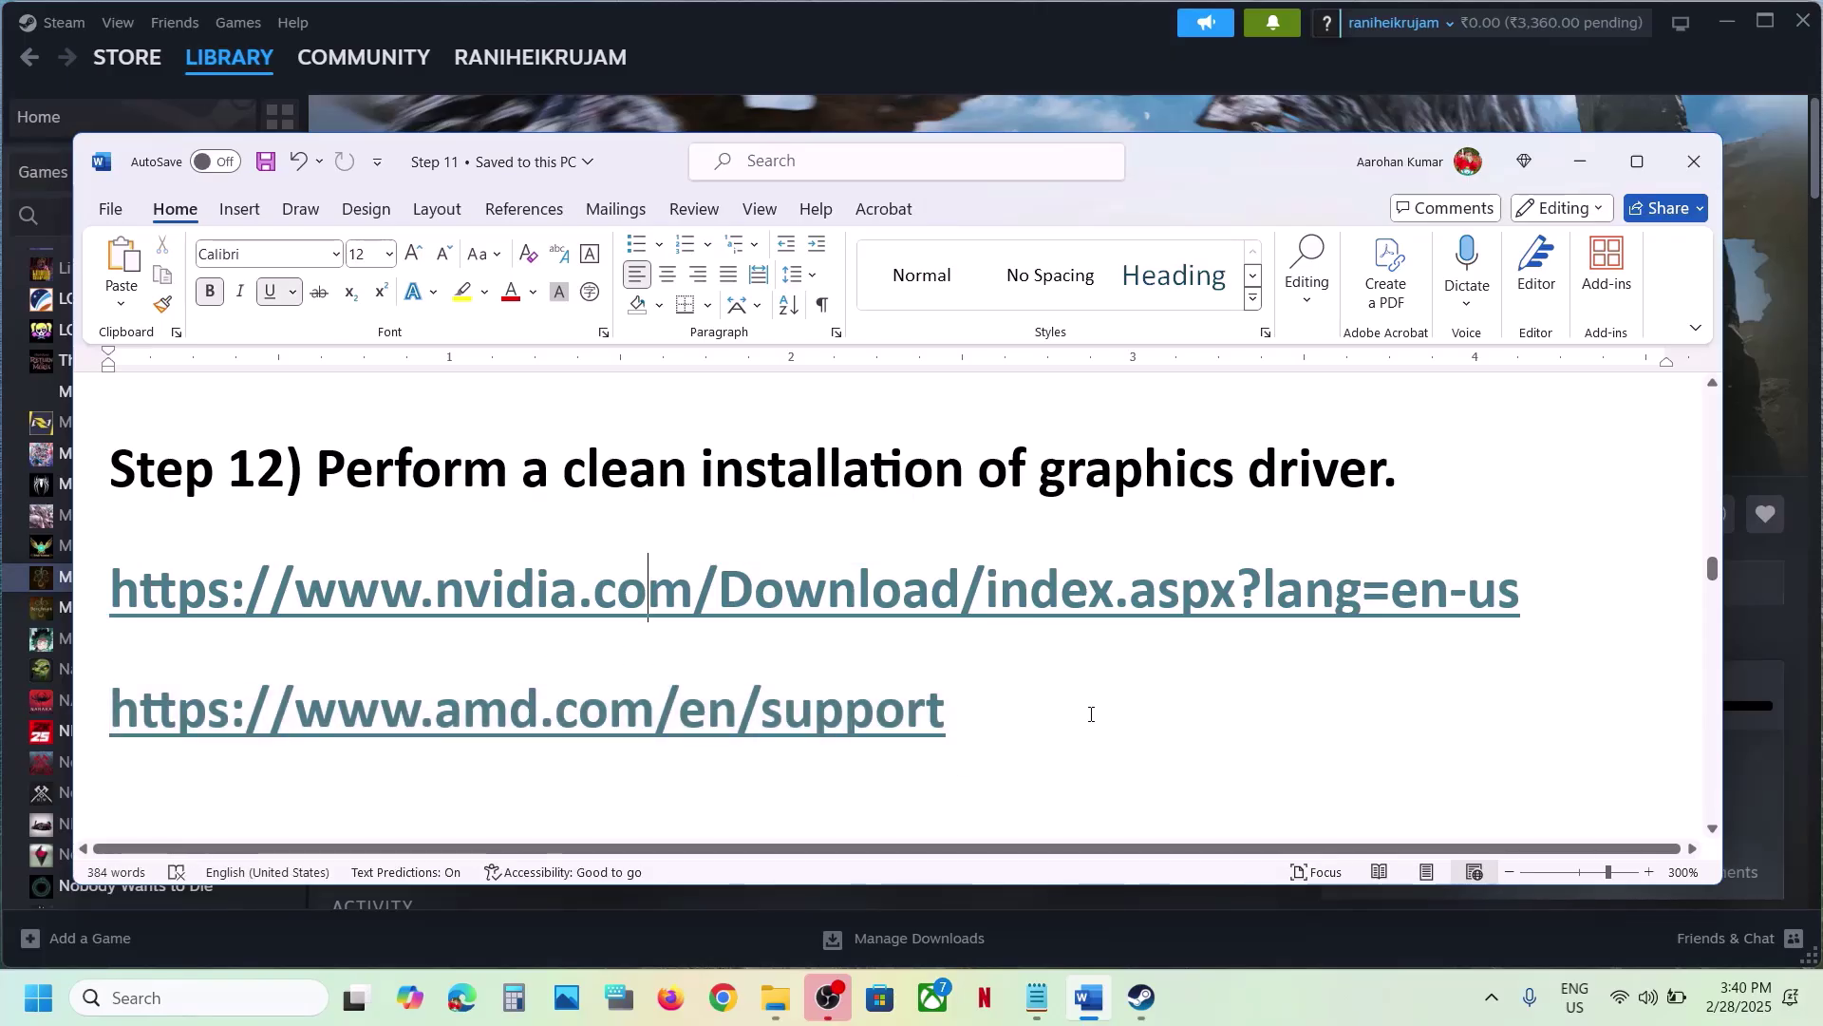
{"action": "triple_click", "coordinate": [236, 695]}
{"action": "left_click", "coordinate": [236, 695]}
{"action": "scroll", "coordinate": [236, 695], "scroll_direction": "down", "scroll_amount": 5}
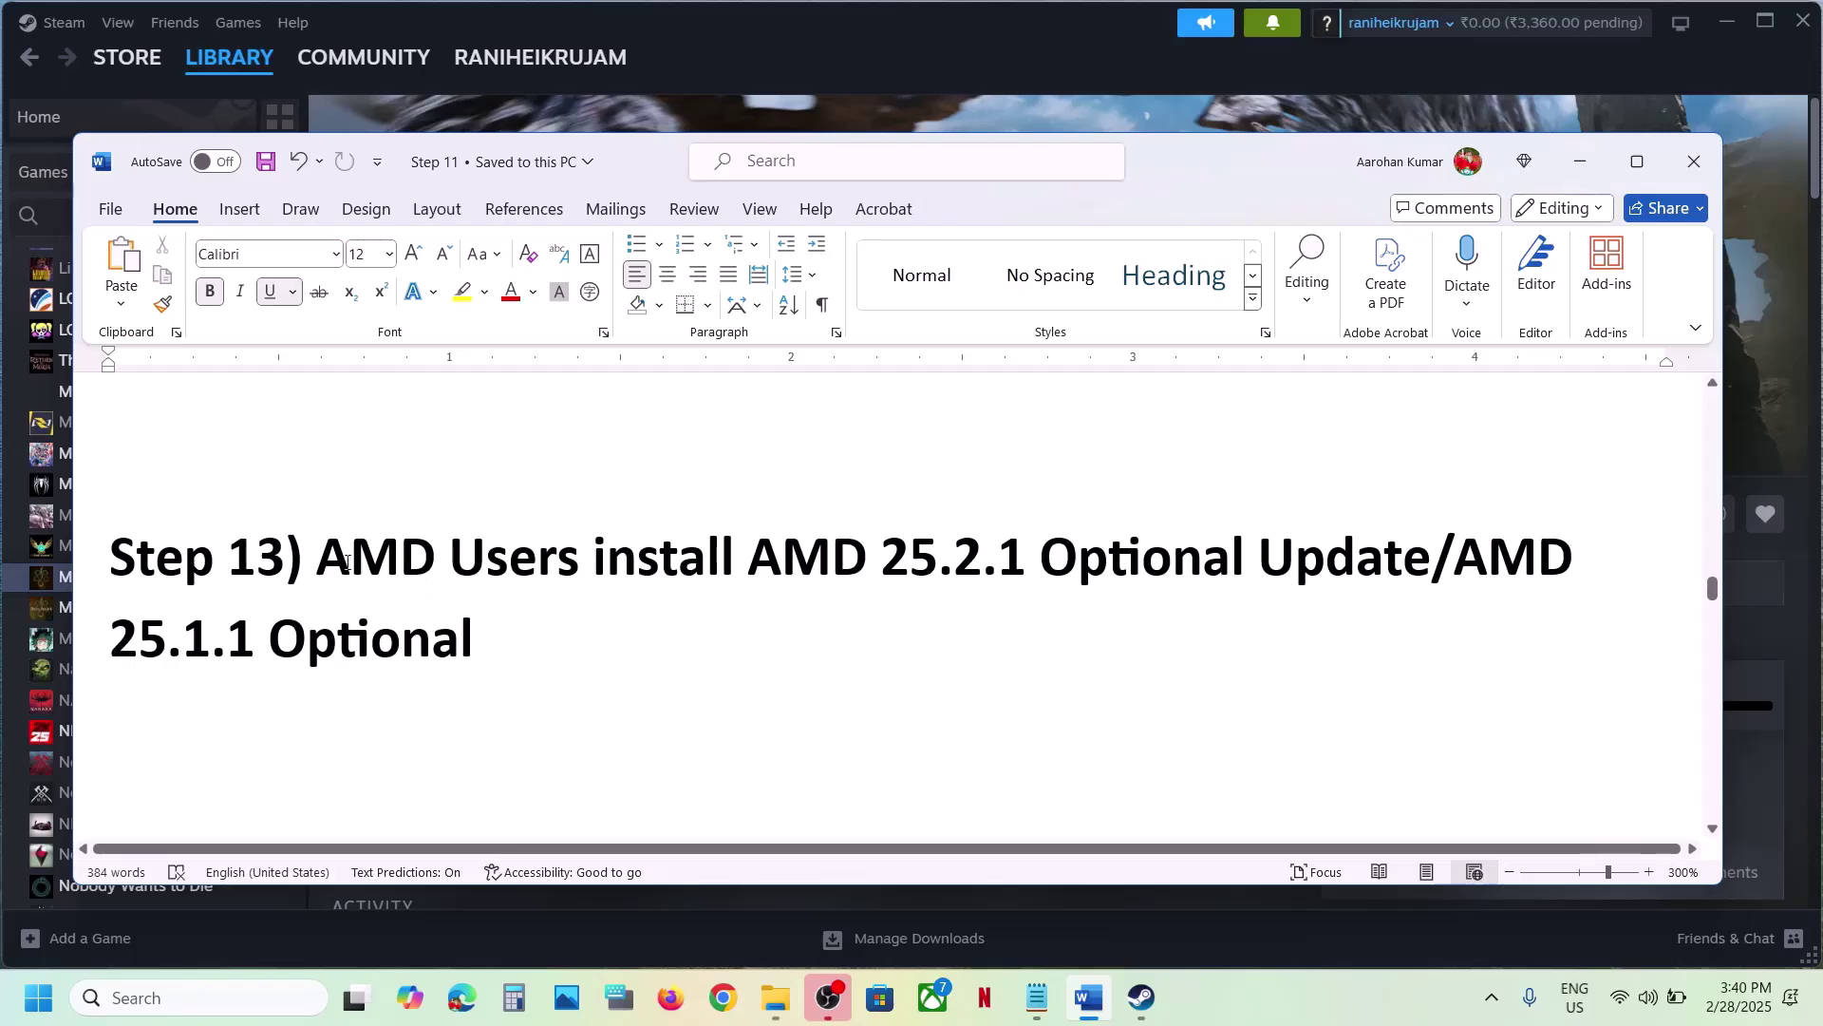
Highlight Step 13's instruction for AMD users to install the 25.2.1 or 25.1.1 optional update.
{"action": "left_click_drag", "start_coordinate": [317, 561], "coordinate": [608, 561]}
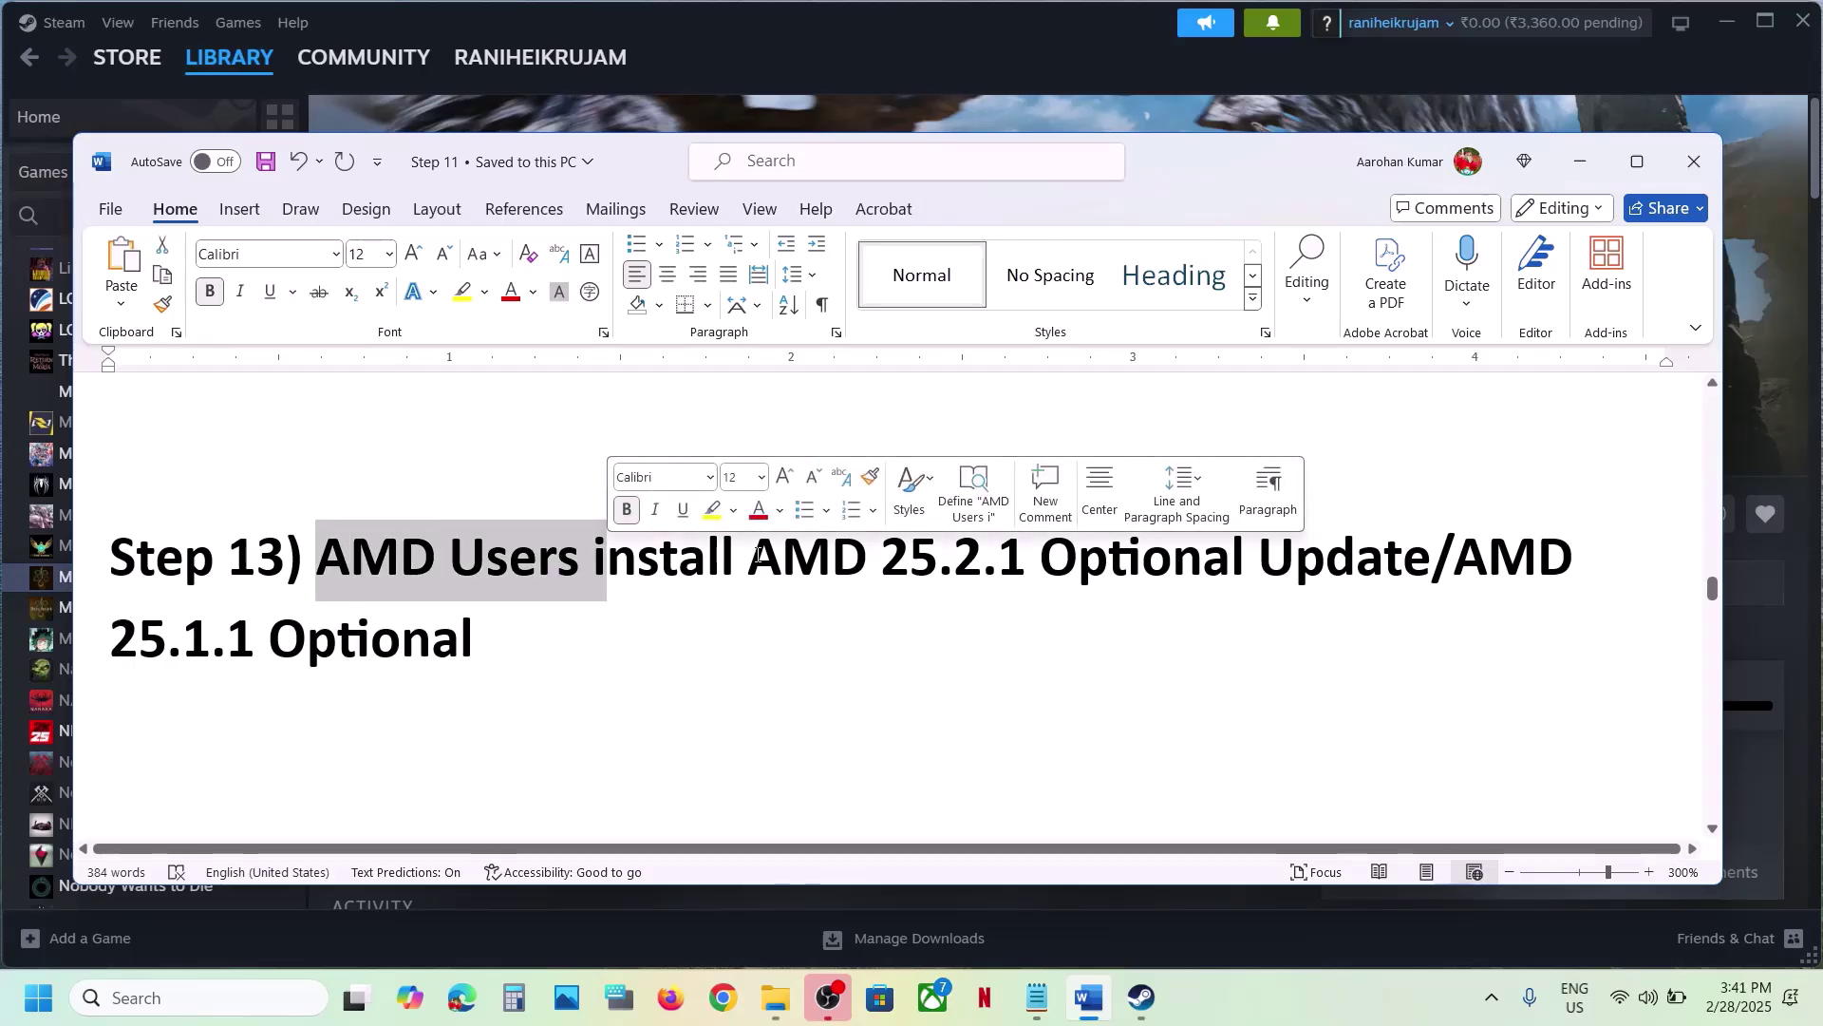
{"action": "left_click_drag", "start_coordinate": [758, 556], "coordinate": [349, 642]}
{"action": "left_click", "coordinate": [370, 638]}
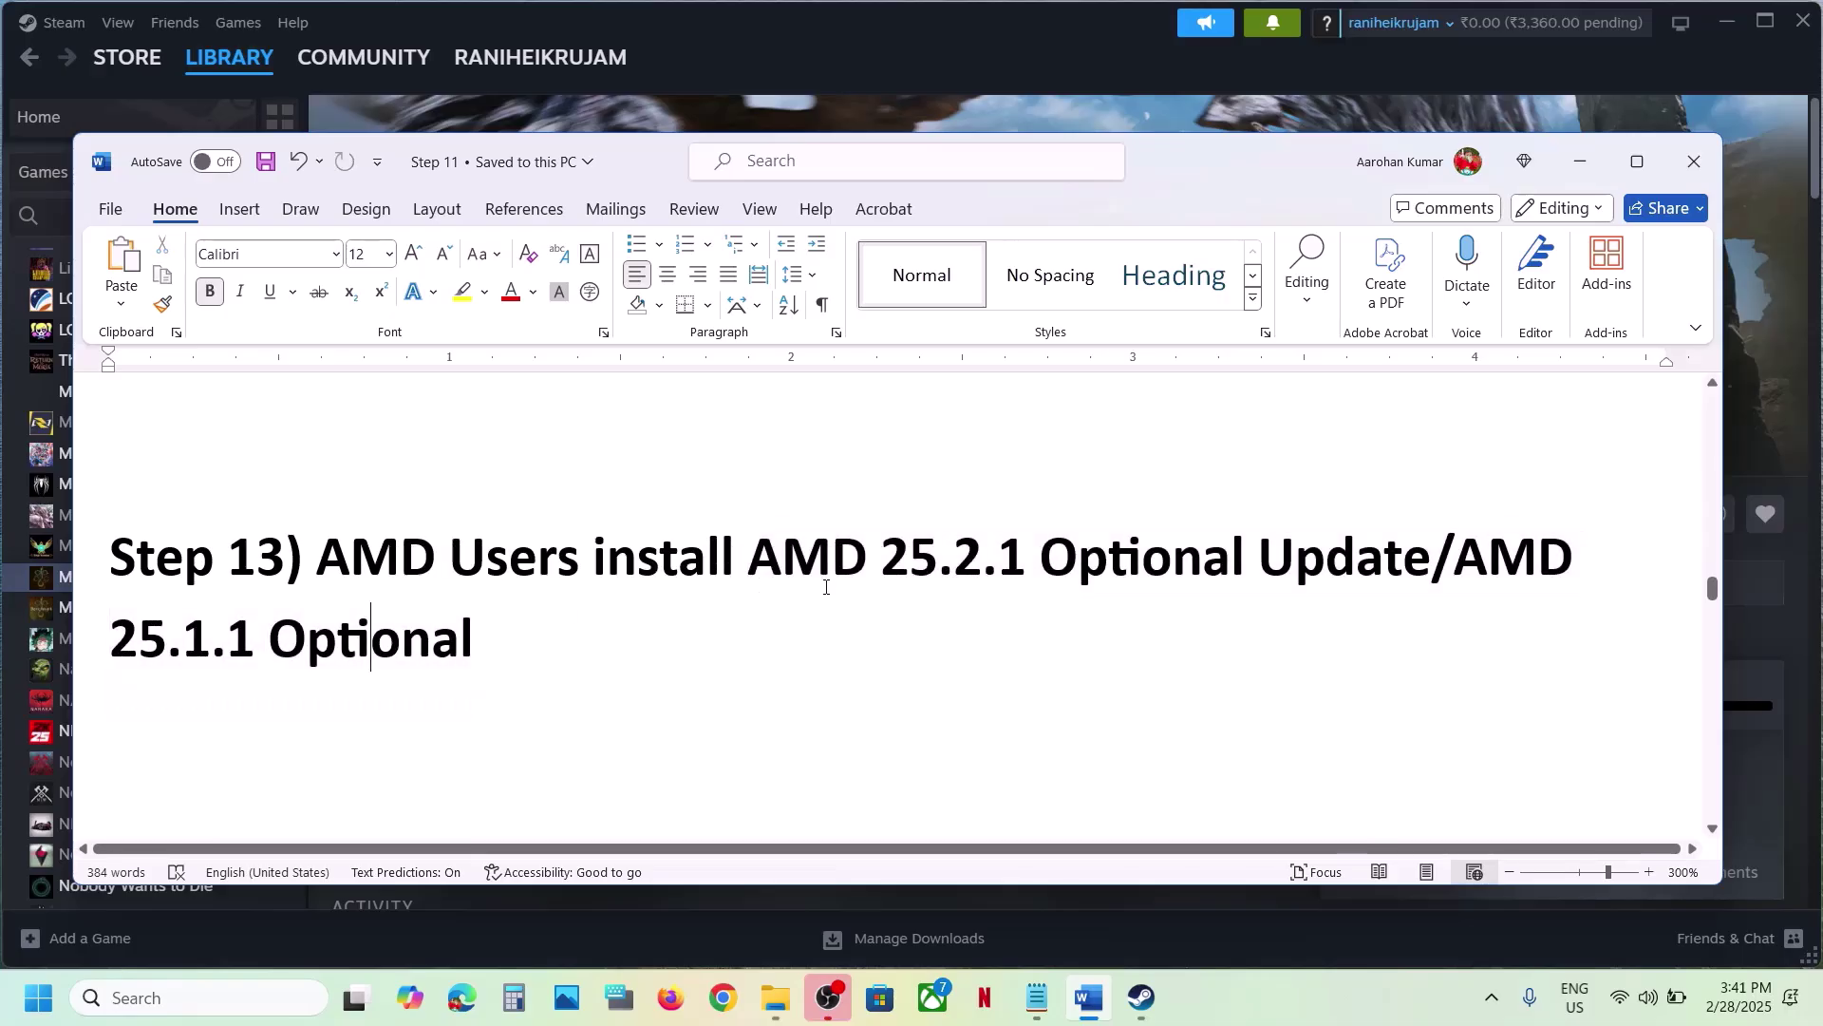
Copy "AMD 25.2.1 Optional Update" from Step 13, search for it in Chrome and open AMD's release notes.
{"action": "left_click_drag", "start_coordinate": [749, 557], "coordinate": [1383, 570]}
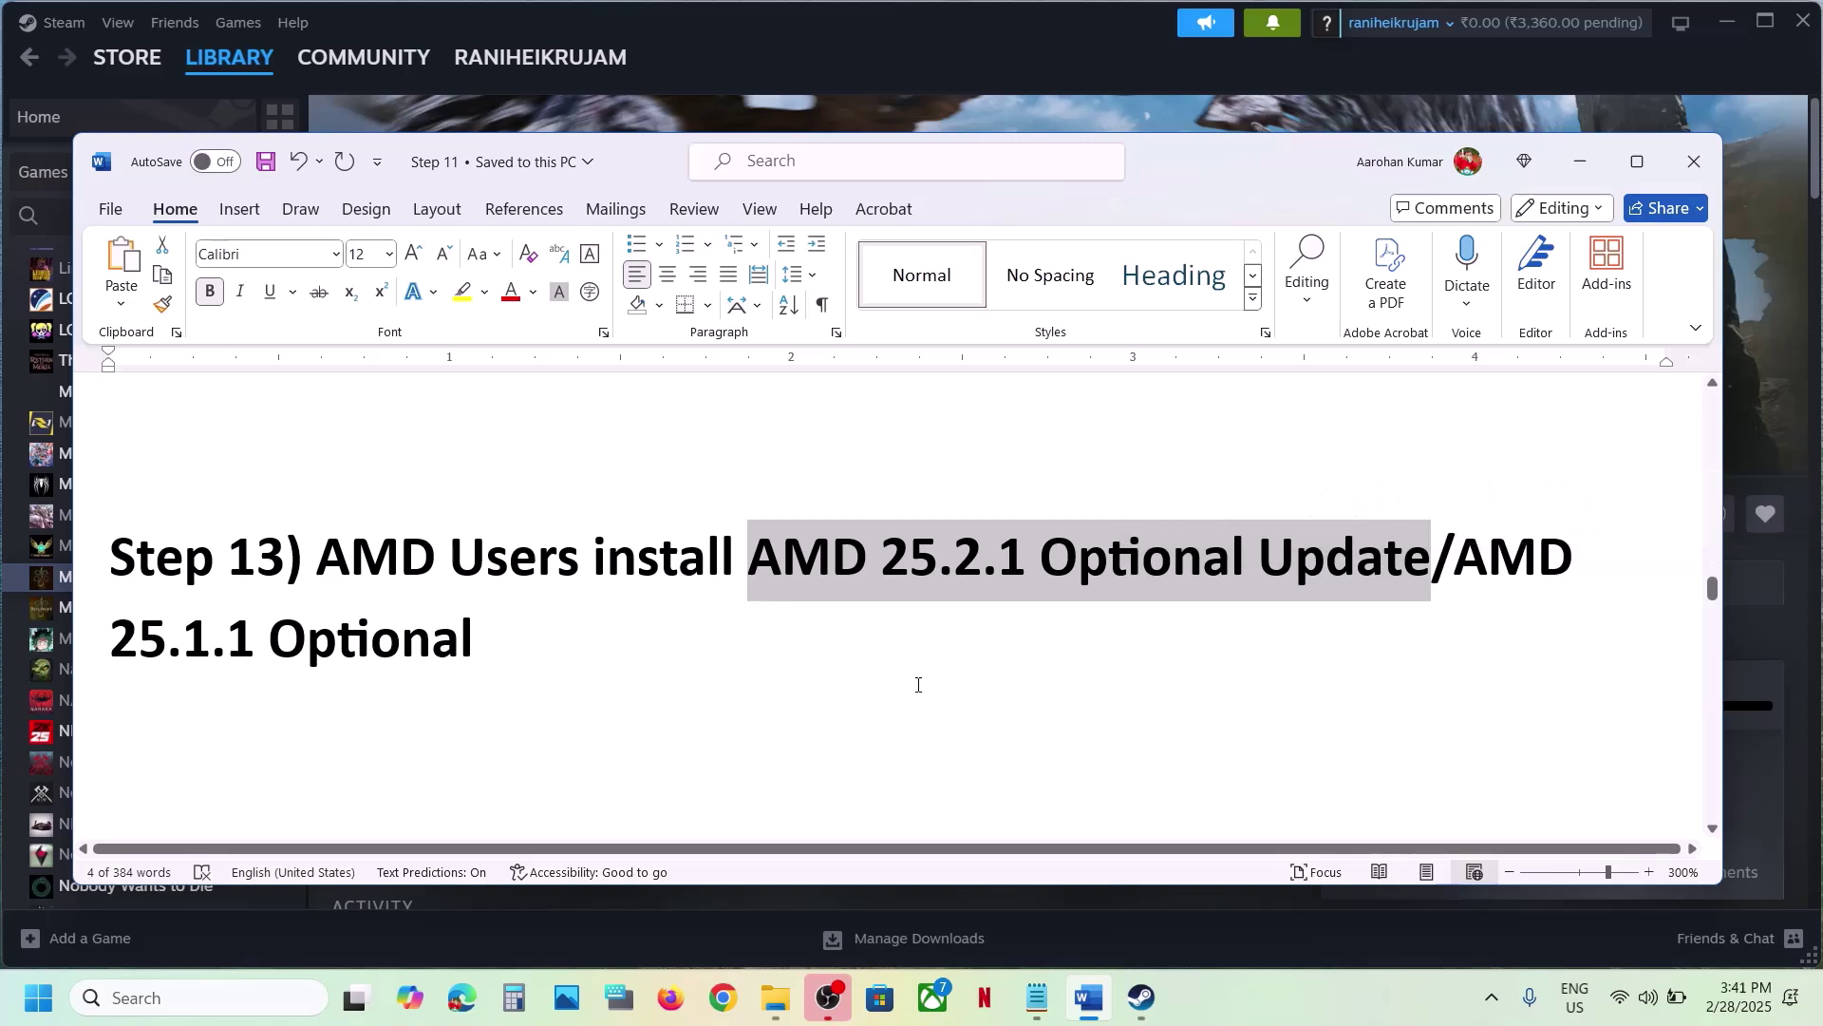
{"action": "key", "text": "ctrl+c"}
{"action": "left_click", "coordinate": [724, 998]}
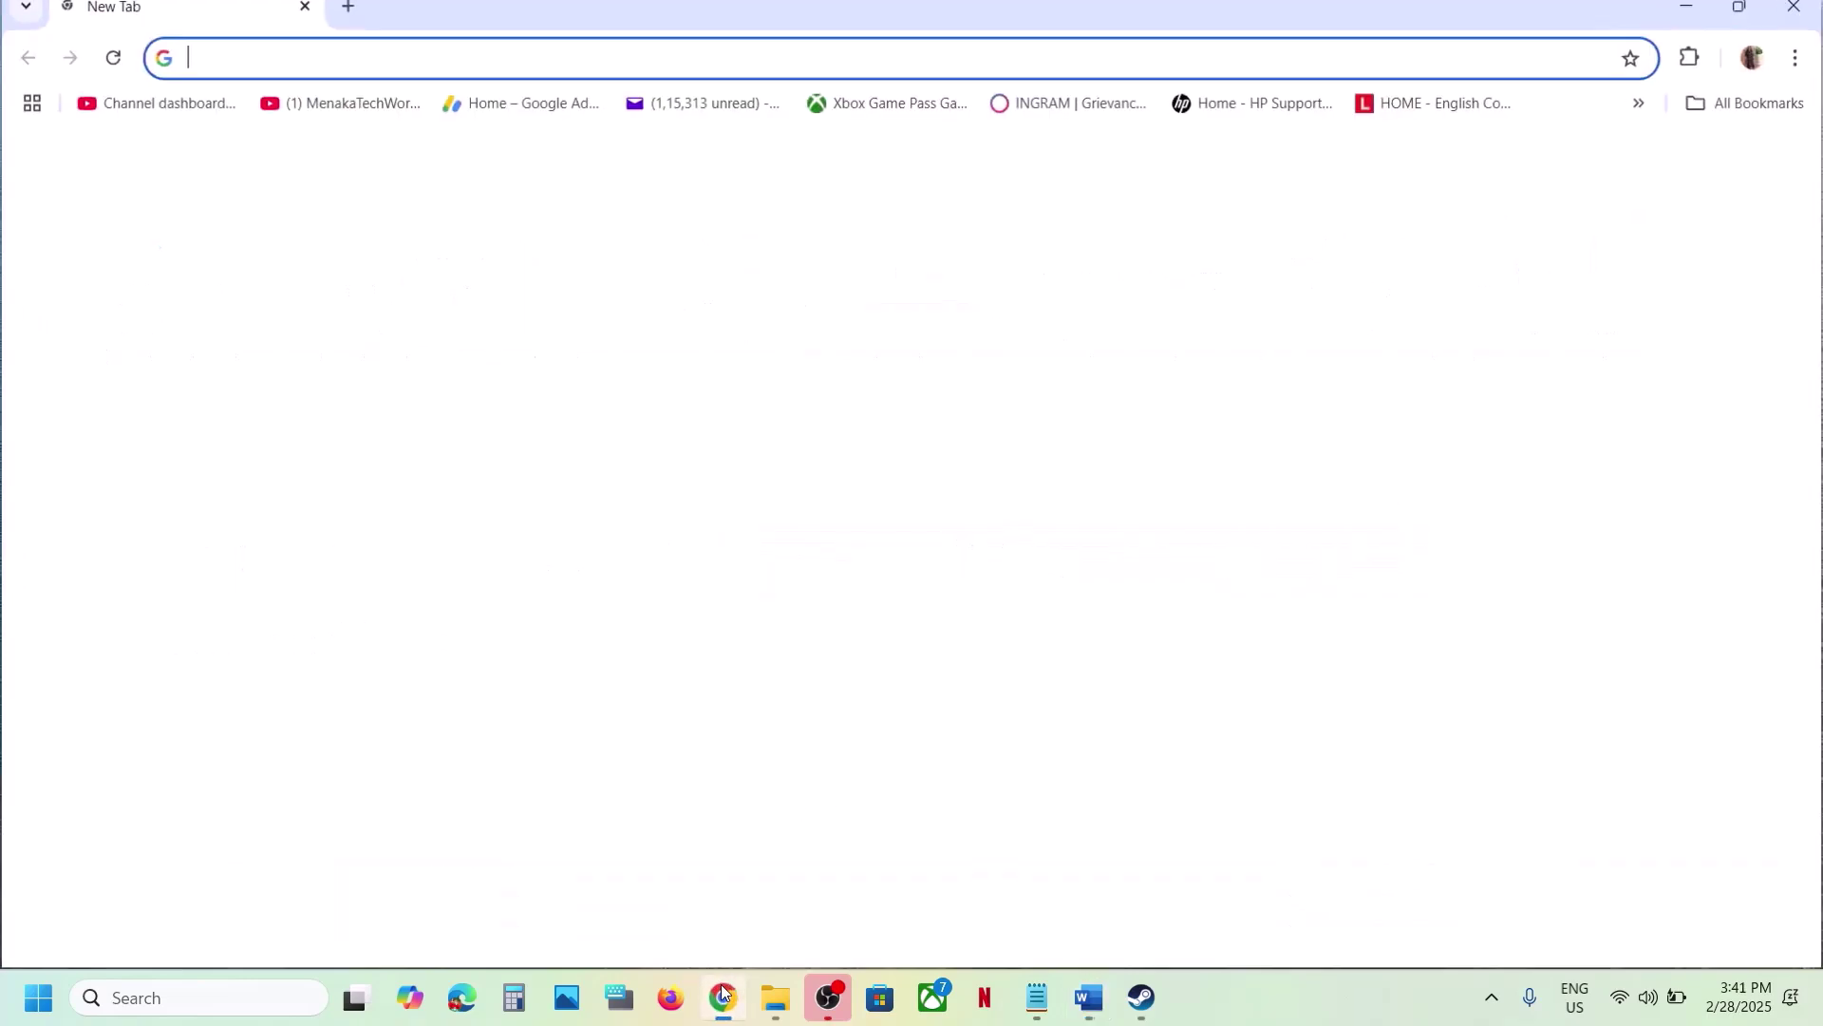
{"action": "key", "text": "ctrl+v"}
{"action": "key", "text": "Return"}
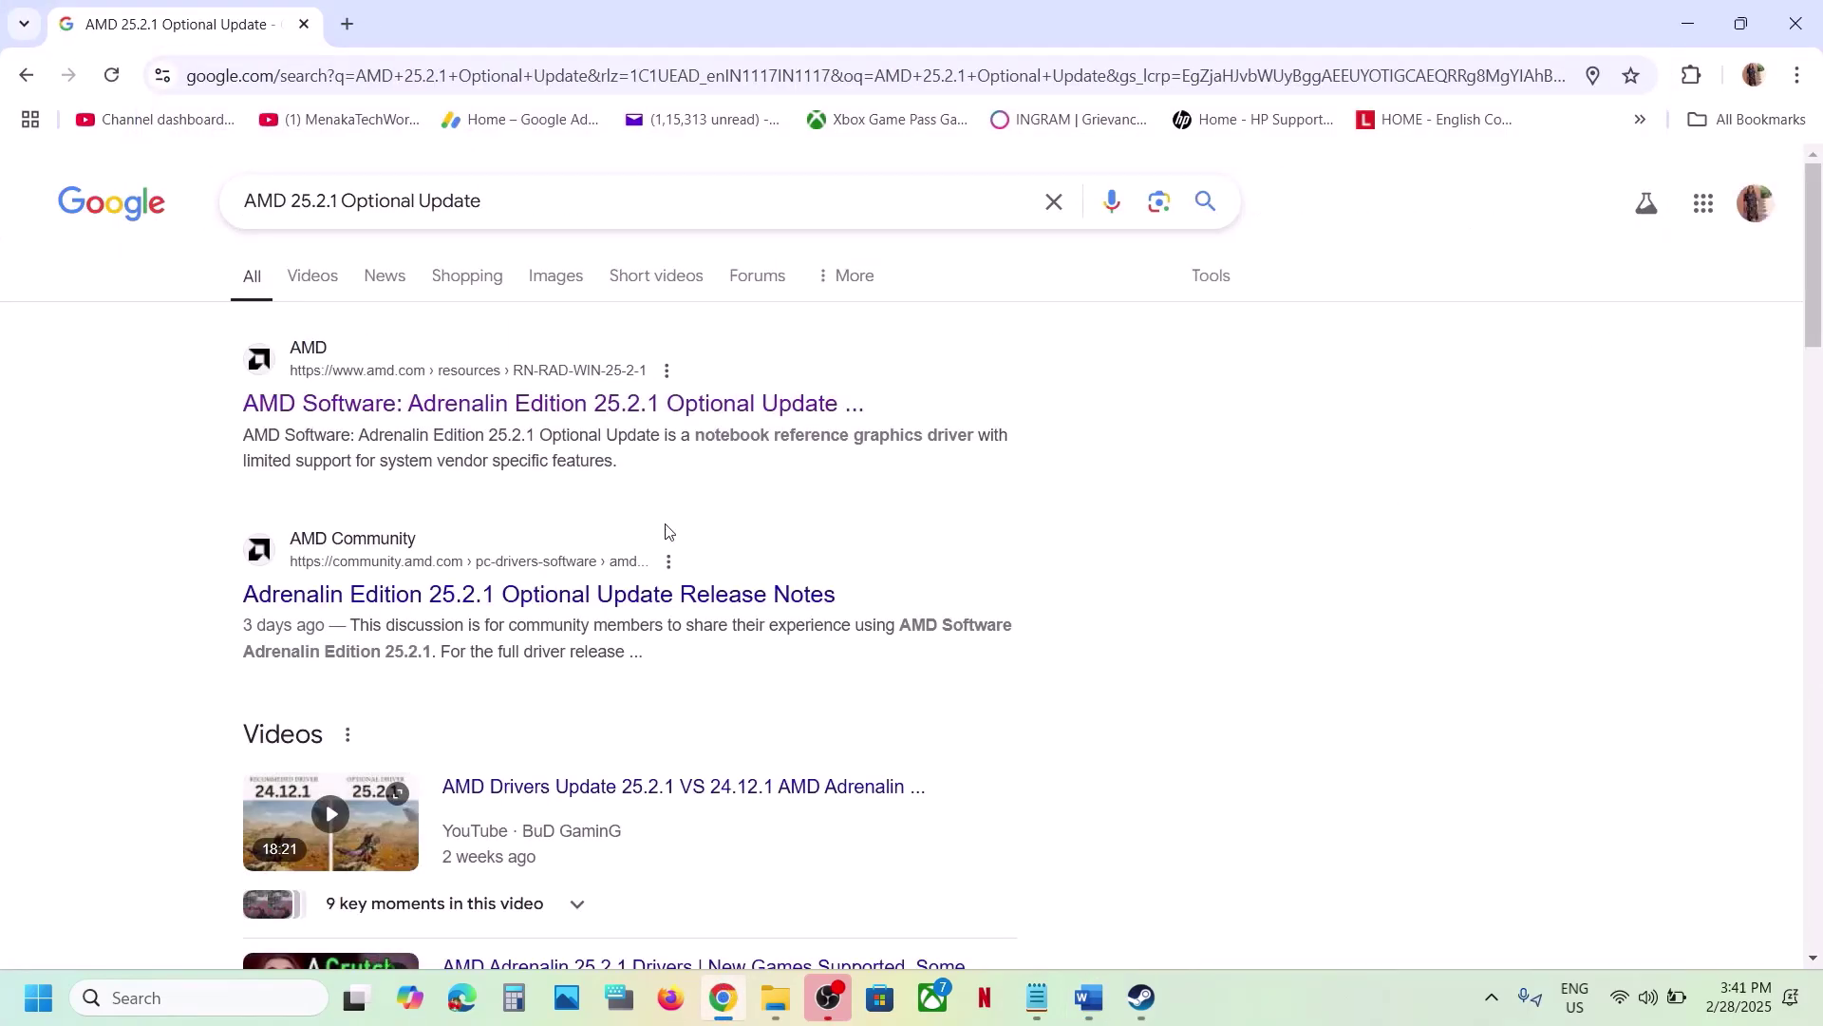
{"action": "left_click", "coordinate": [501, 415]}
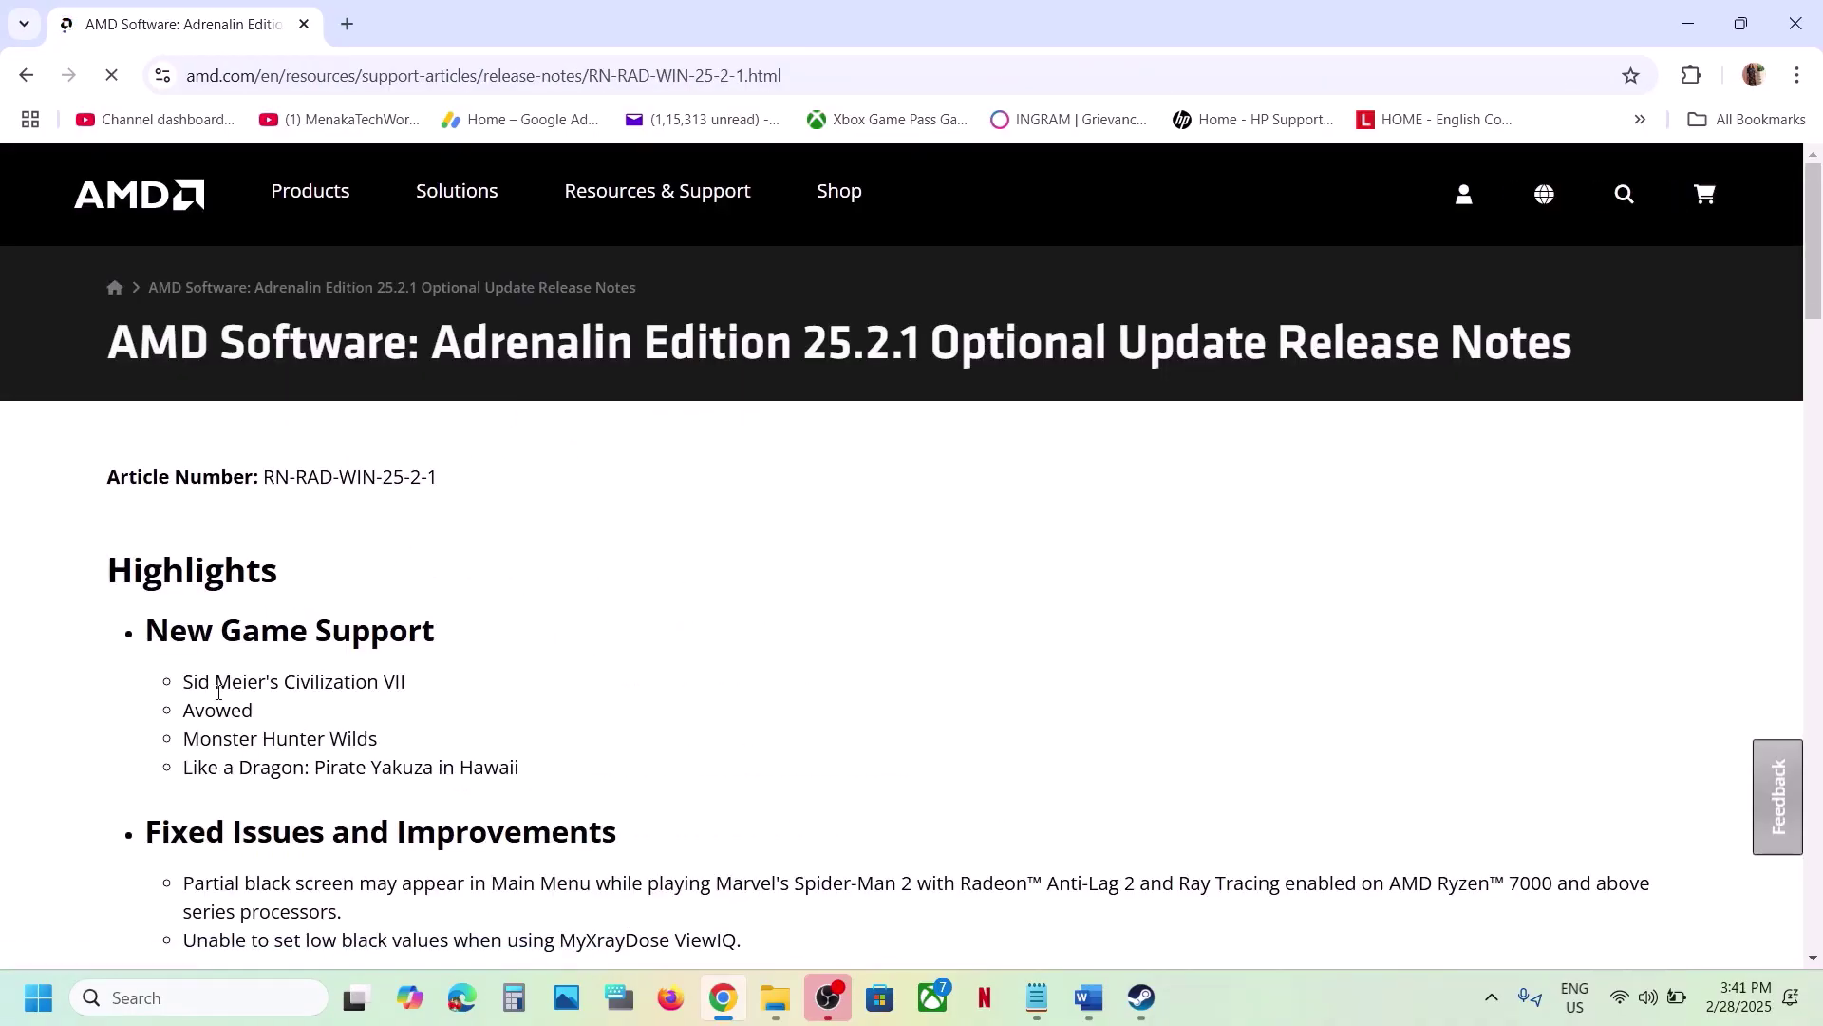
Highlight the New Game Support heading and the Monster Hunter Wilds entry in the 25.2.1 release notes.
{"action": "left_click_drag", "start_coordinate": [152, 631], "coordinate": [429, 628]}
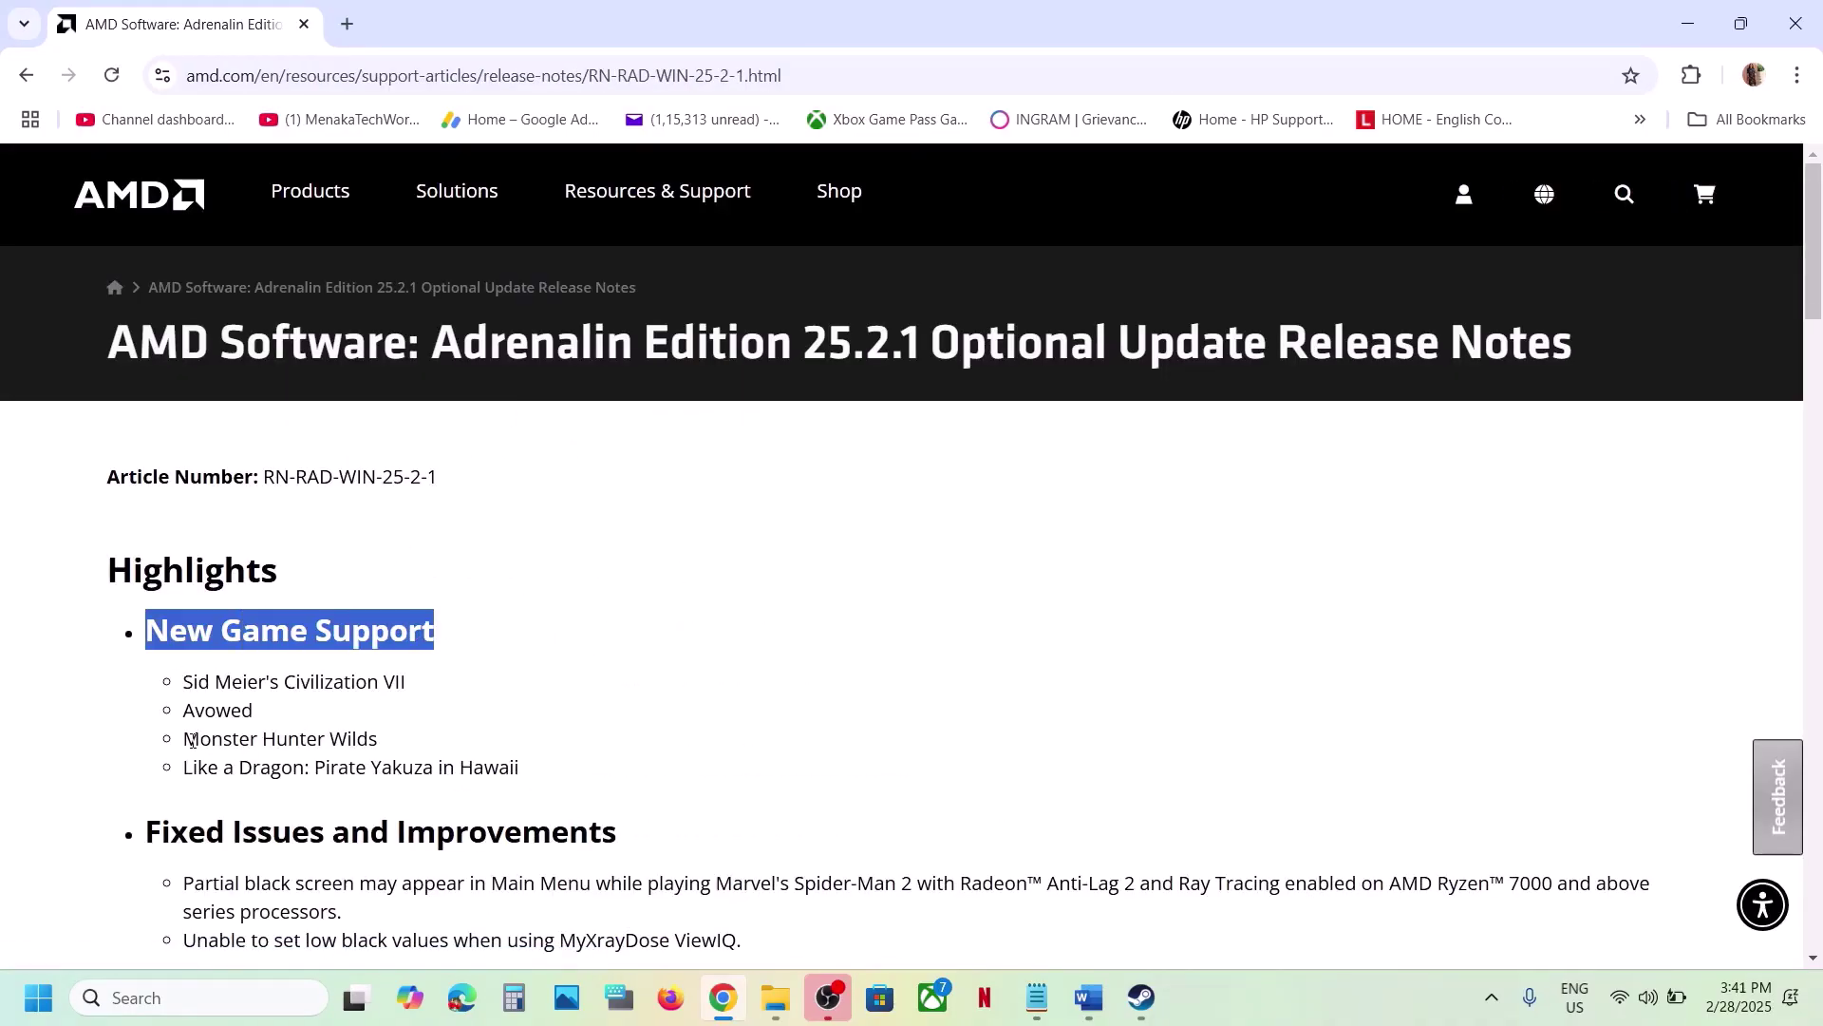
{"action": "left_click_drag", "start_coordinate": [186, 740], "coordinate": [402, 737]}
{"action": "scroll", "coordinate": [404, 734], "scroll_direction": "down", "scroll_amount": 5}
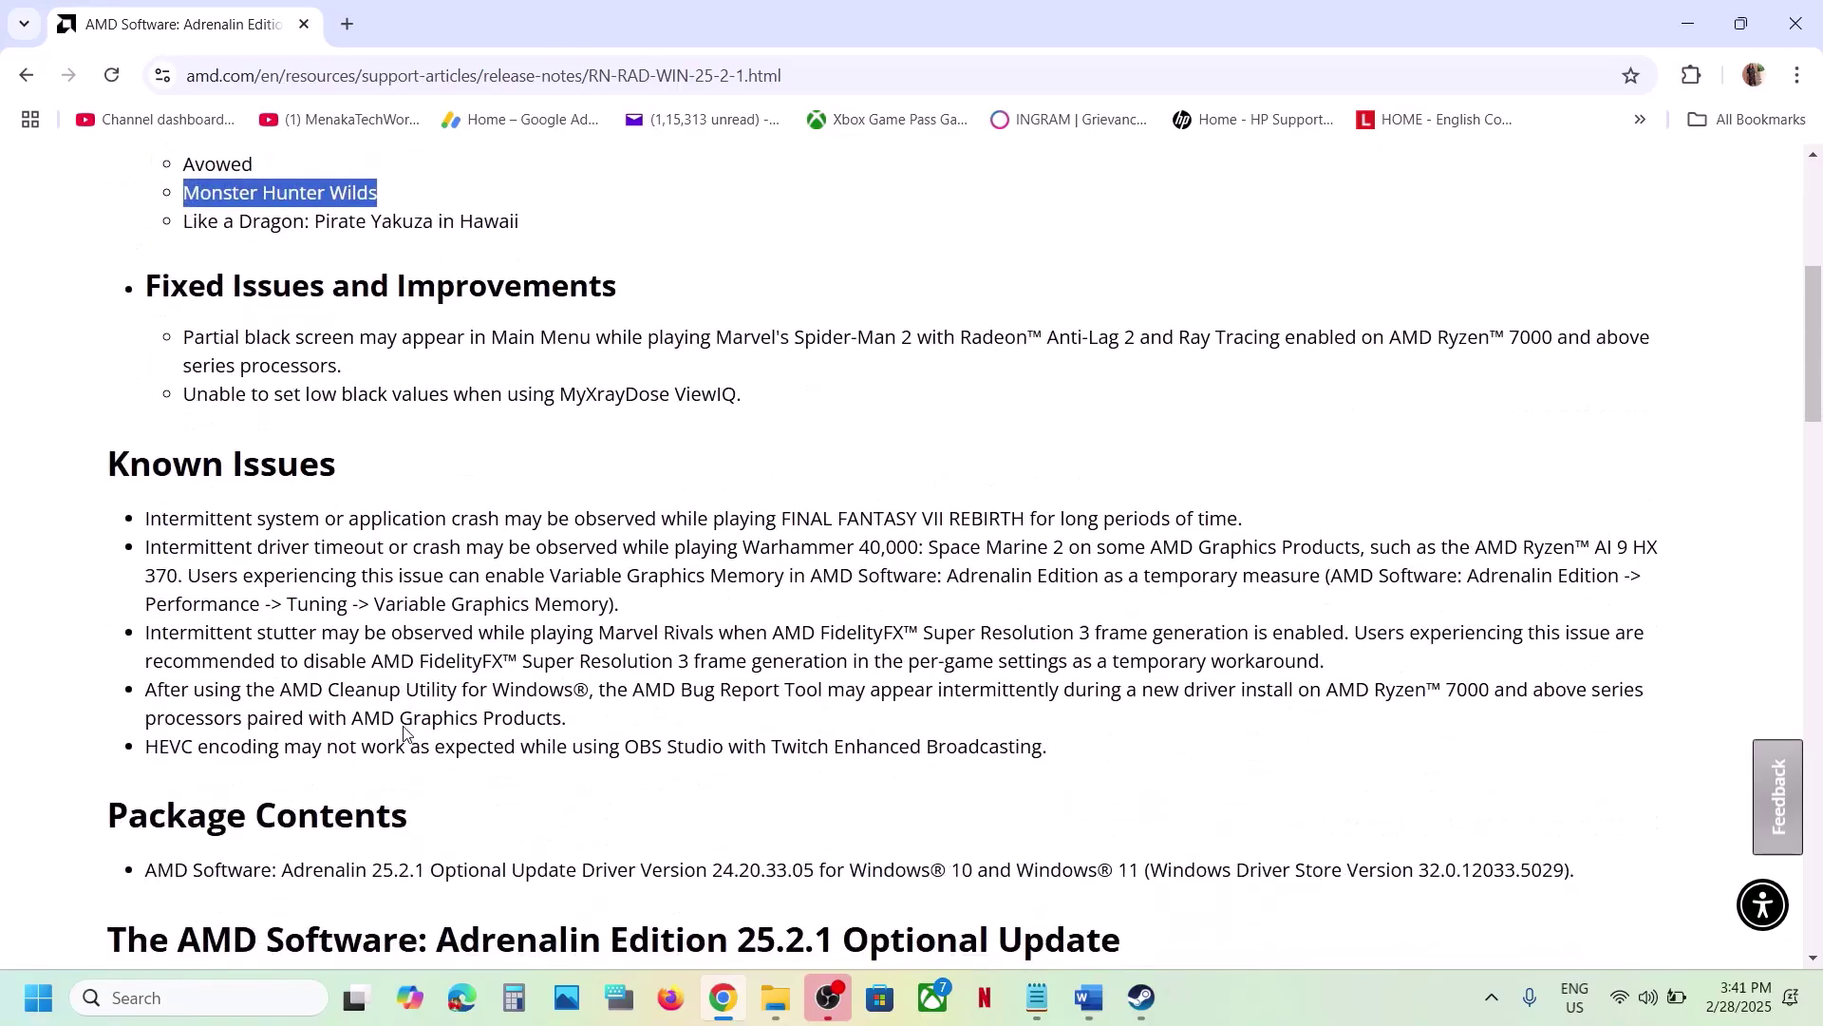
Download the Adrenalin Edition 25.2.1 Optional Update driver for Windows 10 and 11 64-bit and check its download progress.
{"action": "scroll", "coordinate": [404, 734], "scroll_direction": "down", "scroll_amount": 6}
{"action": "scroll", "coordinate": [404, 733], "scroll_direction": "up", "scroll_amount": 1}
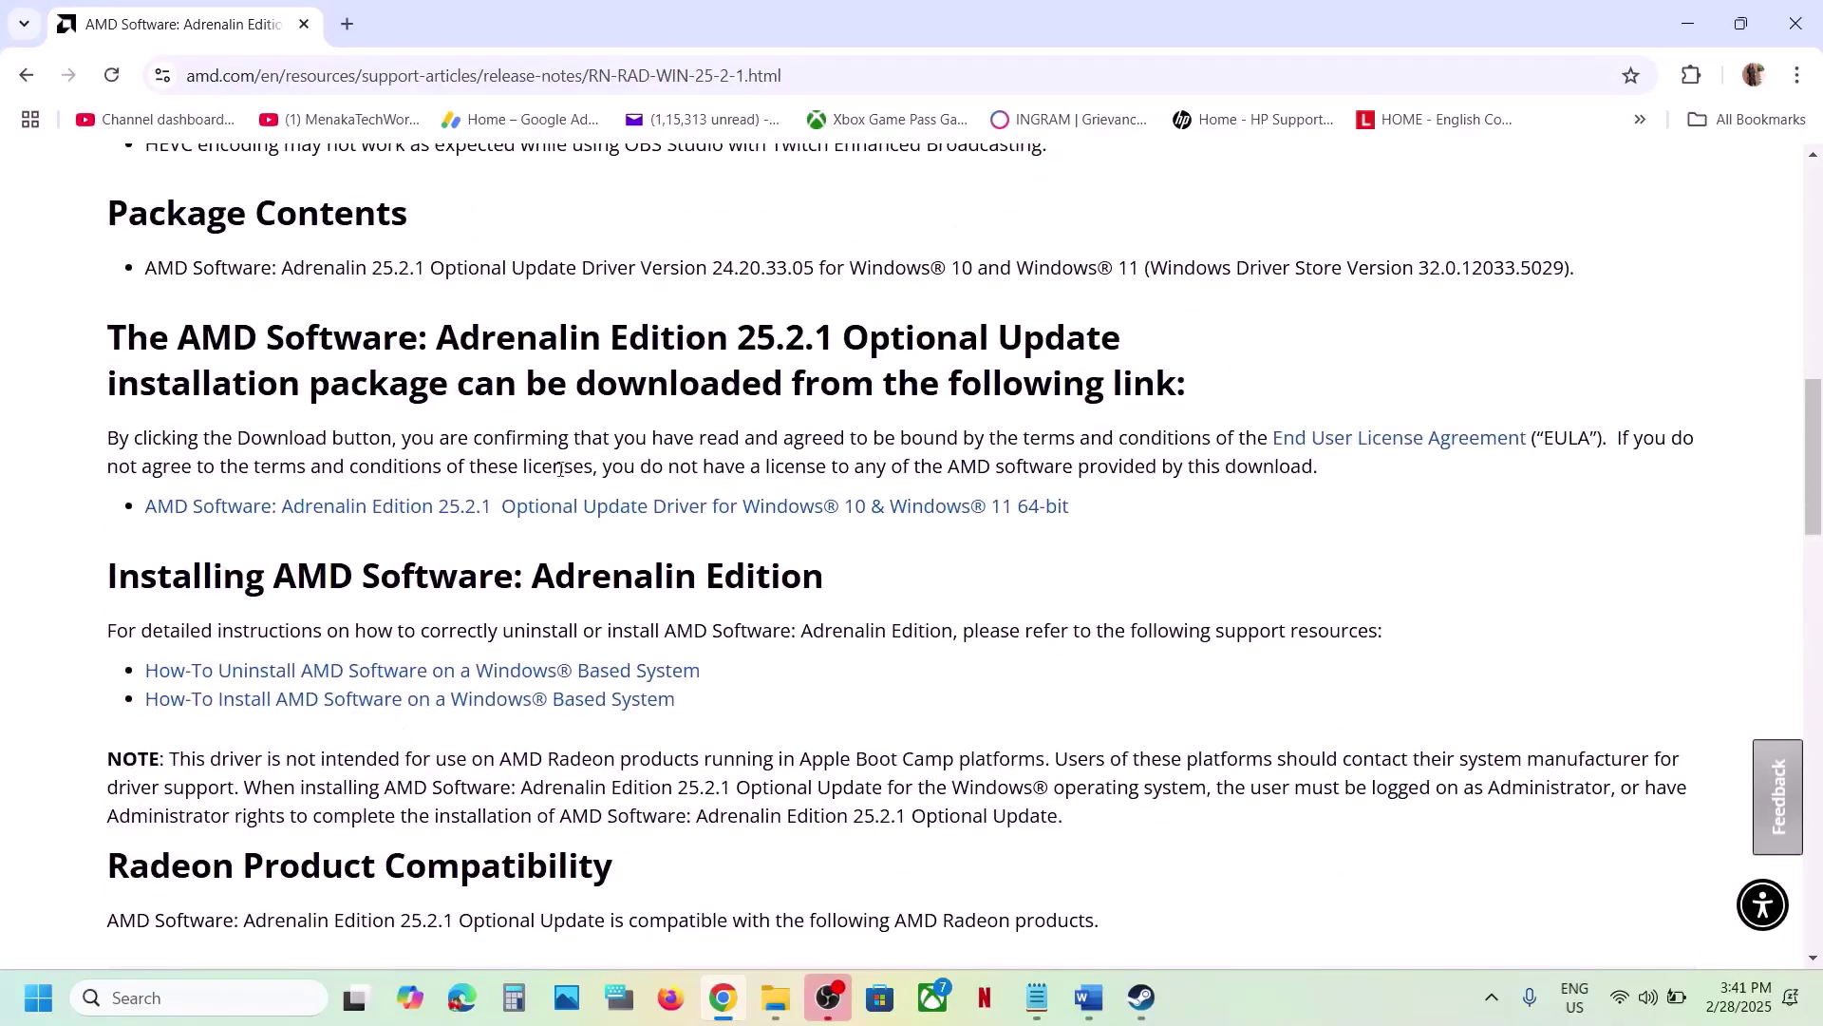
{"action": "left_click", "coordinate": [540, 516]}
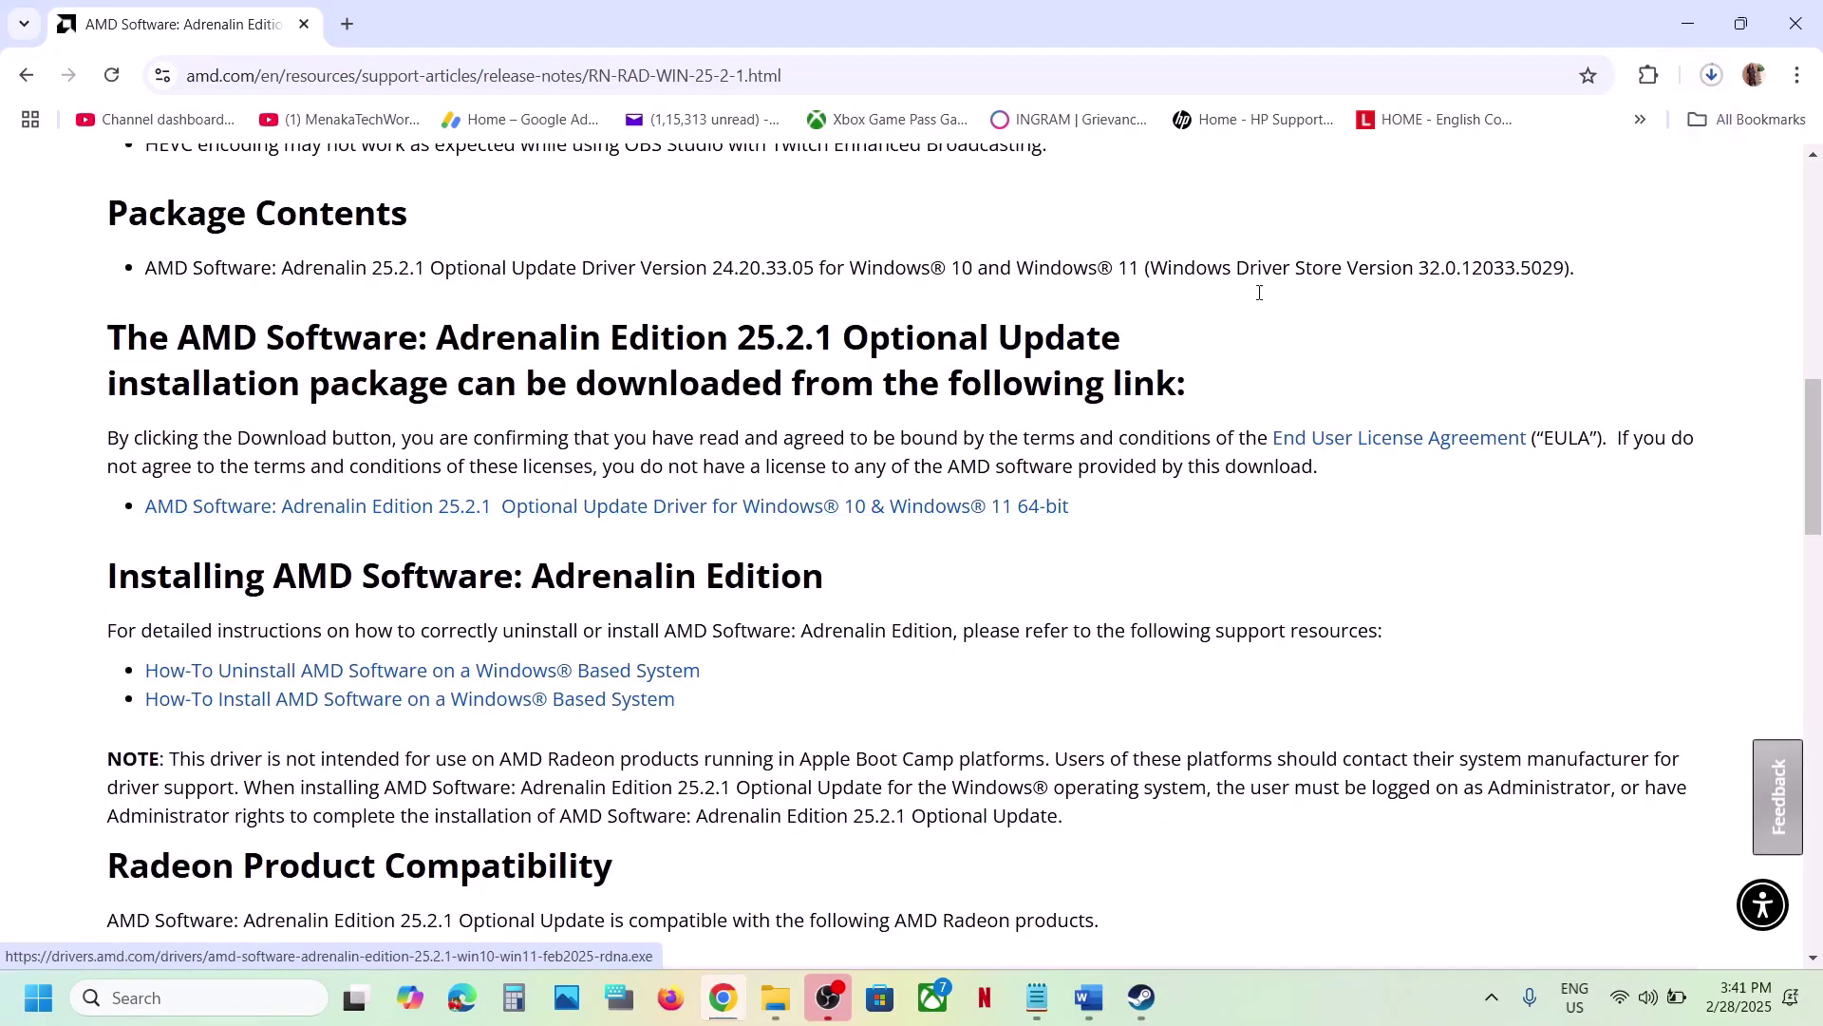
{"action": "left_click", "coordinate": [1708, 77]}
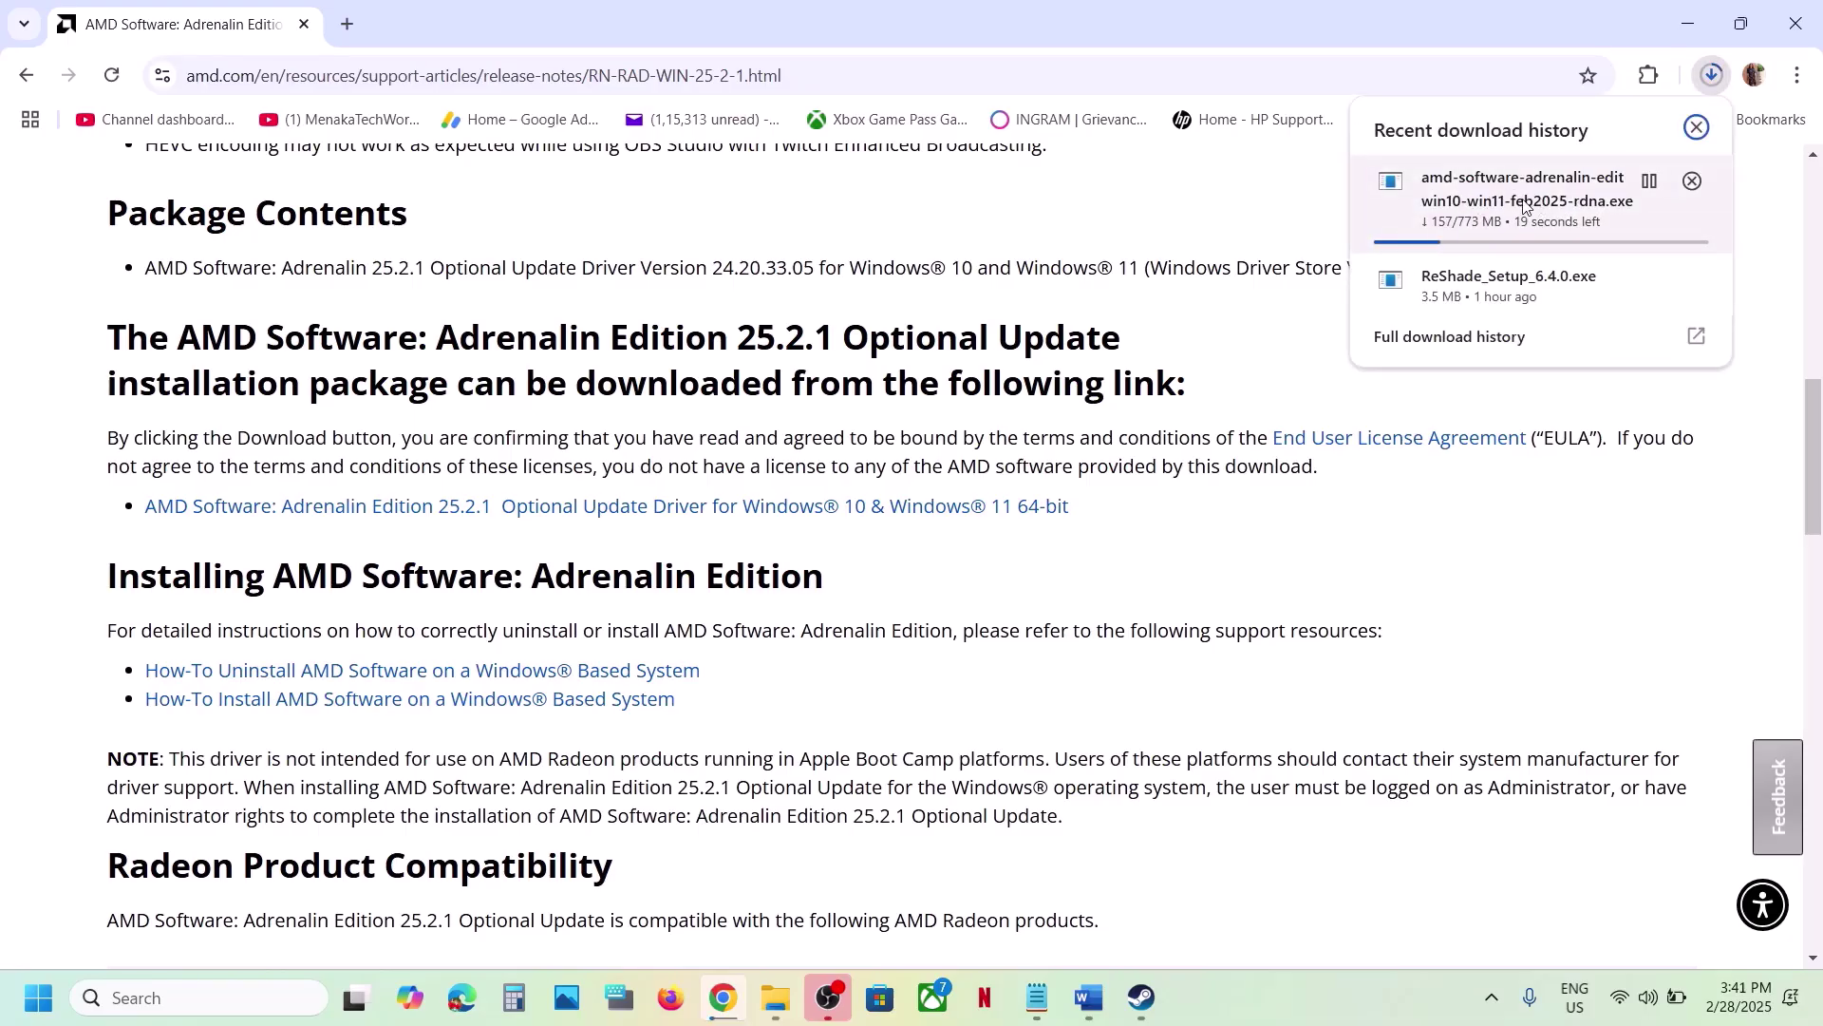
{"action": "left_click", "coordinate": [1286, 211]}
Show the Windows power options containing Restart, then dismiss them without restarting.
{"action": "left_click", "coordinate": [39, 999]}
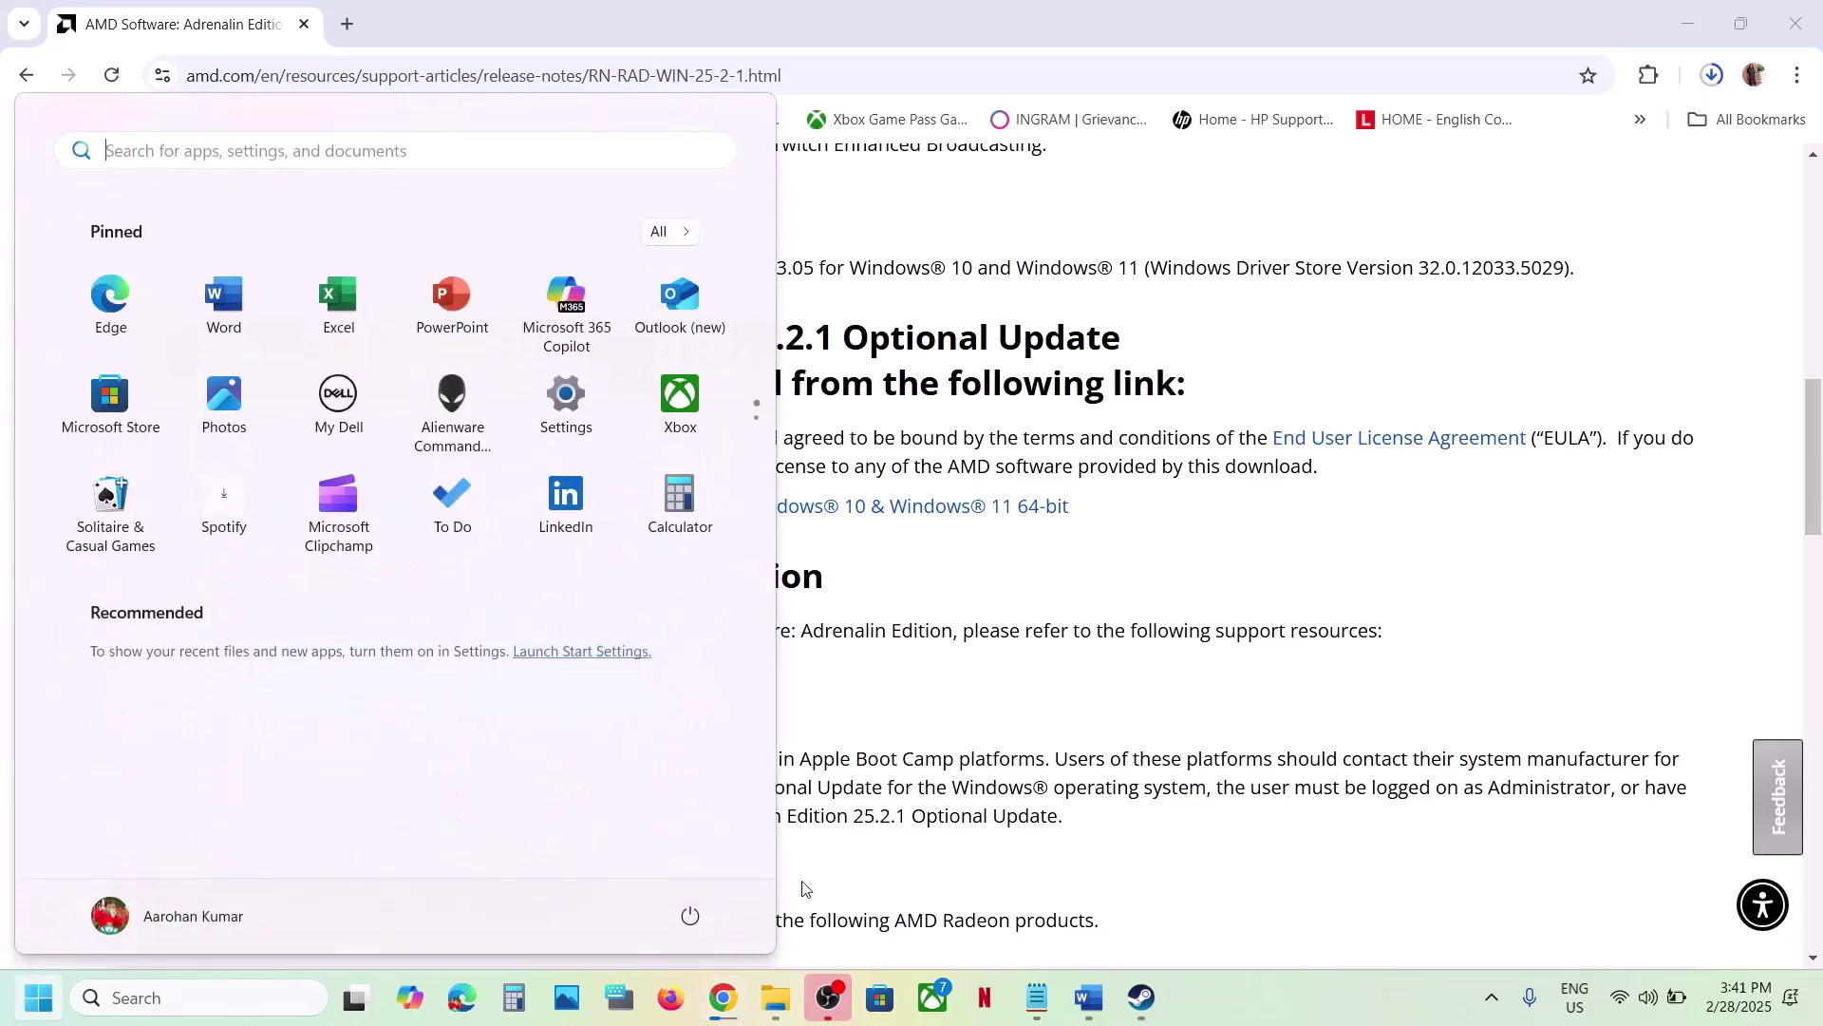
{"action": "left_click", "coordinate": [691, 915]}
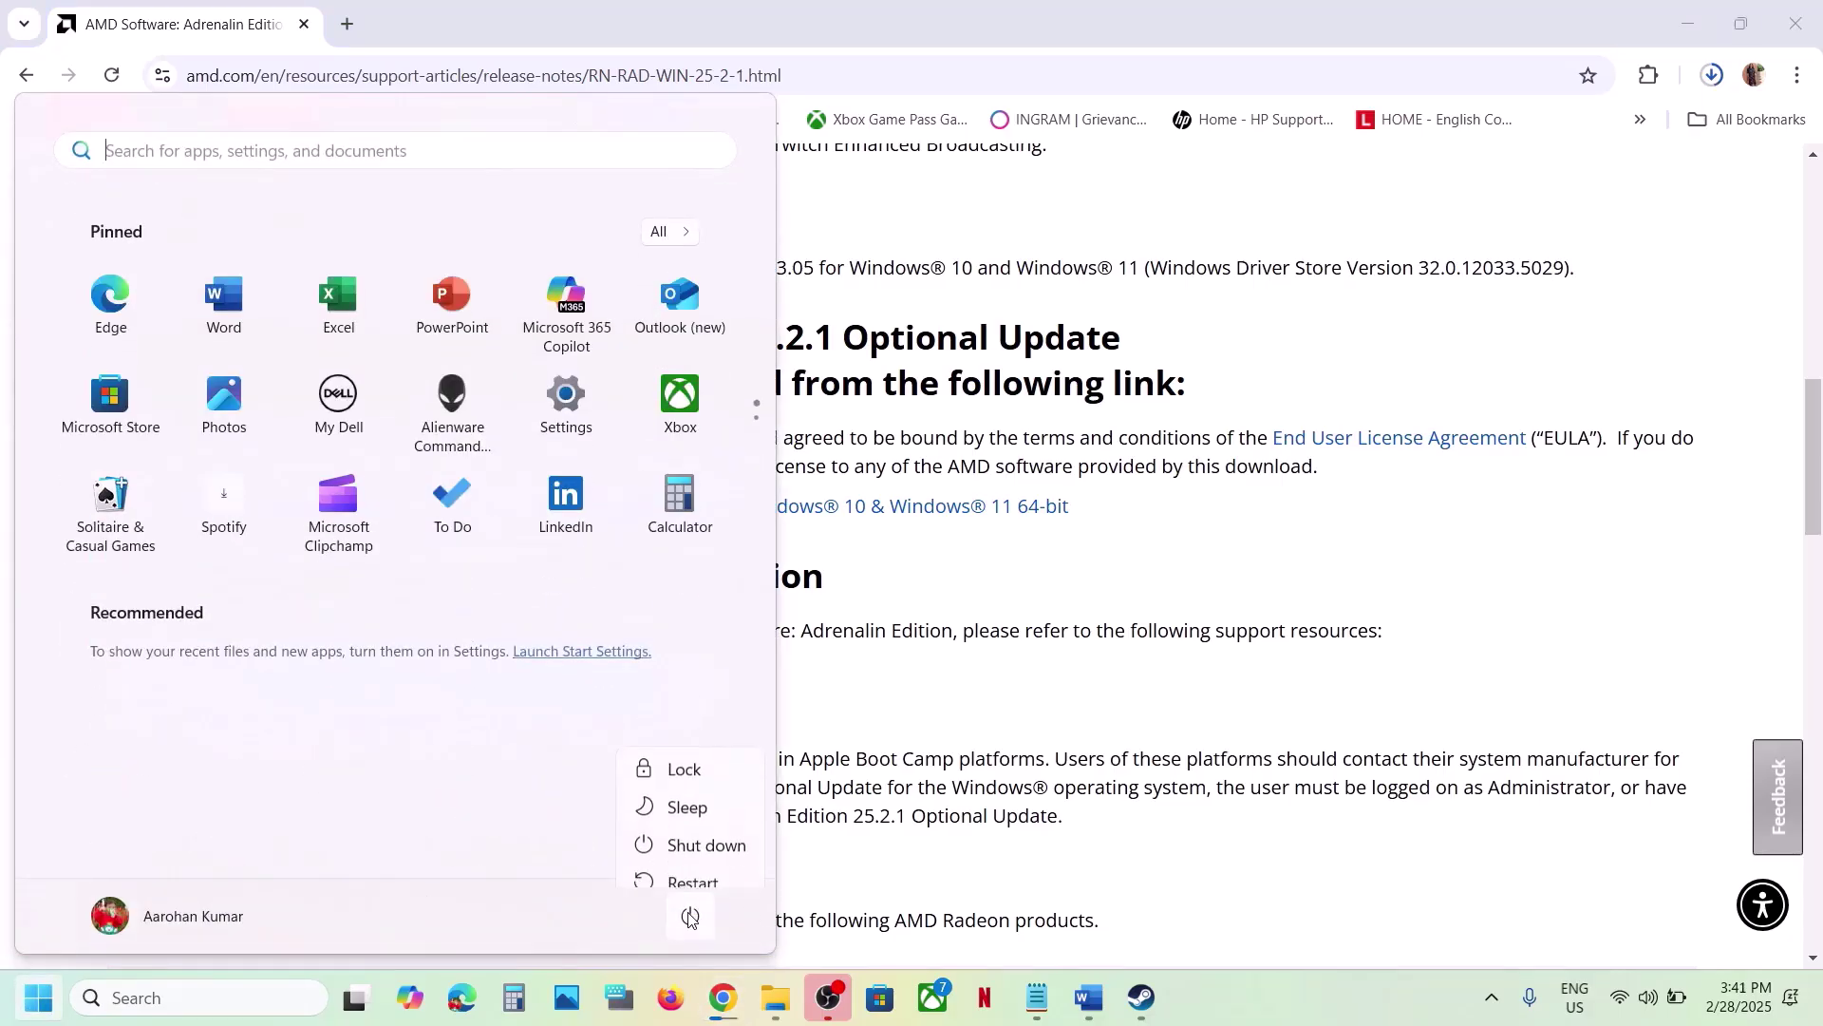
{"action": "left_click", "coordinate": [1199, 567]}
{"action": "left_click", "coordinate": [1199, 567]}
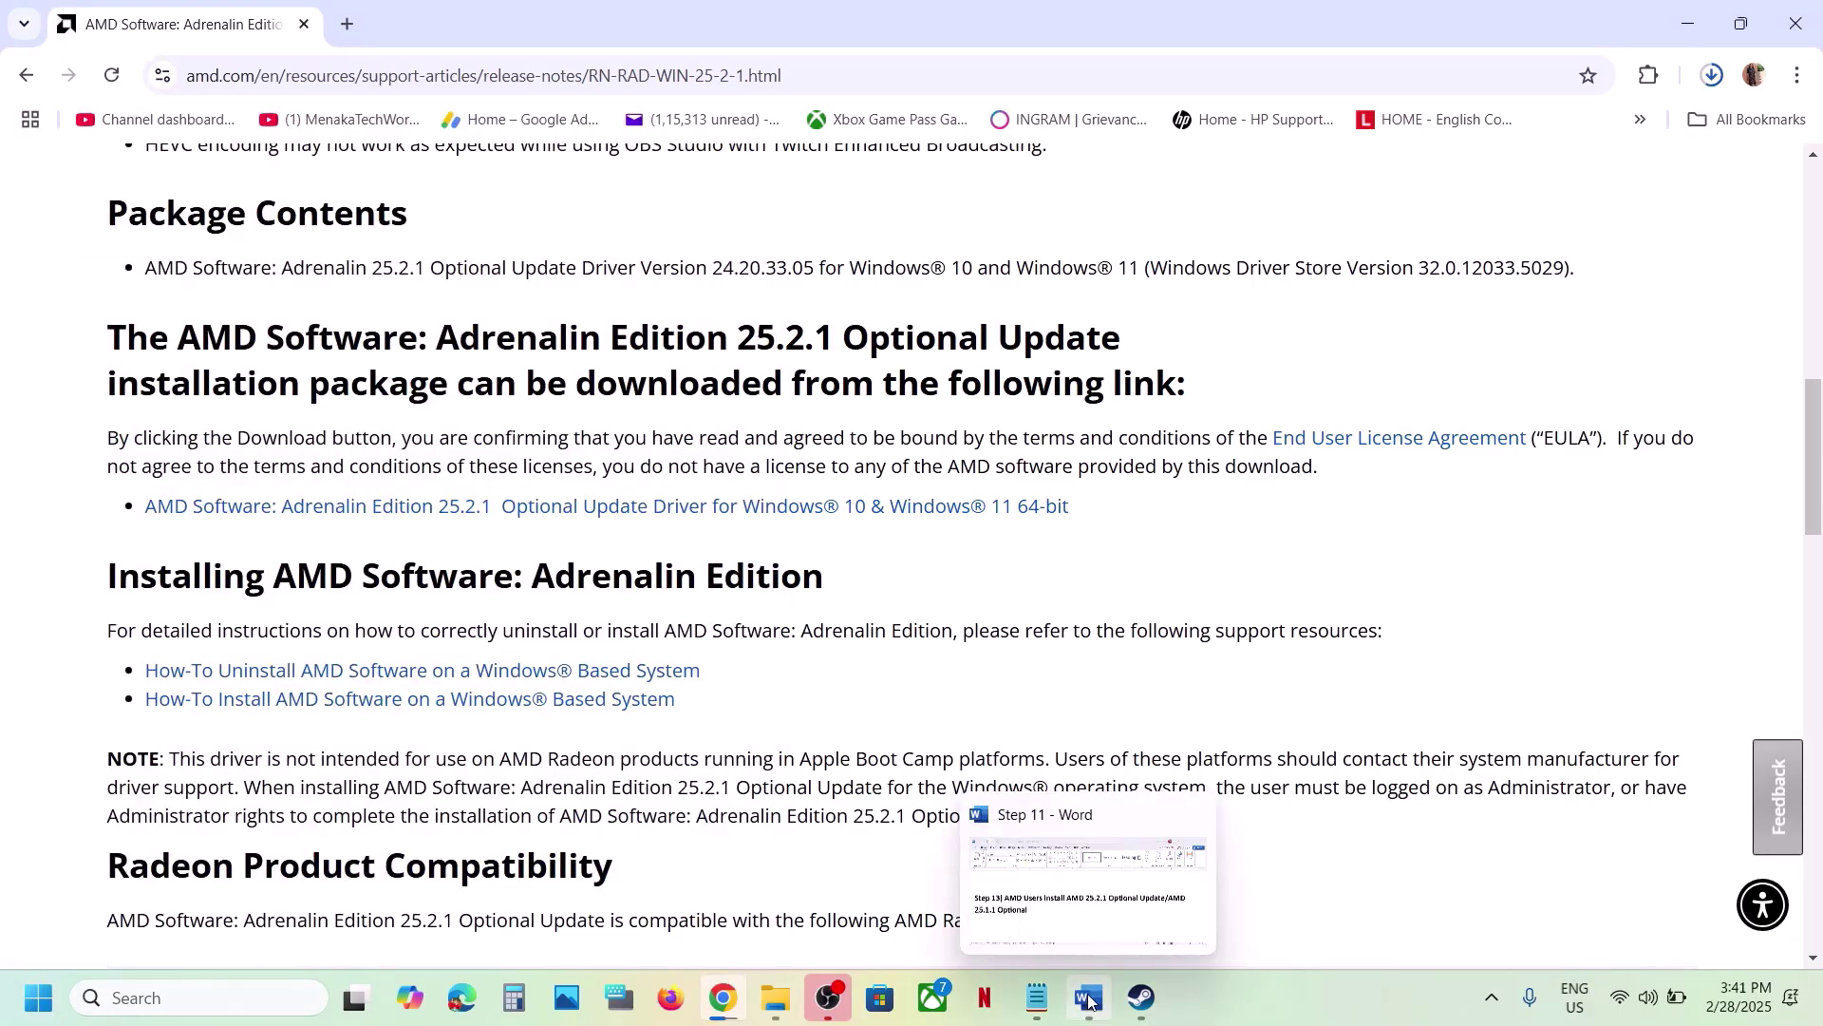
Switch to Word, copy "AMD 25.1.1 Optional" from Step 13 and search for it in Chrome.
{"action": "left_click", "coordinate": [1089, 1000]}
{"action": "left_click", "coordinate": [1304, 592]}
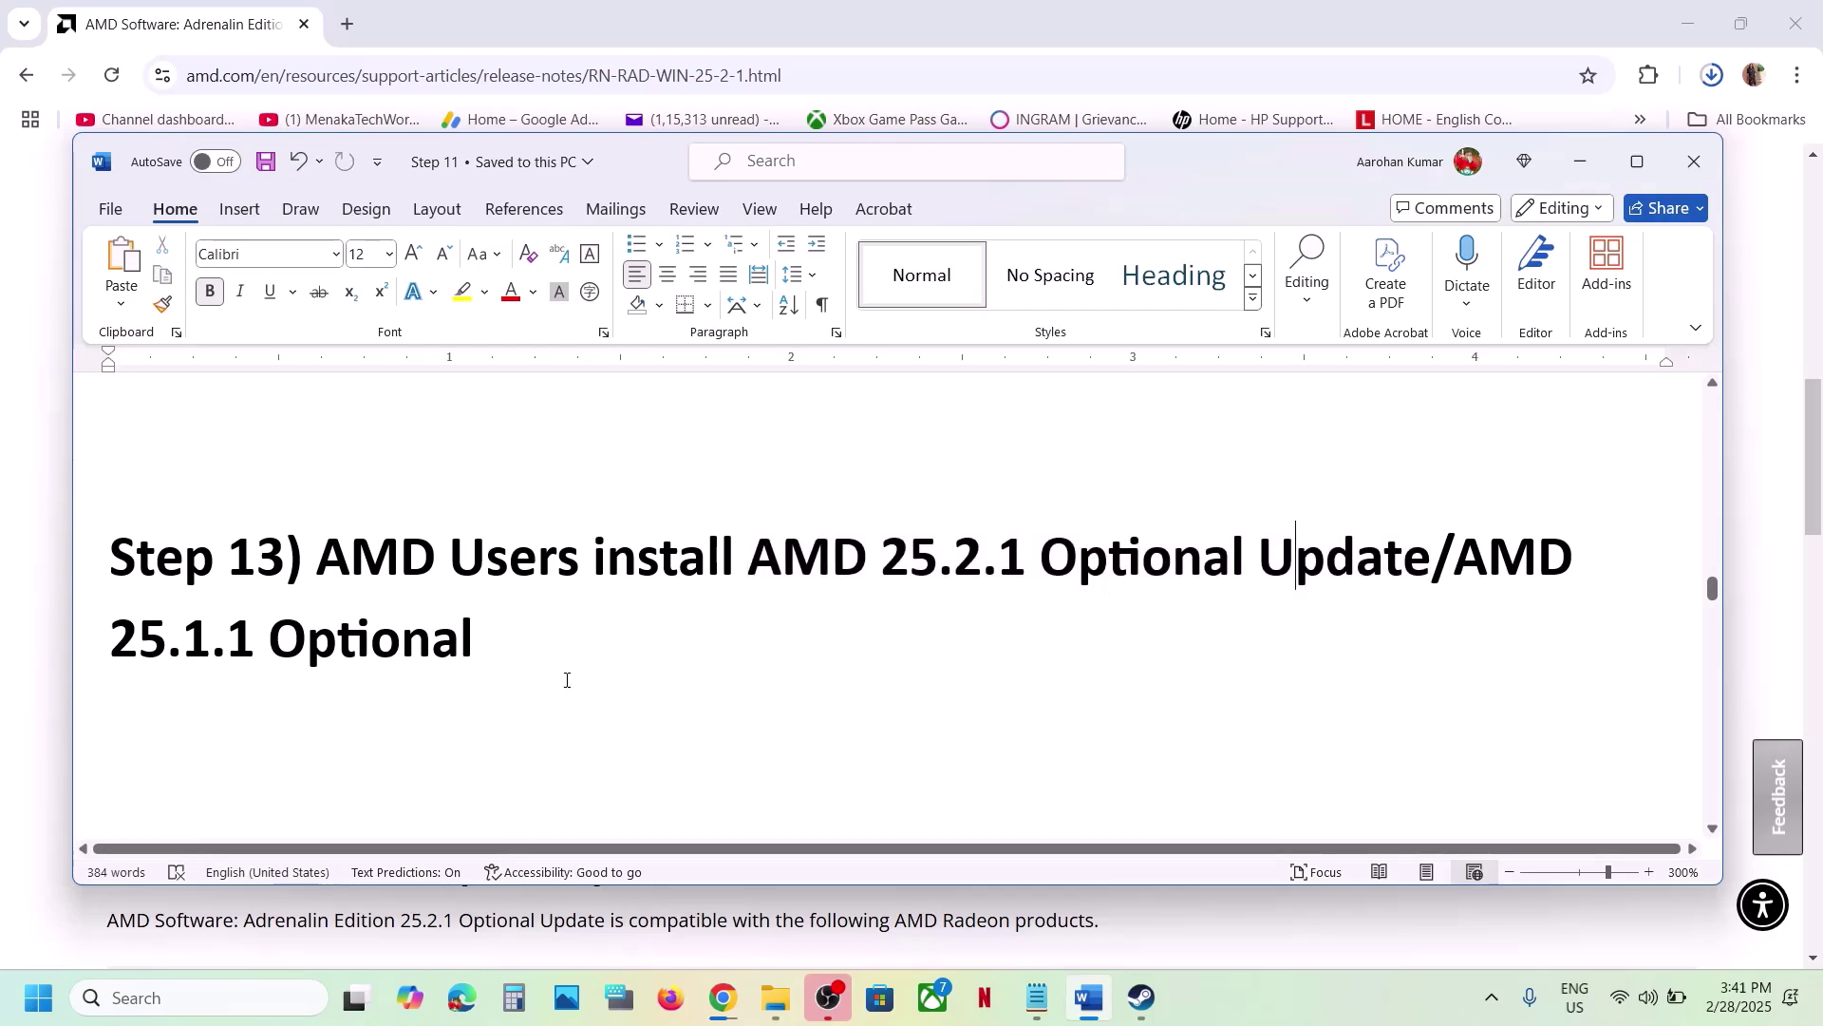
{"action": "left_click_drag", "start_coordinate": [511, 639], "coordinate": [1456, 560]}
{"action": "key", "text": "ctrl+c"}
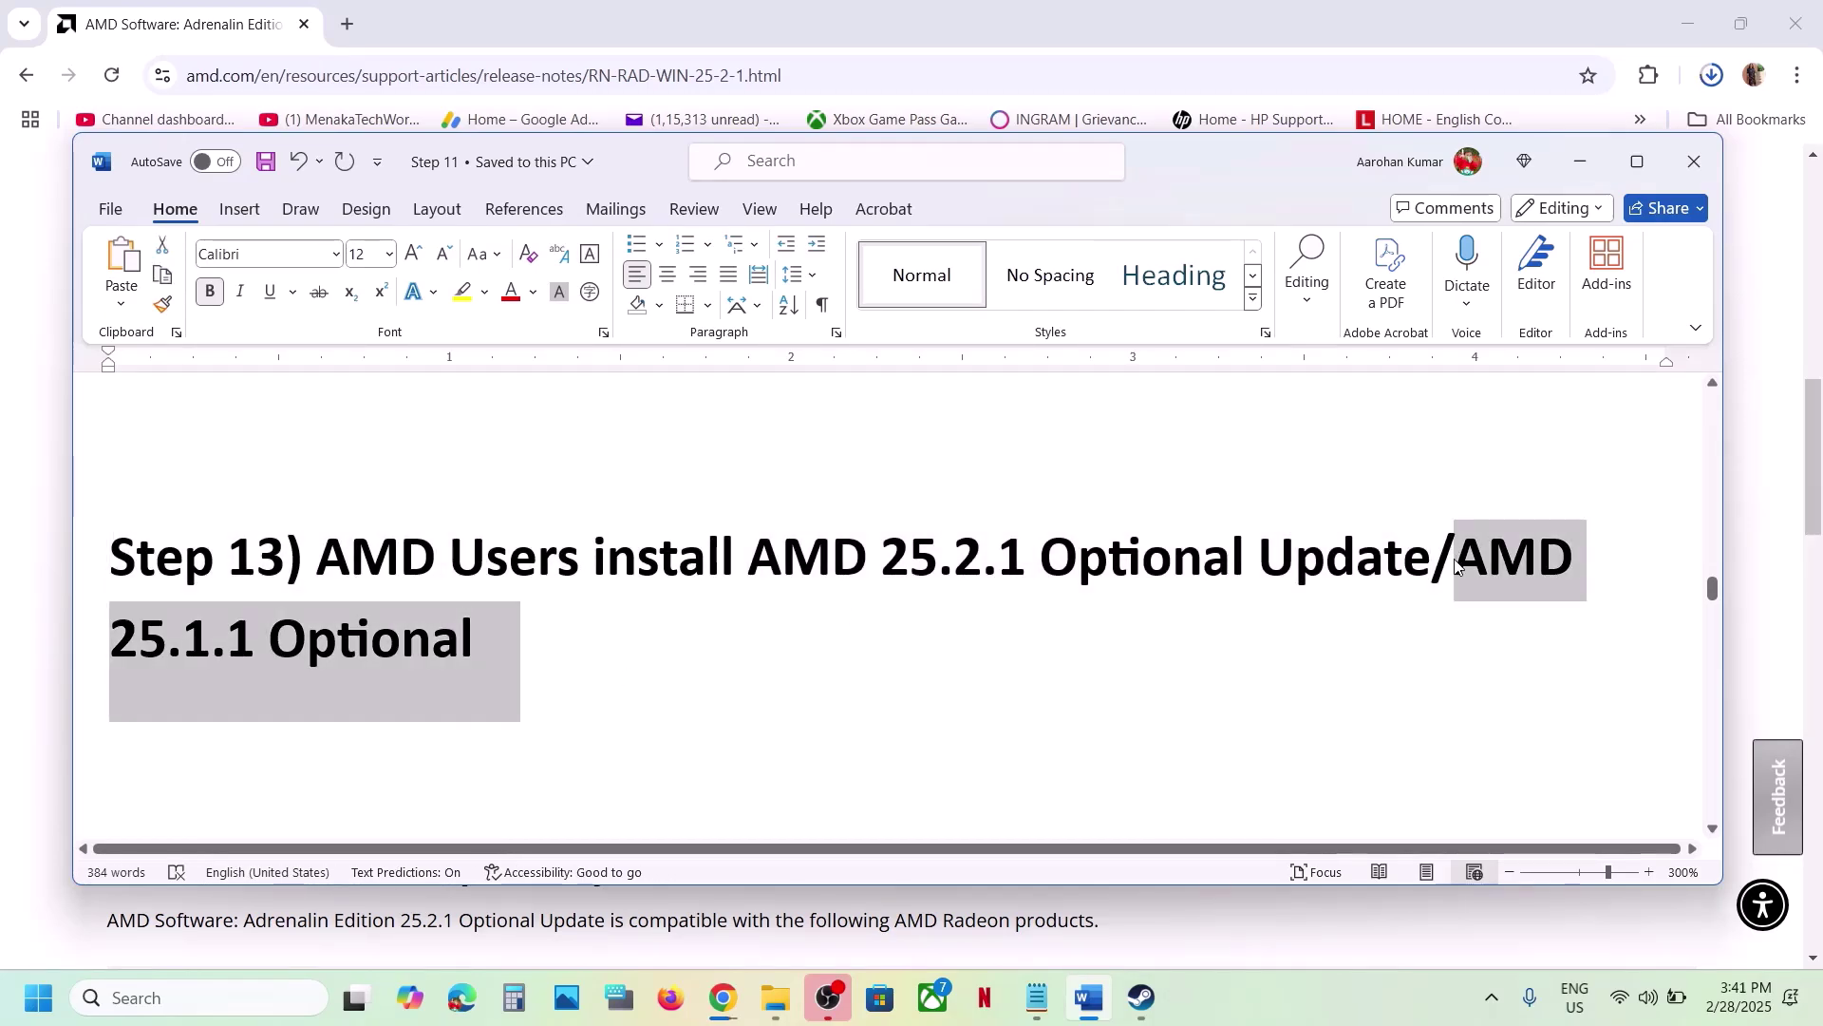
{"action": "left_click", "coordinate": [703, 76]}
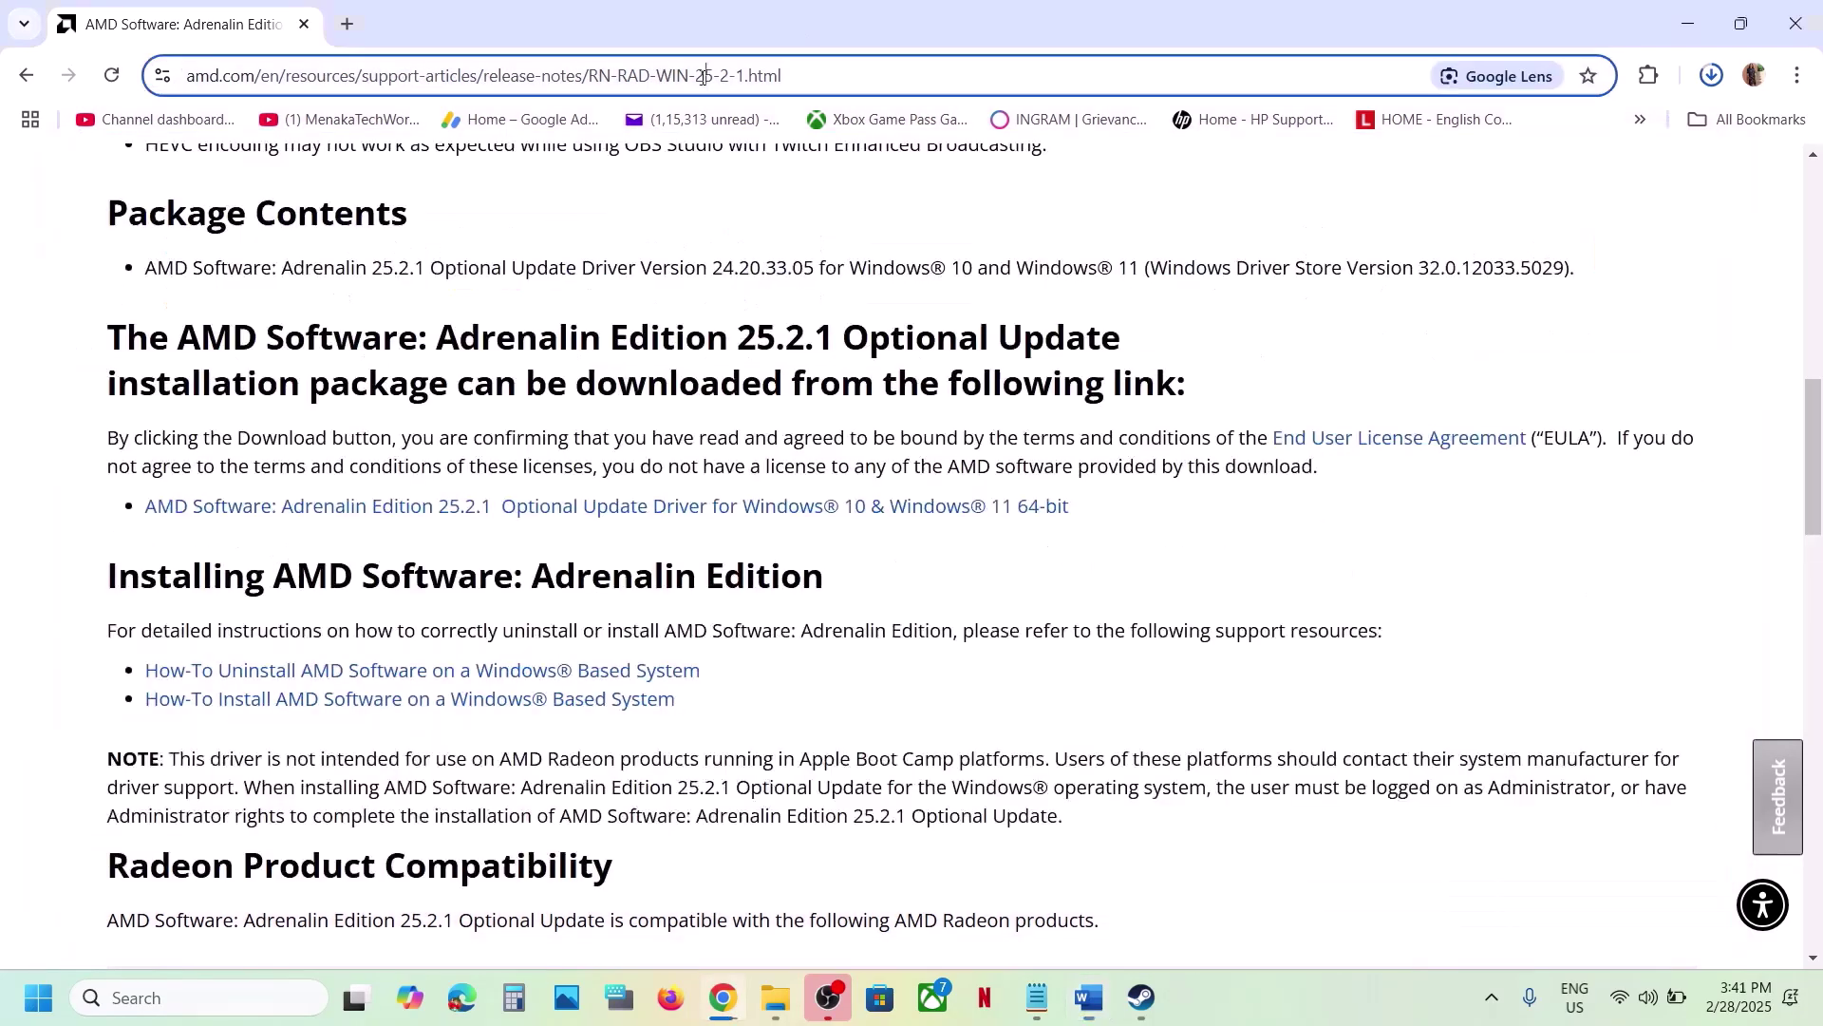
{"action": "key", "text": "ctrl+v"}
{"action": "key", "text": "Return"}
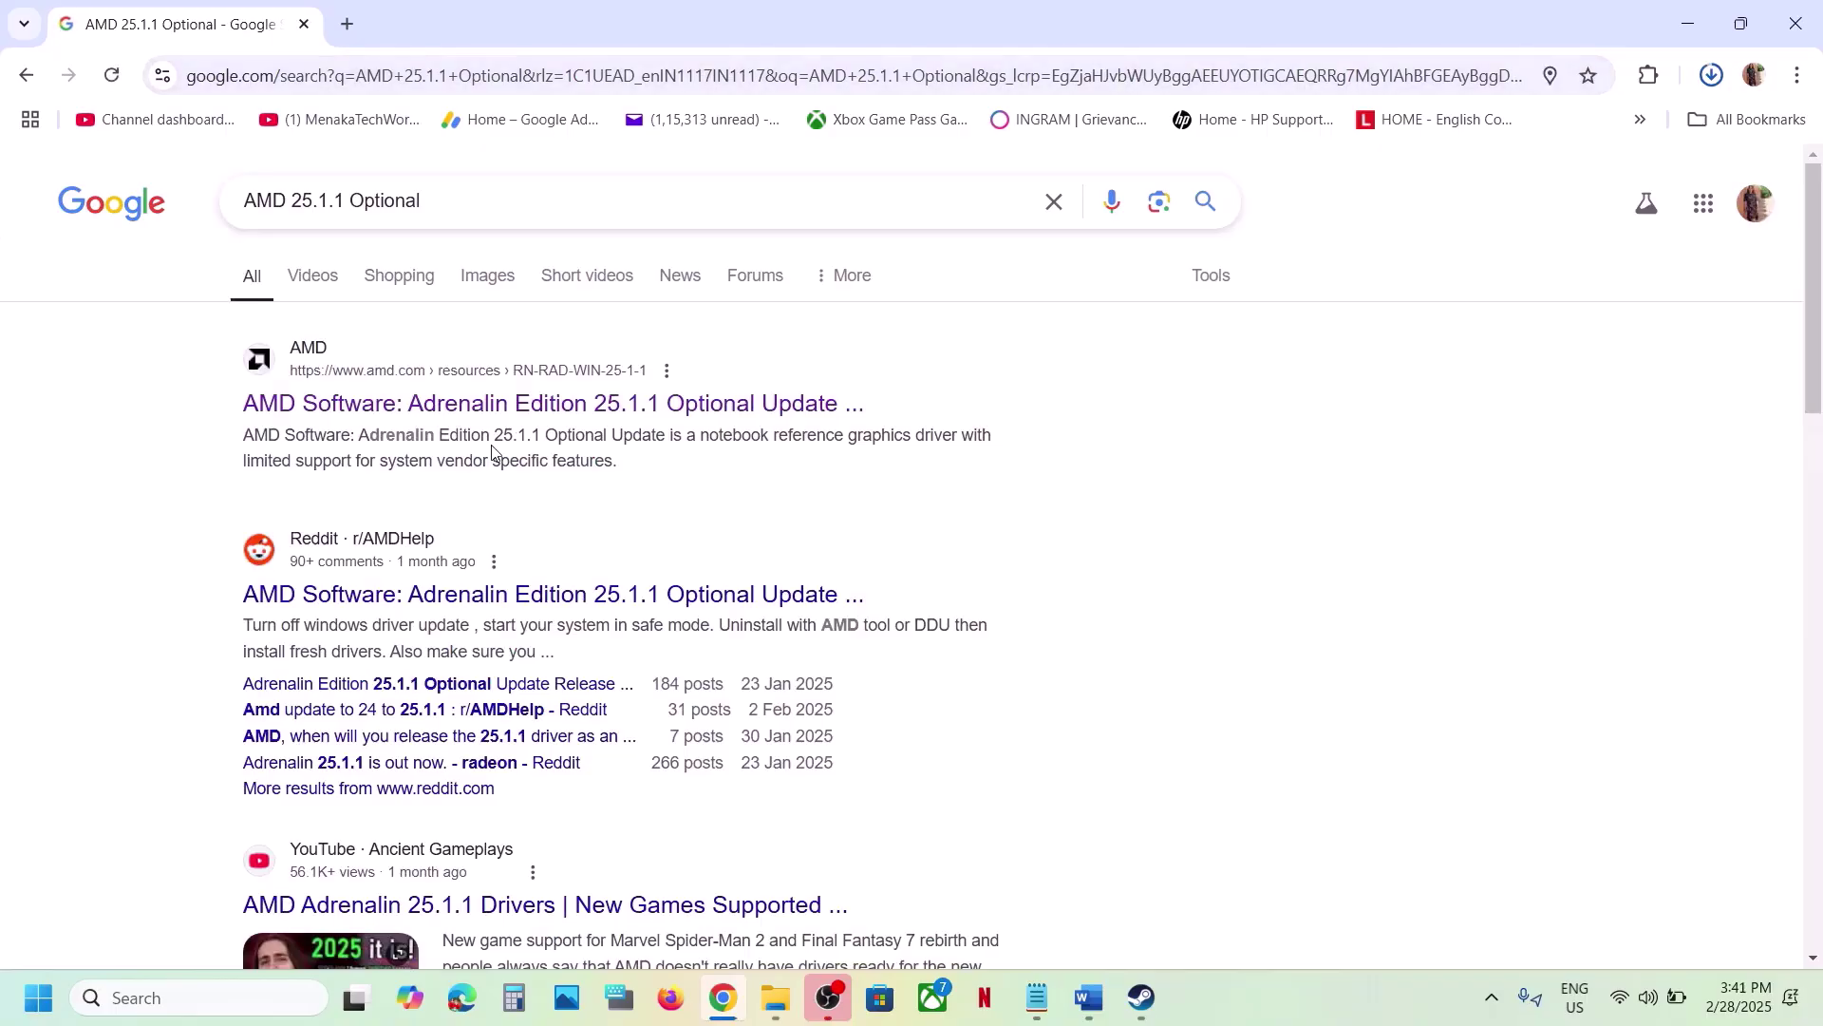
Open AMD's Adrenalin Edition 25.1.1 release notes and find the driver download link.
{"action": "left_click", "coordinate": [505, 419]}
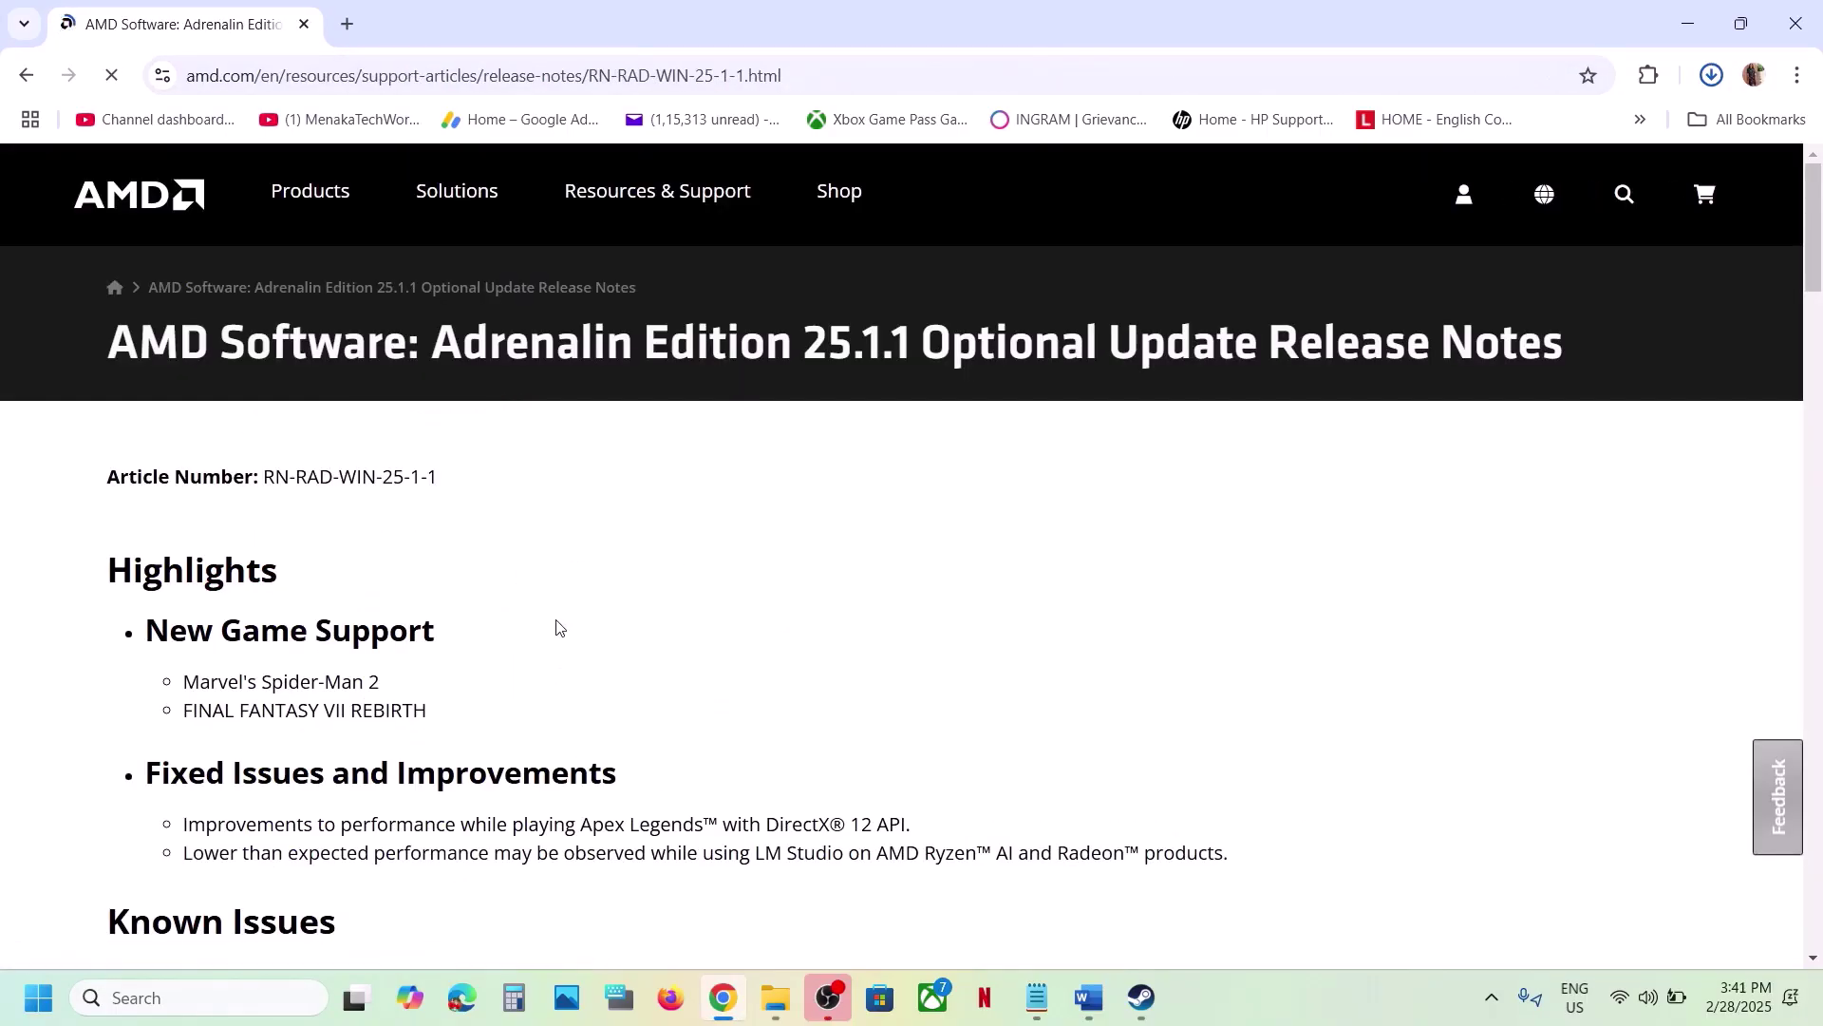
{"action": "scroll", "coordinate": [557, 622], "scroll_direction": "down", "scroll_amount": 10}
{"action": "scroll", "coordinate": [558, 622], "scroll_direction": "down", "scroll_amount": 2}
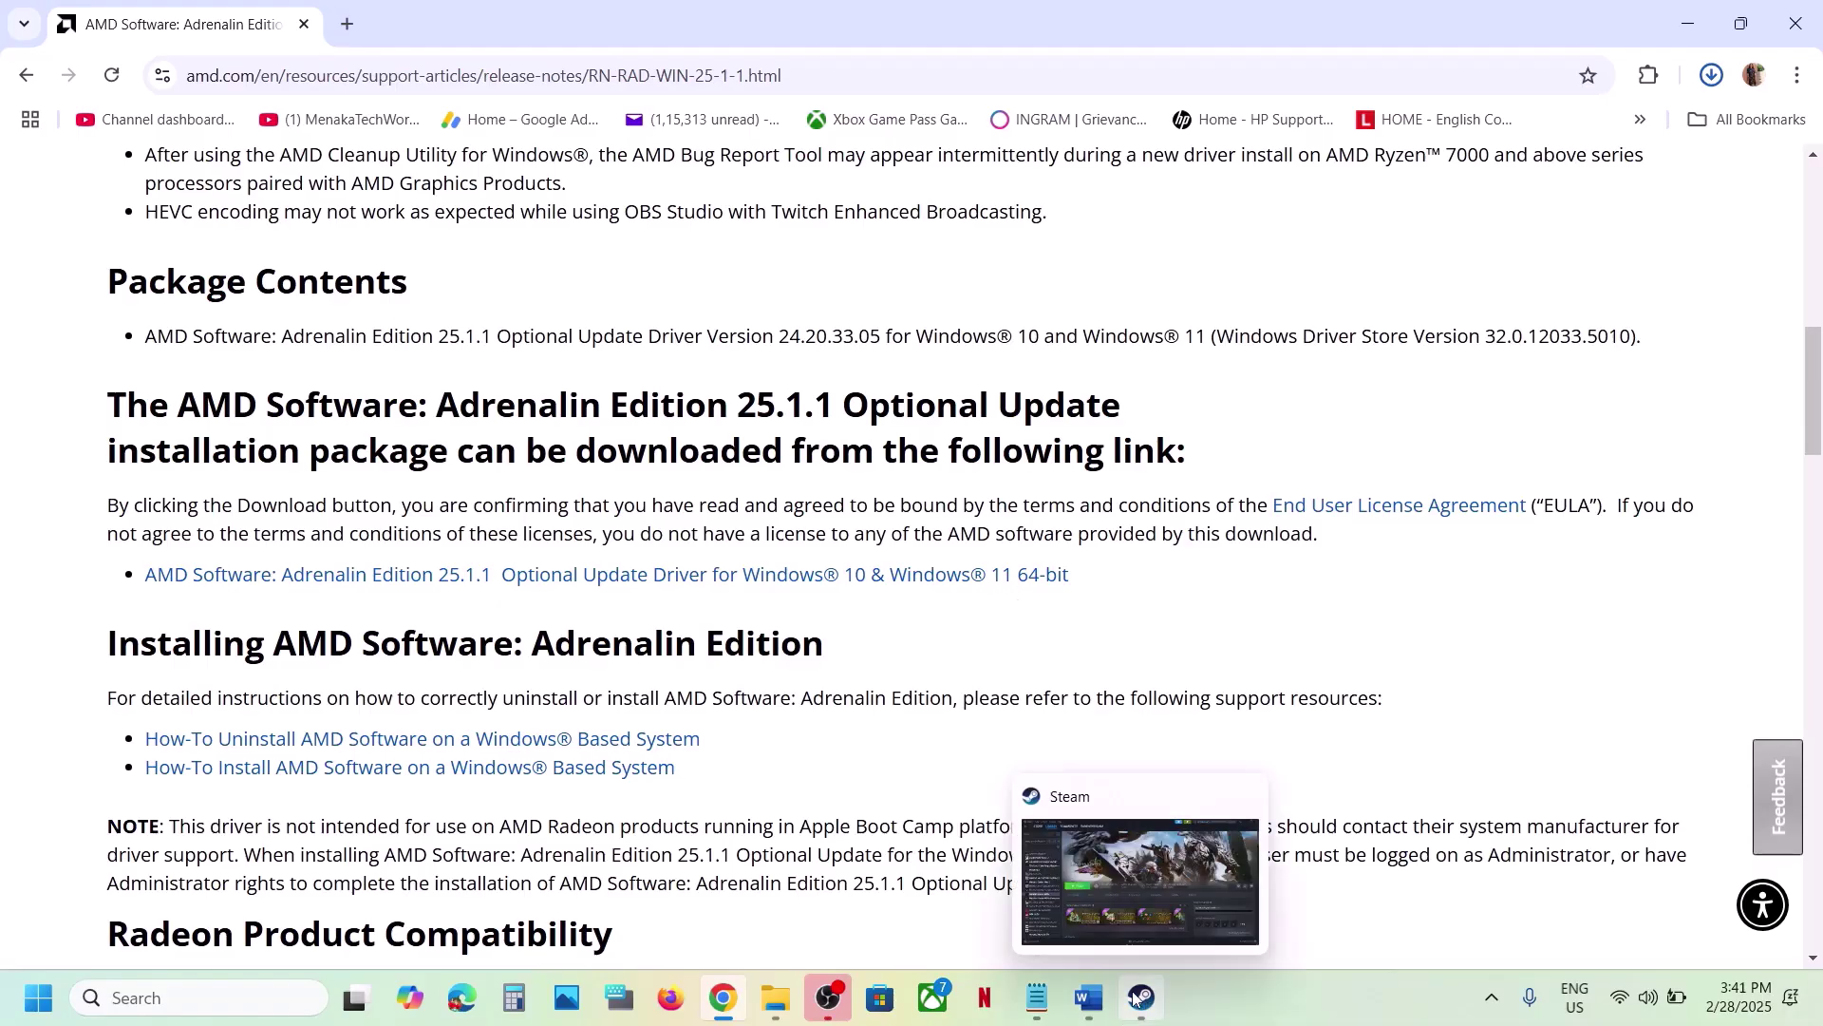
Switch back to Word, highlight the AMD 25.2.1 instruction in Step 13 and continue to Step 14.
{"action": "left_click", "coordinate": [1089, 997]}
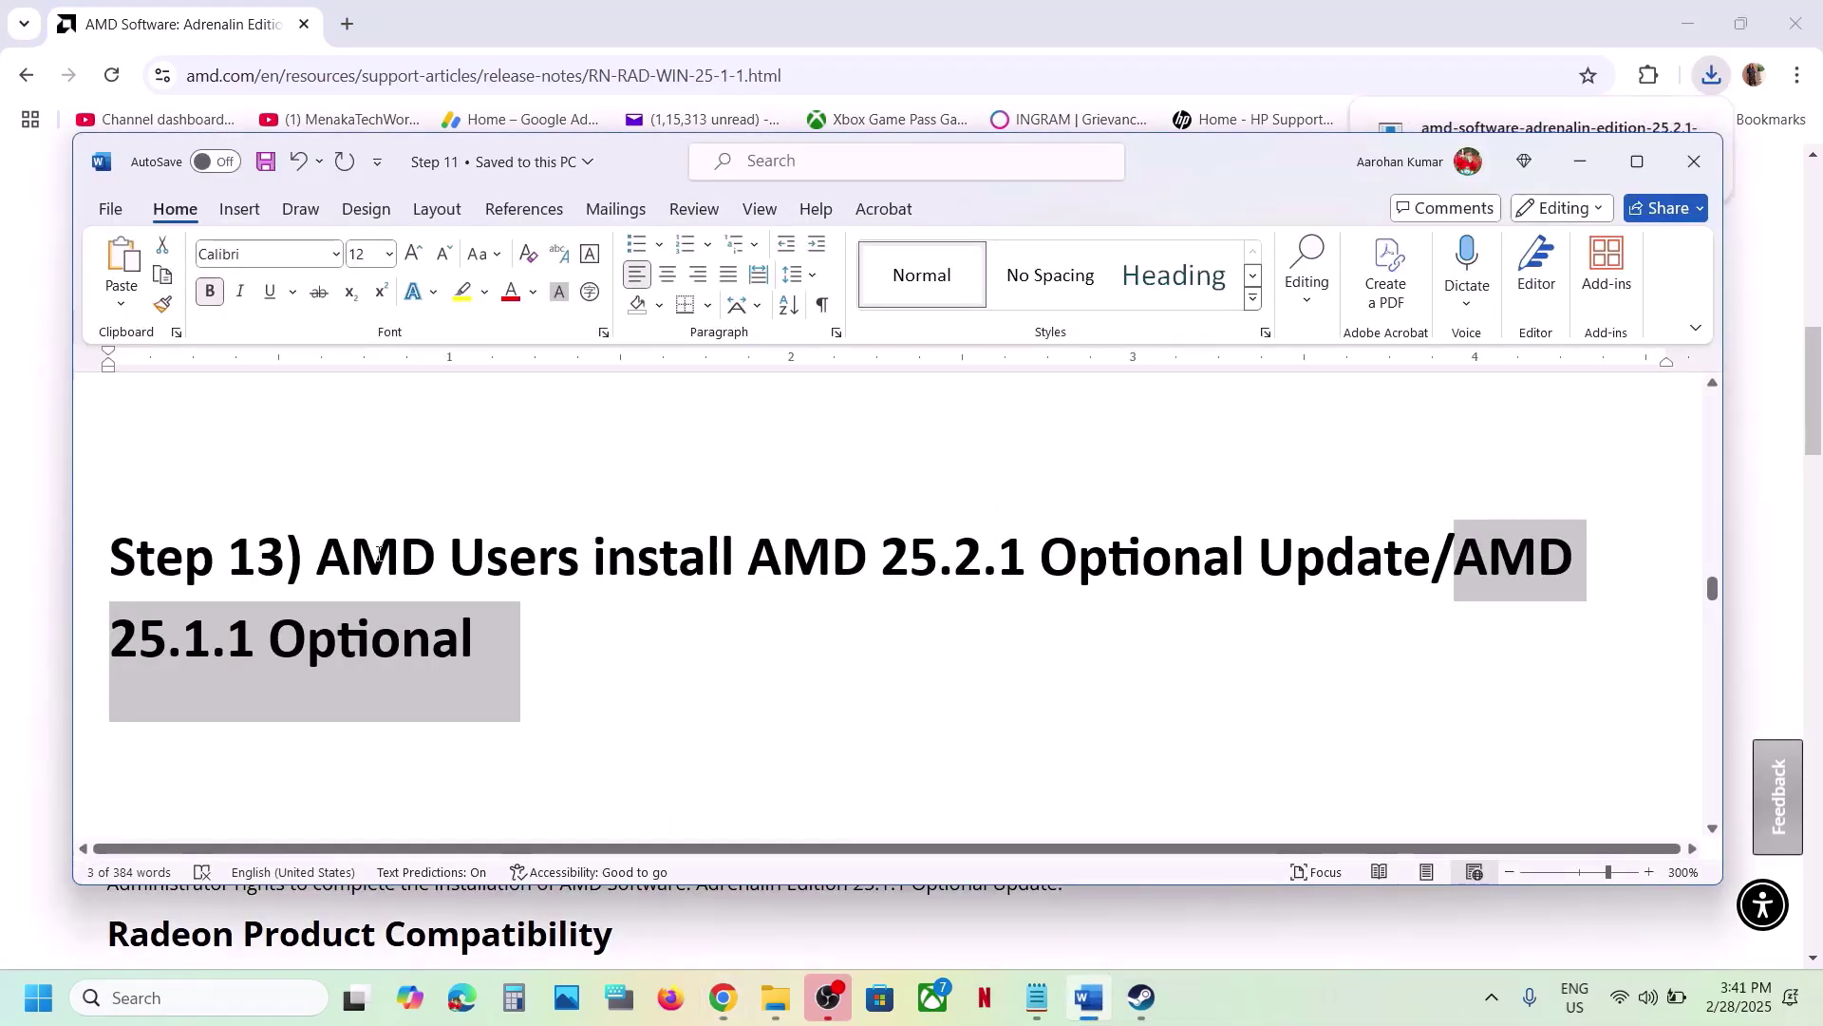
{"action": "left_click_drag", "start_coordinate": [326, 553], "coordinate": [1431, 561]}
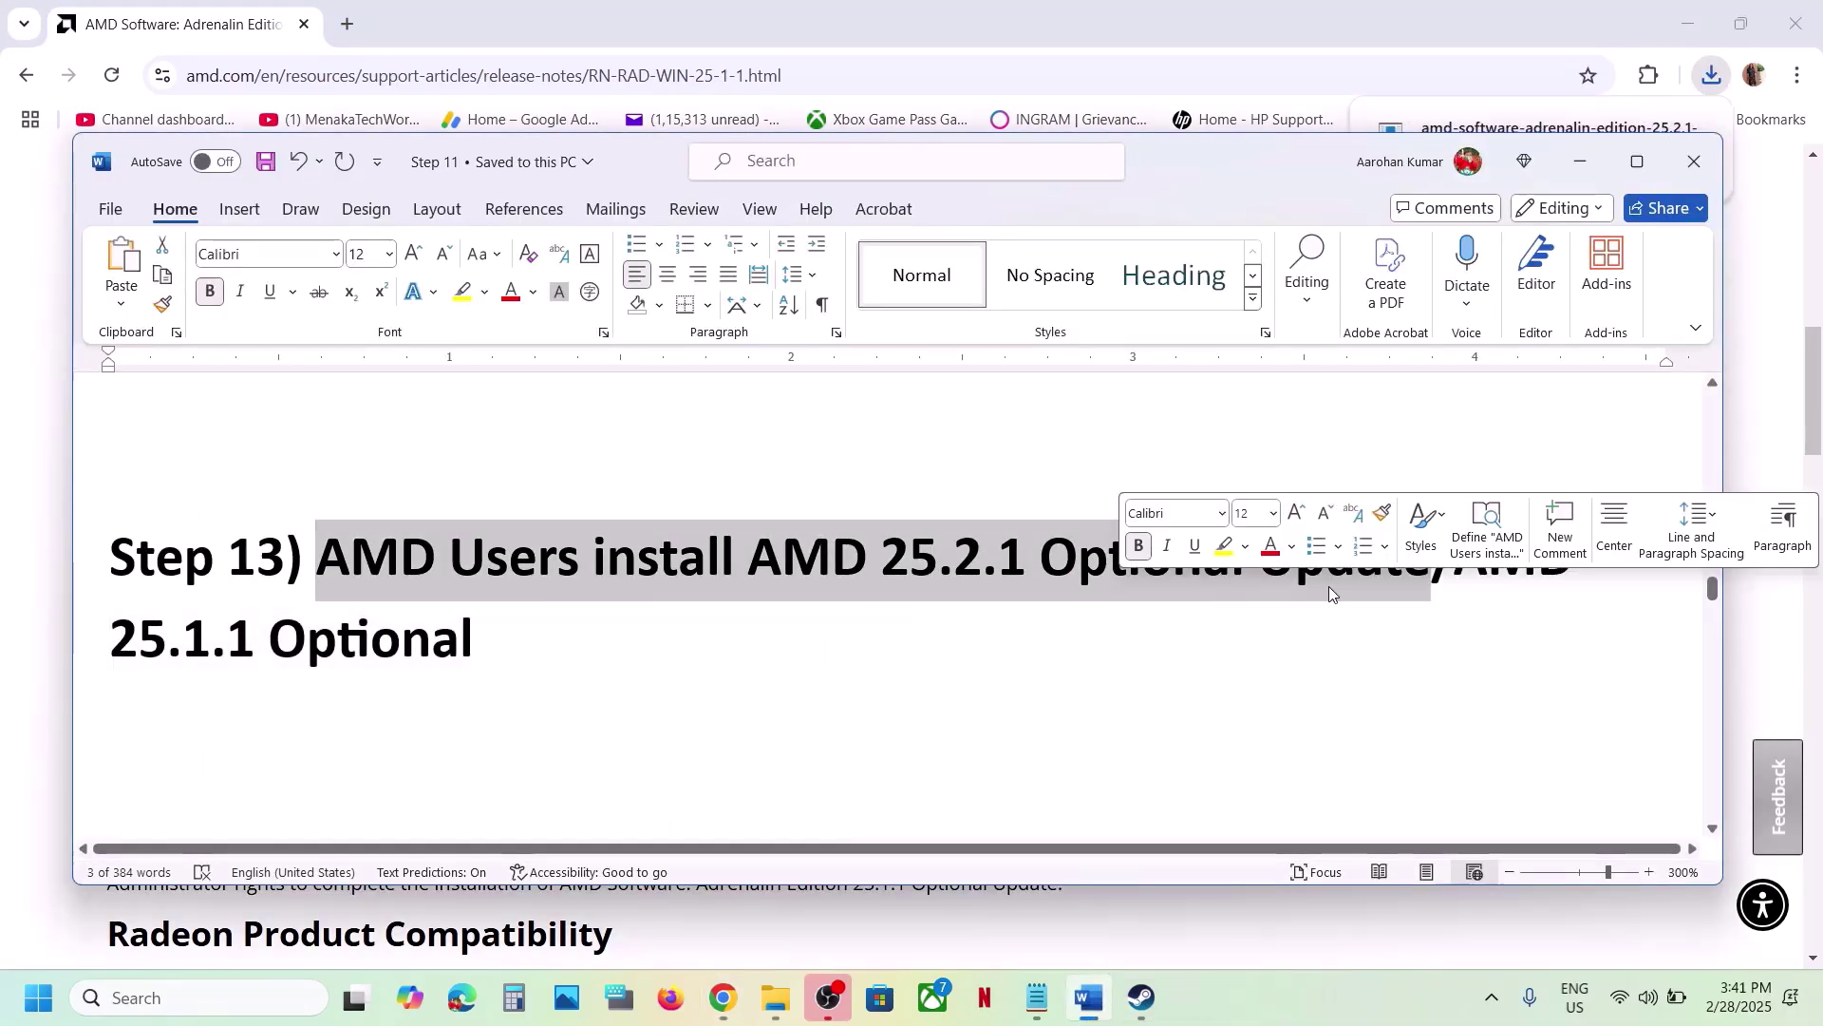
{"action": "left_click", "coordinate": [512, 646]}
{"action": "scroll", "coordinate": [511, 644], "scroll_direction": "down", "scroll_amount": 3}
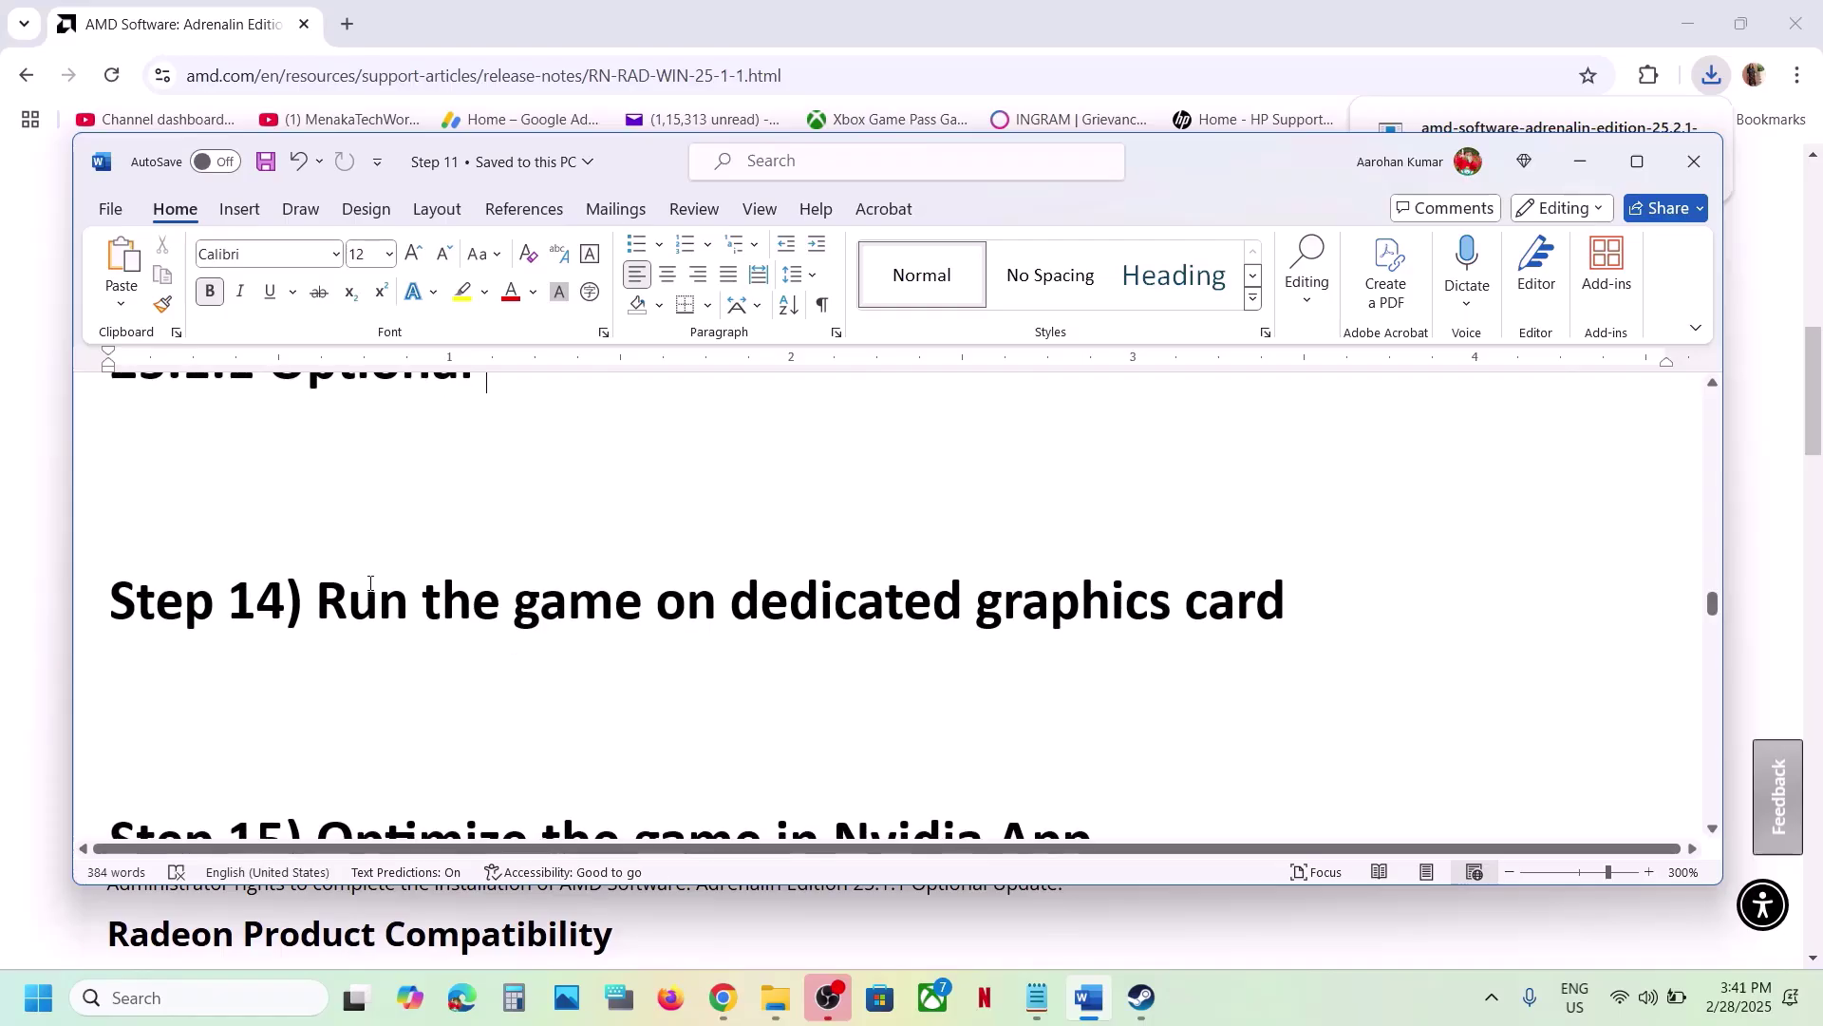
Copy the word "graphics" from Step 14, search Windows for it and open Graphics settings.
{"action": "double_click", "coordinate": [1048, 590]}
{"action": "key", "text": "ctrl+c"}
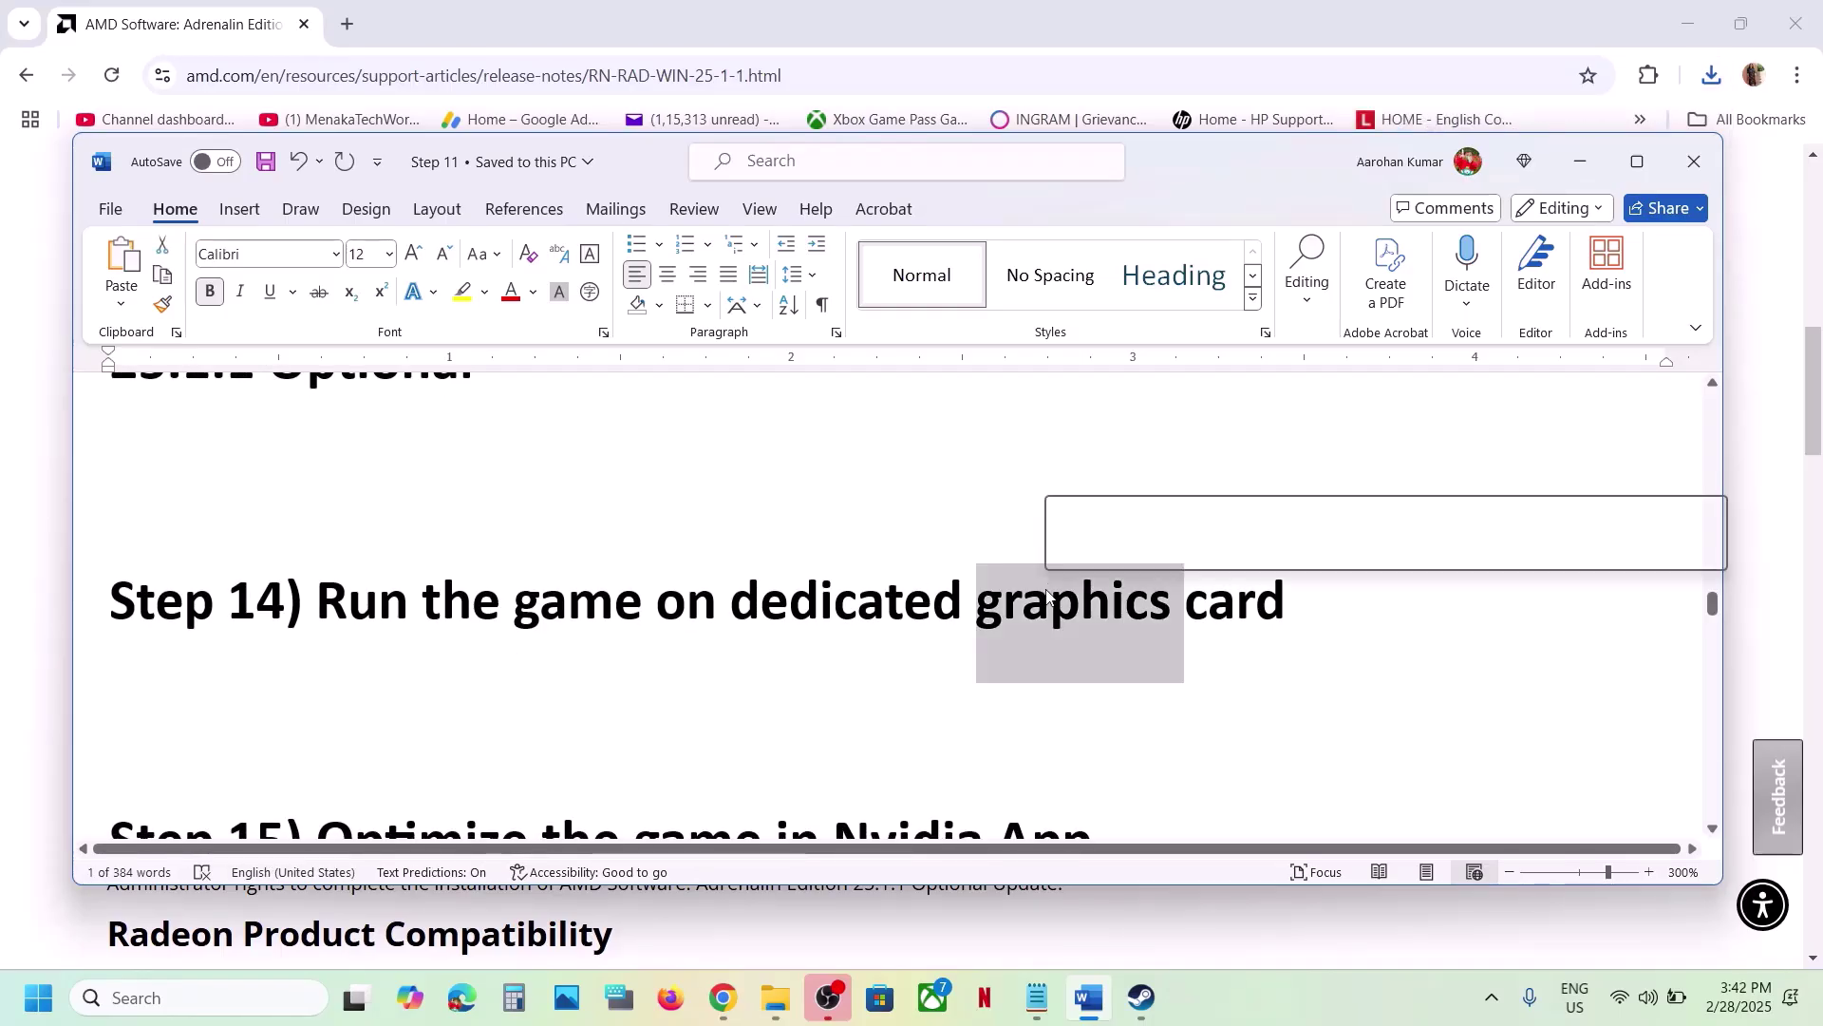
{"action": "left_click", "coordinate": [295, 987]}
{"action": "key", "text": "ctrl+v"}
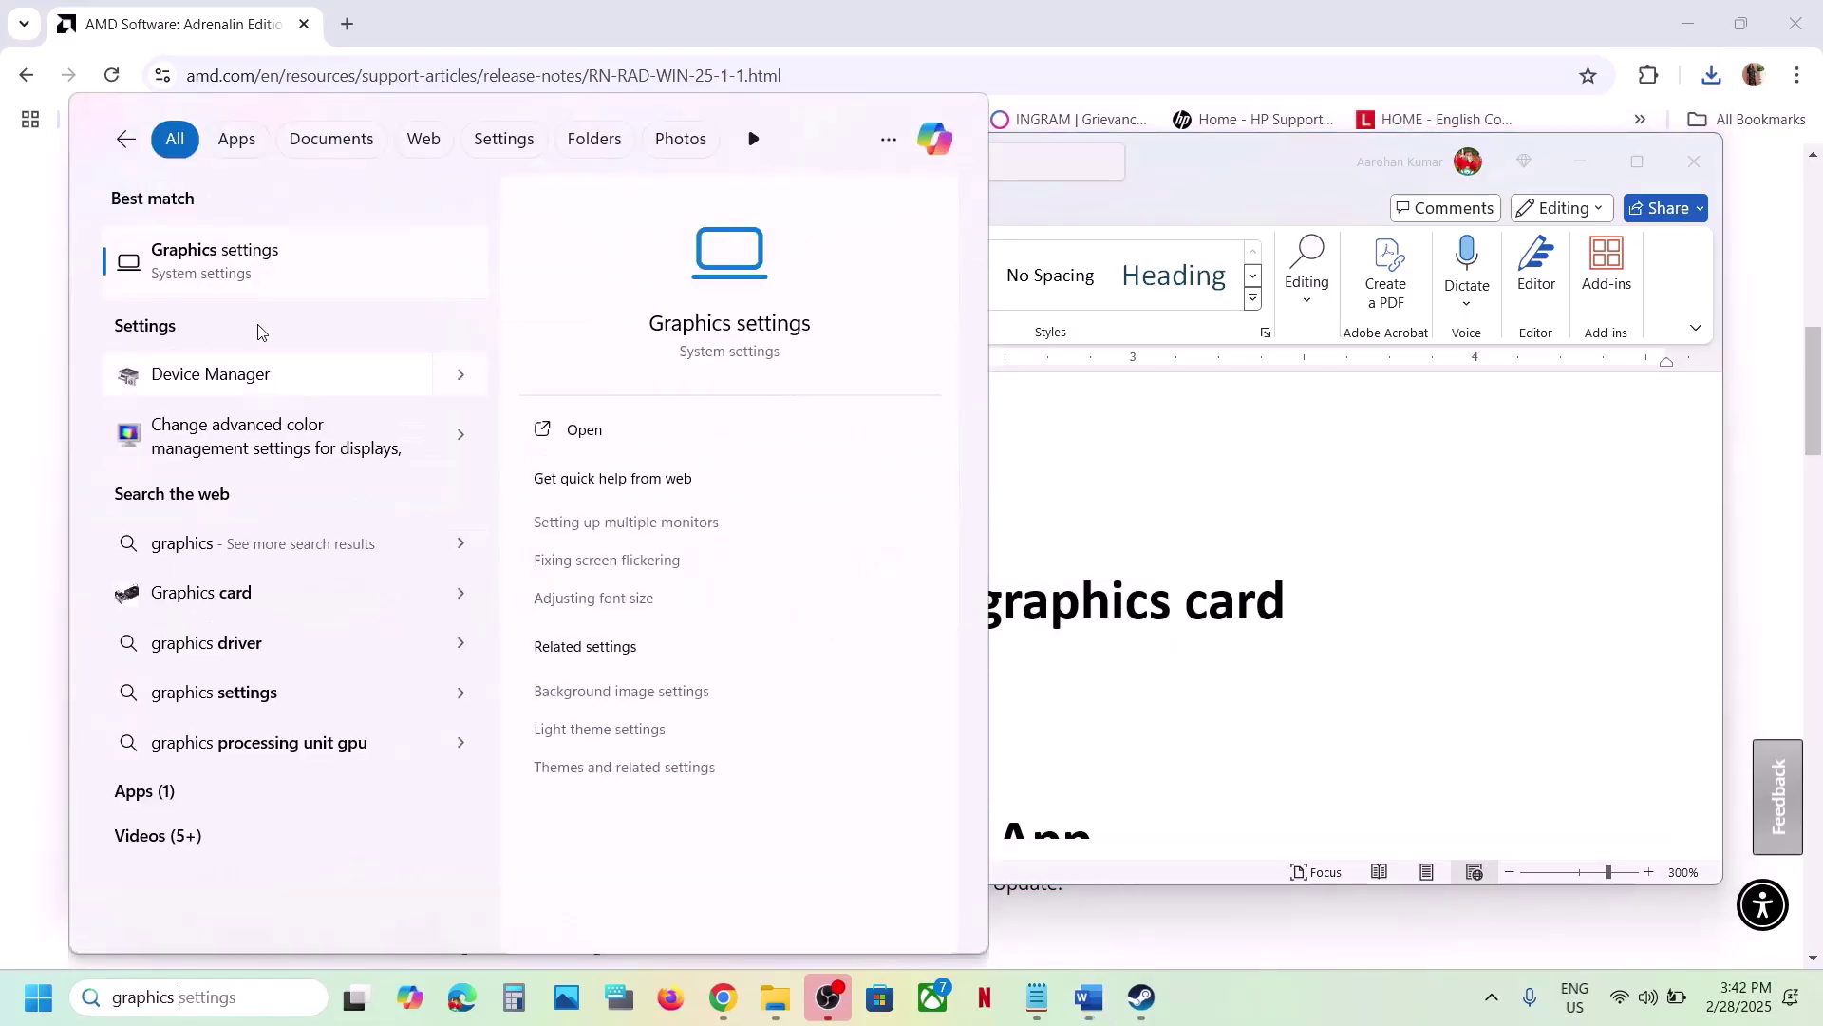
{"action": "key", "text": "Return"}
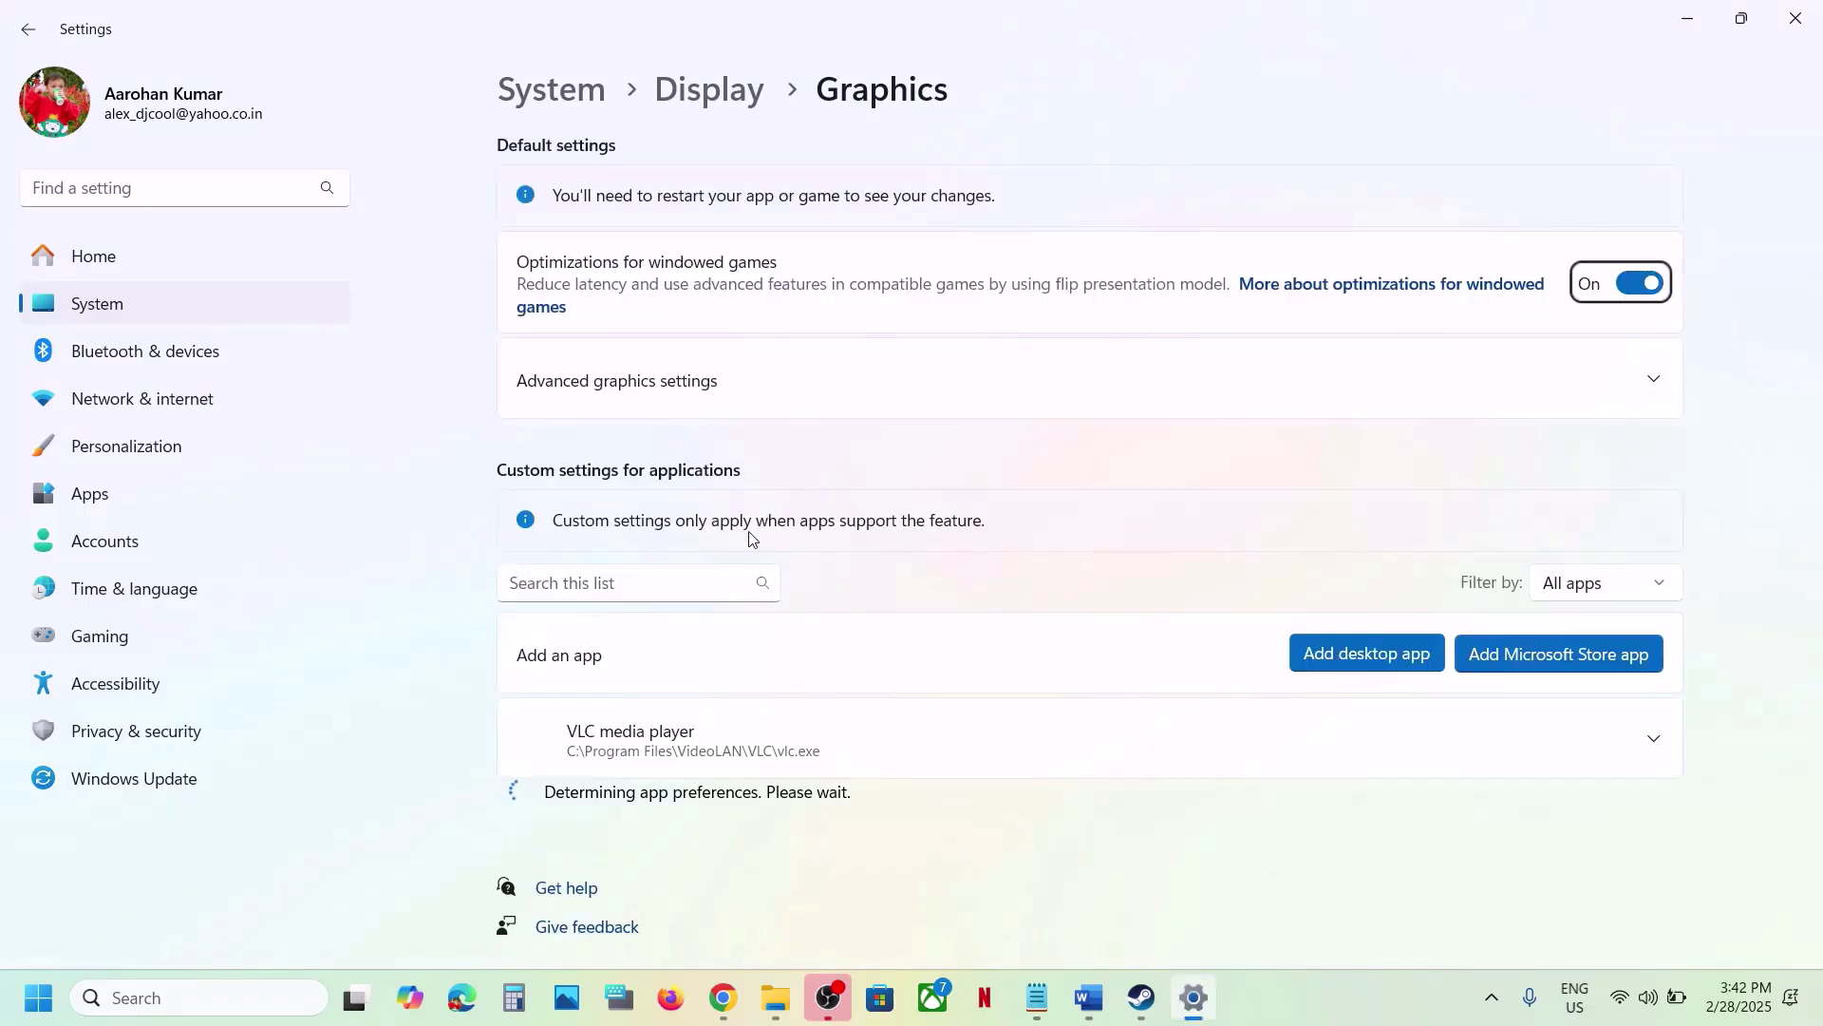
Add the MonsterHunterWilds application from Steam's common\MonsterHunterWilds folder as a desktop app in the custom graphics settings.
{"action": "left_click", "coordinate": [1368, 654]}
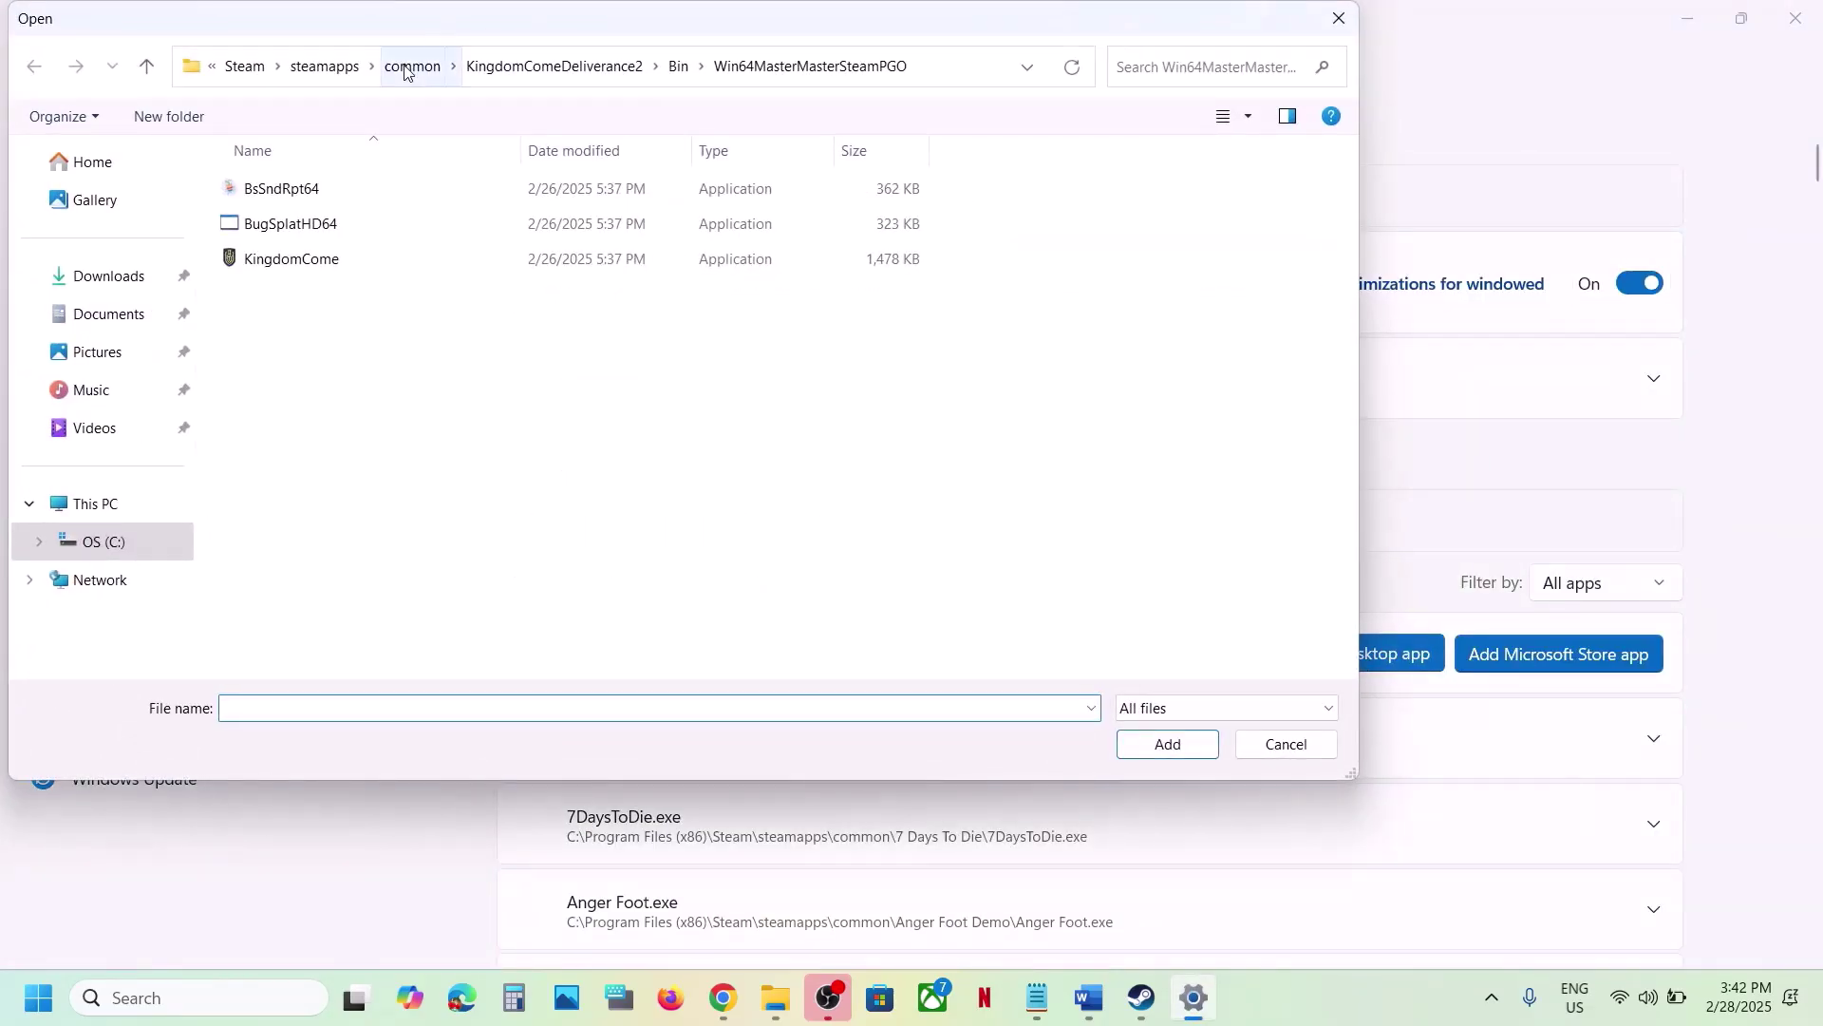
{"action": "left_click", "coordinate": [406, 68]}
{"action": "double_click", "coordinate": [351, 226]}
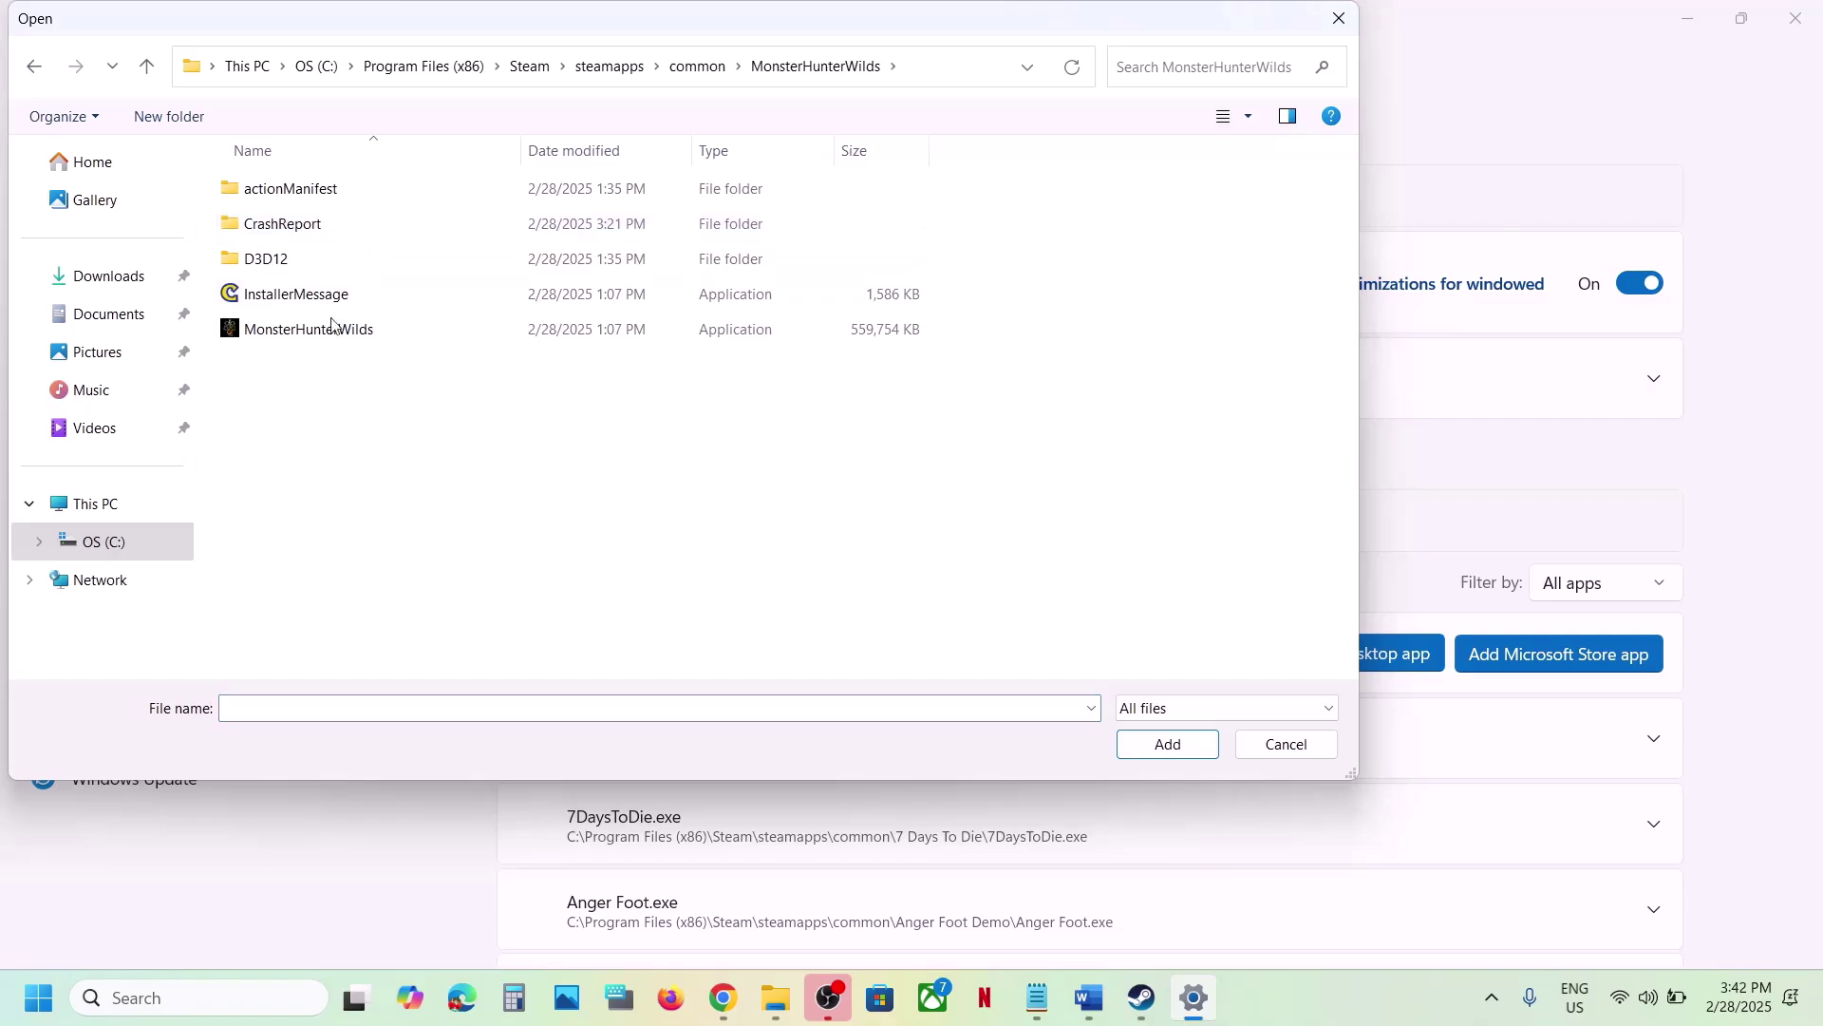
{"action": "left_click", "coordinate": [314, 330]}
{"action": "left_click", "coordinate": [1159, 748]}
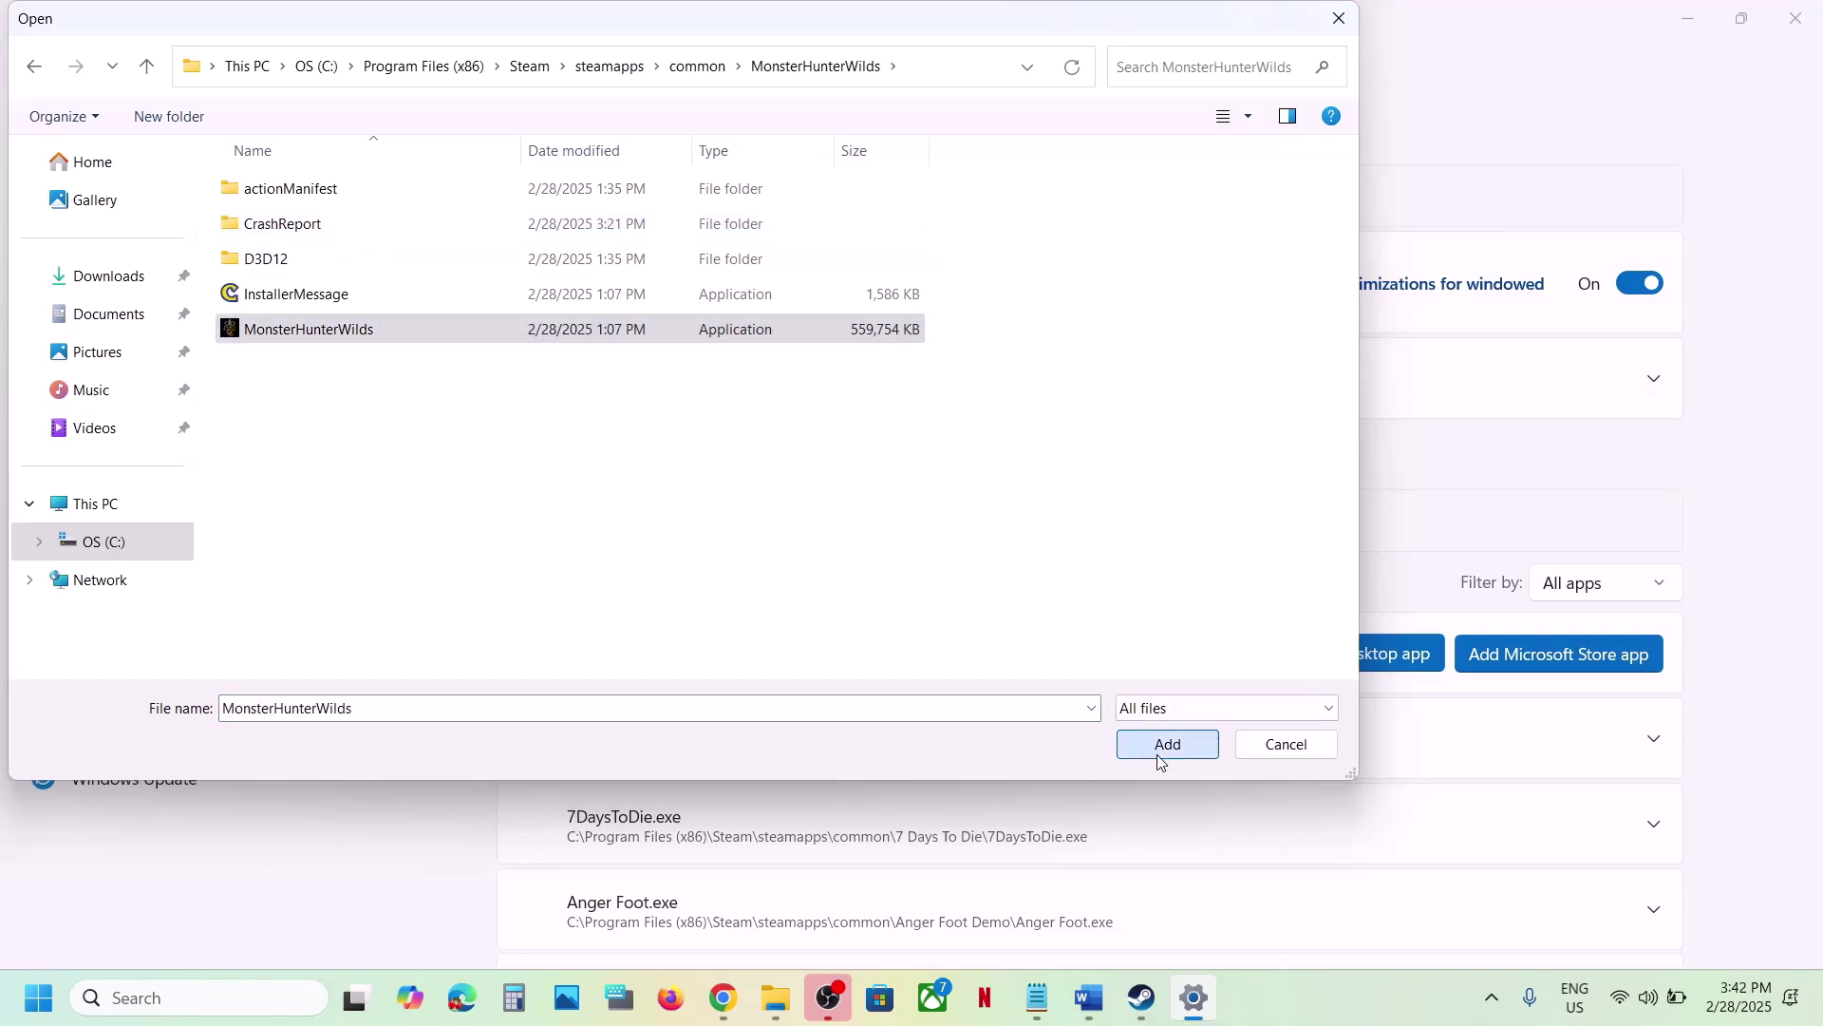
Set the GPU preference of Monster Hunter Wilds to High Performance (NVIDIA GeForce RTX 3050 Laptop GPU).
{"action": "scroll", "coordinate": [889, 755], "scroll_direction": "down", "scroll_amount": 15}
{"action": "scroll", "coordinate": [890, 756], "scroll_direction": "down", "scroll_amount": 20}
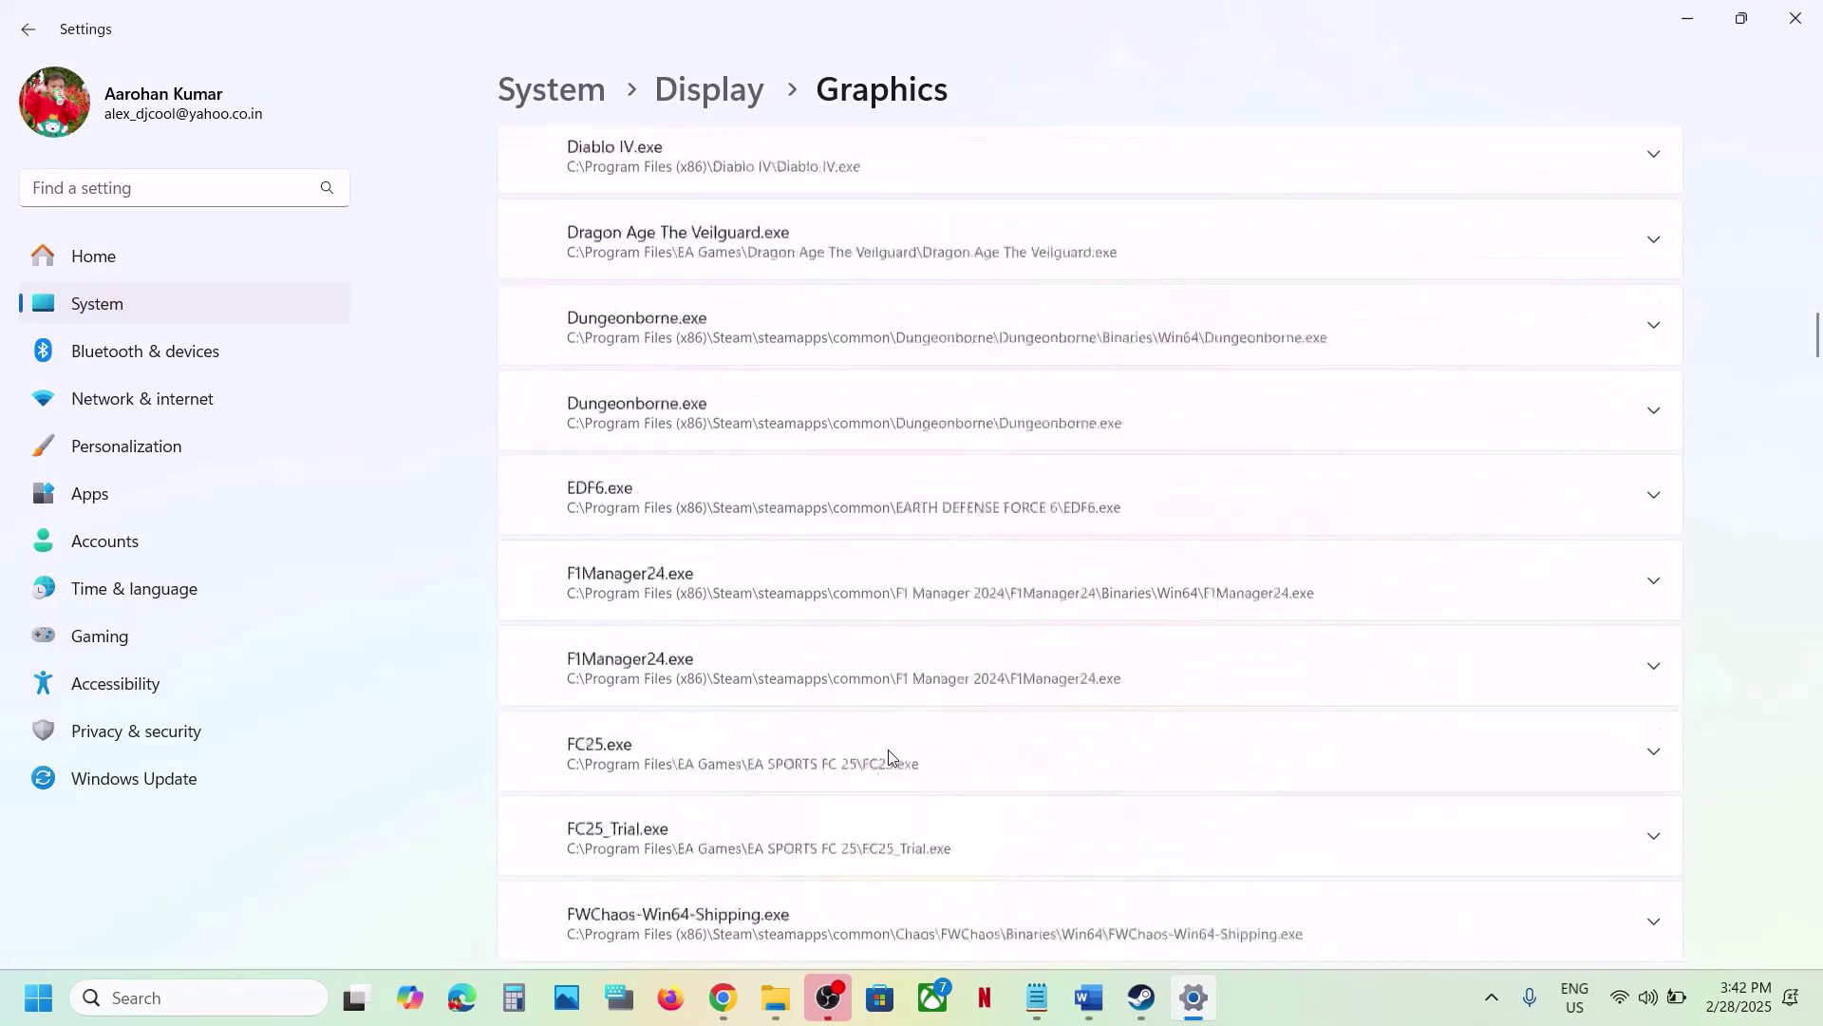
{"action": "scroll", "coordinate": [889, 756], "scroll_direction": "down", "scroll_amount": 15}
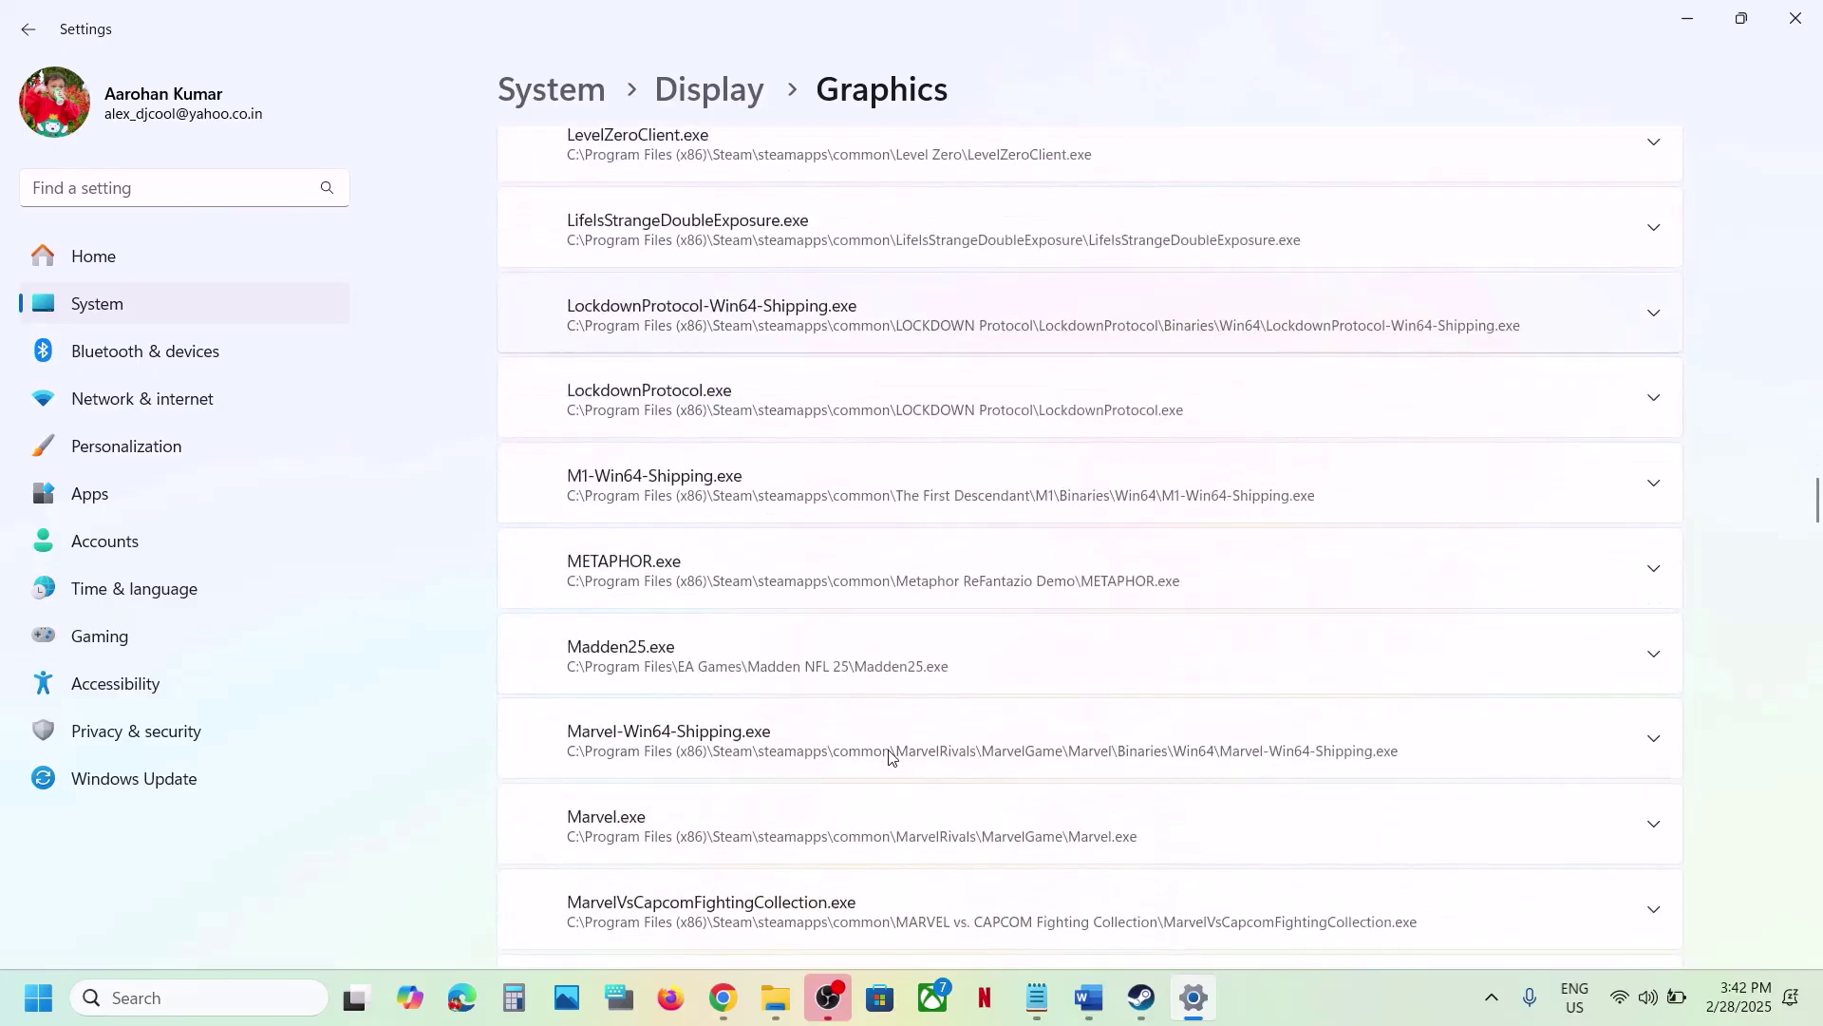
{"action": "scroll", "coordinate": [890, 757], "scroll_direction": "down", "scroll_amount": 2}
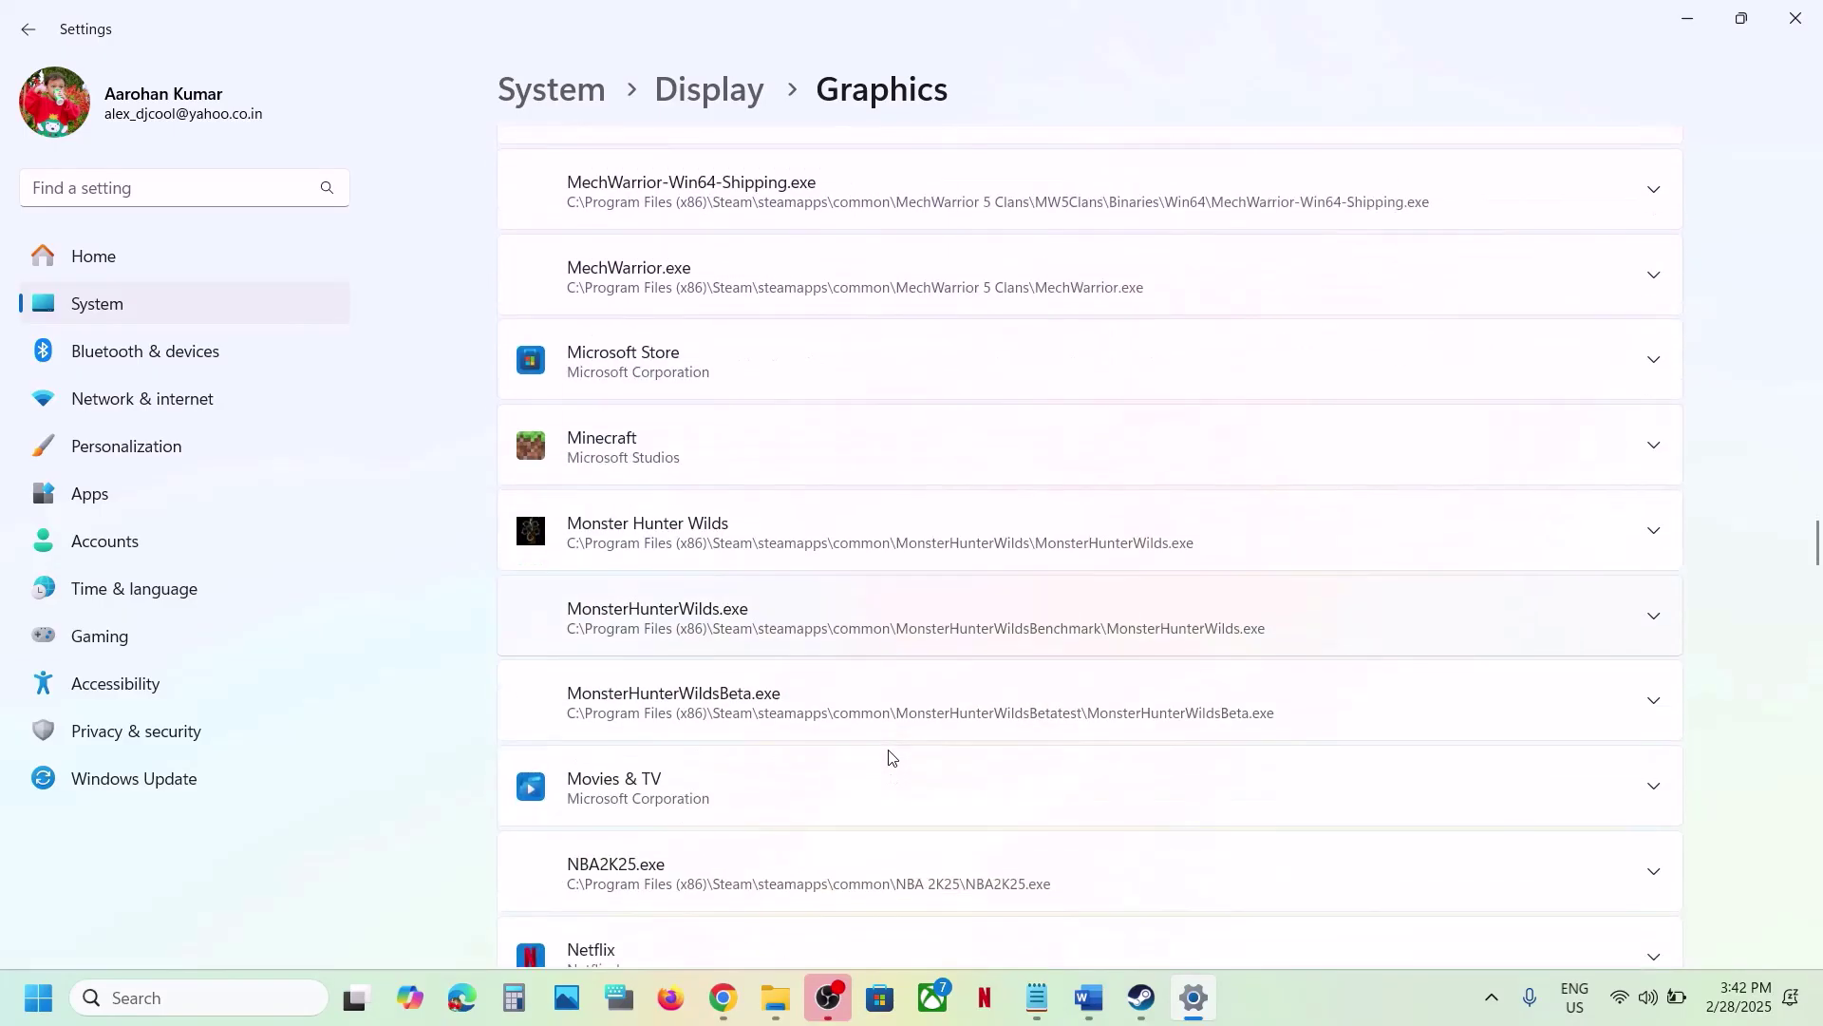
{"action": "left_click", "coordinate": [754, 548]}
{"action": "scroll", "coordinate": [824, 722], "scroll_direction": "up", "scroll_amount": 1}
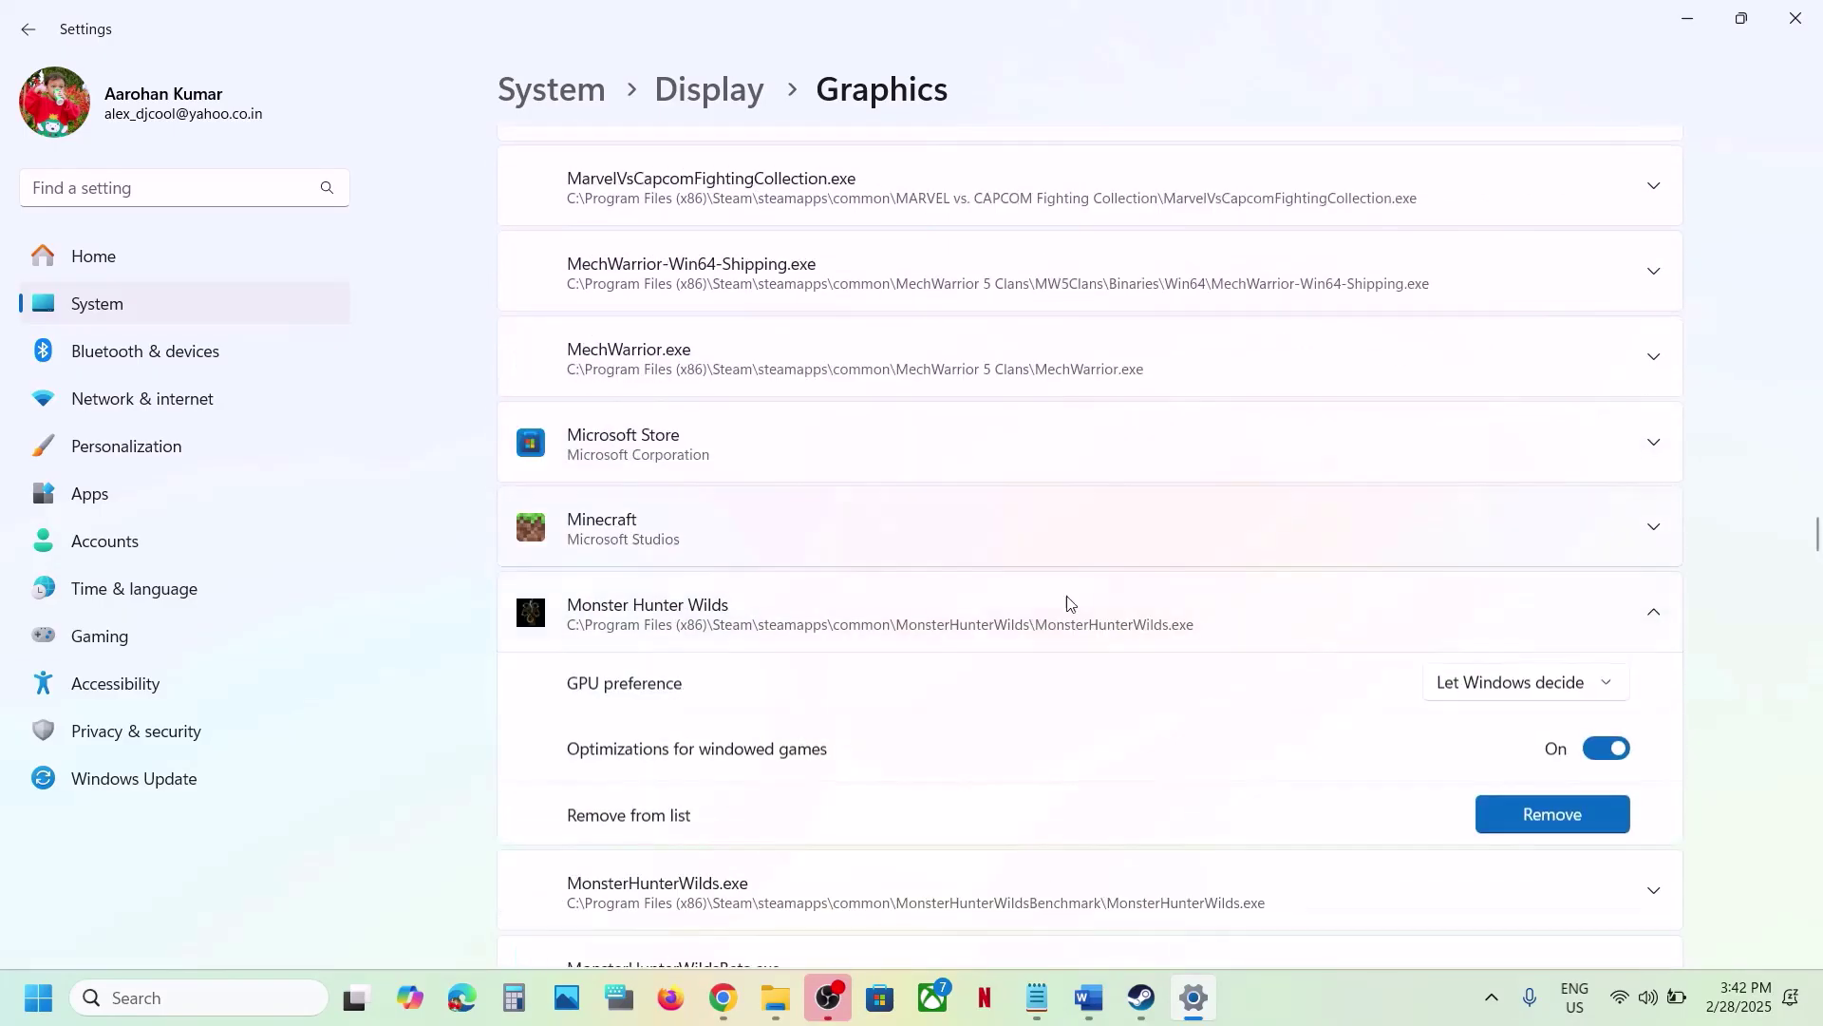
{"action": "left_click", "coordinate": [1474, 697]}
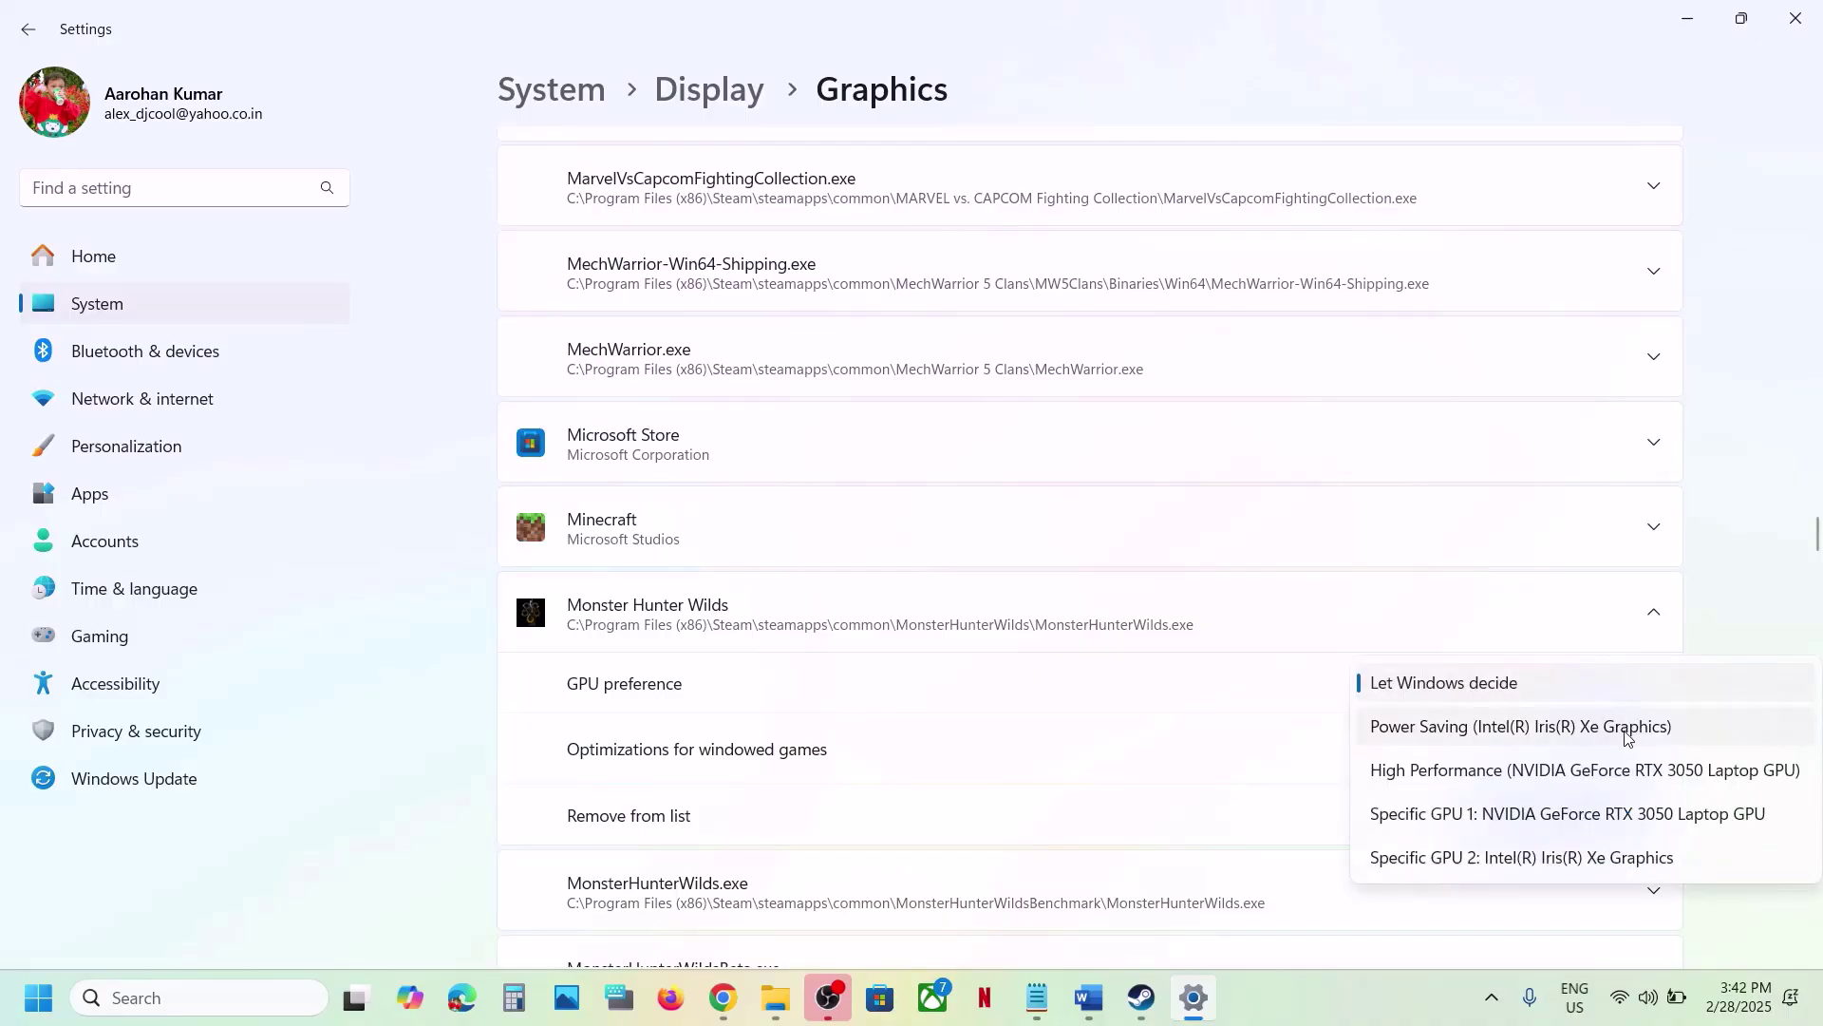
{"action": "left_click", "coordinate": [1514, 771]}
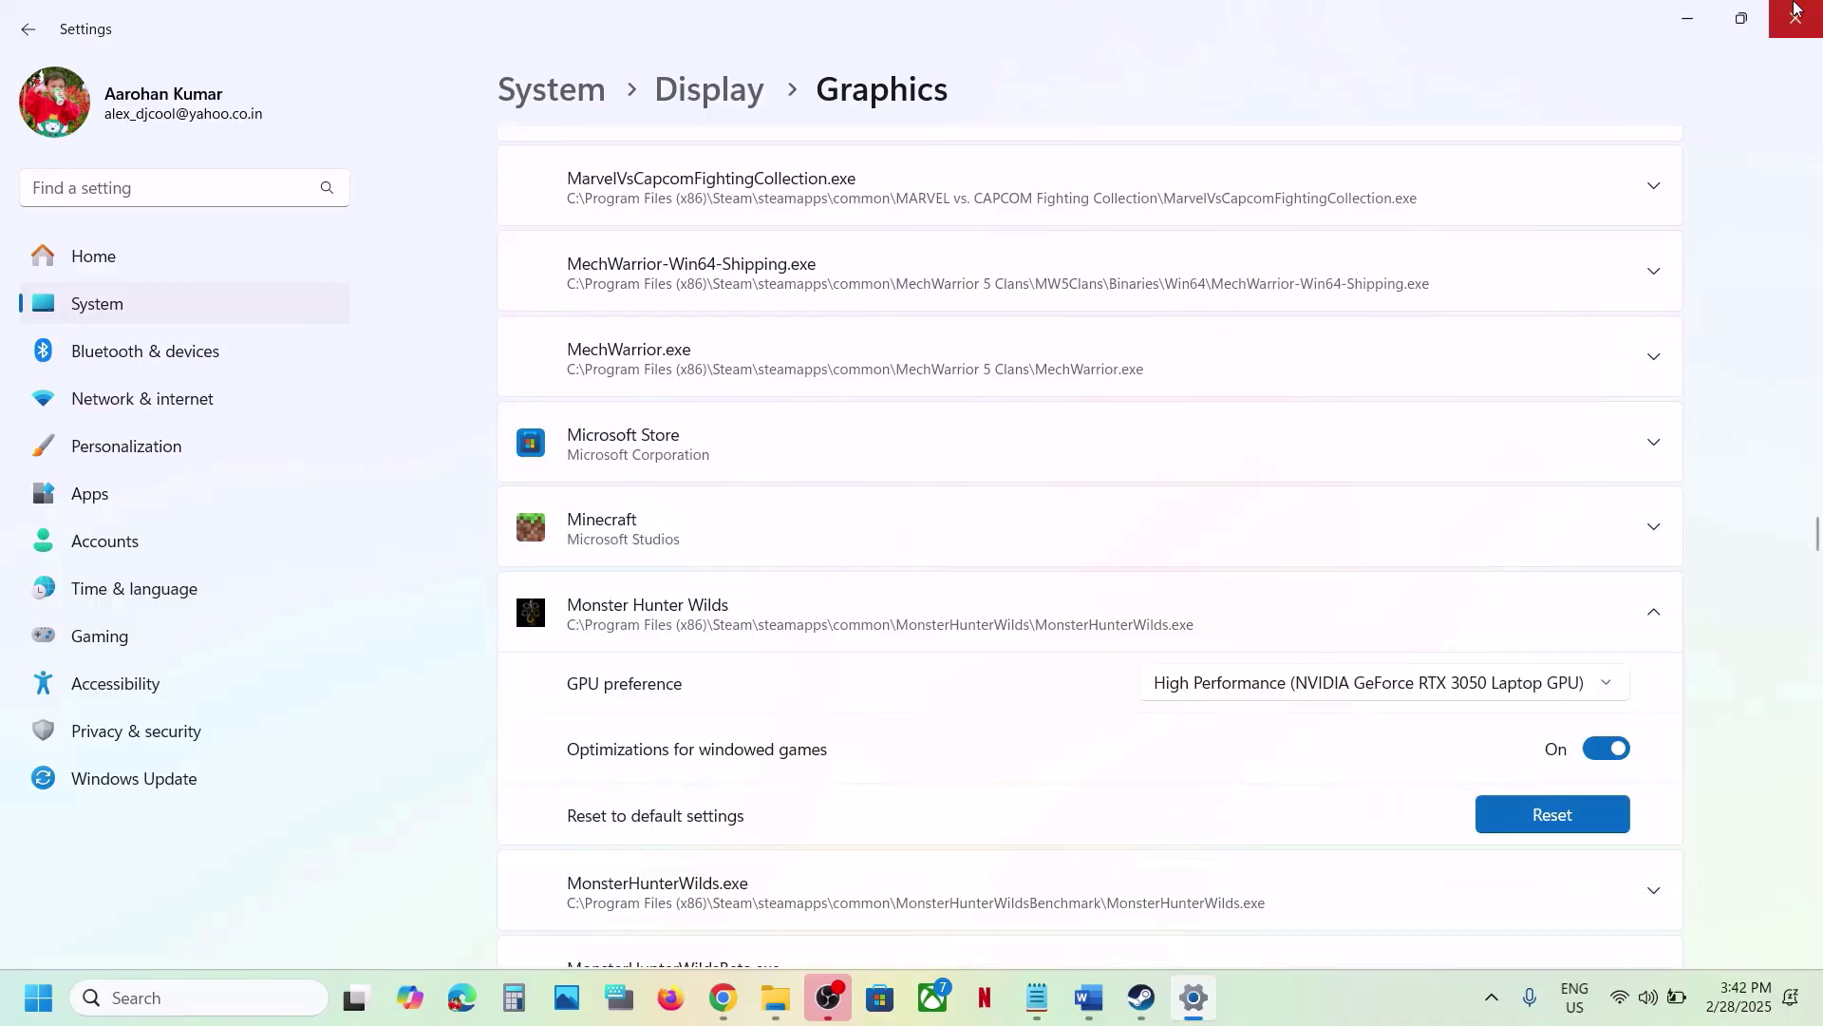
Close Settings, copy "Nvidia App" from Step 15 of the Word checklist and use it to find and open the NVIDIA app.
{"action": "left_click", "coordinate": [1789, 26]}
{"action": "scroll", "coordinate": [854, 653], "scroll_direction": "down", "scroll_amount": 3}
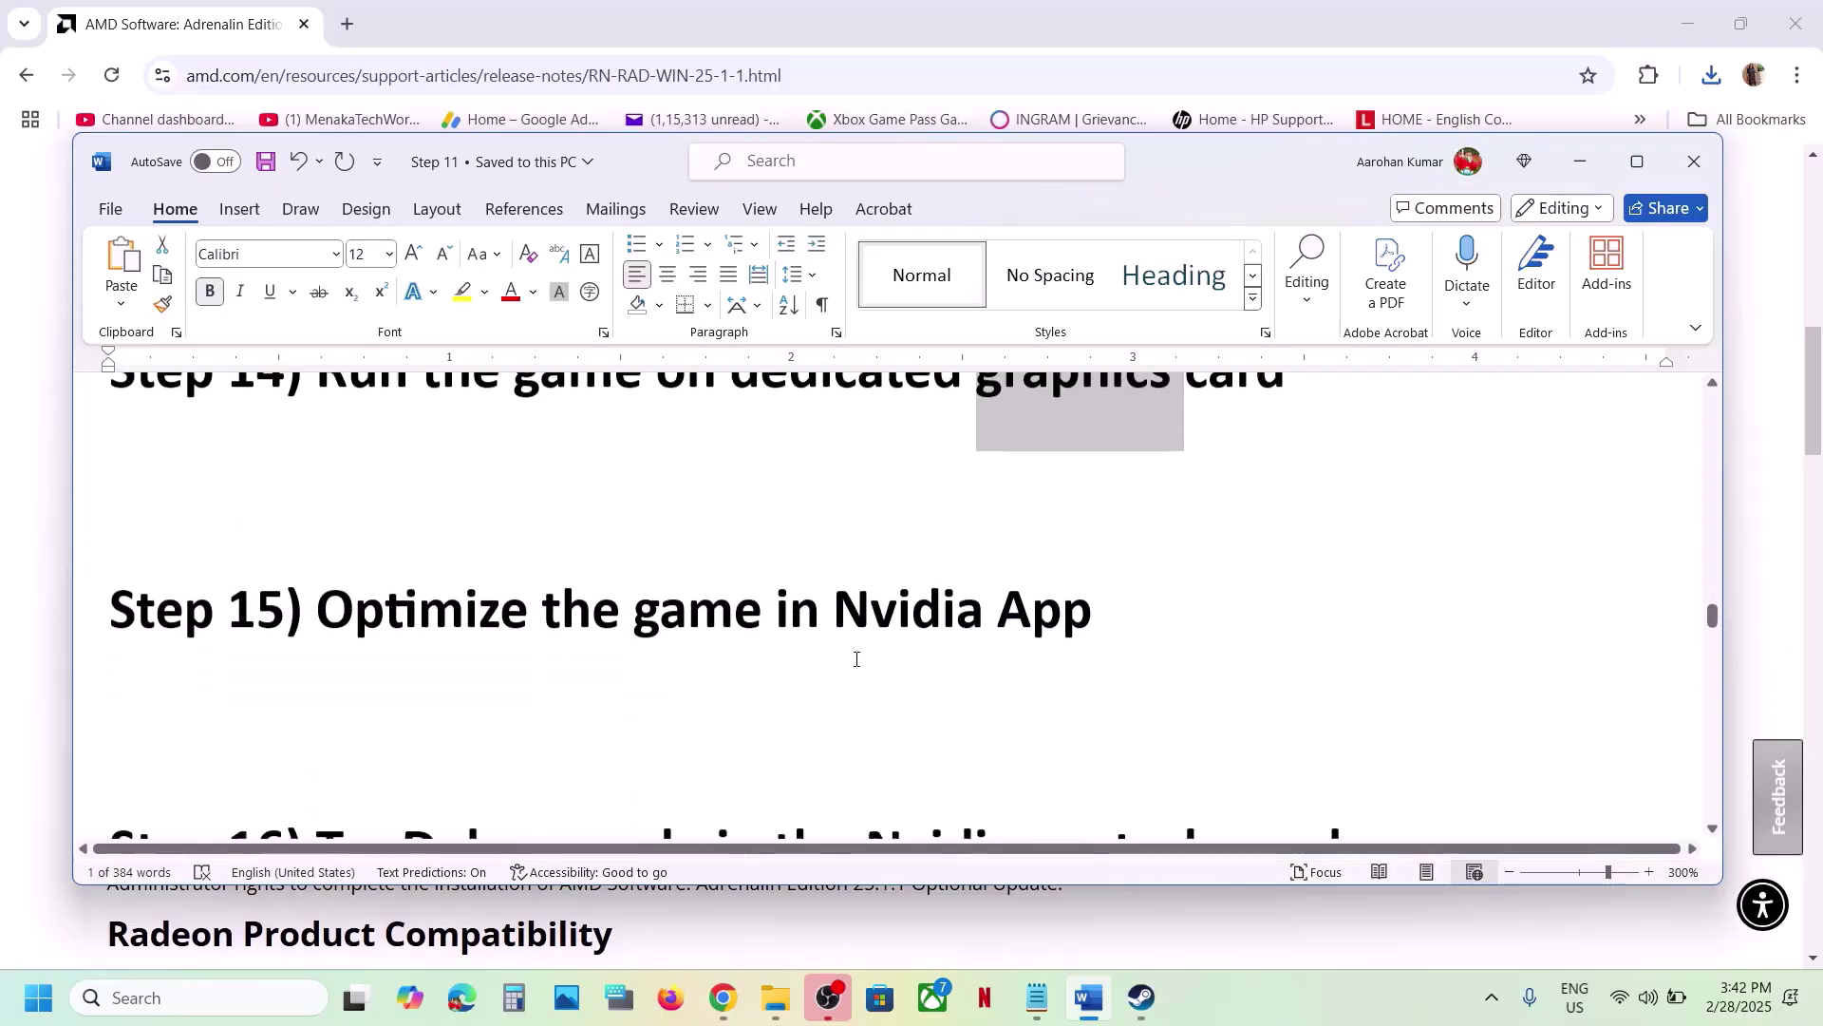
{"action": "left_click_drag", "start_coordinate": [390, 588], "coordinate": [855, 584]}
{"action": "left_click", "coordinate": [1068, 610]}
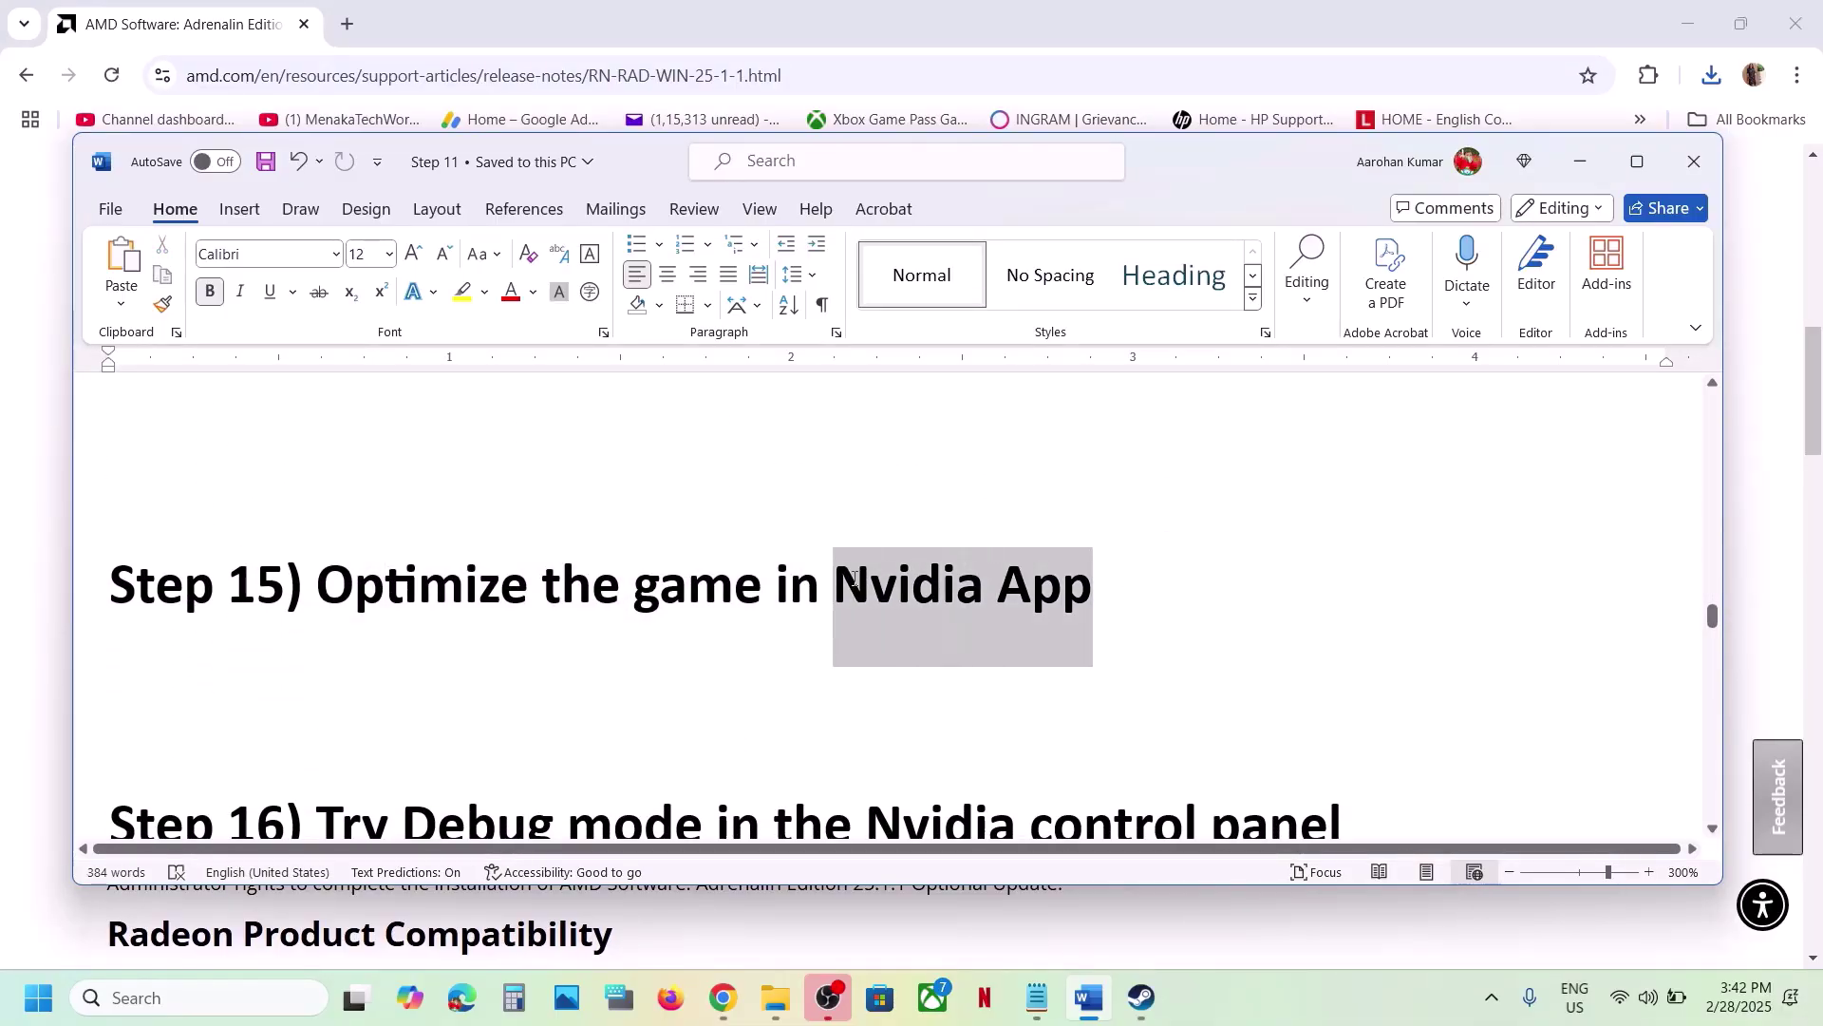
{"action": "key", "text": "ctrl+c"}
{"action": "left_click", "coordinate": [180, 998]}
{"action": "key", "text": "ctrl+v"}
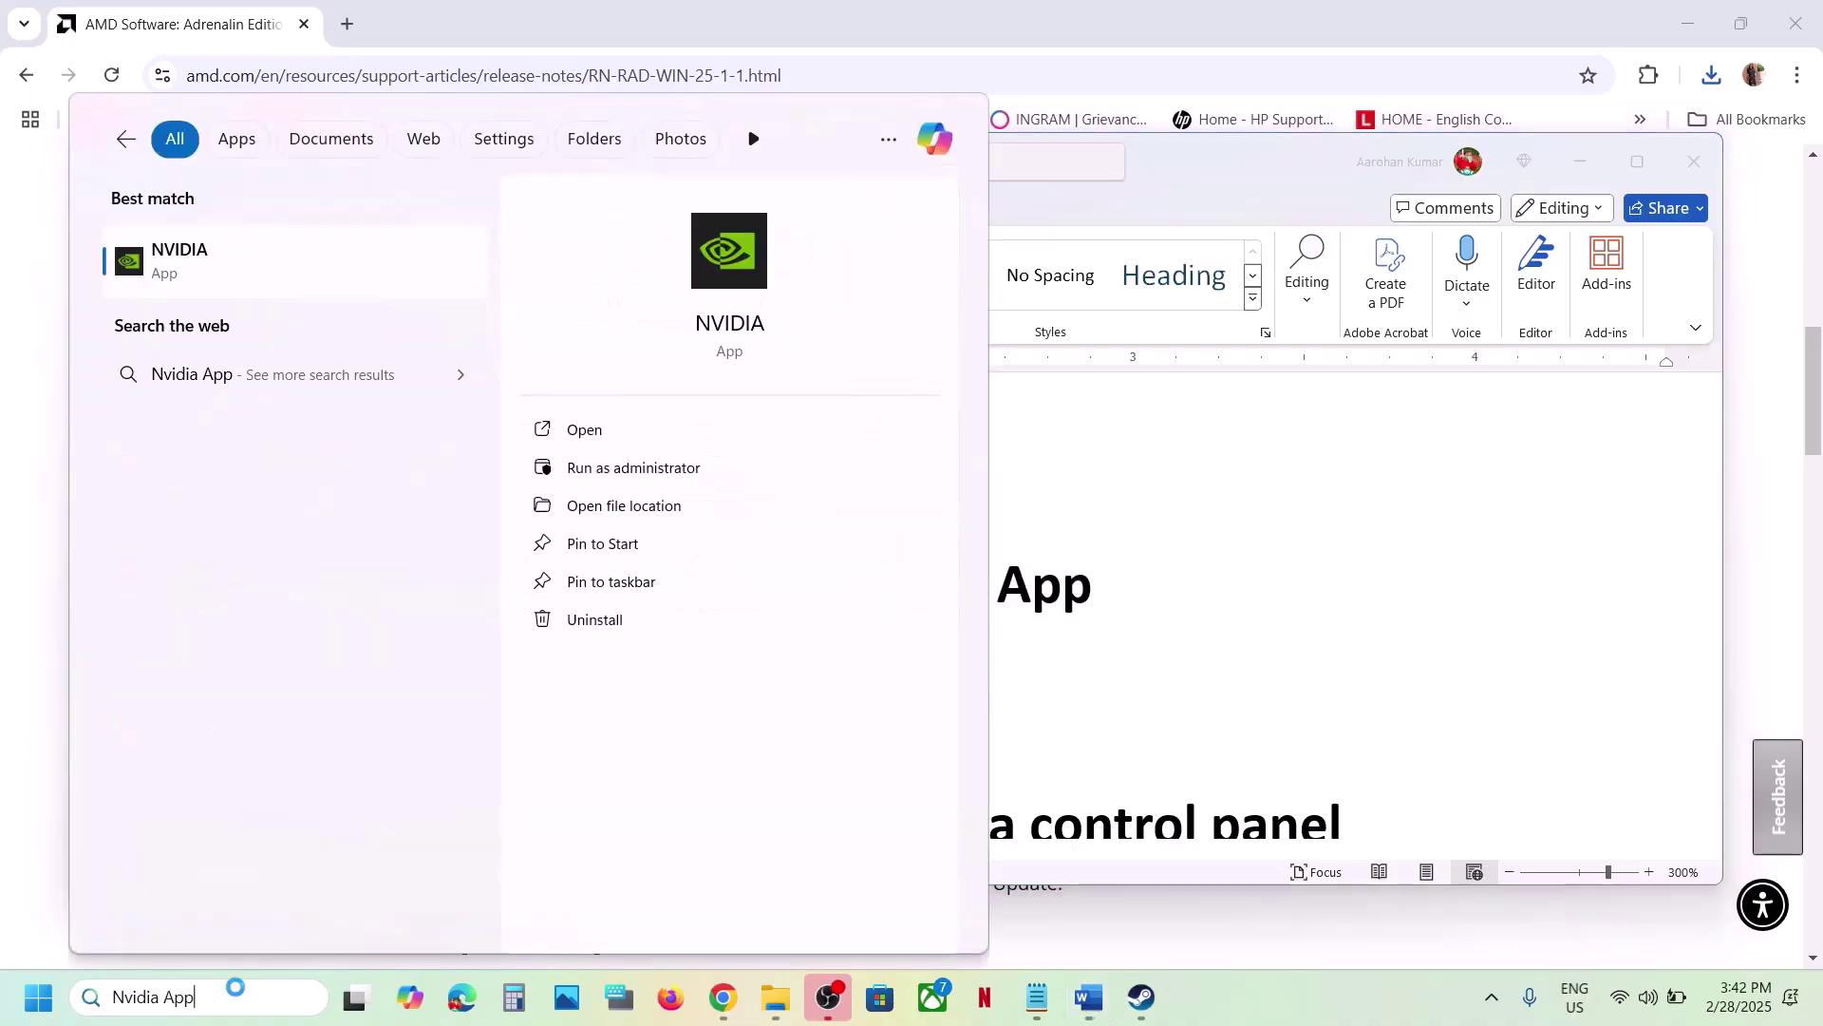
{"action": "left_click", "coordinate": [252, 290]}
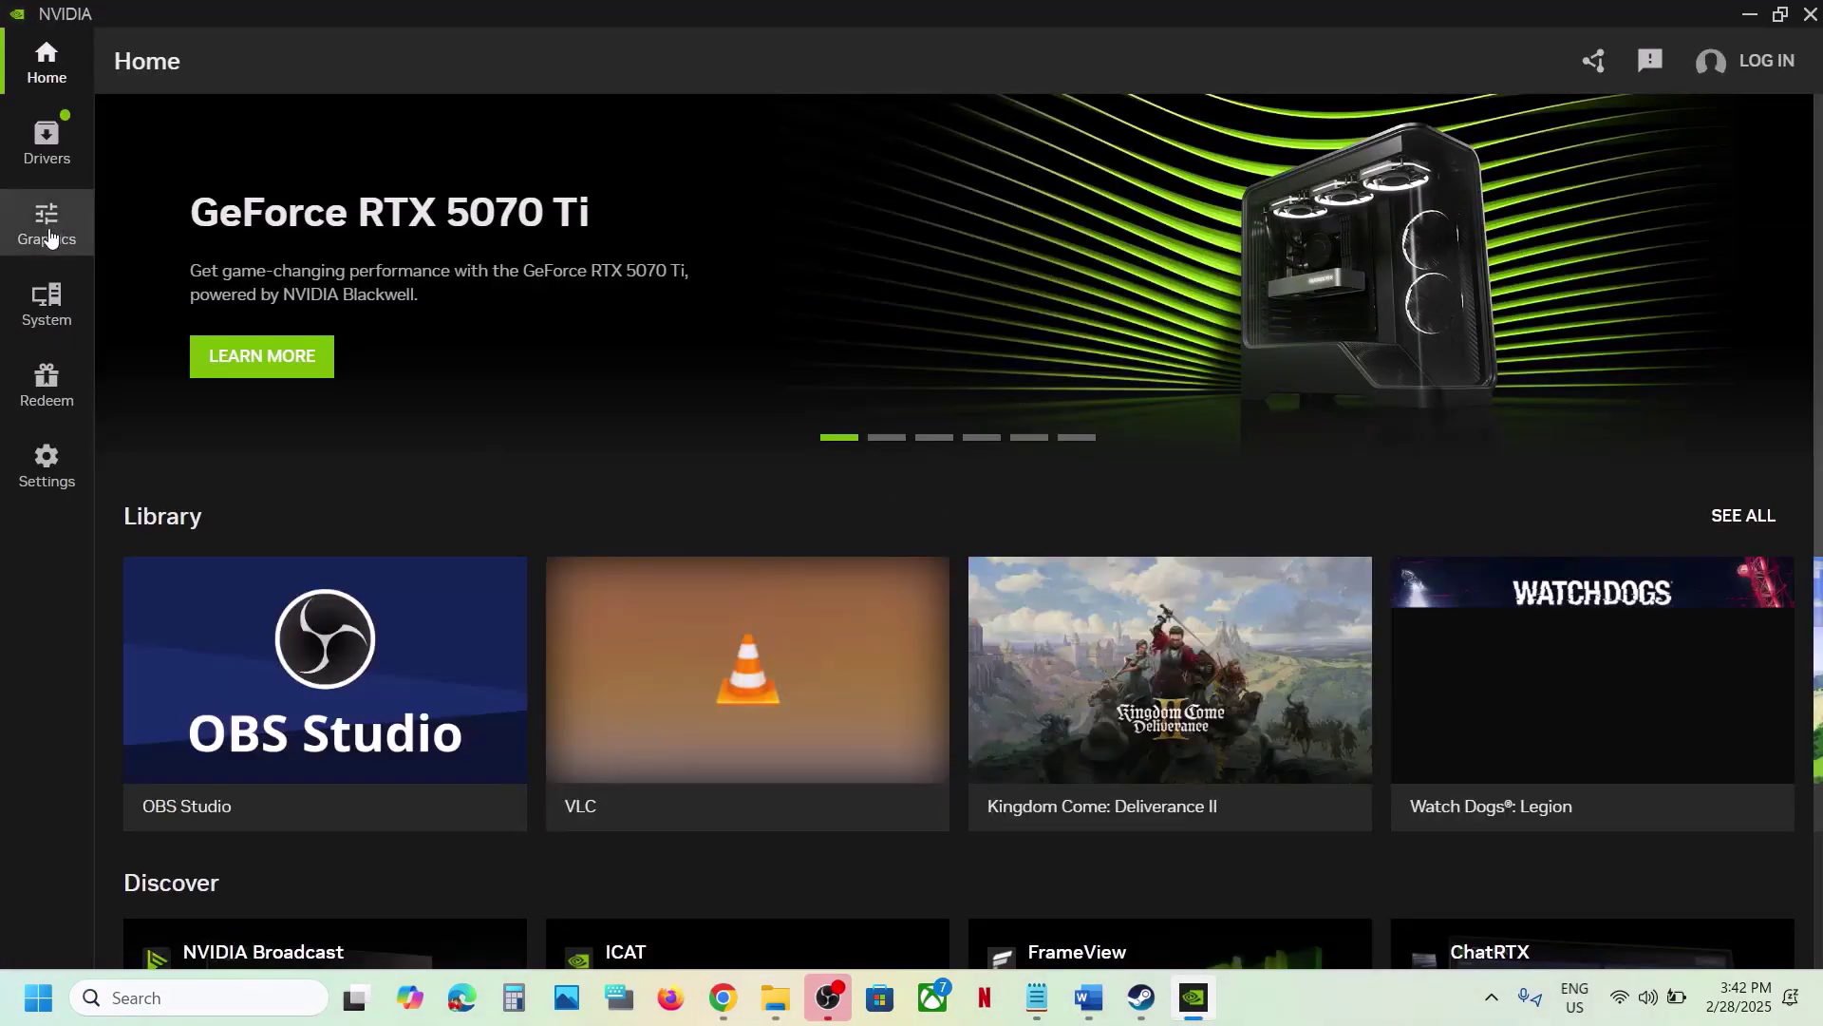
Open the Graphics program settings in the NVIDIA app and refresh the program list.
{"action": "left_click", "coordinate": [54, 232]}
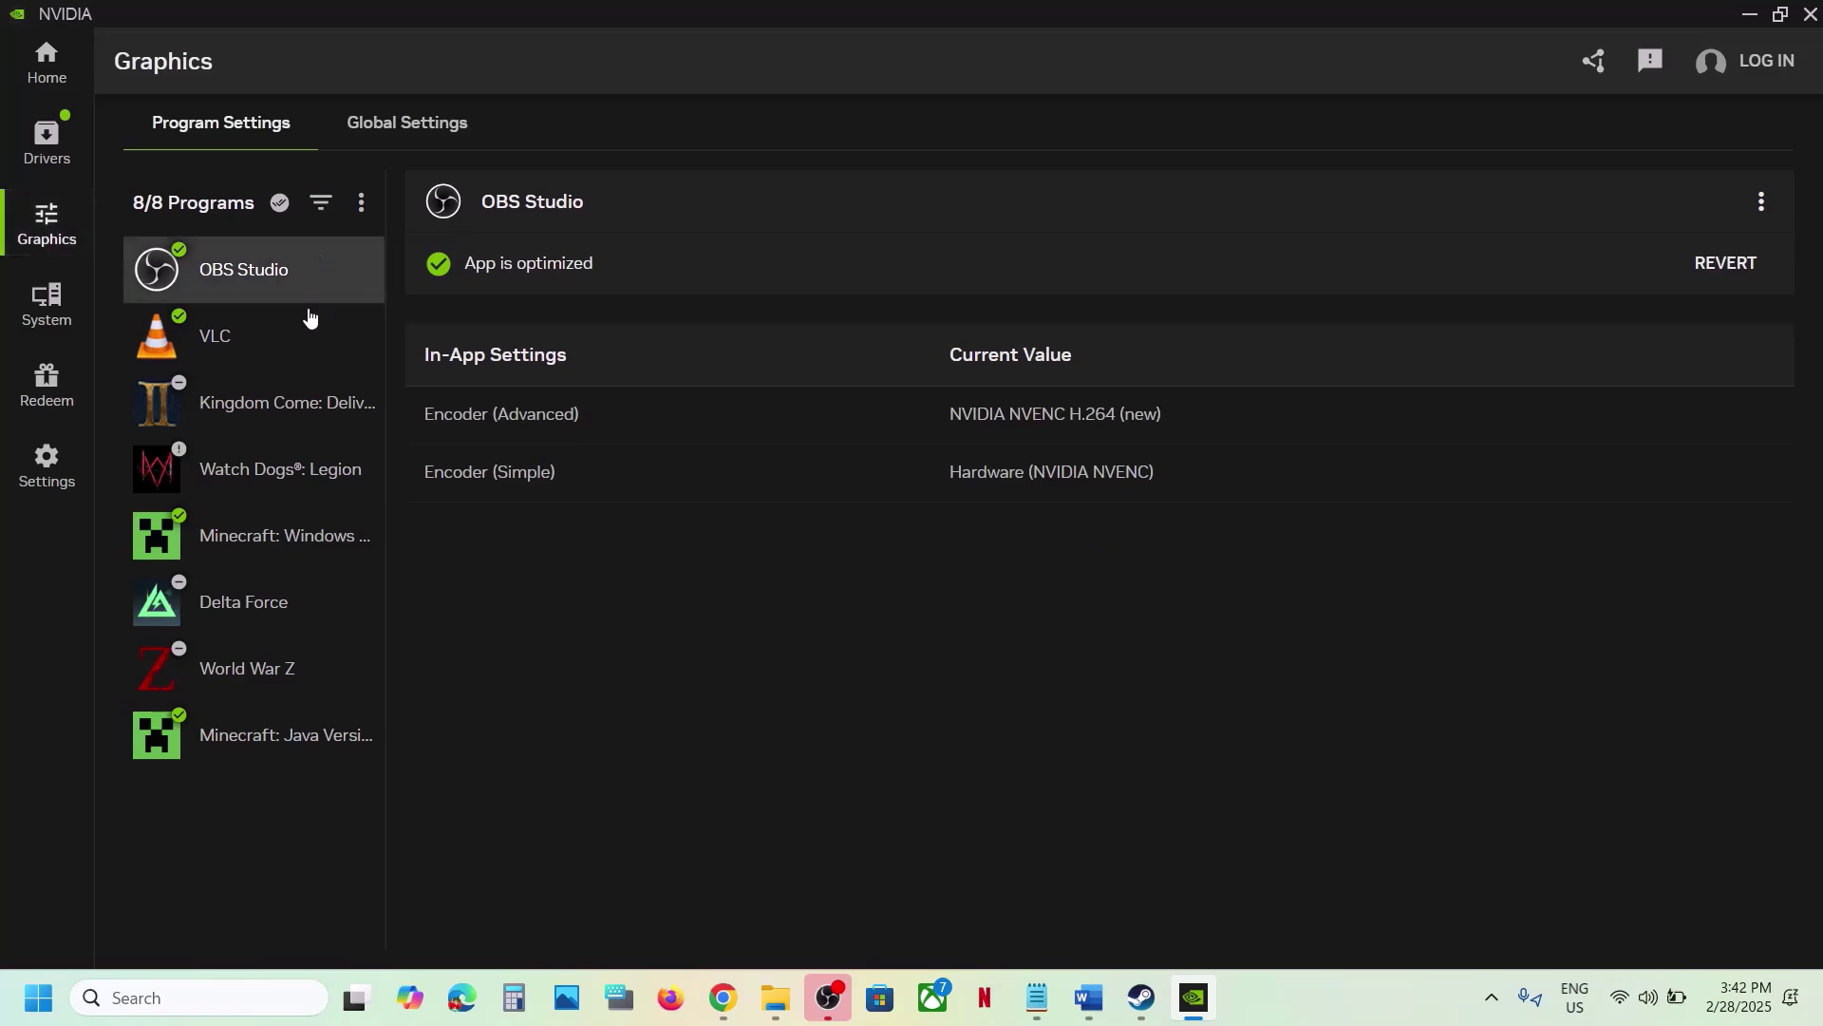
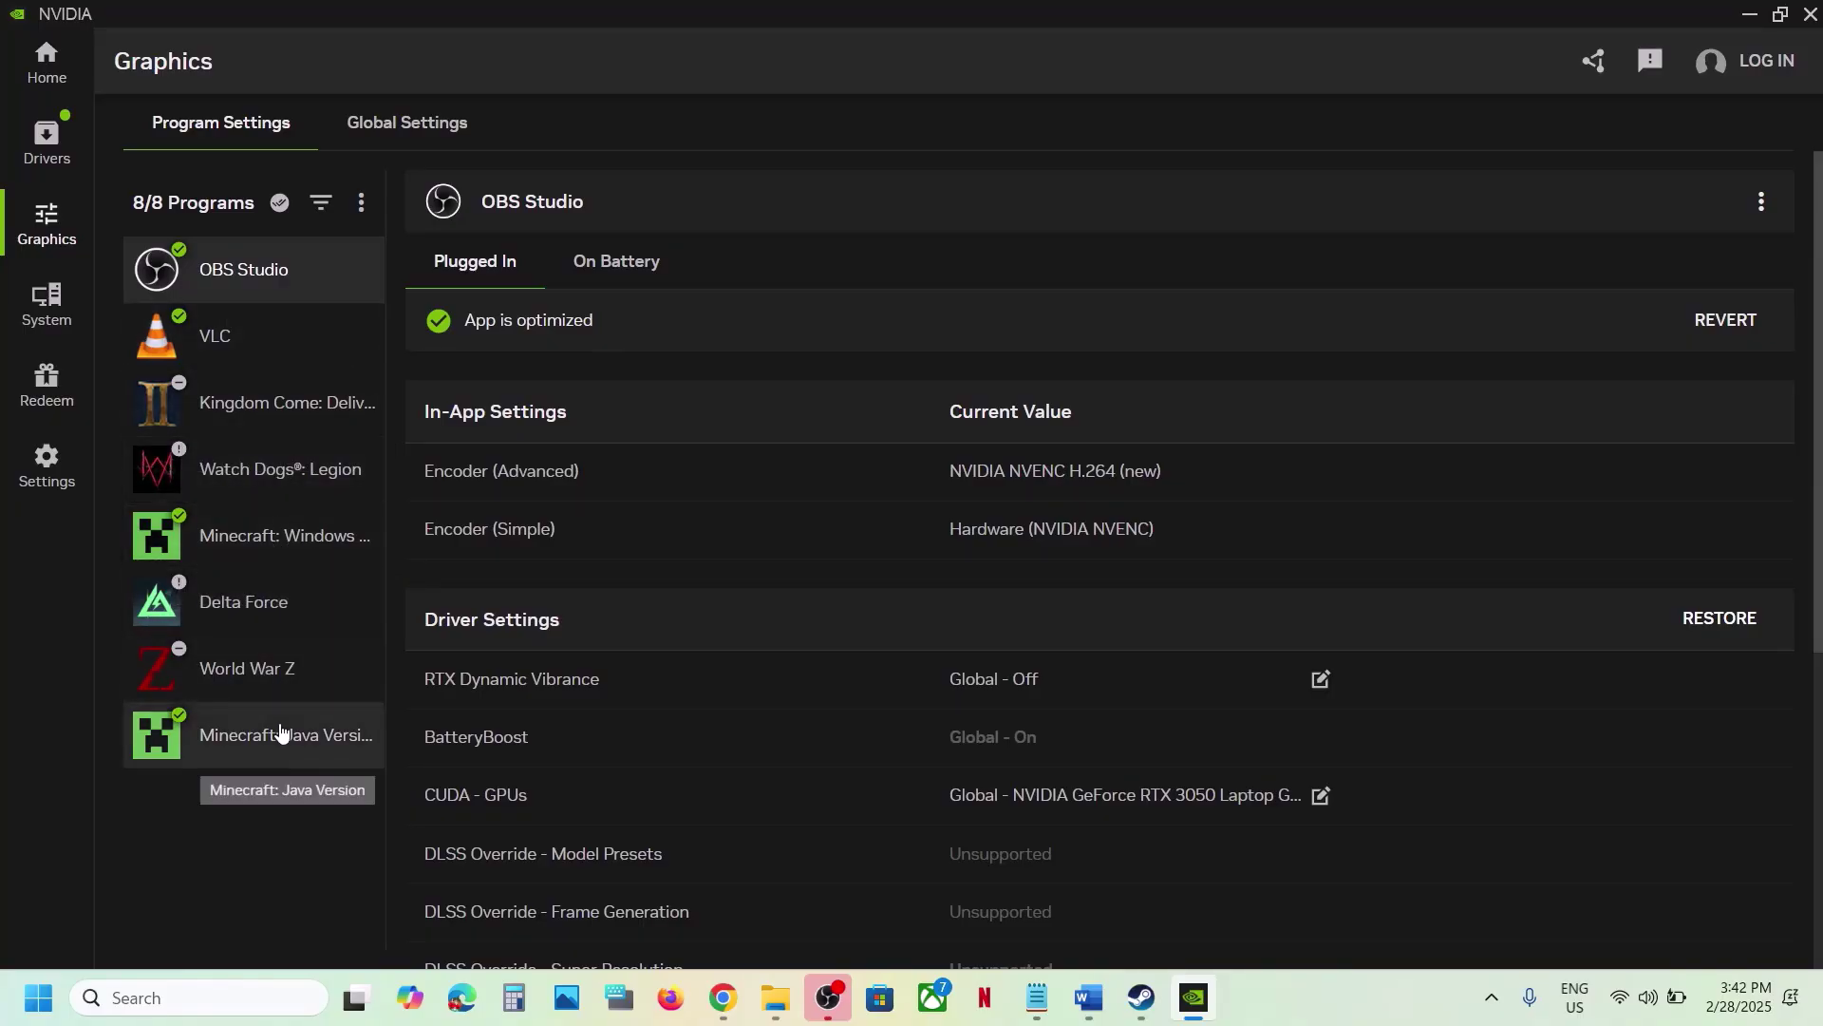
{"action": "left_click", "coordinate": [361, 203]}
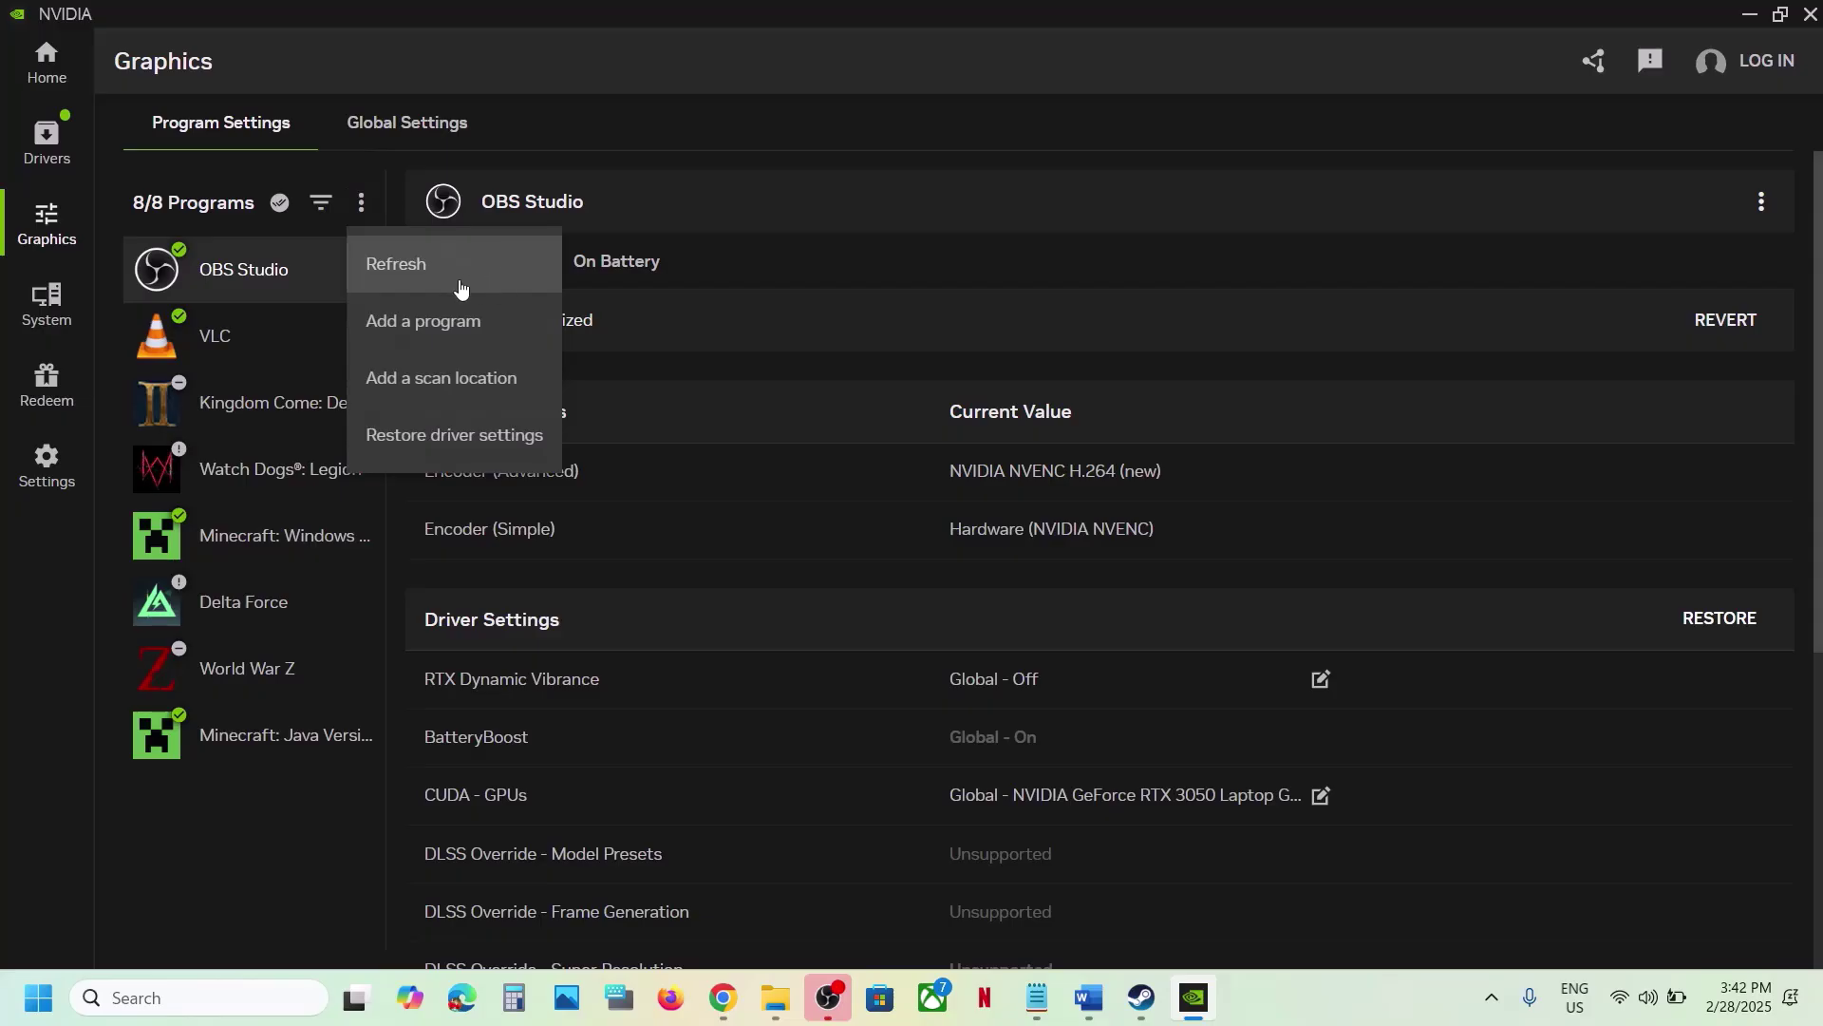
{"action": "left_click", "coordinate": [459, 288]}
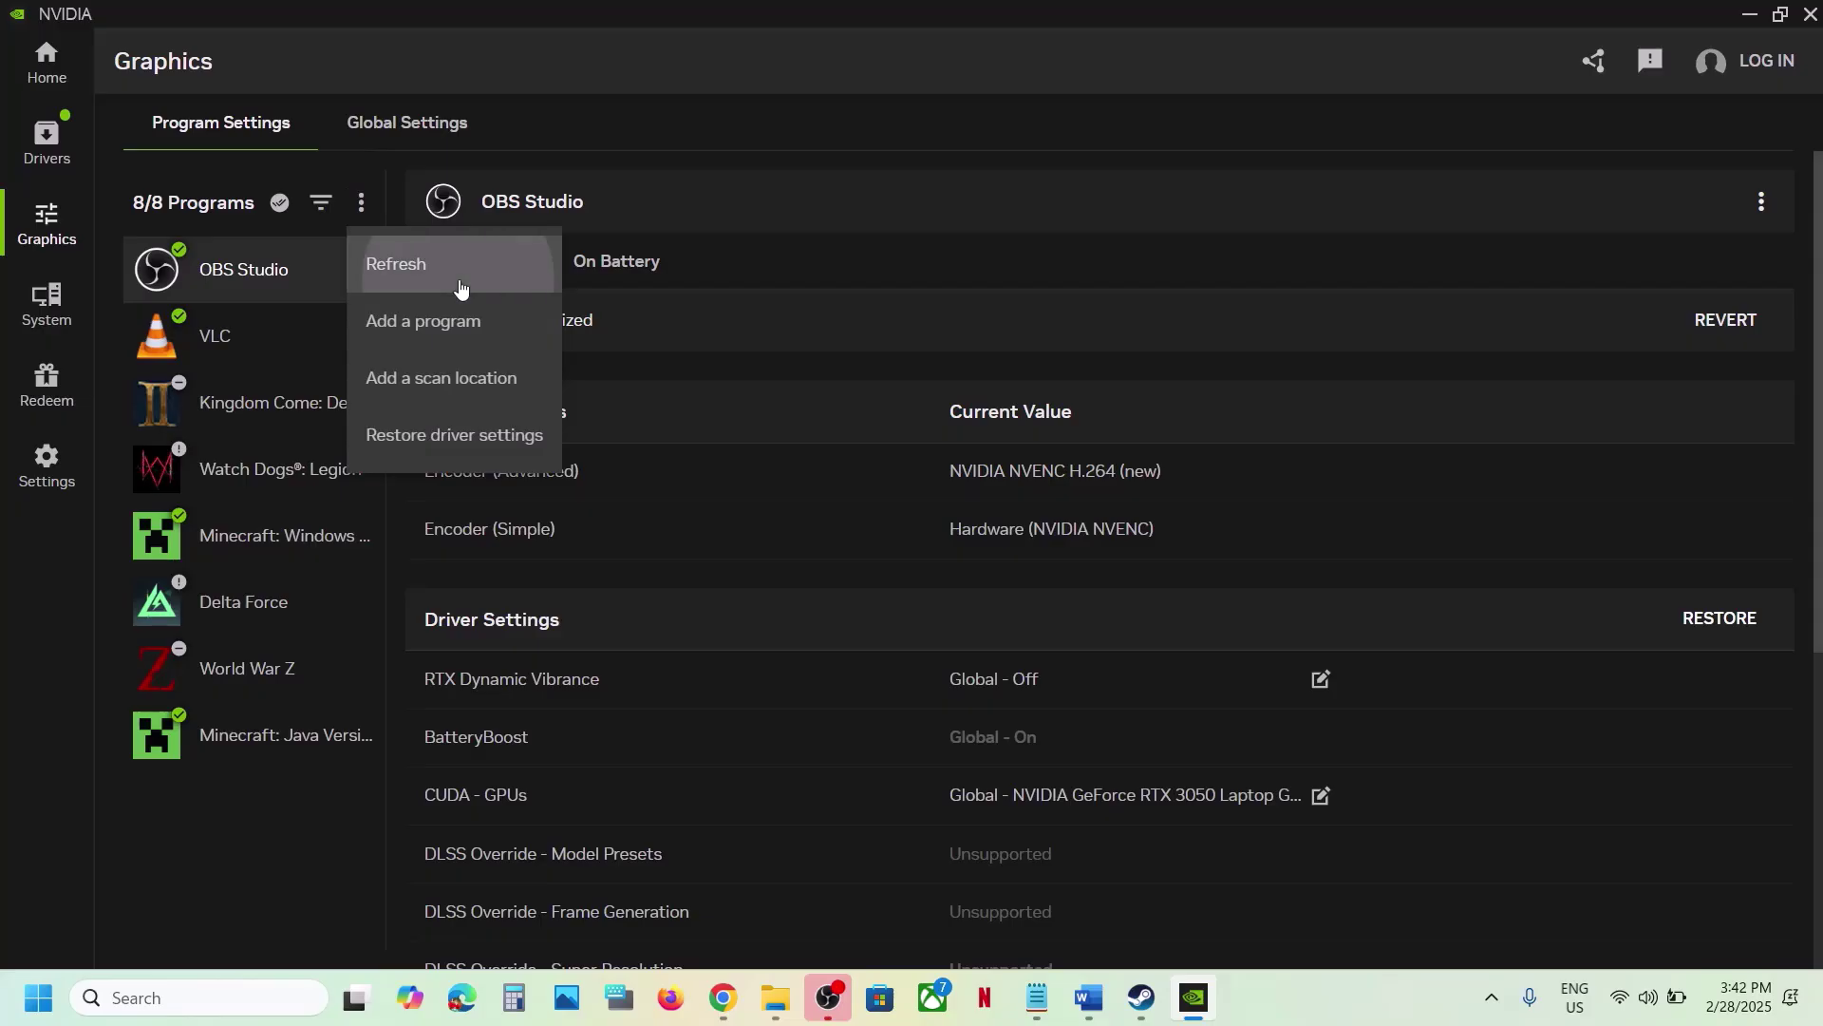
Add the MonsterHunterWilds application from C:\Program Files (x86)\Steam\steamapps\common\MonsterHunterWilds to the NVIDIA program list.
{"action": "left_click", "coordinate": [363, 205]}
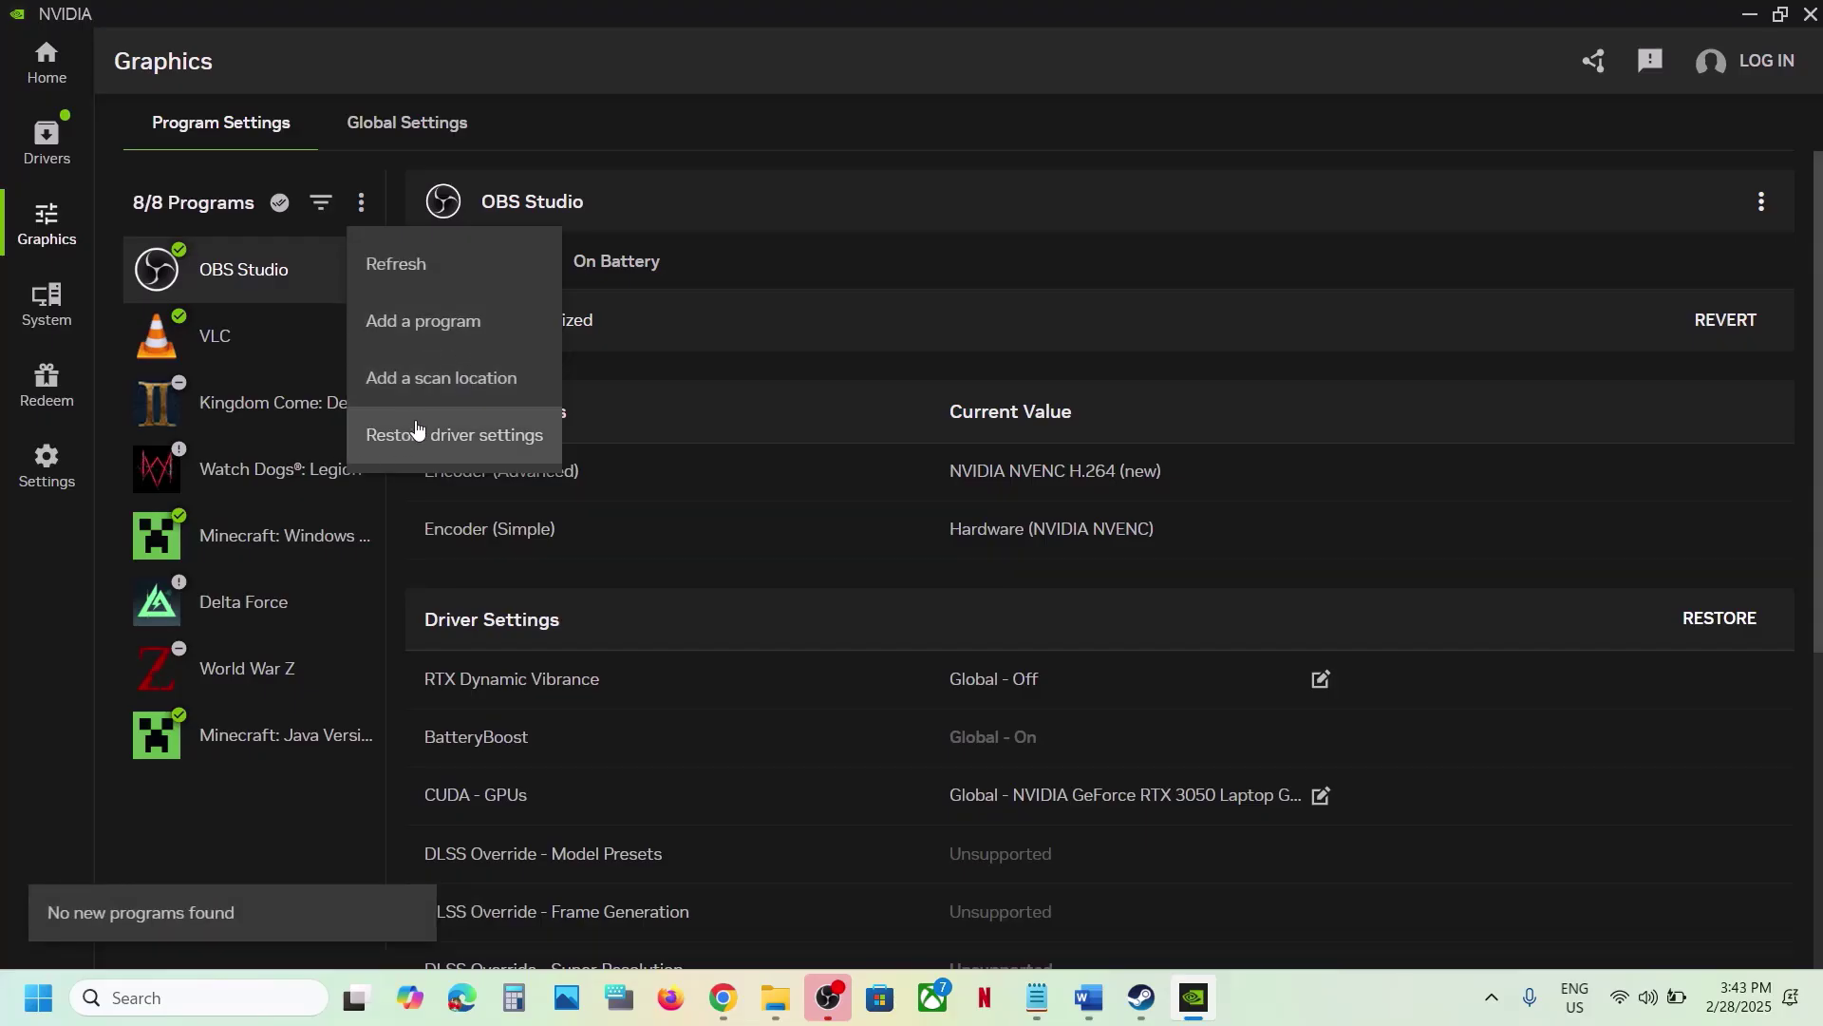
{"action": "left_click", "coordinate": [440, 346]}
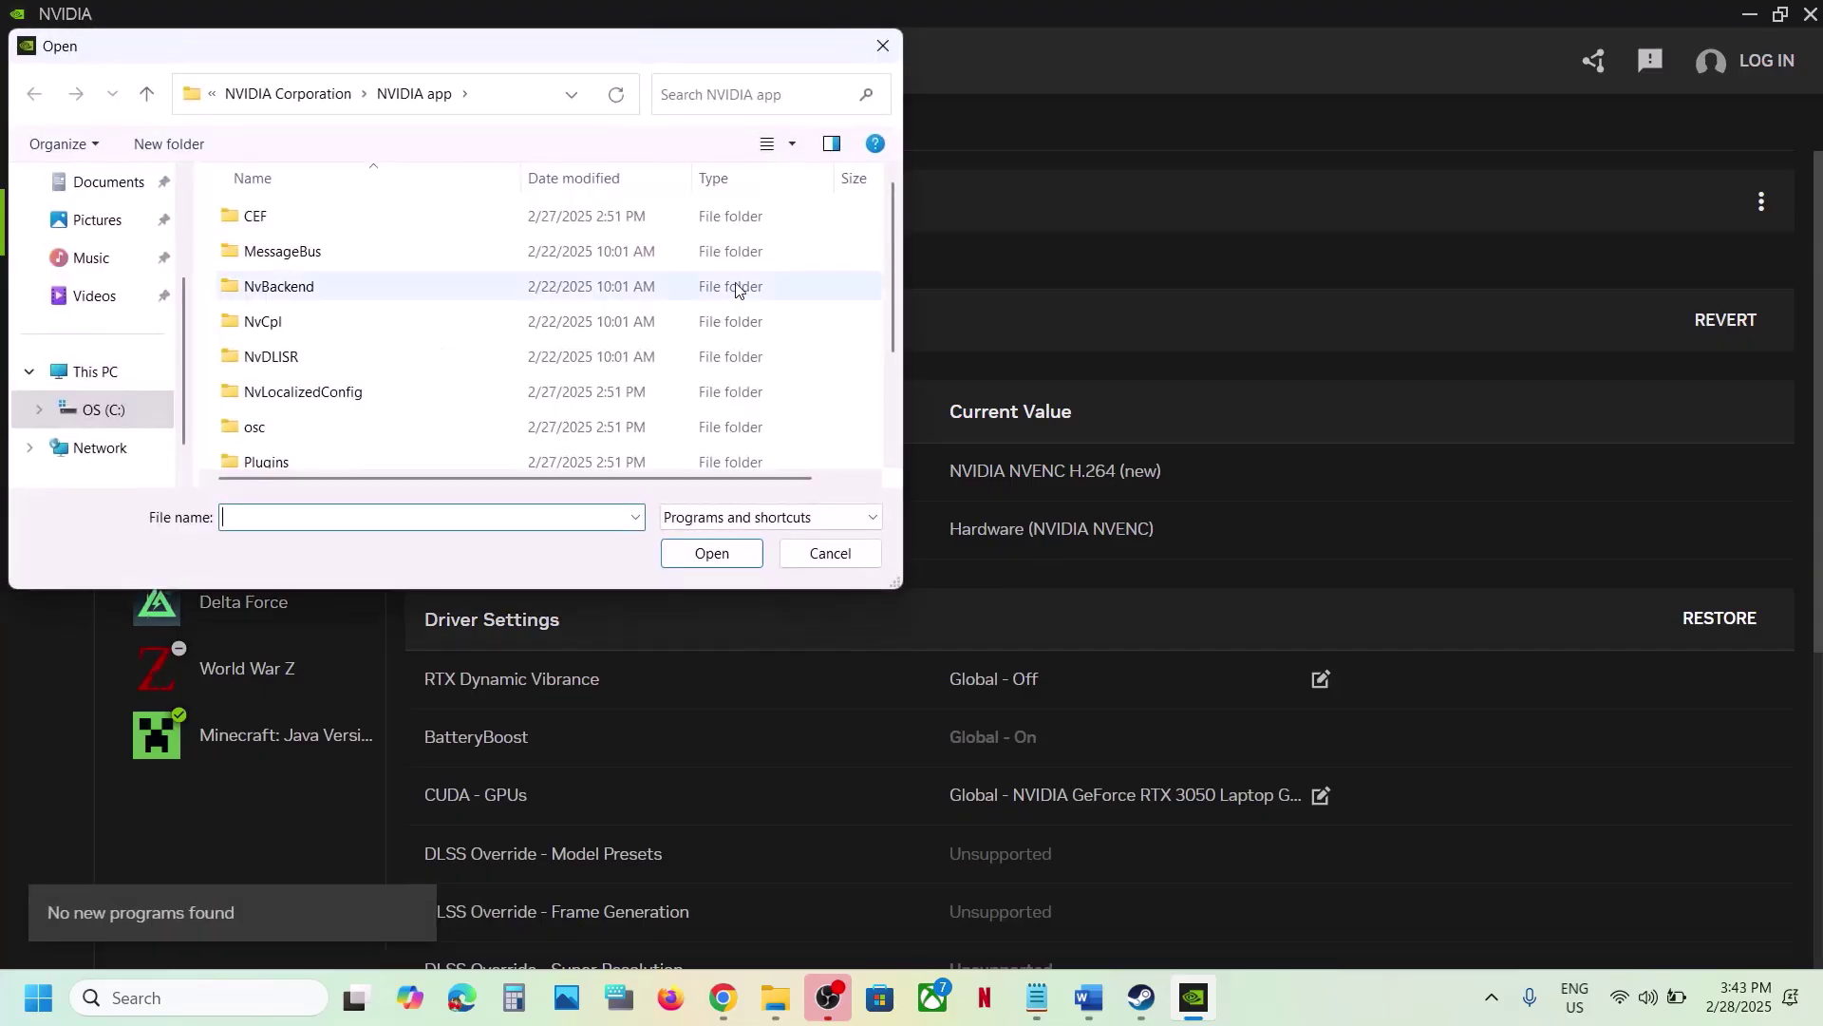
{"action": "left_click", "coordinate": [115, 409]}
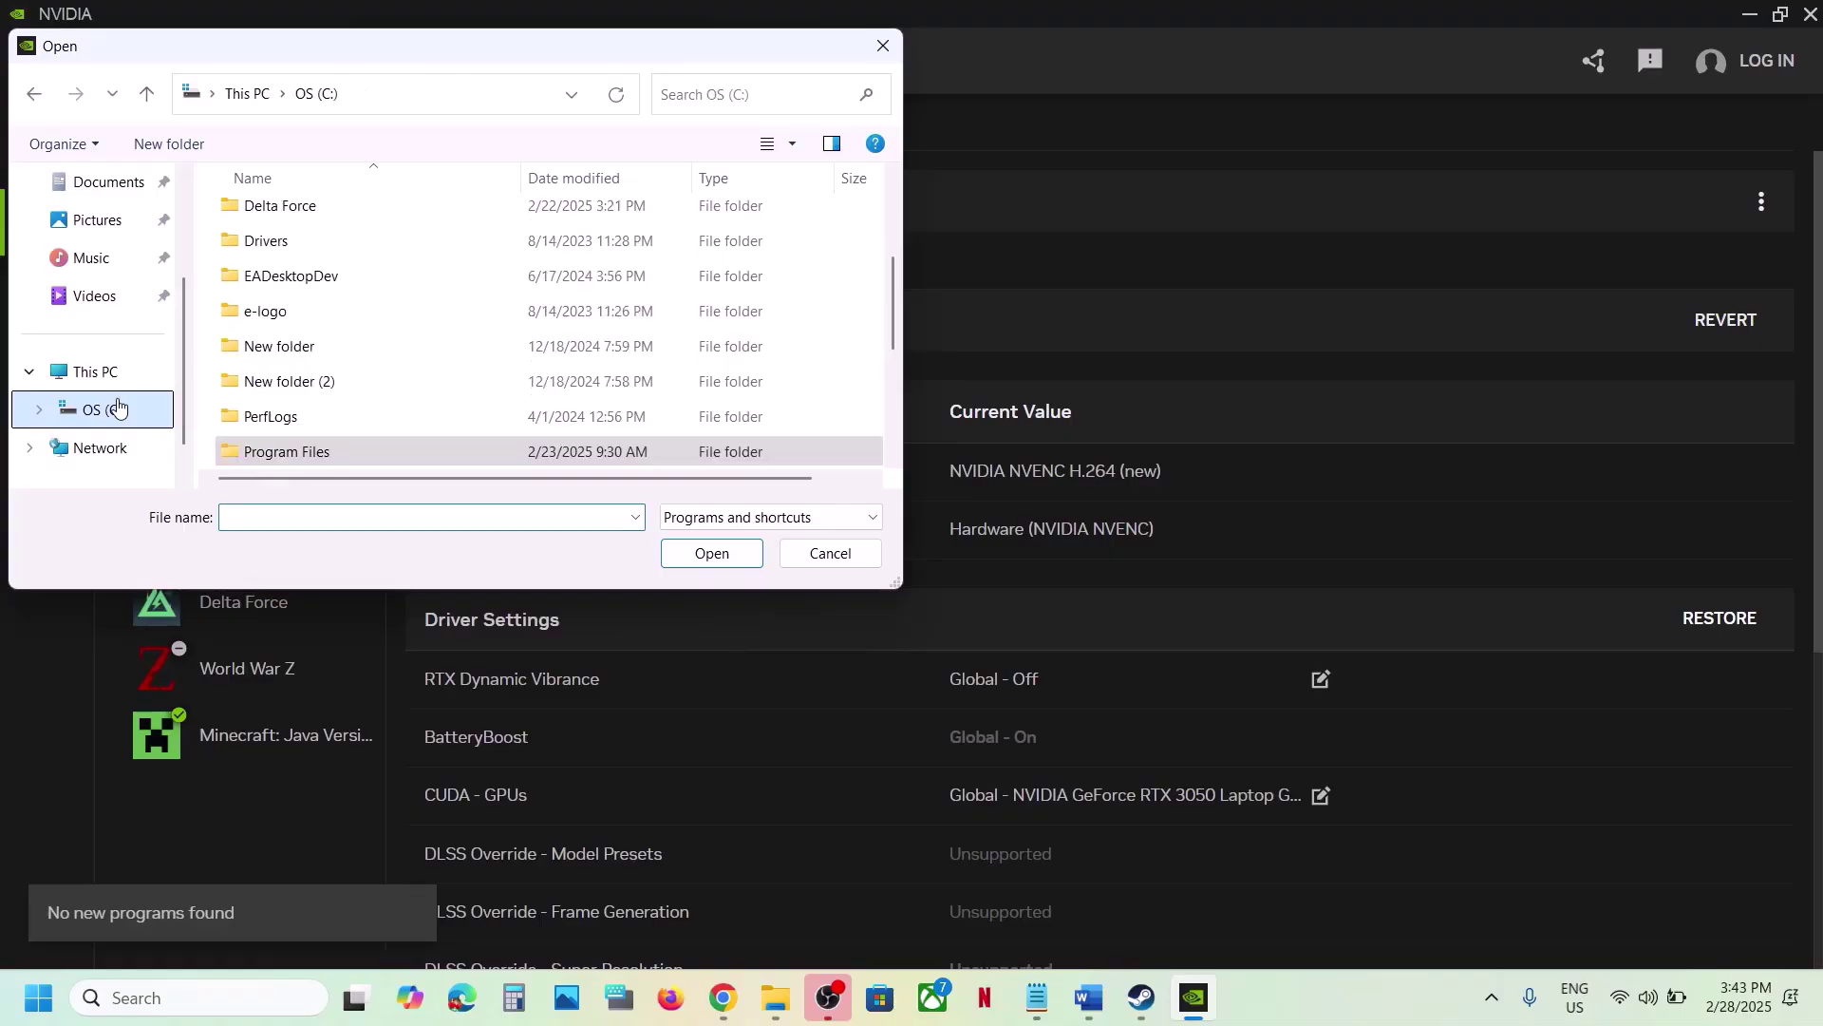
{"action": "scroll", "coordinate": [397, 346], "scroll_direction": "down", "scroll_amount": 3}
{"action": "double_click", "coordinate": [325, 207]}
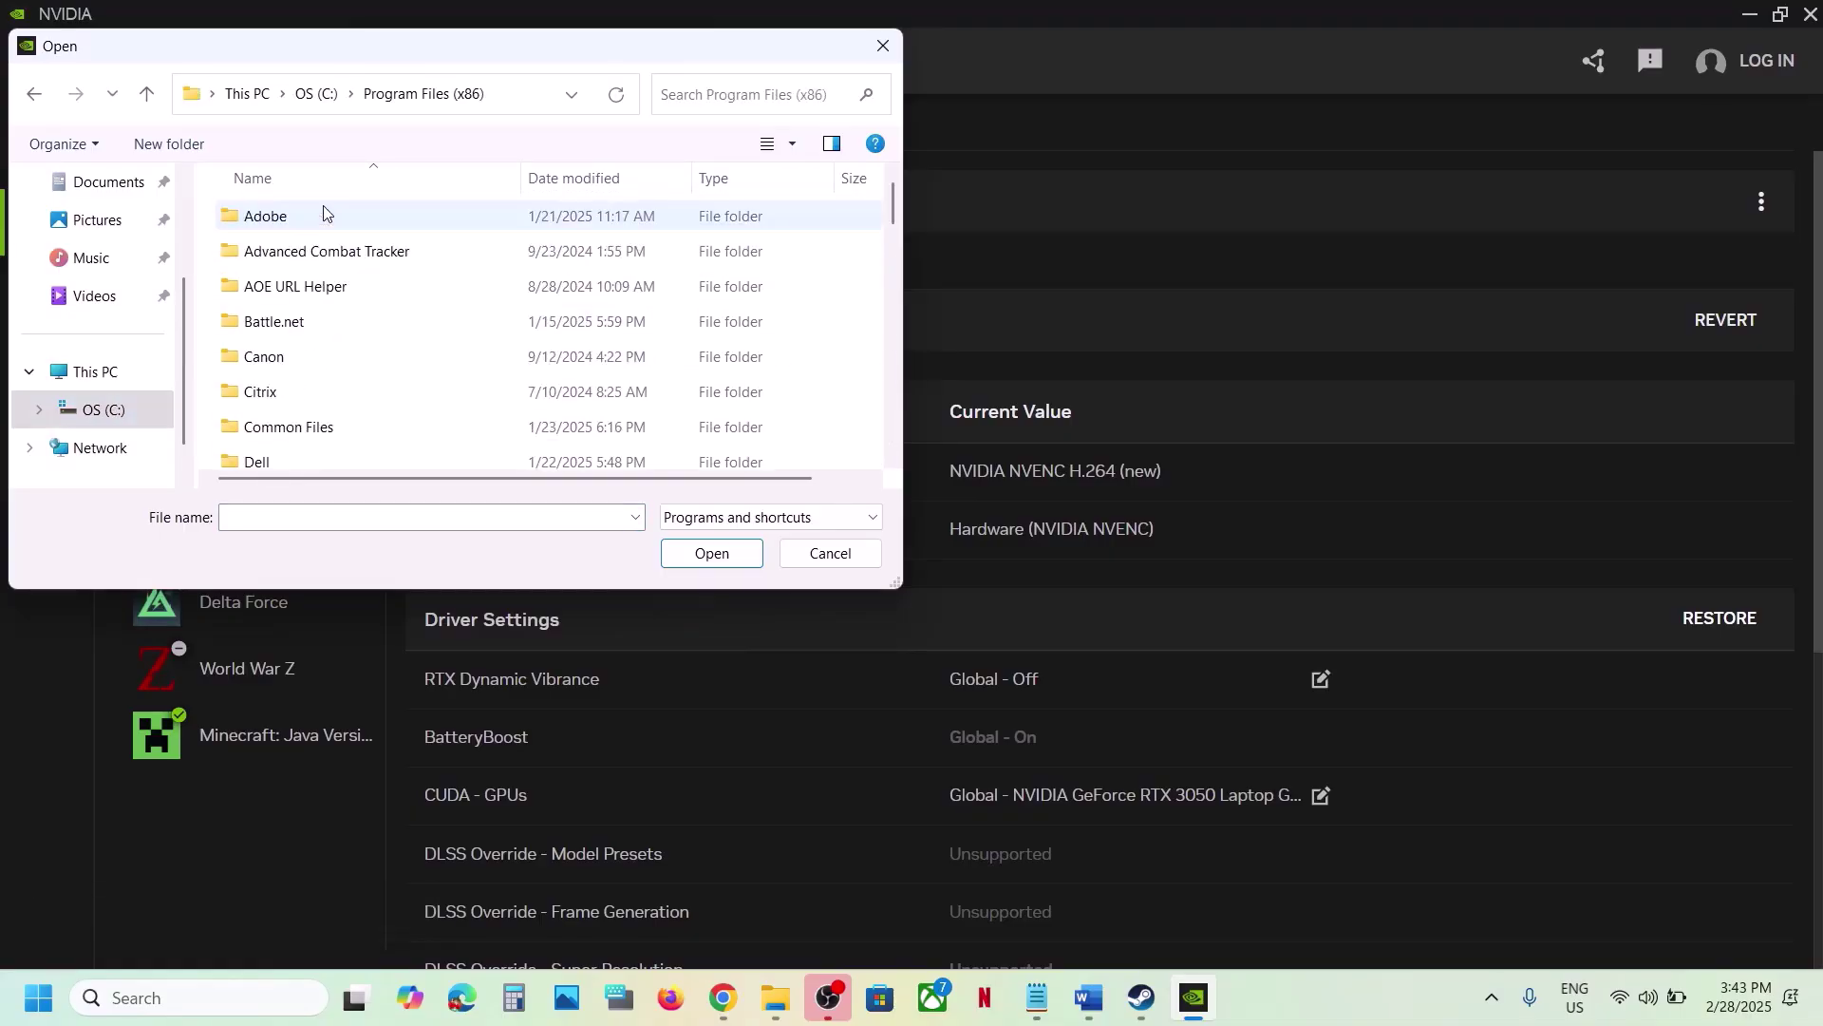
{"action": "scroll", "coordinate": [342, 385], "scroll_direction": "down", "scroll_amount": 3}
{"action": "scroll", "coordinate": [340, 382], "scroll_direction": "down", "scroll_amount": 6}
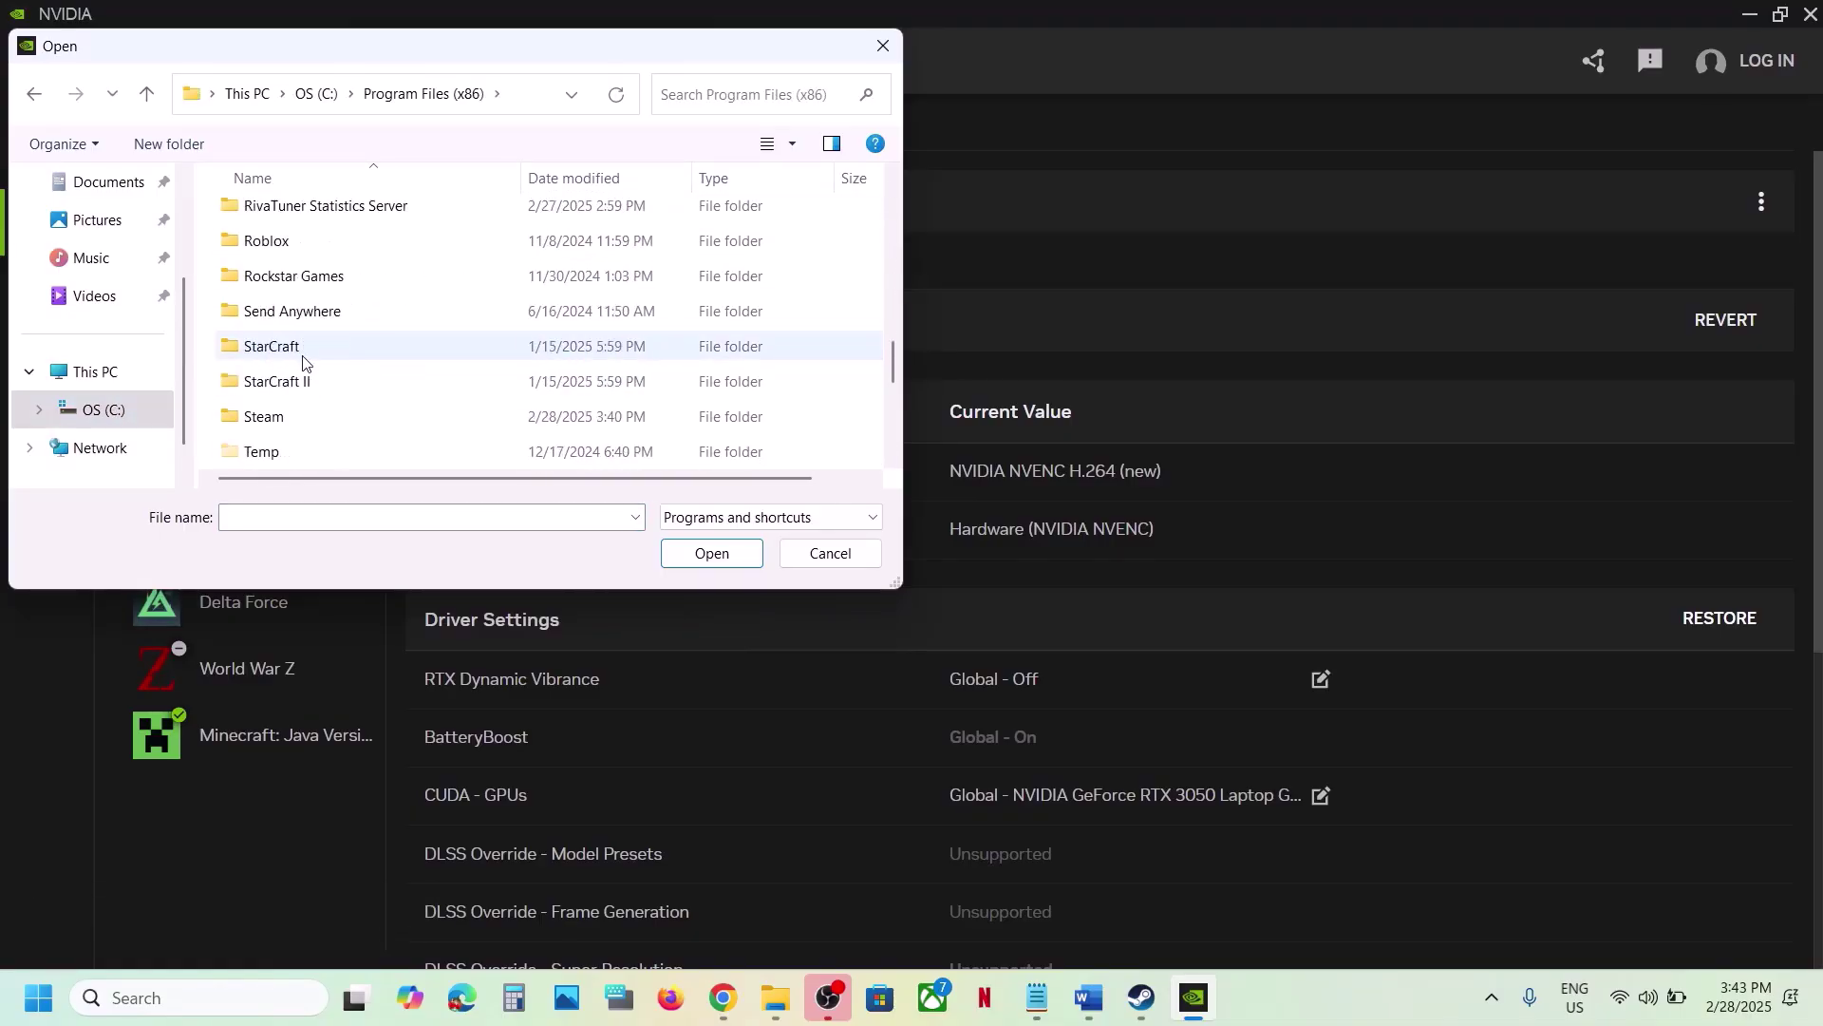
{"action": "double_click", "coordinate": [277, 416]}
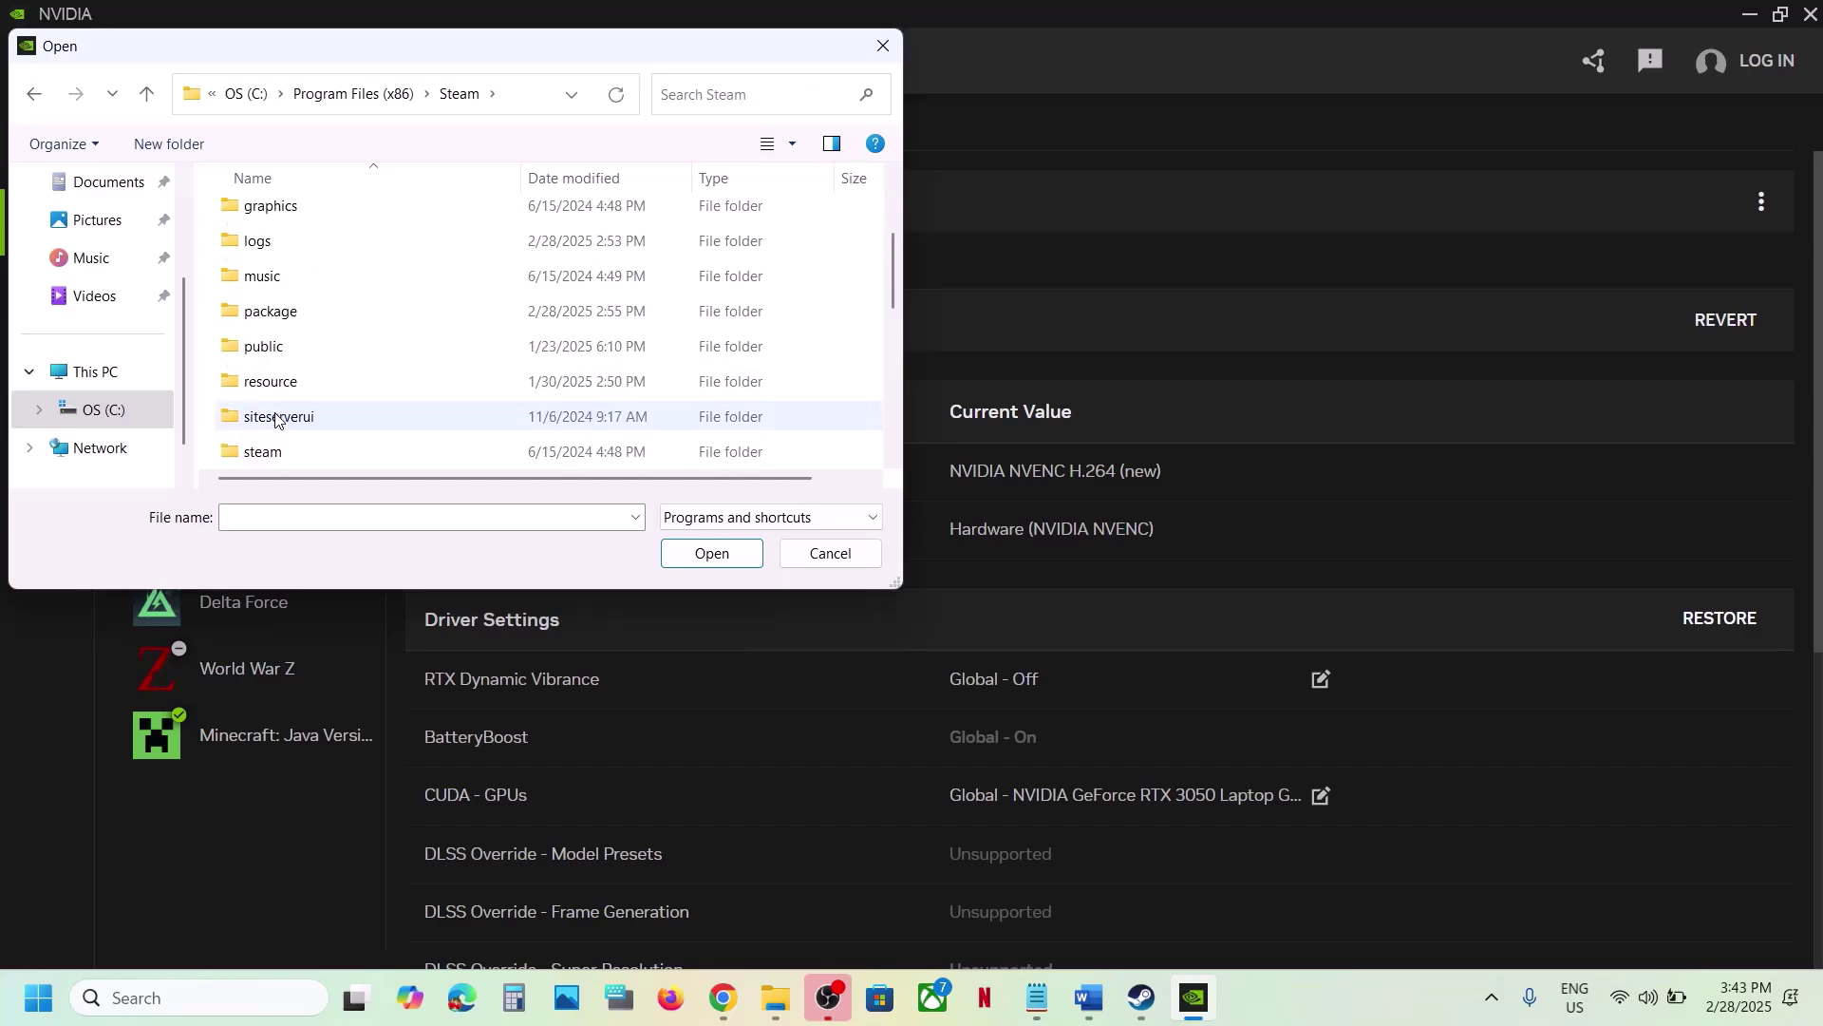
{"action": "scroll", "coordinate": [314, 380], "scroll_direction": "down", "scroll_amount": 1}
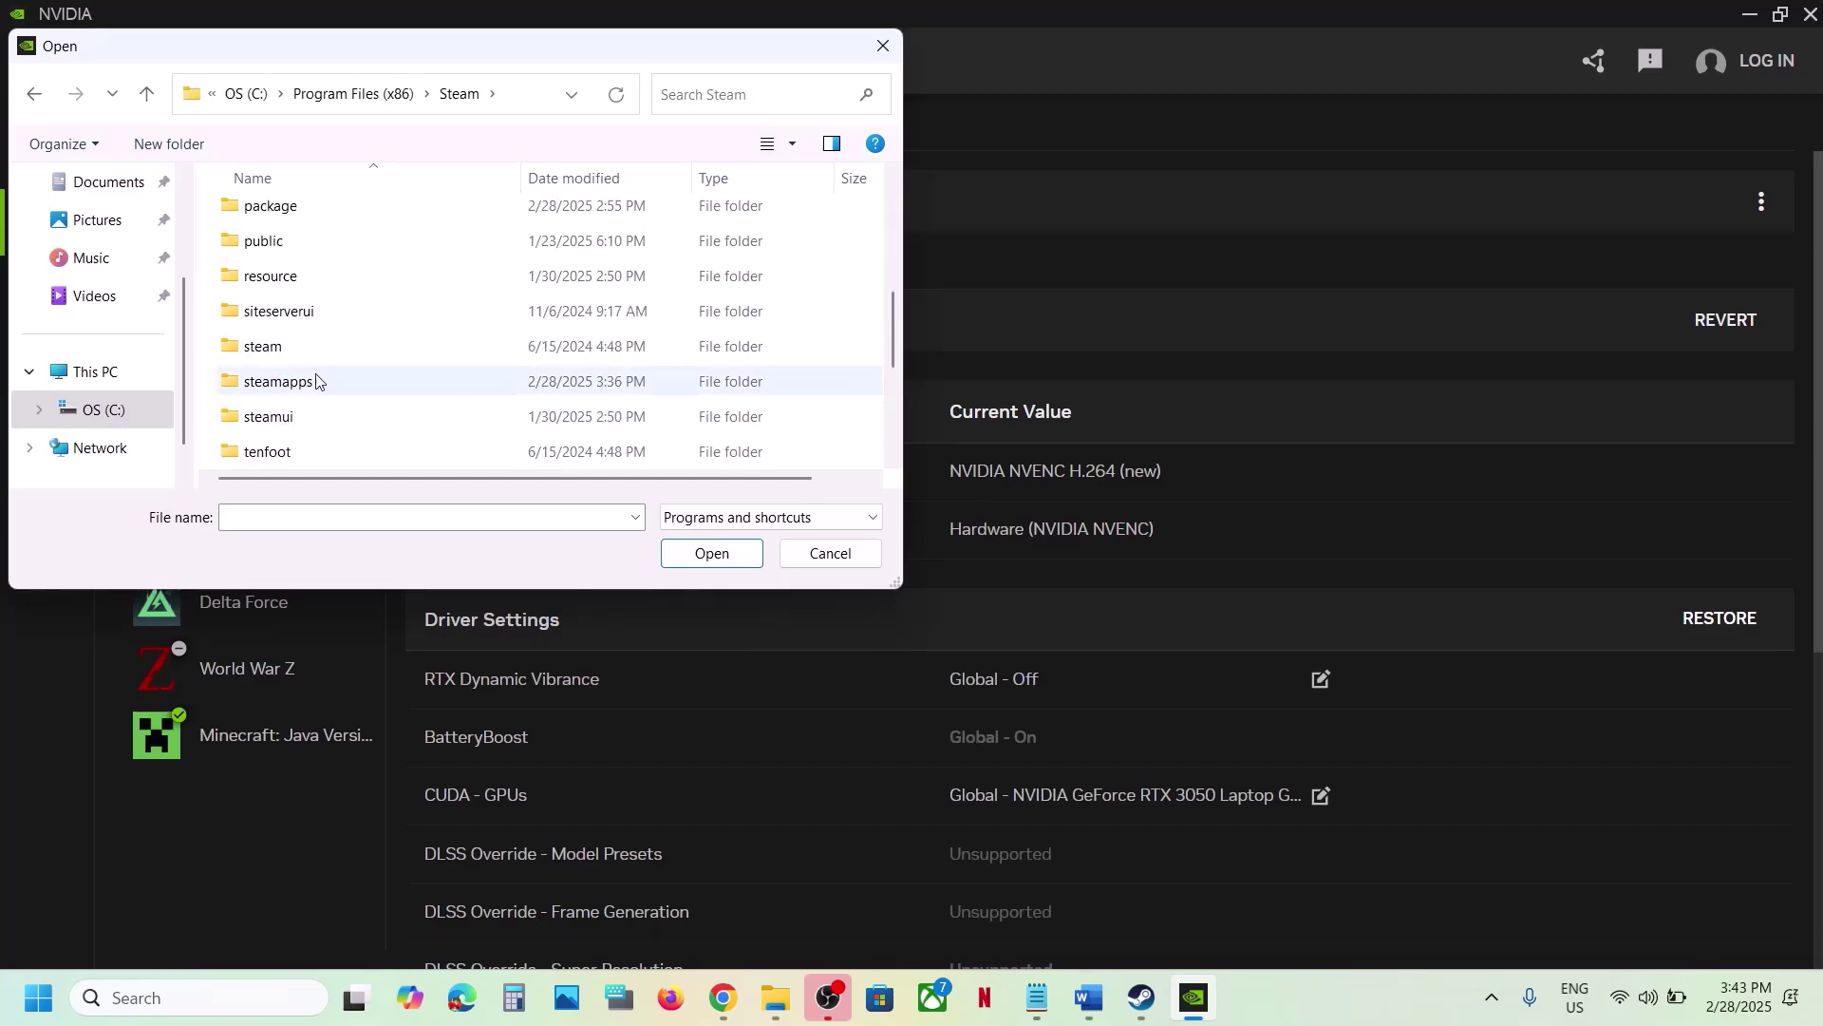
{"action": "left_click", "coordinate": [298, 389]}
{"action": "double_click", "coordinate": [297, 390]}
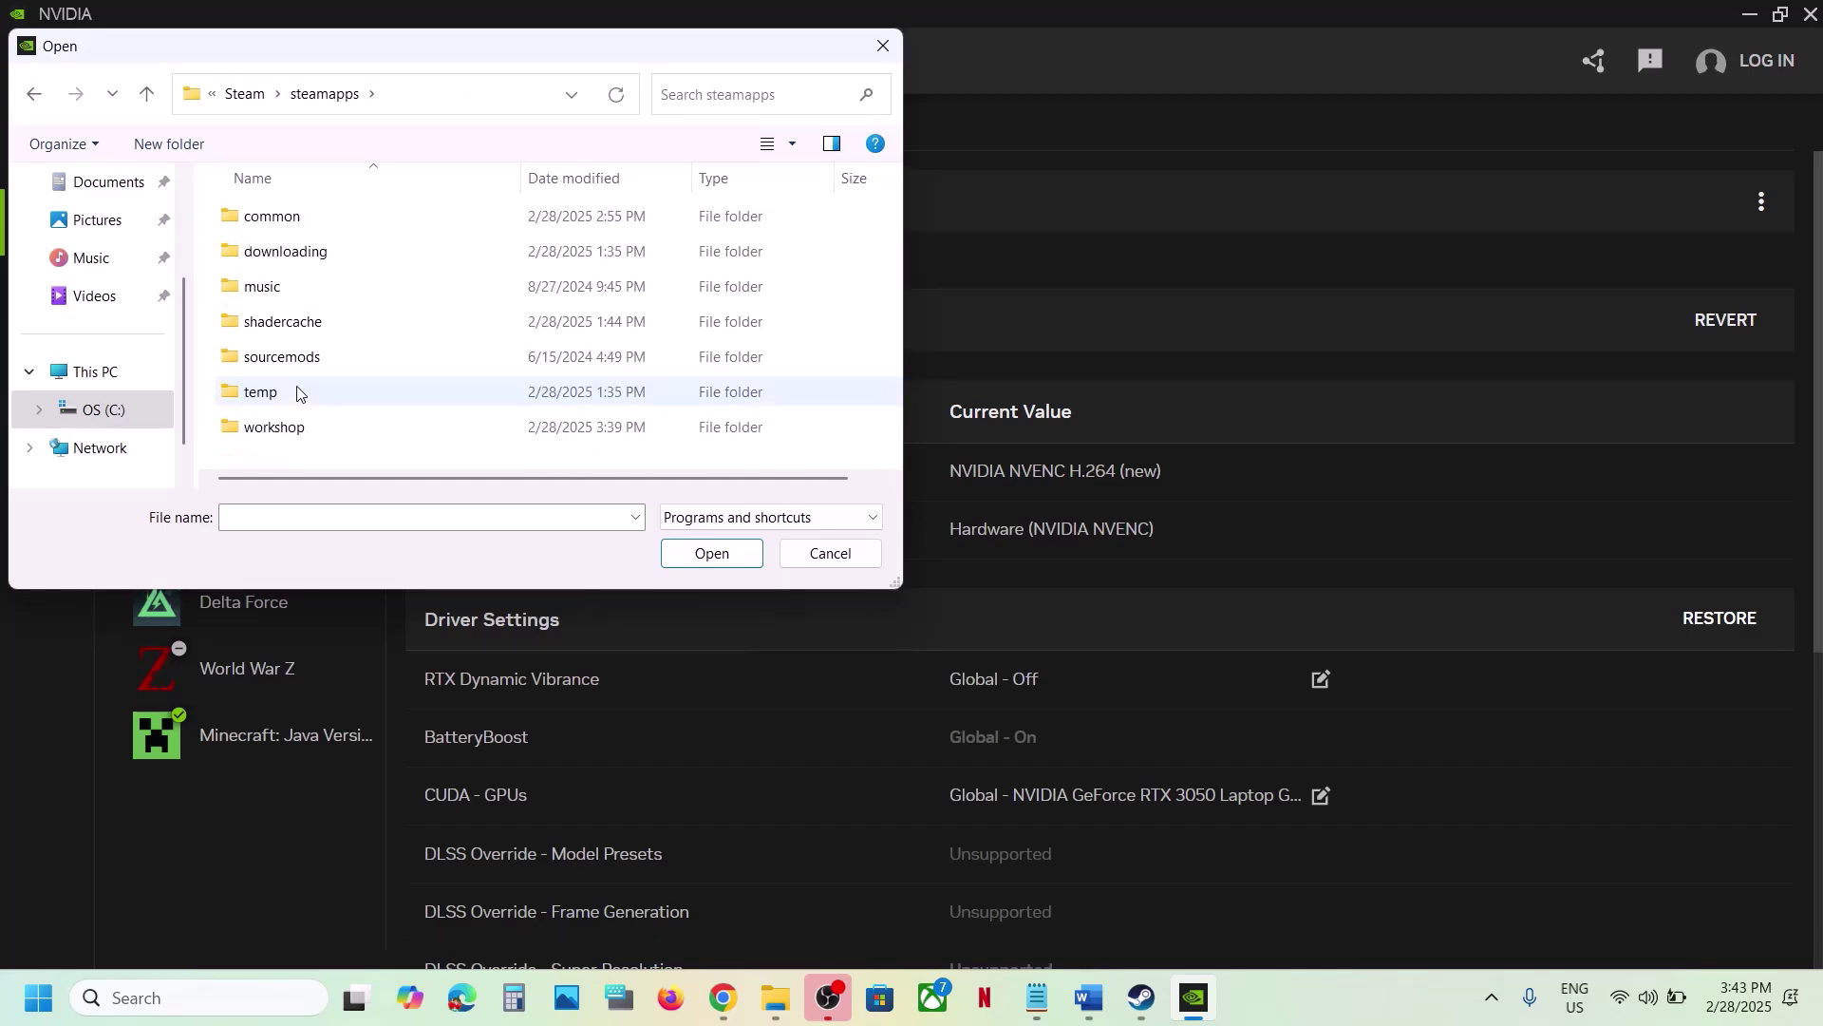
{"action": "double_click", "coordinate": [276, 214]}
{"action": "double_click", "coordinate": [347, 254]}
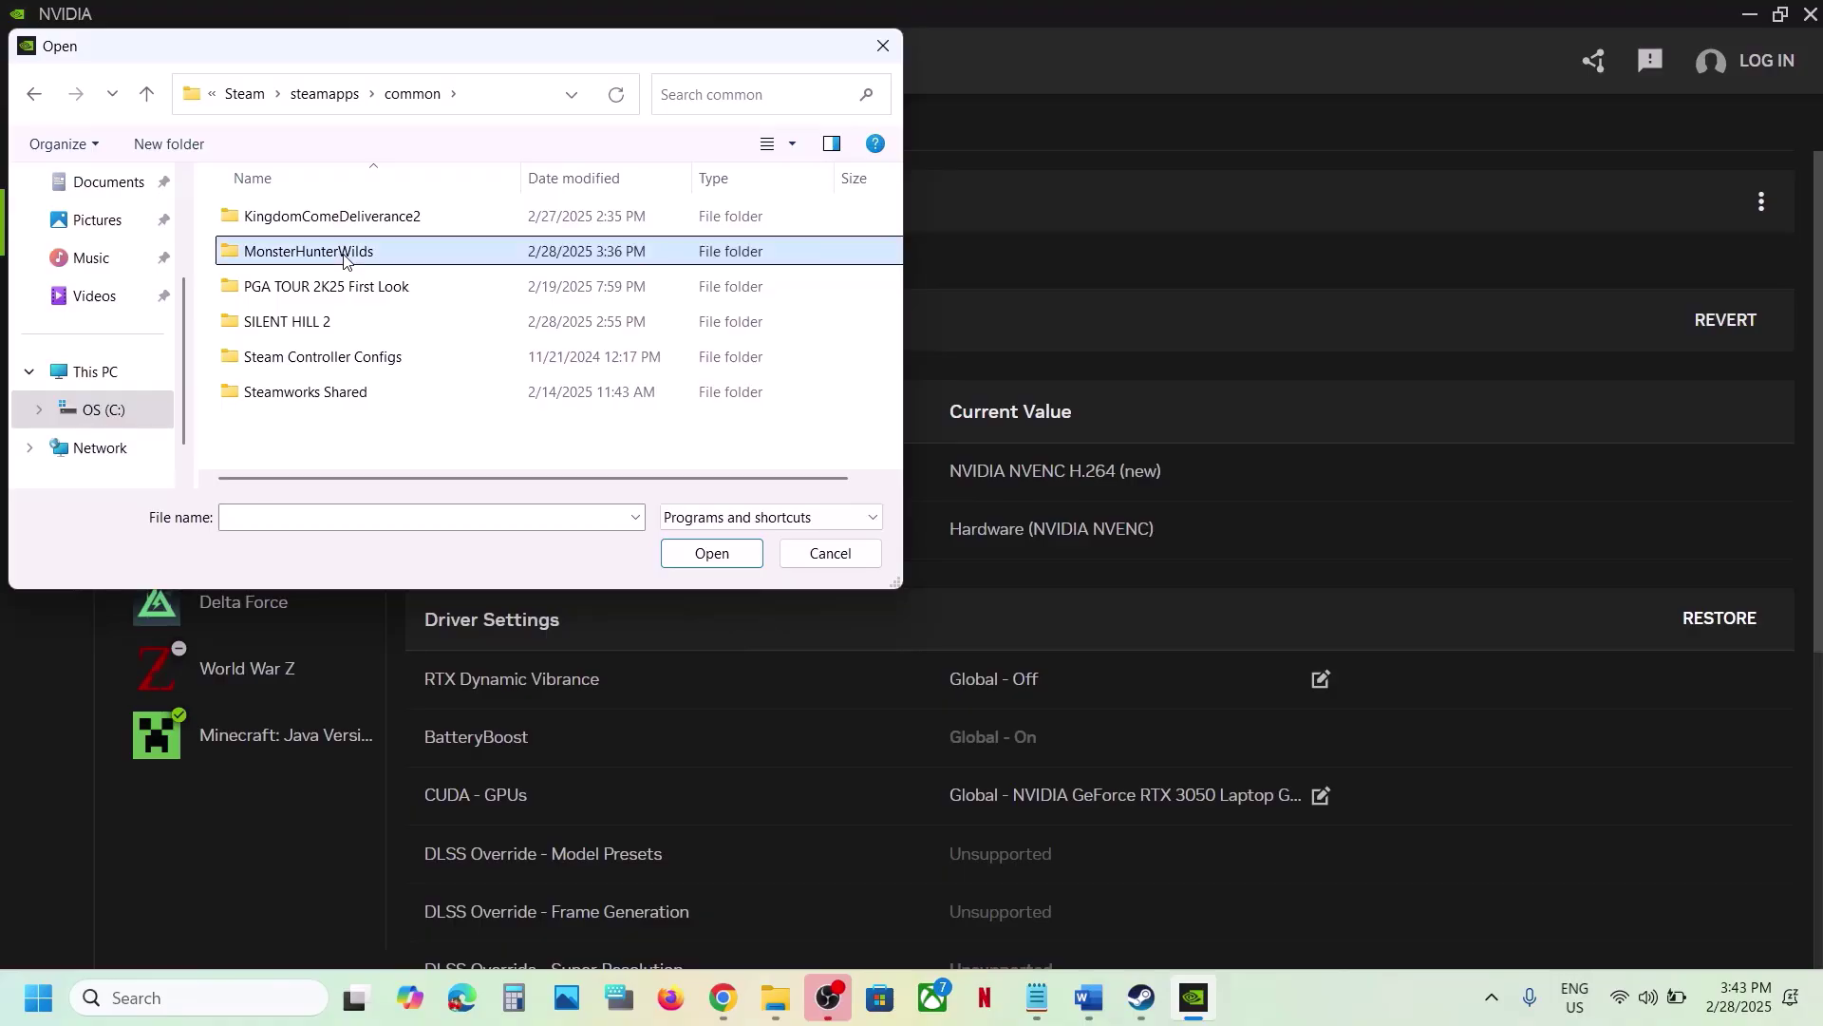
{"action": "left_click", "coordinate": [306, 358]}
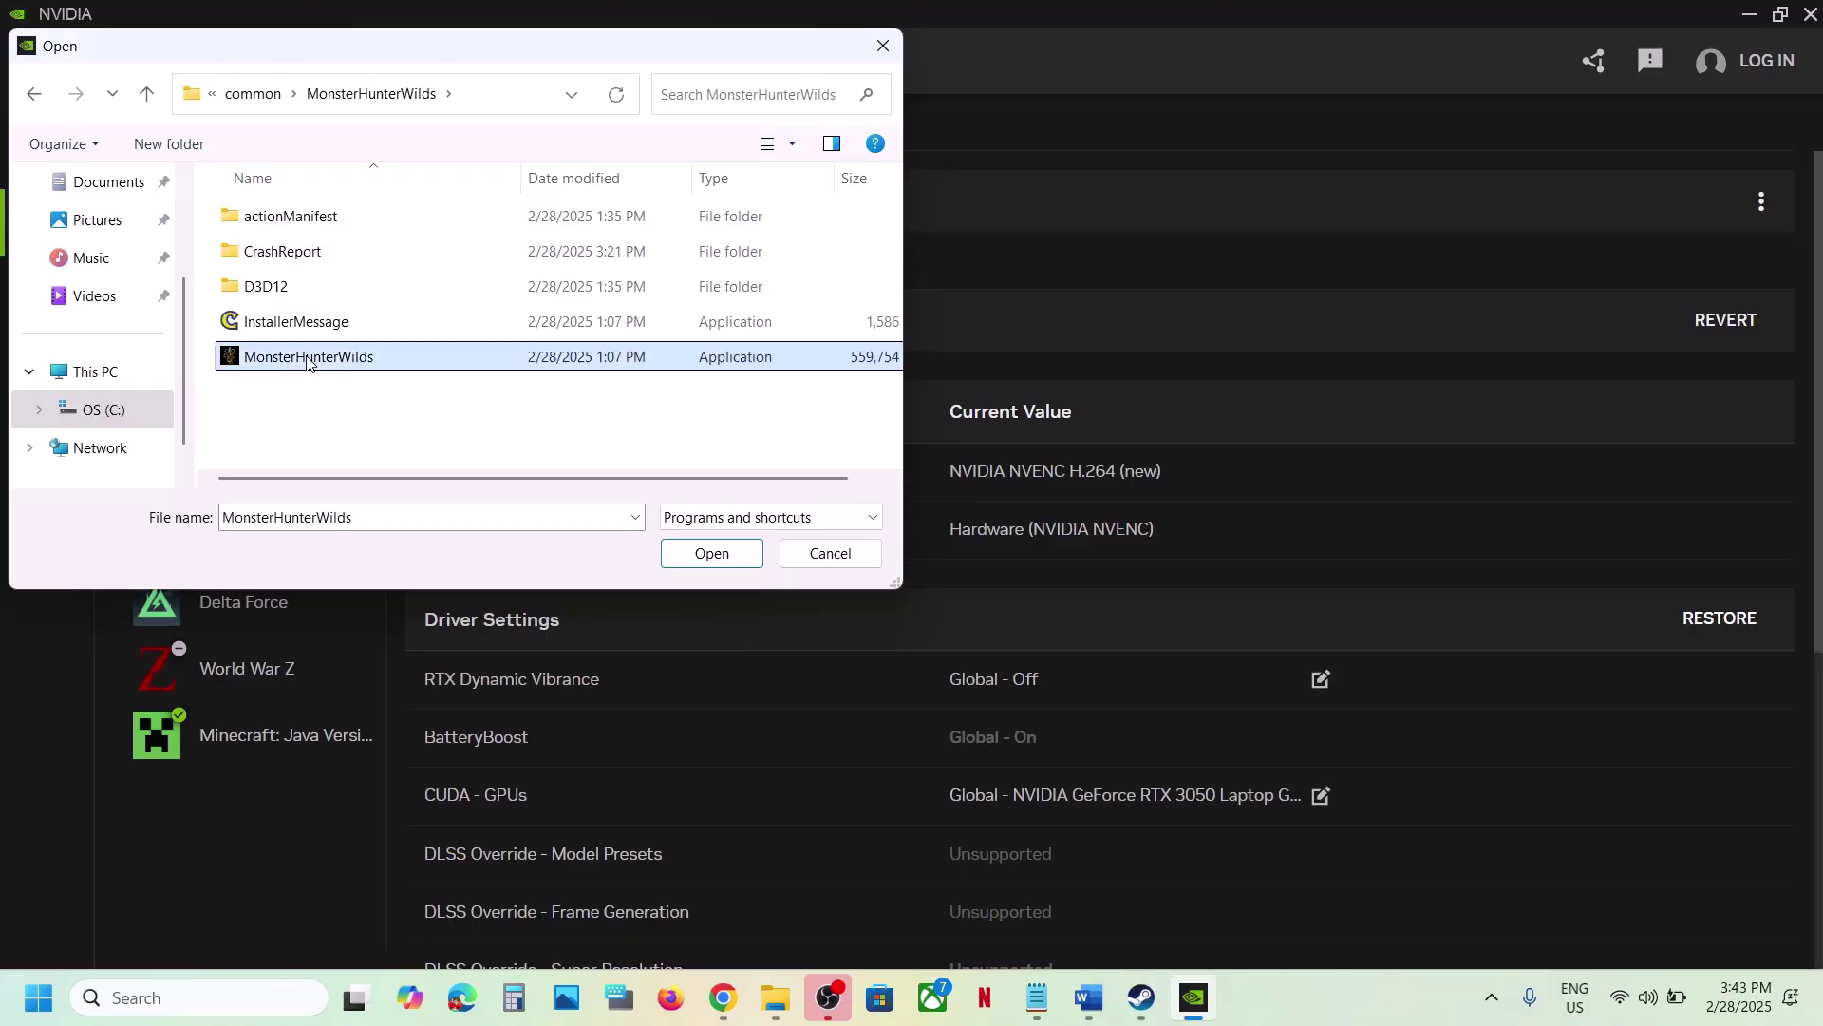
{"action": "left_click", "coordinate": [690, 559]}
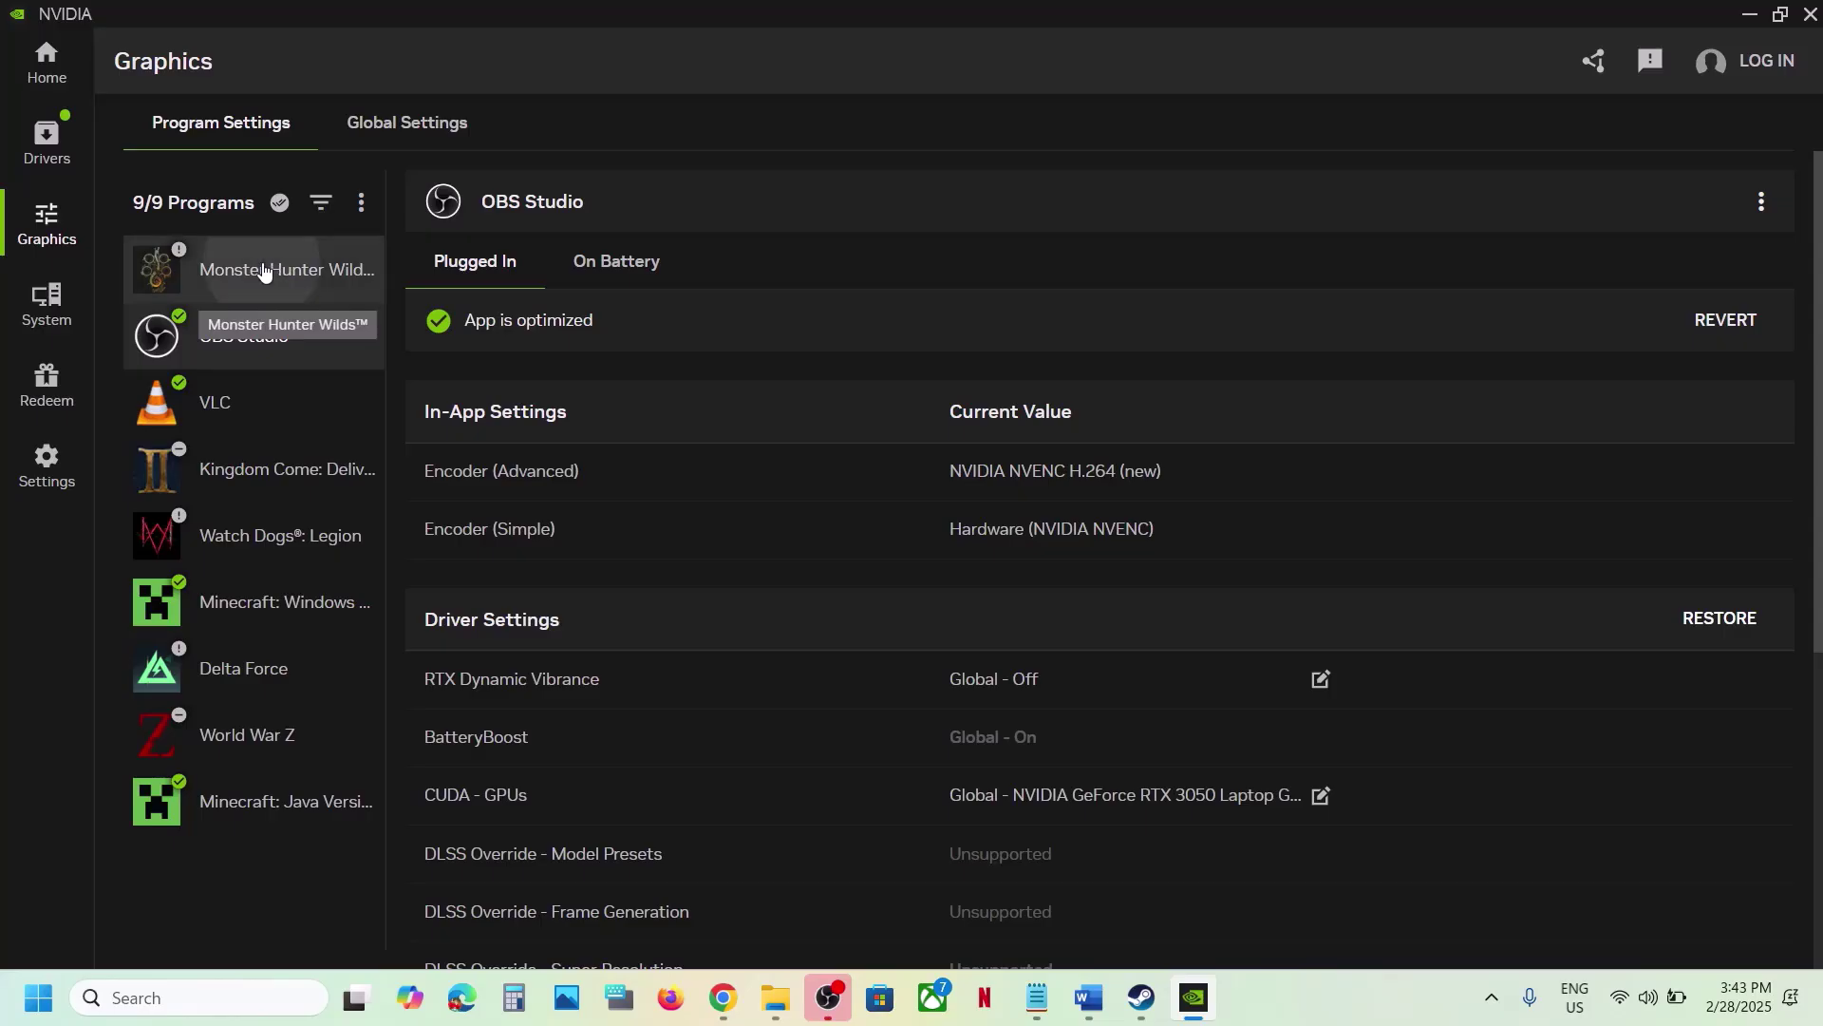
Check the optimization options for Monster Hunter Wilds and compare them with those for Kingdom Come: Deliverance II.
{"action": "left_click", "coordinate": [264, 273]}
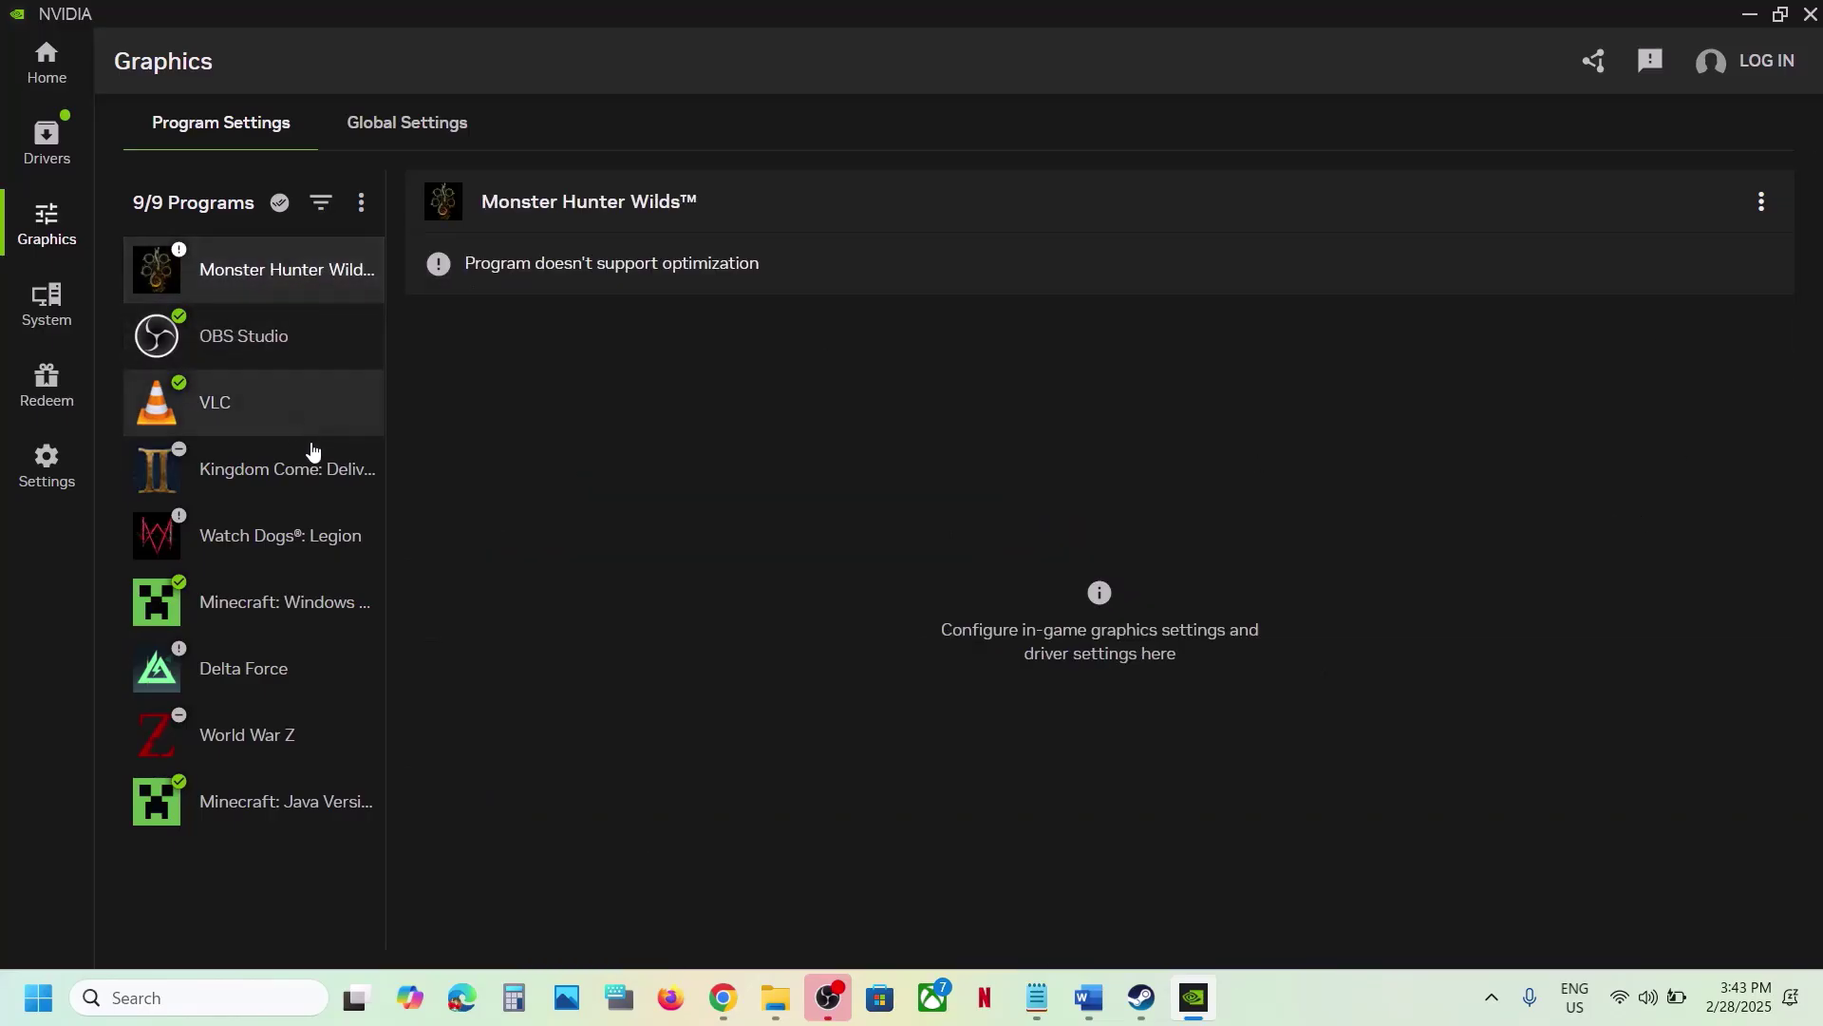
{"action": "left_click", "coordinate": [290, 477]}
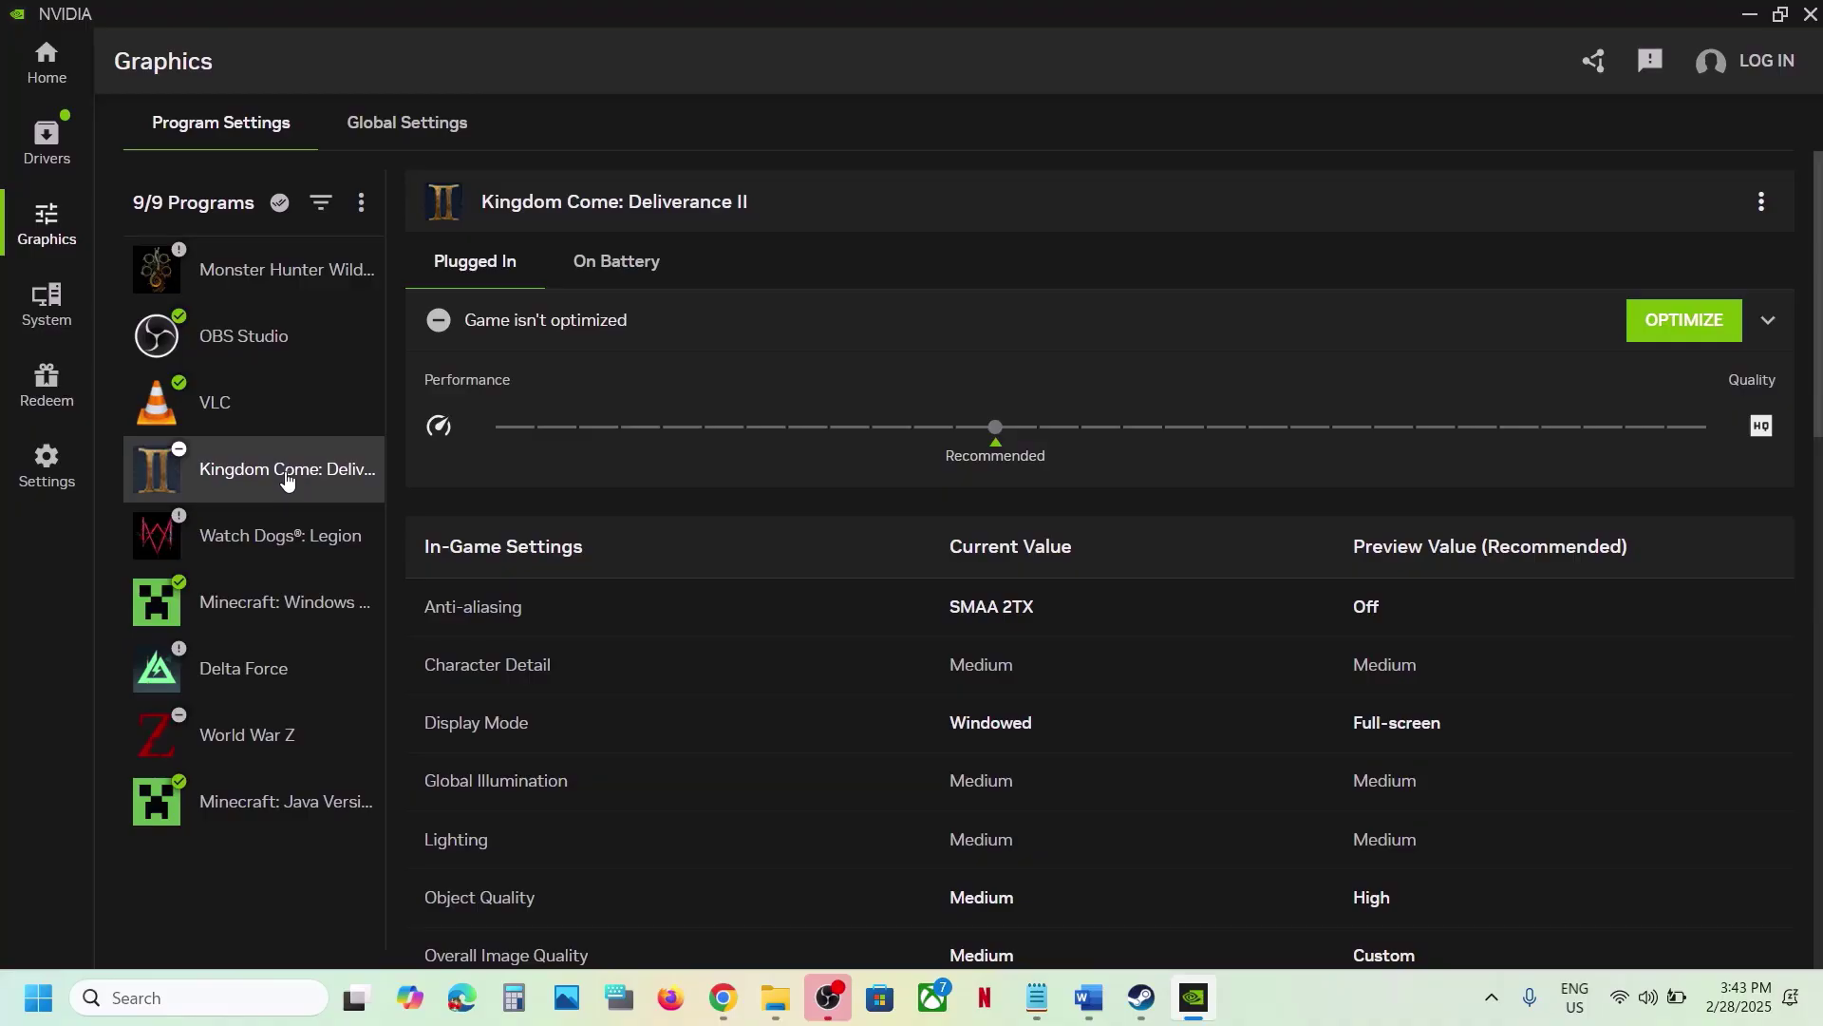
{"action": "left_click", "coordinate": [297, 270]}
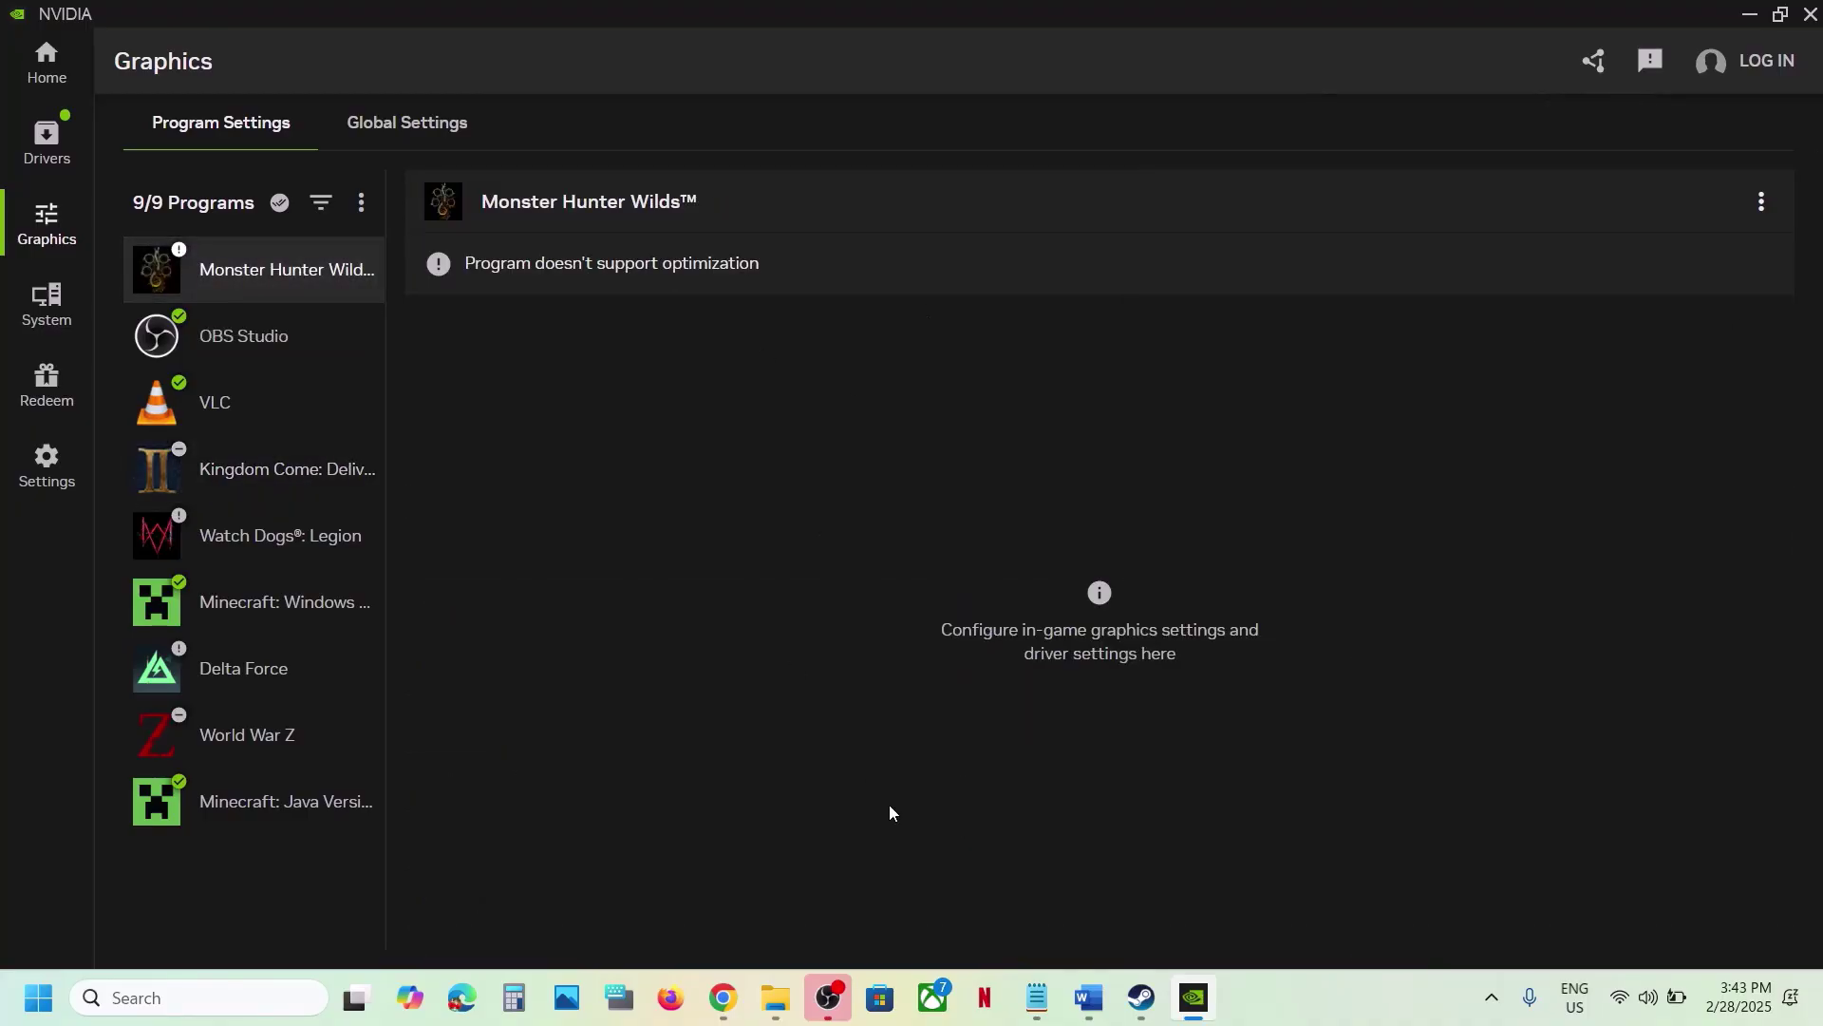
Switch to Word, continue to Step 16 and highlight the Debug mode instruction.
{"action": "left_click", "coordinate": [1083, 1007]}
{"action": "scroll", "coordinate": [677, 673], "scroll_direction": "down", "scroll_amount": 2}
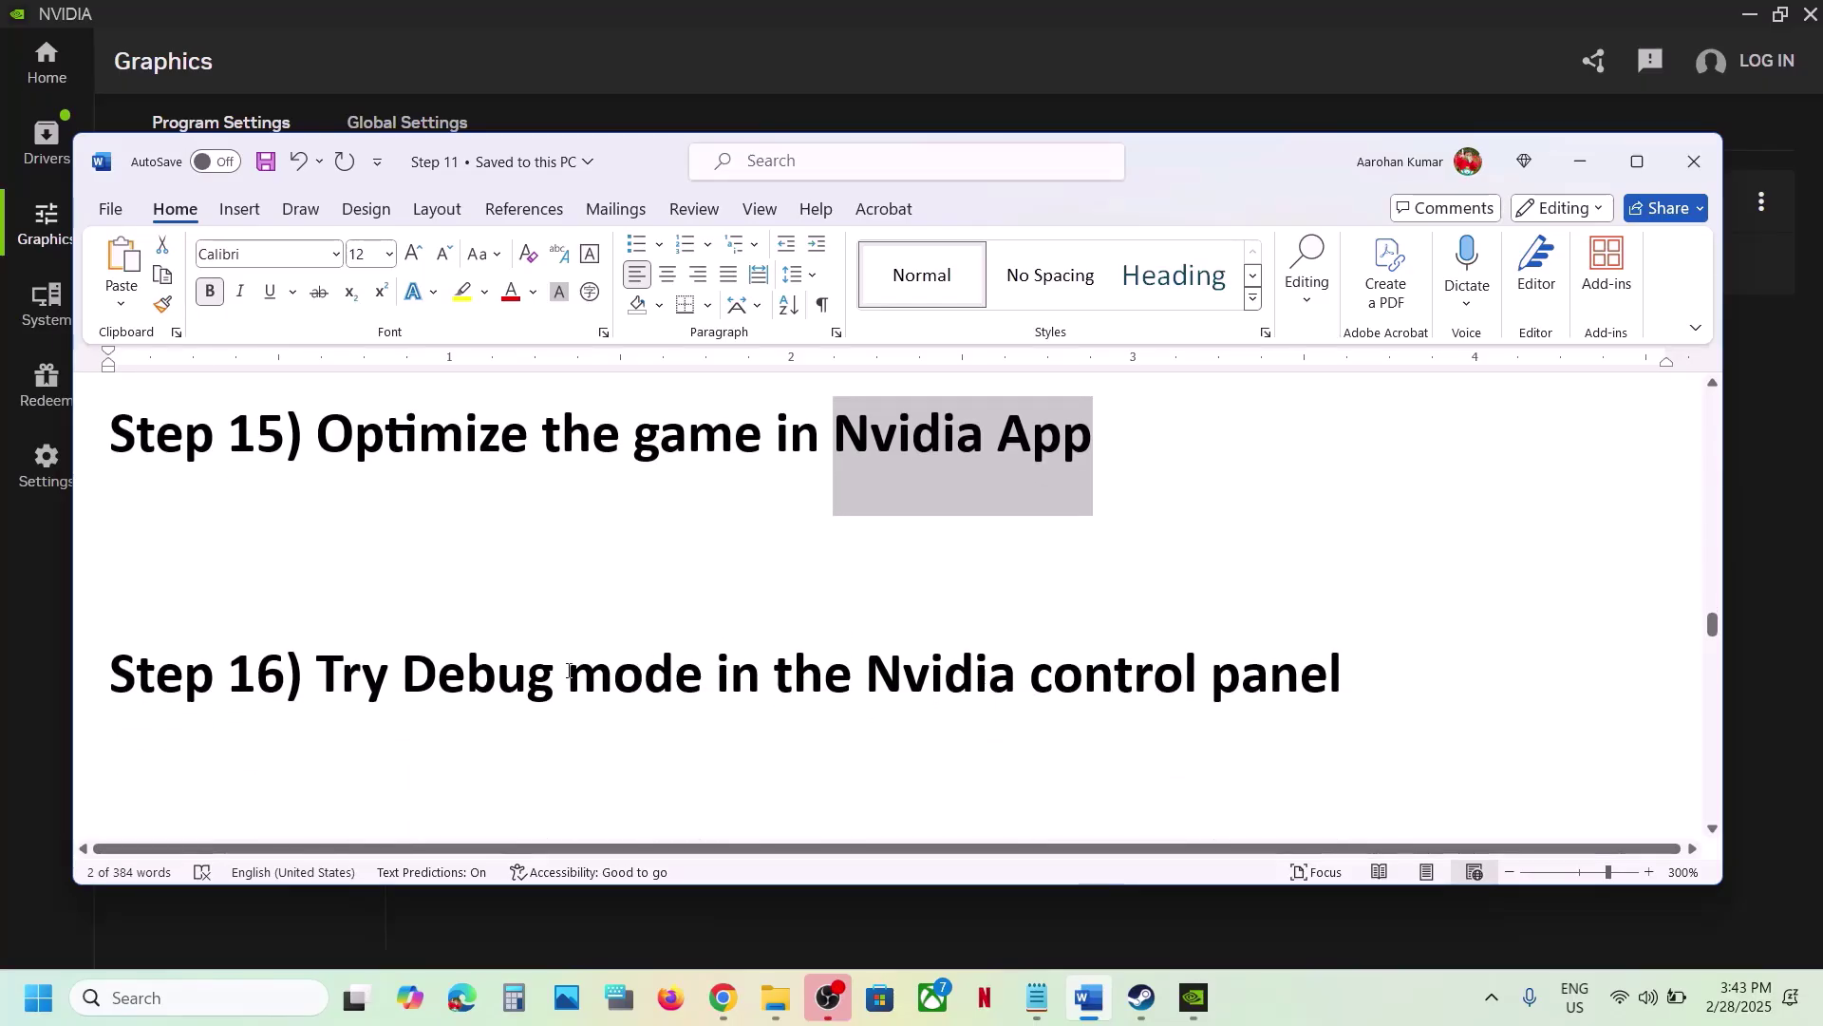
{"action": "left_click_drag", "start_coordinate": [404, 672], "coordinate": [727, 697]}
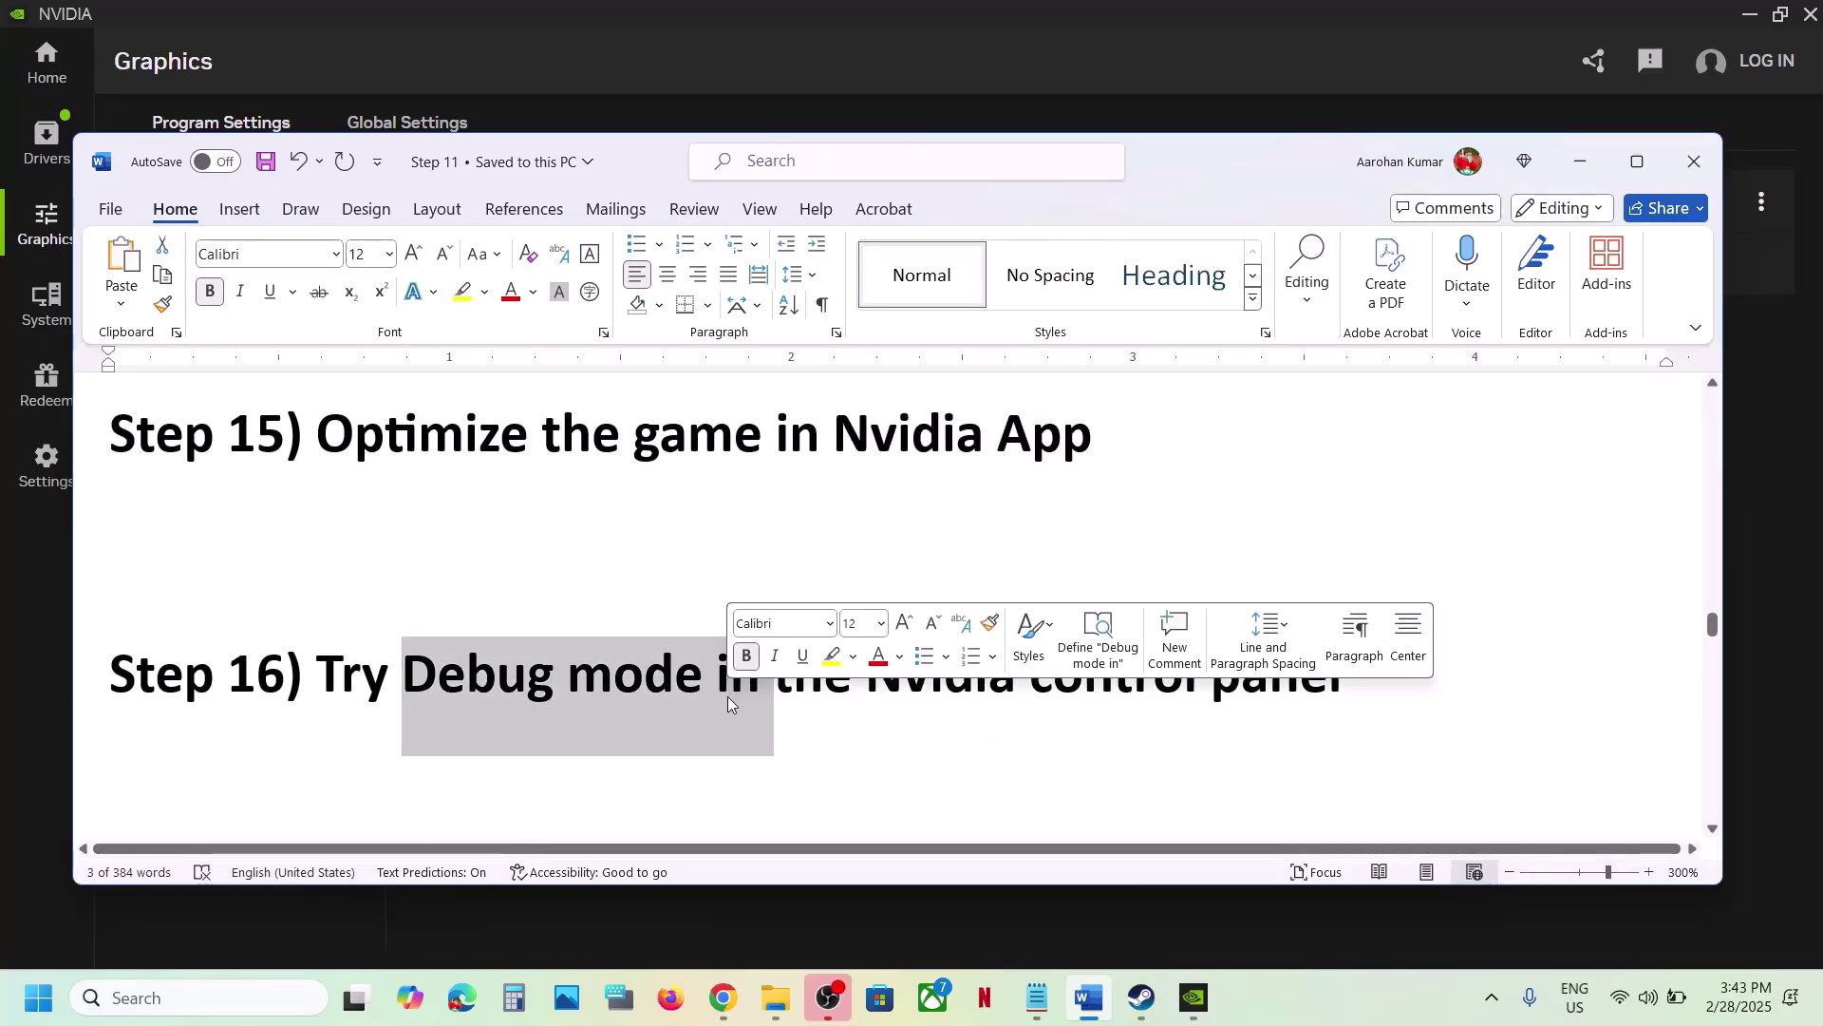
Open NVIDIA Control Panel from the desktop, turn on Debug Mode and close the control panel.
{"action": "key", "text": "super+d"}
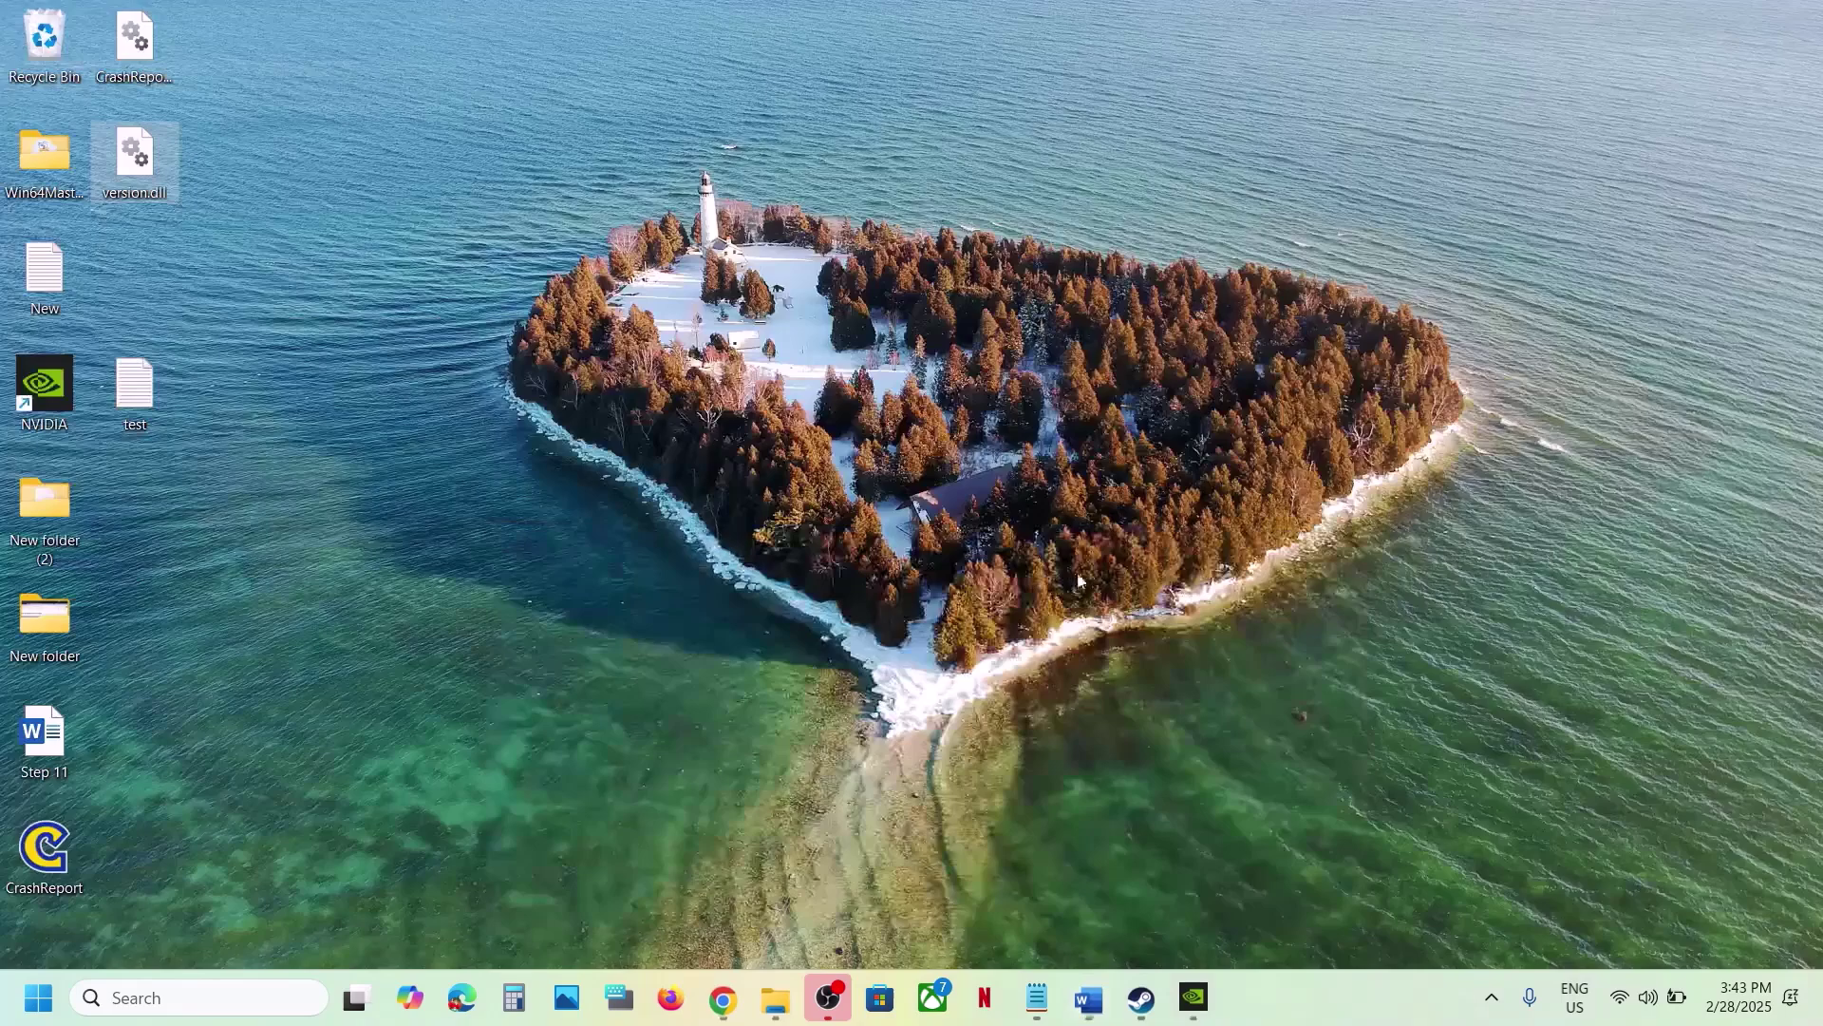
{"action": "right_click", "coordinate": [844, 438]}
{"action": "left_click", "coordinate": [950, 816]}
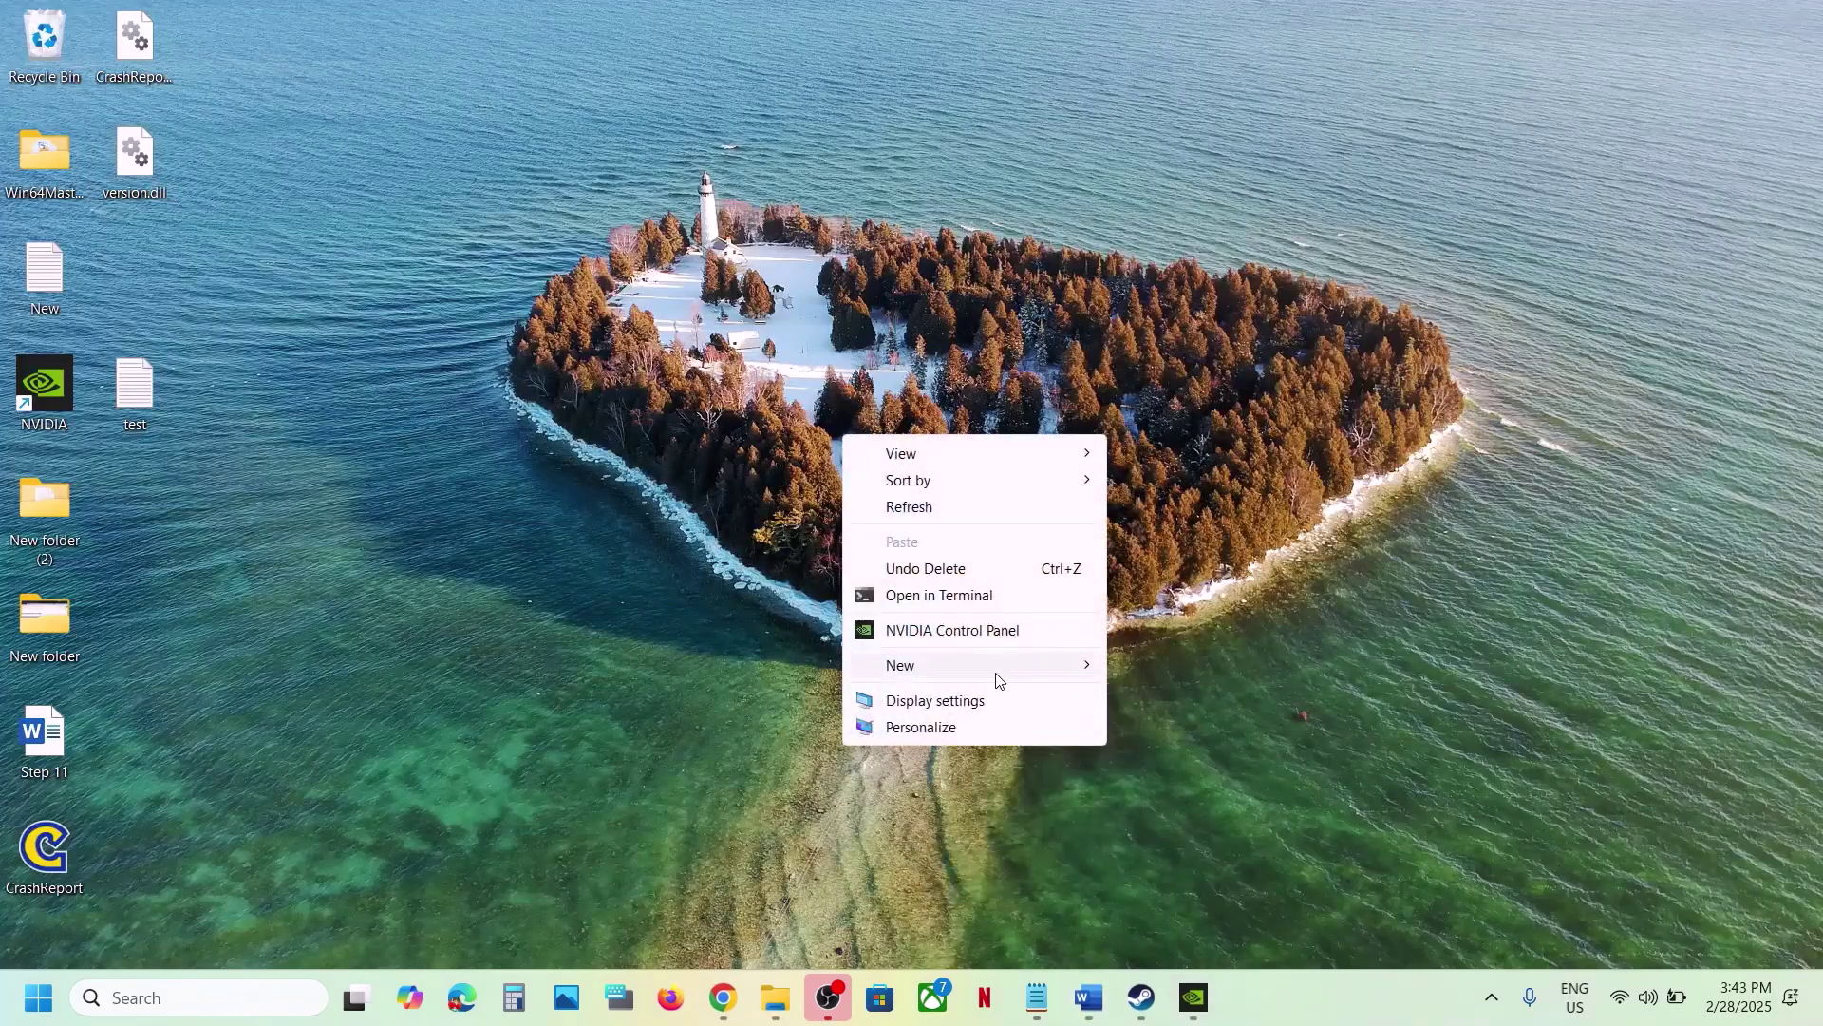
{"action": "left_click", "coordinate": [944, 642]}
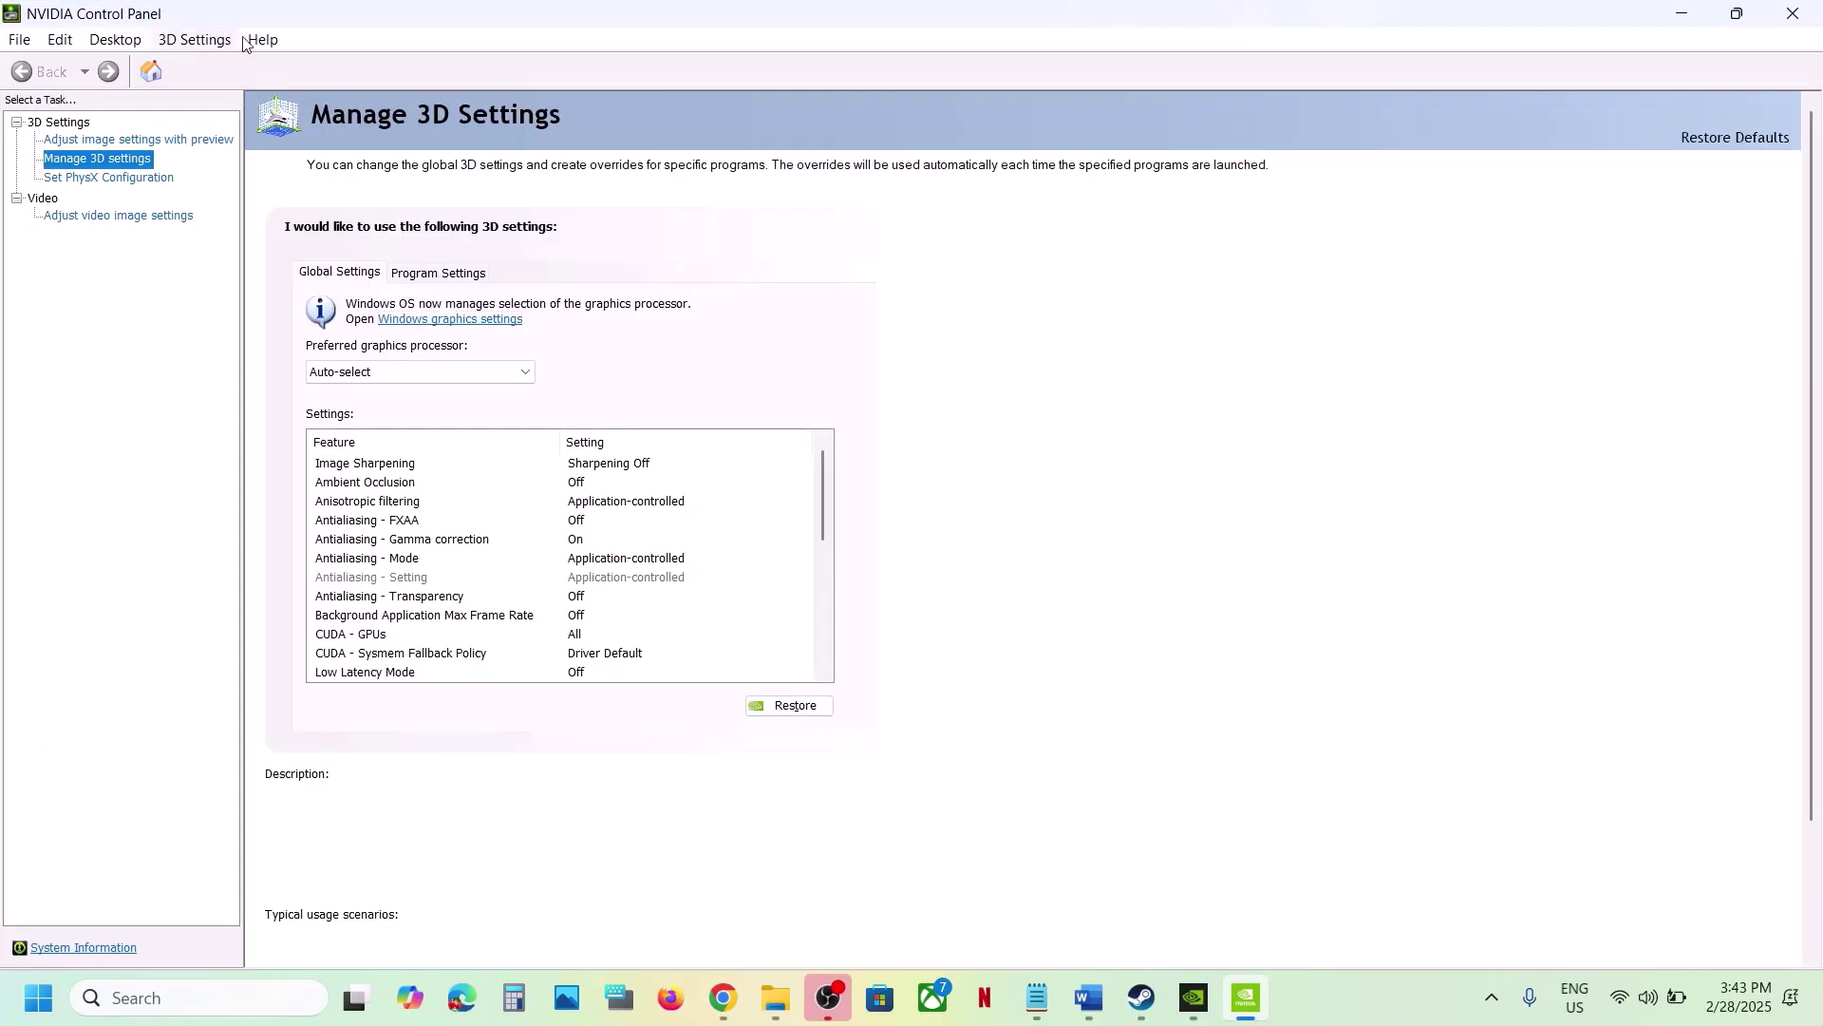
{"action": "left_click", "coordinate": [264, 41]}
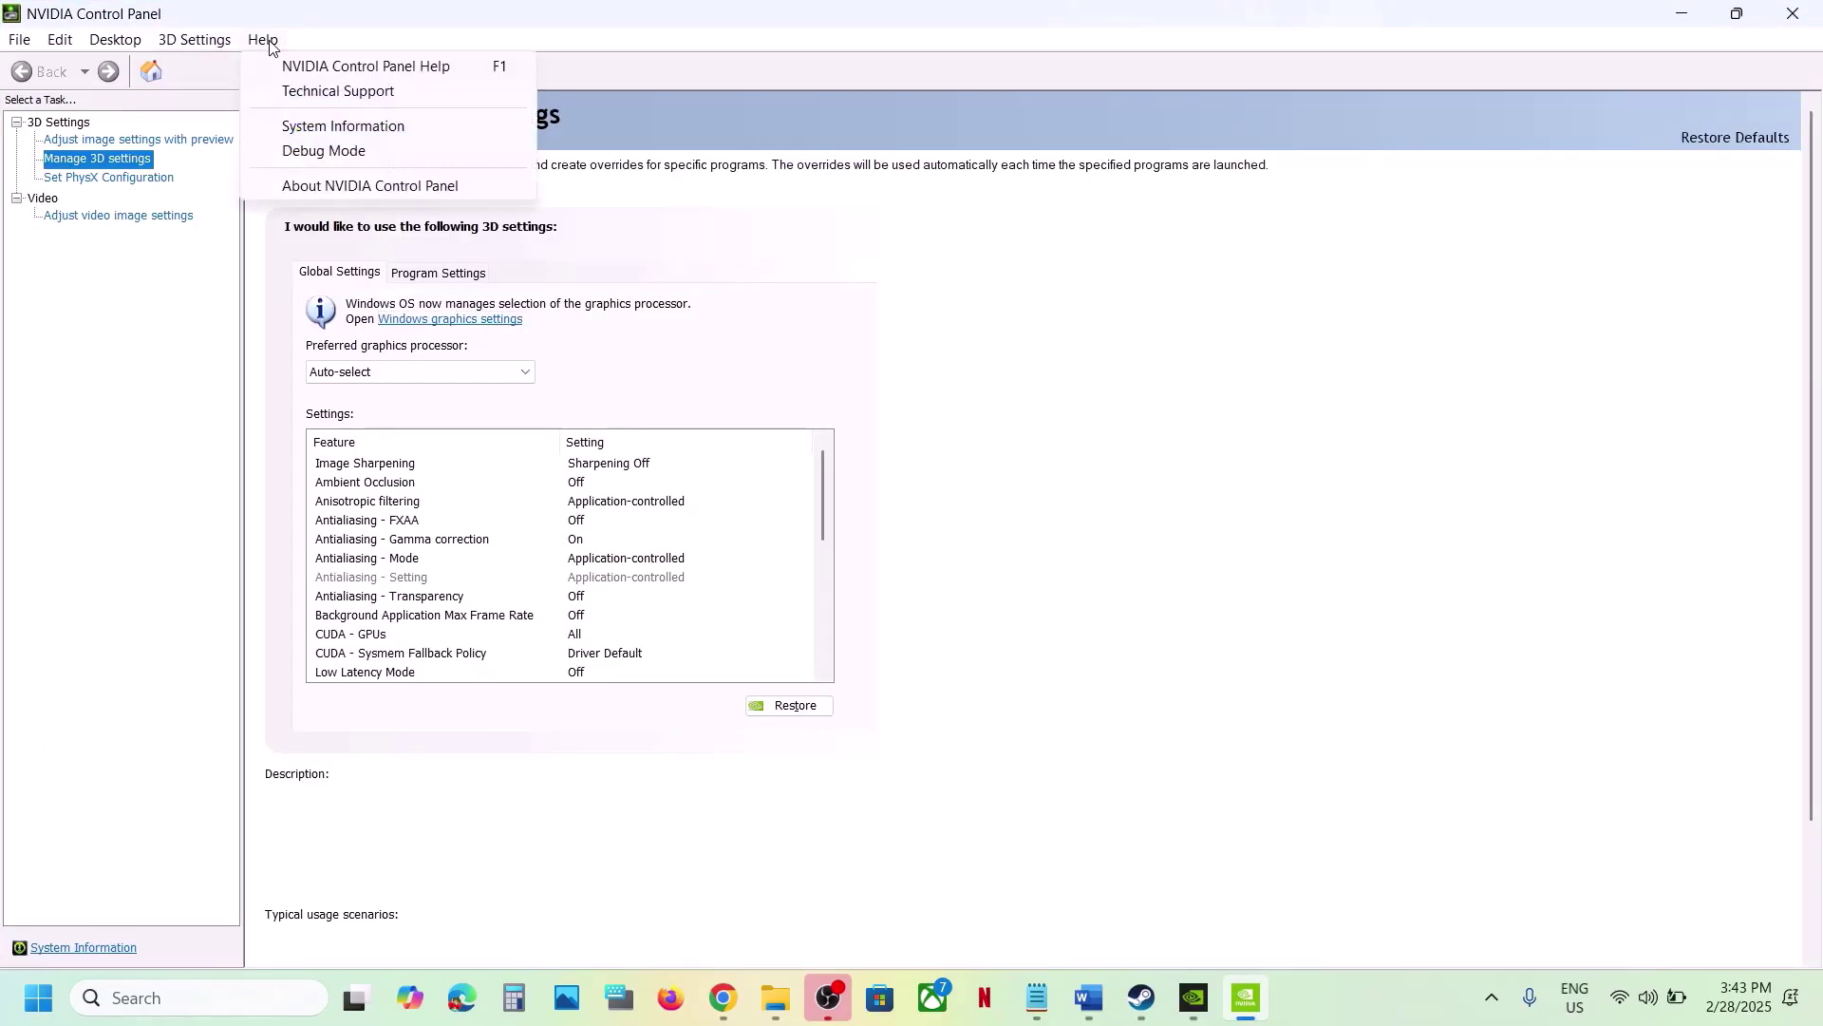
{"action": "left_click", "coordinate": [319, 154]}
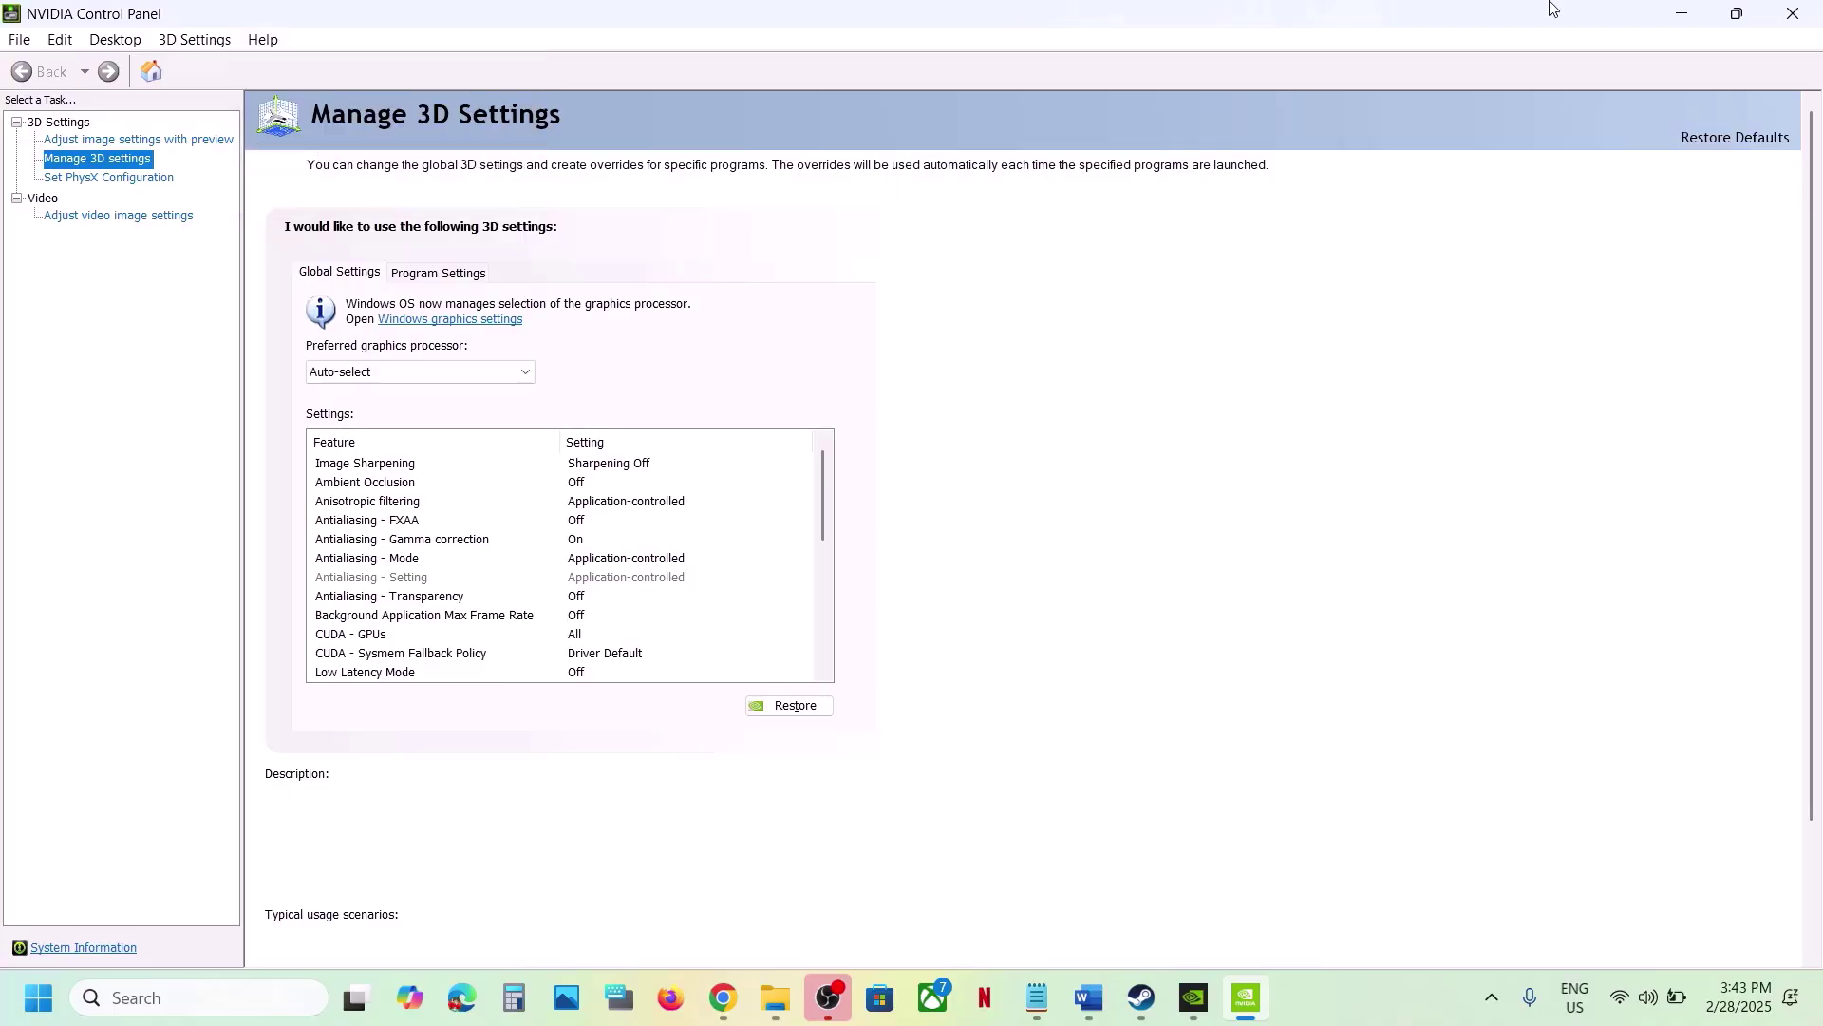
{"action": "left_click", "coordinate": [1794, 14]}
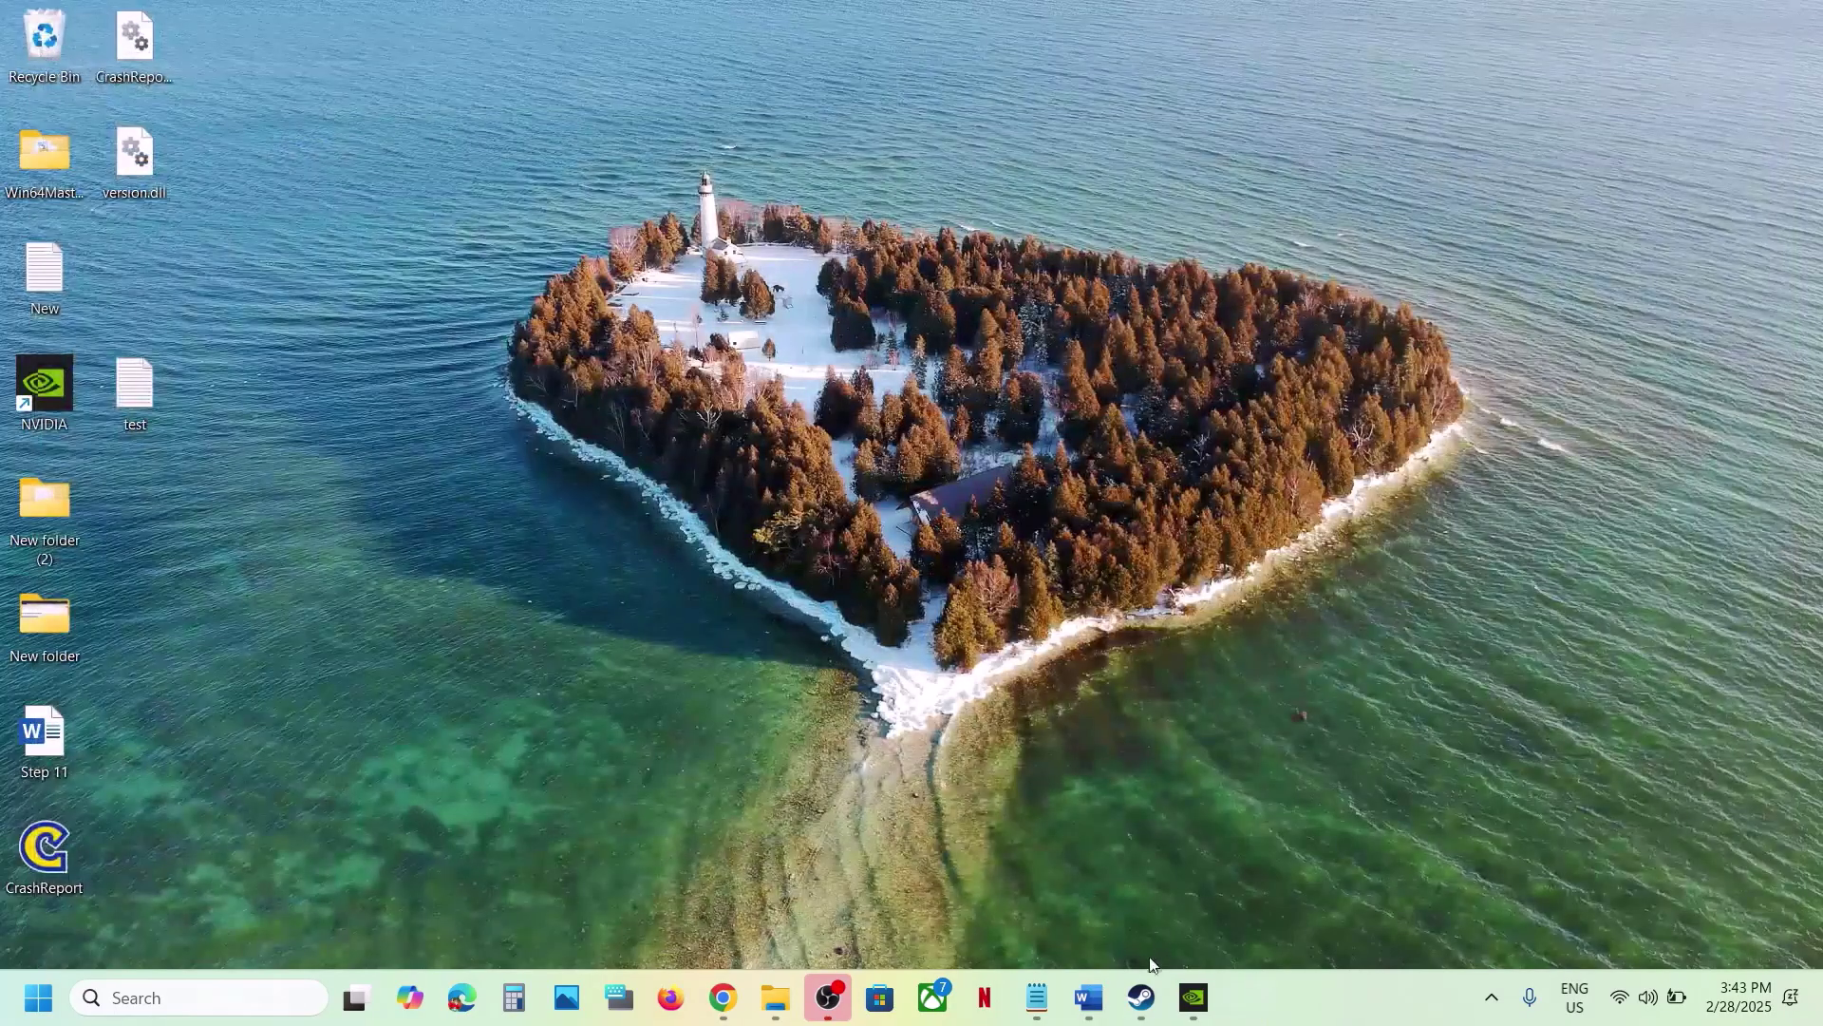
Bring up Steam's Monster Hunter Wilds library page, return to Word and highlight the -dx11/-dx12 launch options line in Step 17.
{"action": "left_click", "coordinate": [1138, 999]}
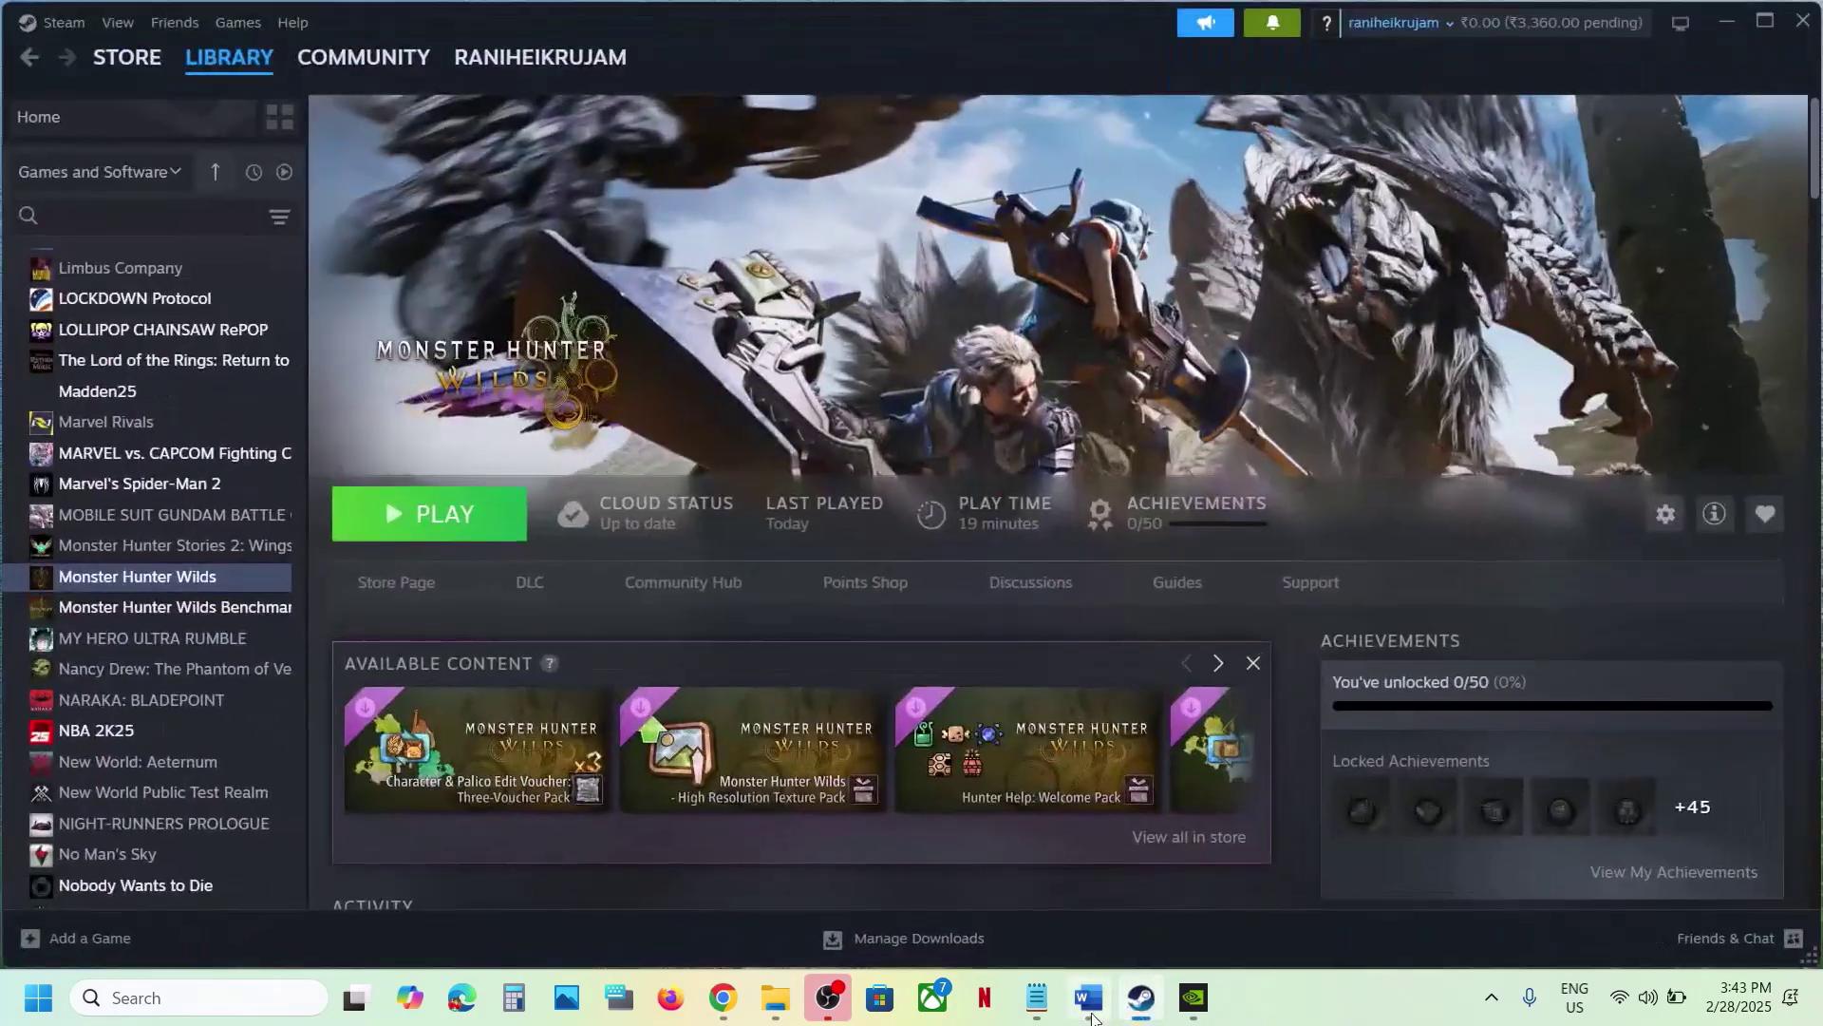
{"action": "left_click", "coordinate": [1089, 997]}
{"action": "scroll", "coordinate": [673, 666], "scroll_direction": "down", "scroll_amount": 3}
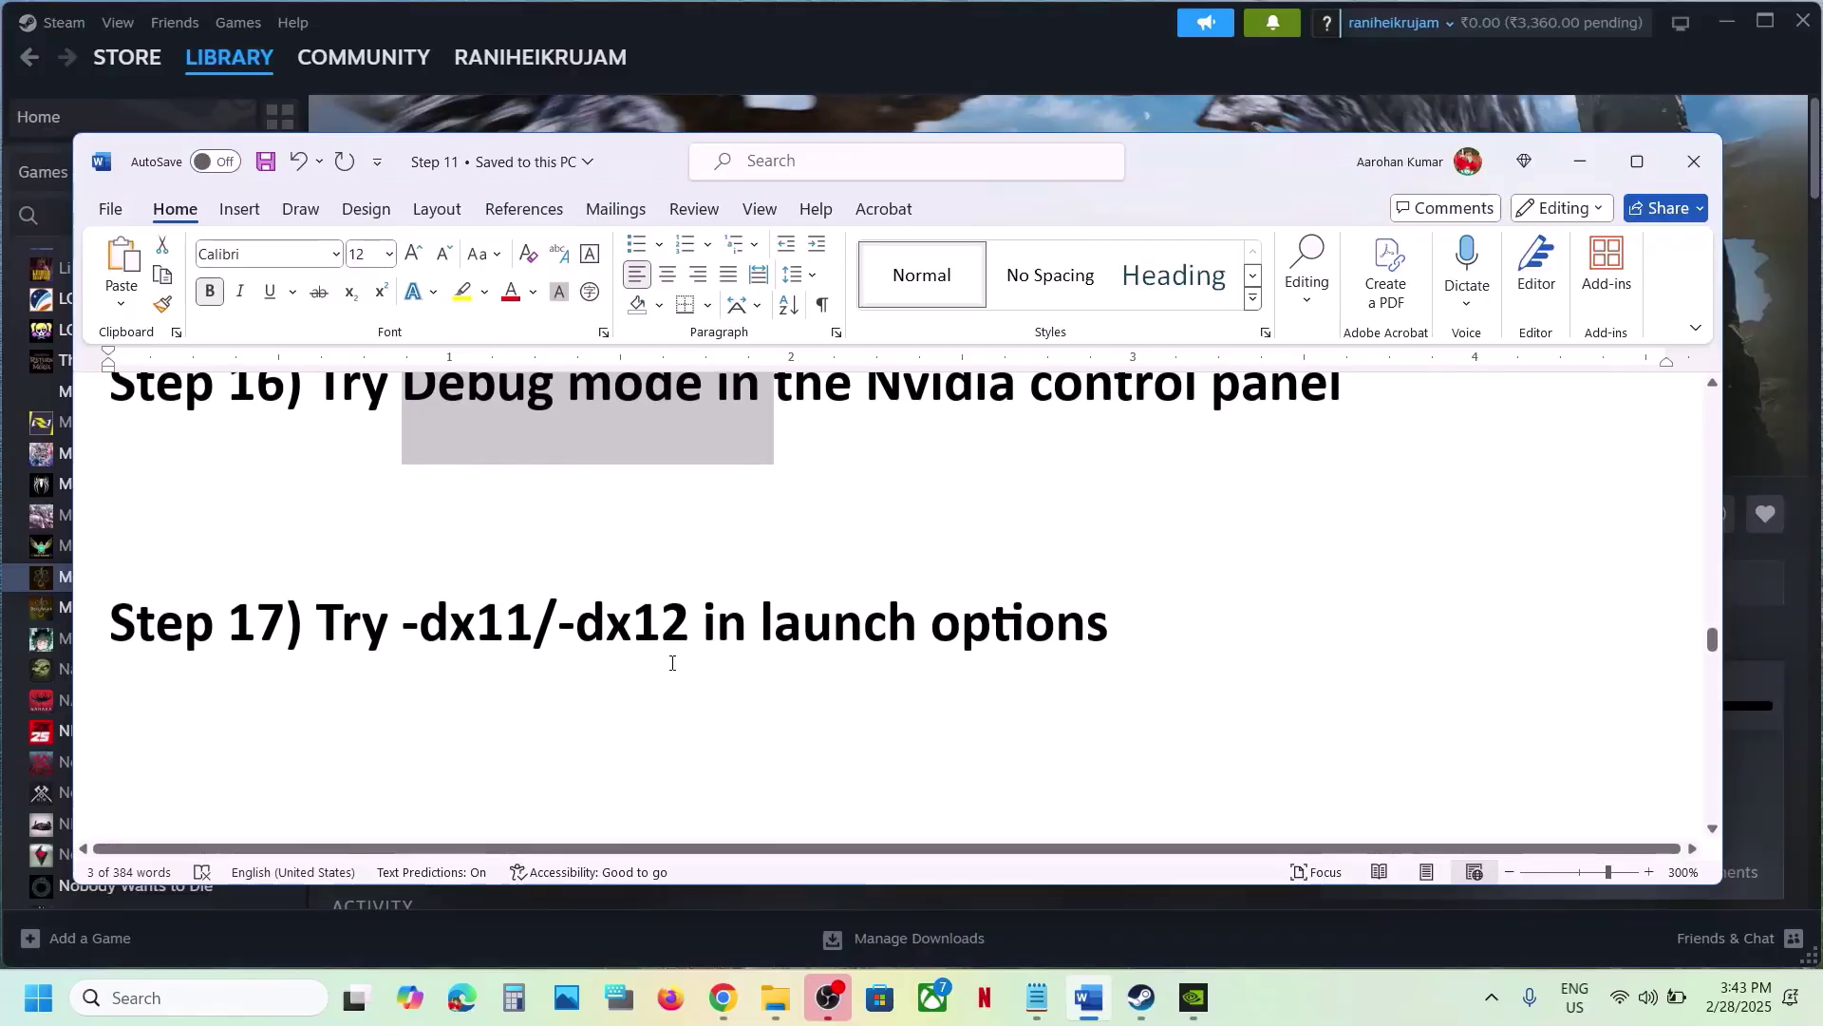
{"action": "triple_click", "coordinate": [664, 622]}
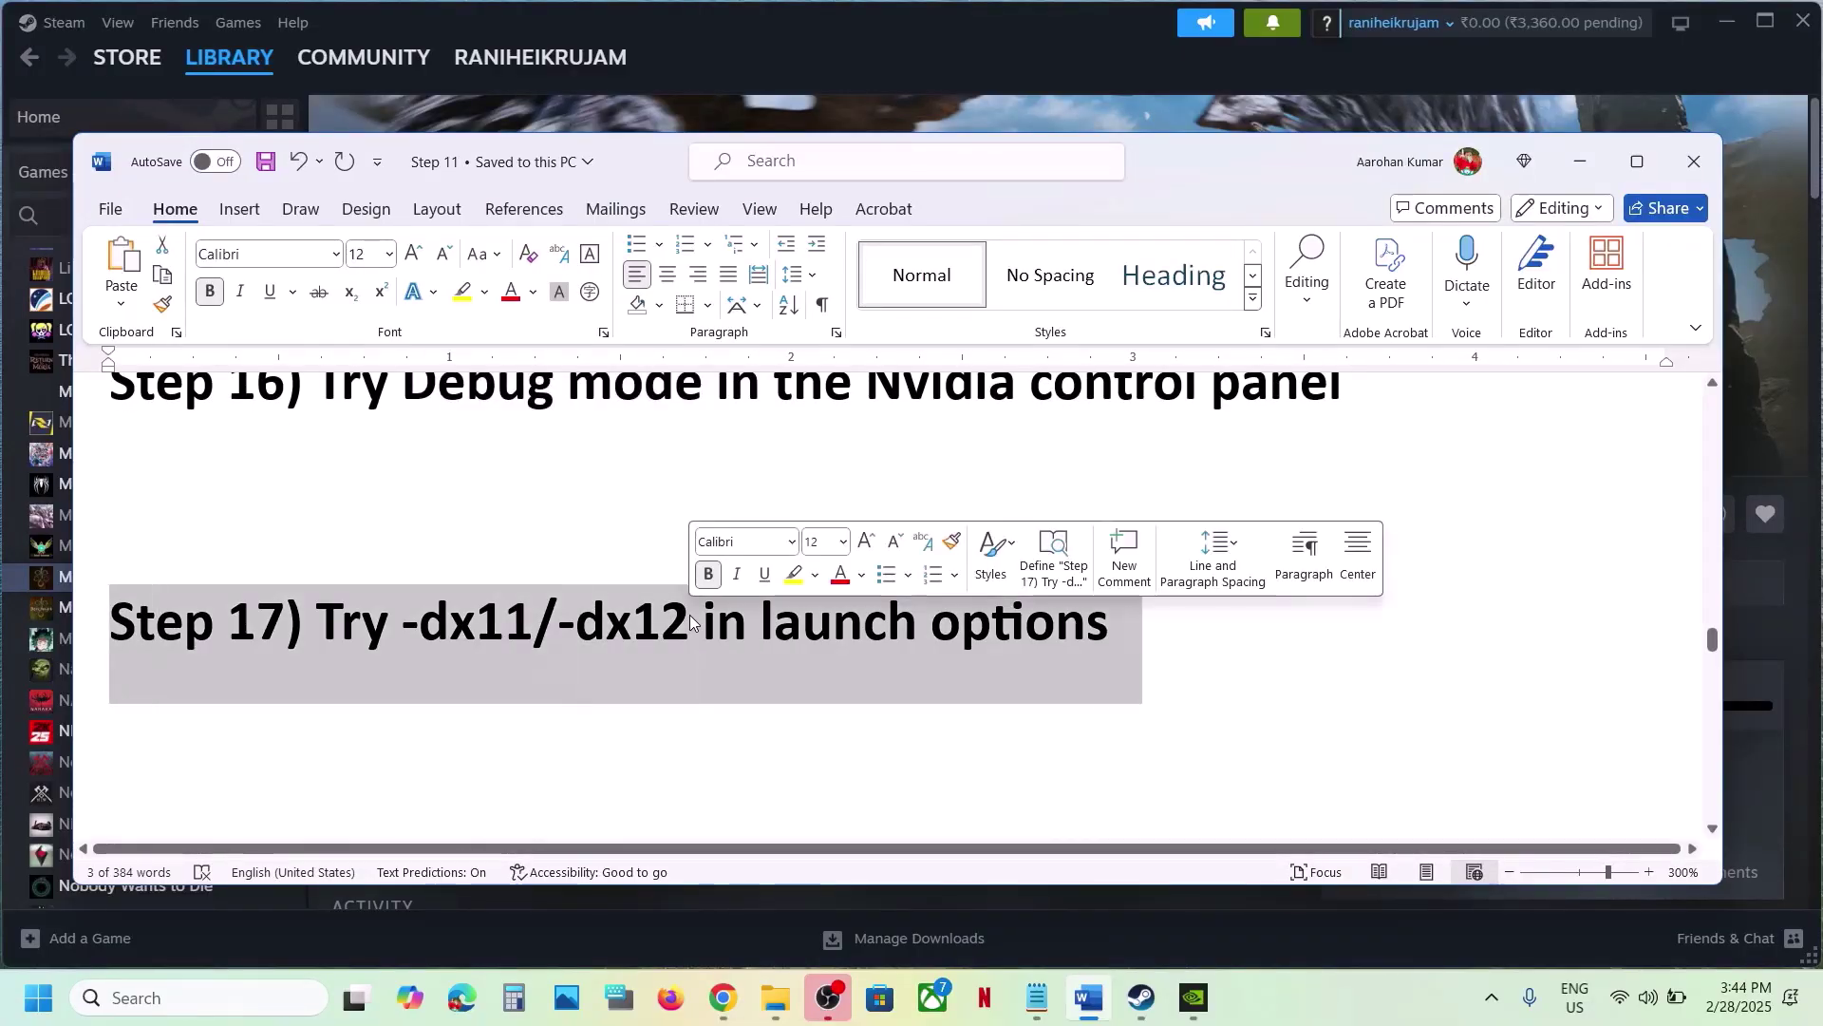
Continue to Step 18 of the checklist and highlight the instruction to close all overclocking applications.
{"action": "scroll", "coordinate": [692, 612], "scroll_direction": "down", "scroll_amount": 4}
{"action": "scroll", "coordinate": [691, 615], "scroll_direction": "down", "scroll_amount": 2}
{"action": "scroll", "coordinate": [329, 473], "scroll_direction": "up", "scroll_amount": 1}
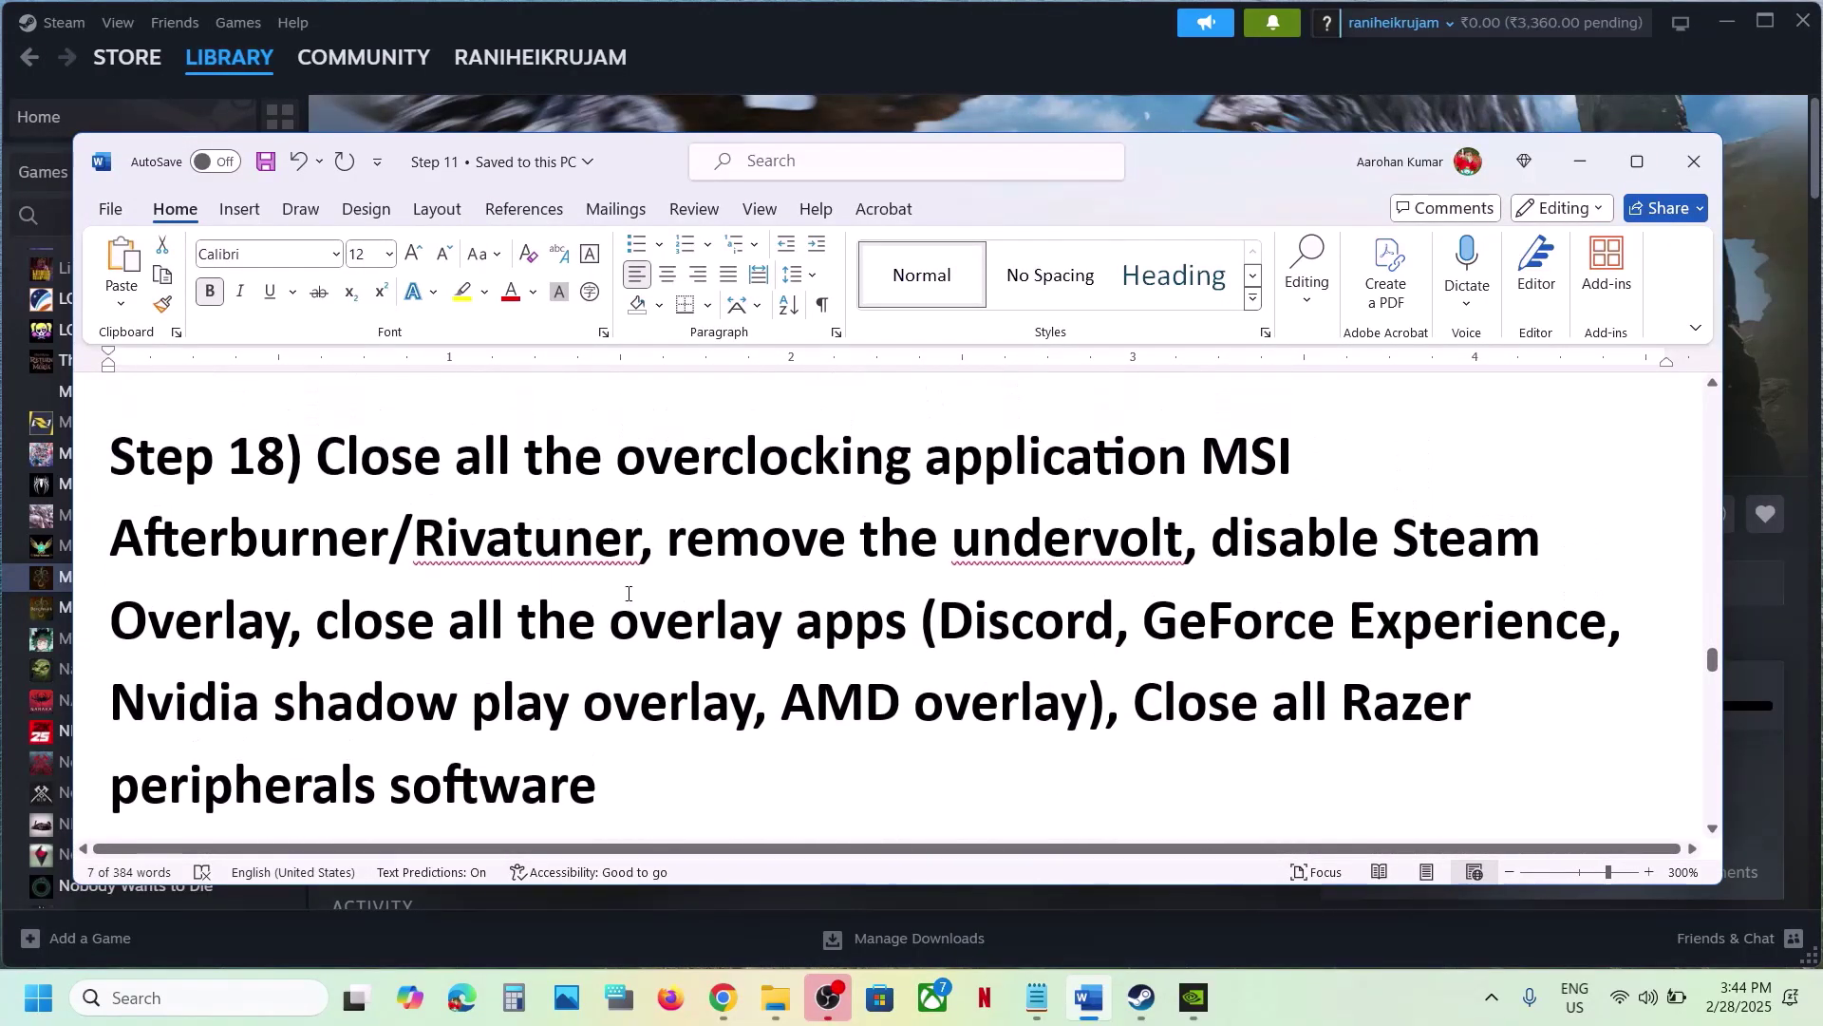
{"action": "left_click_drag", "start_coordinate": [326, 470], "coordinate": [1301, 472]}
Find and launch MSI Afterburner and RivaTuner through Windows search, then minimize the Afterburner window.
{"action": "left_click", "coordinate": [212, 988]}
{"action": "type", "text": "msi"}
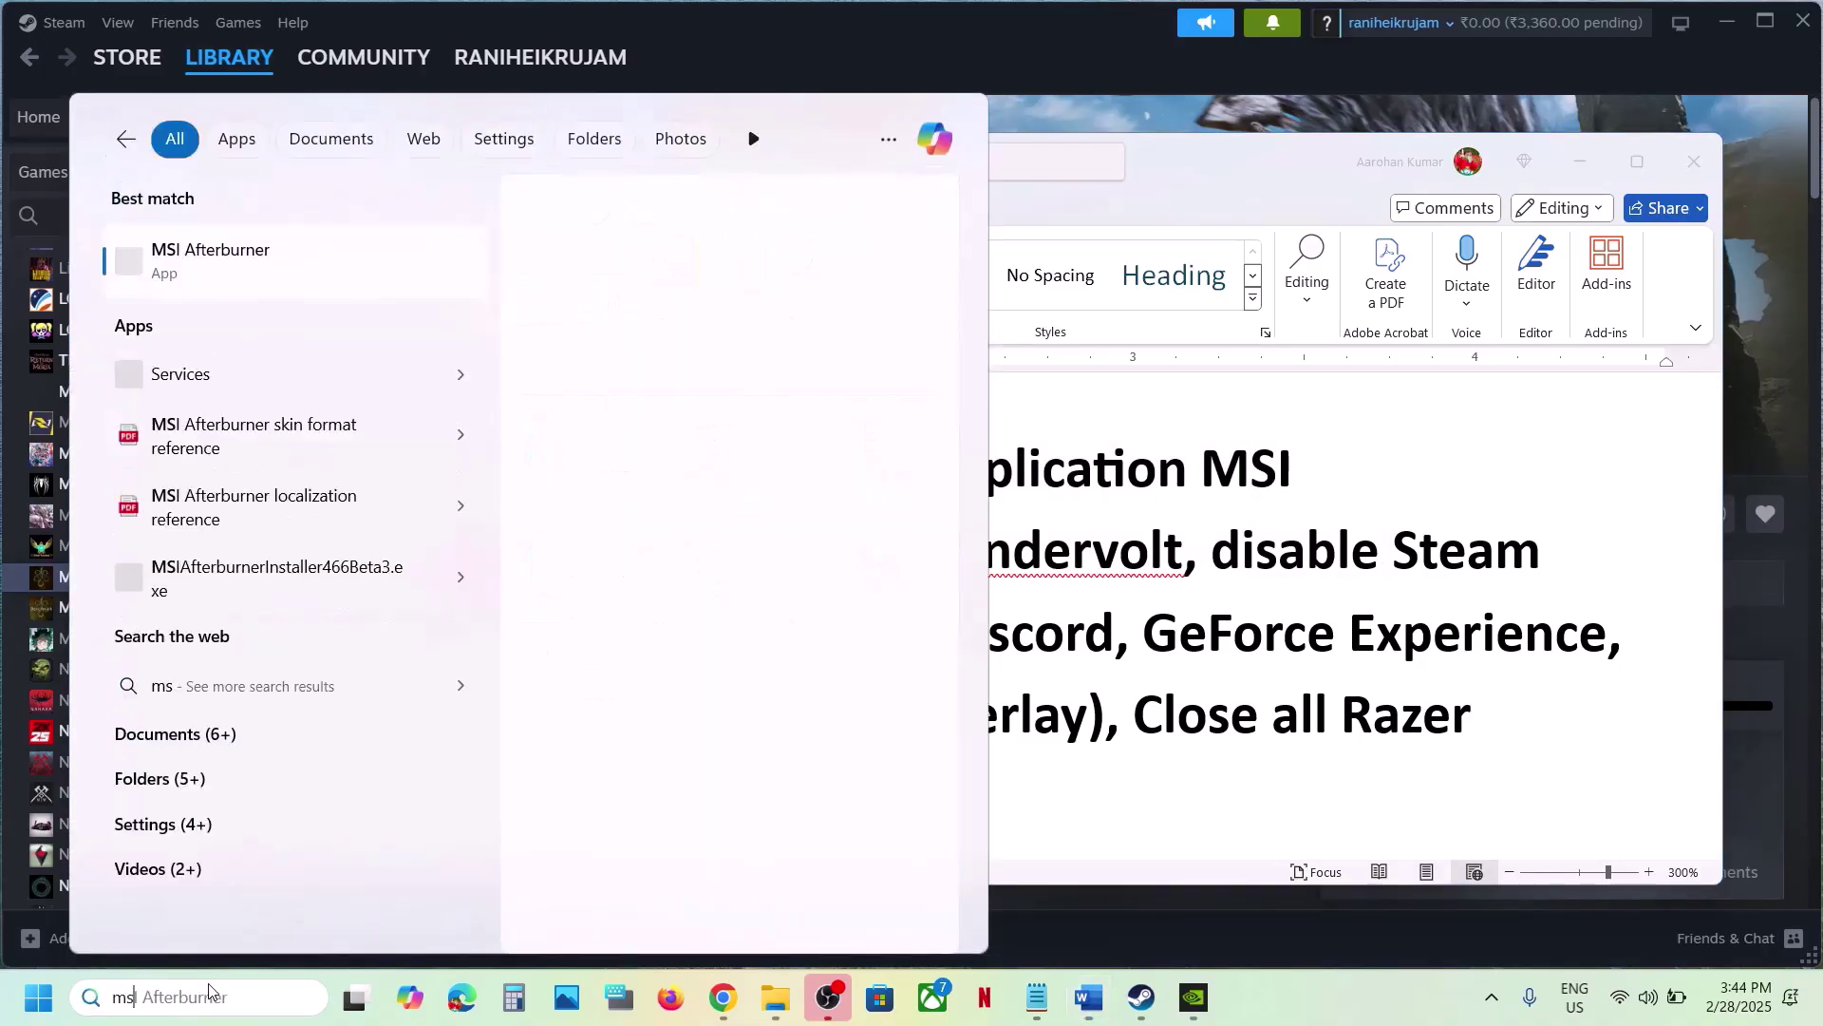
{"action": "key", "text": "Escape"}
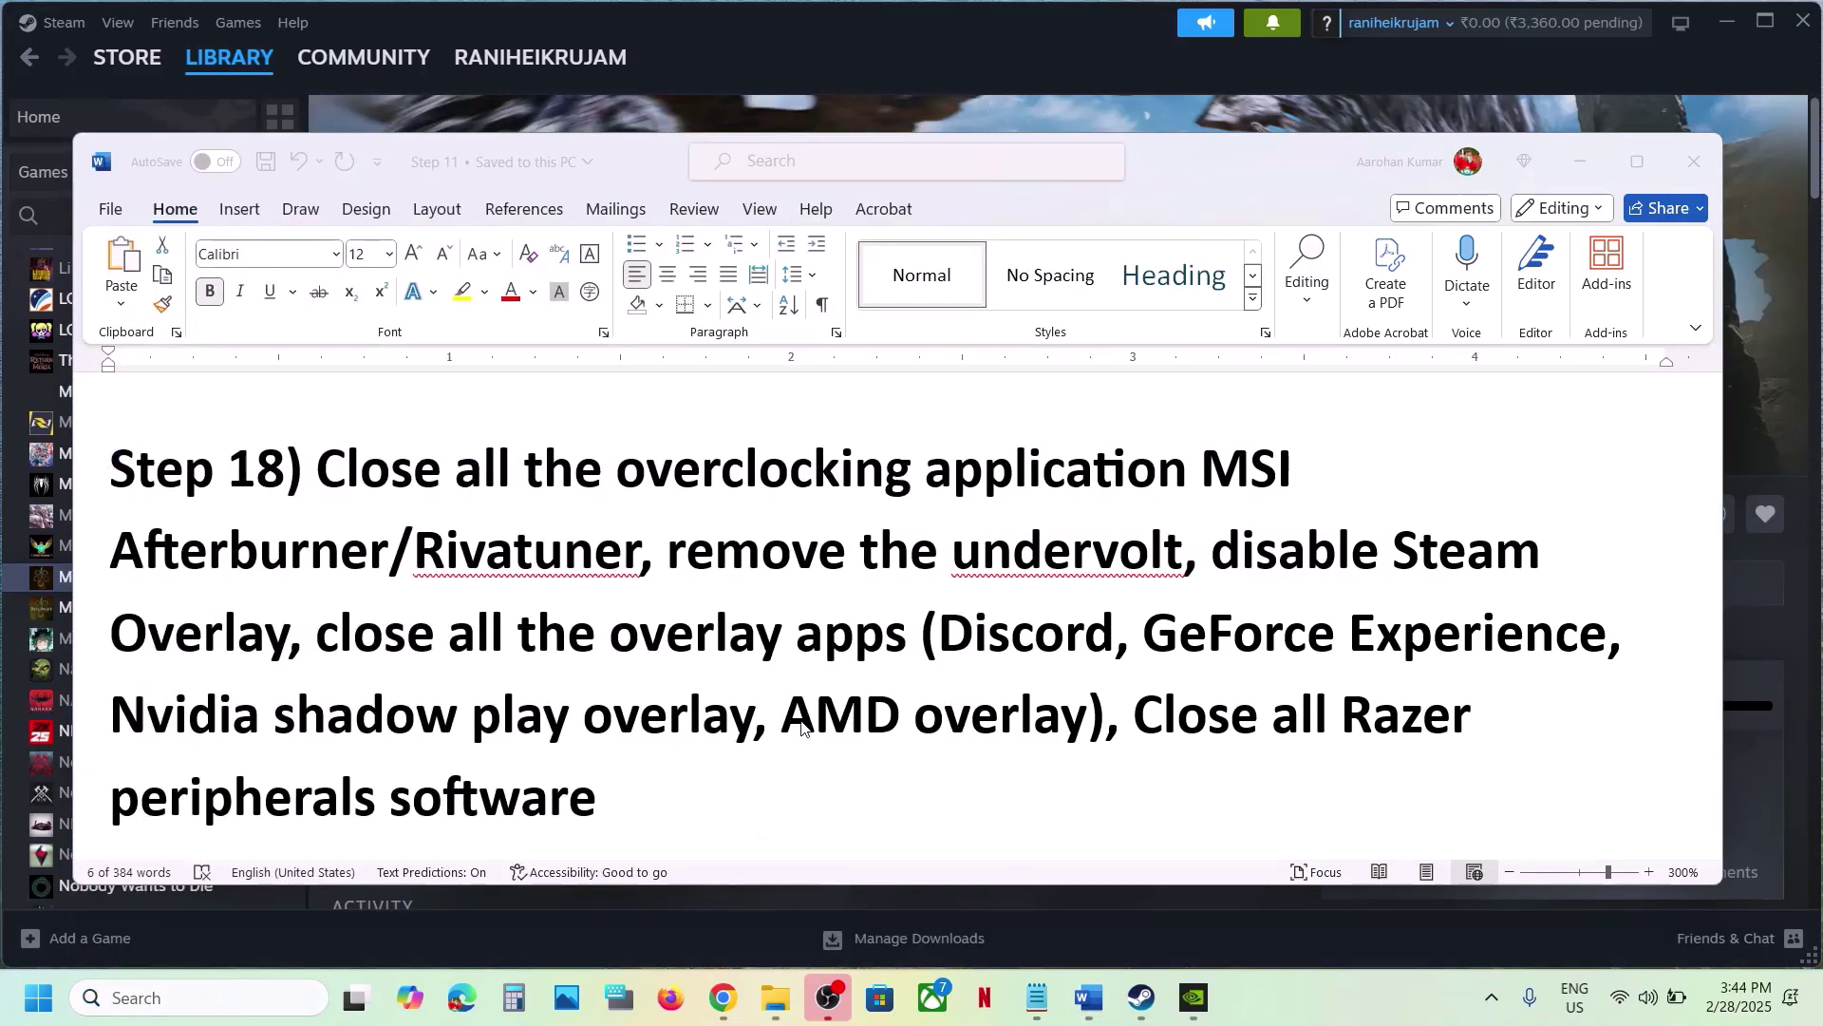
{"action": "left_click", "coordinate": [148, 1002]}
{"action": "type", "text": "riva"}
{"action": "key", "text": "Return"}
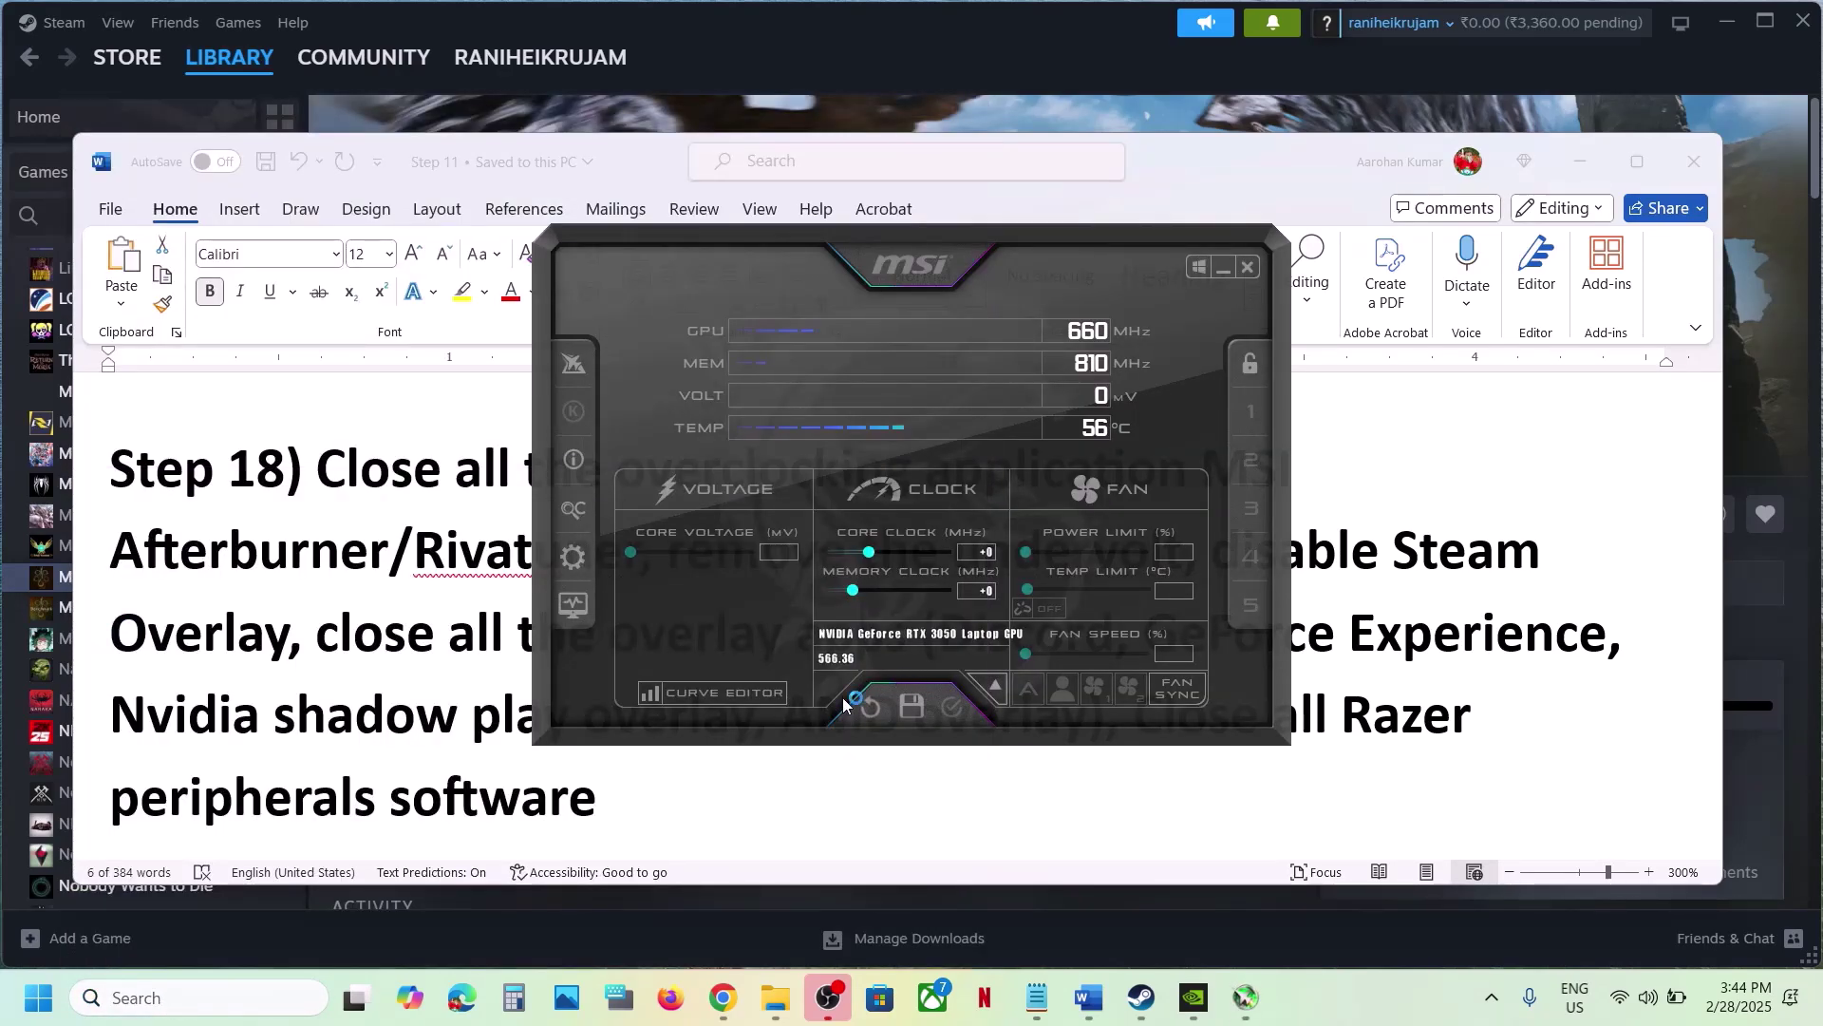
{"action": "left_click", "coordinate": [1226, 274]}
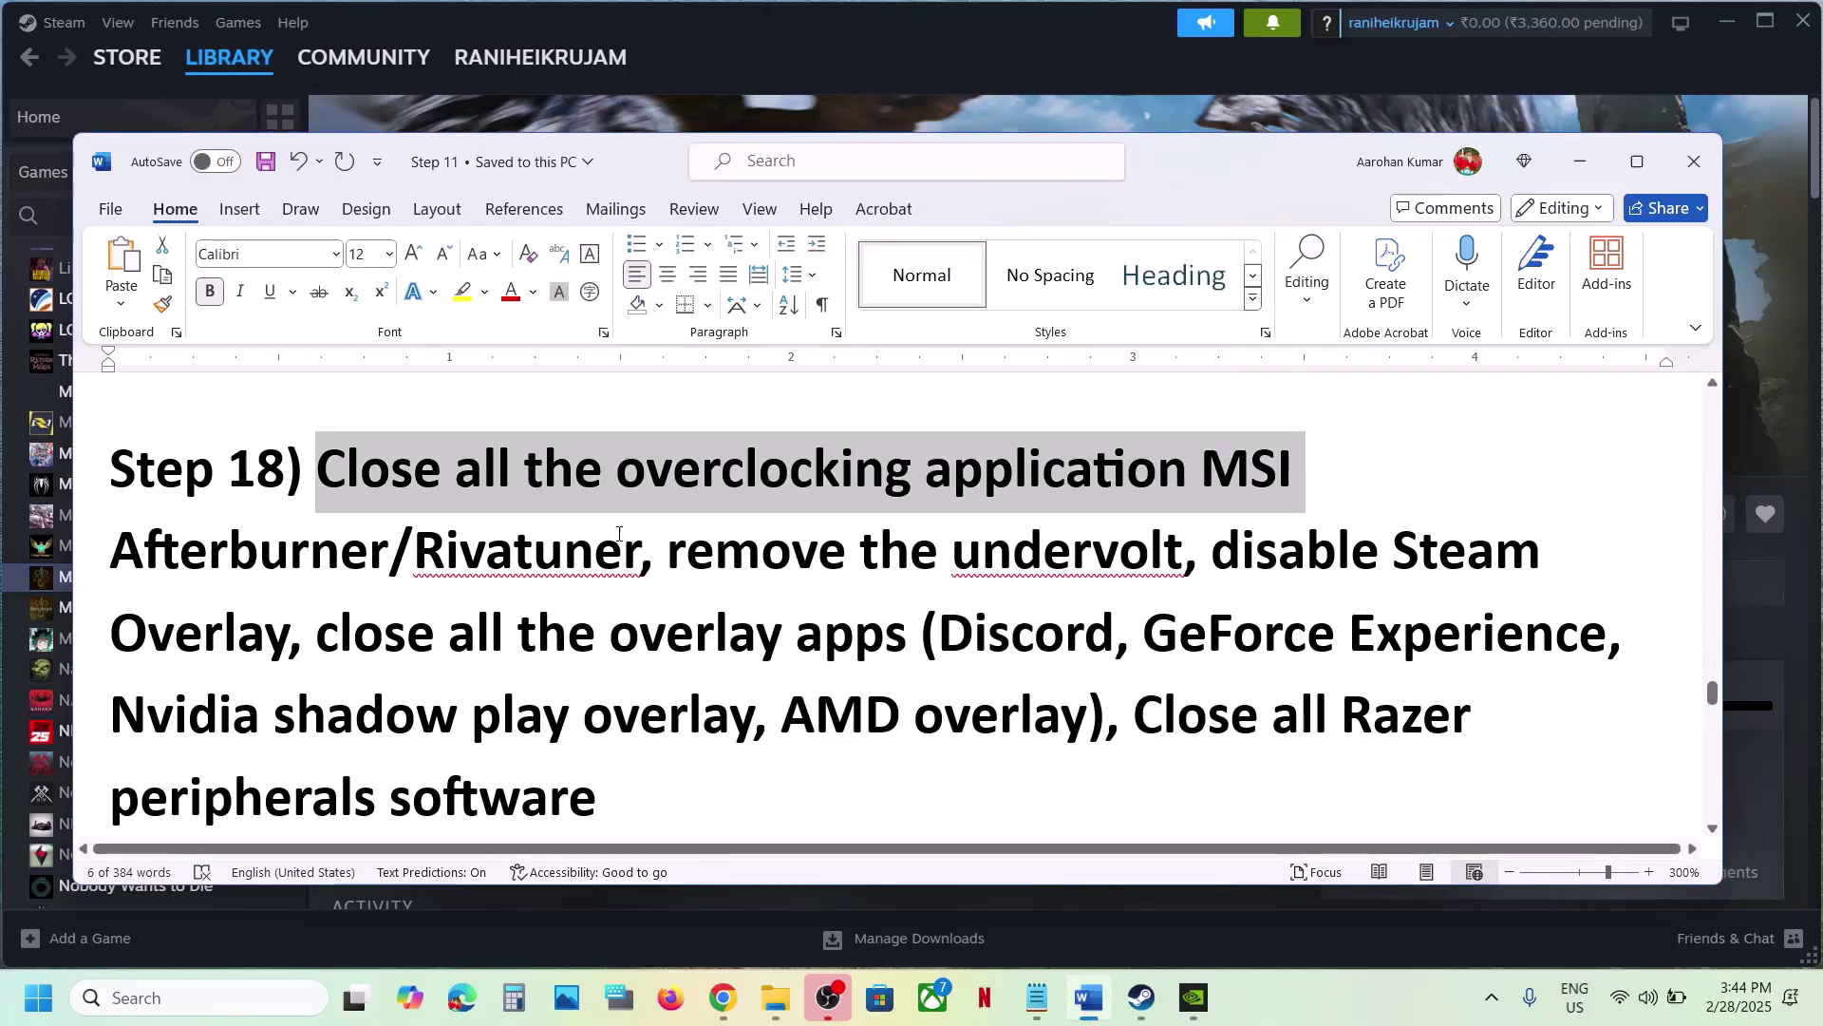
Quit MSI Afterburner and RivaTuner, which are running in the background.
{"action": "left_click", "coordinate": [1491, 997]}
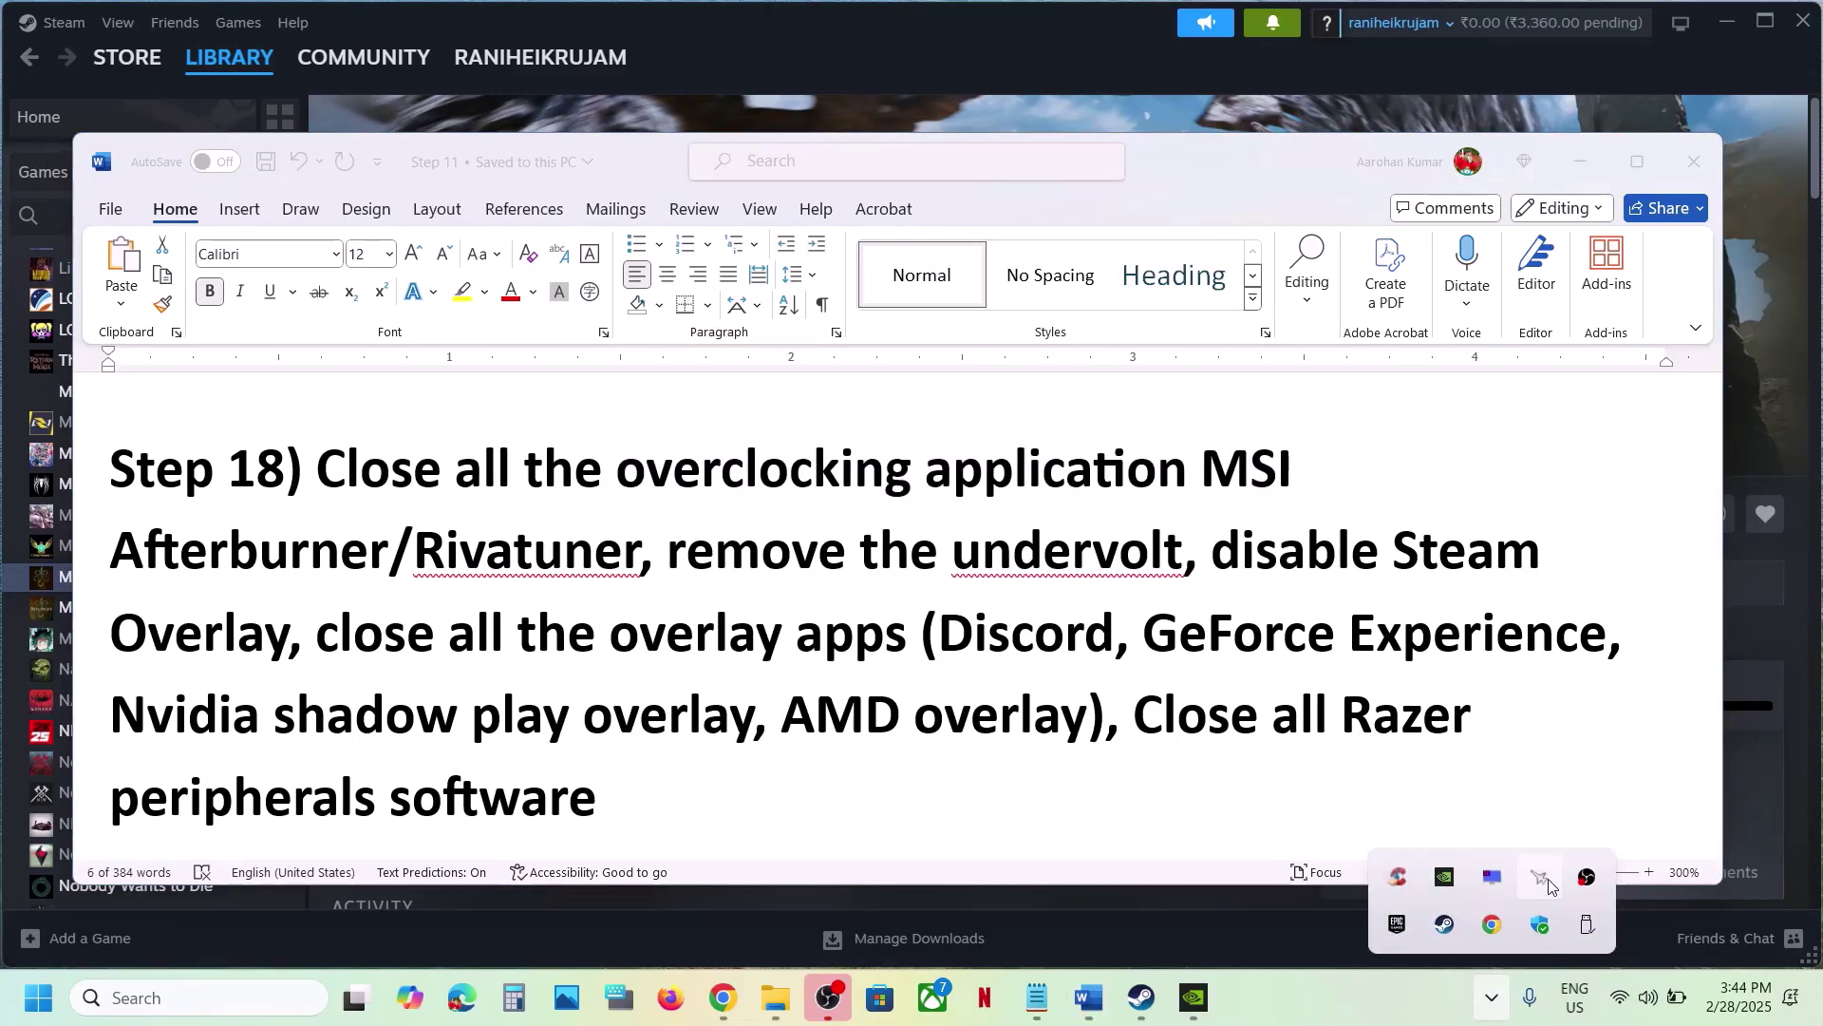
{"action": "right_click", "coordinate": [1543, 884]}
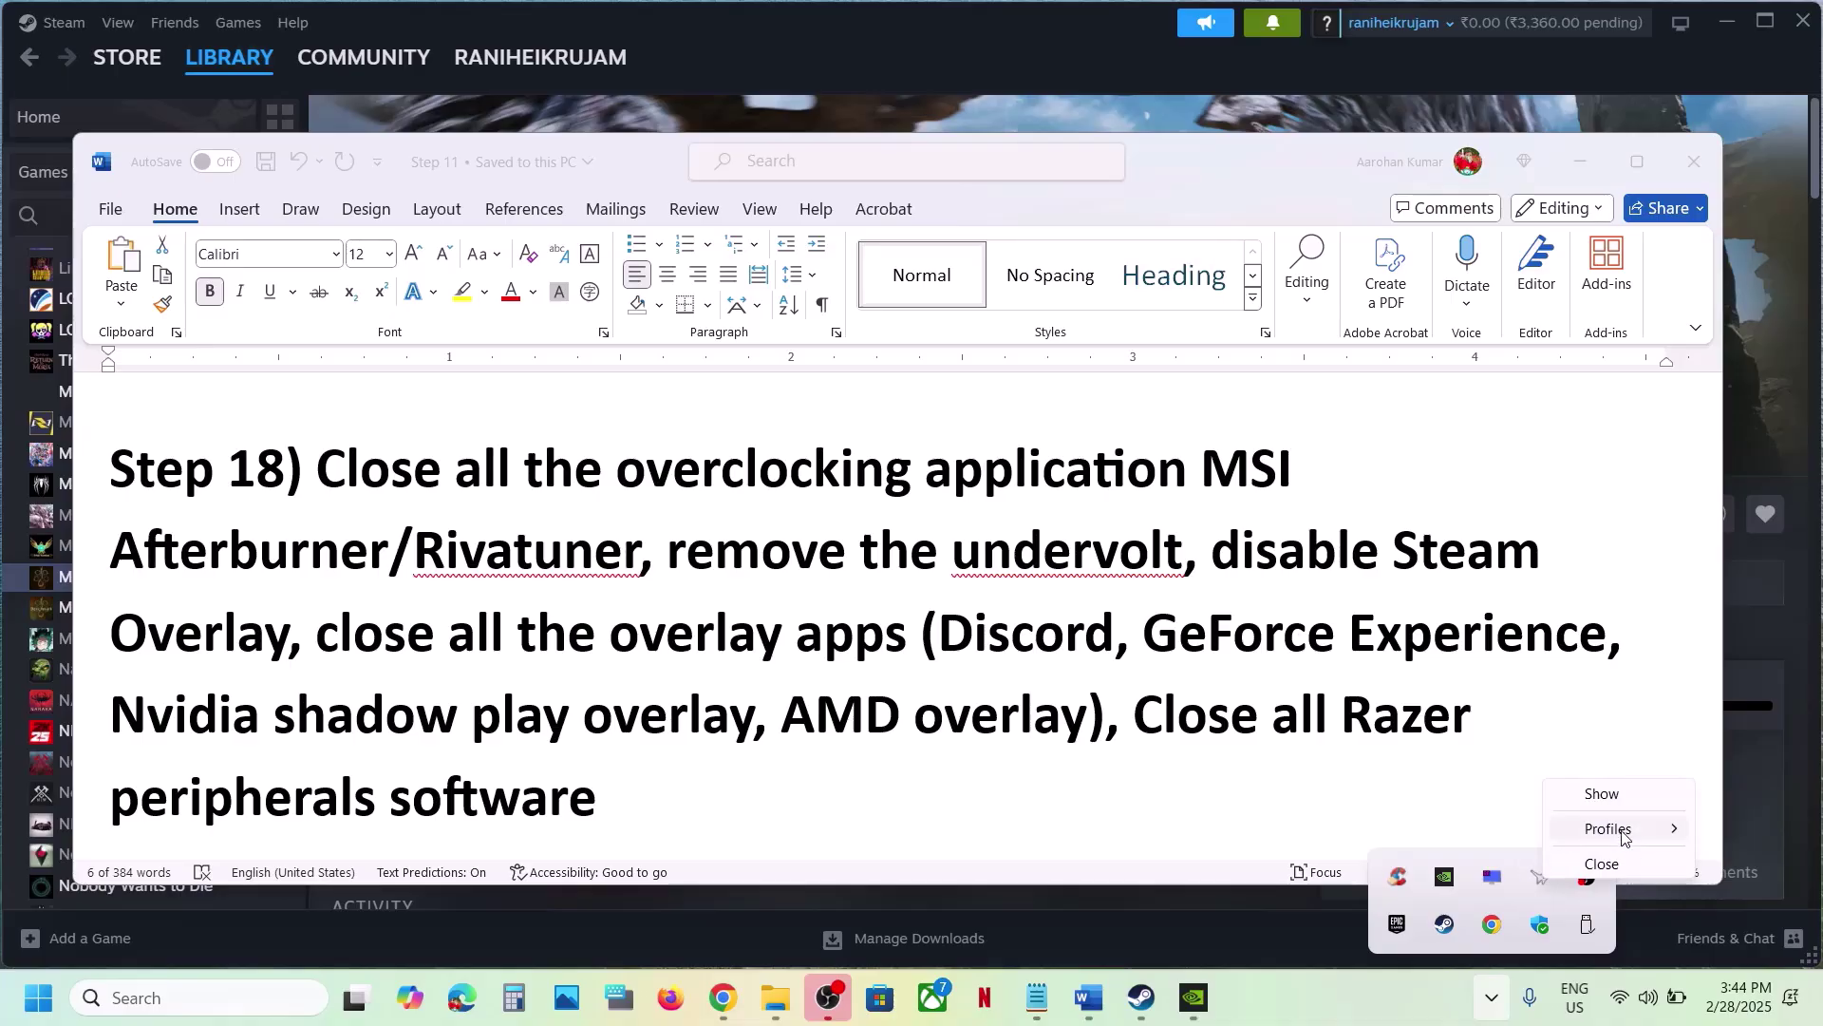
{"action": "left_click", "coordinate": [1615, 872]}
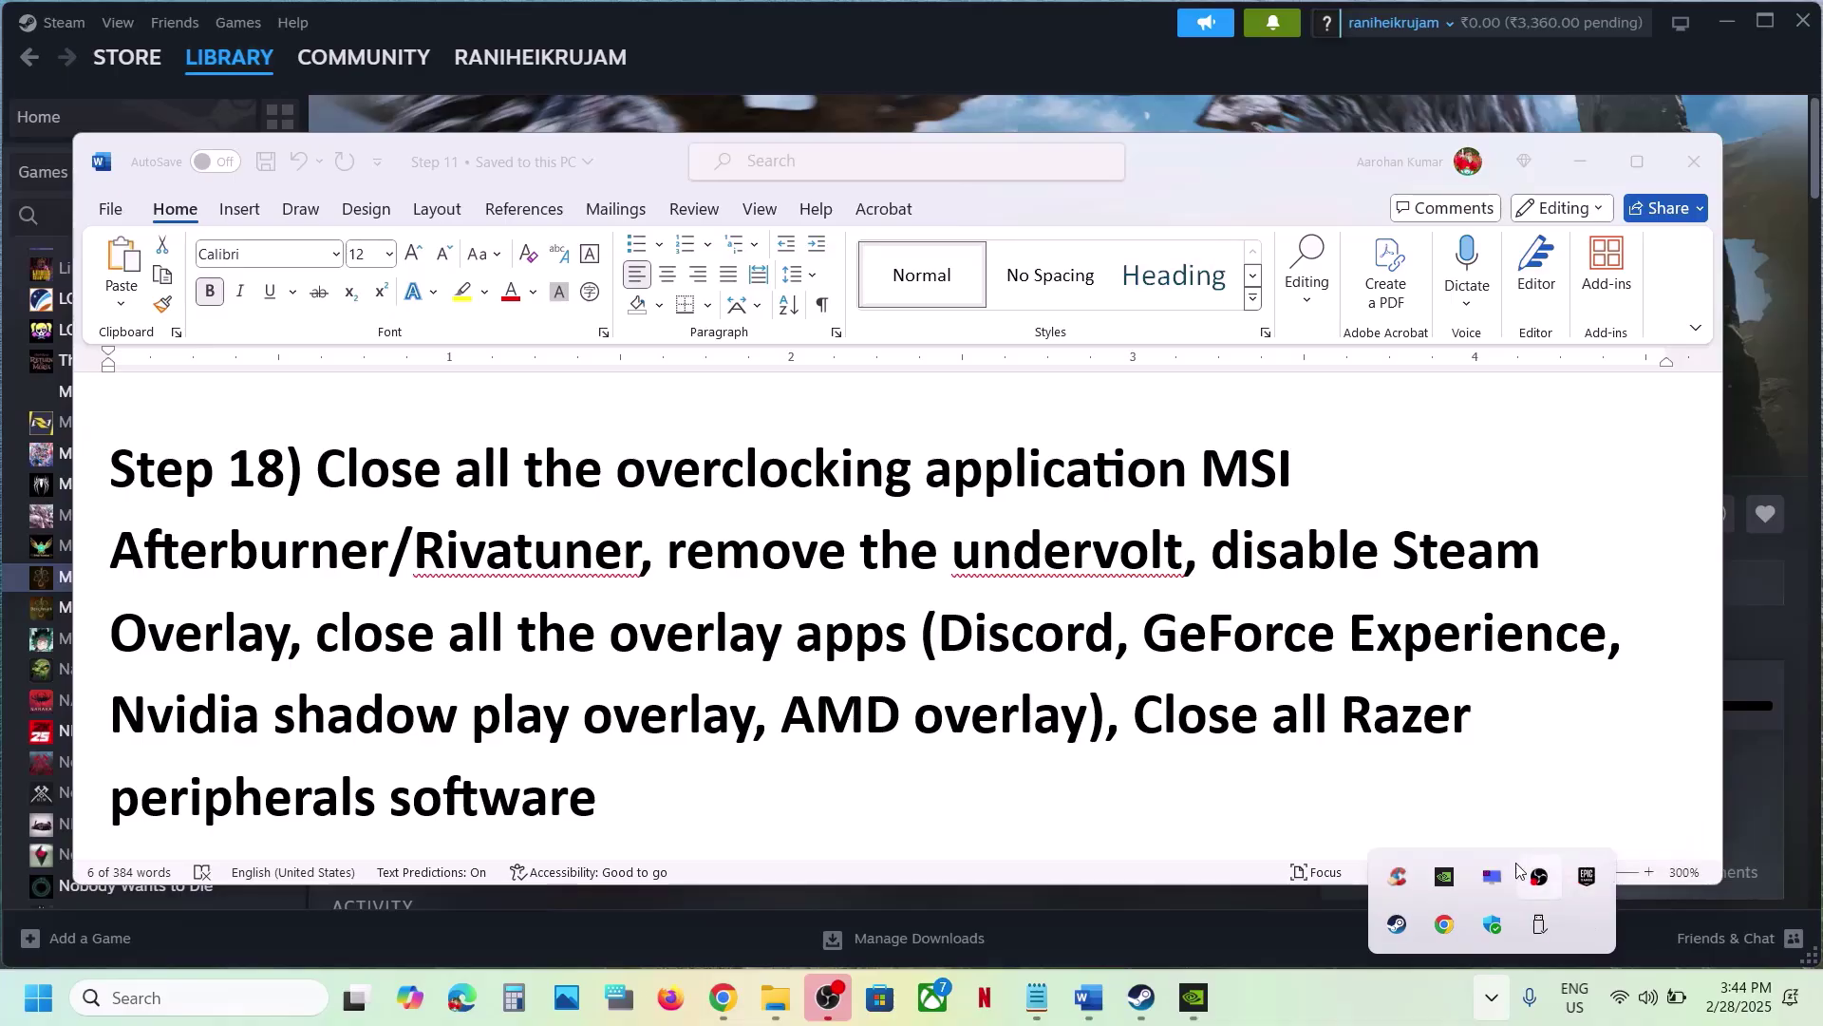
{"action": "right_click", "coordinate": [1493, 880]}
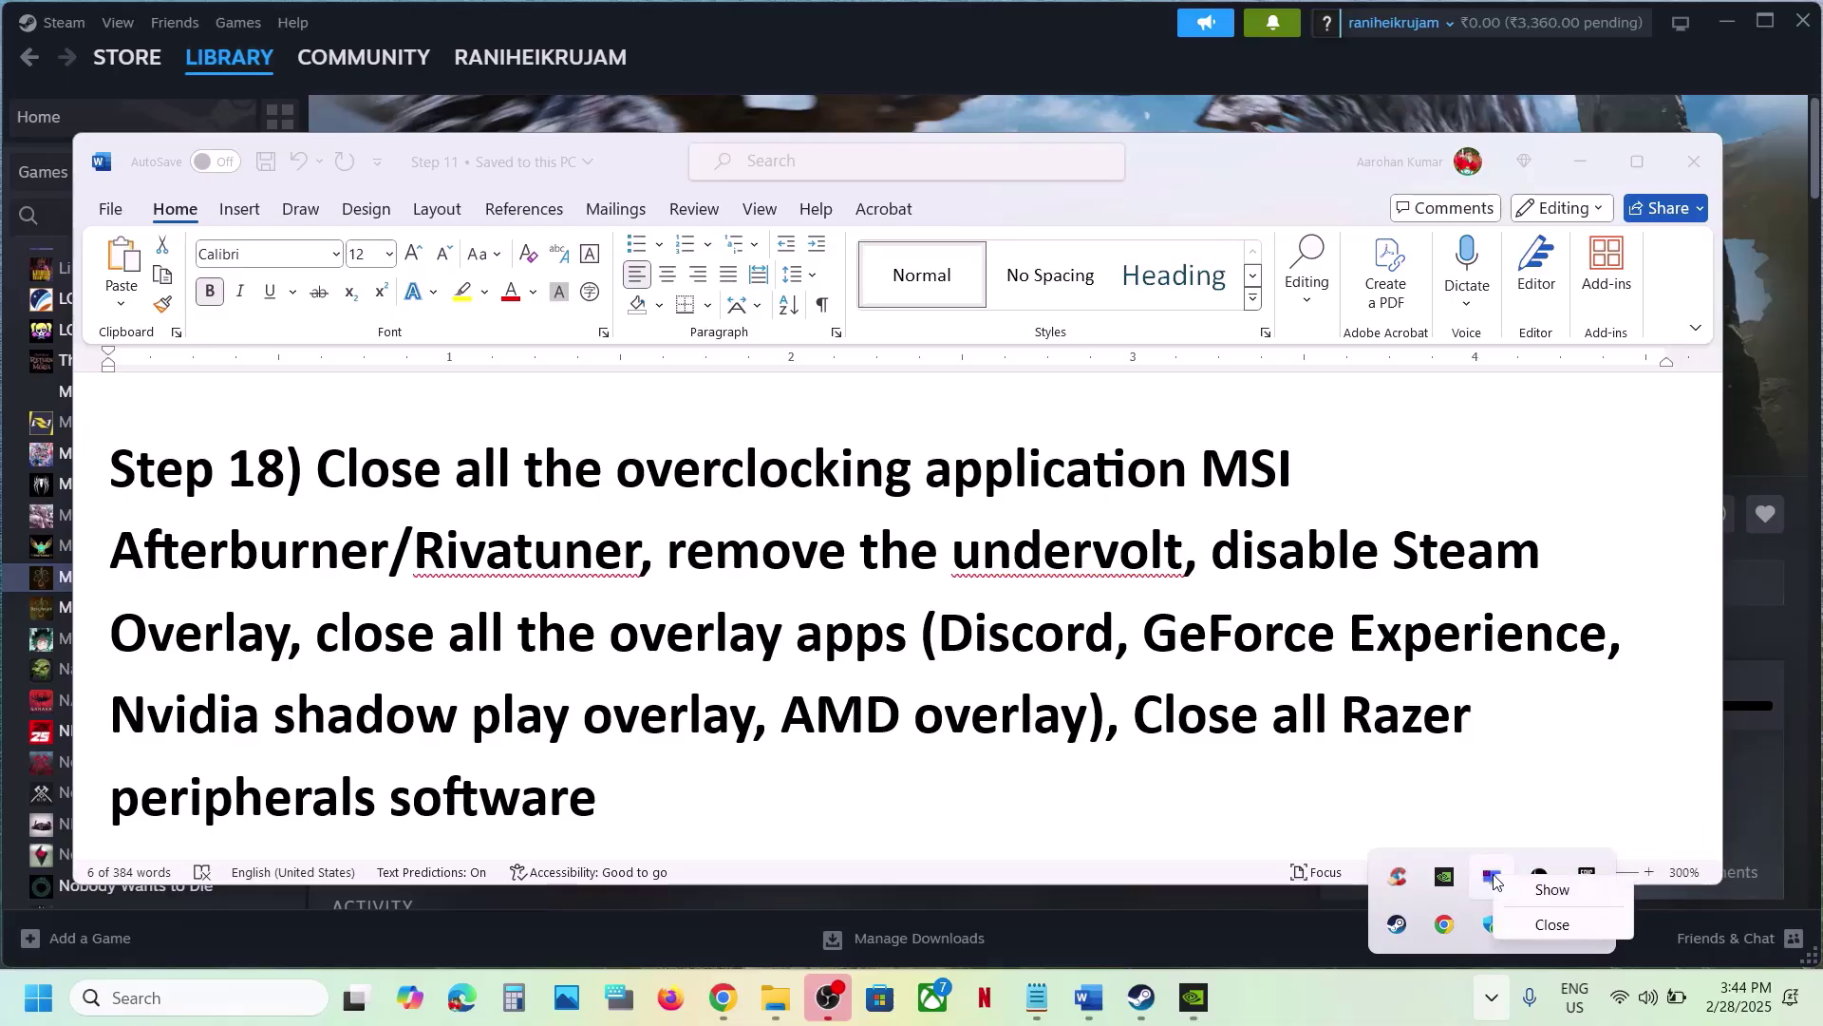
{"action": "left_click", "coordinate": [1557, 929]}
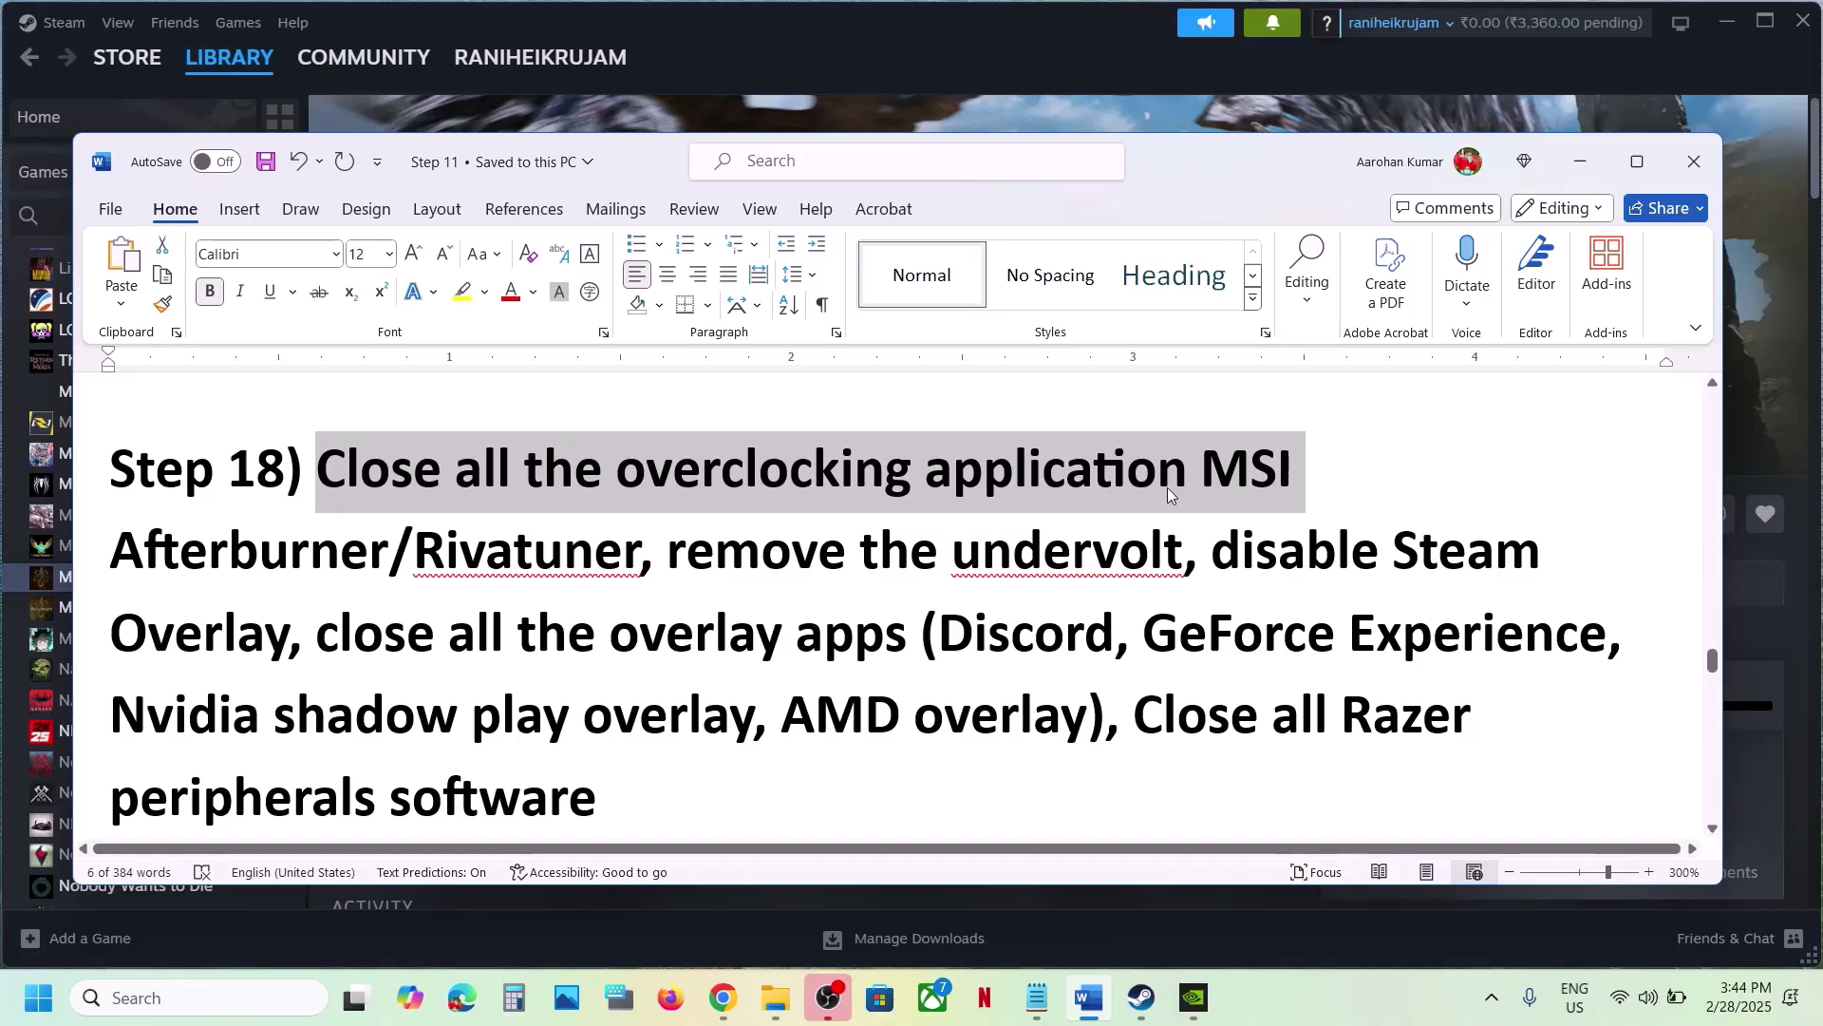
Highlight the disable Steam Overlay instruction, then make sure the in-game Steam Overlay is off in Monster Hunter Wilds' Steam properties.
{"action": "left_click_drag", "start_coordinate": [685, 554], "coordinate": [289, 655]}
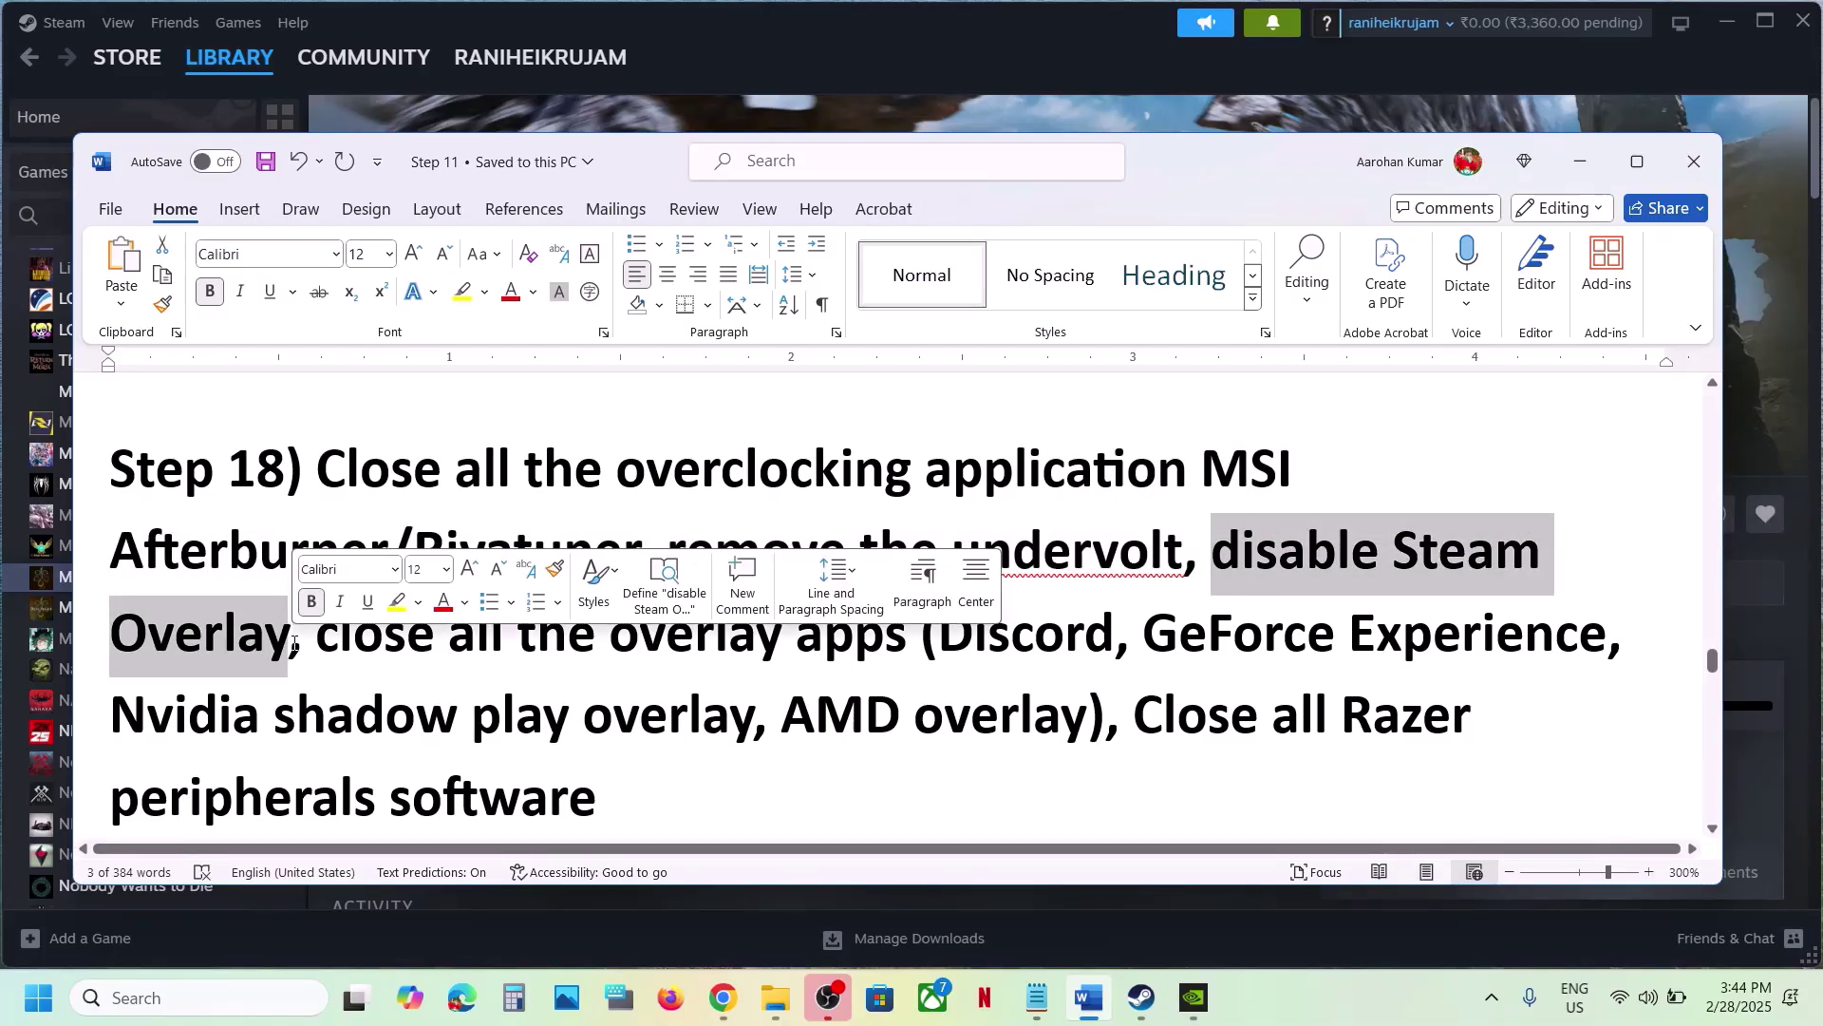
{"action": "left_click", "coordinate": [1090, 995]}
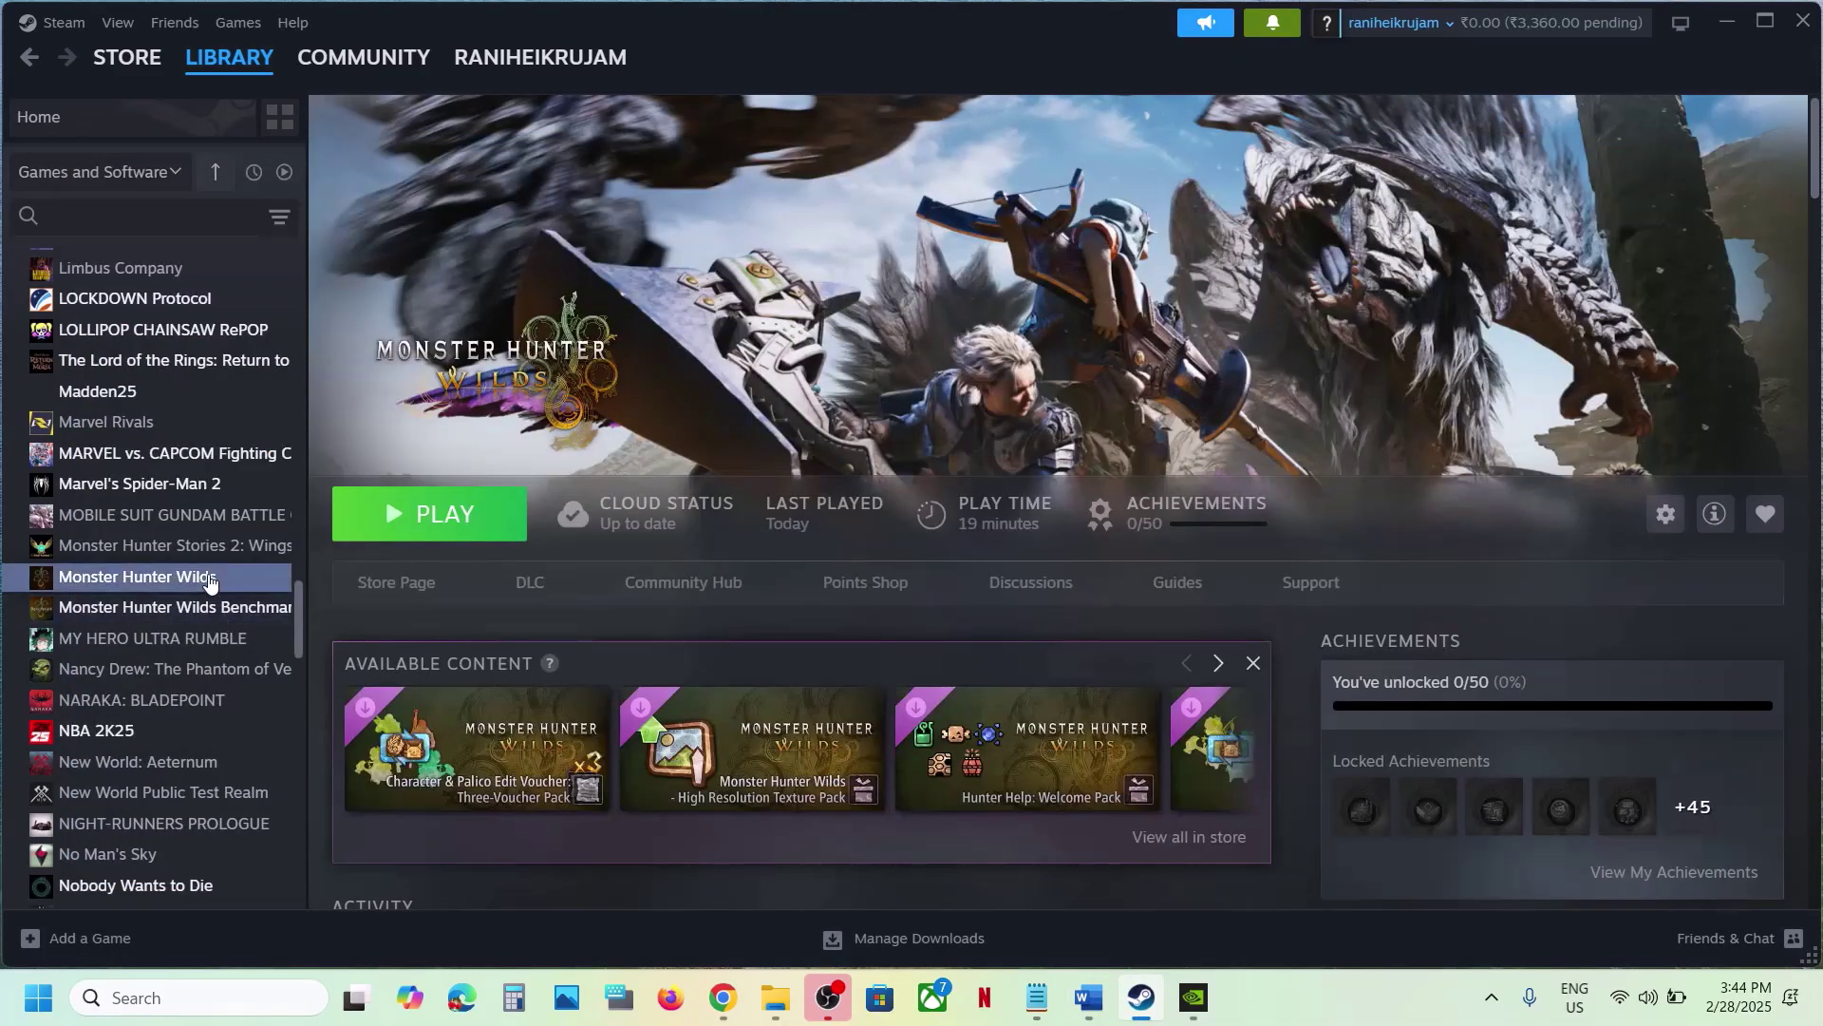
{"action": "right_click", "coordinate": [215, 580]}
{"action": "left_click", "coordinate": [327, 757]}
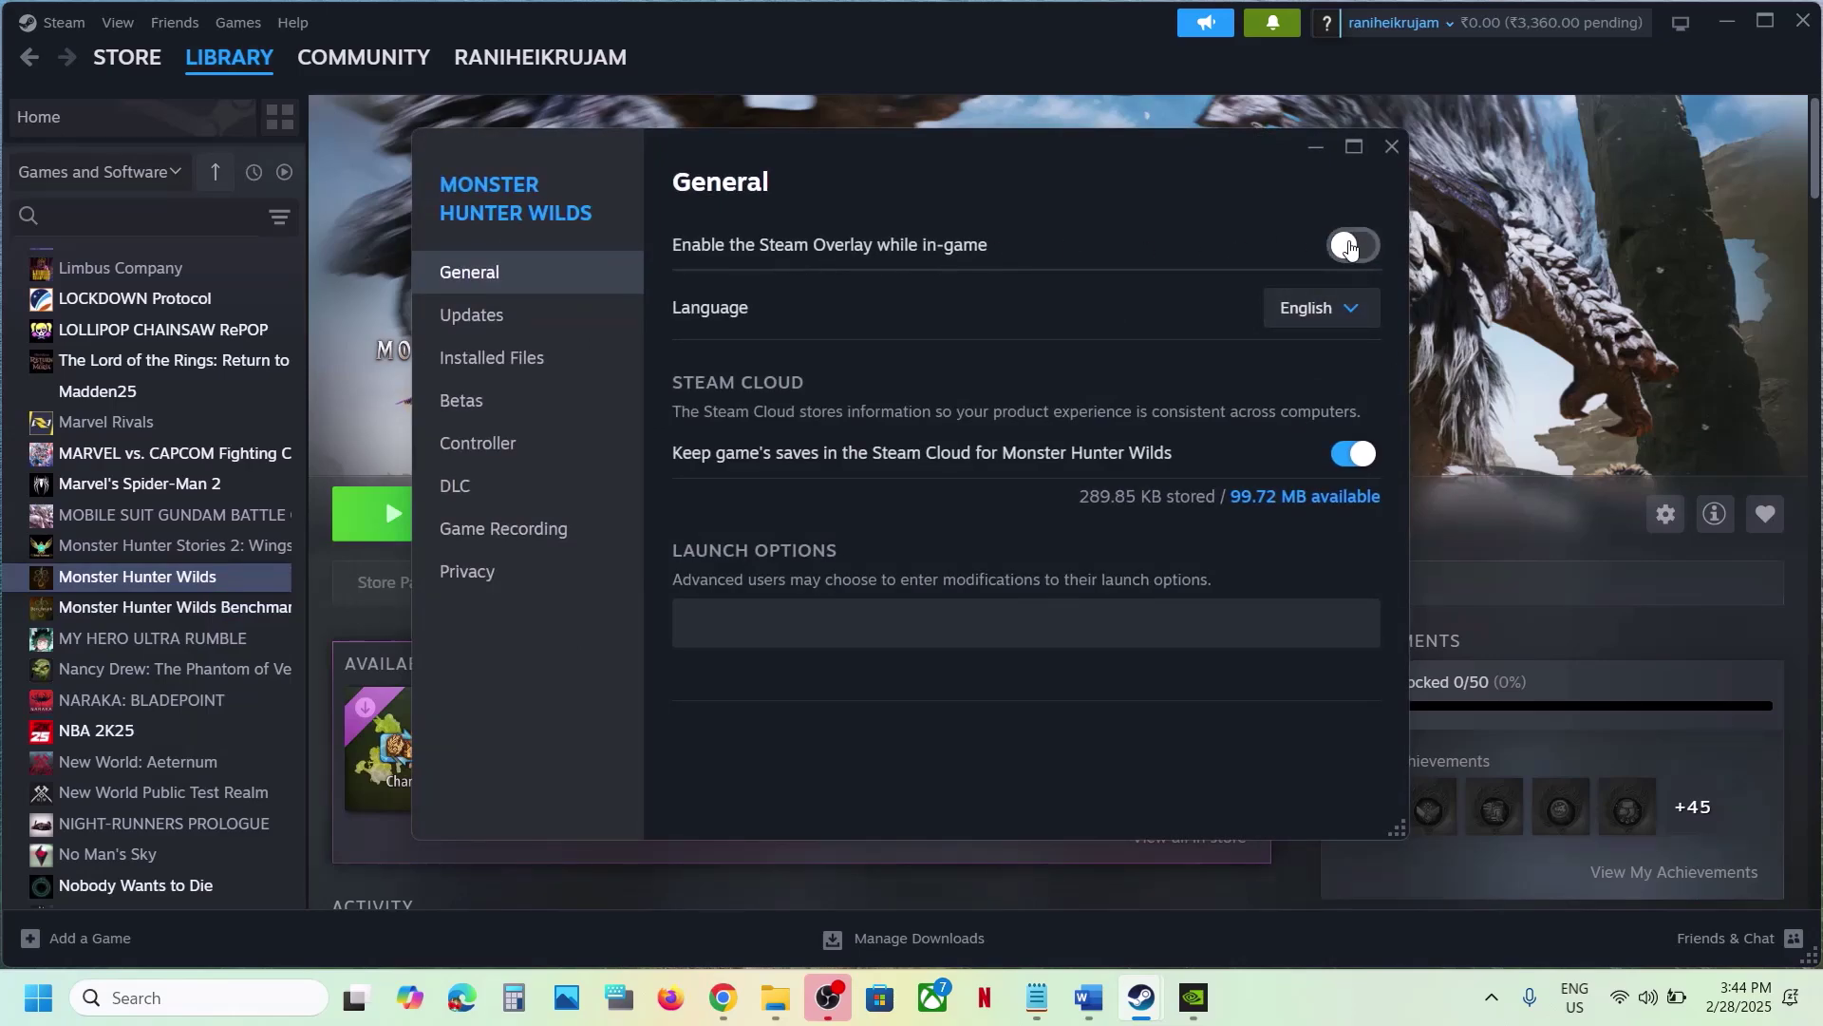
{"action": "left_click", "coordinate": [1395, 147]}
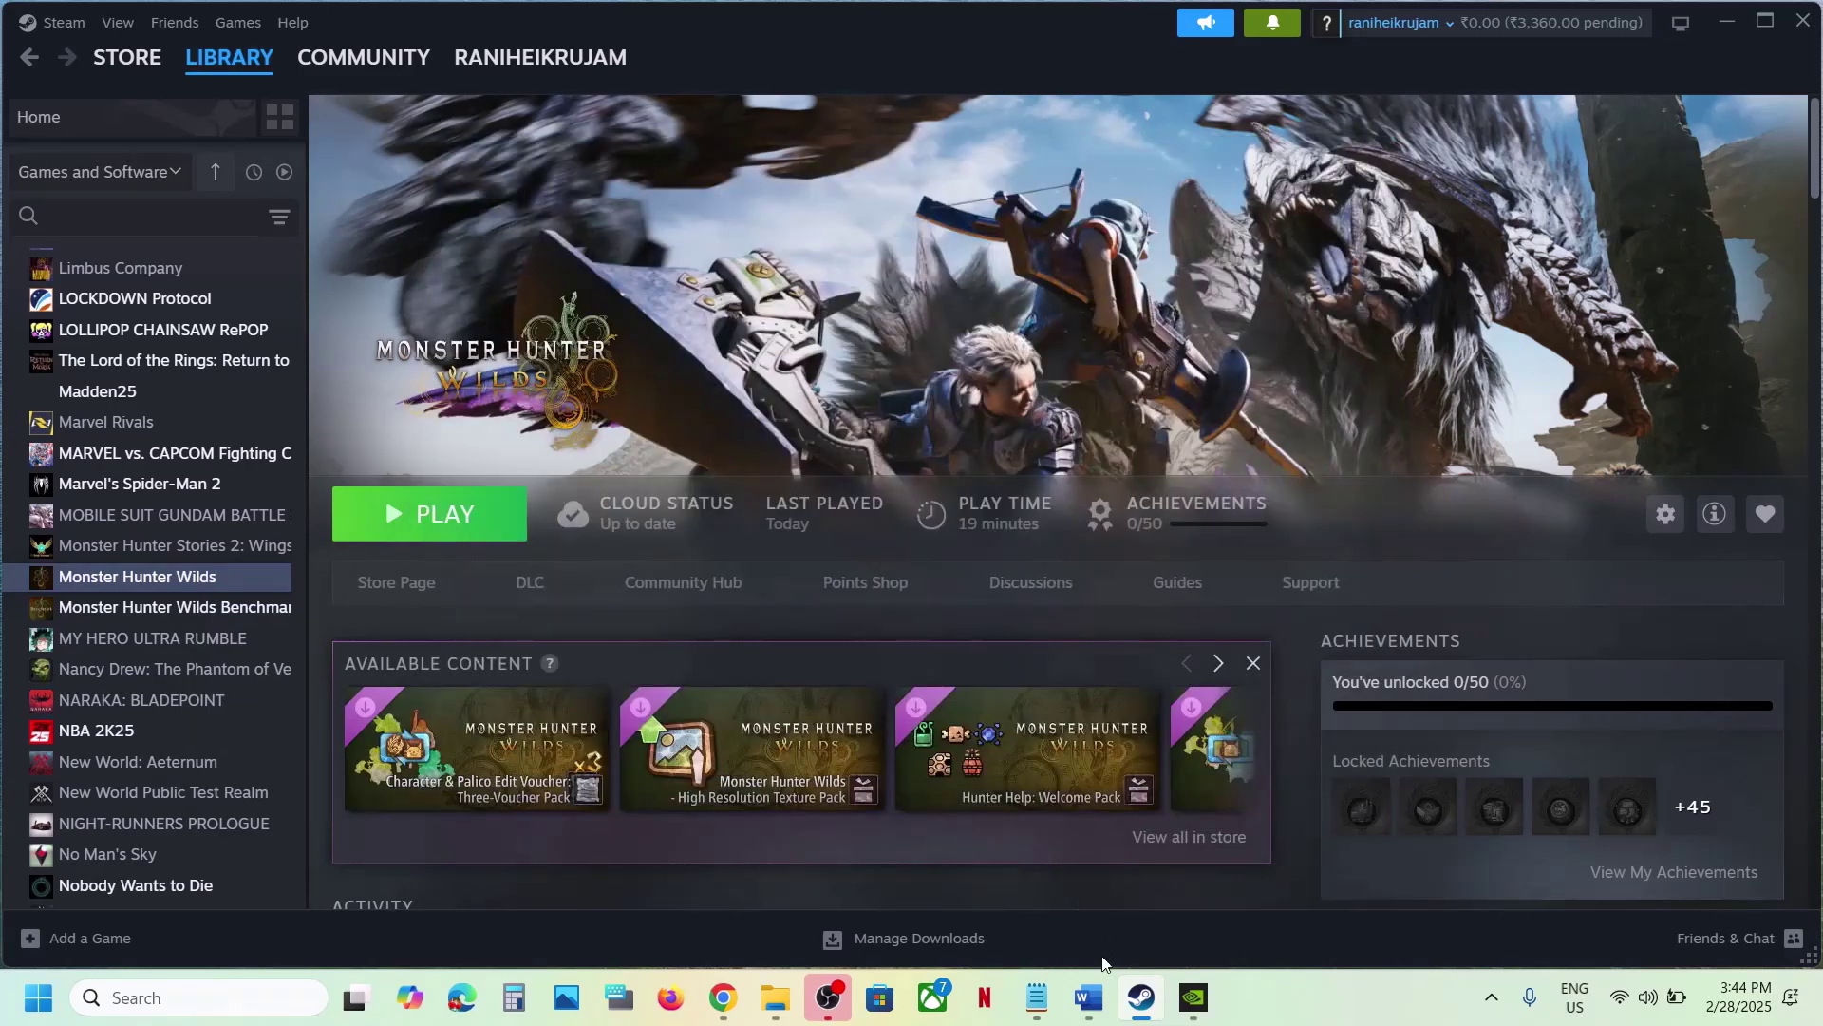
Return to Word and highlight Discord in Step 18, then check the overlay setting in the NVIDIA app and minimize it.
{"action": "left_click", "coordinate": [1090, 997]}
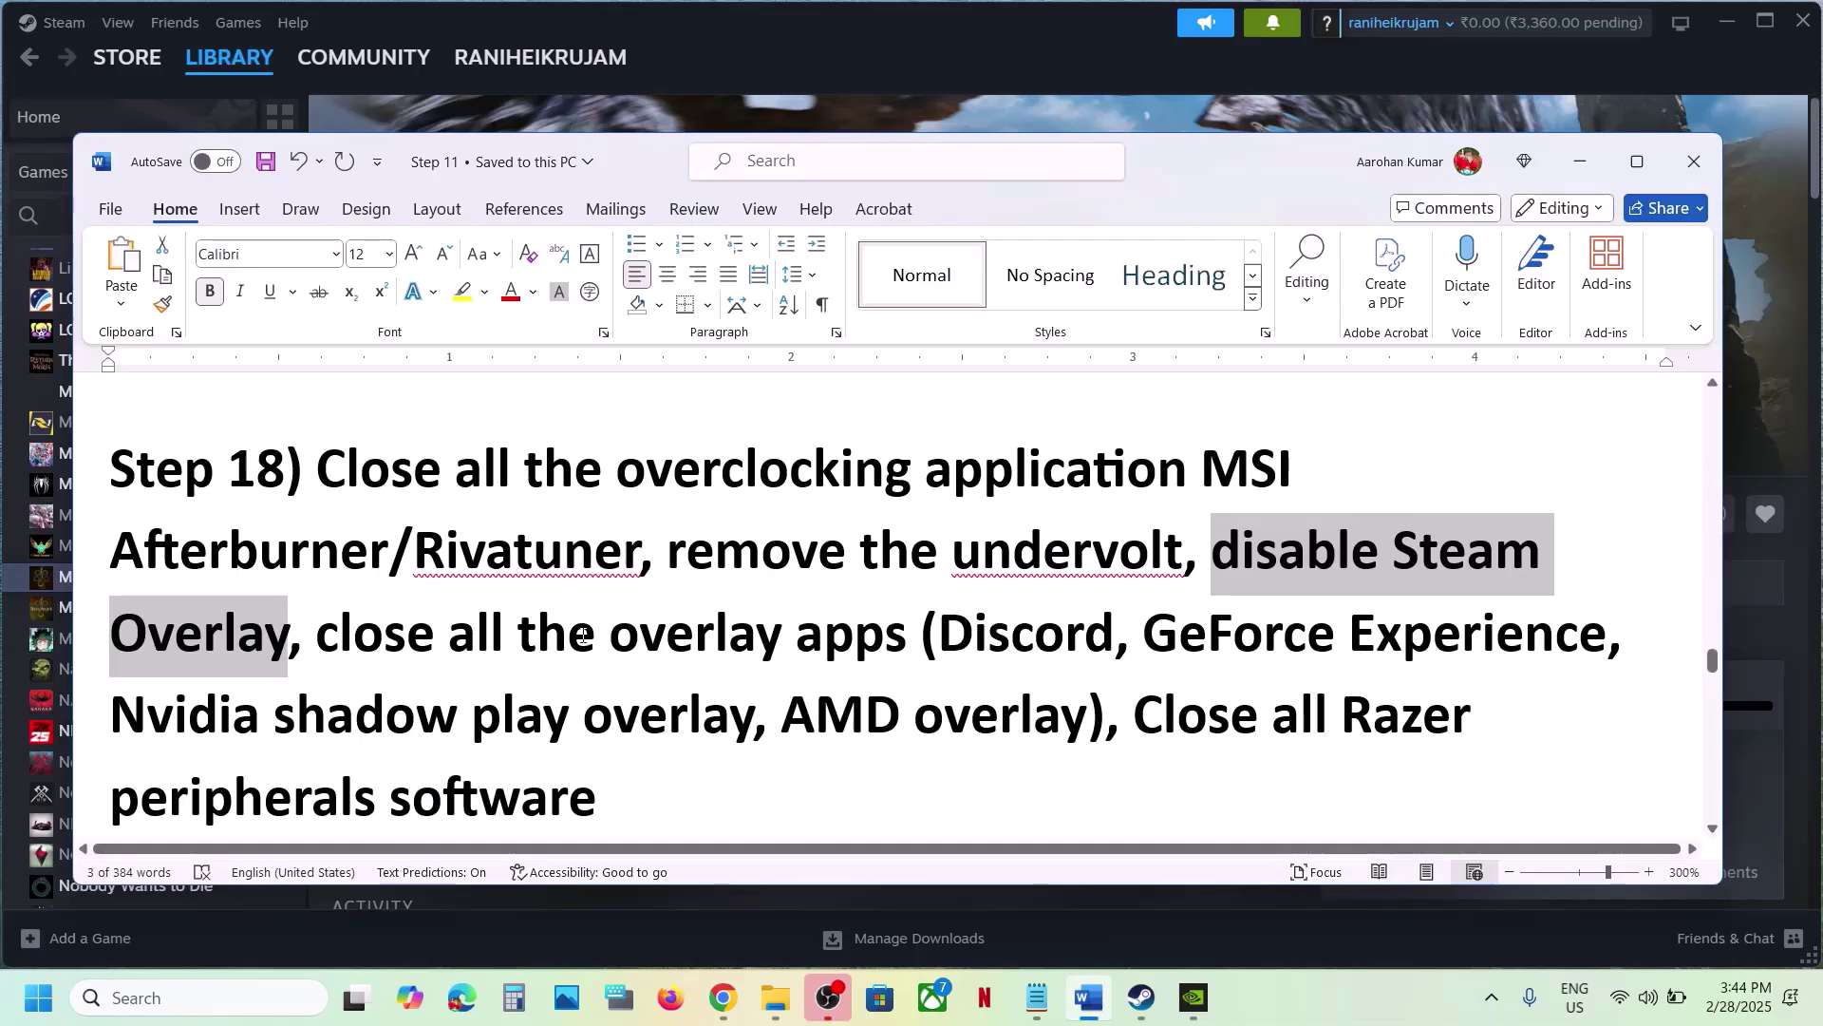
{"action": "double_click", "coordinate": [949, 634]}
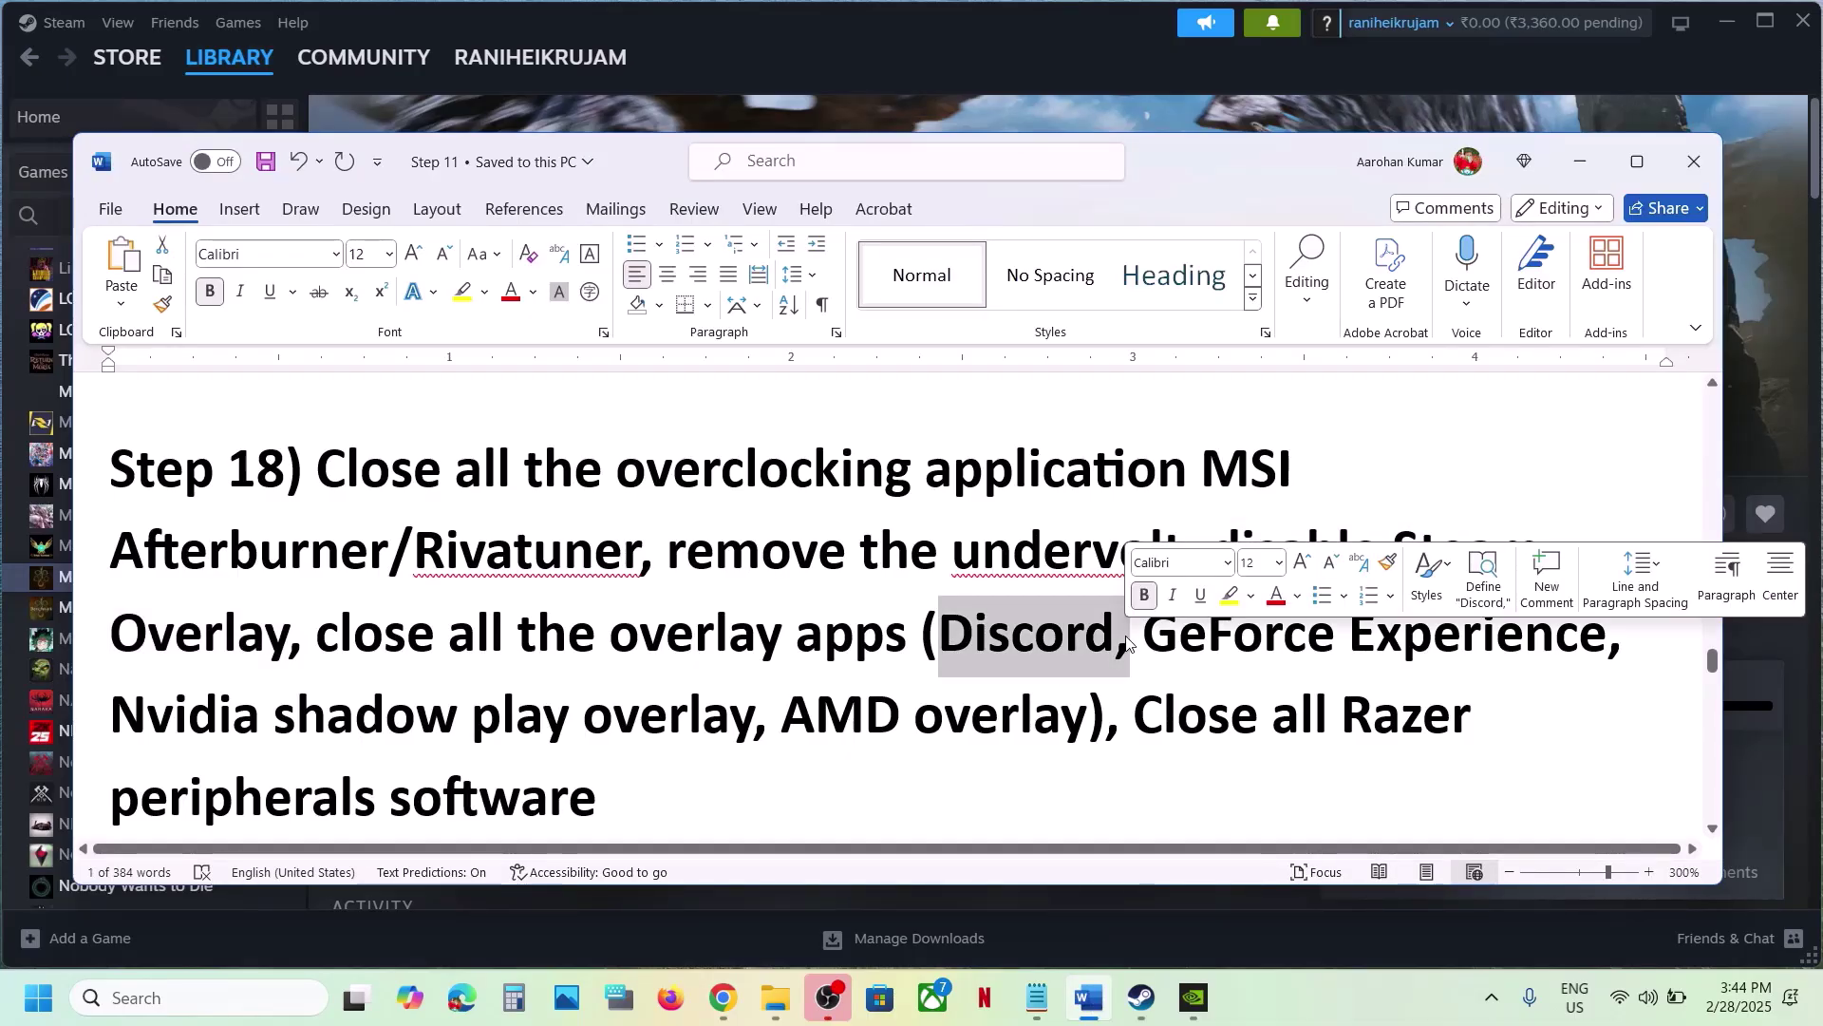
{"action": "left_click", "coordinate": [1193, 997]}
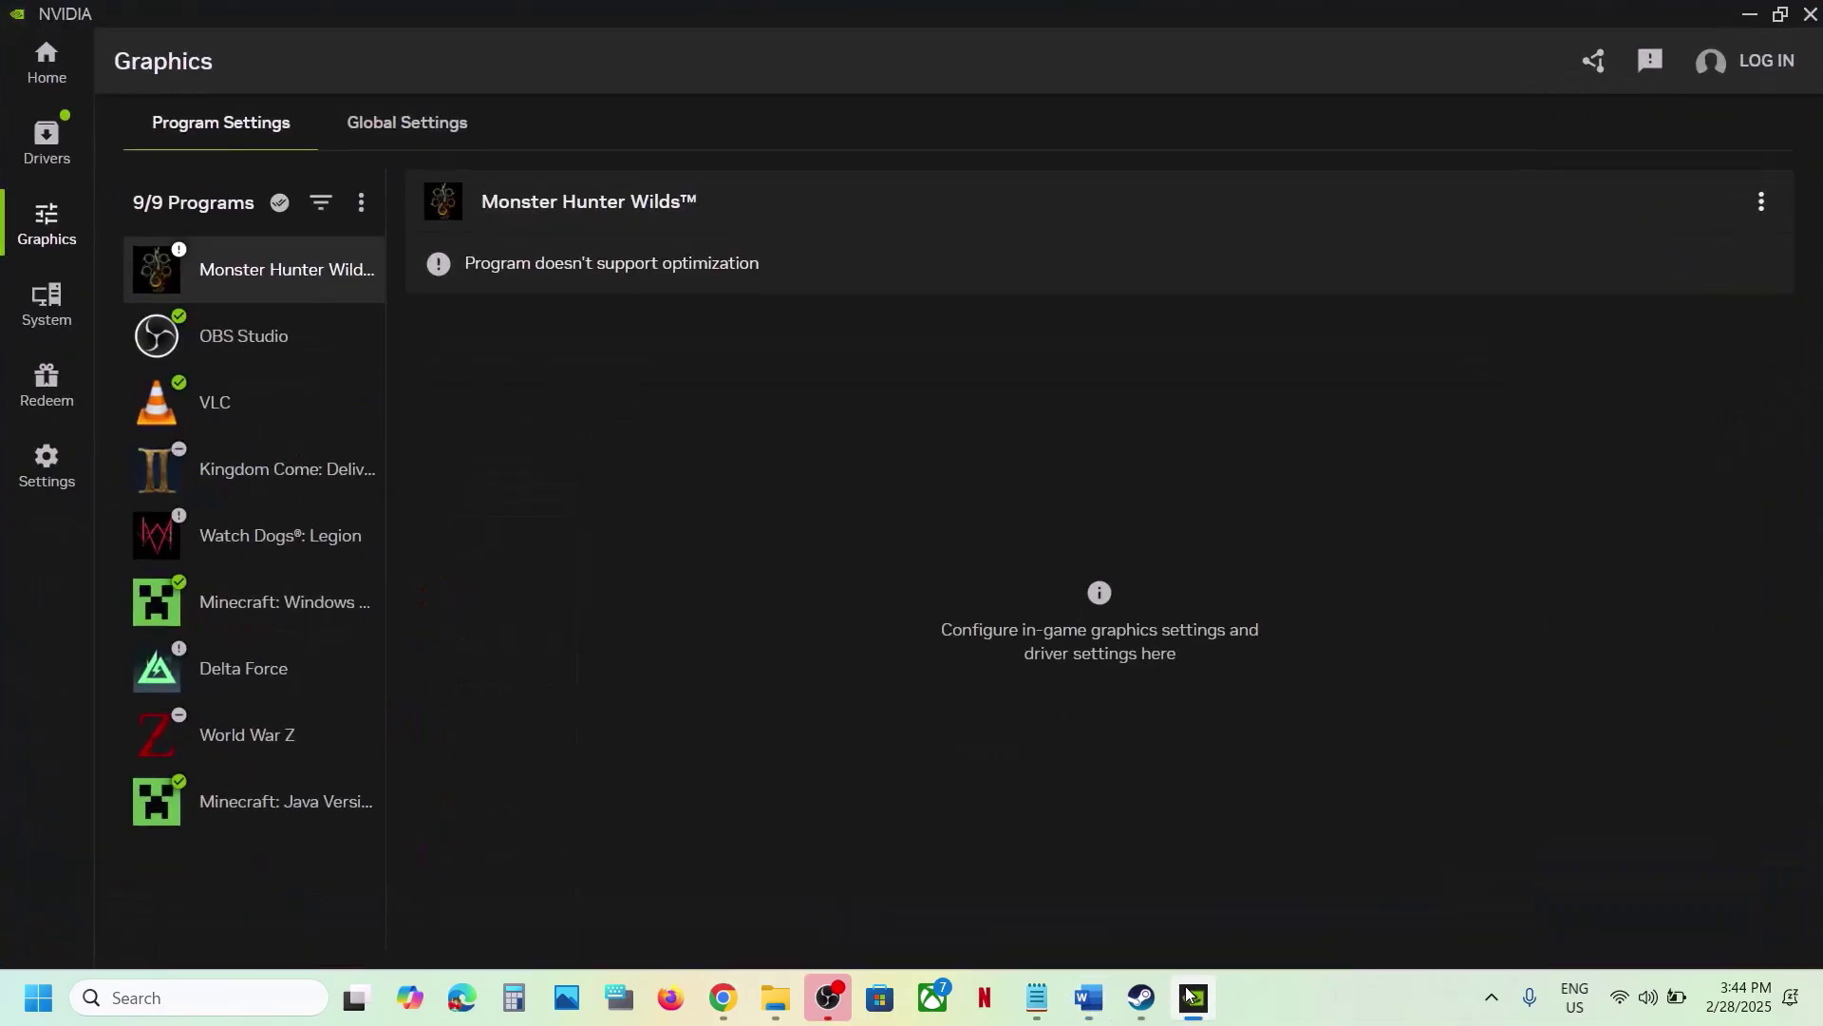
{"action": "left_click", "coordinate": [47, 465]}
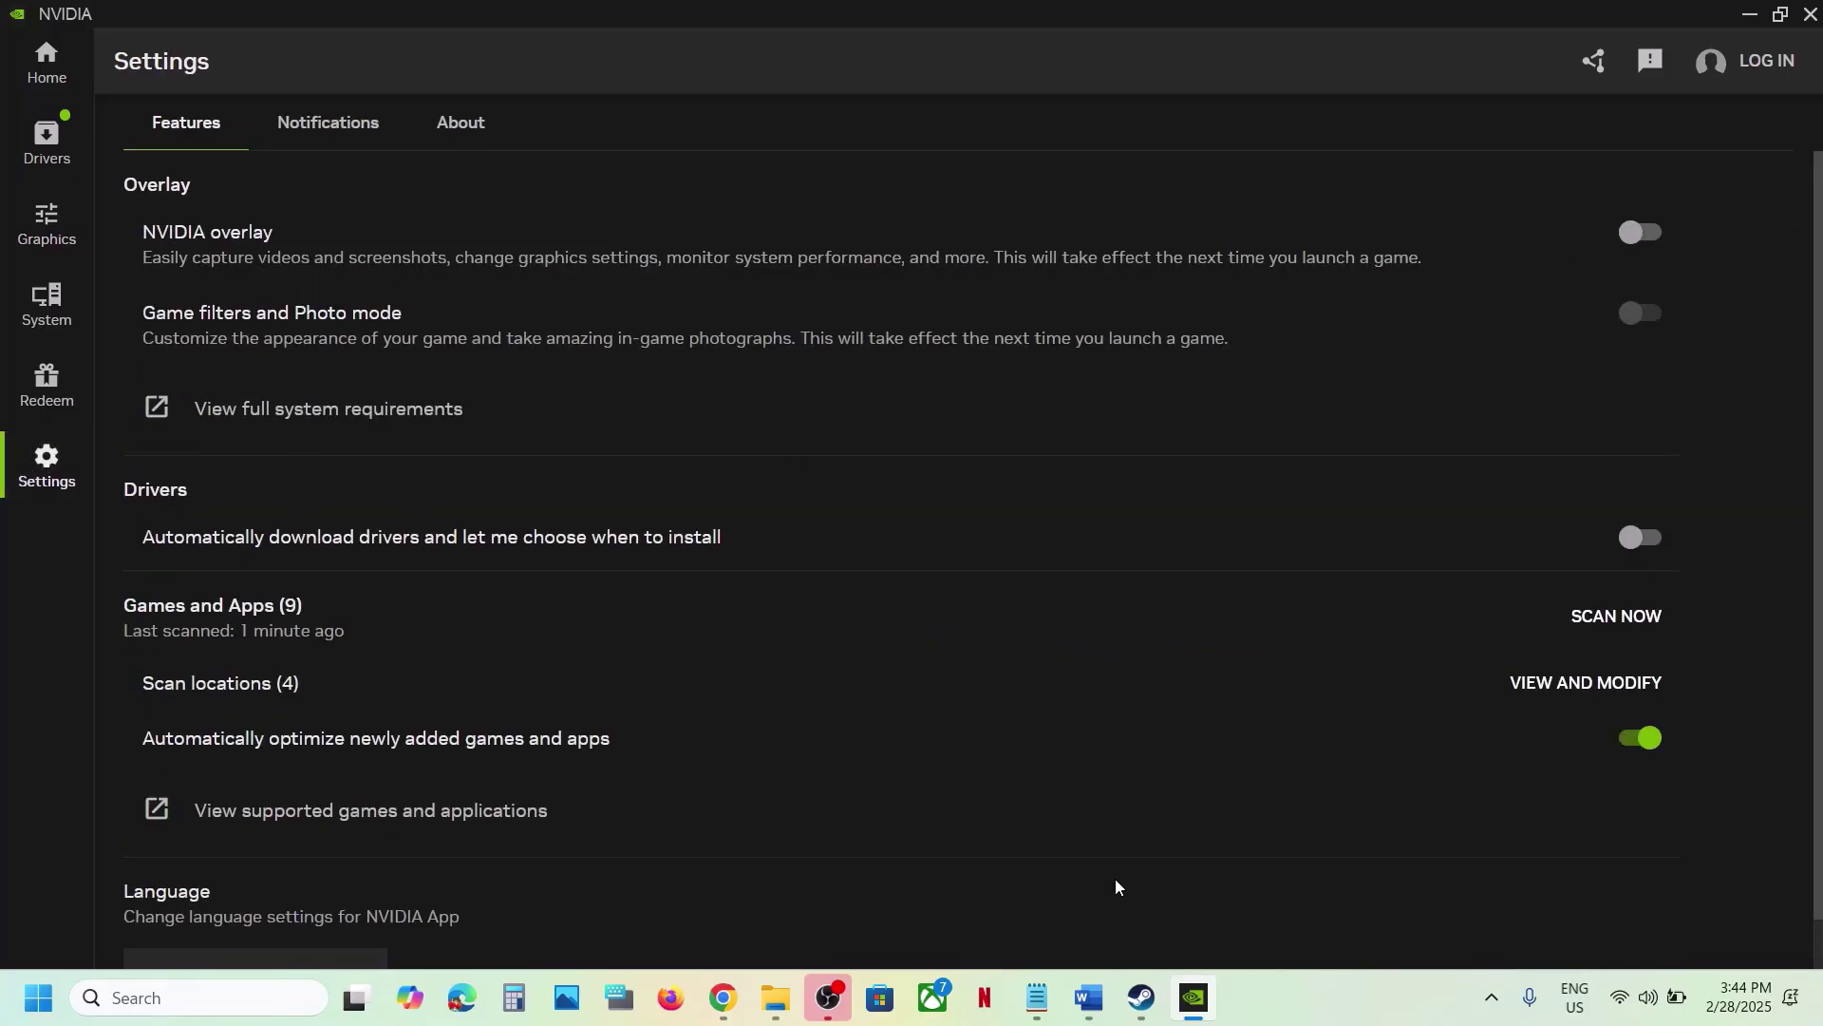
{"action": "left_click", "coordinate": [1750, 16]}
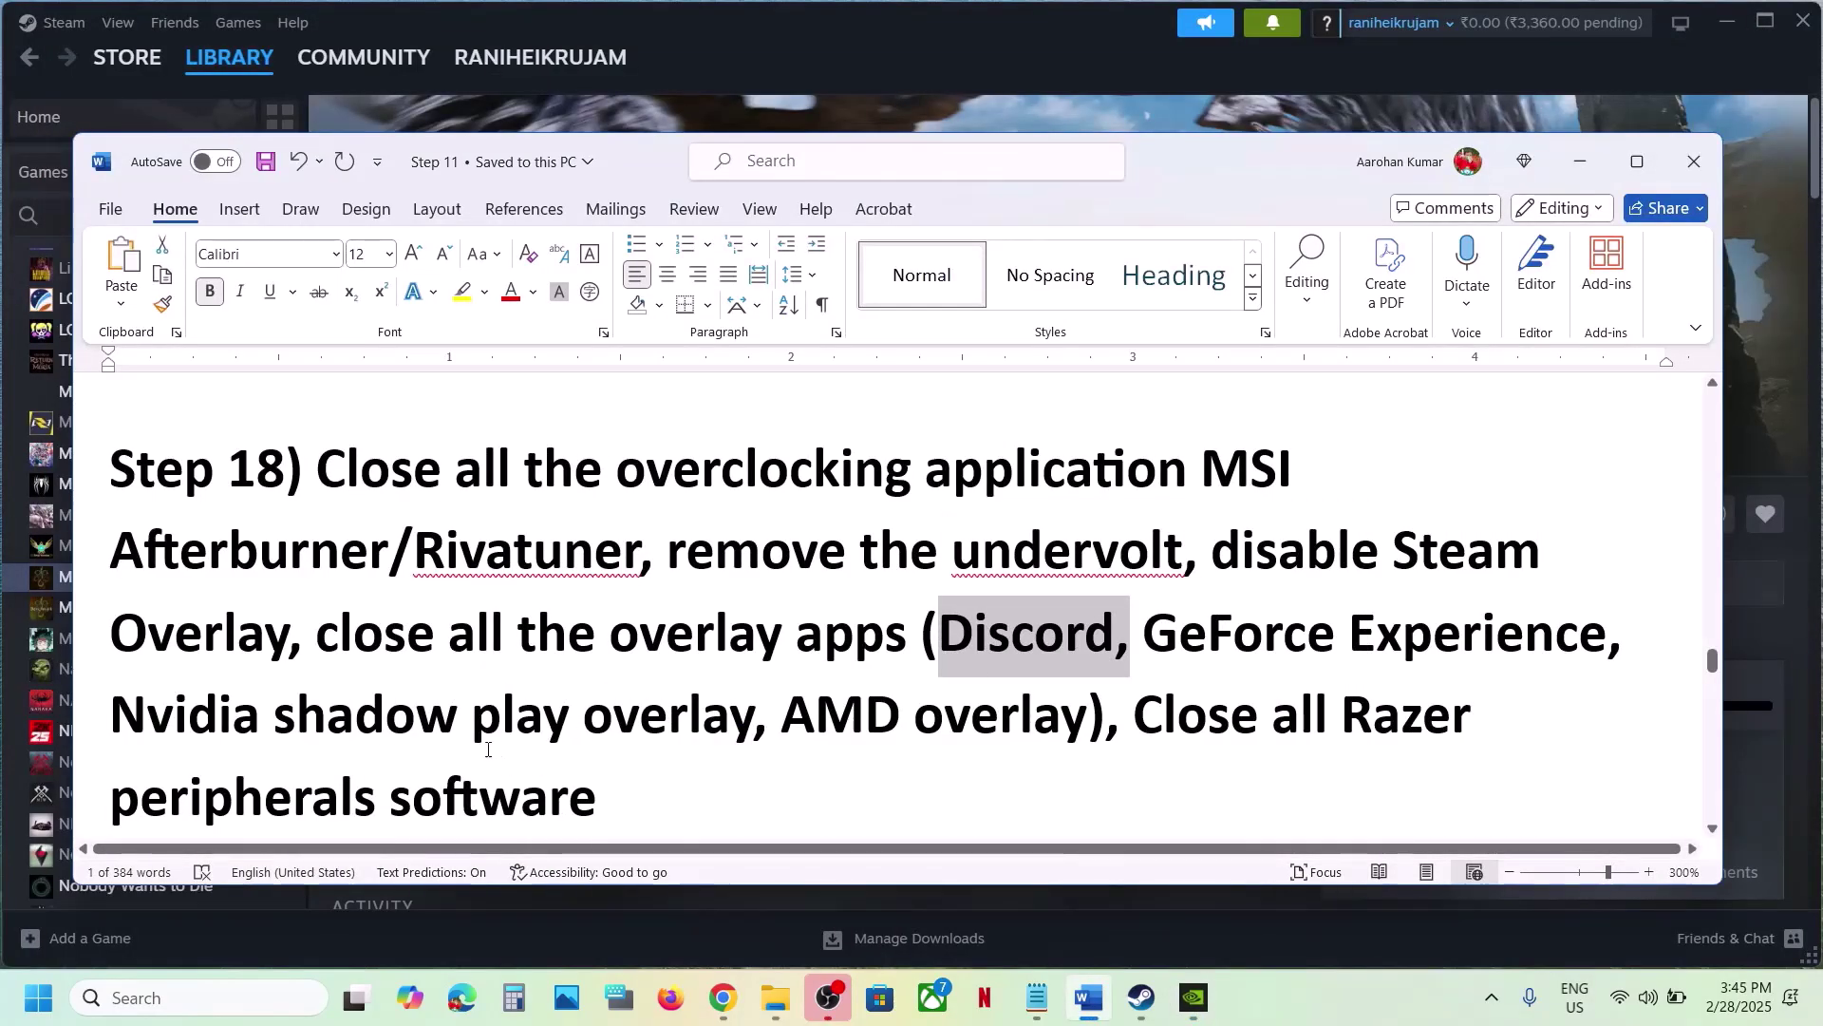
Highlight the Step 18 instruction to close all Razer peripherals software.
{"action": "scroll", "coordinate": [800, 732], "scroll_direction": "down", "scroll_amount": 1}
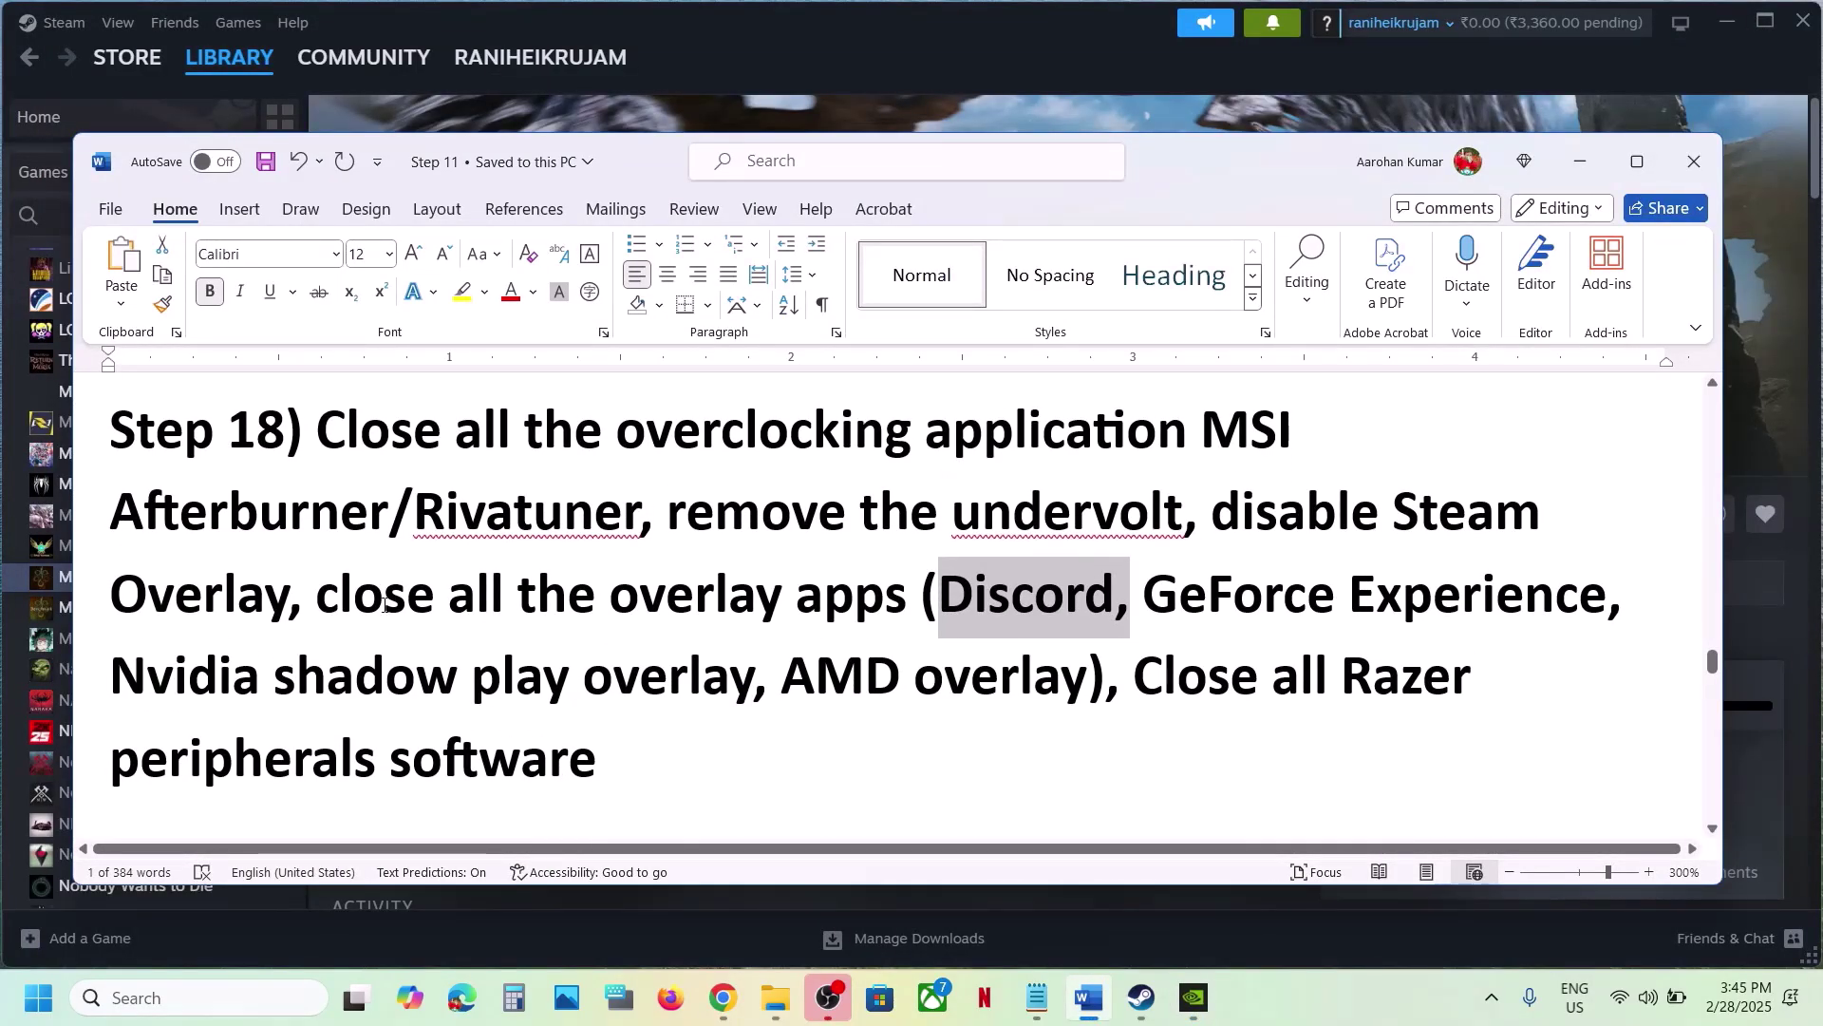
{"action": "left_click_drag", "start_coordinate": [384, 604], "coordinate": [608, 765]}
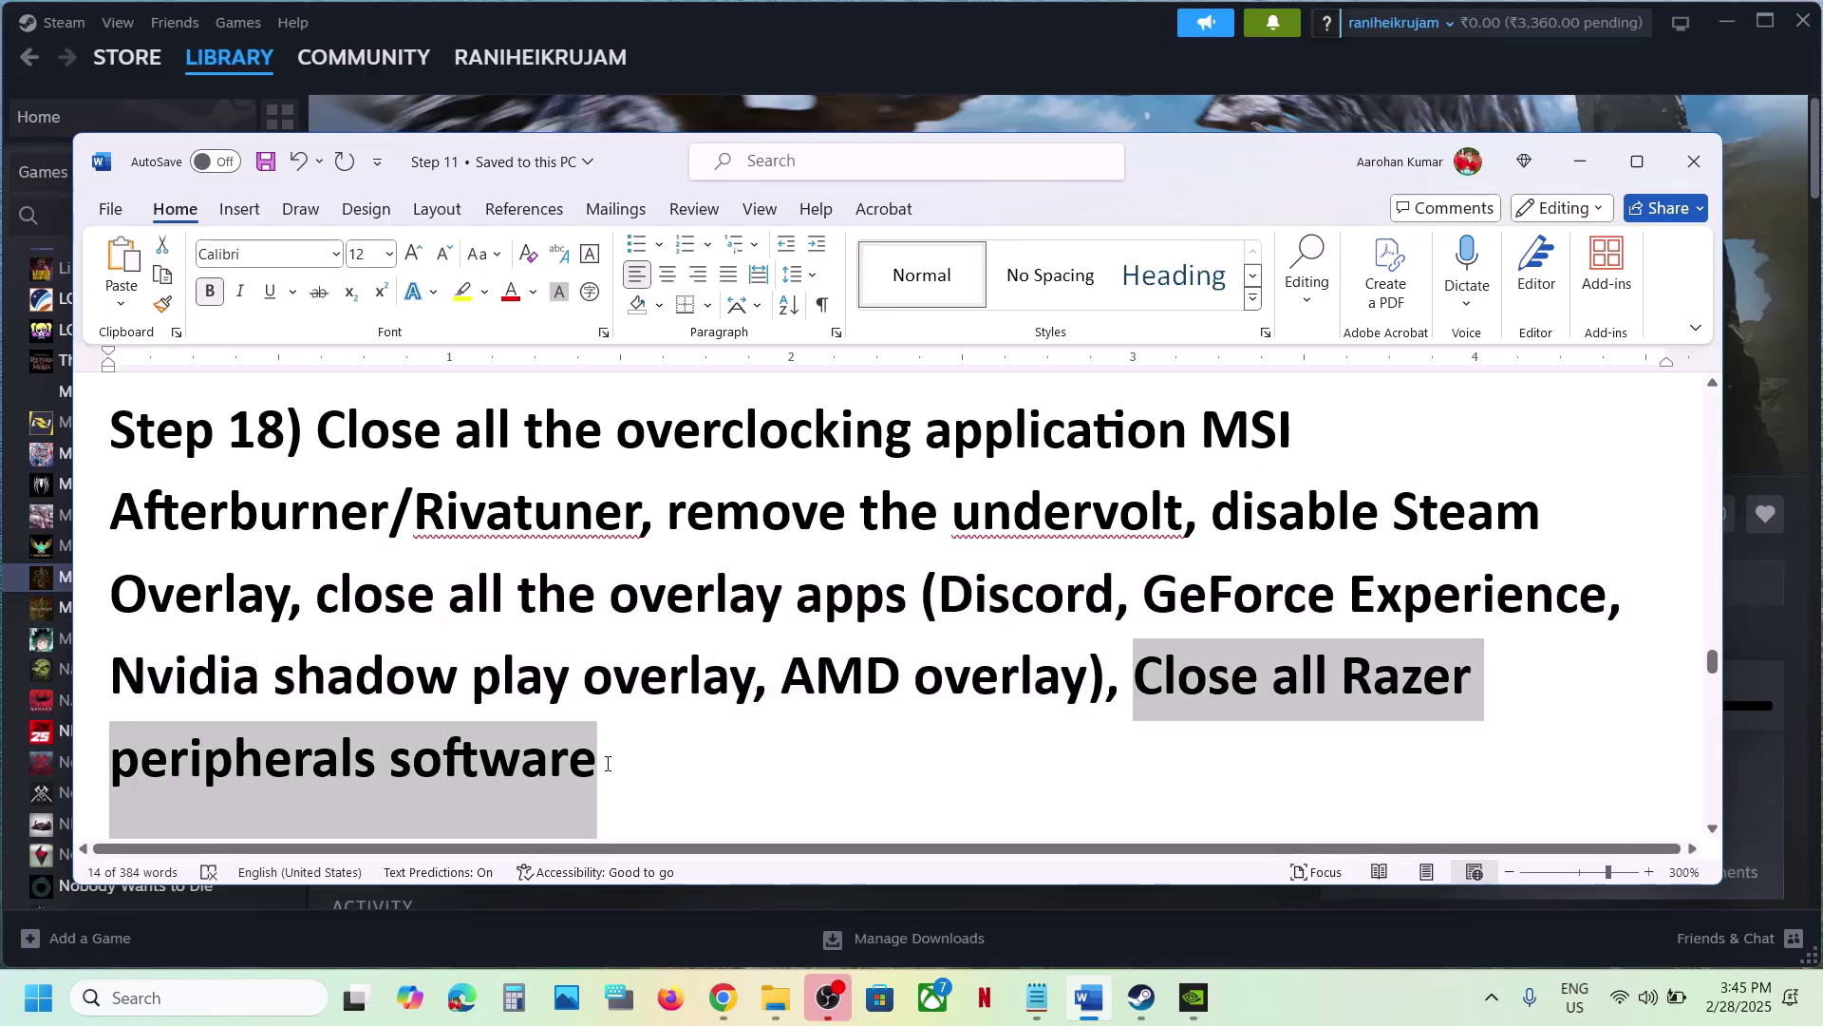
{"action": "left_click_drag", "start_coordinate": [607, 764], "coordinate": [608, 764]}
Continue to Step 19 and highlight the instructions to unplug external devices and disconnect additional USB adapters.
{"action": "scroll", "coordinate": [949, 665], "scroll_direction": "down", "scroll_amount": 2}
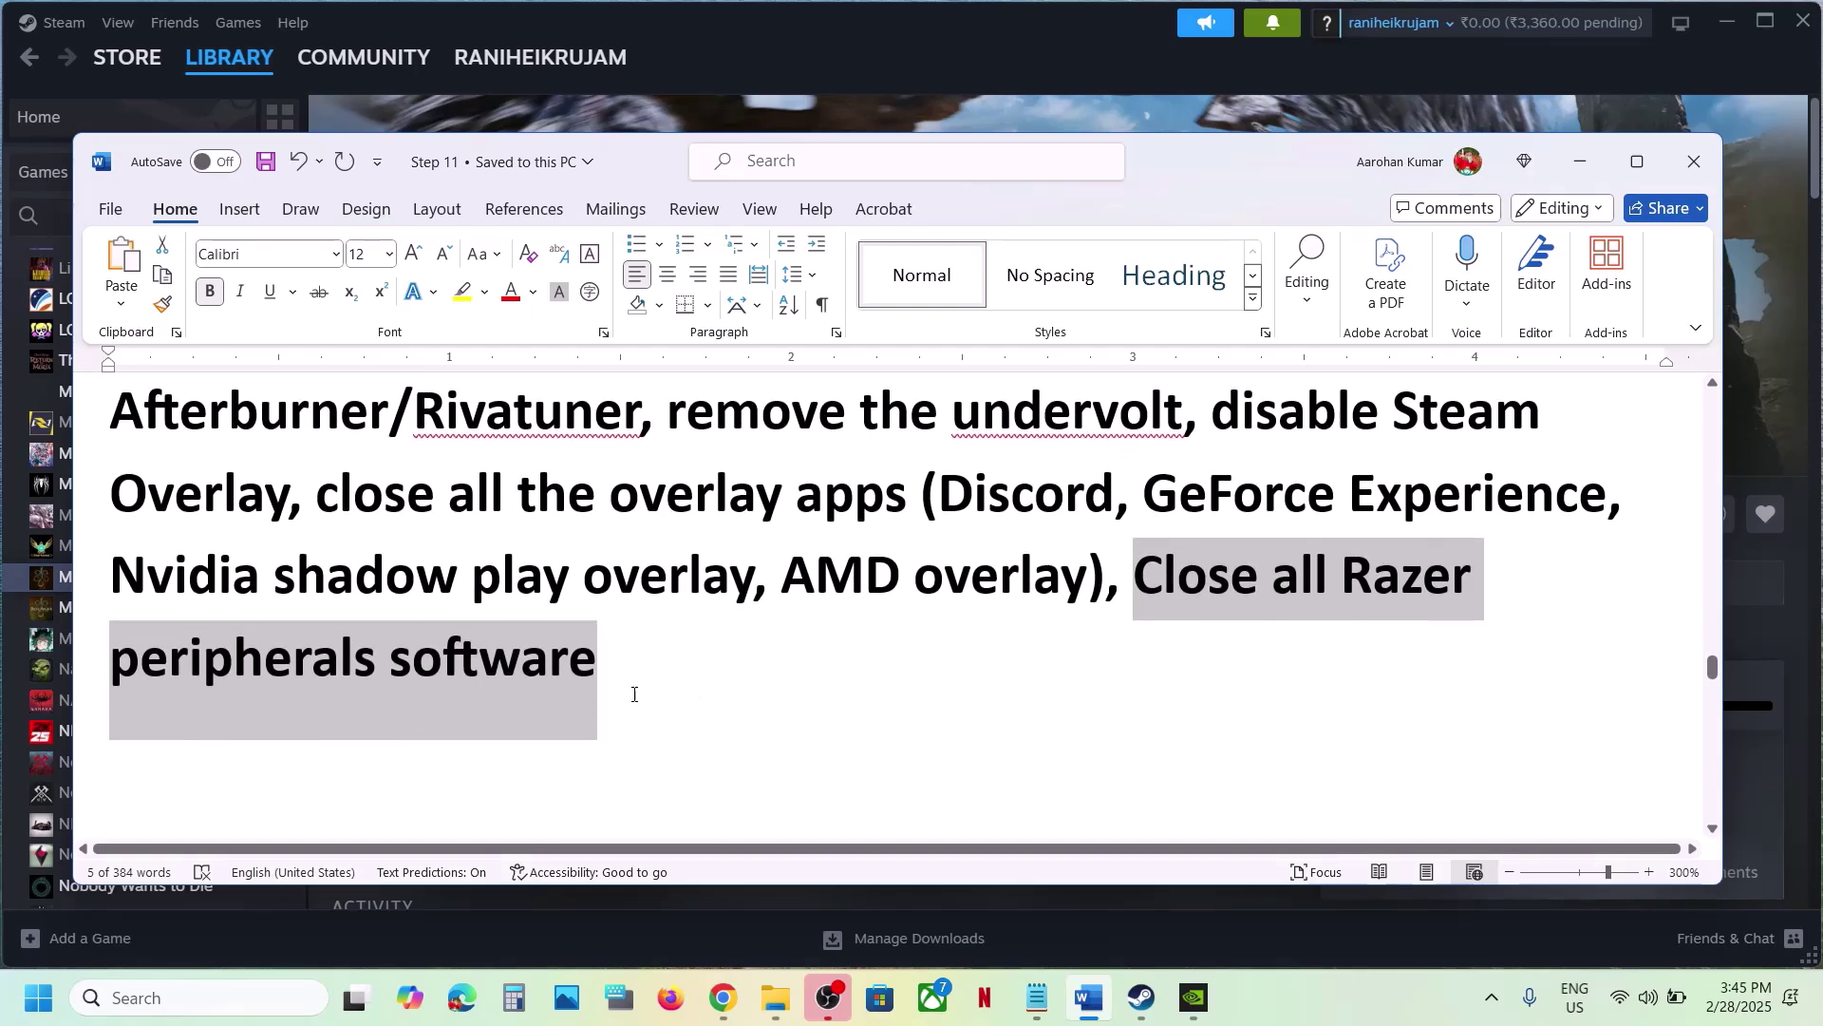
{"action": "scroll", "coordinate": [700, 680], "scroll_direction": "down", "scroll_amount": 2}
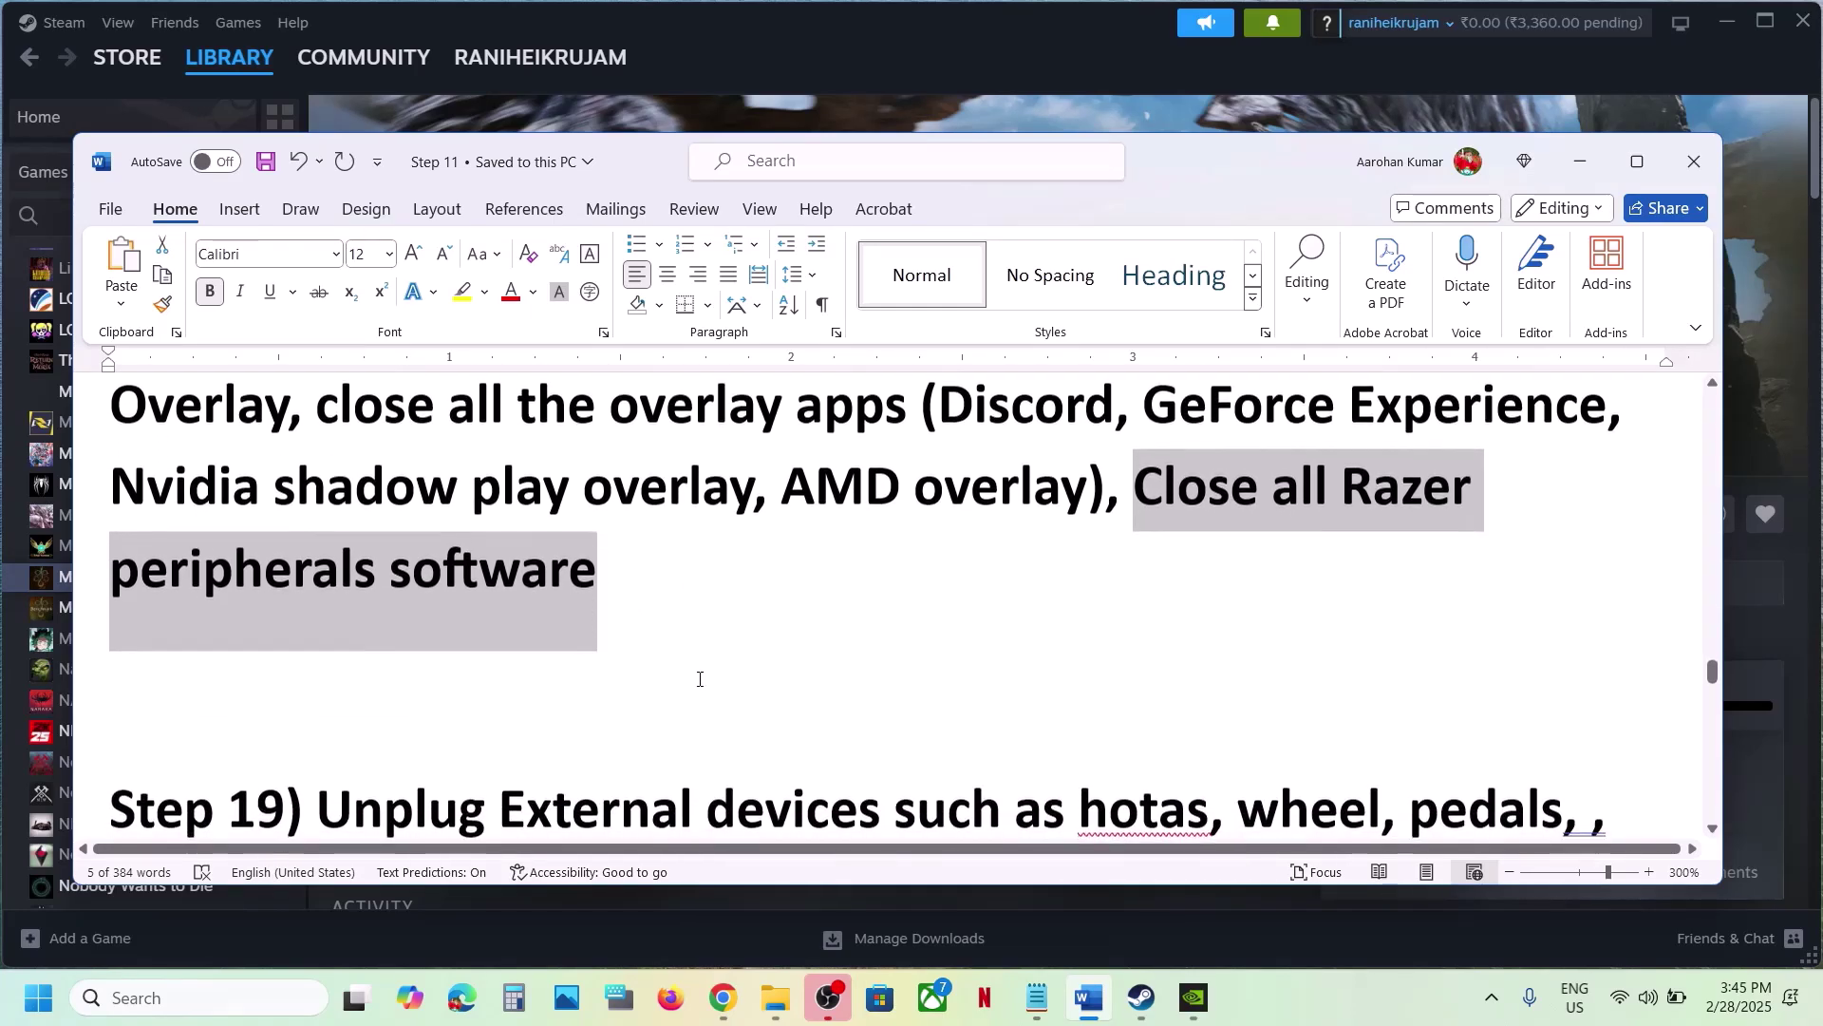
{"action": "scroll", "coordinate": [700, 679], "scroll_direction": "down", "scroll_amount": 5}
{"action": "left_click_drag", "start_coordinate": [317, 546], "coordinate": [493, 707]}
{"action": "scroll", "coordinate": [485, 700], "scroll_direction": "down", "scroll_amount": 3}
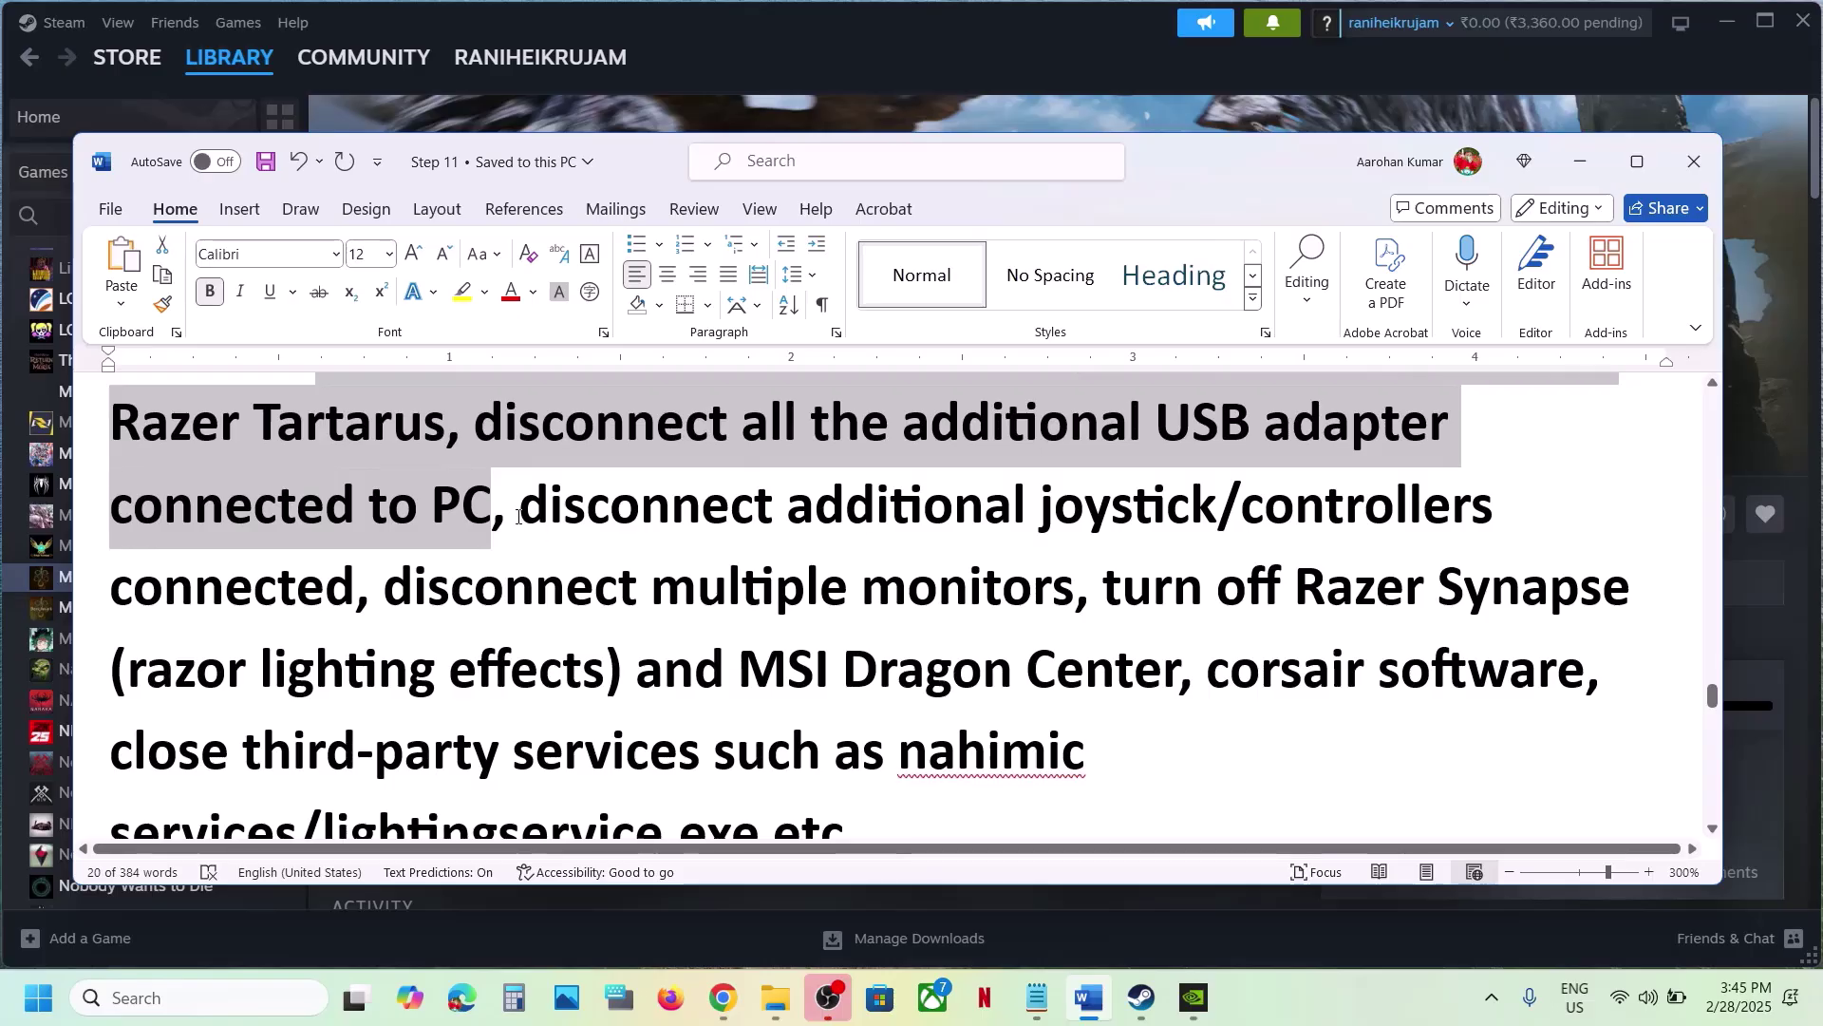
Highlight the remaining Step 19 instructions on additional controllers, multiple monitors, Razer Synapse, MSI Dragon Center and third-party services.
{"action": "left_click_drag", "start_coordinate": [518, 516], "coordinate": [356, 598]}
{"action": "left_click", "coordinate": [353, 600]}
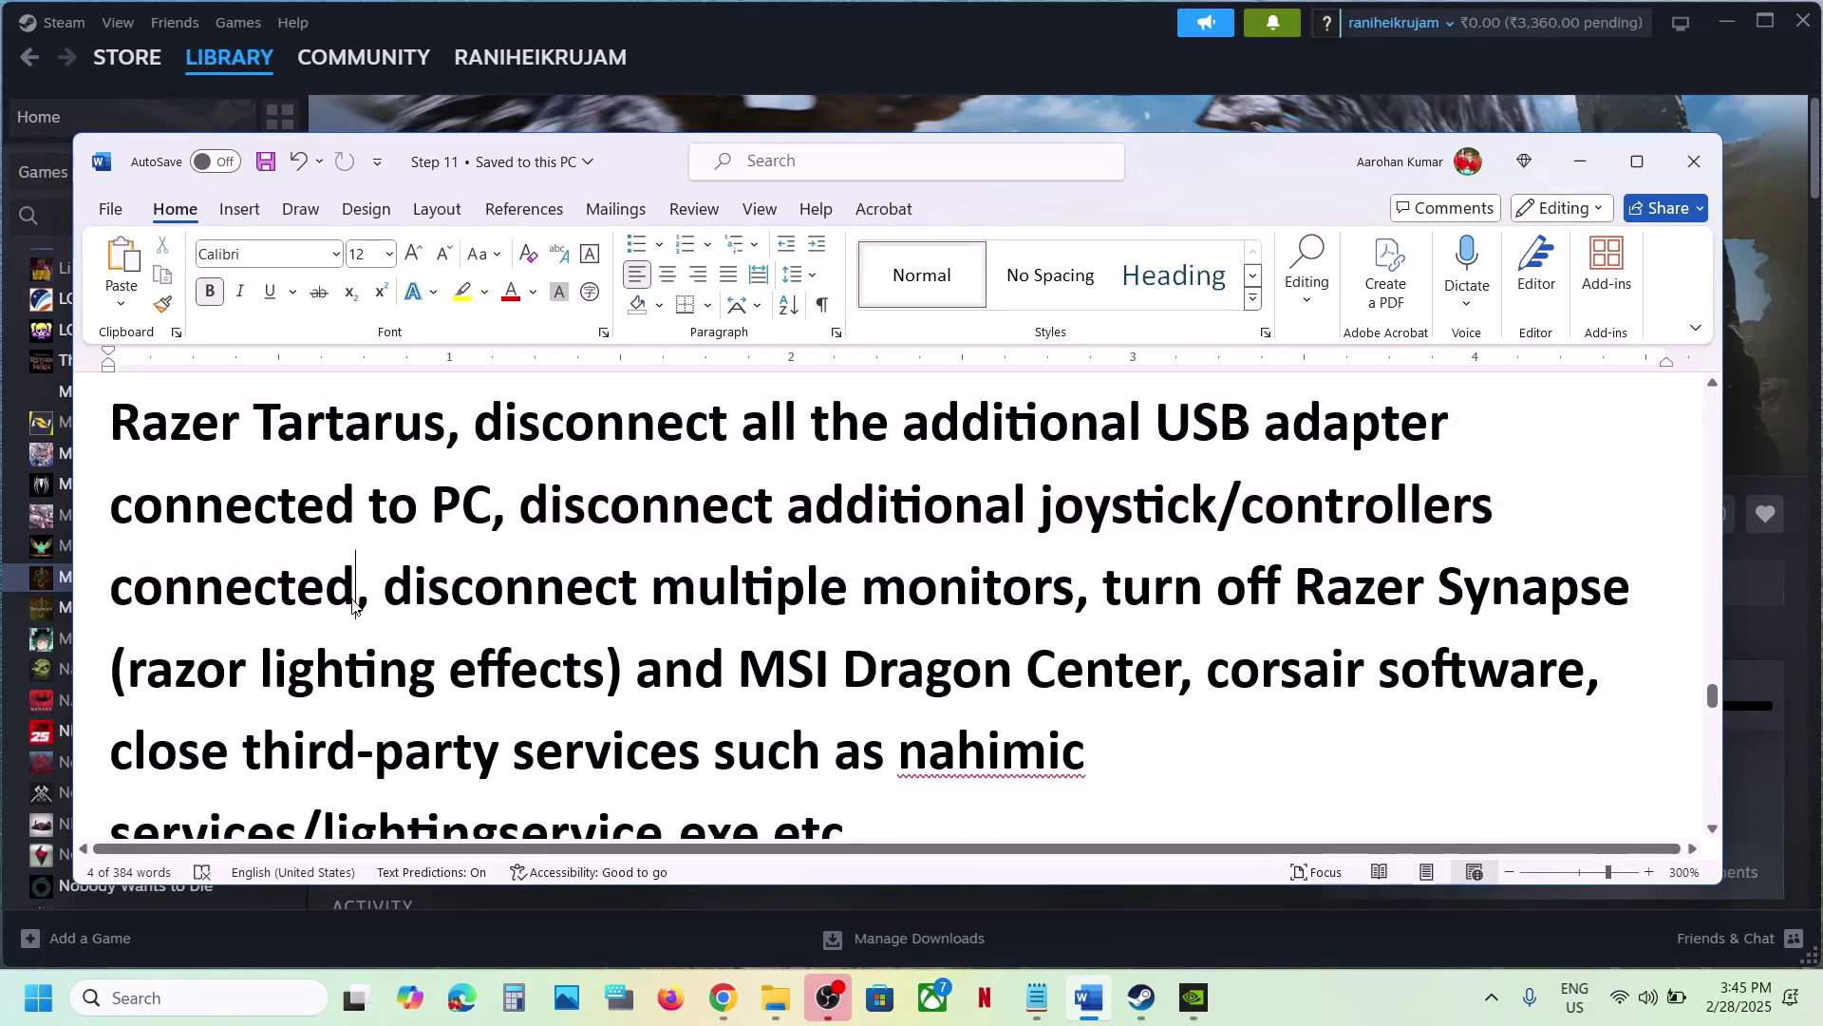
{"action": "left_click_drag", "start_coordinate": [410, 595], "coordinate": [1073, 595]}
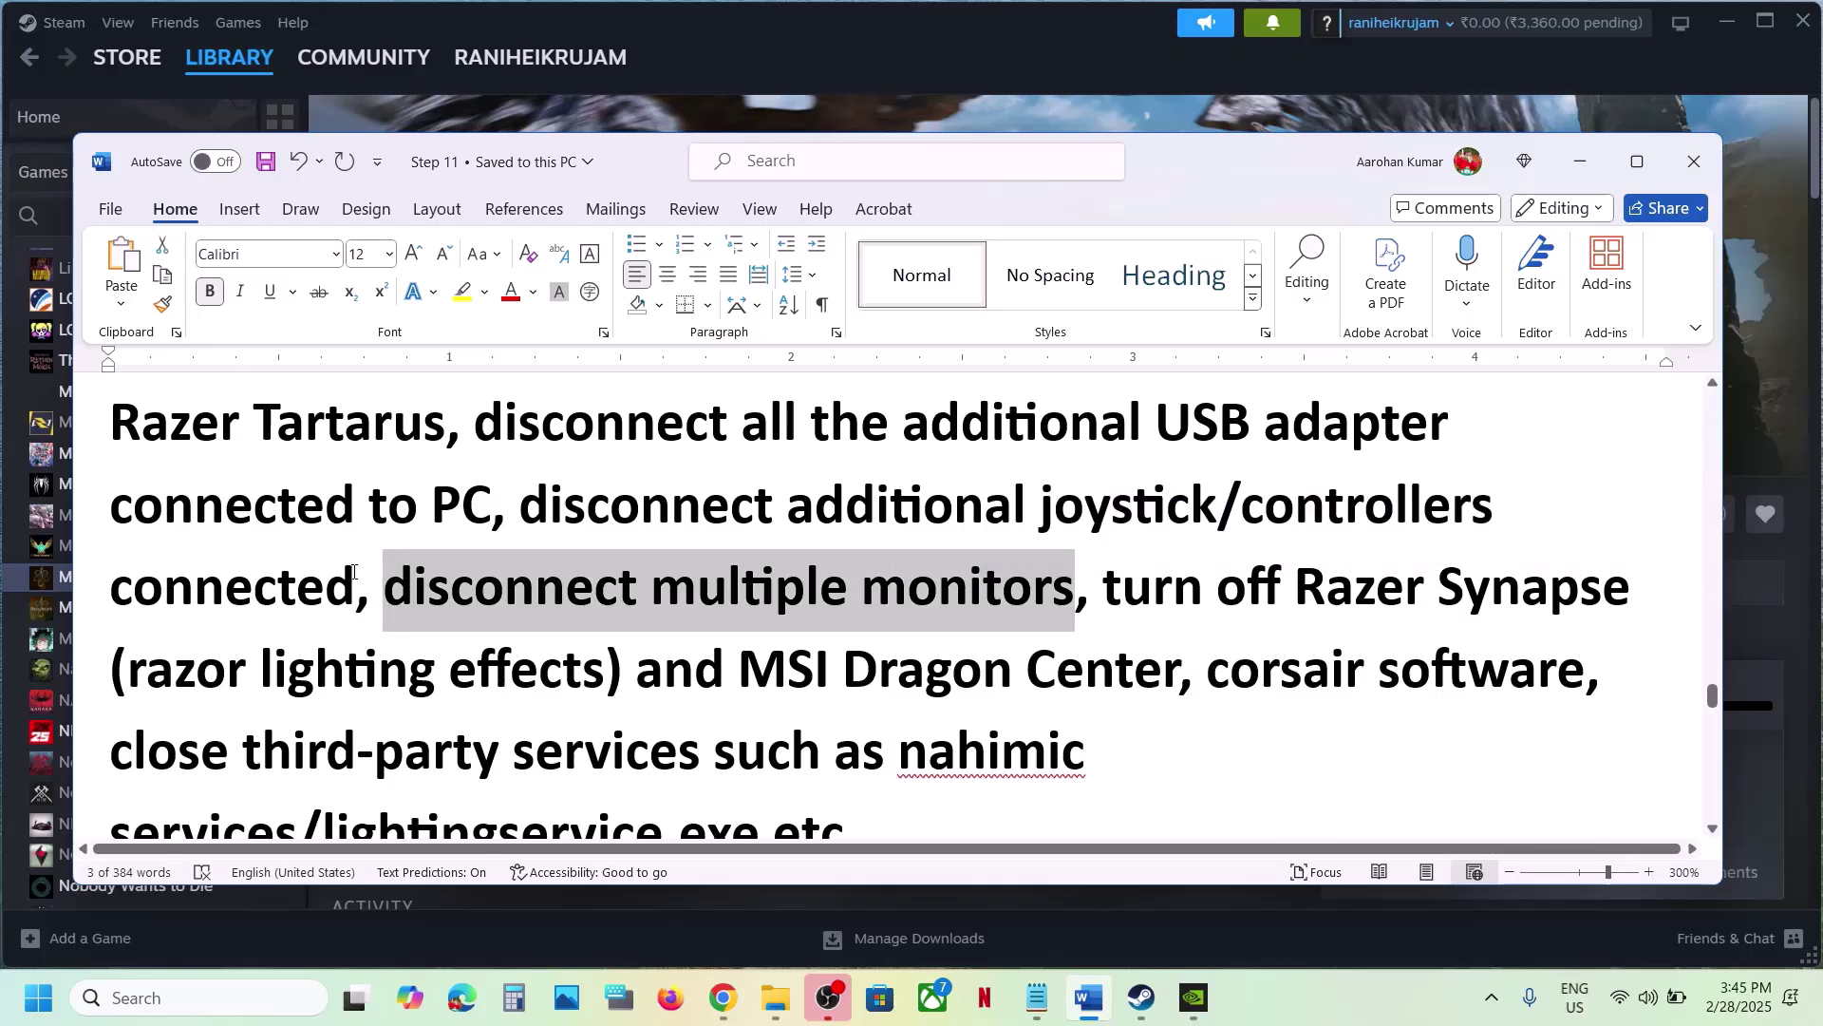
{"action": "left_click_drag", "start_coordinate": [353, 572], "coordinate": [532, 520]}
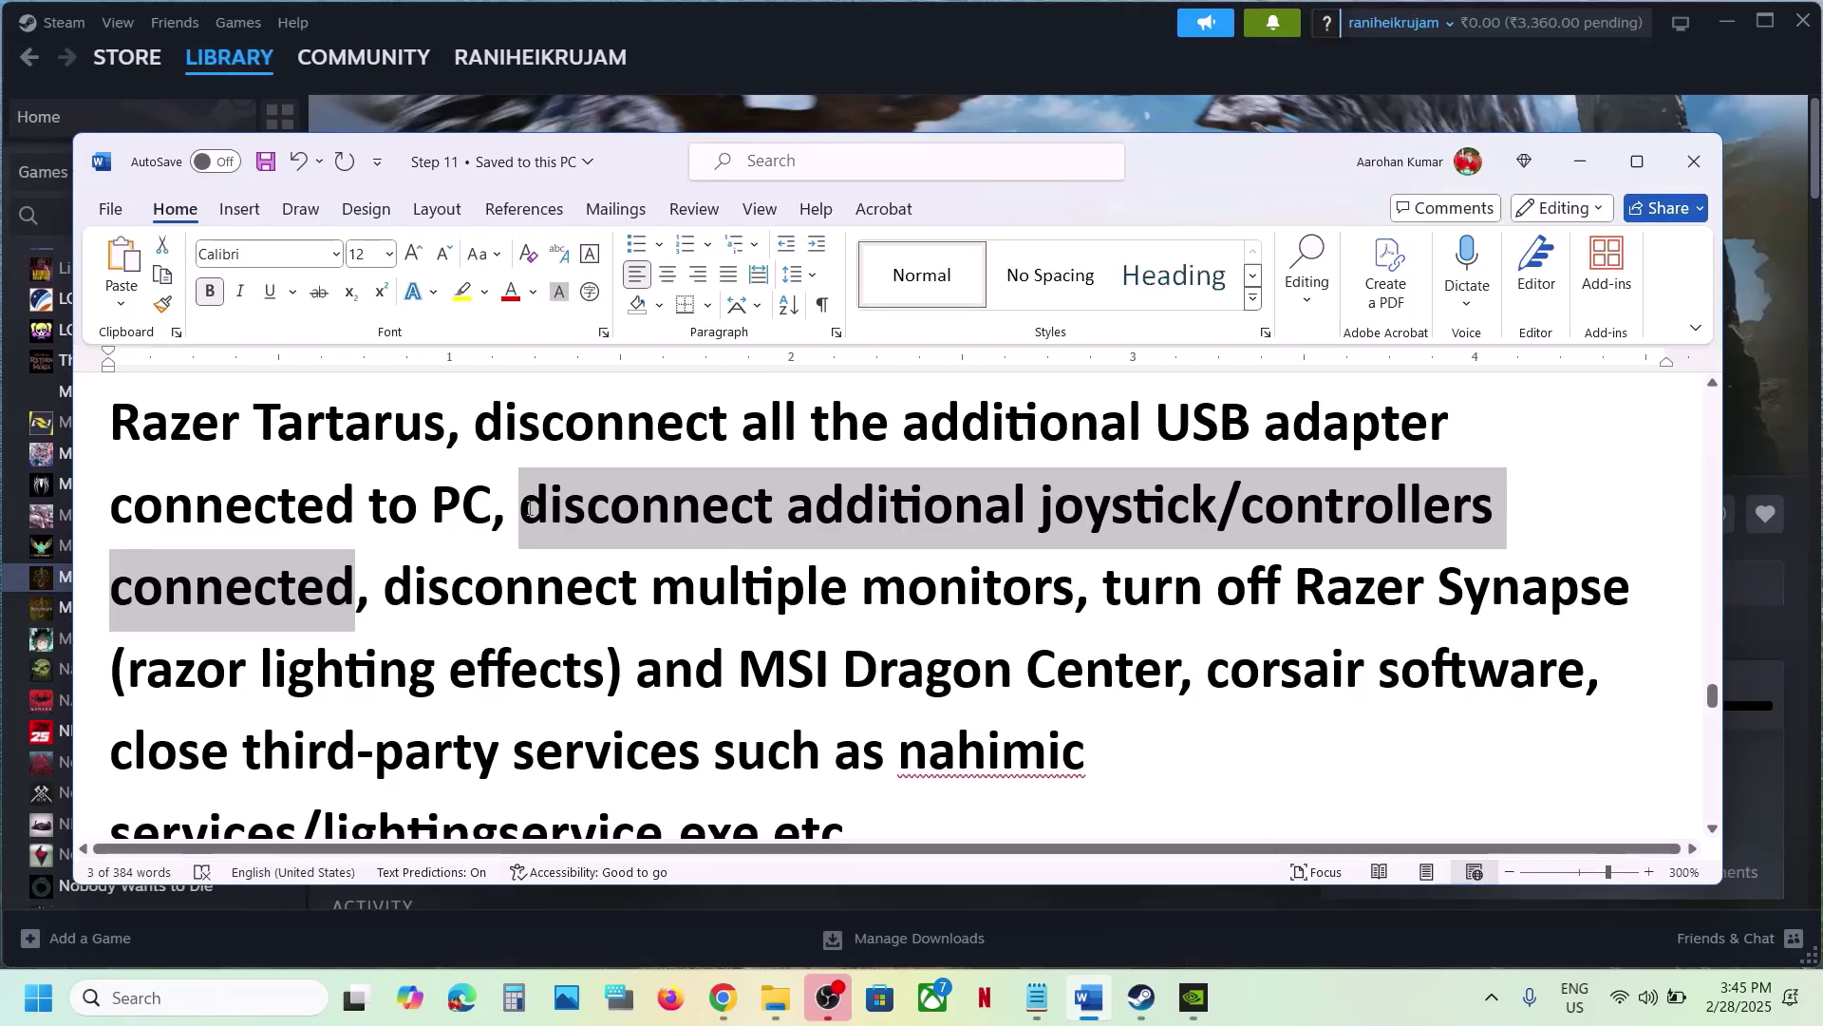
{"action": "left_click_drag", "start_coordinate": [384, 589], "coordinate": [915, 591]}
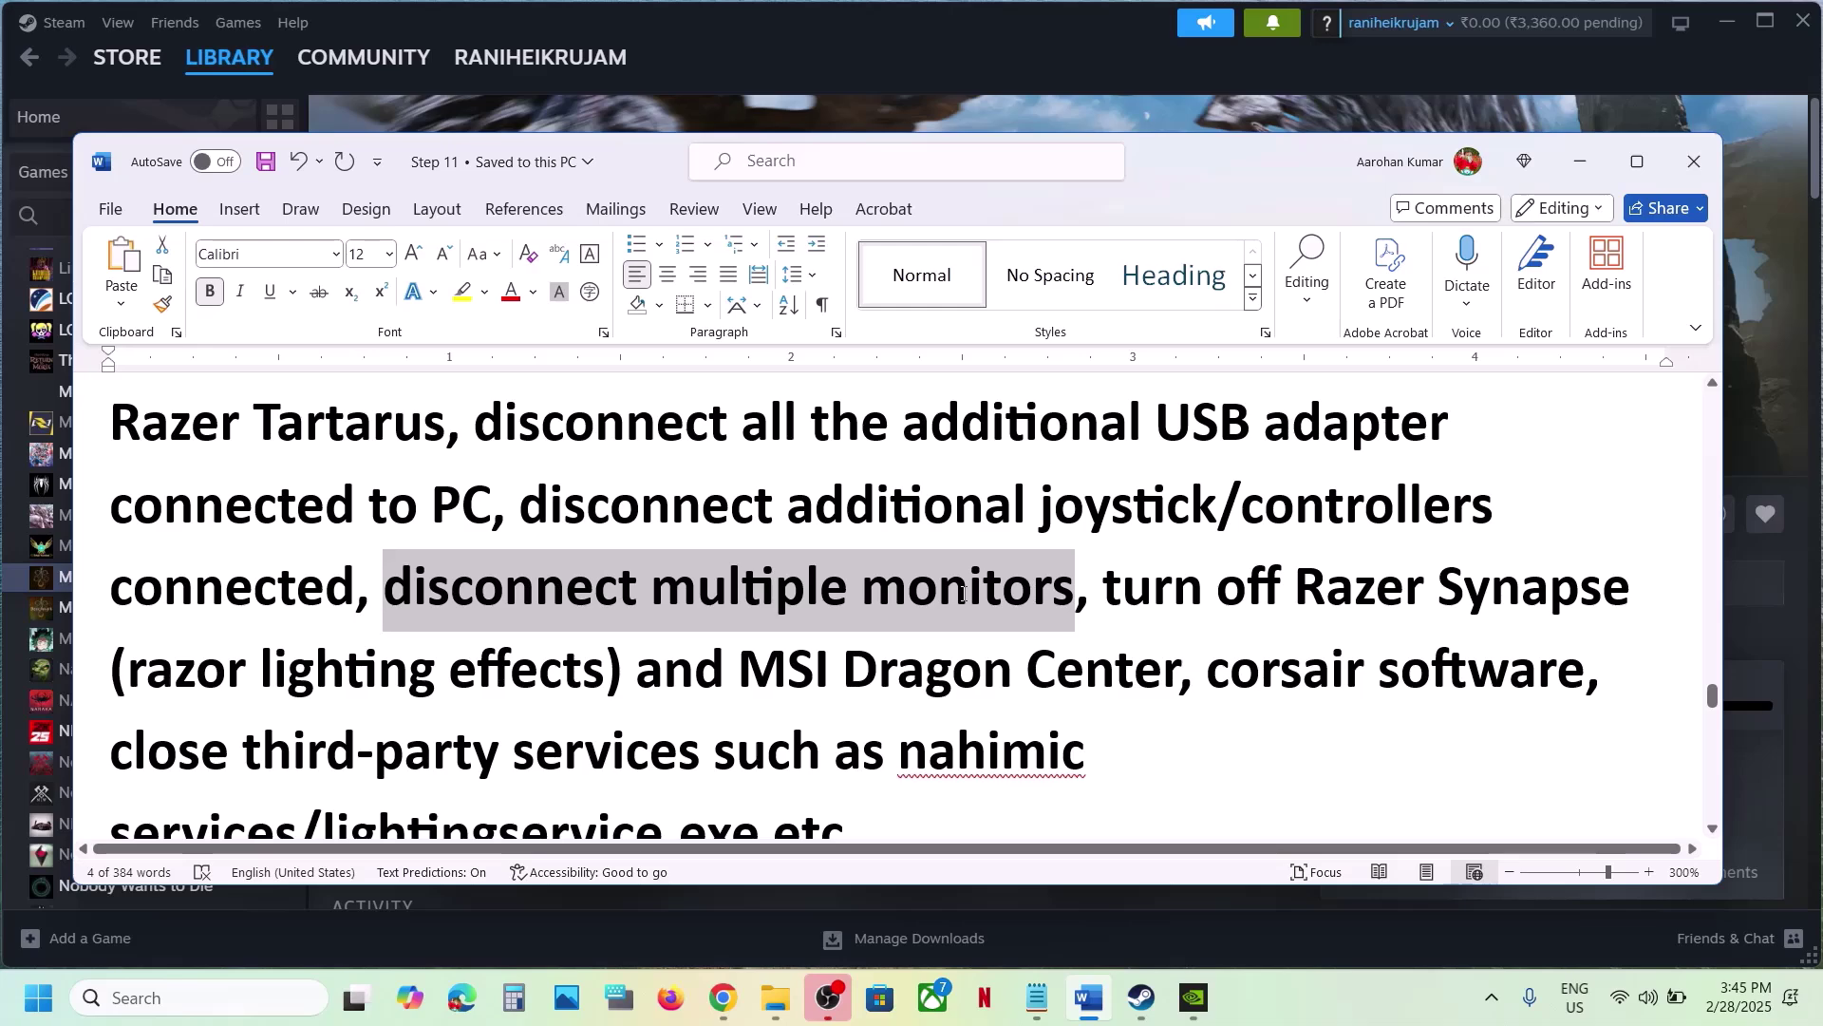
{"action": "left_click_drag", "start_coordinate": [1104, 587], "coordinate": [984, 811]}
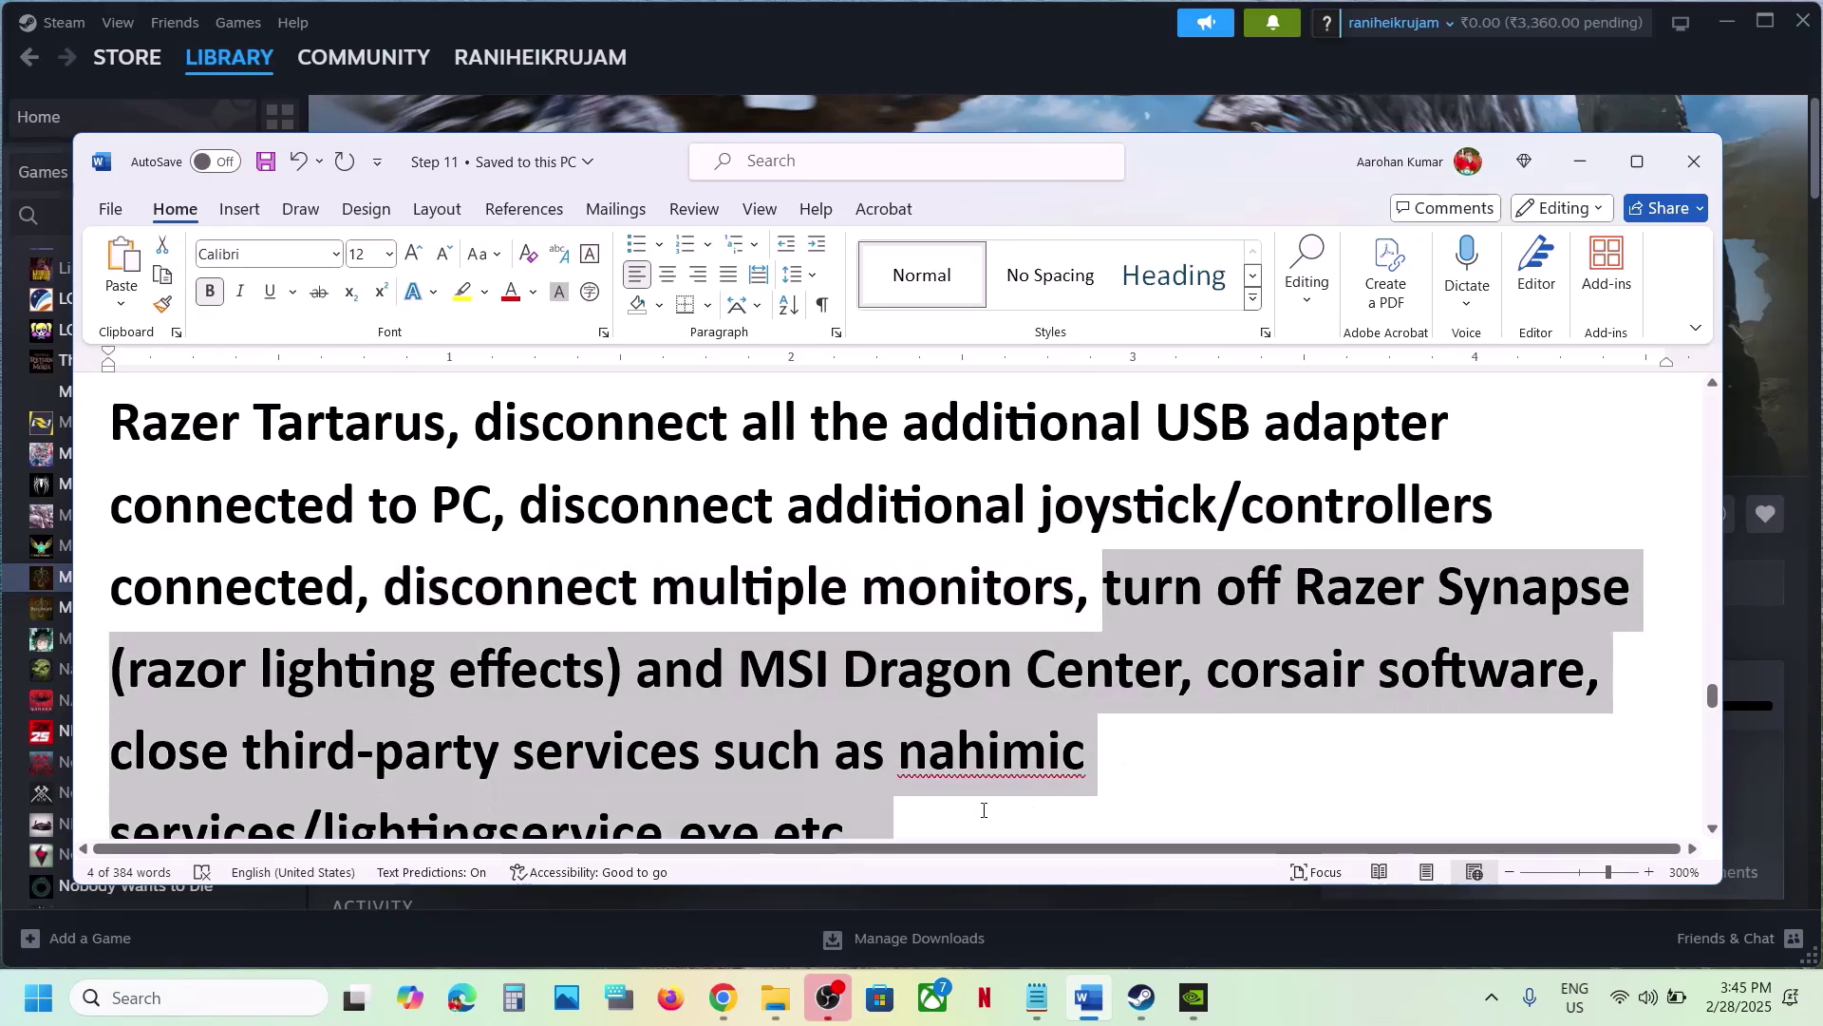
Continue to Step 20 and highlight the instruction to update Windows to the latest version.
{"action": "scroll", "coordinate": [669, 617], "scroll_direction": "down", "scroll_amount": 2}
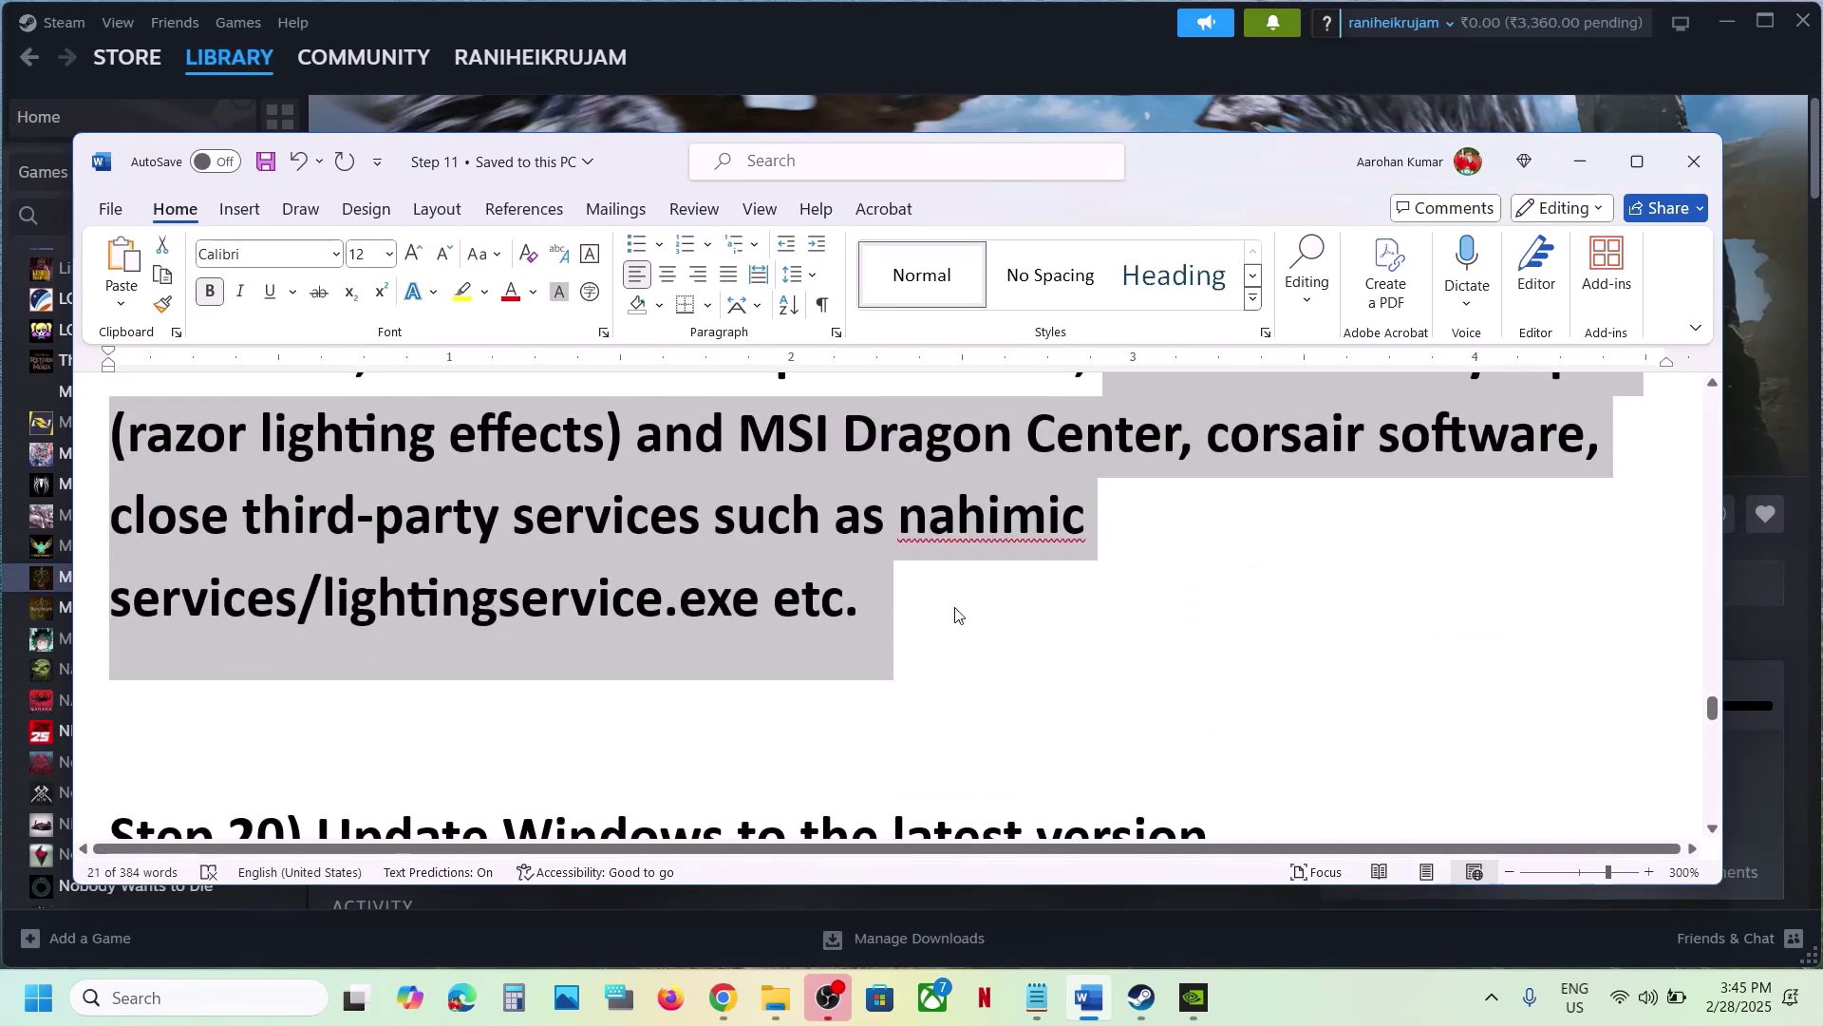
{"action": "scroll", "coordinate": [956, 614], "scroll_direction": "down", "scroll_amount": 2}
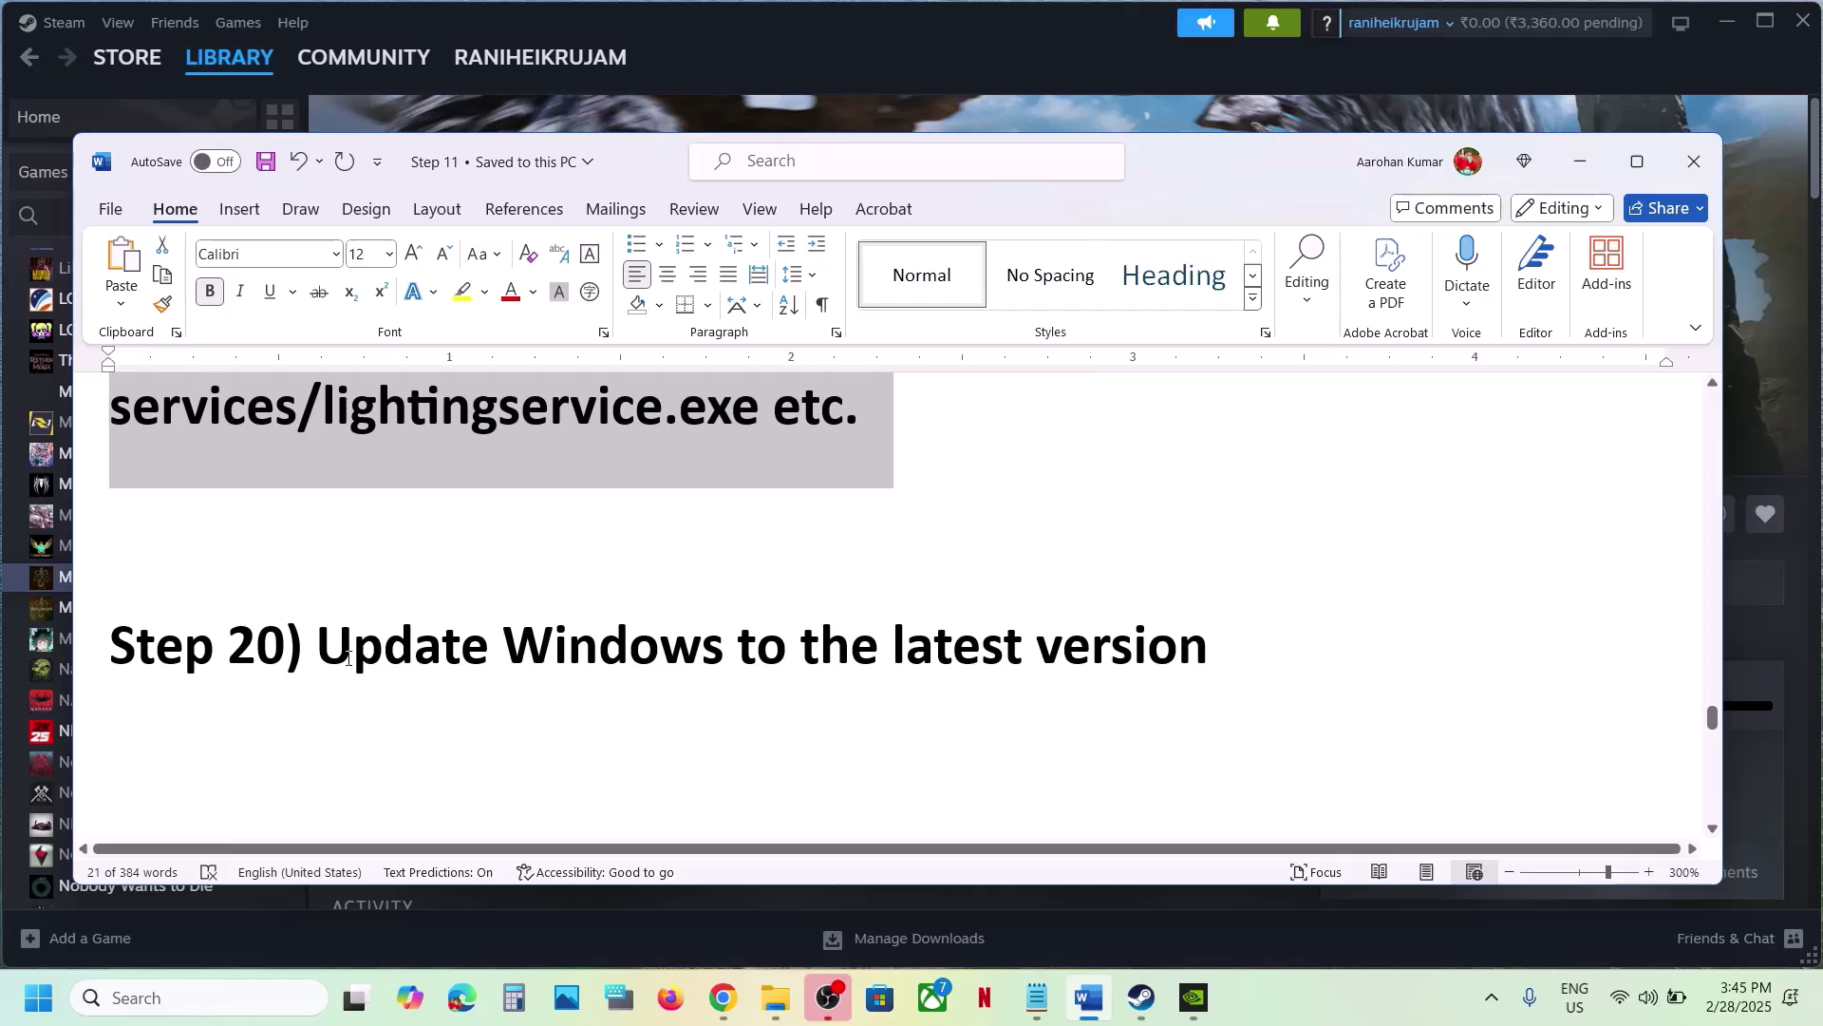
{"action": "left_click_drag", "start_coordinate": [348, 658], "coordinate": [1211, 660]}
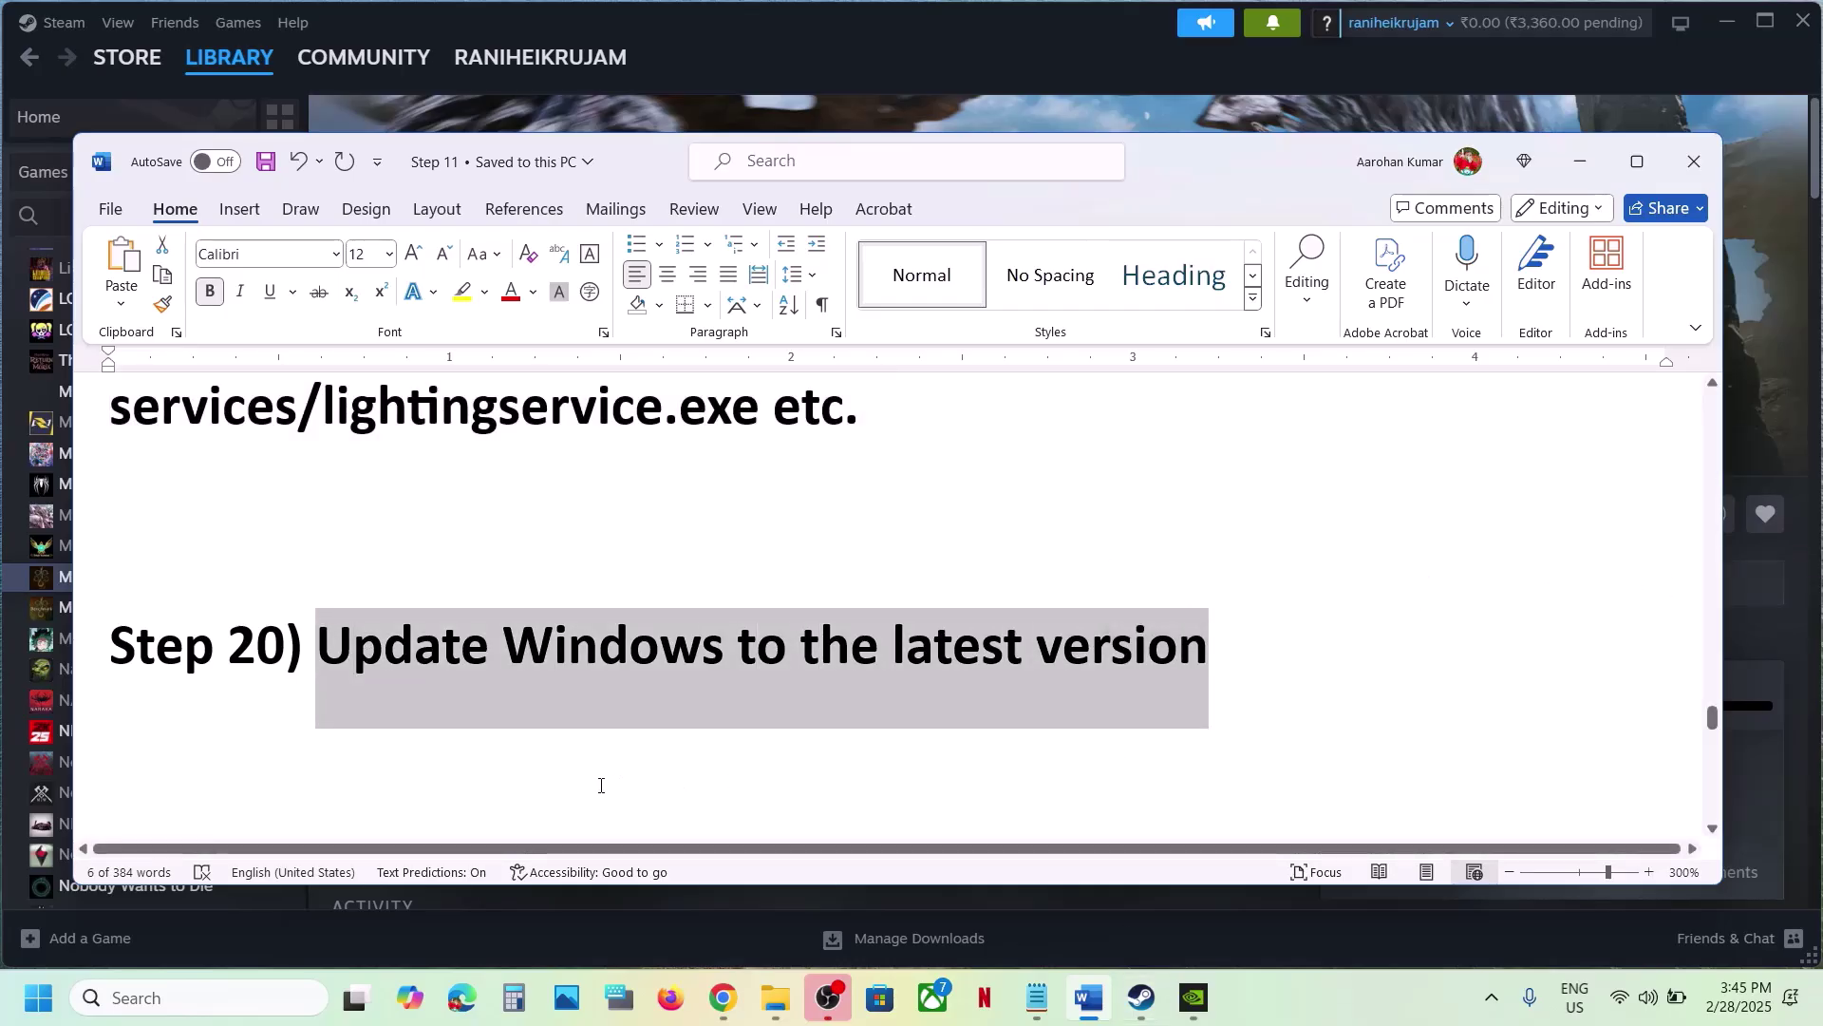
Open Windows Update in the system Settings and resume the paused updates.
{"action": "key", "text": "super+i"}
{"action": "left_click", "coordinate": [98, 781]}
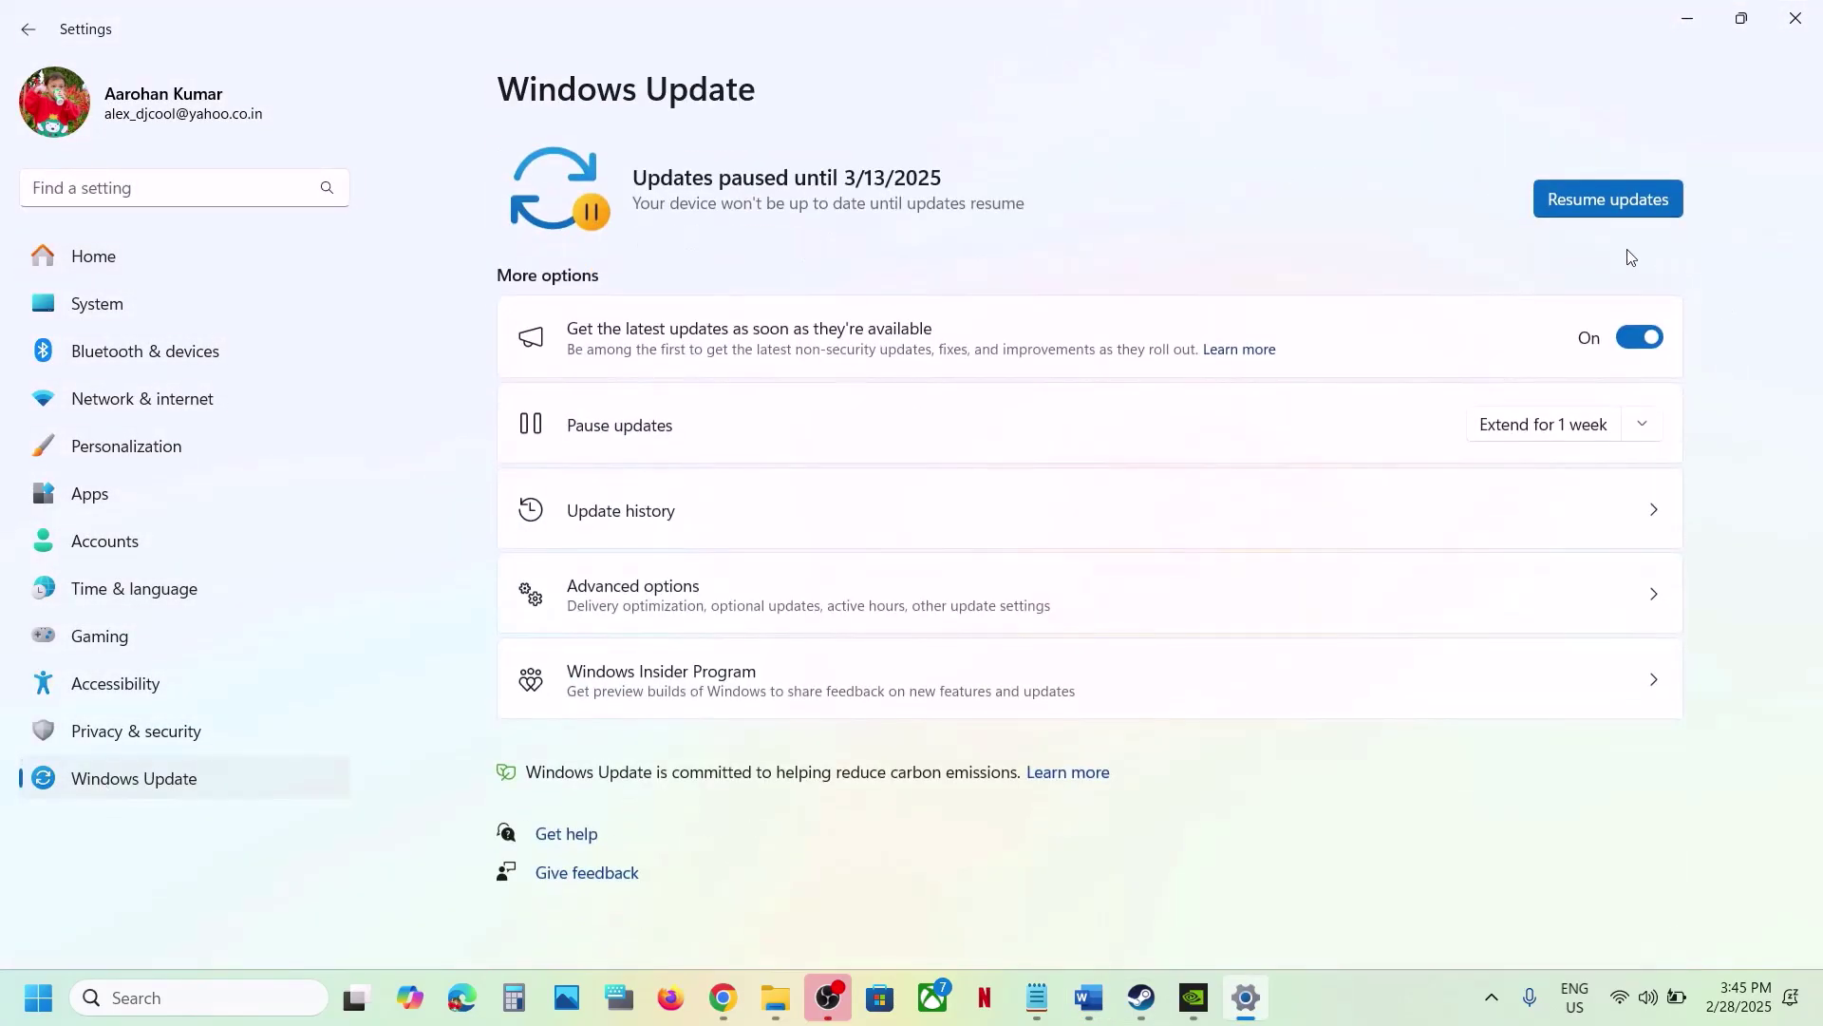
{"action": "left_click", "coordinate": [1570, 196]}
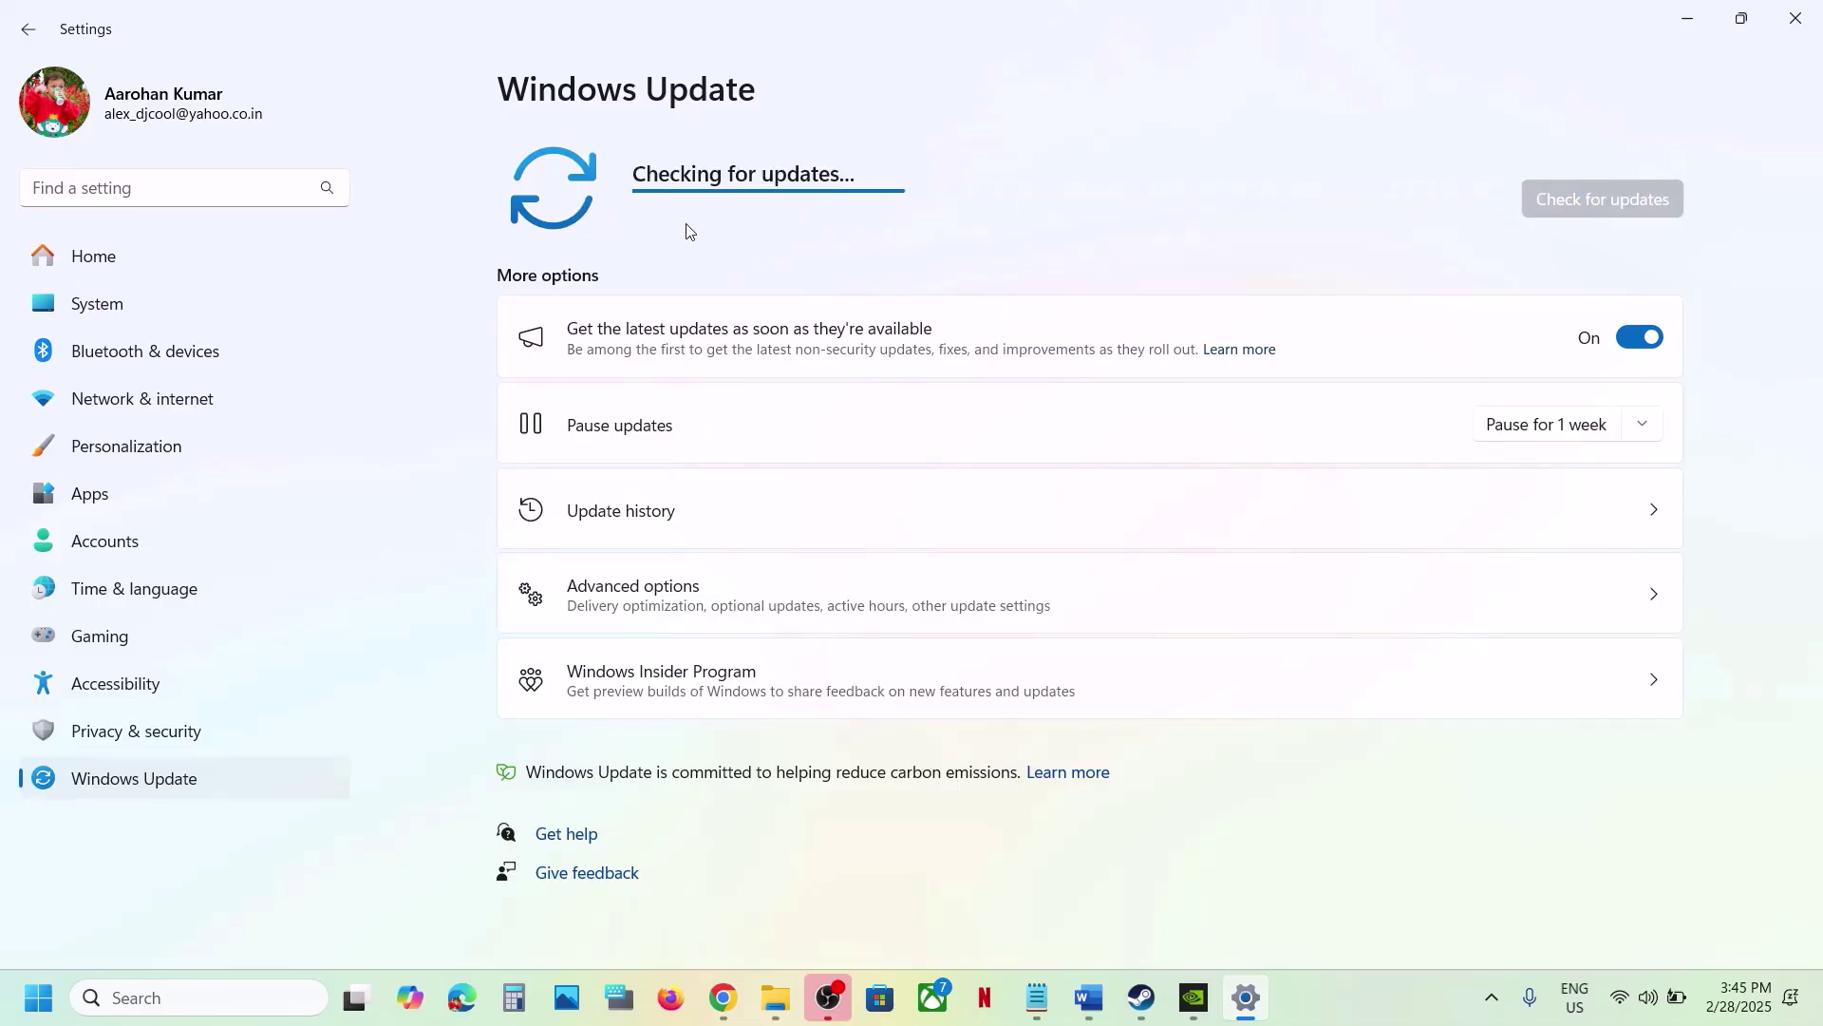
View the computer's power options and dismiss them without choosing any.
{"action": "left_click", "coordinate": [38, 997]}
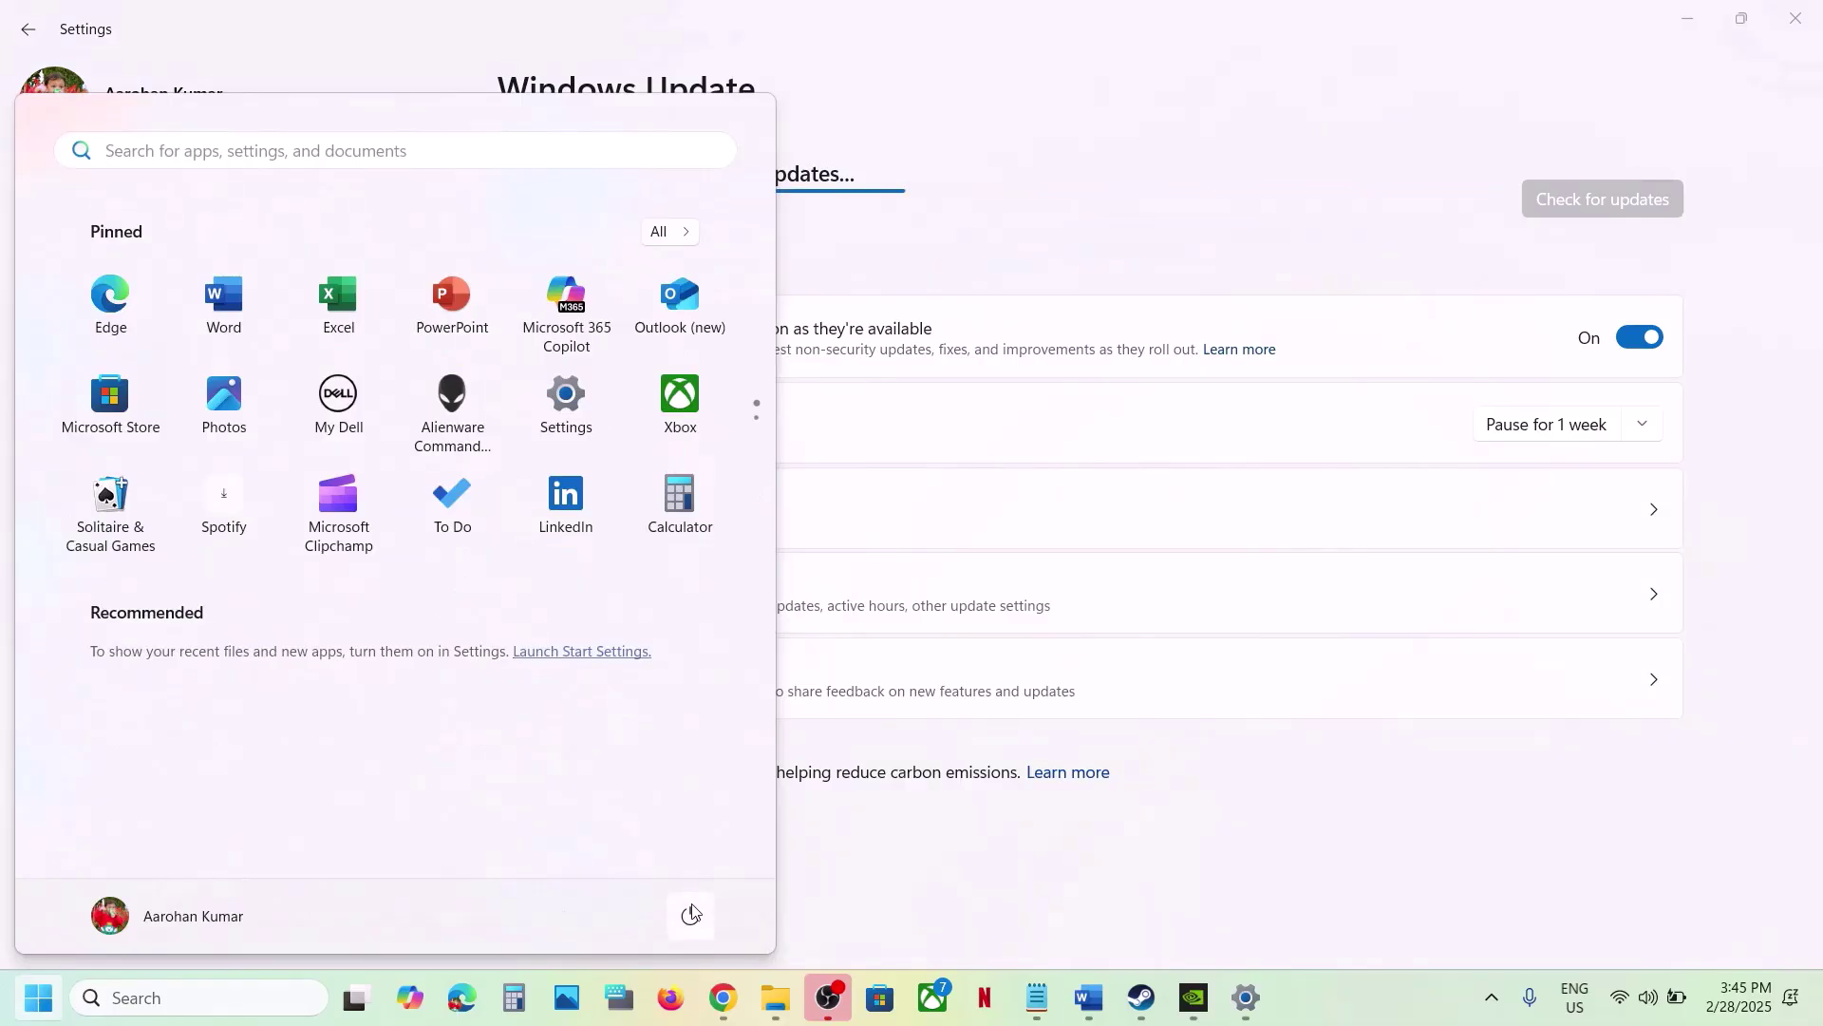
{"action": "left_click", "coordinate": [690, 915]}
{"action": "left_click", "coordinate": [978, 863]}
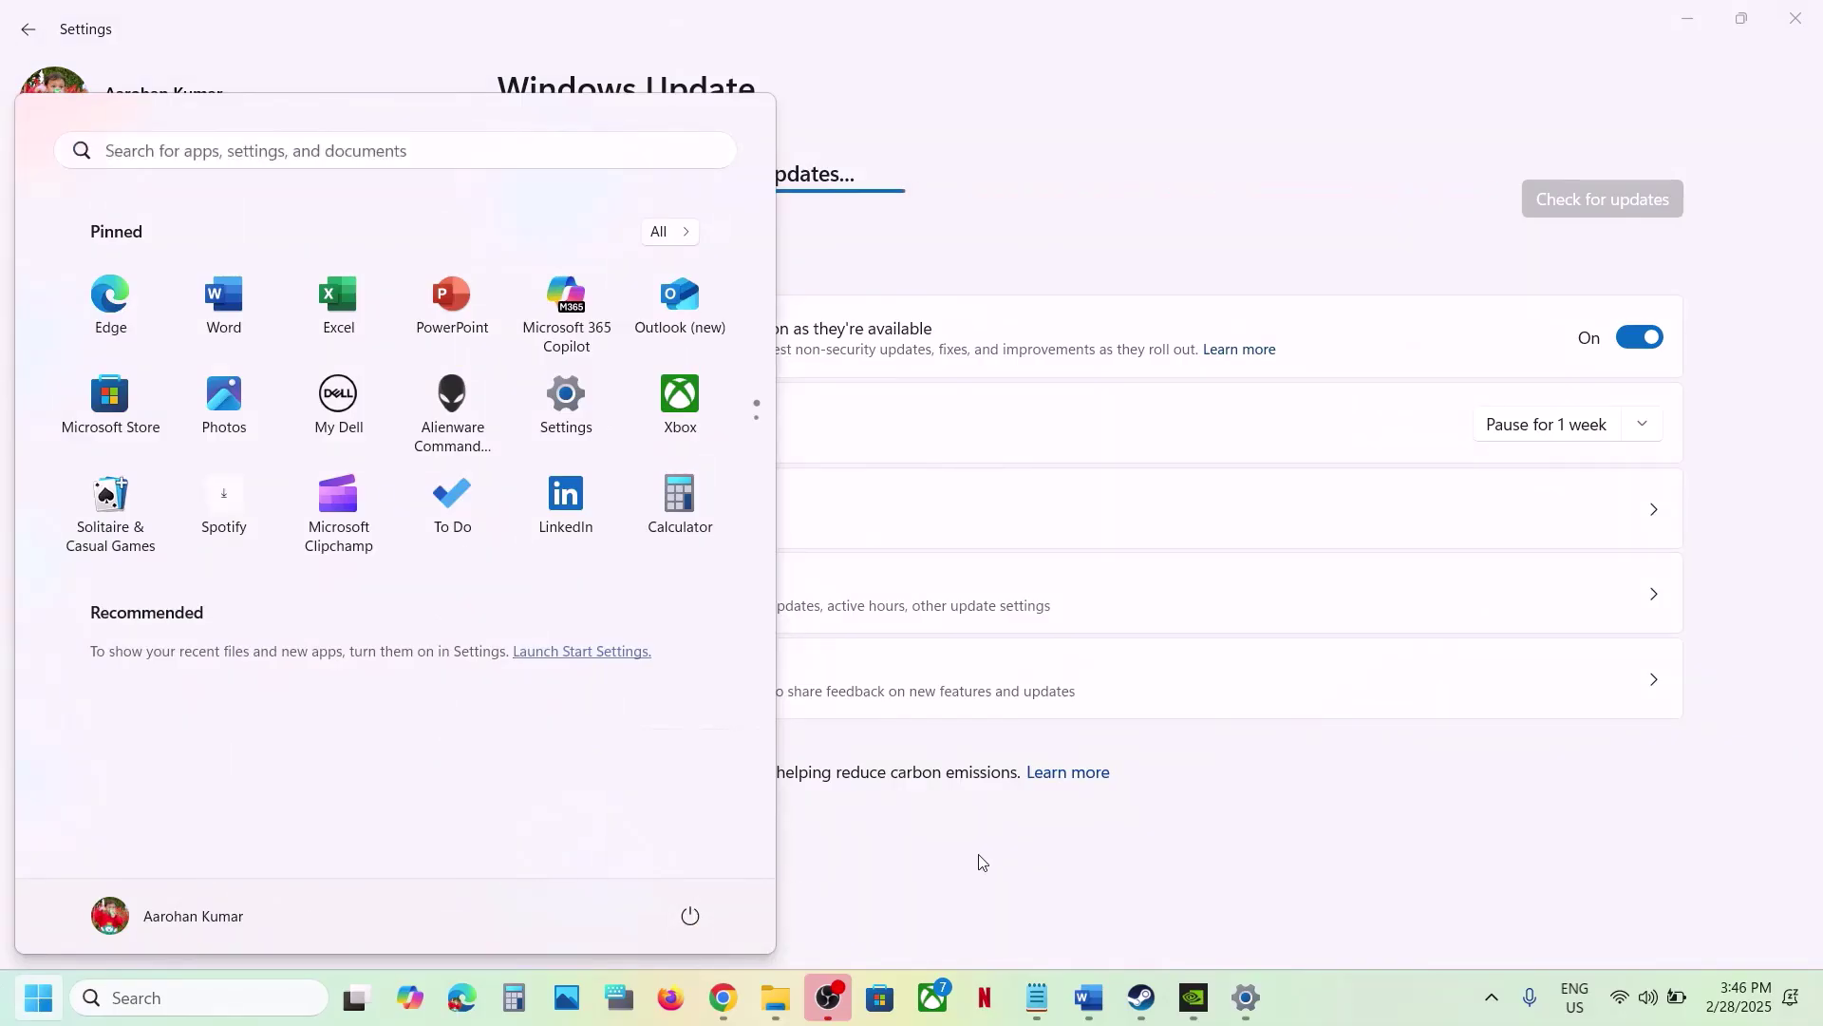
{"action": "left_click", "coordinate": [977, 863]}
Run winver to check the installed Windows version and close the About Windows dialog.
{"action": "left_click", "coordinate": [161, 1002]}
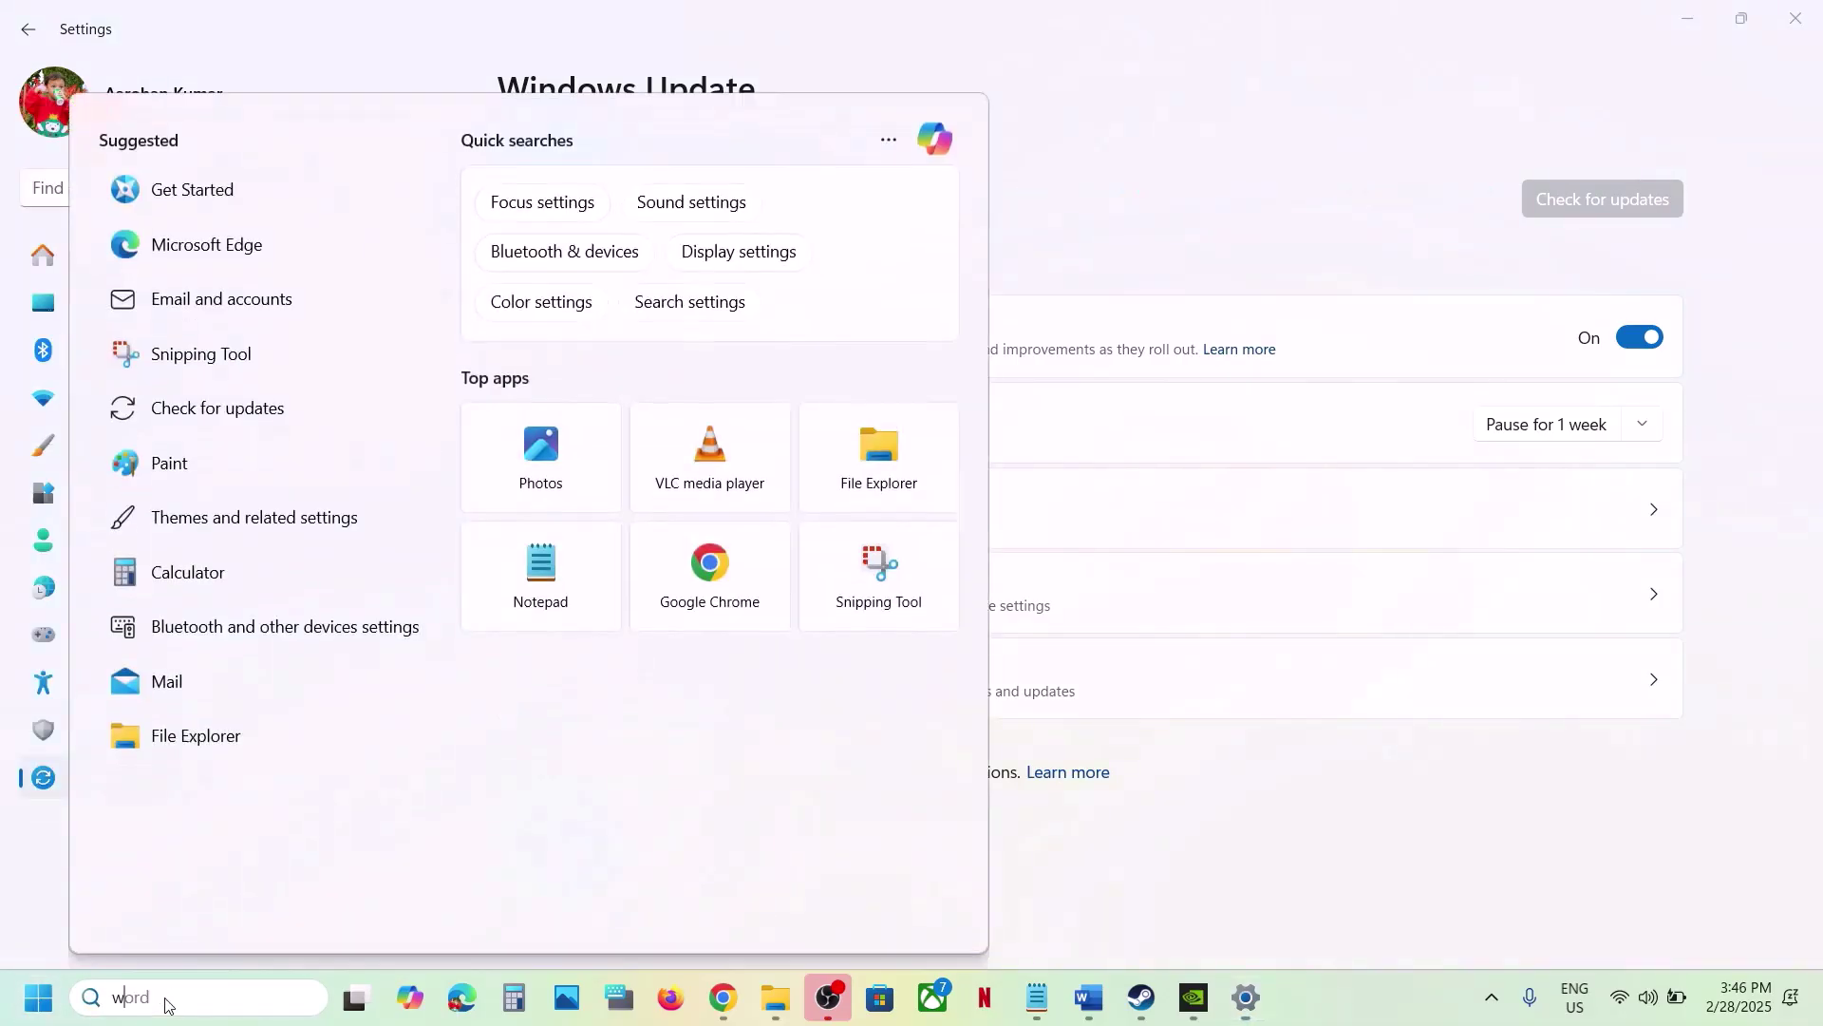
{"action": "type", "text": "winver"}
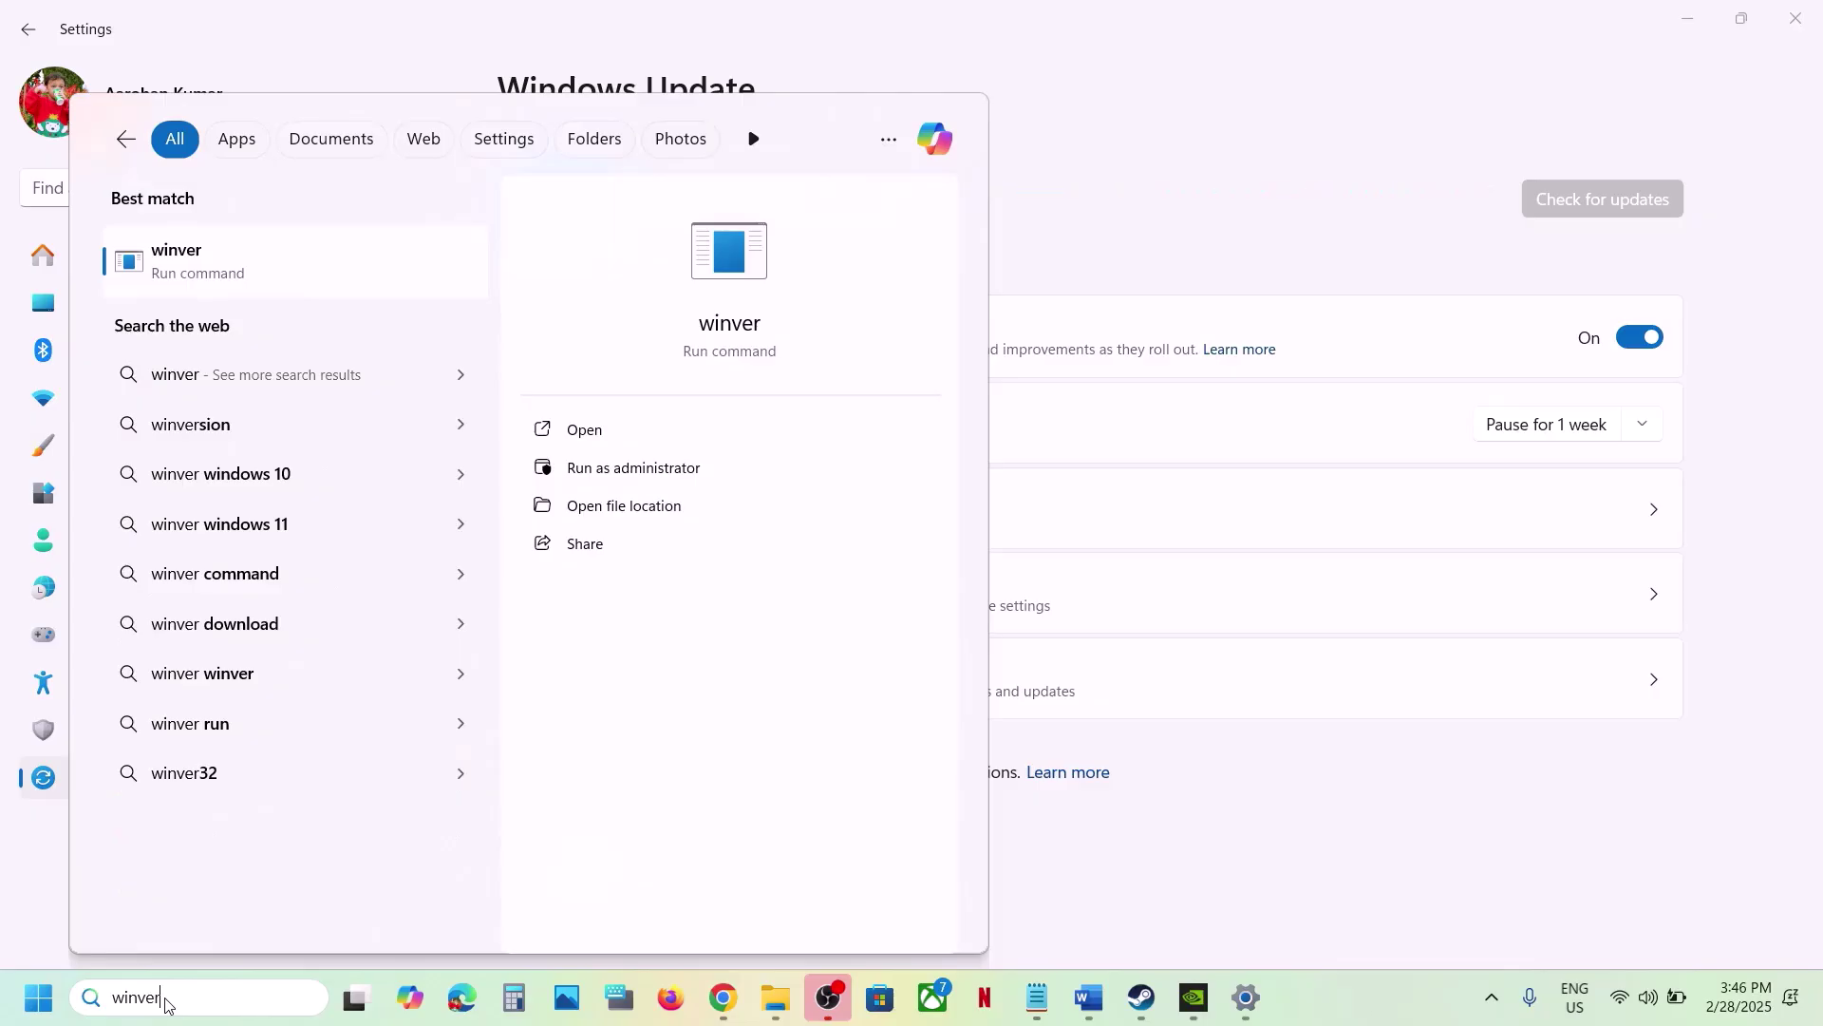
{"action": "key", "text": "Return"}
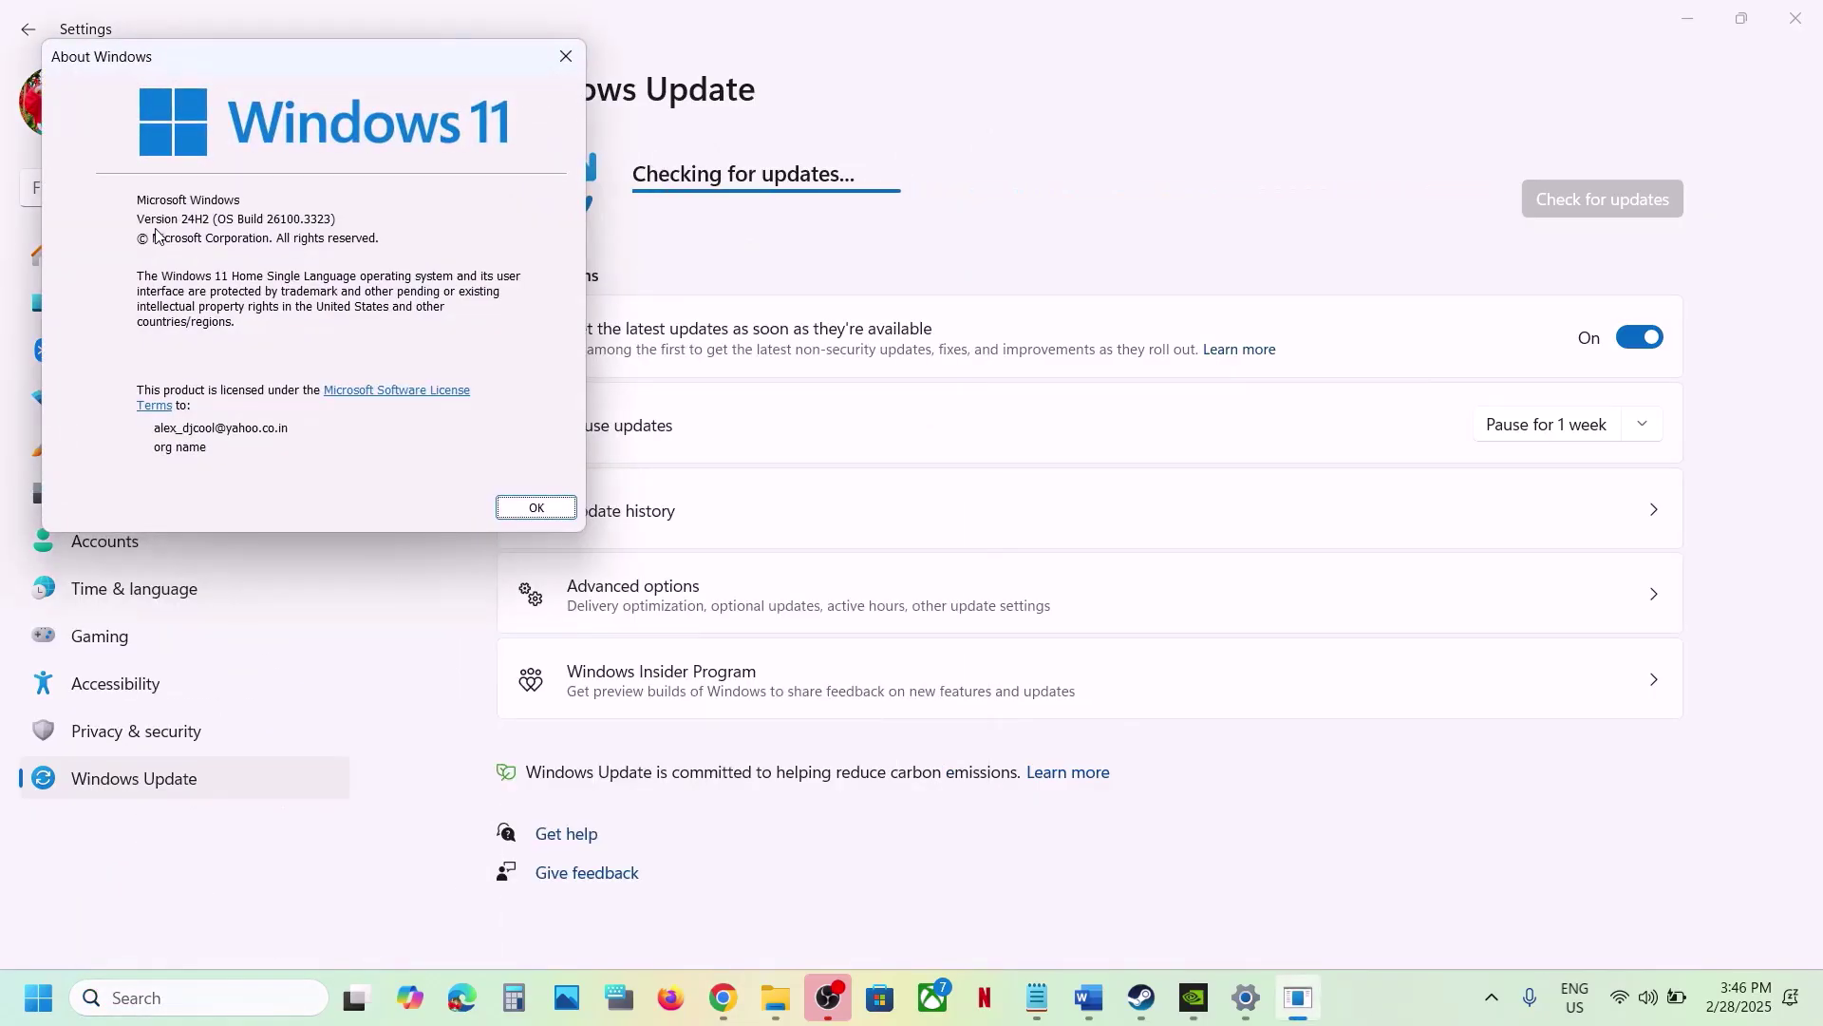
{"action": "left_click", "coordinate": [570, 61]}
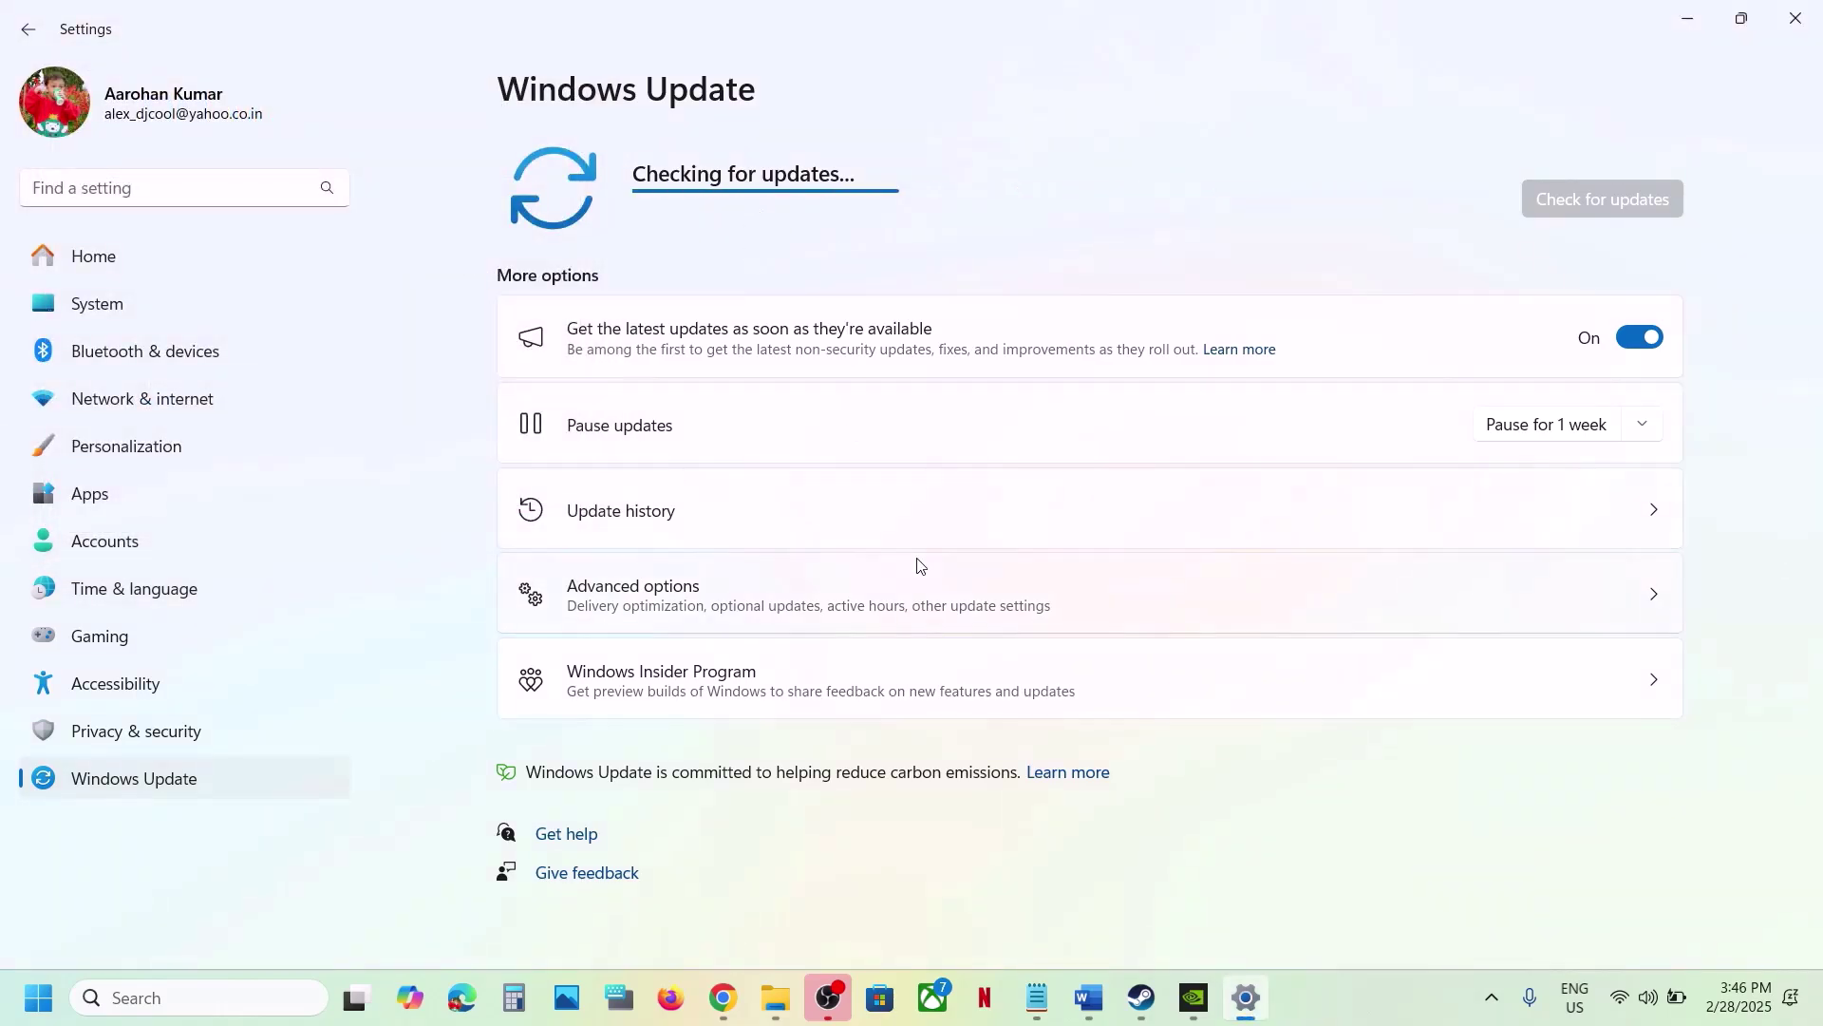
Switch back to the Word checklist and continue to Step 21 on increasing the virtual memory.
{"action": "left_click", "coordinate": [1089, 999]}
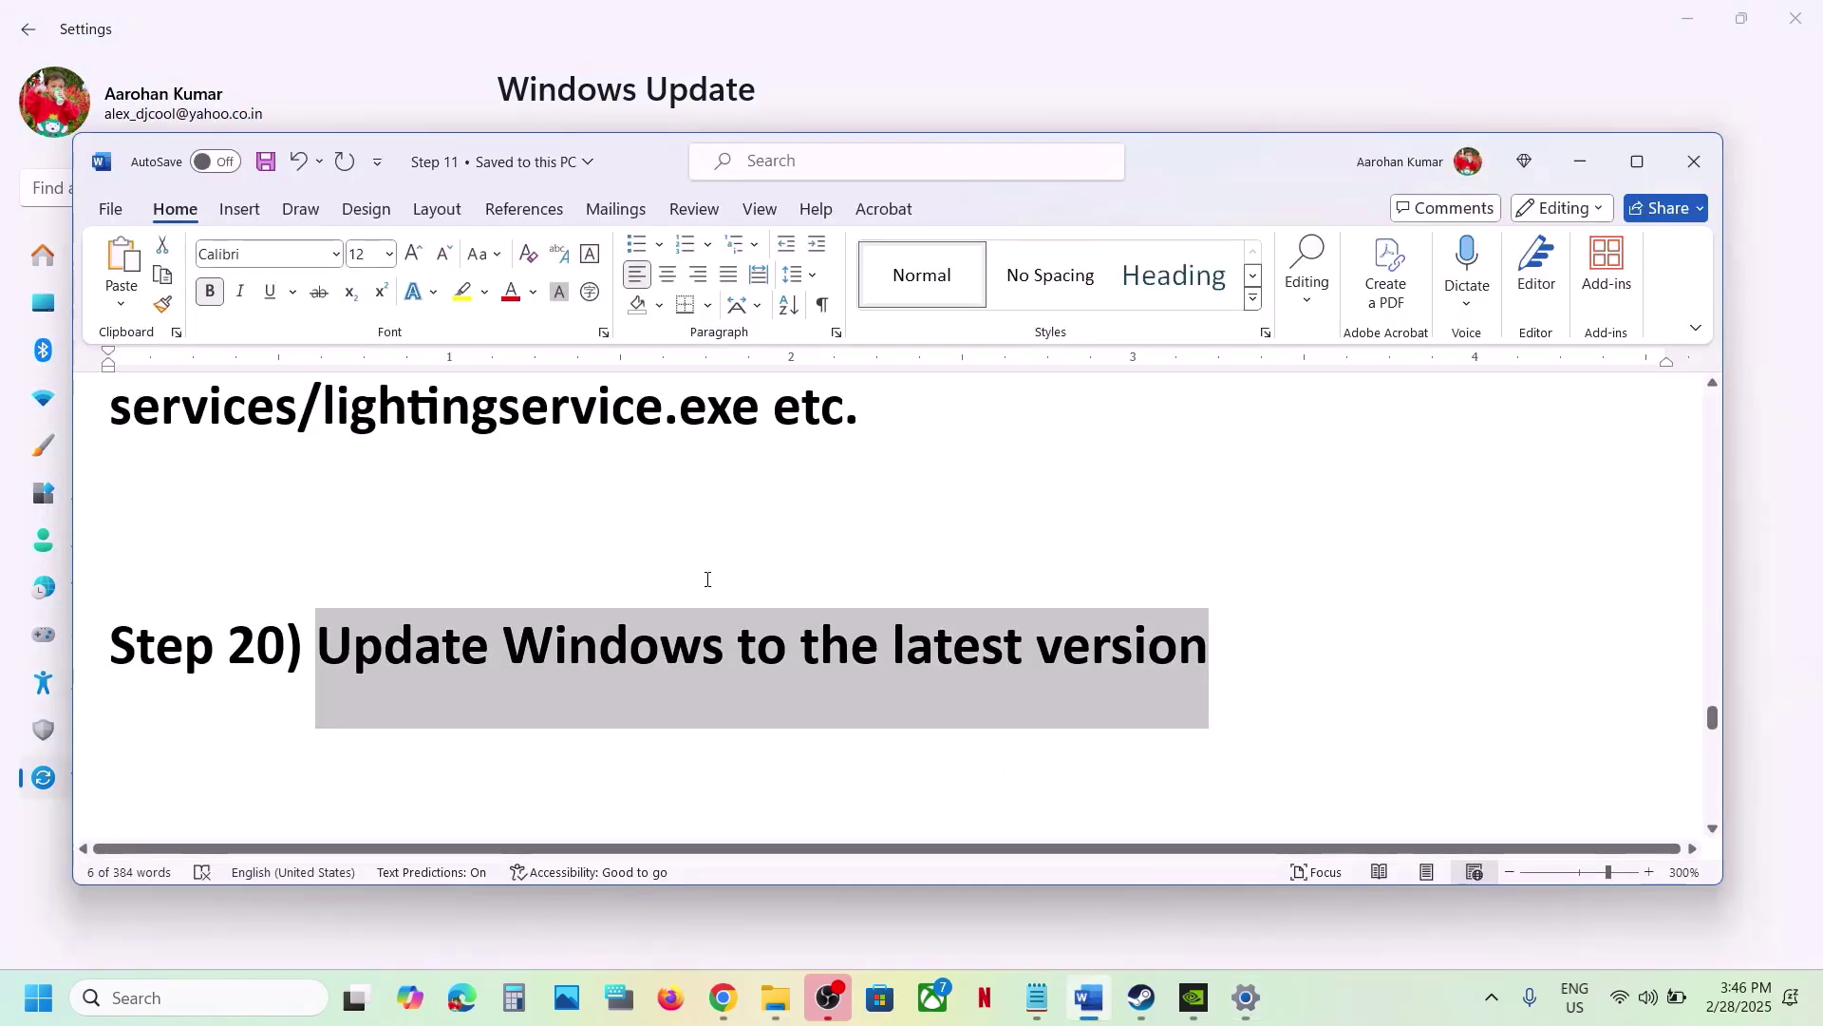
{"action": "scroll", "coordinate": [708, 579], "scroll_direction": "down", "scroll_amount": 1}
{"action": "scroll", "coordinate": [497, 615], "scroll_direction": "down", "scroll_amount": 1}
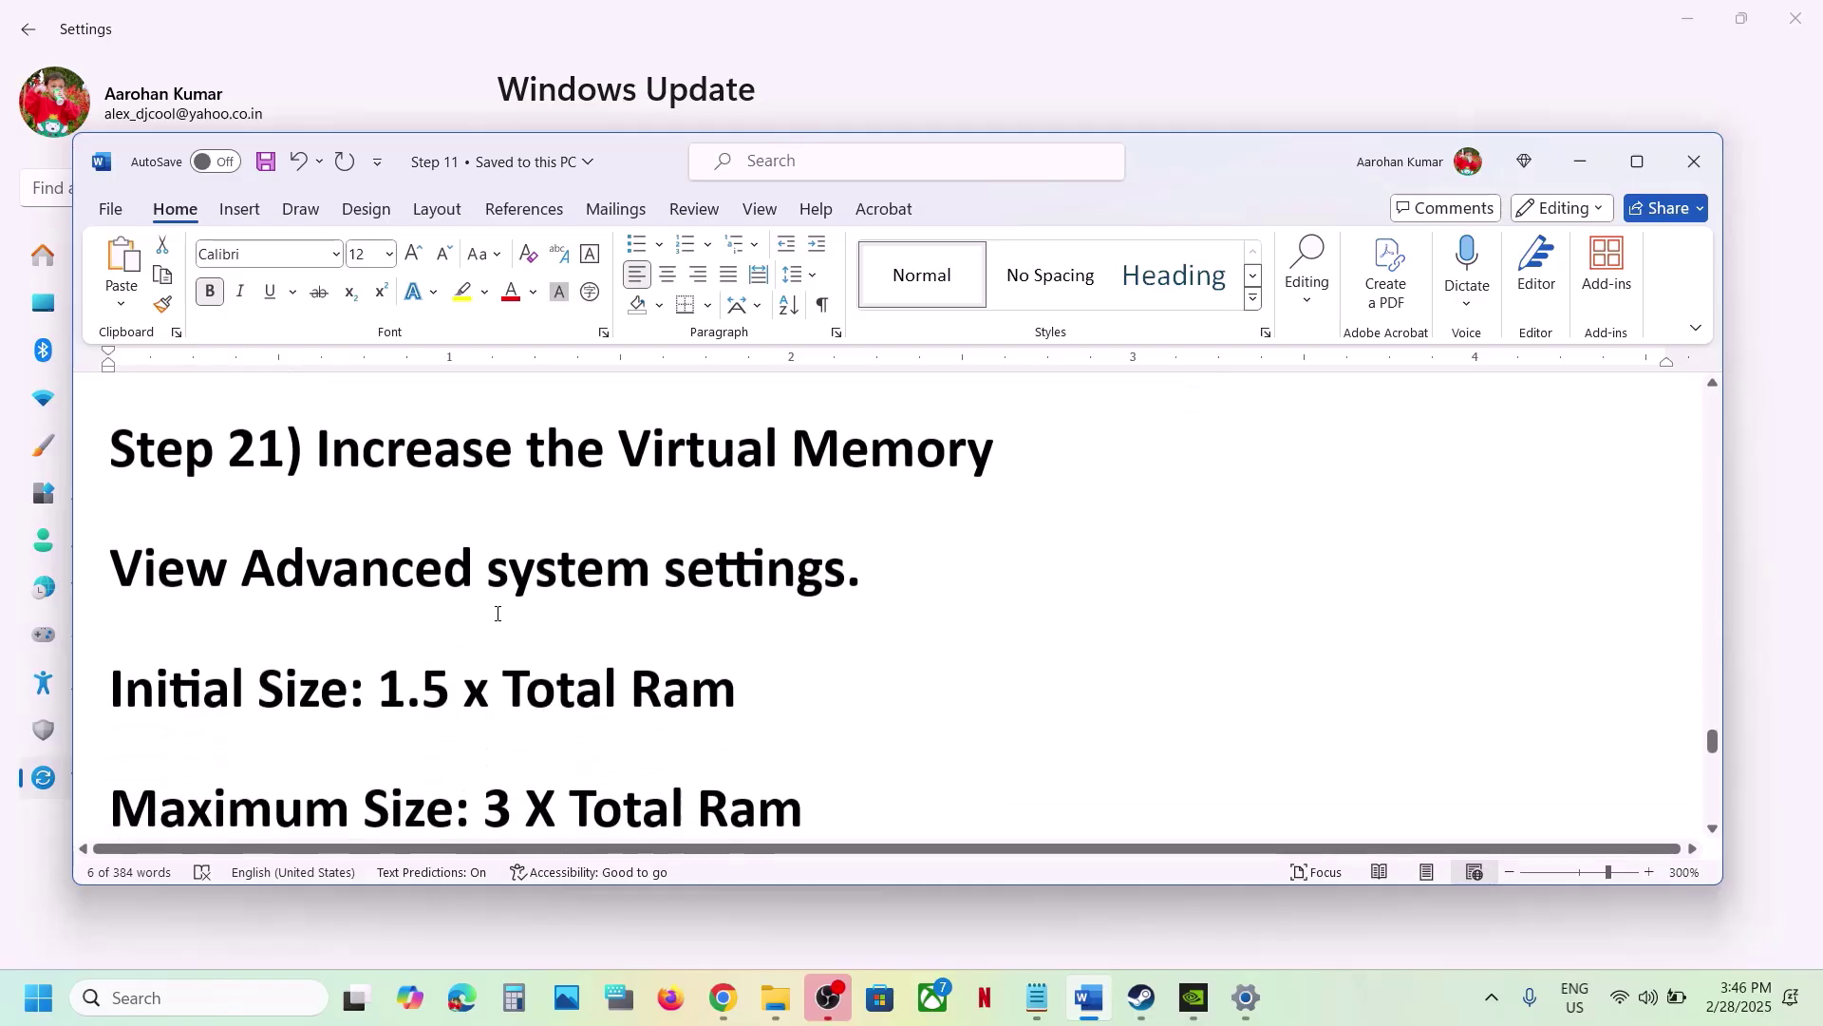